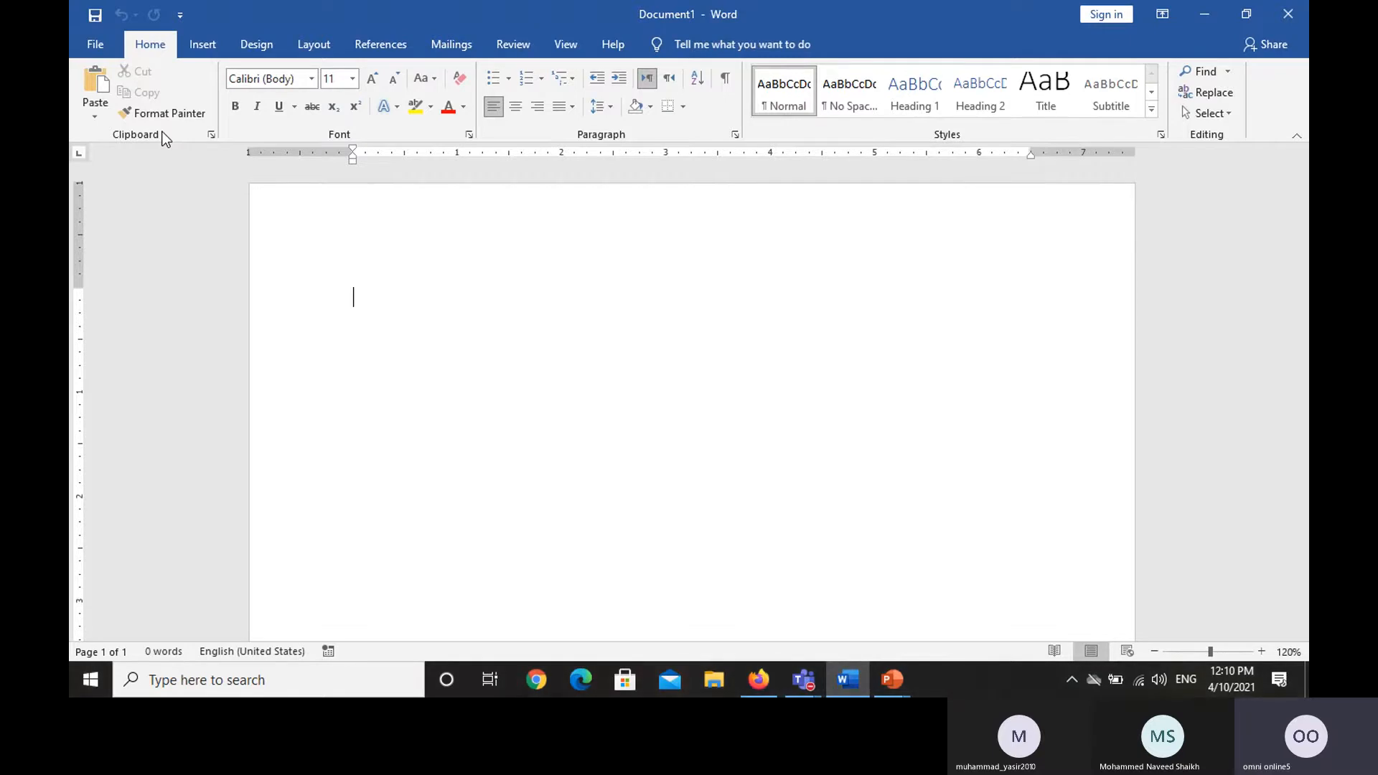
Step: Fill the blank document with sample paragraphs generated by the =rand() function
text(=rans)
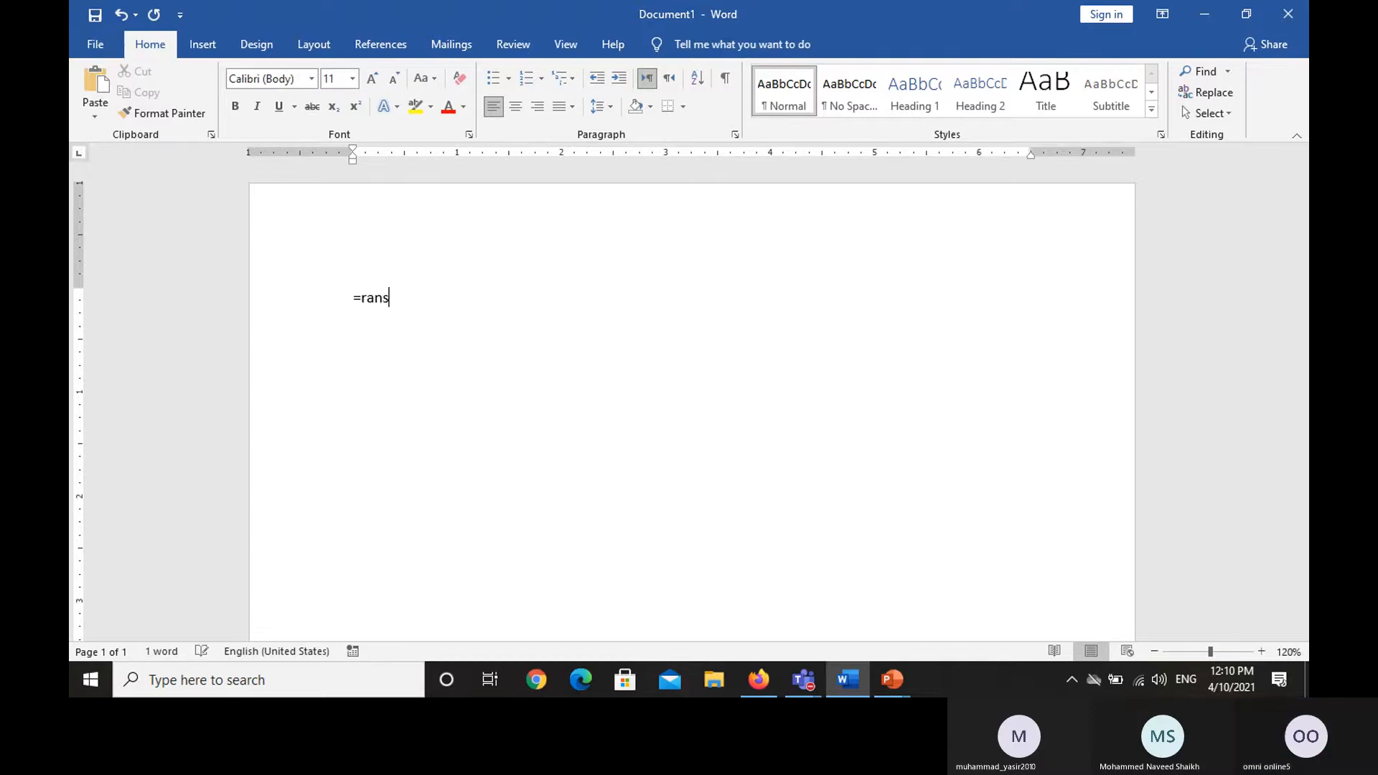
key(BackSpace)
text(d())
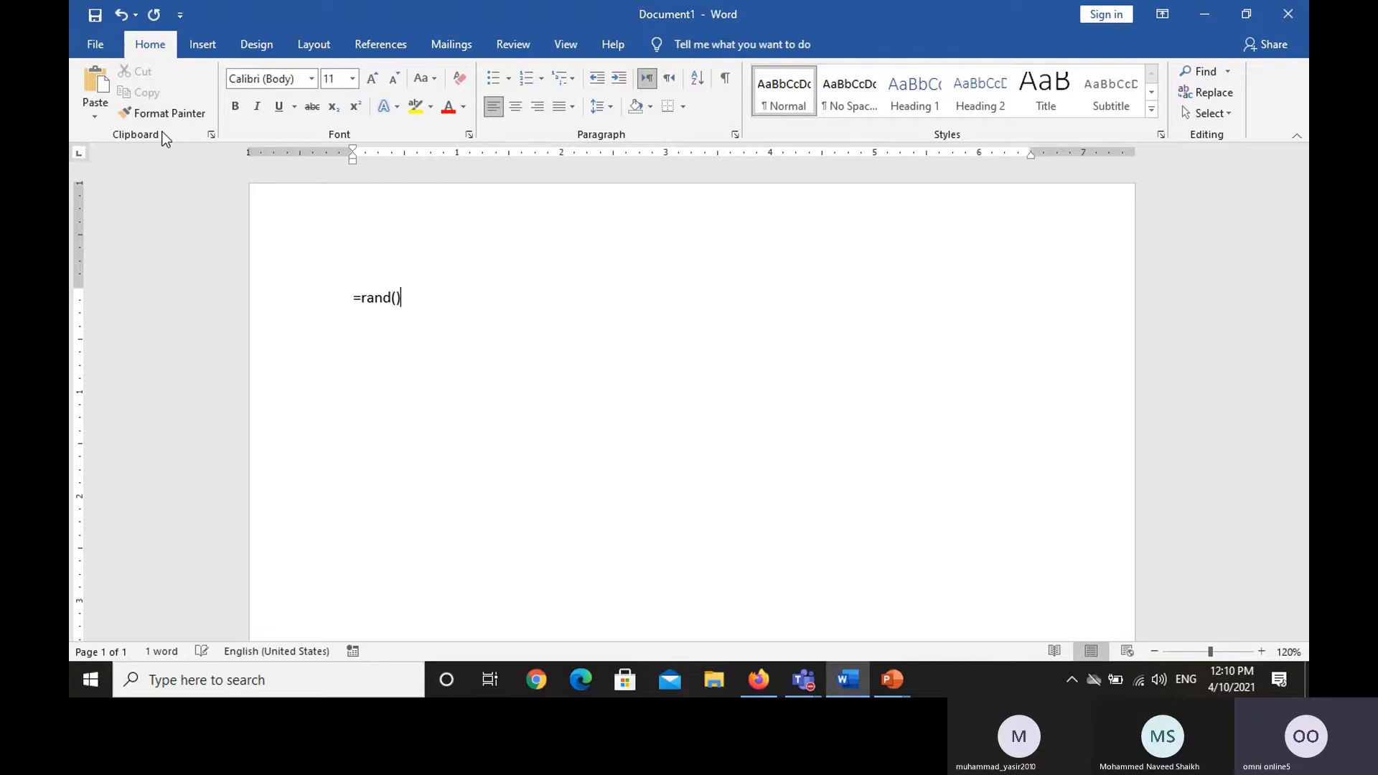
key(Return)
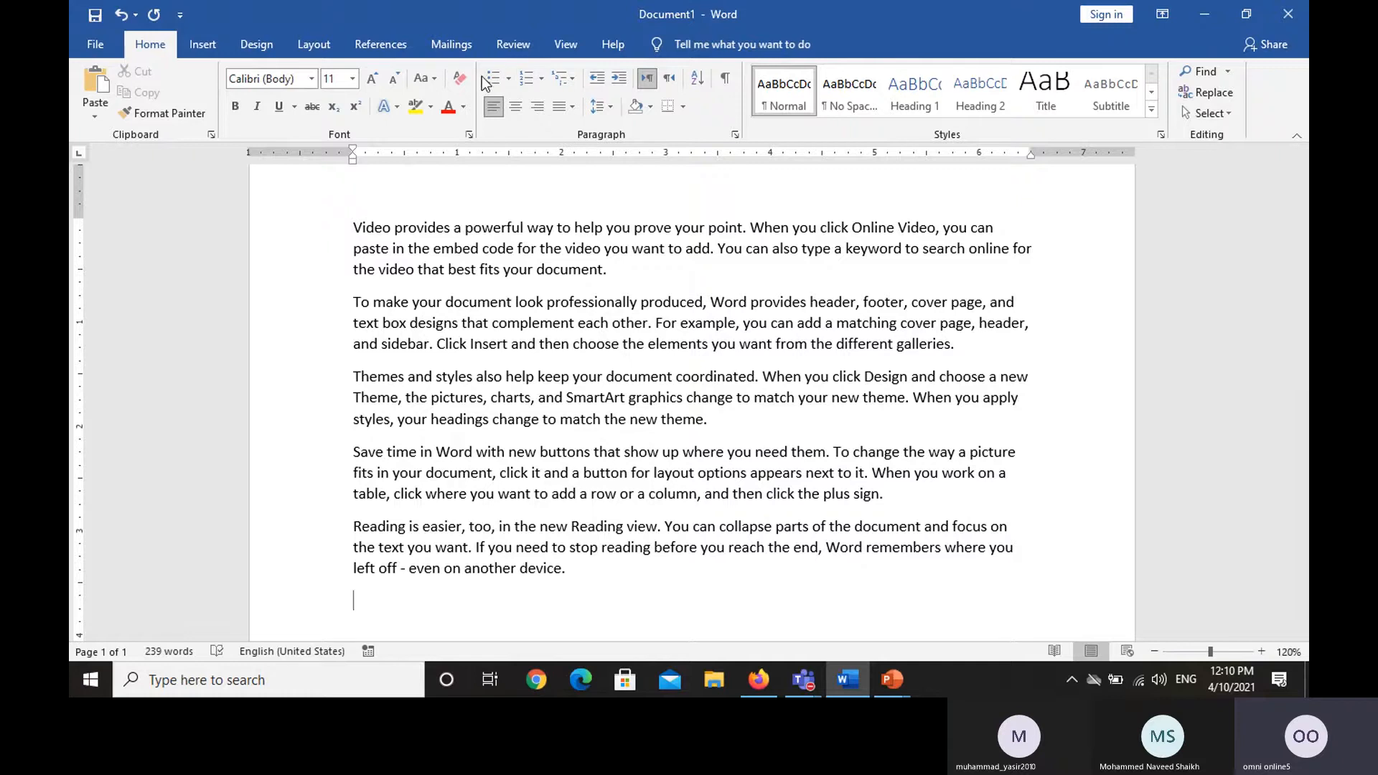
Step: Add a bulleted list after the first paragraph with the items Kdjfds, Dsfsdfdsf, Dsfsdfdsf, Dsfdsfsd, Sdfsdfsd and Sdfsdfsd
click(635, 264)
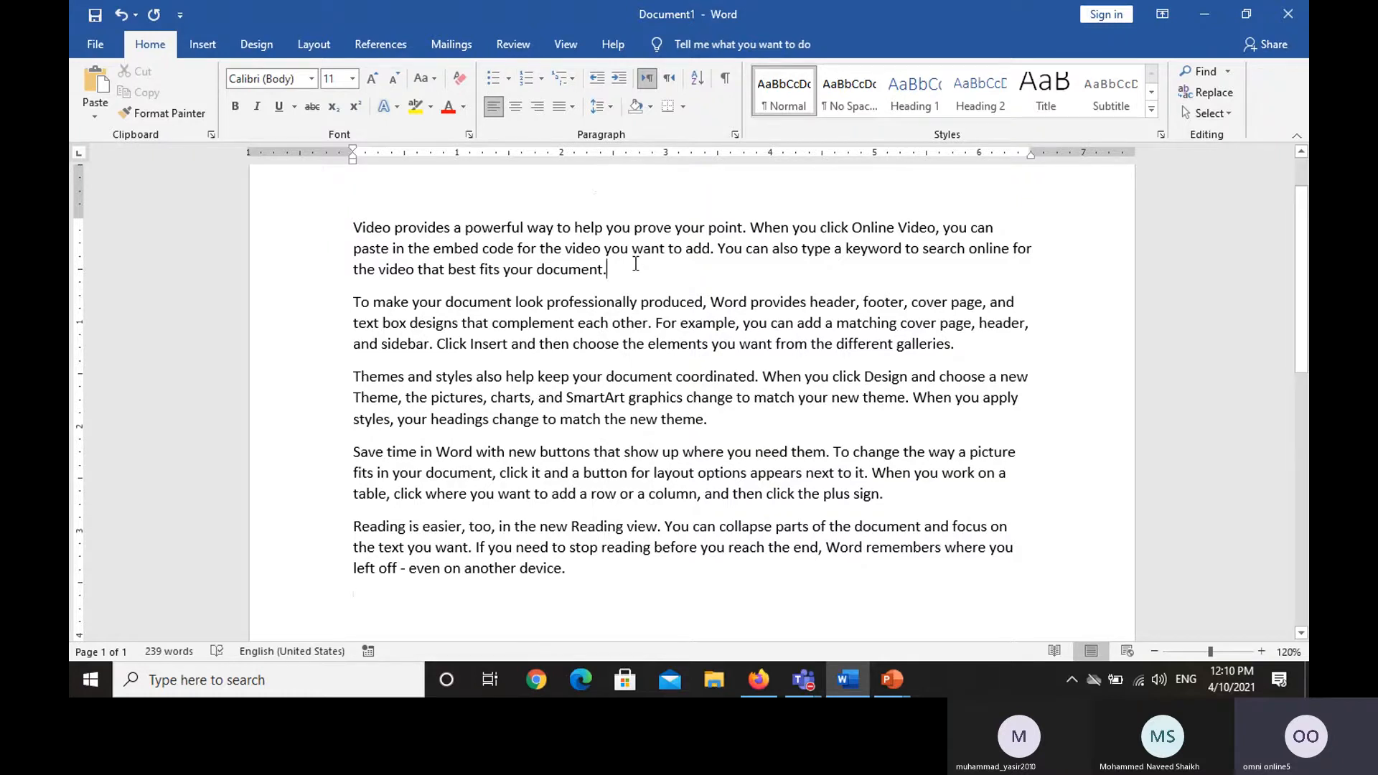
key(Return)
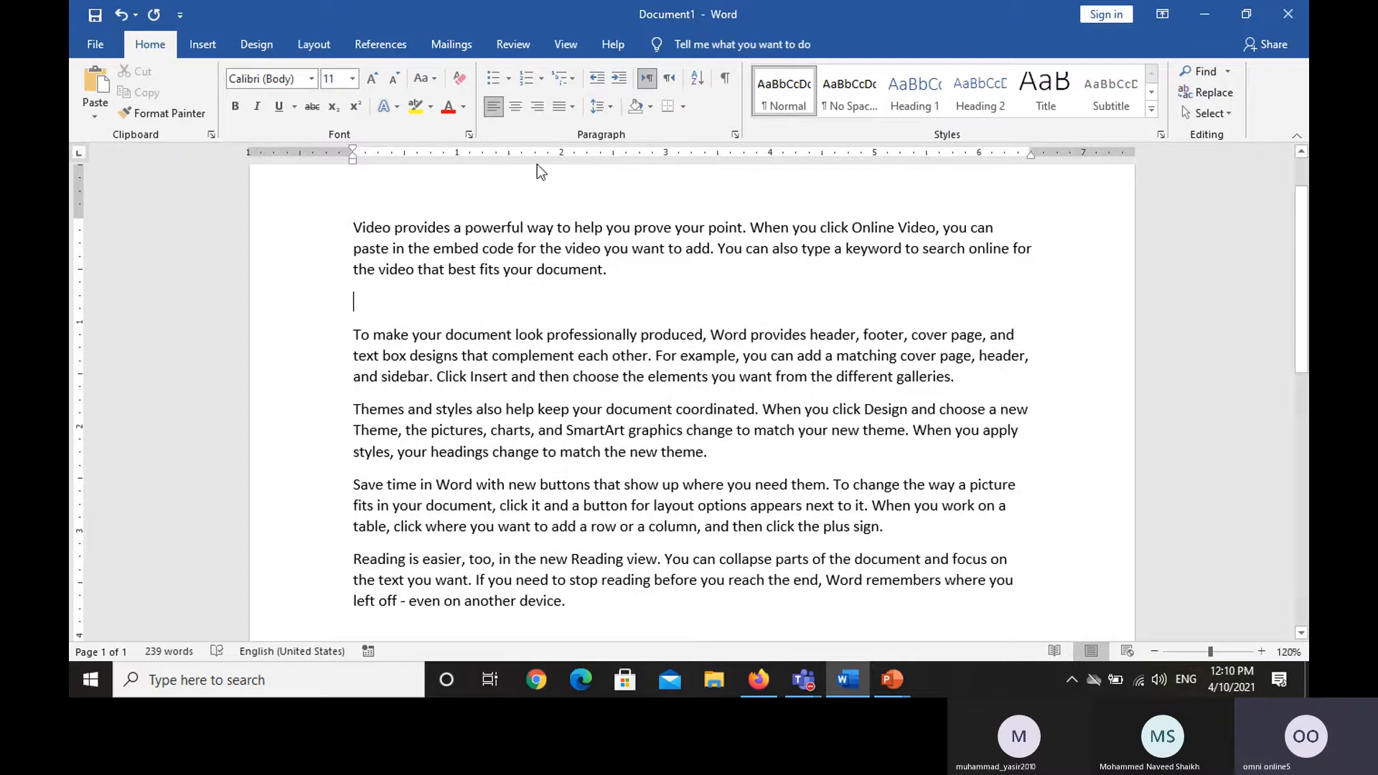
click(488, 84)
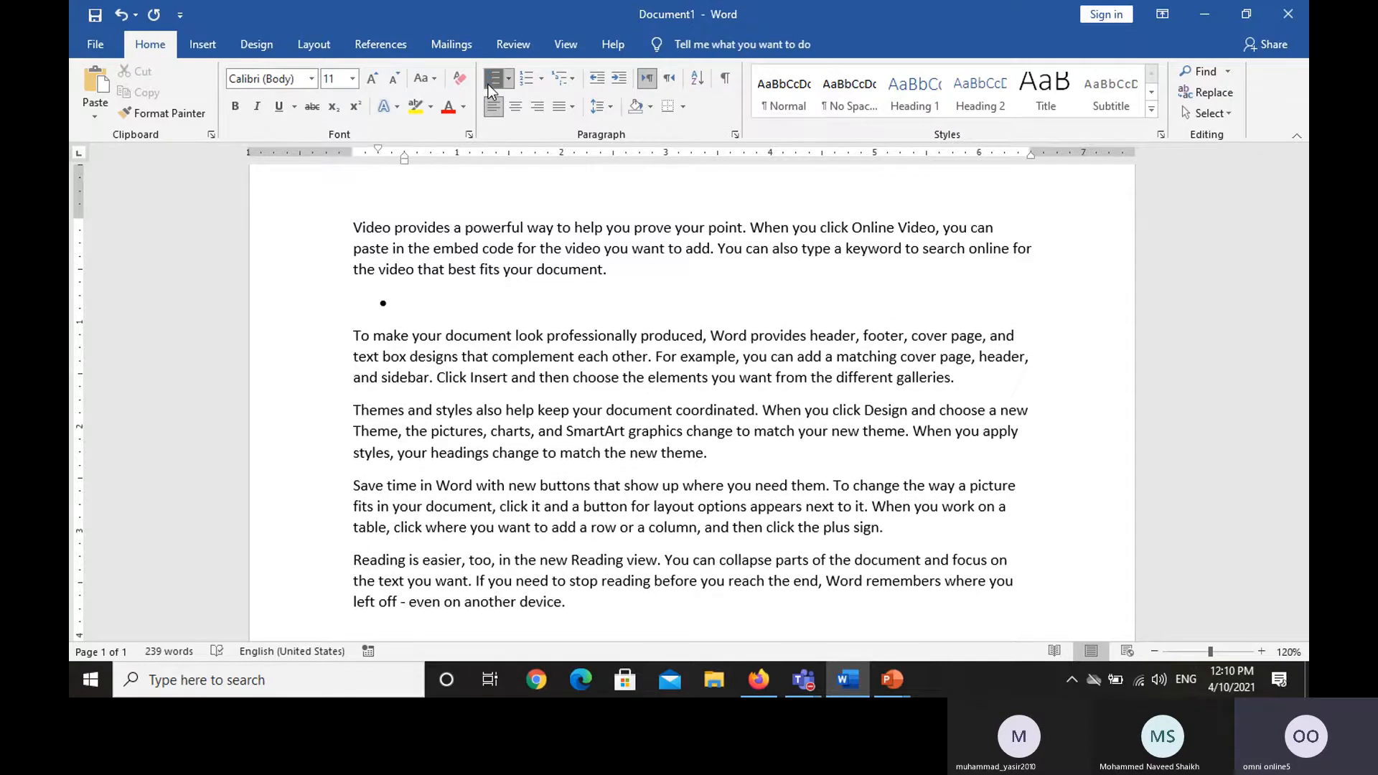
text(kdjfds)
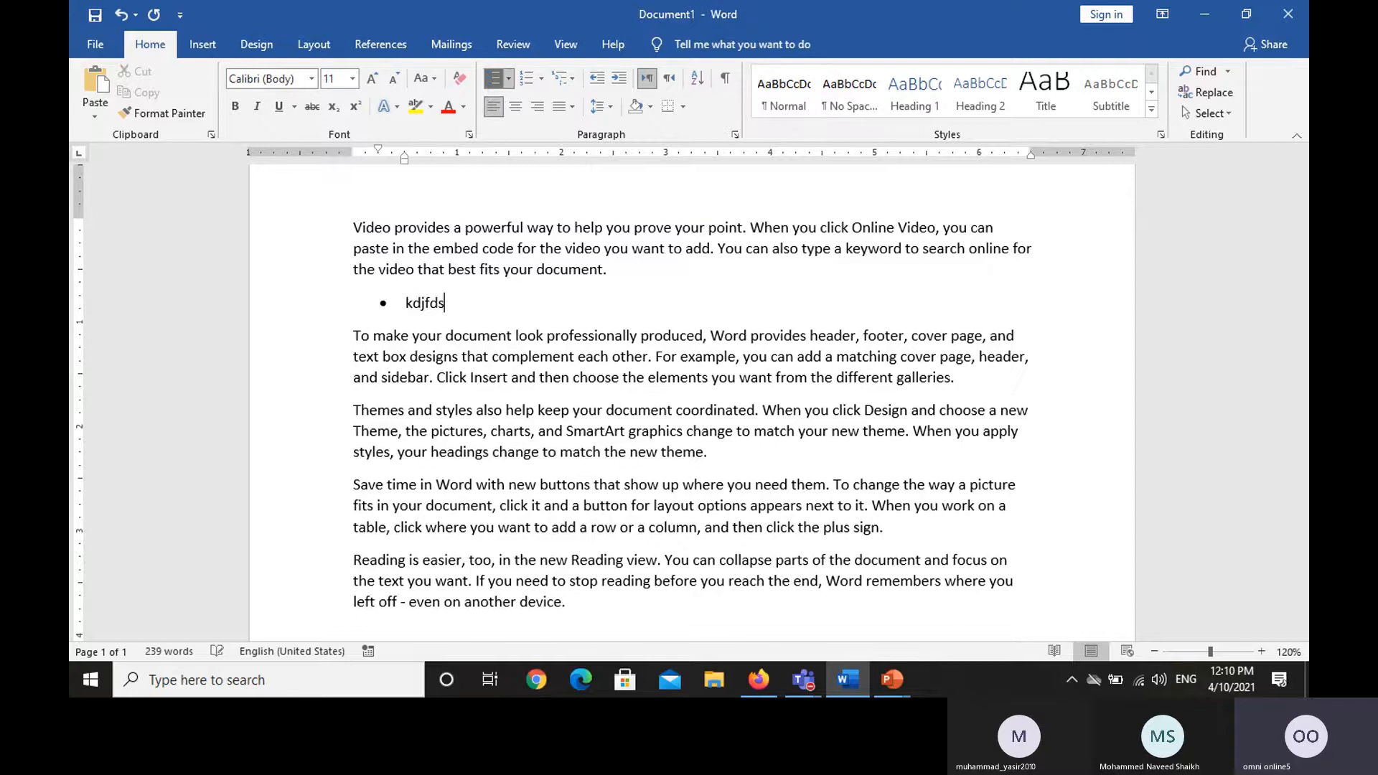
key(Return)
text(dsfsdfdsf)
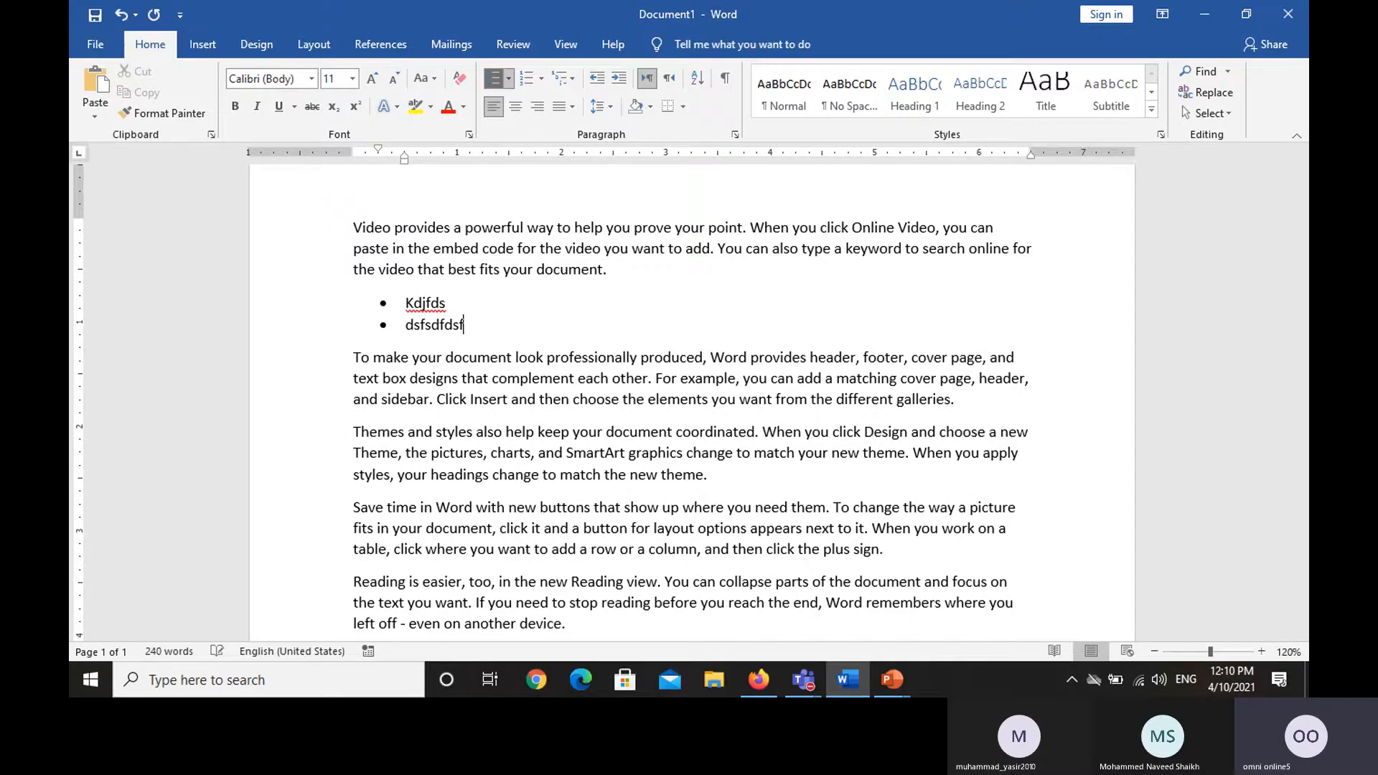
key(Return)
text(dsfsdfdsf)
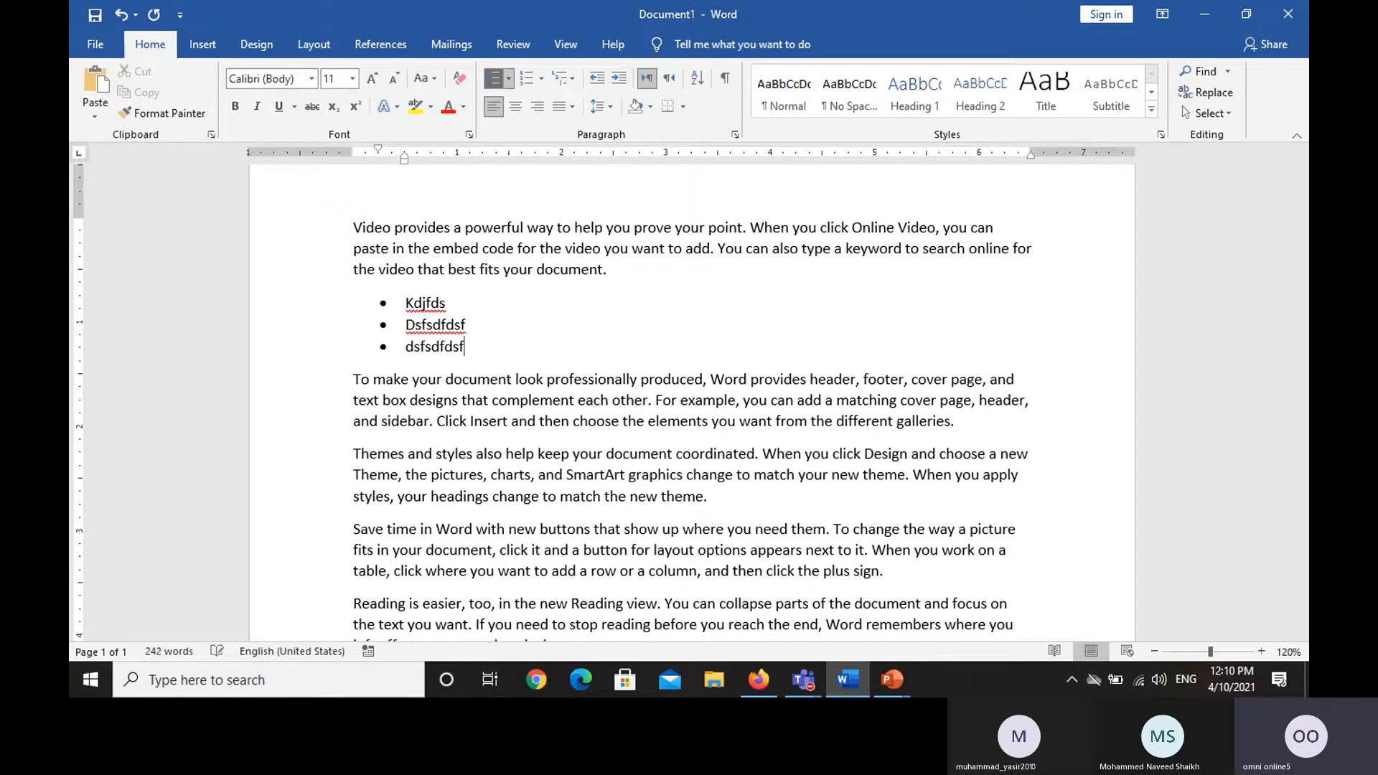
key(Return)
text(dsfdsfsd)
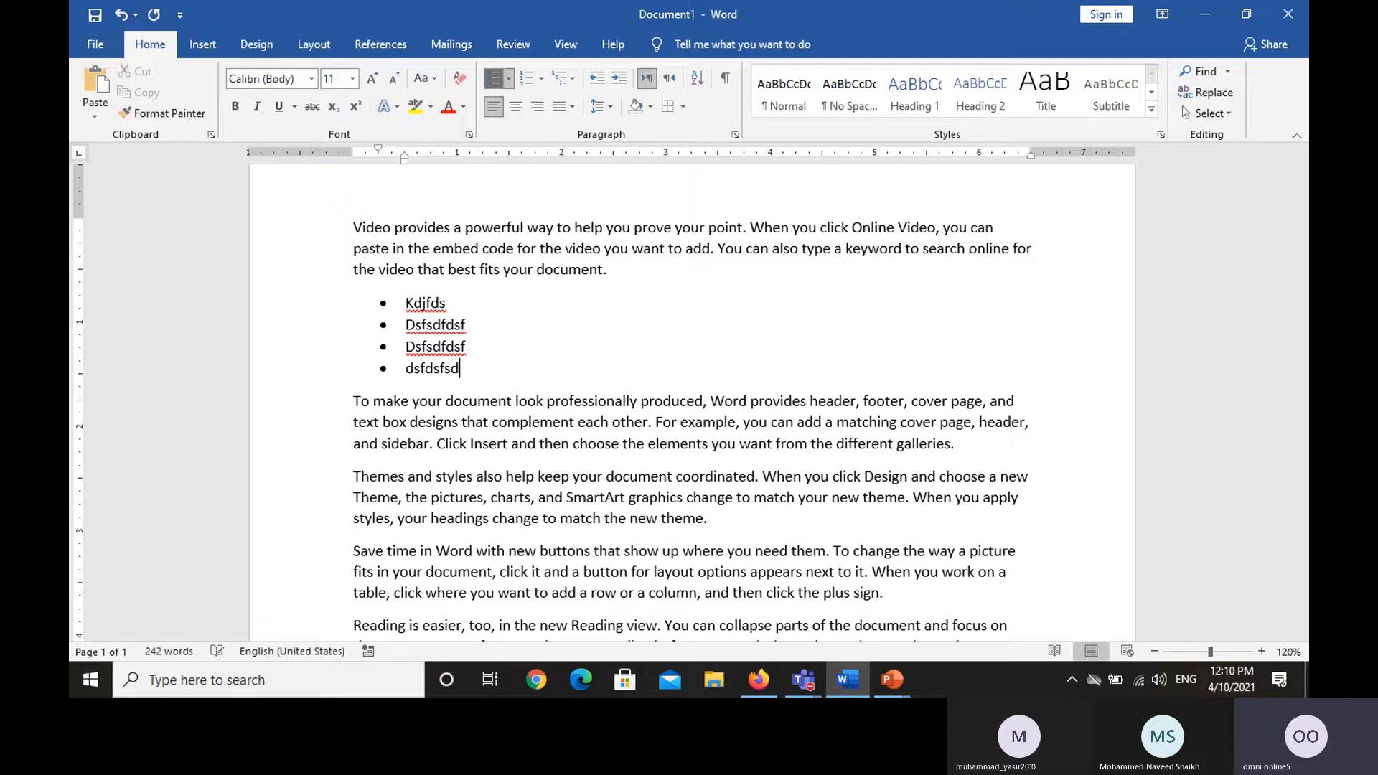
key(Return)
text(sdfsdfsd)
key(Return)
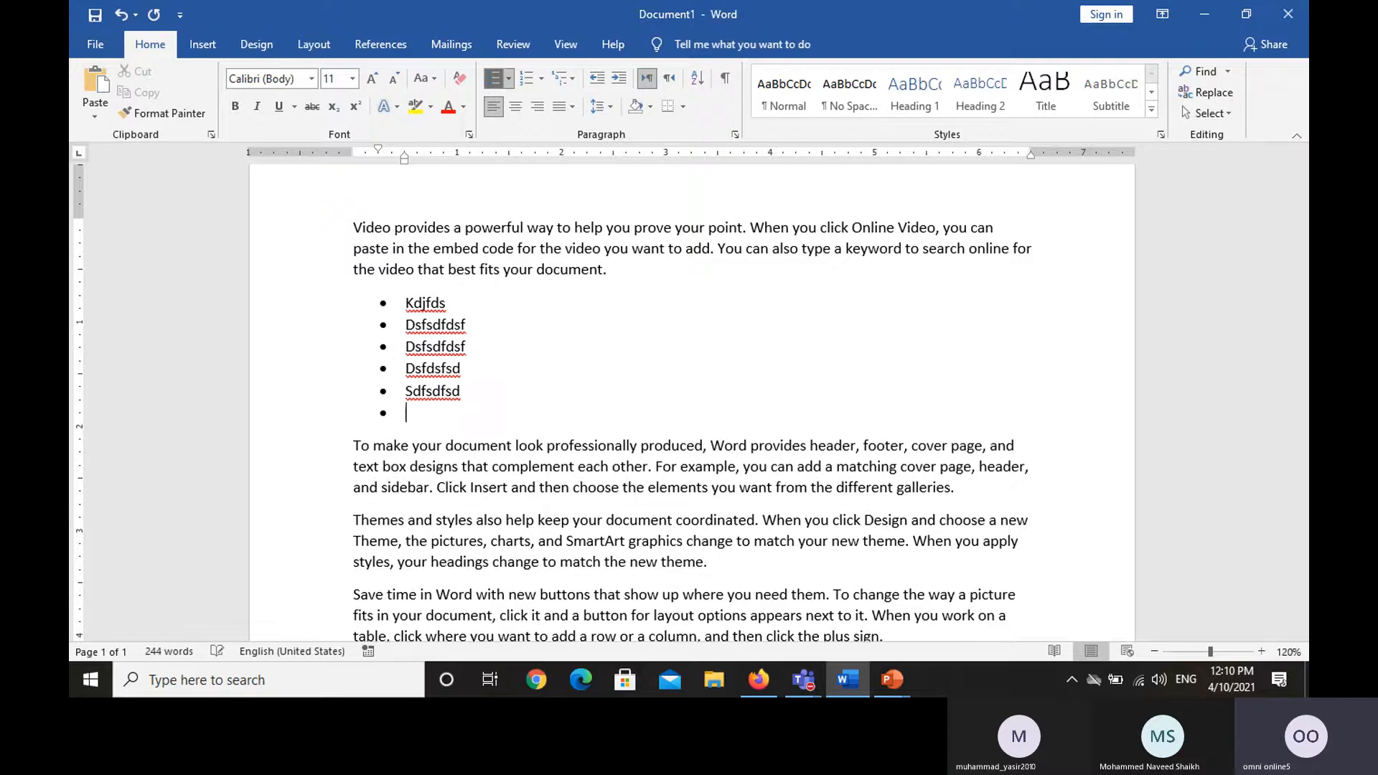
text(sdfsdfsd)
key(Return)
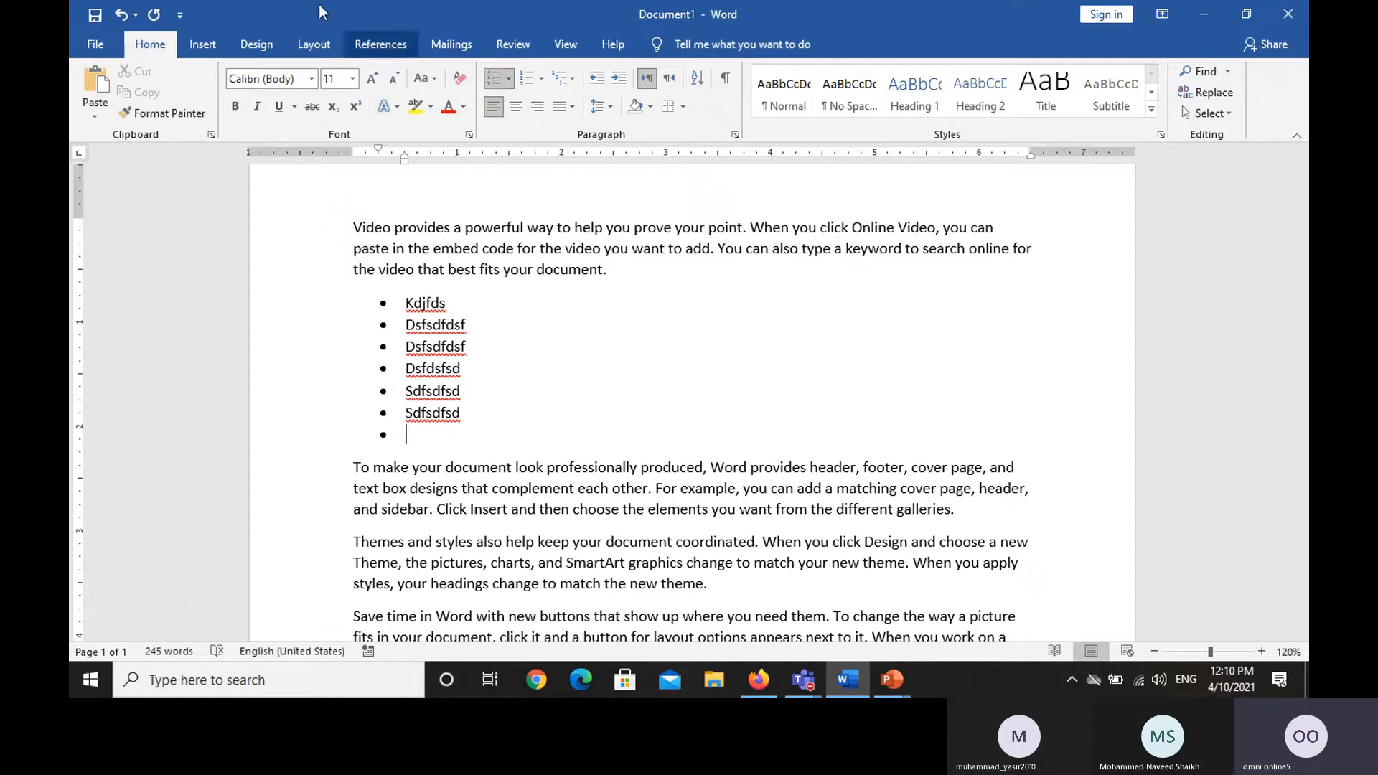
Step: End the bulleted list by removing the bullet from the empty line after the last item
click(491, 78)
click(485, 80)
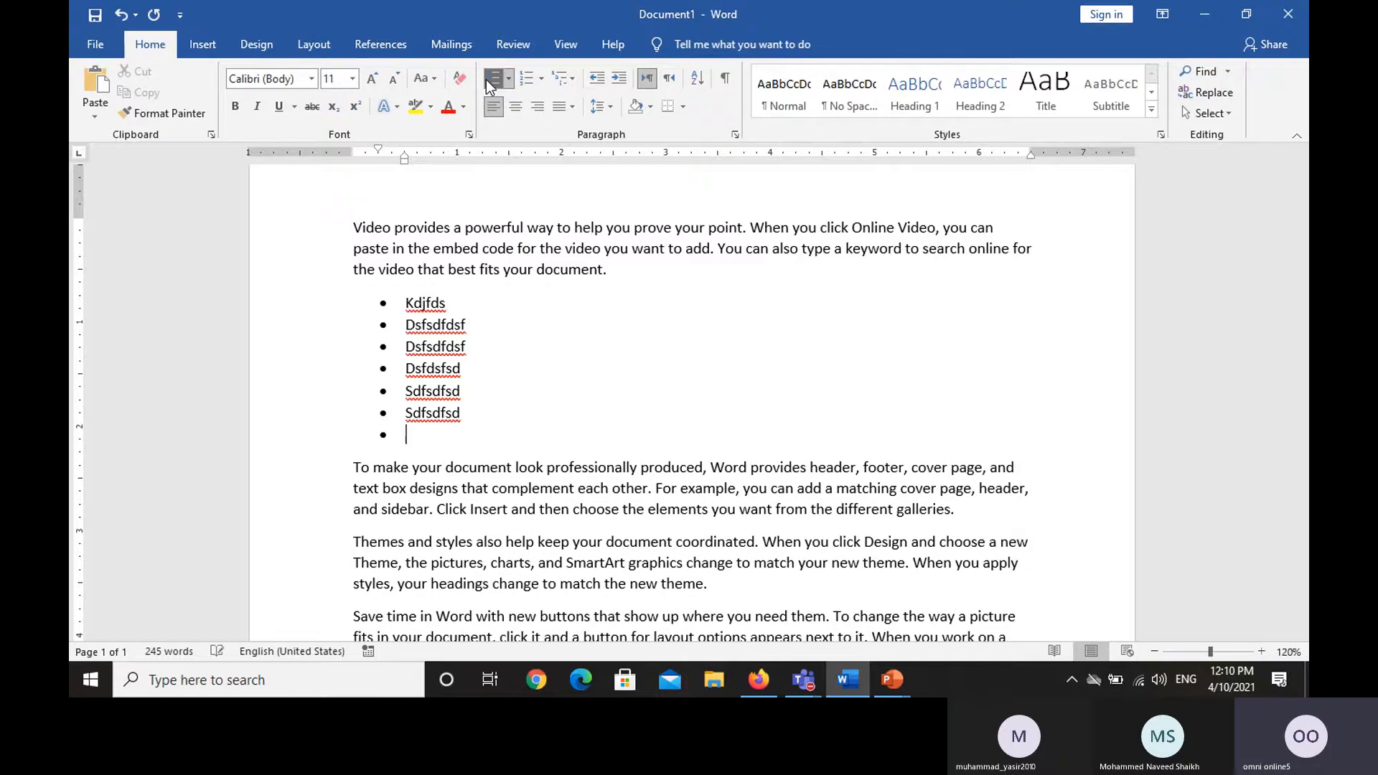
click(485, 80)
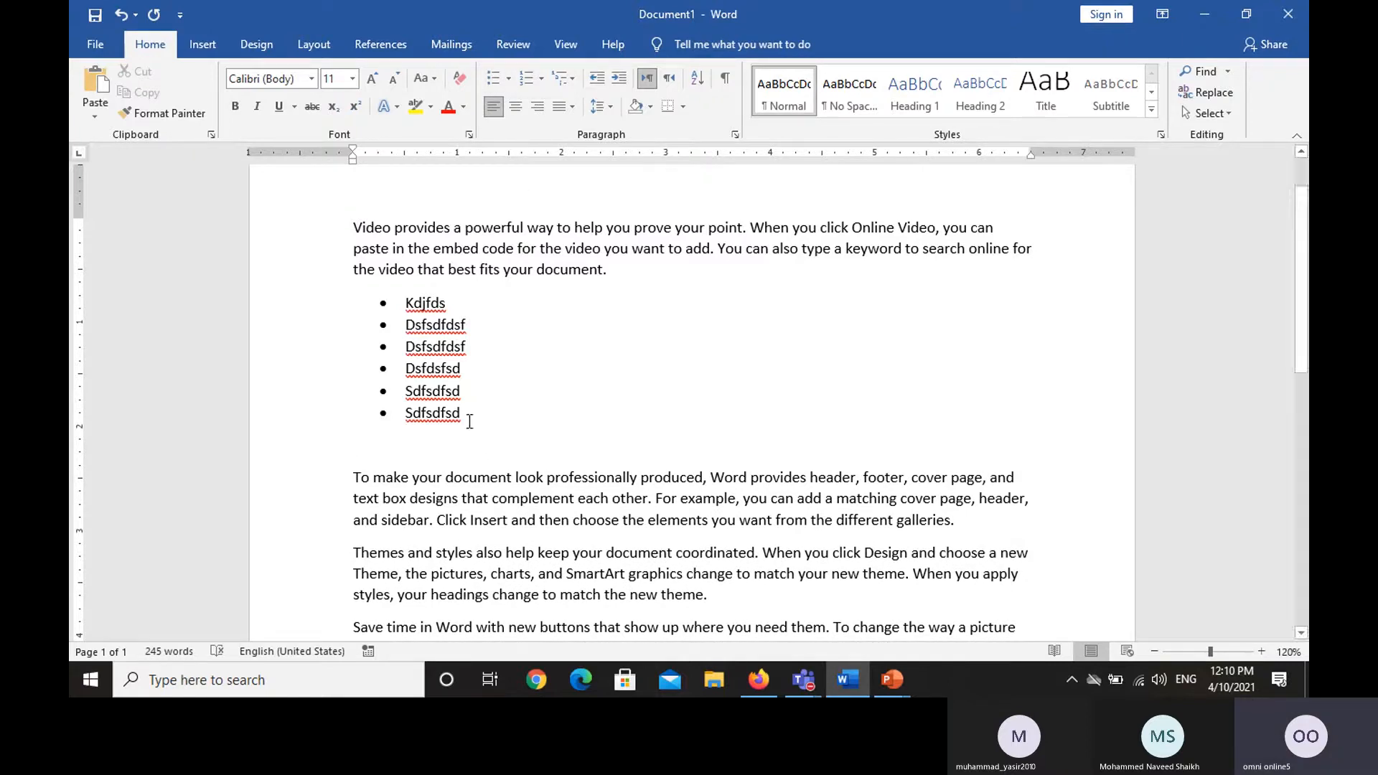
Step: Change the bullets of all six list items to the check mark style from the bullet library
drag(475, 415, 406, 305)
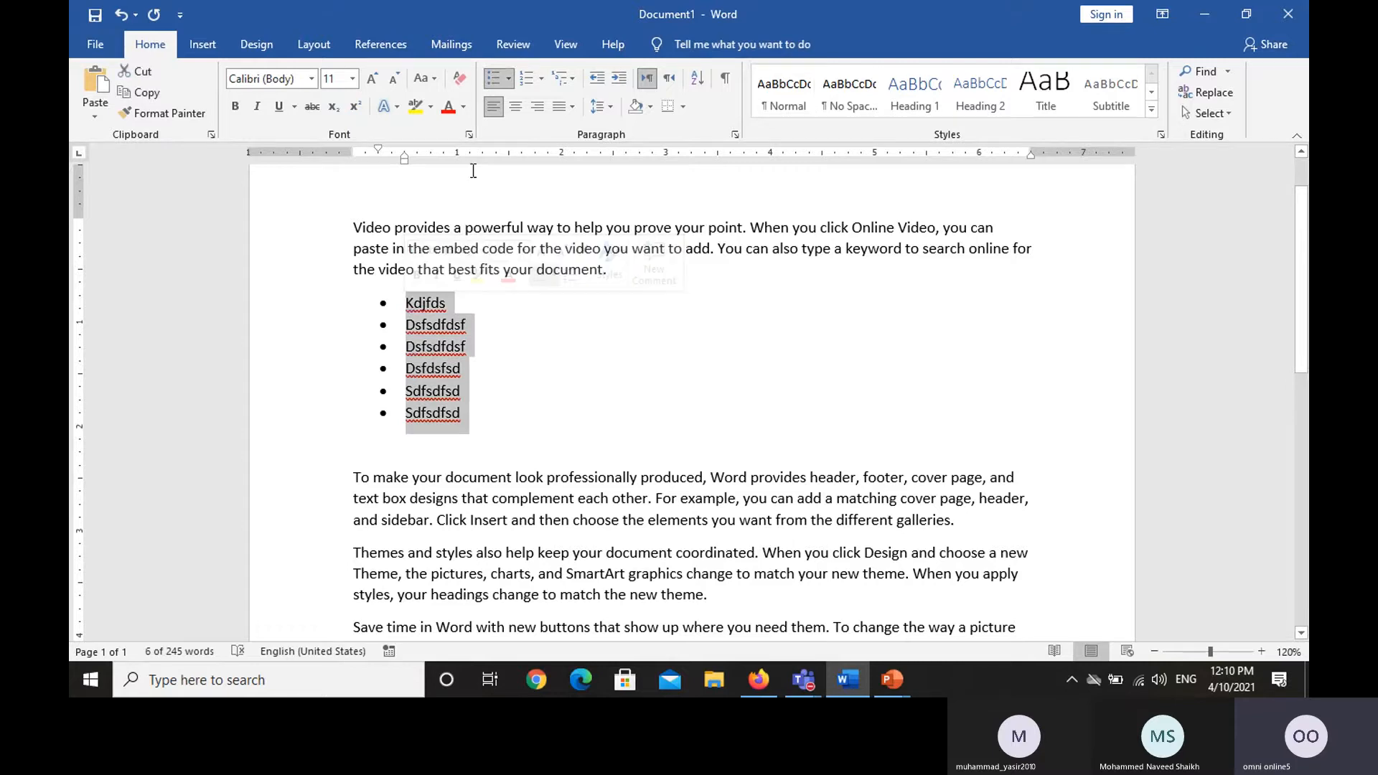
click(509, 79)
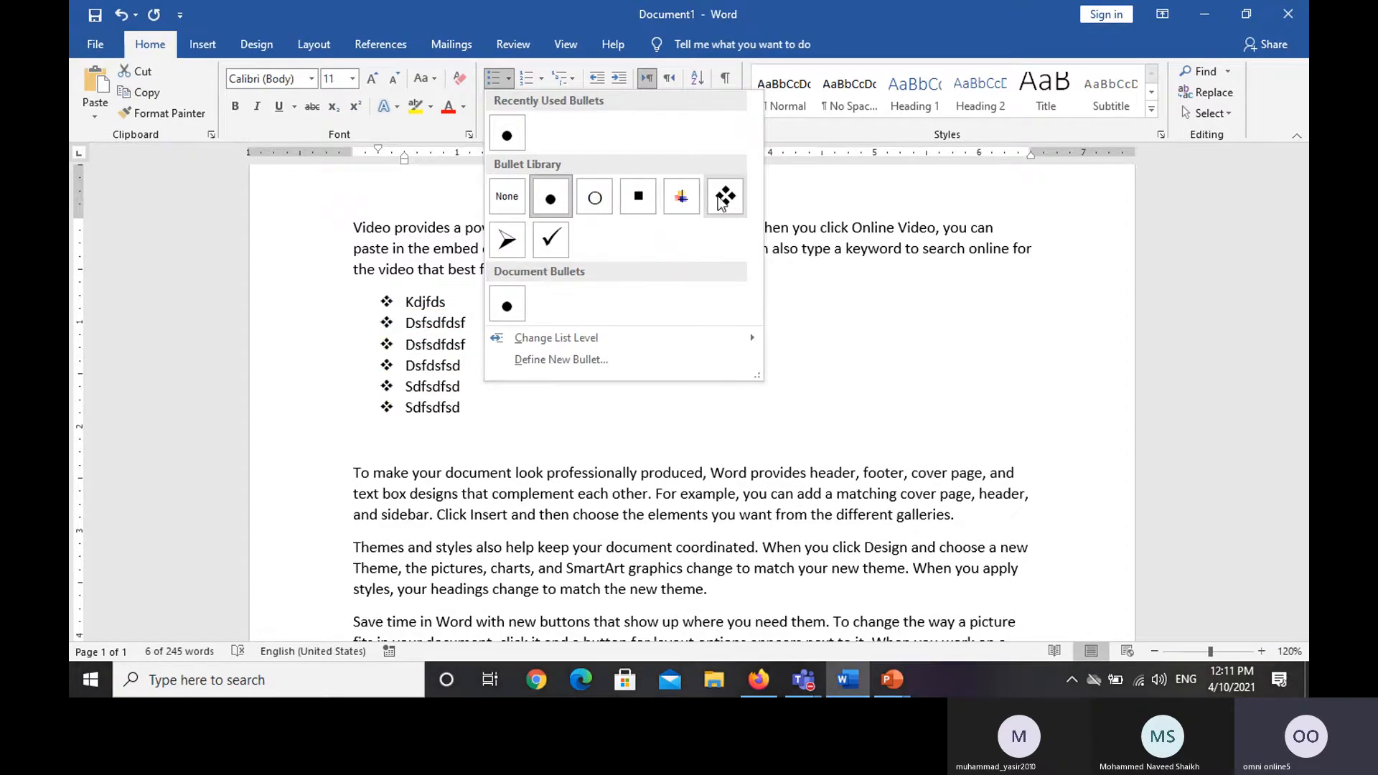
click(553, 240)
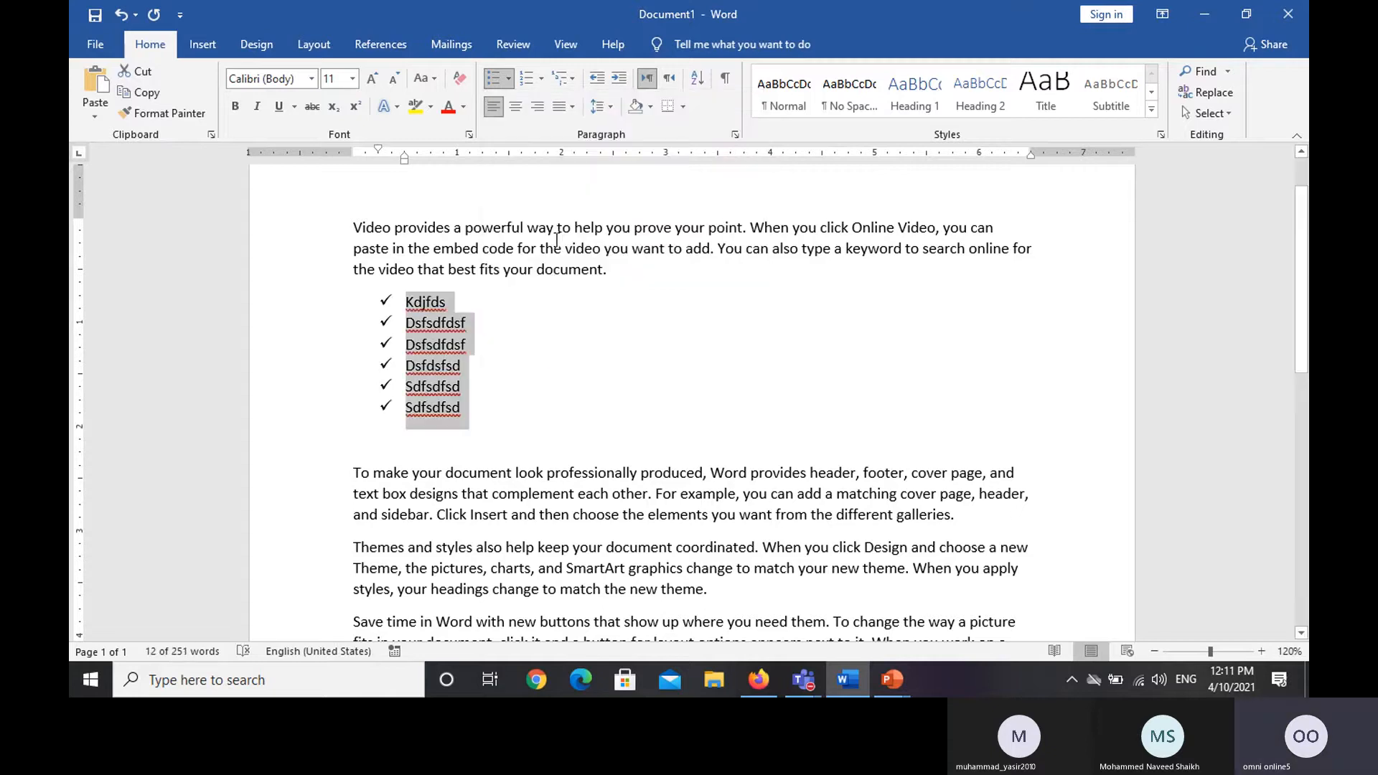
Step: Define a new bullet for the six list items using the outlined star symbol, Wingdings character 182
click(508, 79)
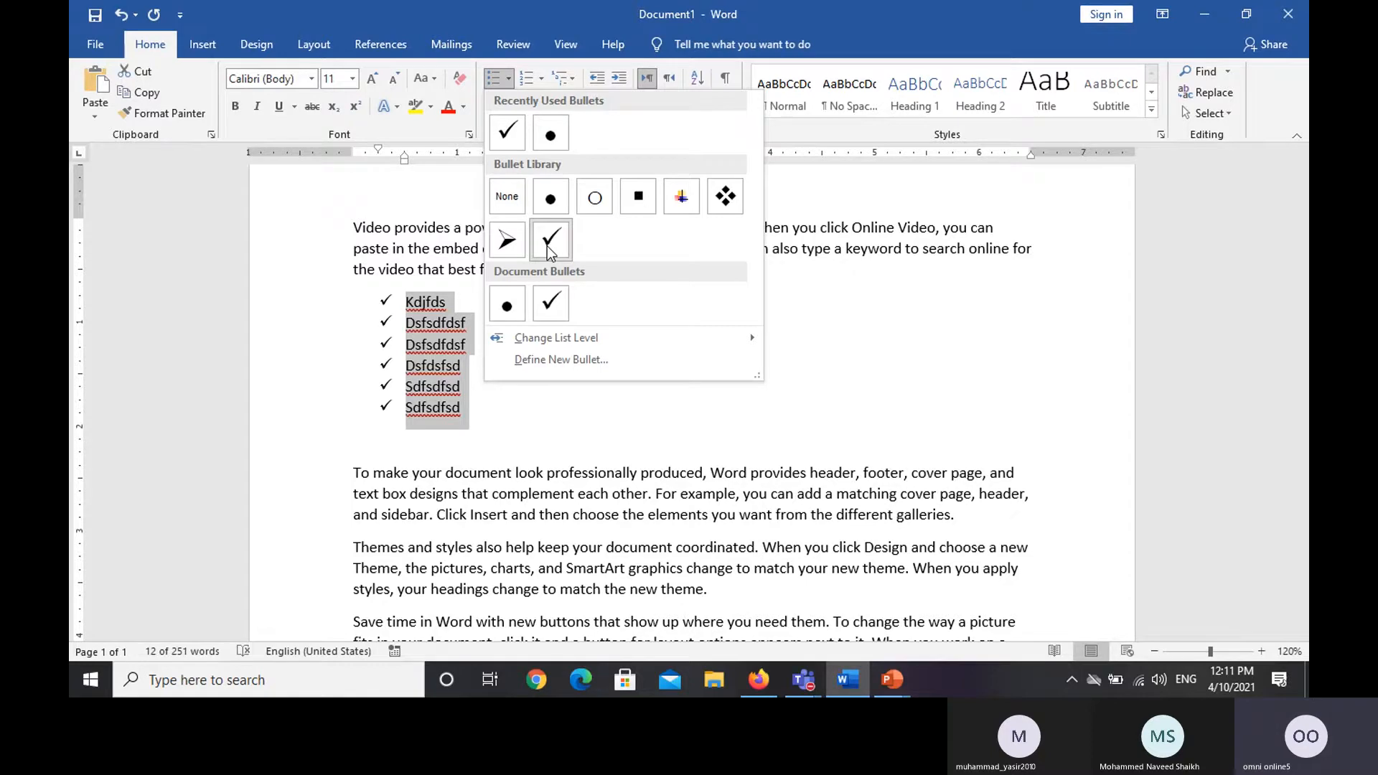
click(601, 372)
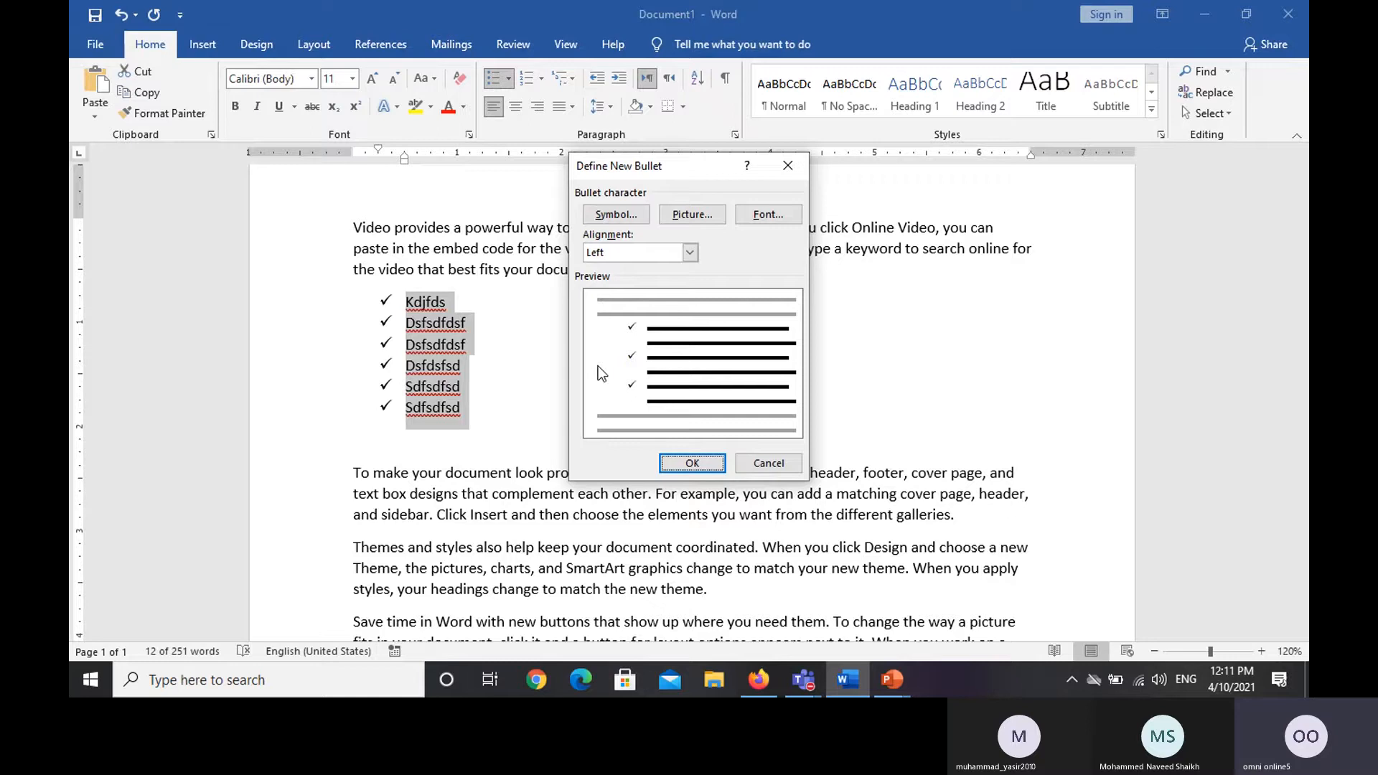
click(617, 216)
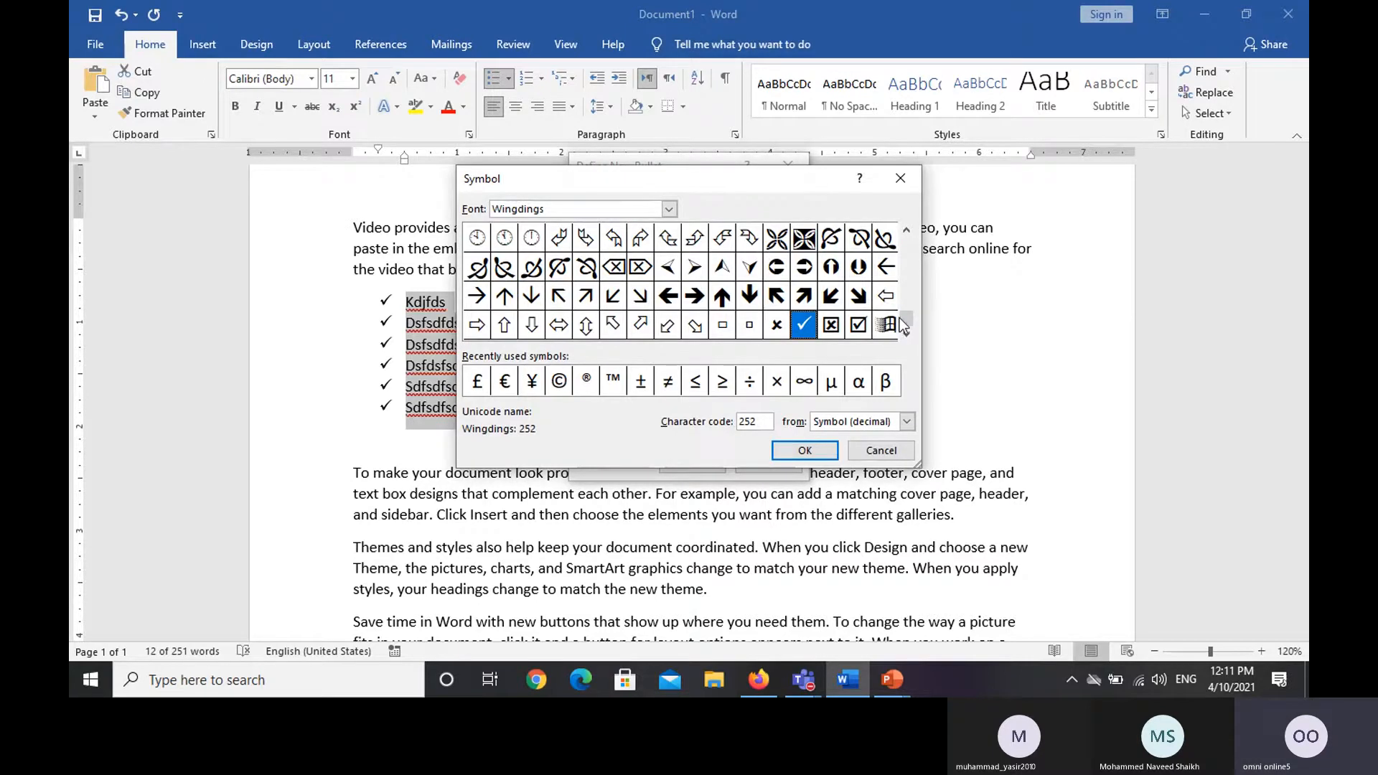
drag(906, 321, 905, 316)
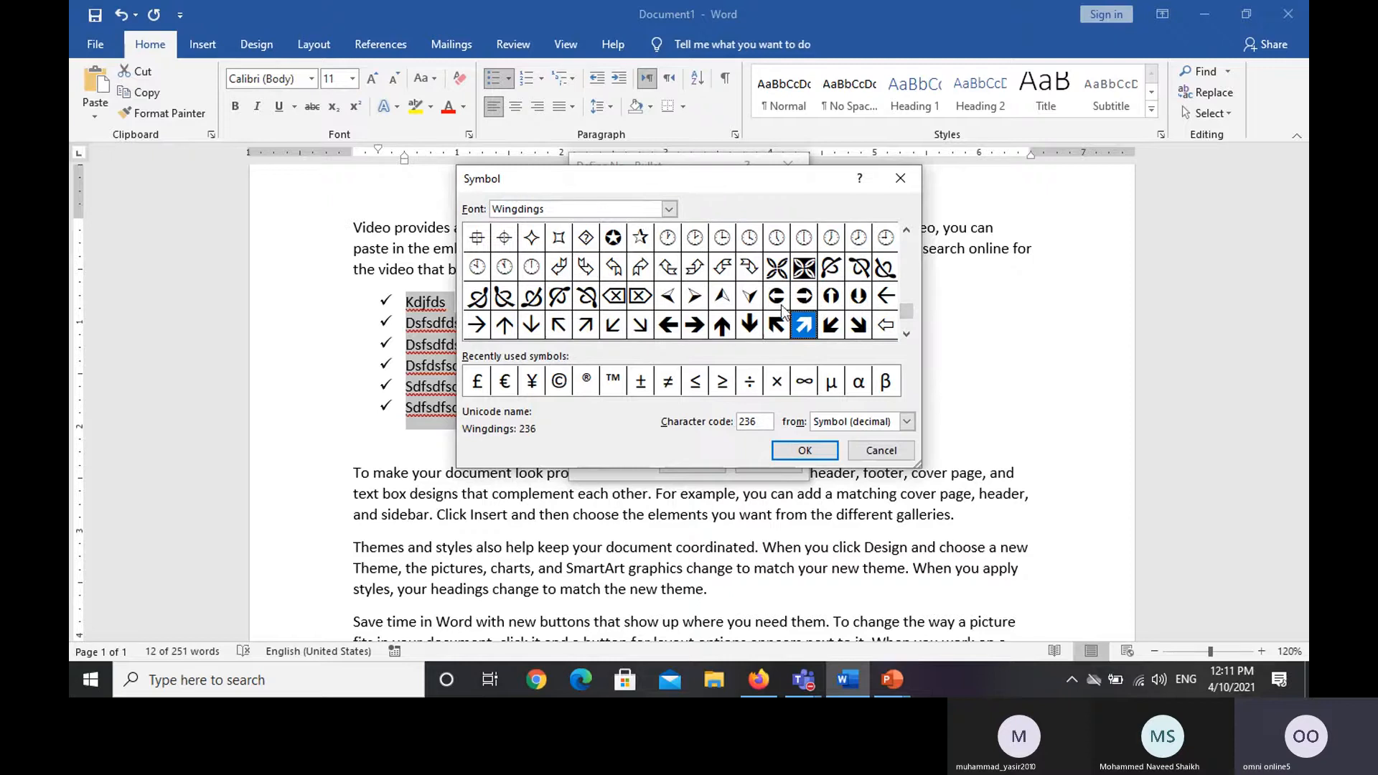
click(646, 238)
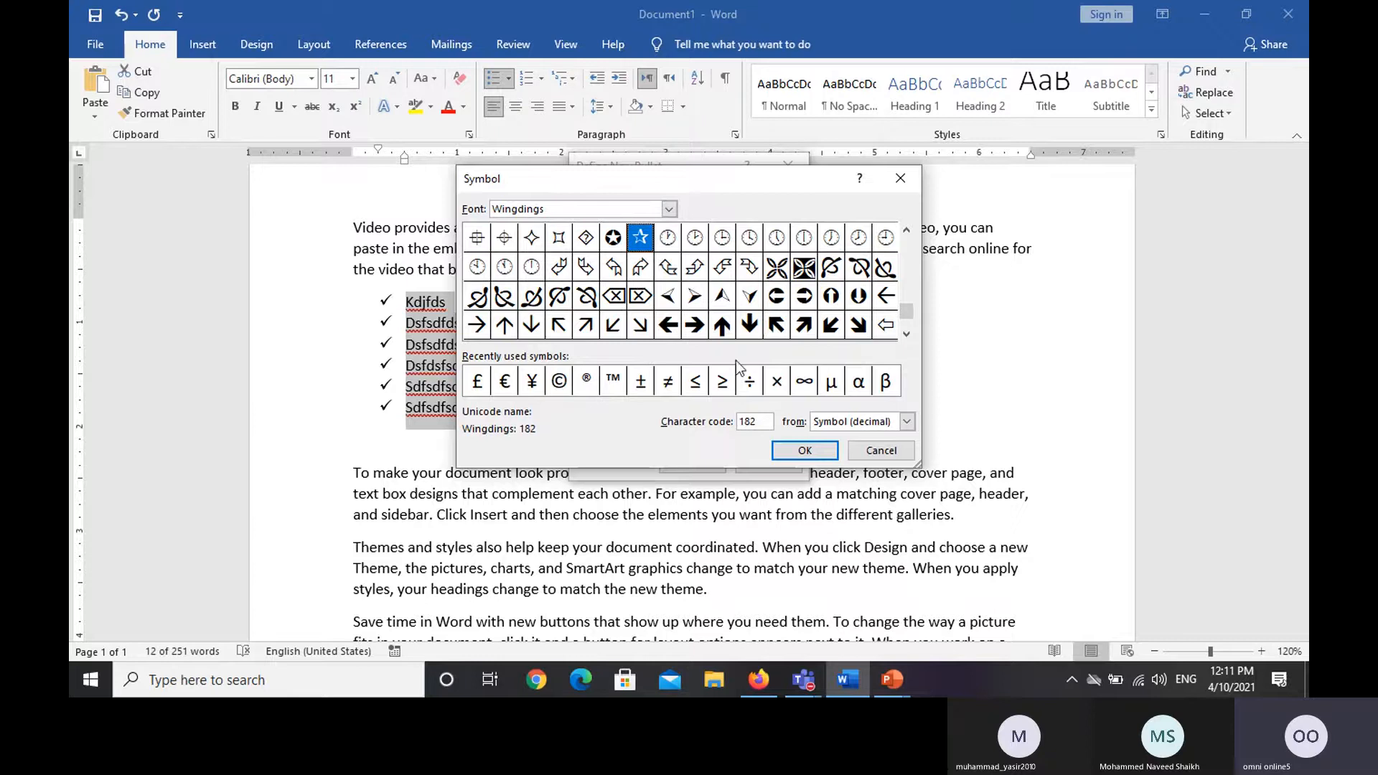
click(800, 449)
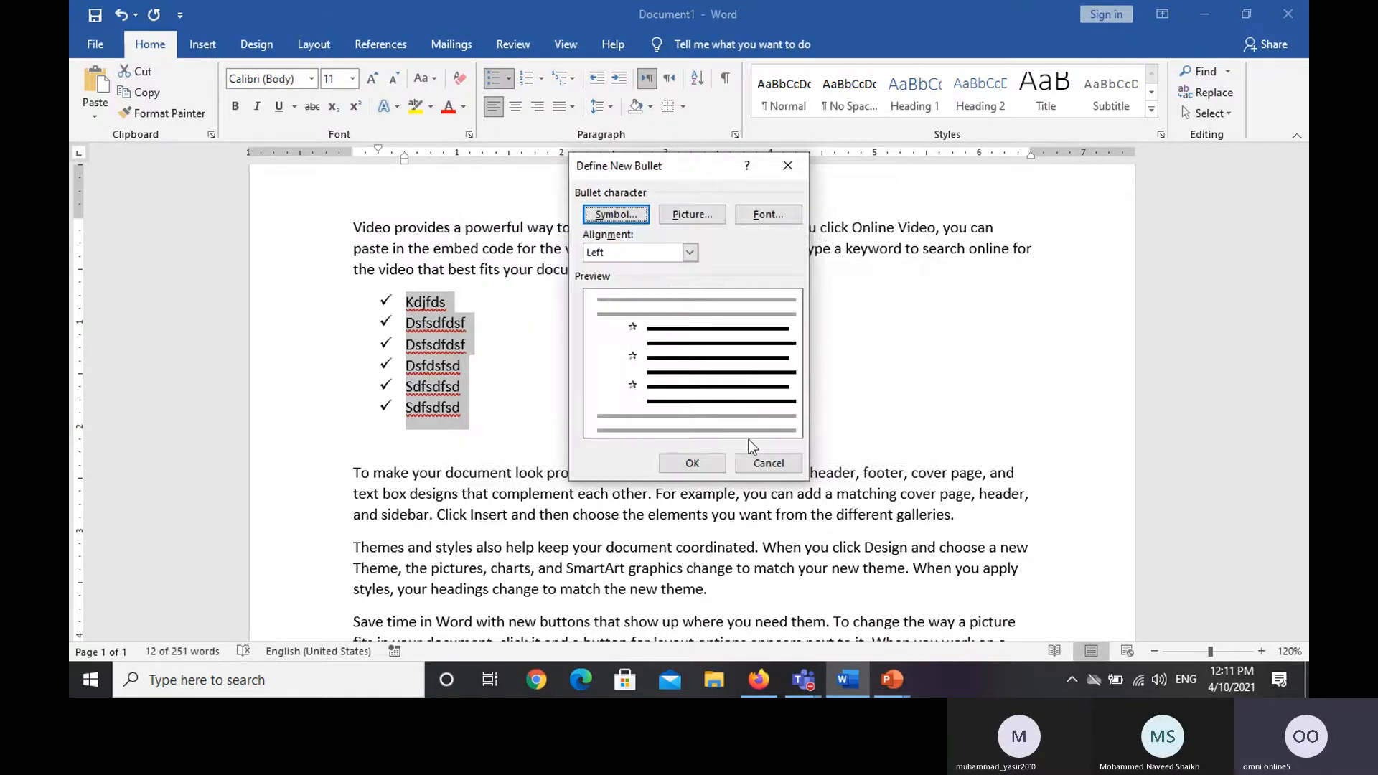
click(692, 463)
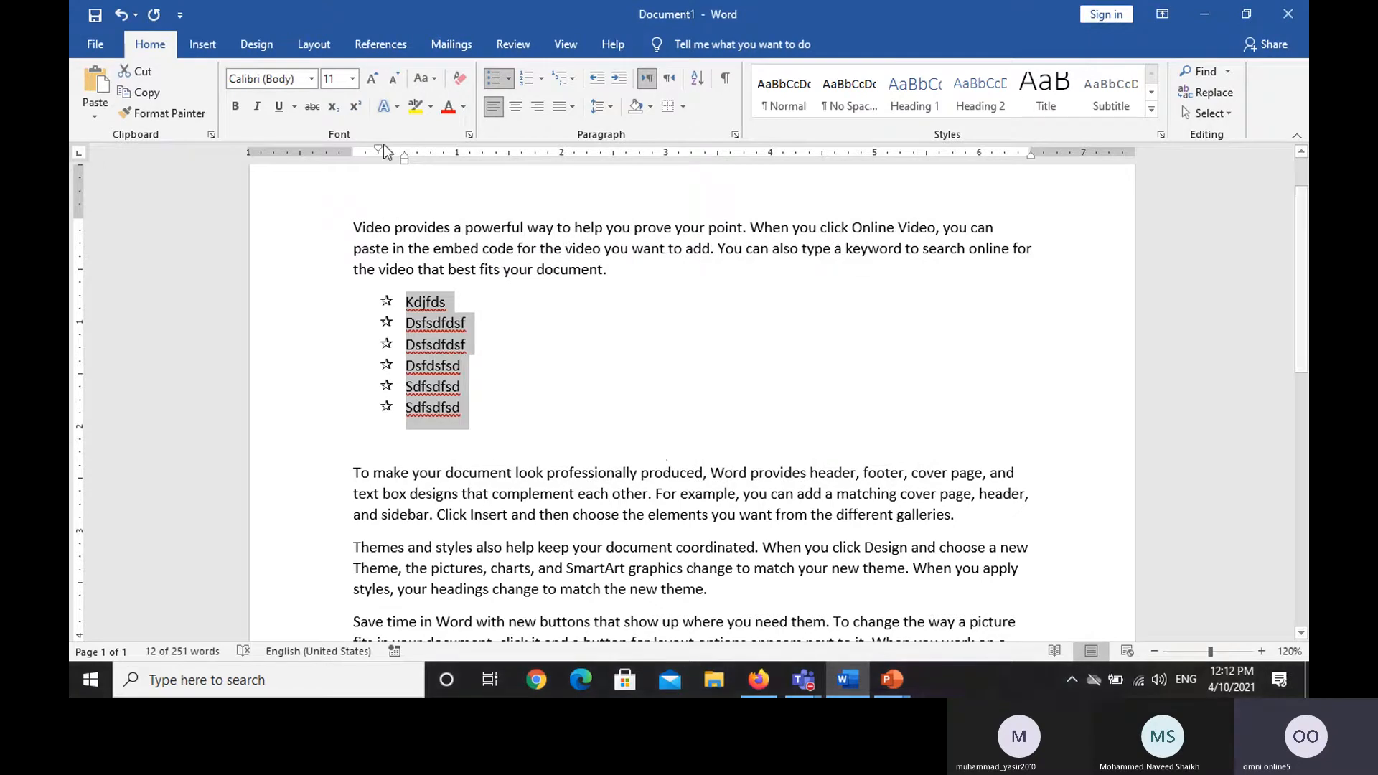
Step: Enlarge the text of the six bulleted items to font size 20
click(372, 83)
click(373, 83)
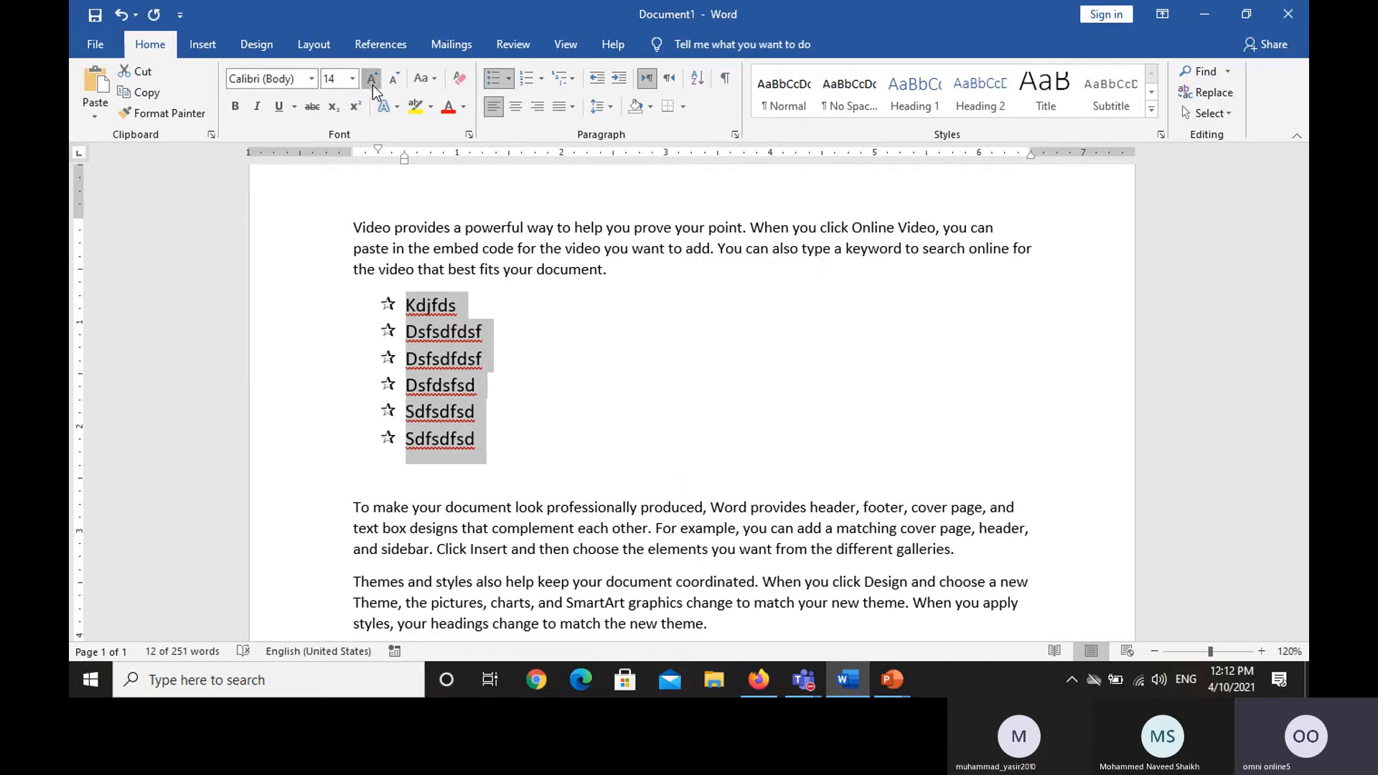
click(373, 85)
click(373, 85)
click(372, 86)
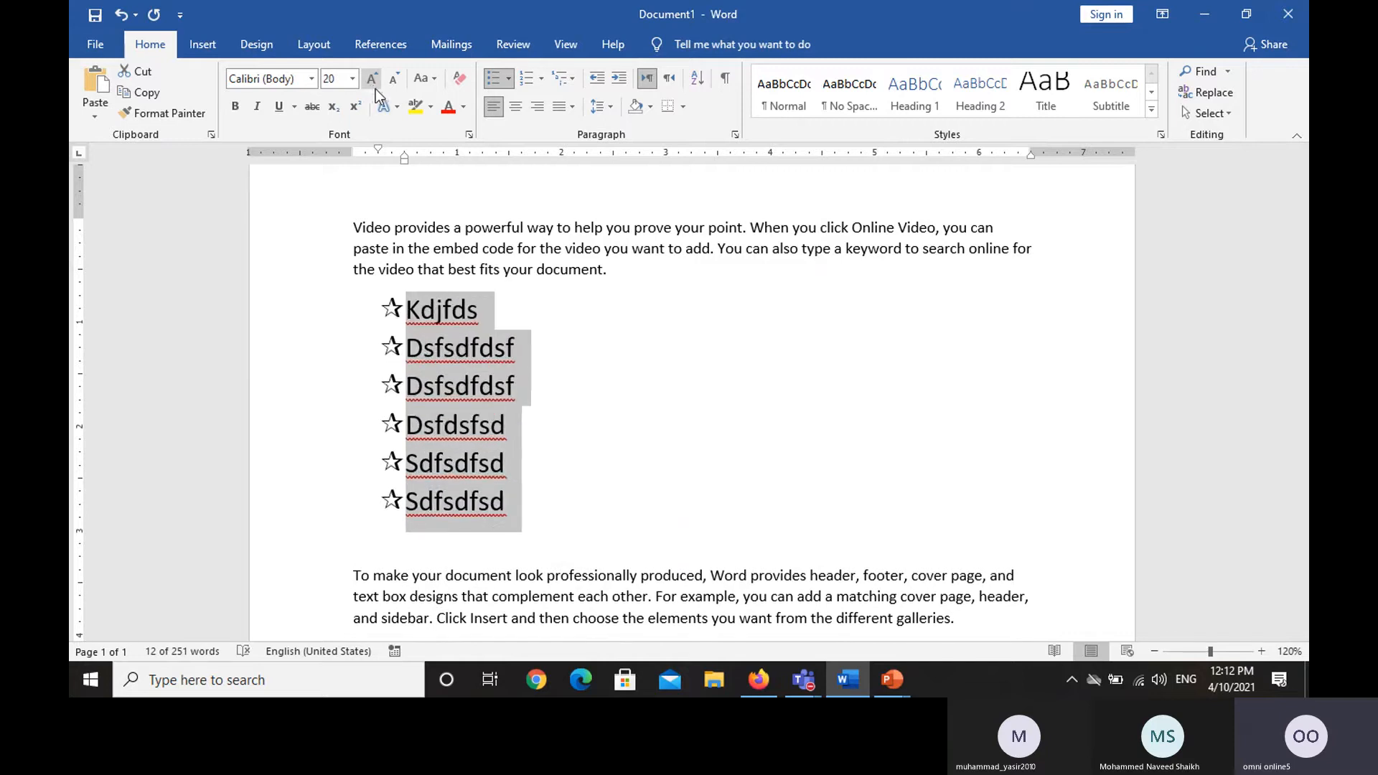
Step: Reduce the text of the six bulleted items to font size 12
click(386, 87)
click(386, 87)
click(386, 87)
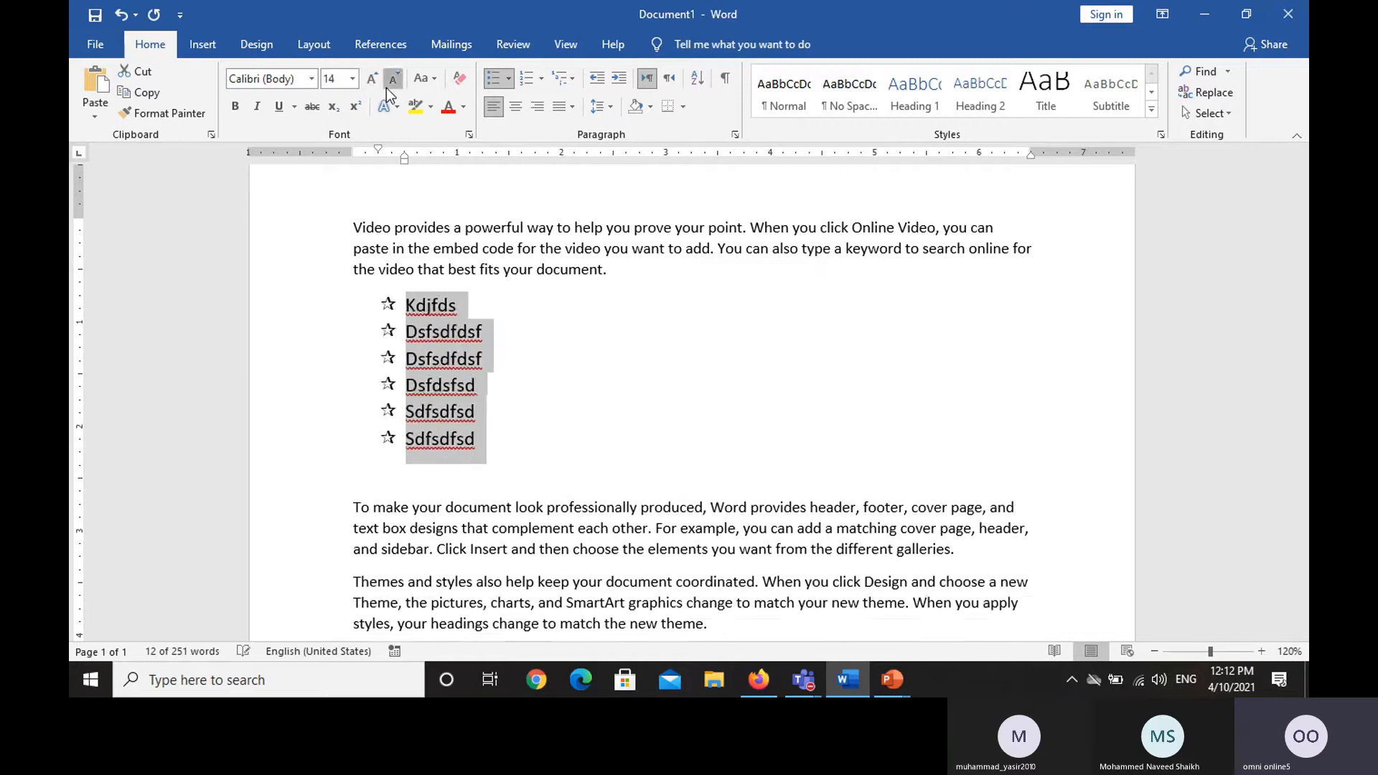
click(386, 88)
click(386, 88)
click(369, 87)
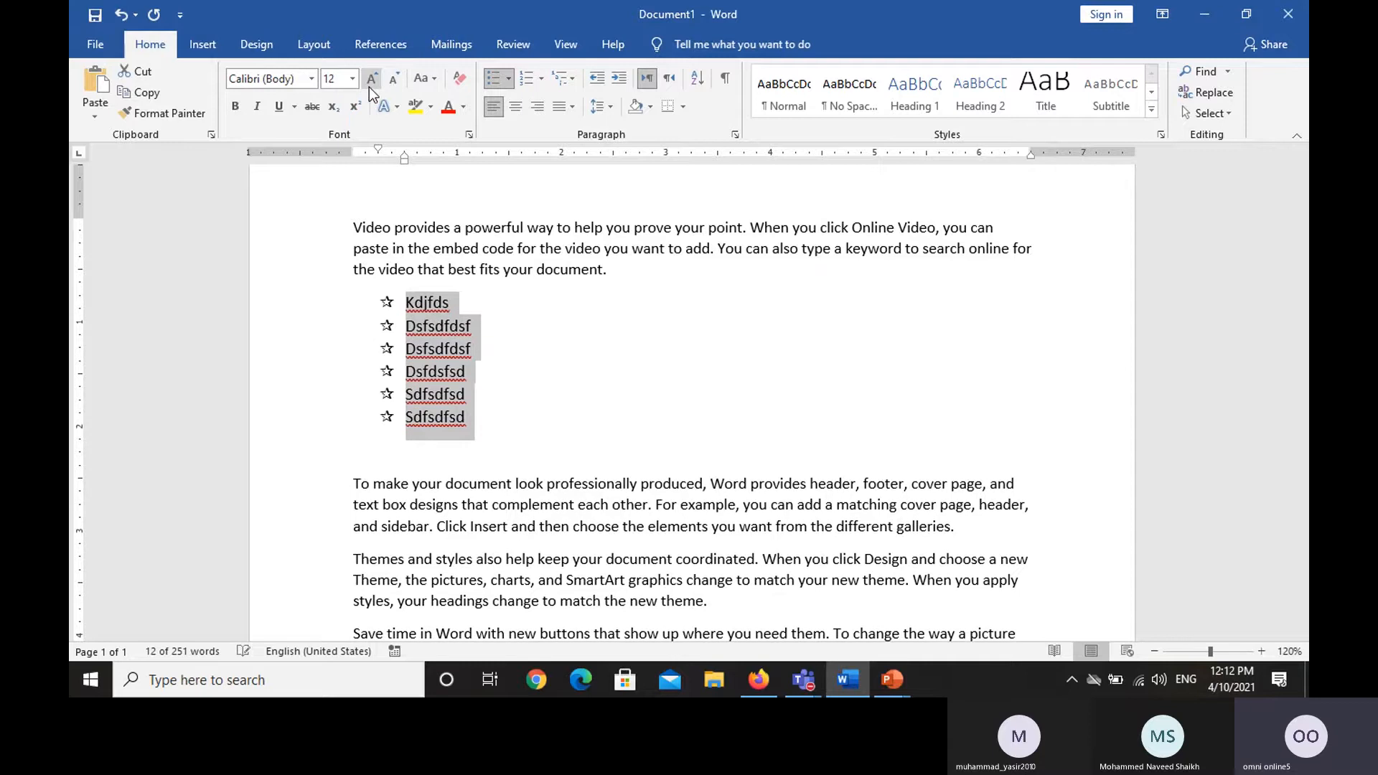
Step: Start defining a picture bullet for the six list items and browse offline to the Final Project 1 to 2 folder in Documents
click(509, 79)
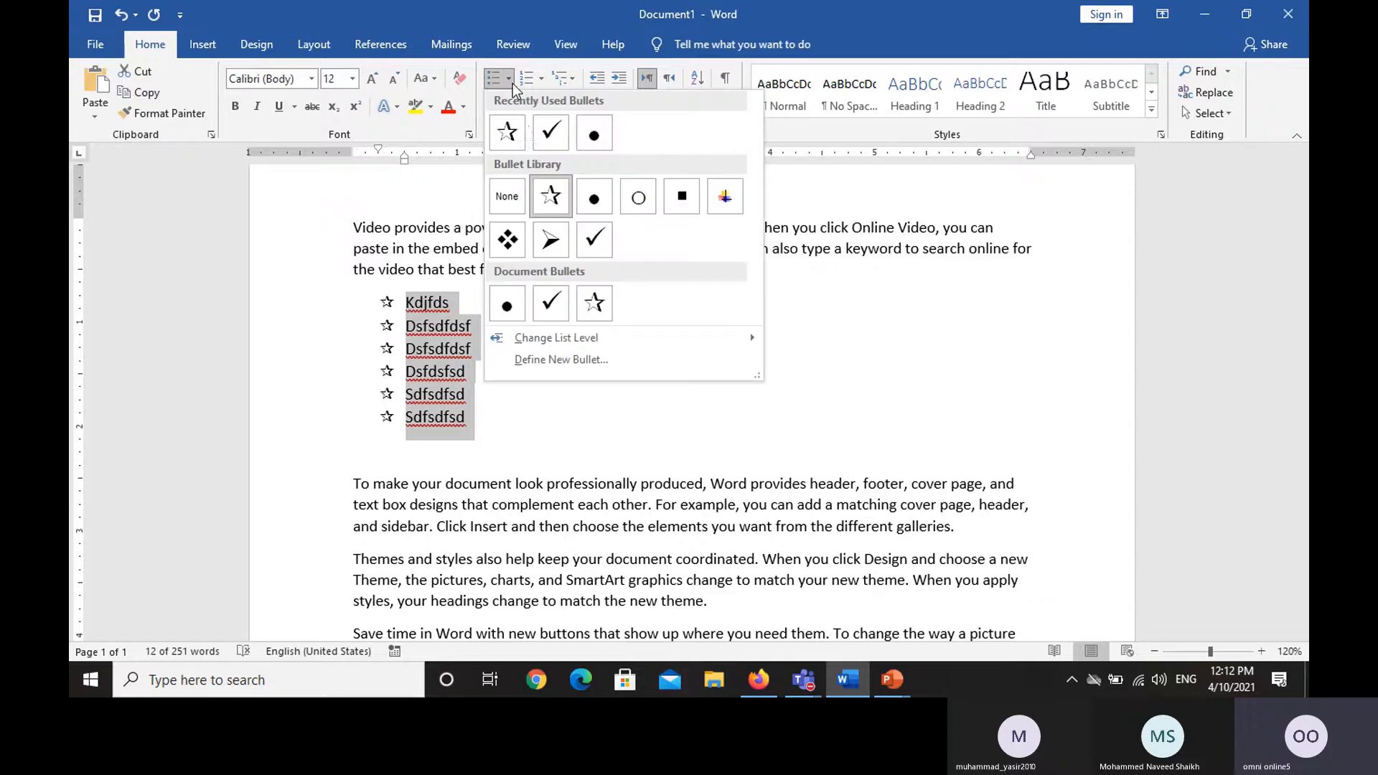
click(588, 367)
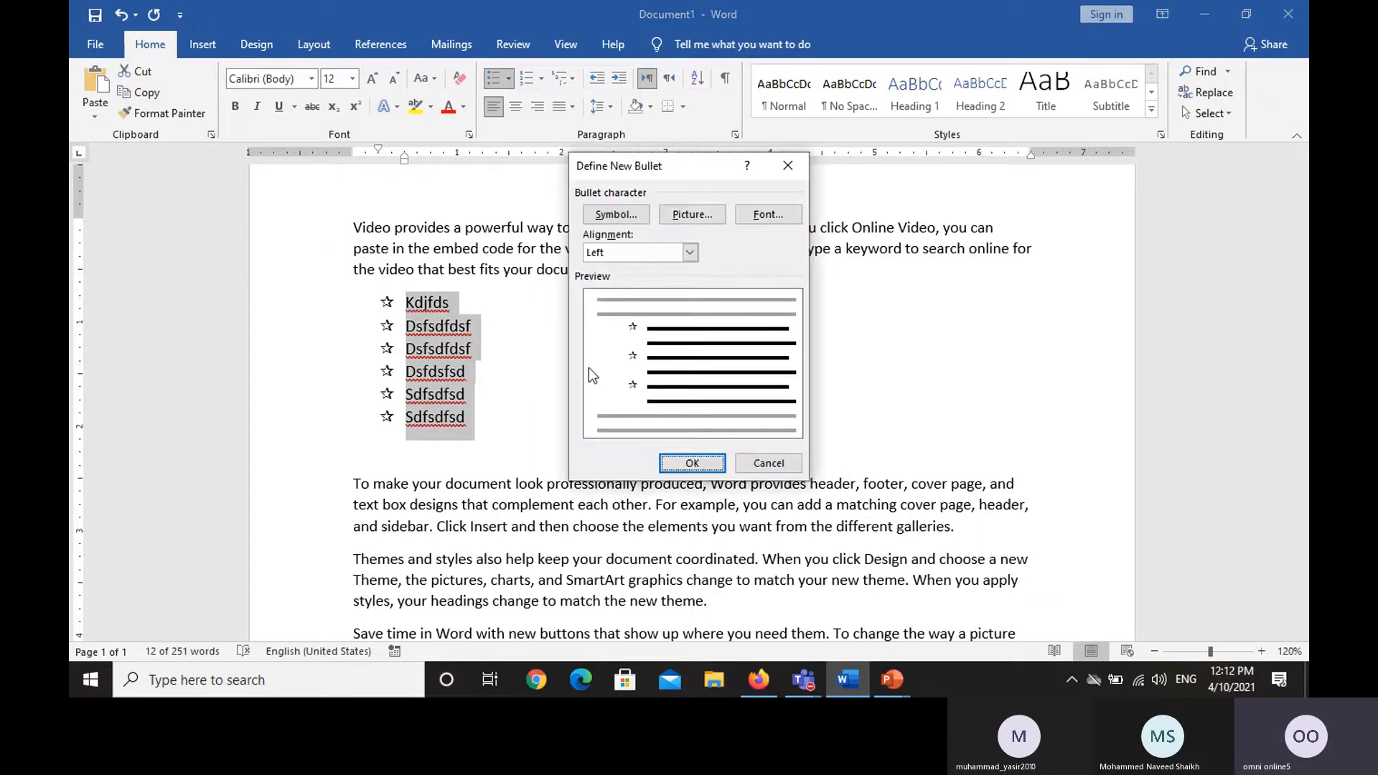
click(670, 214)
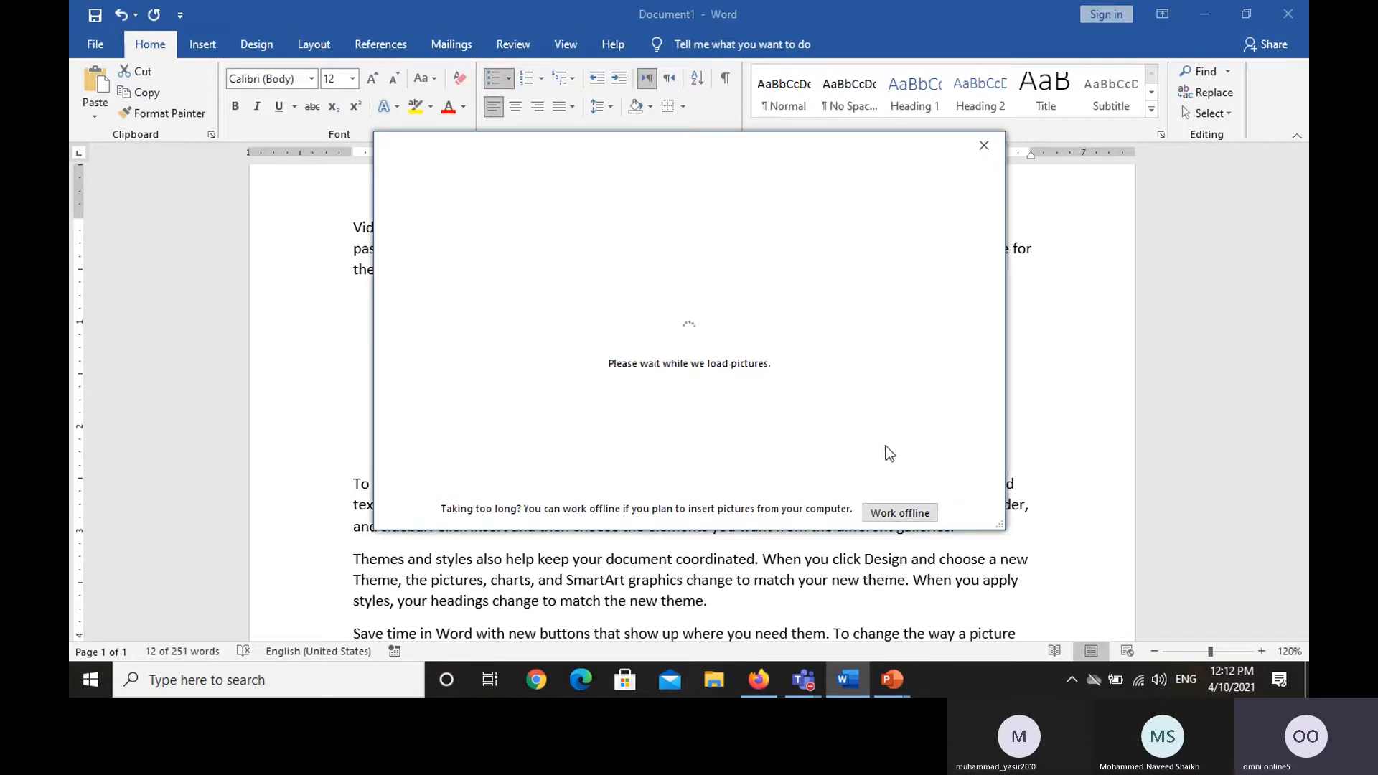
click(880, 513)
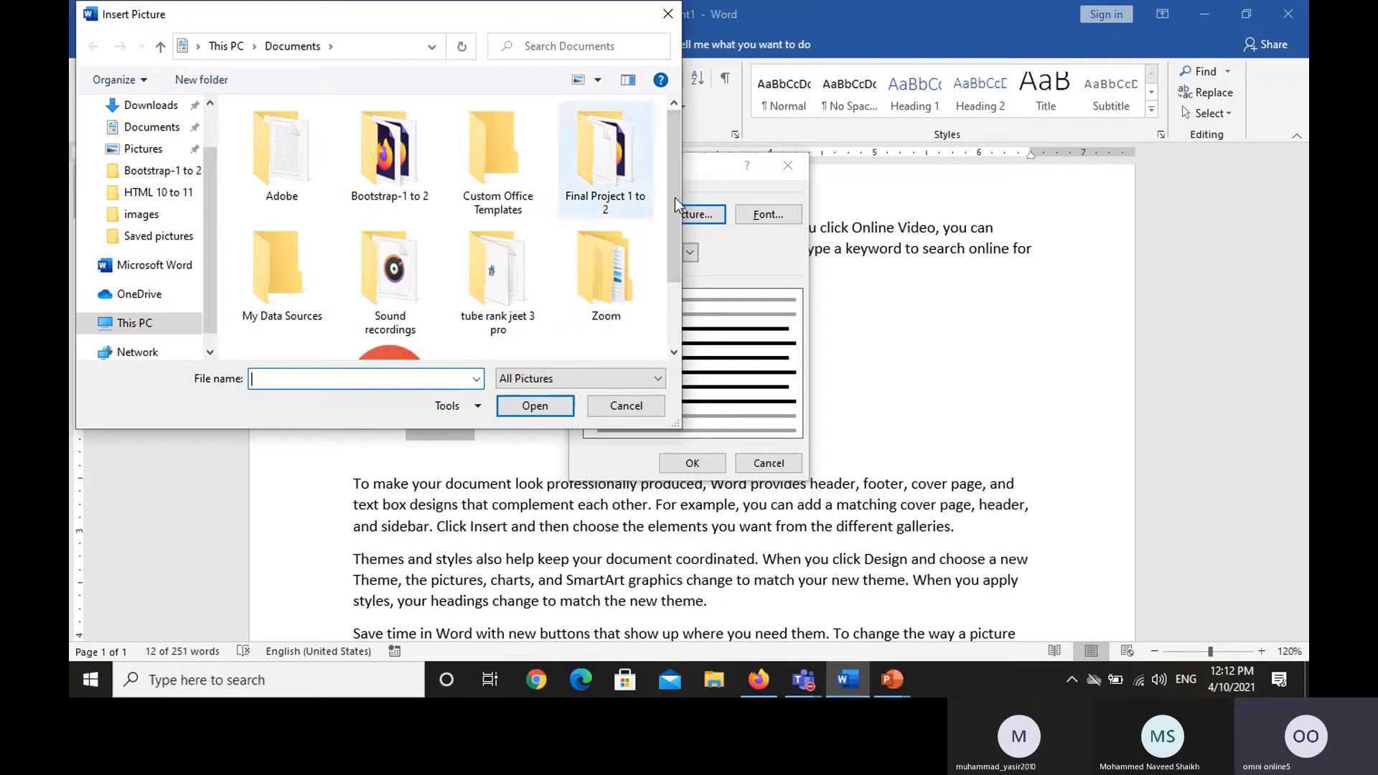
double_click(636, 187)
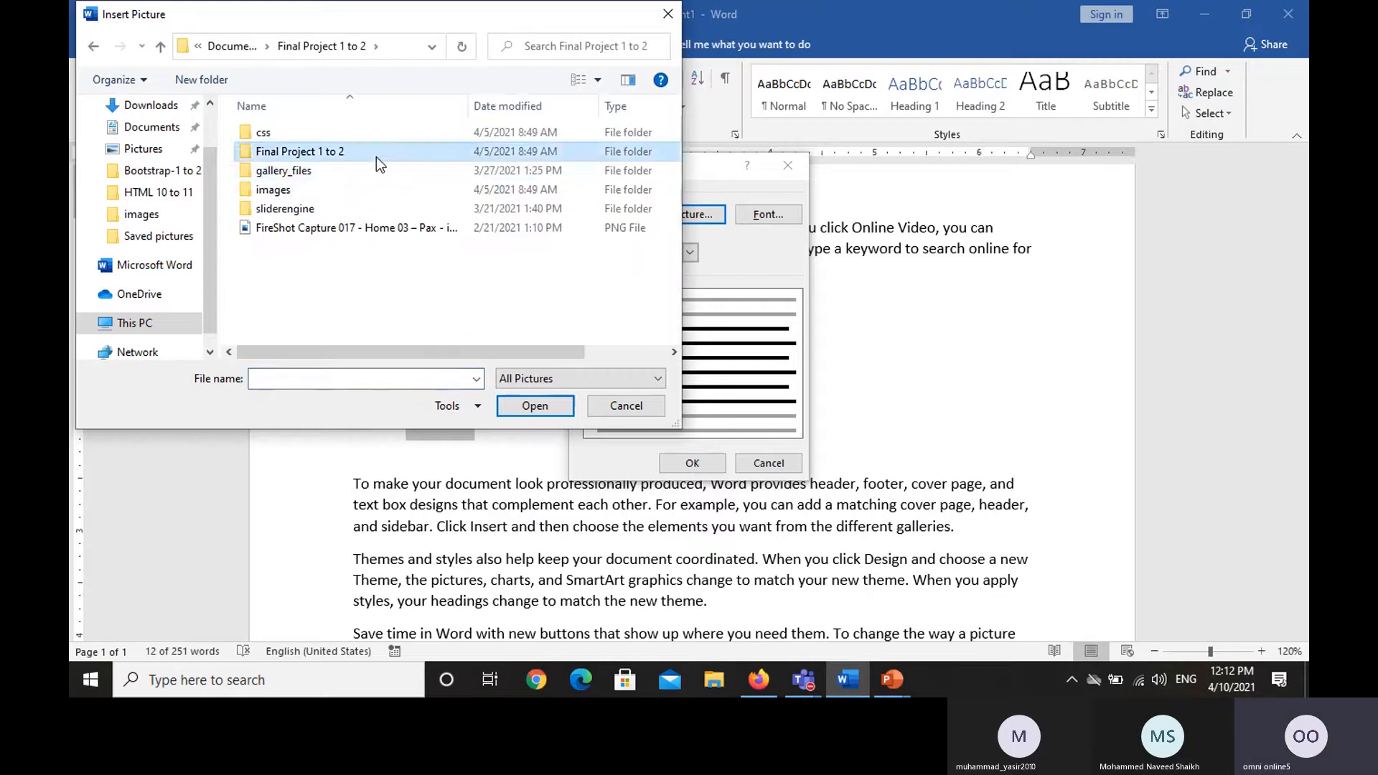
double_click(376, 157)
double_click(376, 156)
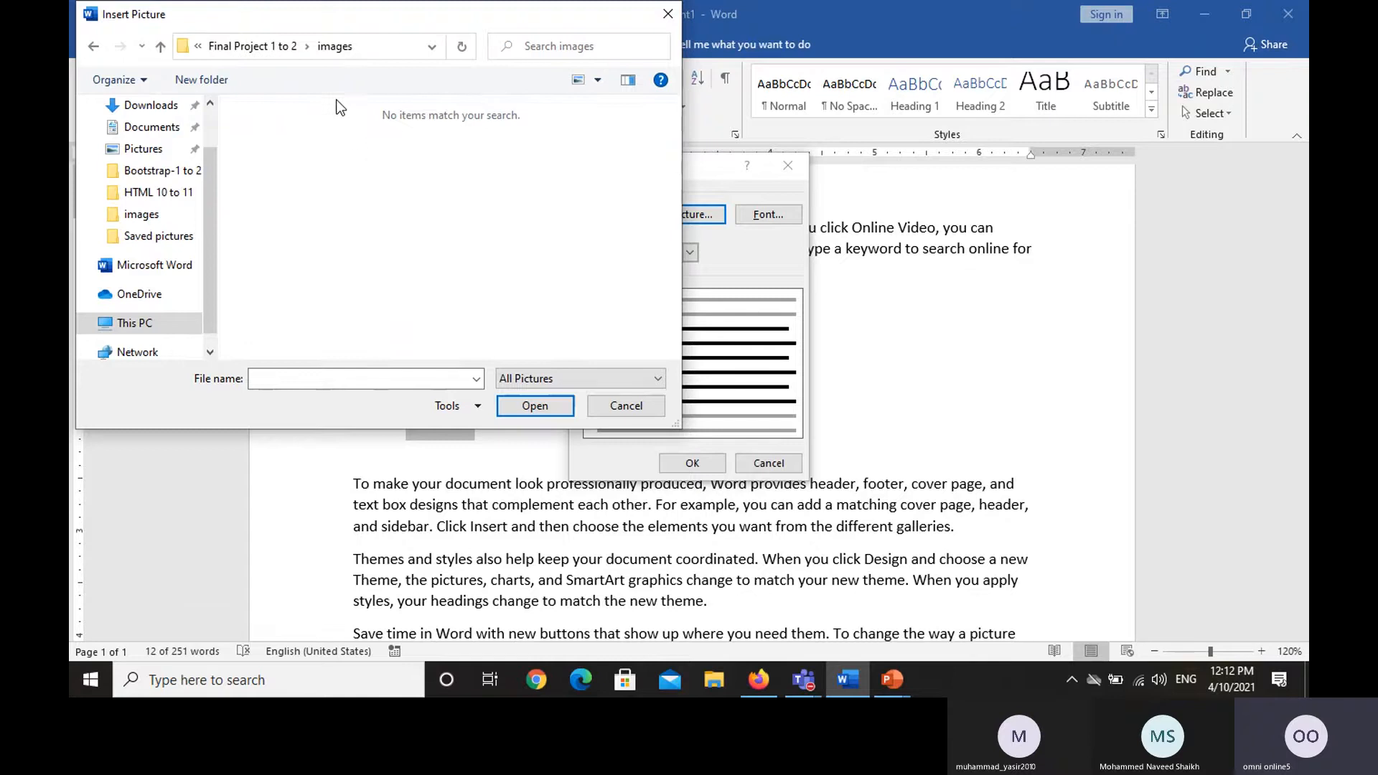
click(290, 51)
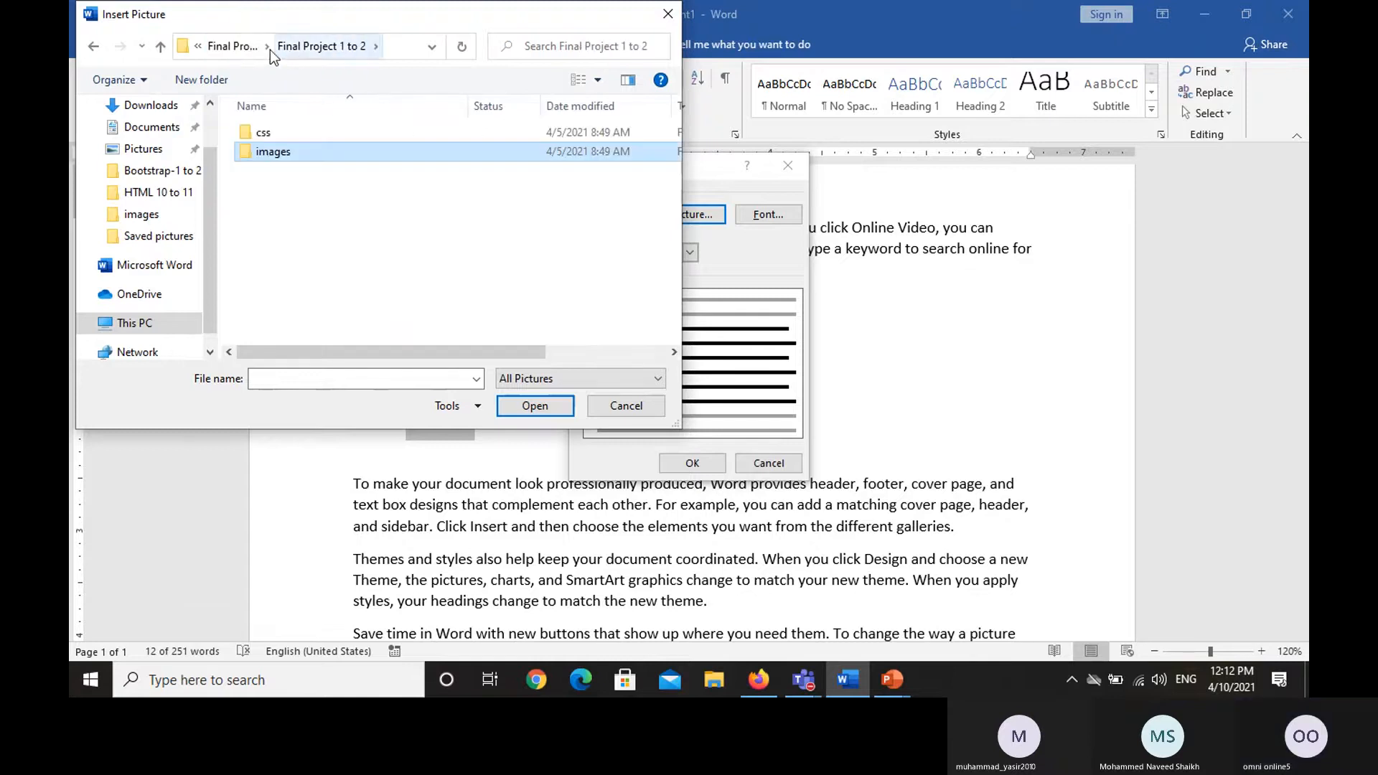
click(257, 49)
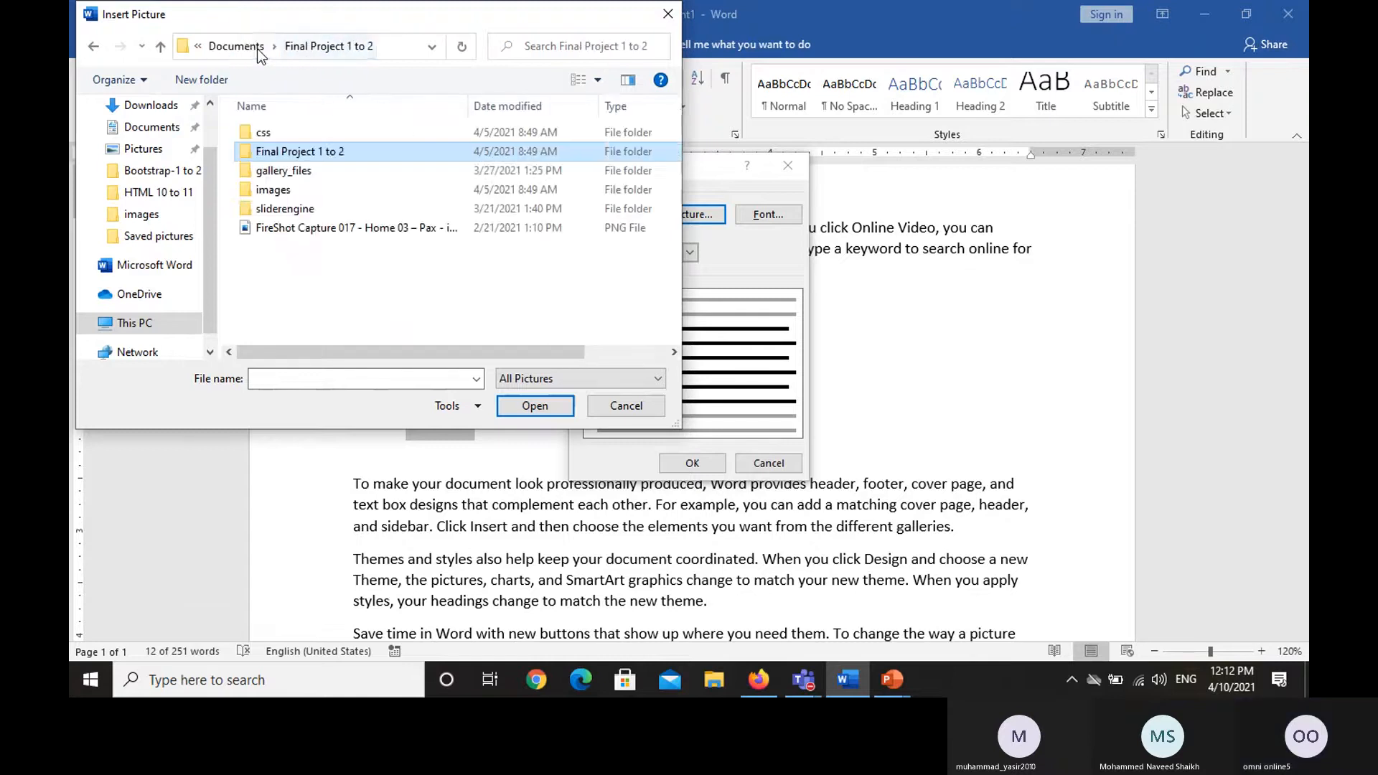
Step: Apply pic1 from the vlb_thumbnails0 folder inside gallery_files as the picture bullet of the six list items
double_click(287, 171)
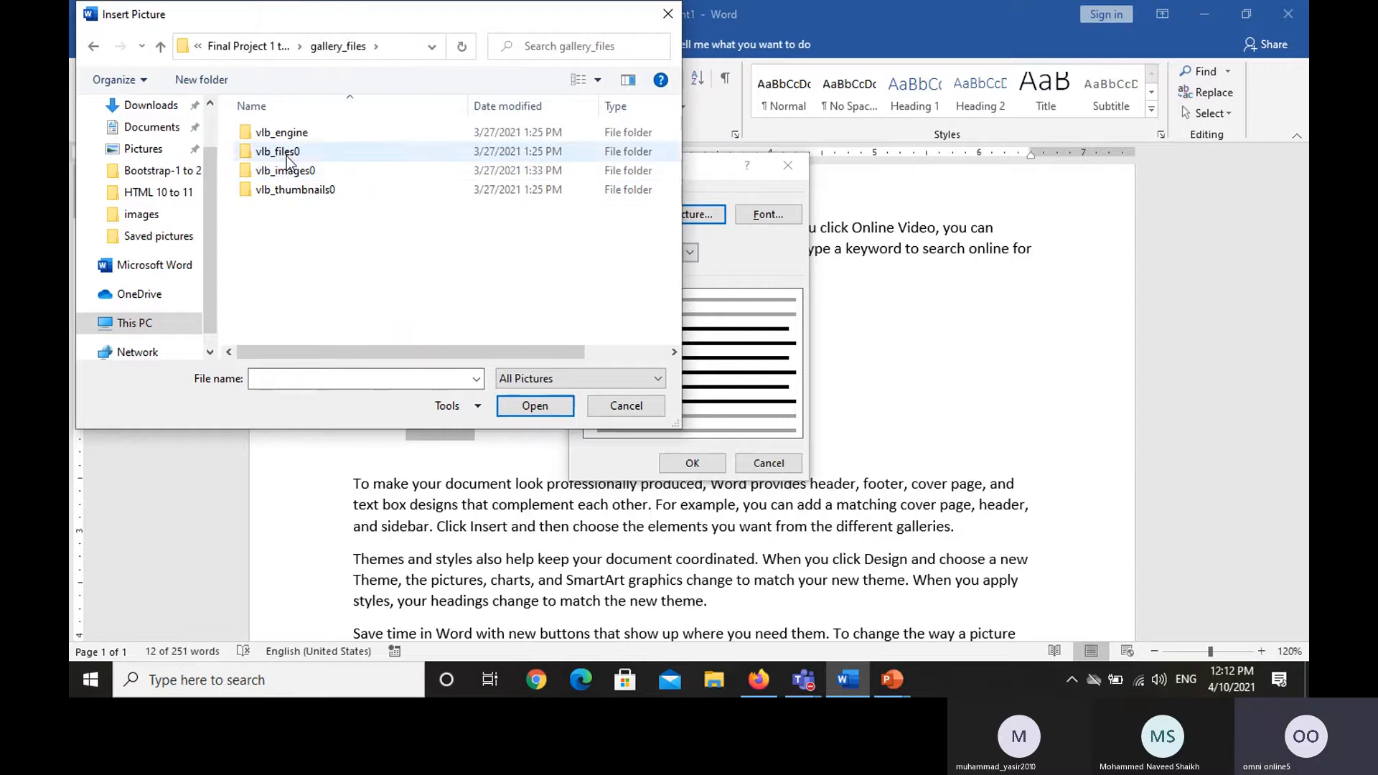
click(287, 173)
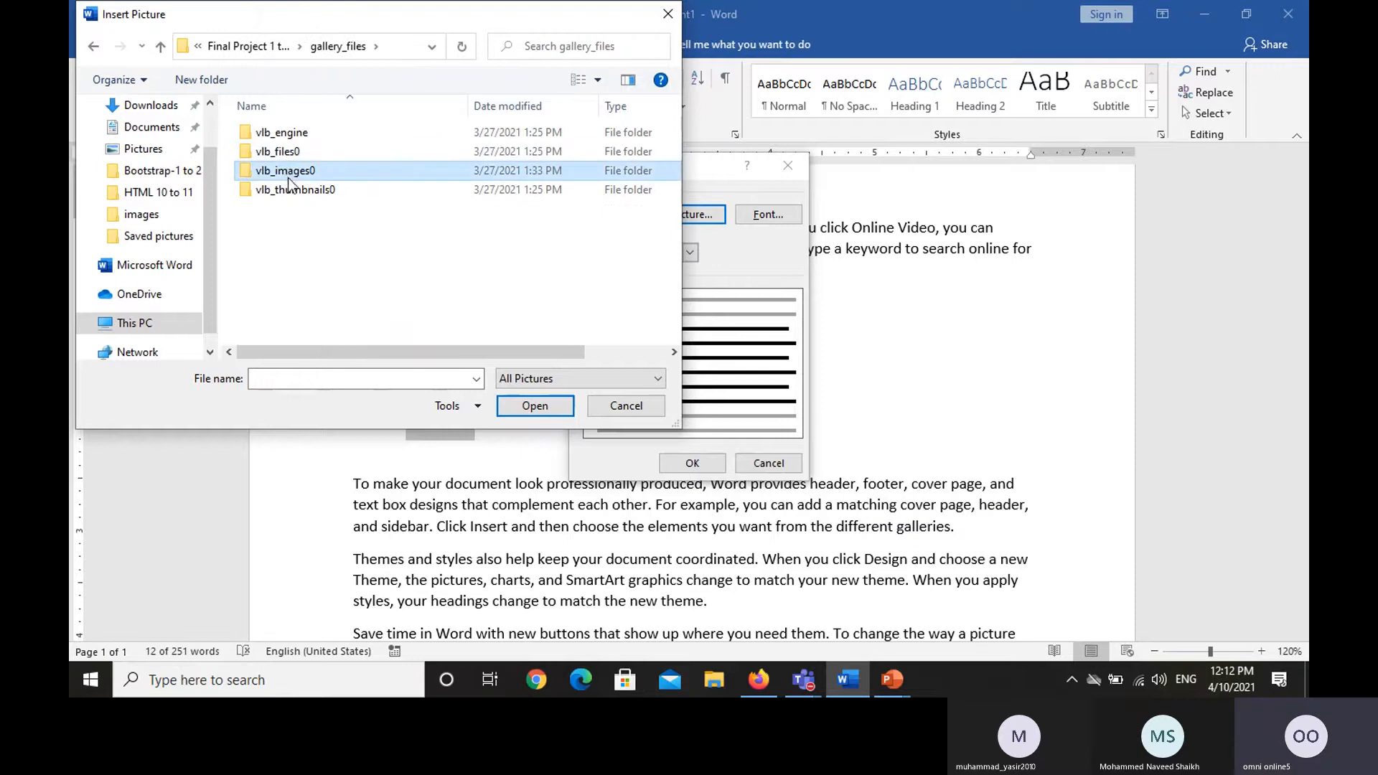
double_click(290, 184)
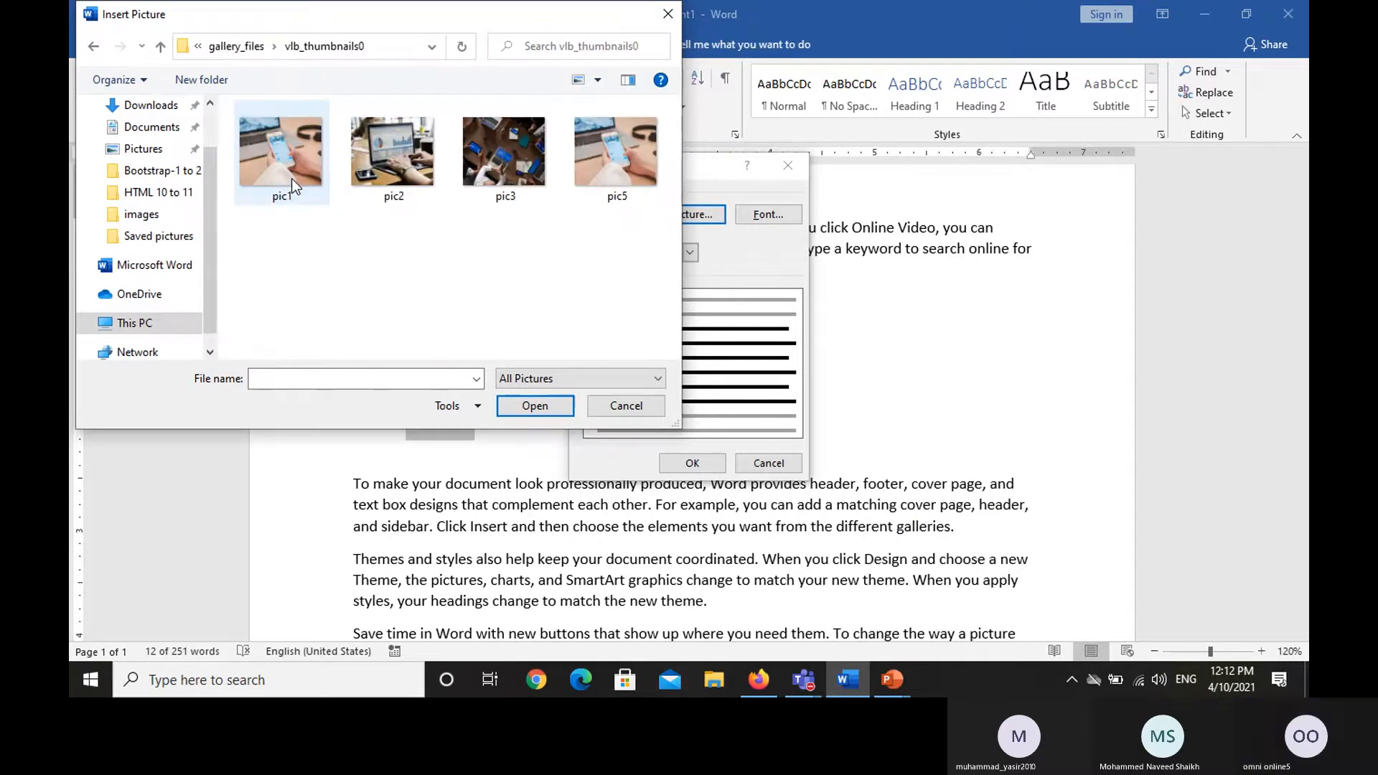
click(292, 178)
click(544, 397)
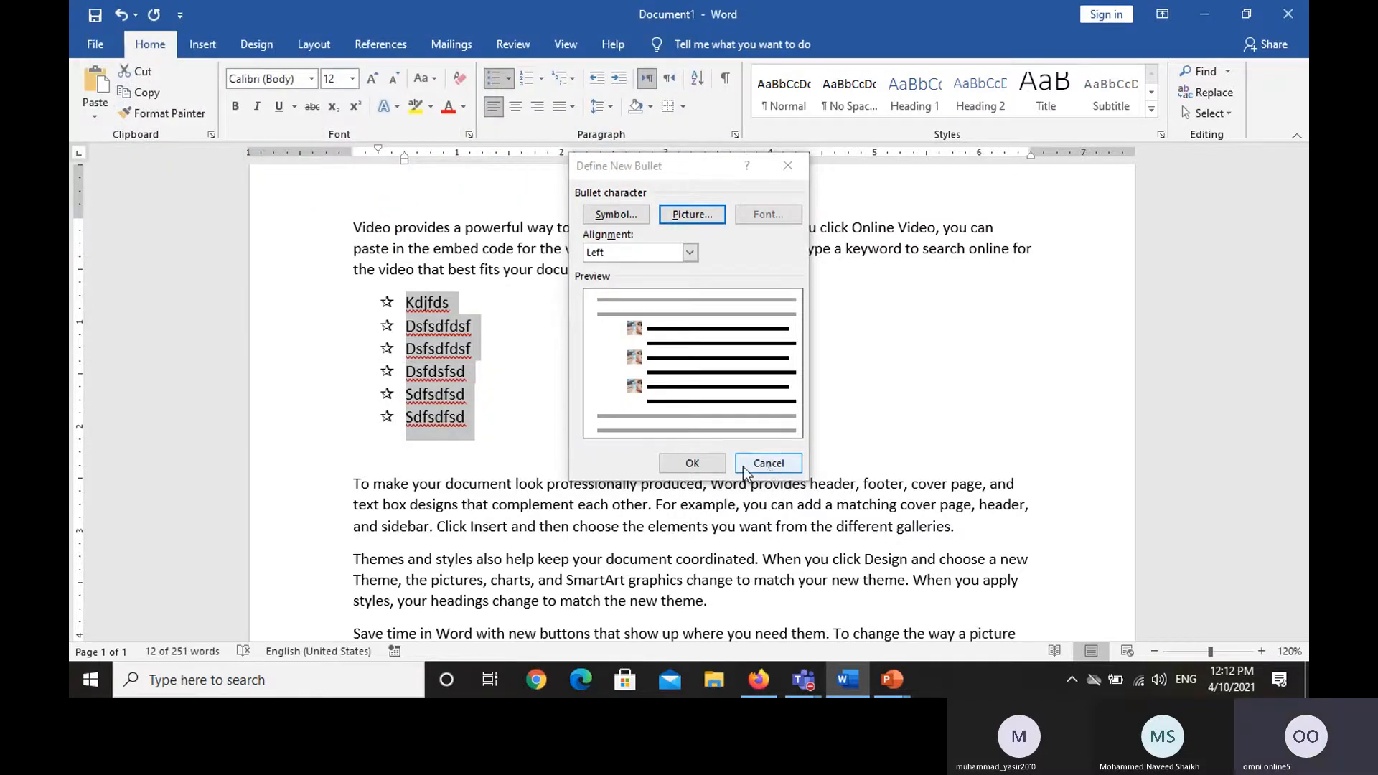
click(692, 463)
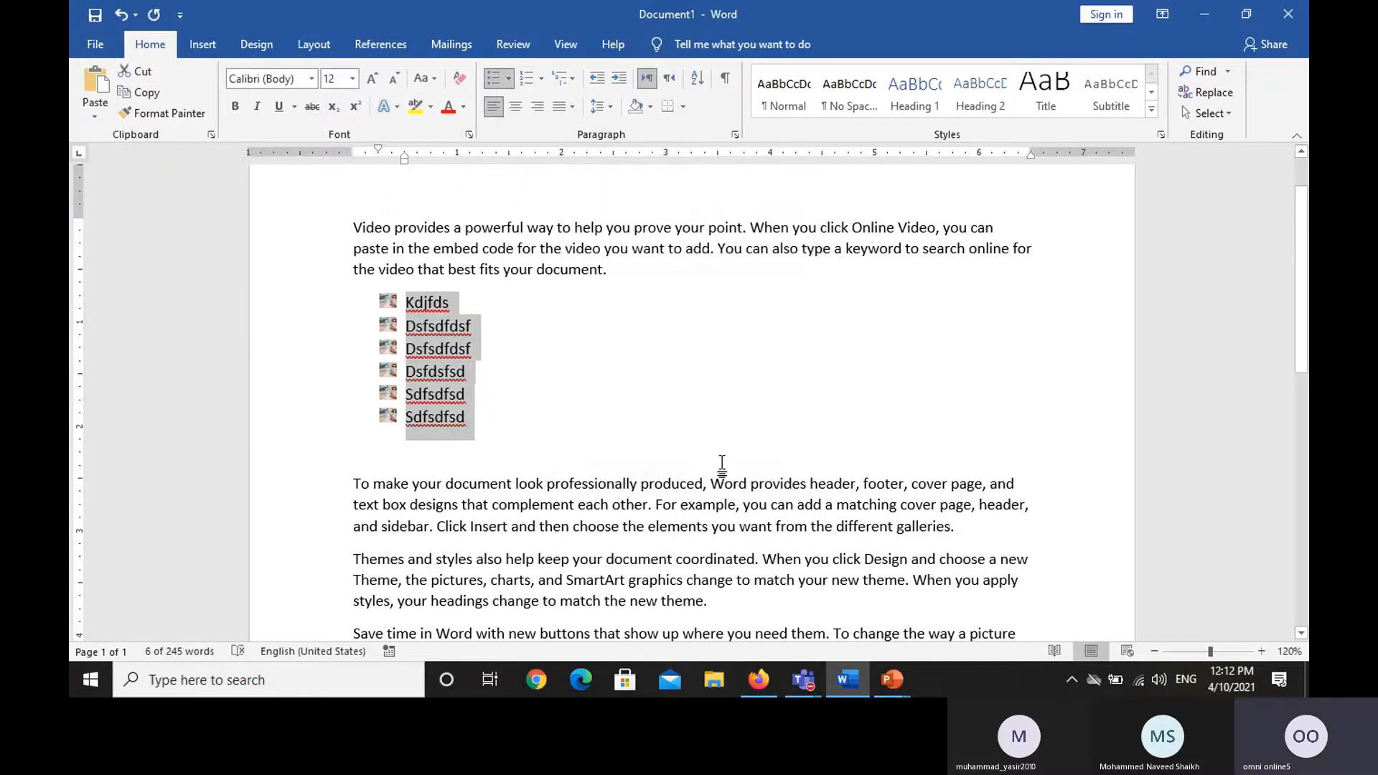
Step: Examine the picture bullets of the six list items up close at up to 290% zoom and return the view to 140%
click(1261, 652)
click(1262, 651)
click(1262, 651)
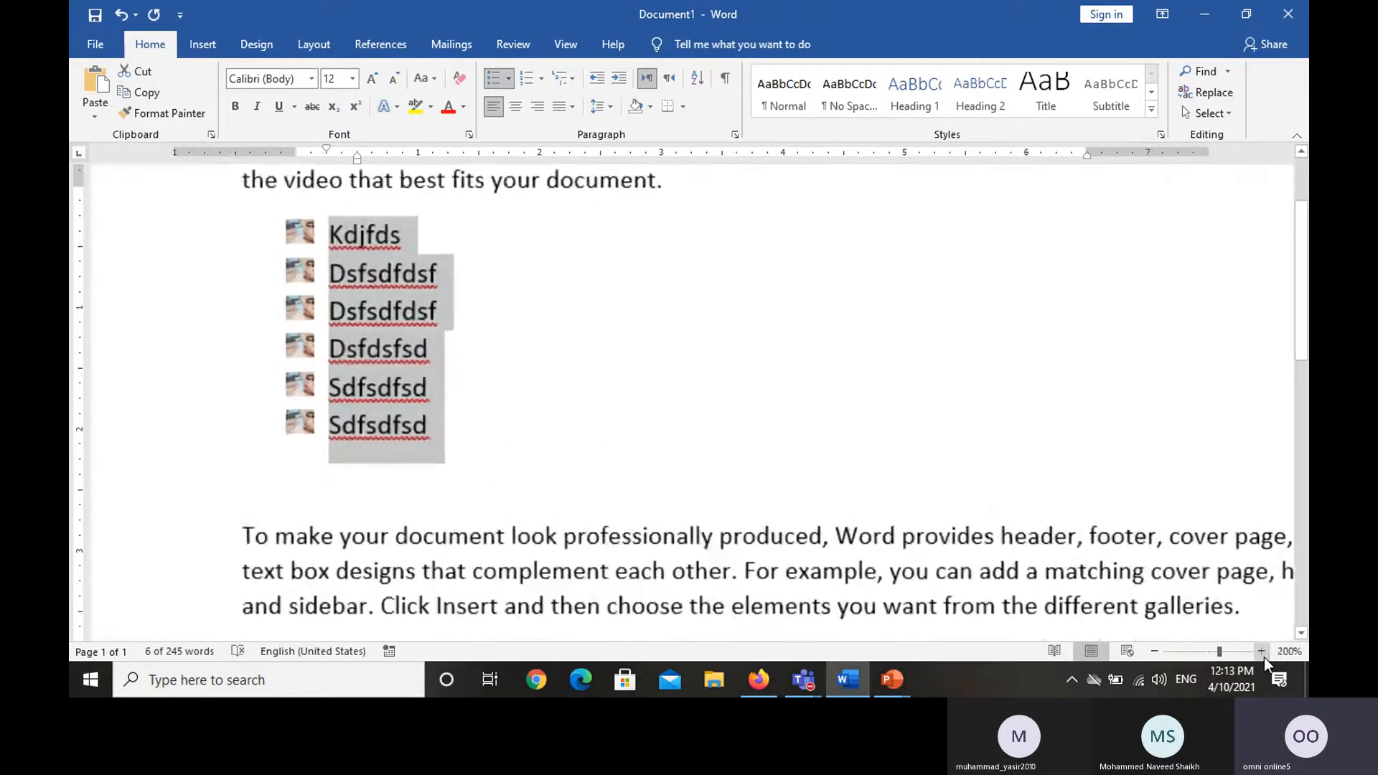
click(1262, 651)
click(1261, 652)
click(1262, 651)
click(1261, 651)
click(1261, 652)
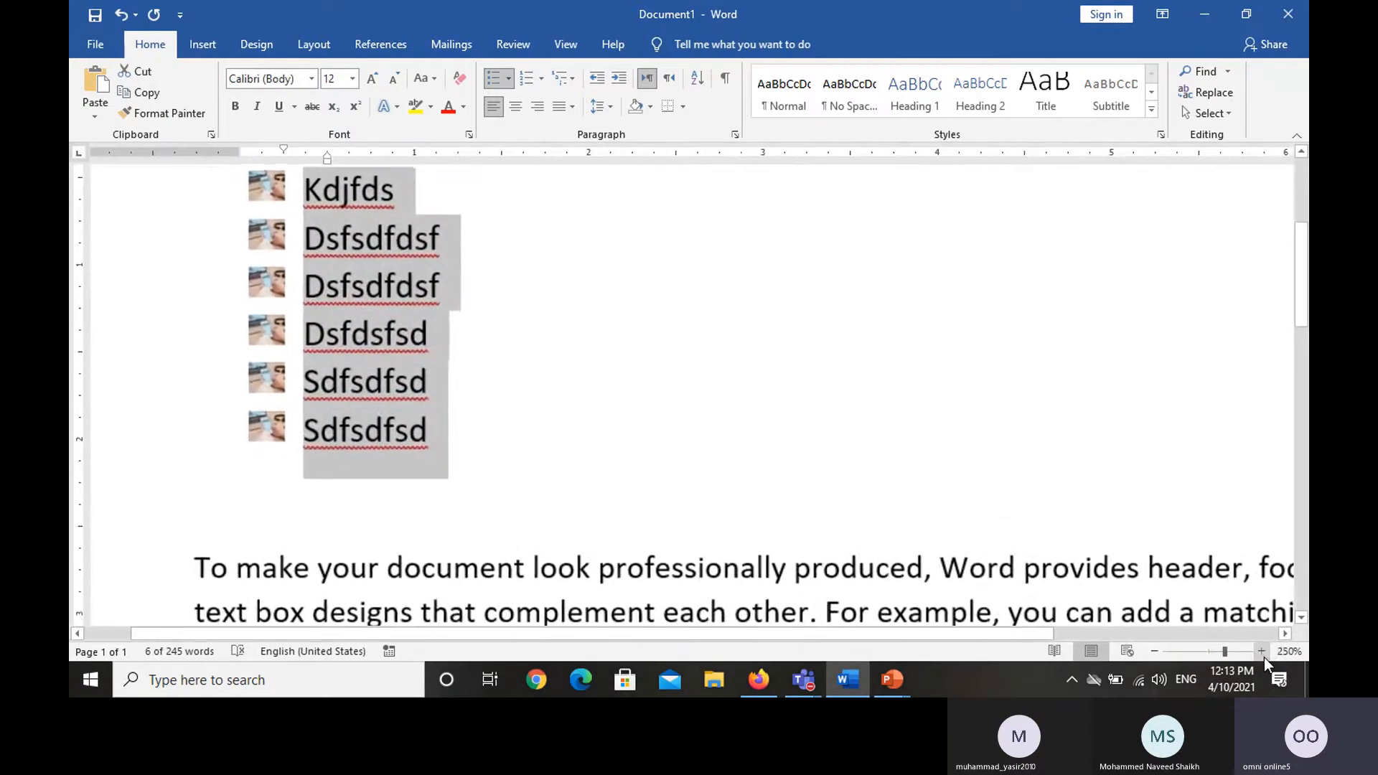
click(1261, 652)
click(1262, 652)
click(1262, 652)
click(1263, 651)
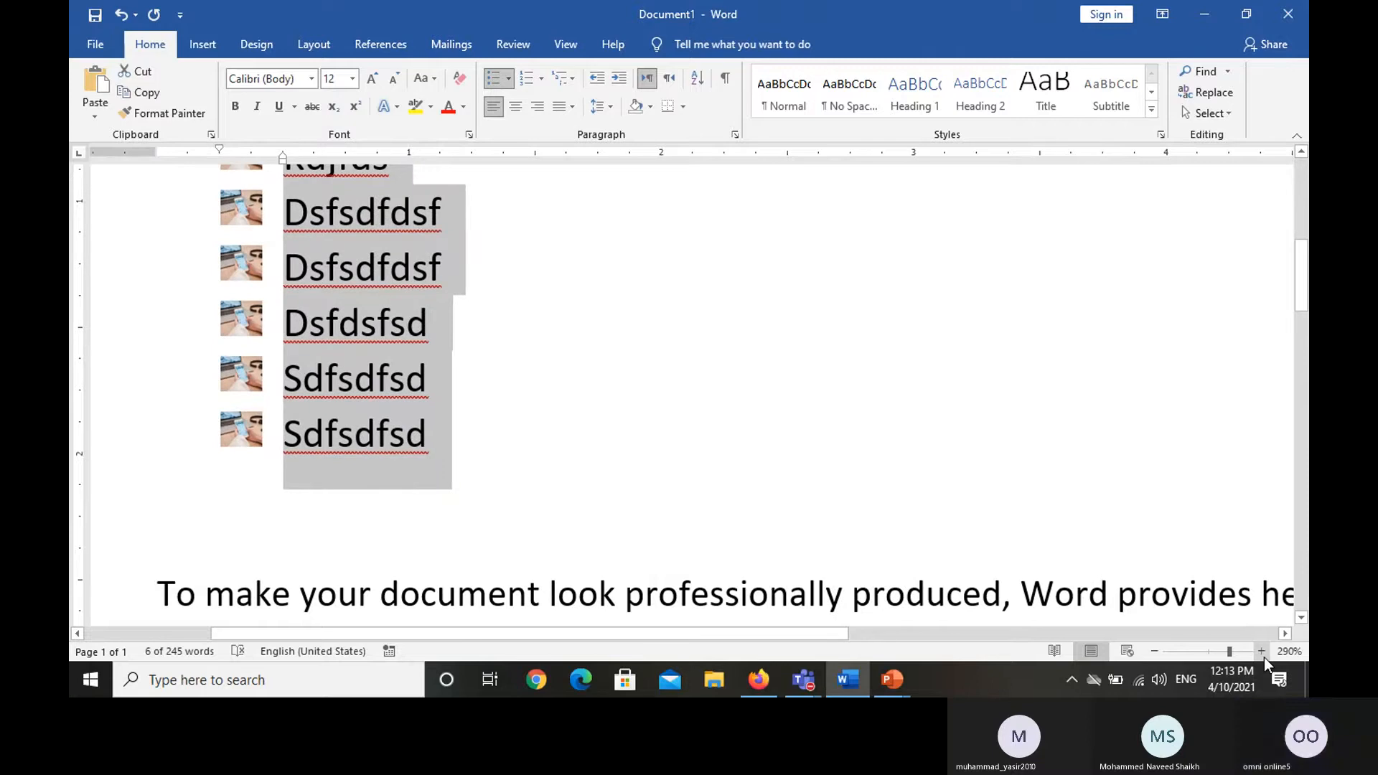
click(1155, 651)
click(1155, 652)
click(1155, 652)
click(1155, 652)
click(1155, 652)
click(1155, 652)
click(1155, 651)
click(1155, 652)
click(1156, 652)
click(1156, 652)
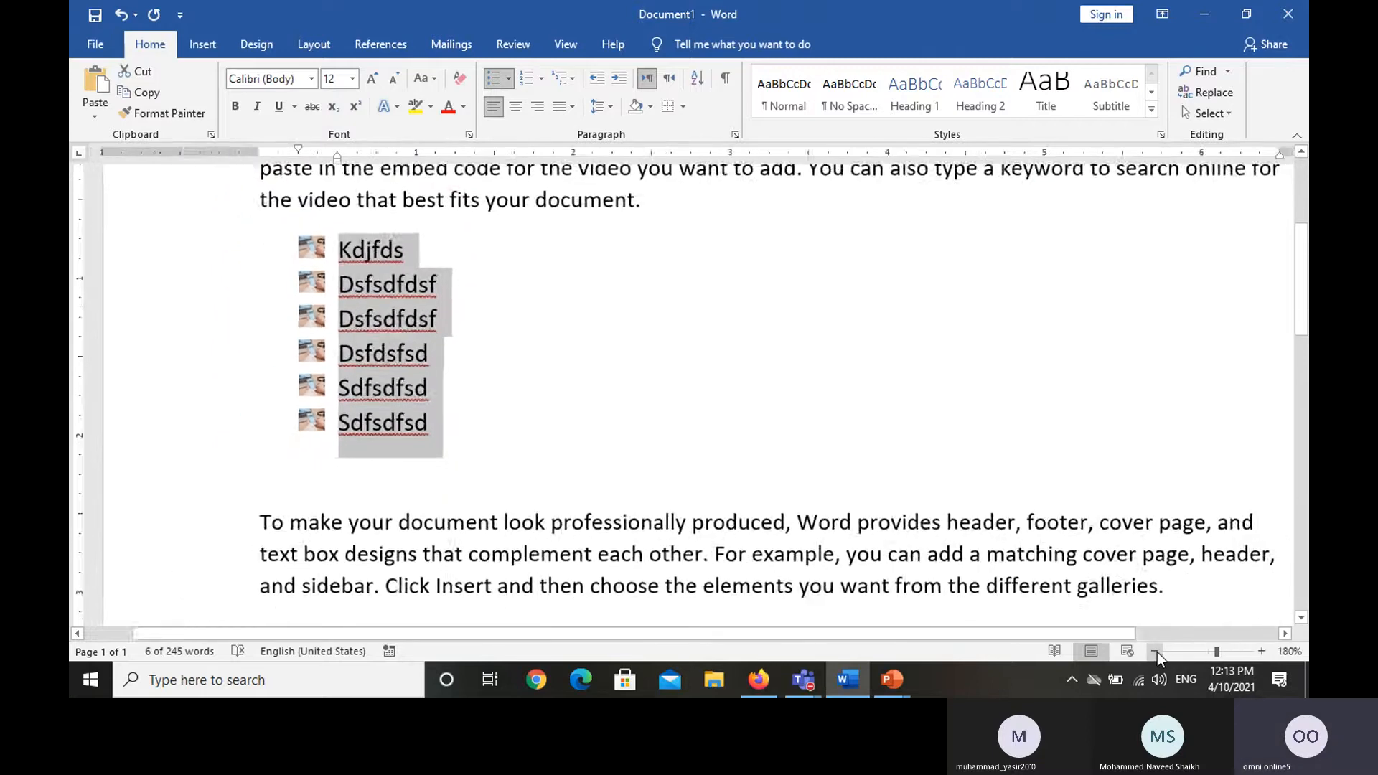
click(1155, 652)
click(1155, 652)
click(1156, 652)
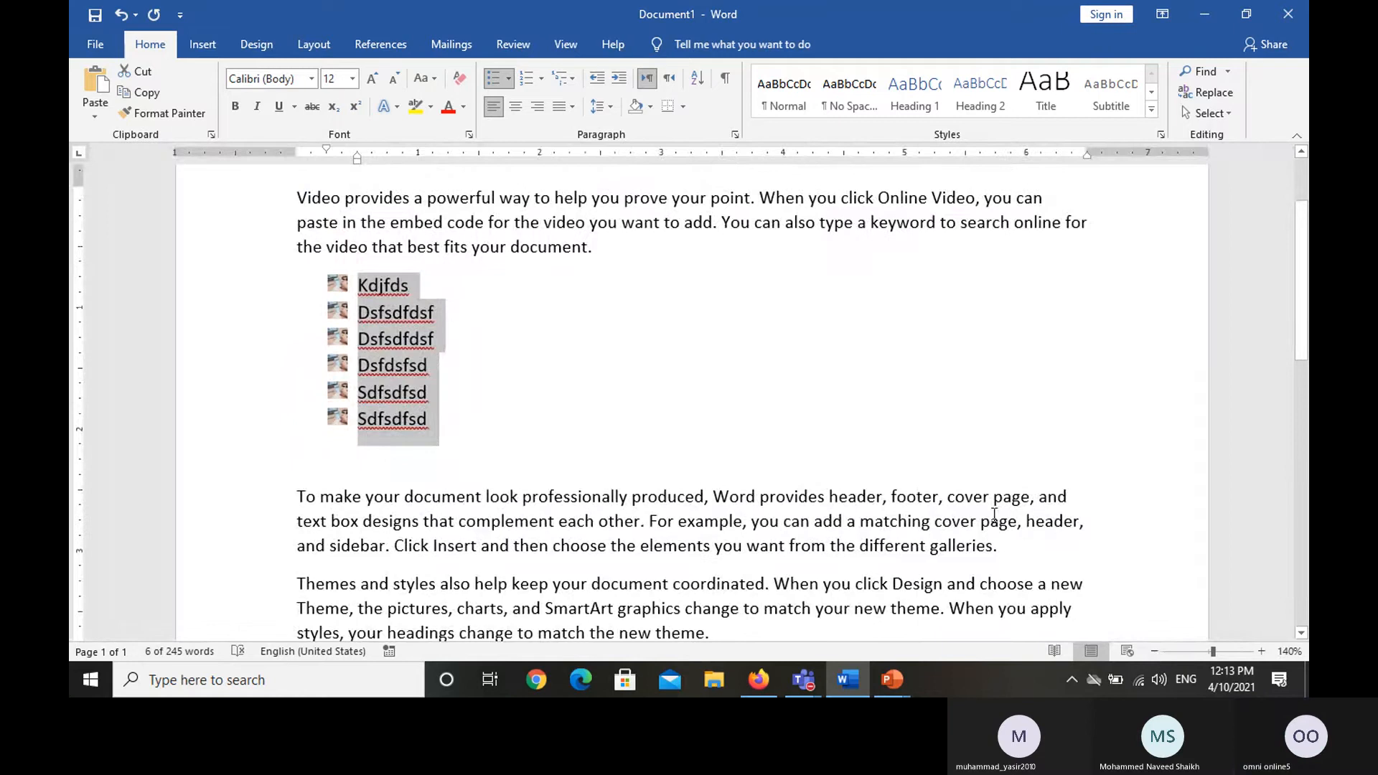
Step: Try the Centered and Right alignments in the picture bullet's definition, and confirm it with the alignment set to Left
click(506, 85)
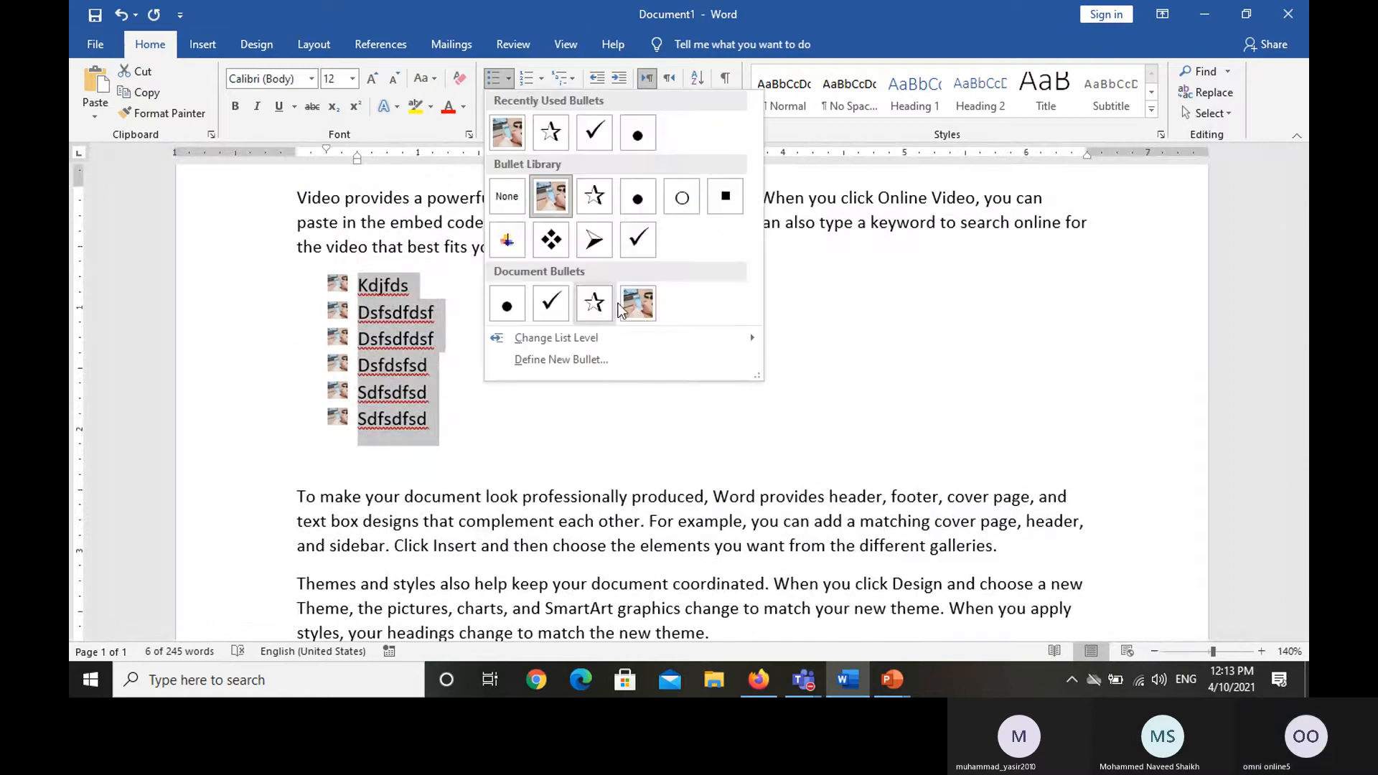
click(636, 359)
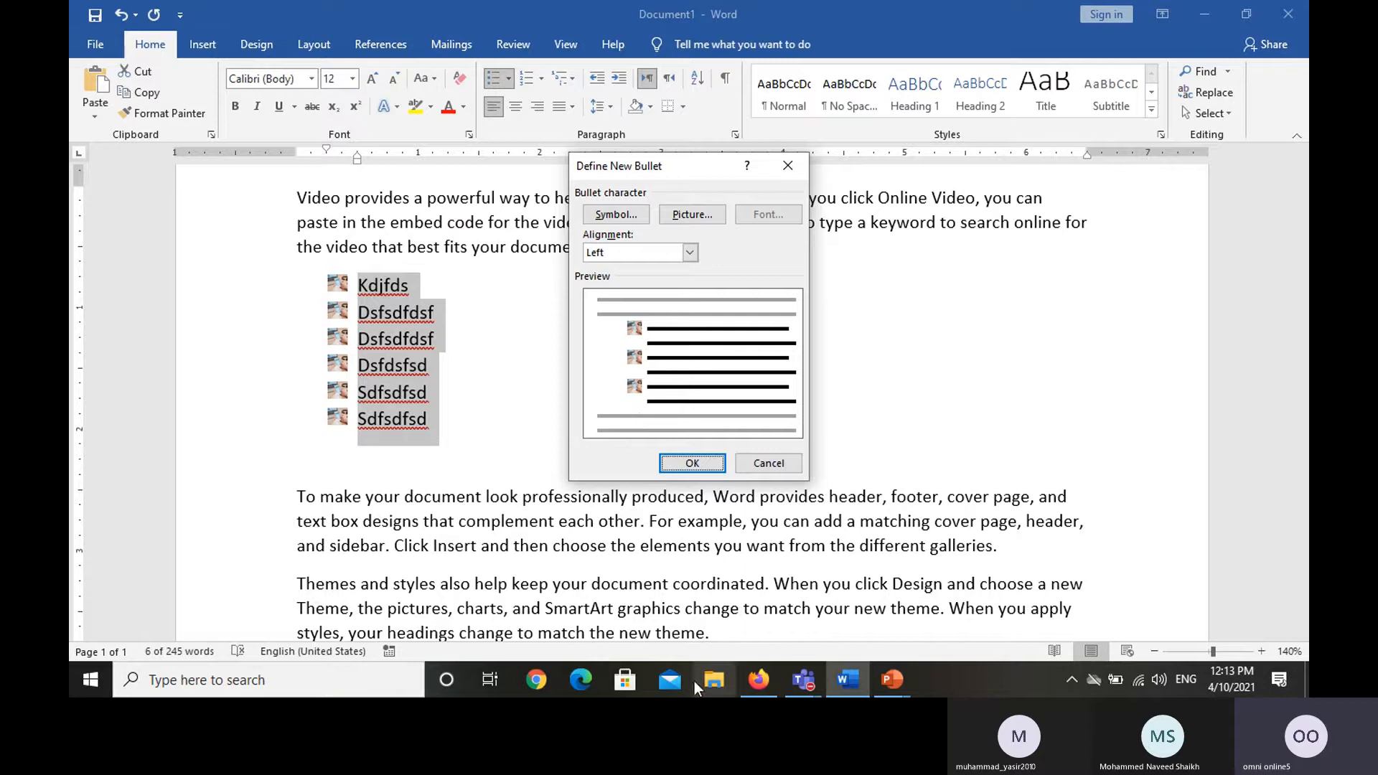
click(657, 252)
click(650, 274)
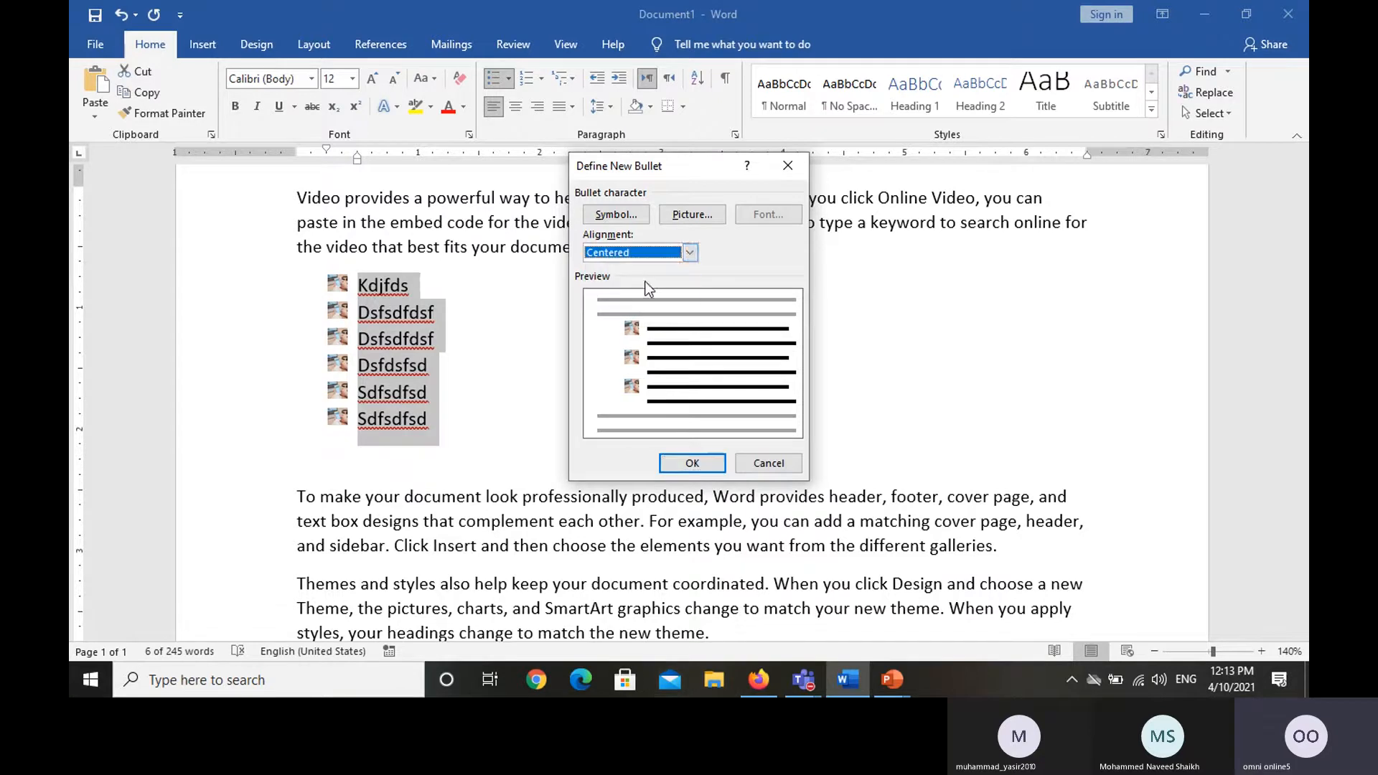
click(640, 252)
click(639, 301)
click(636, 253)
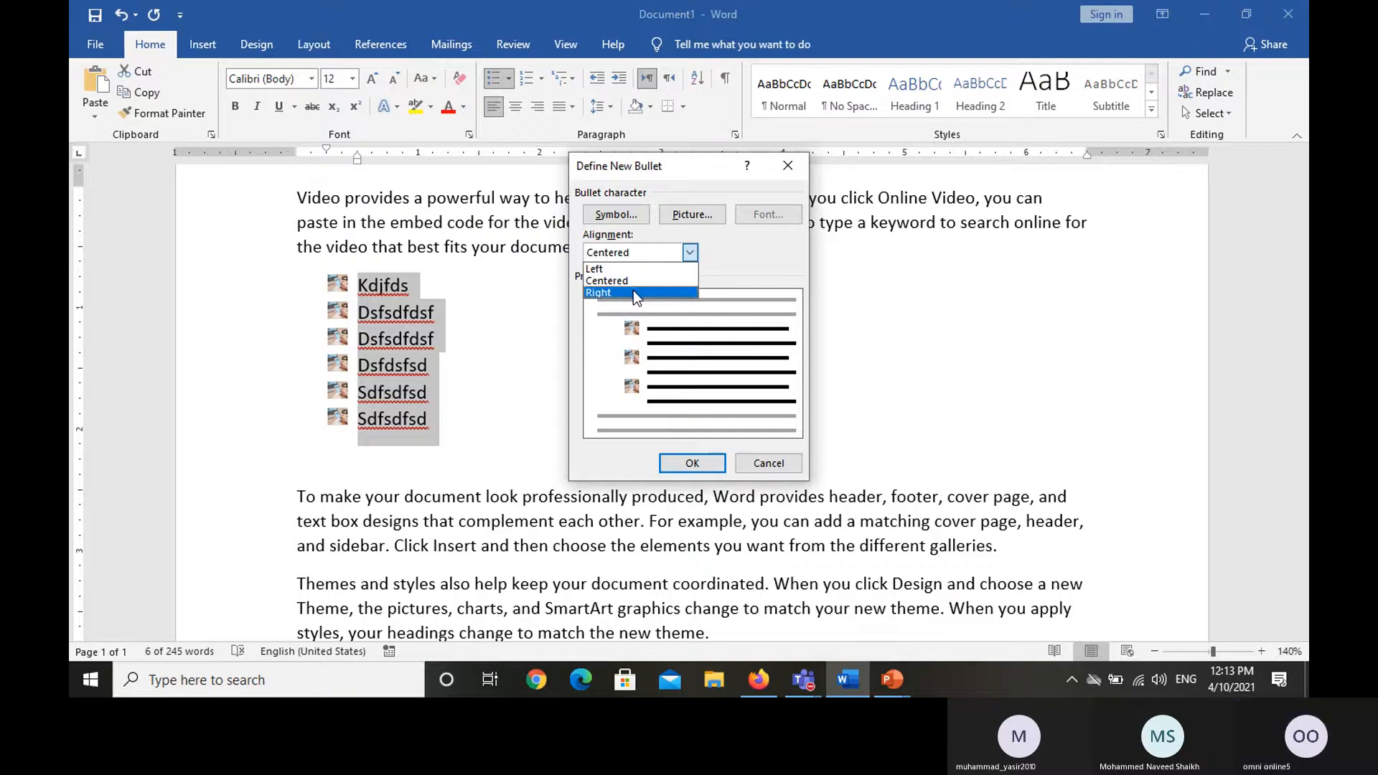
click(633, 292)
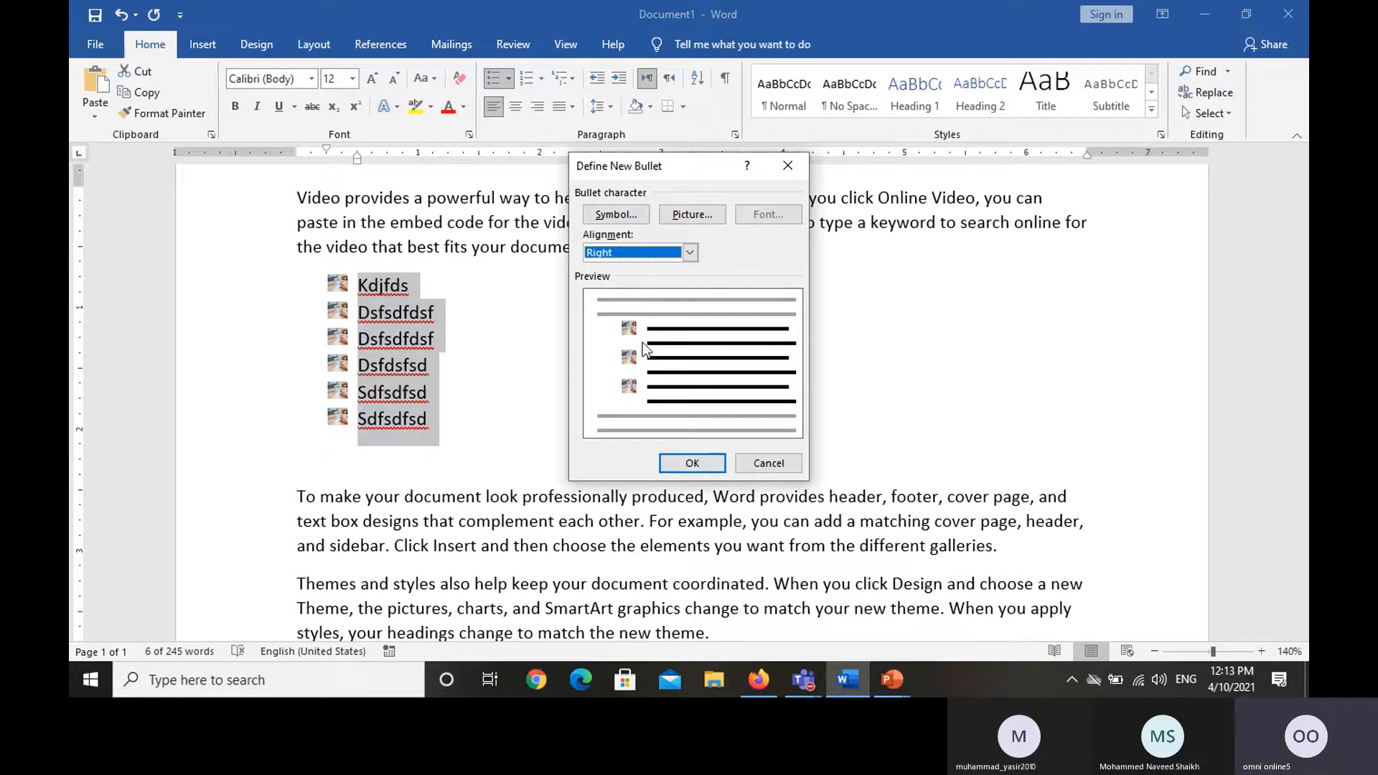
click(648, 255)
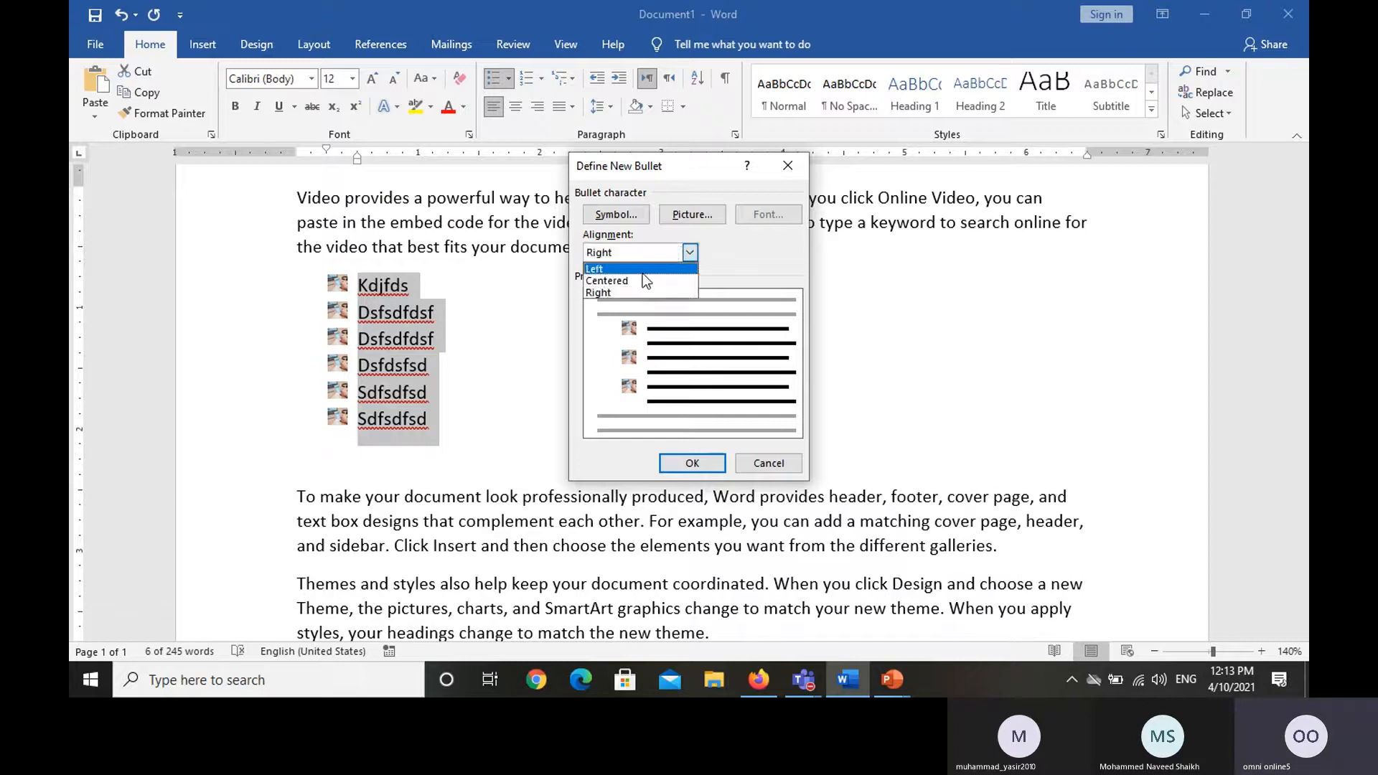
click(644, 281)
click(640, 253)
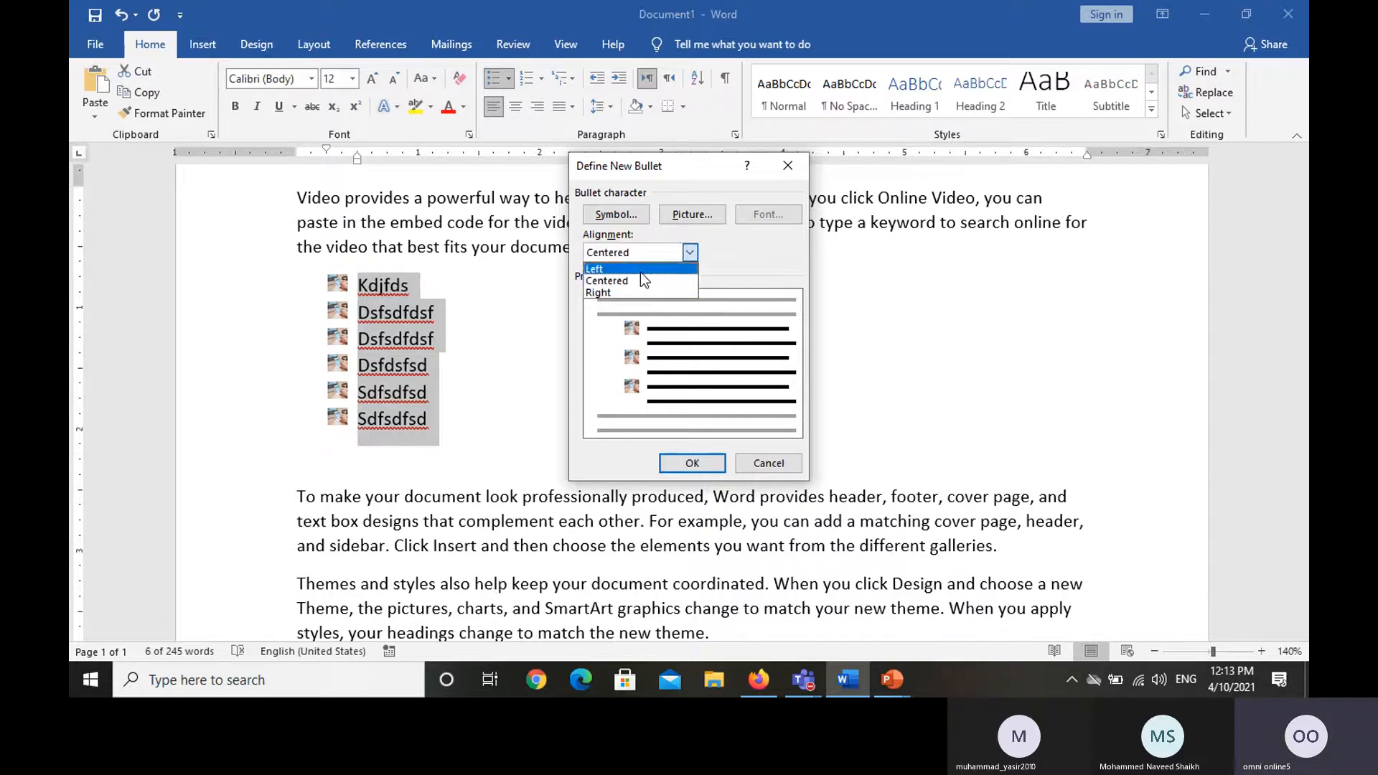
click(640, 271)
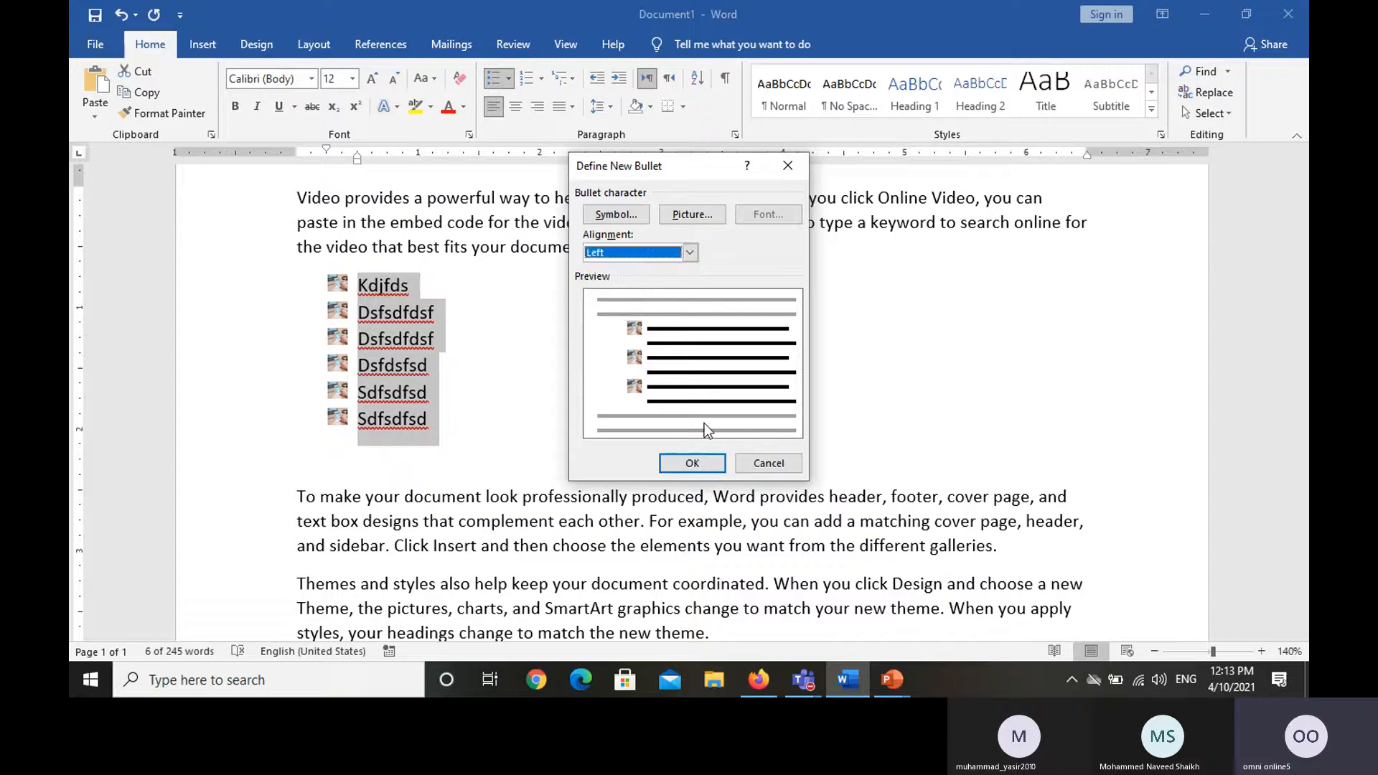
click(702, 461)
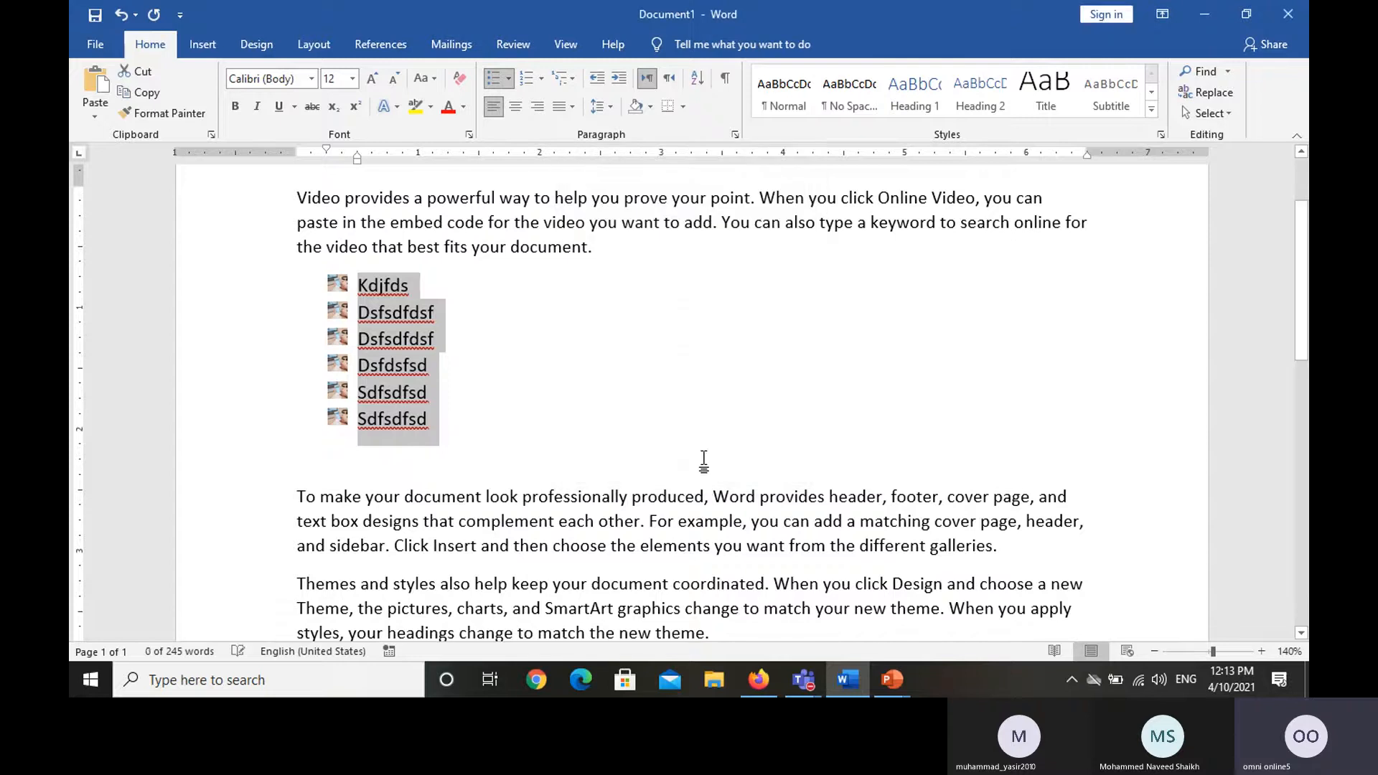
Step: Start a numbered list in a new paragraph after the one ending "different galleries.", with "fdgdfgfd" as its first item
click(1007, 548)
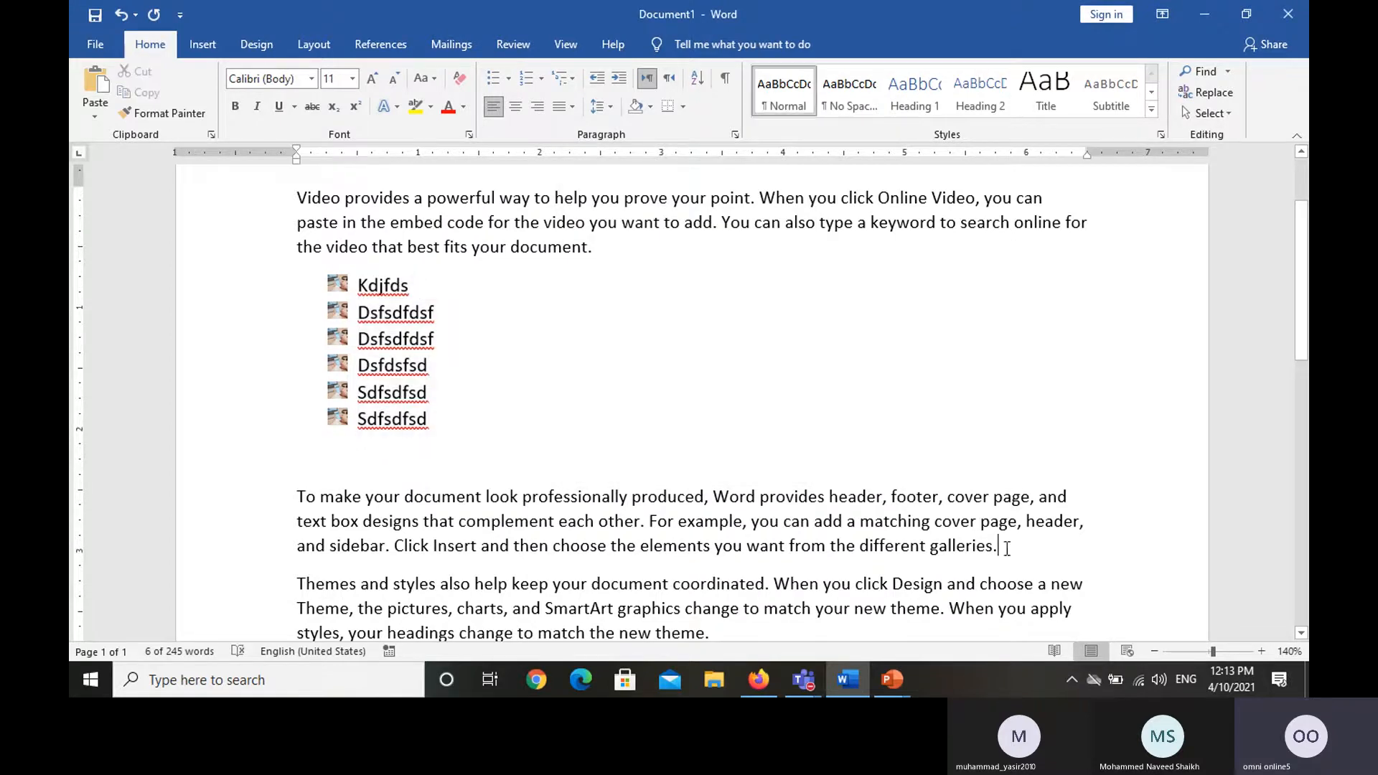
key(Return)
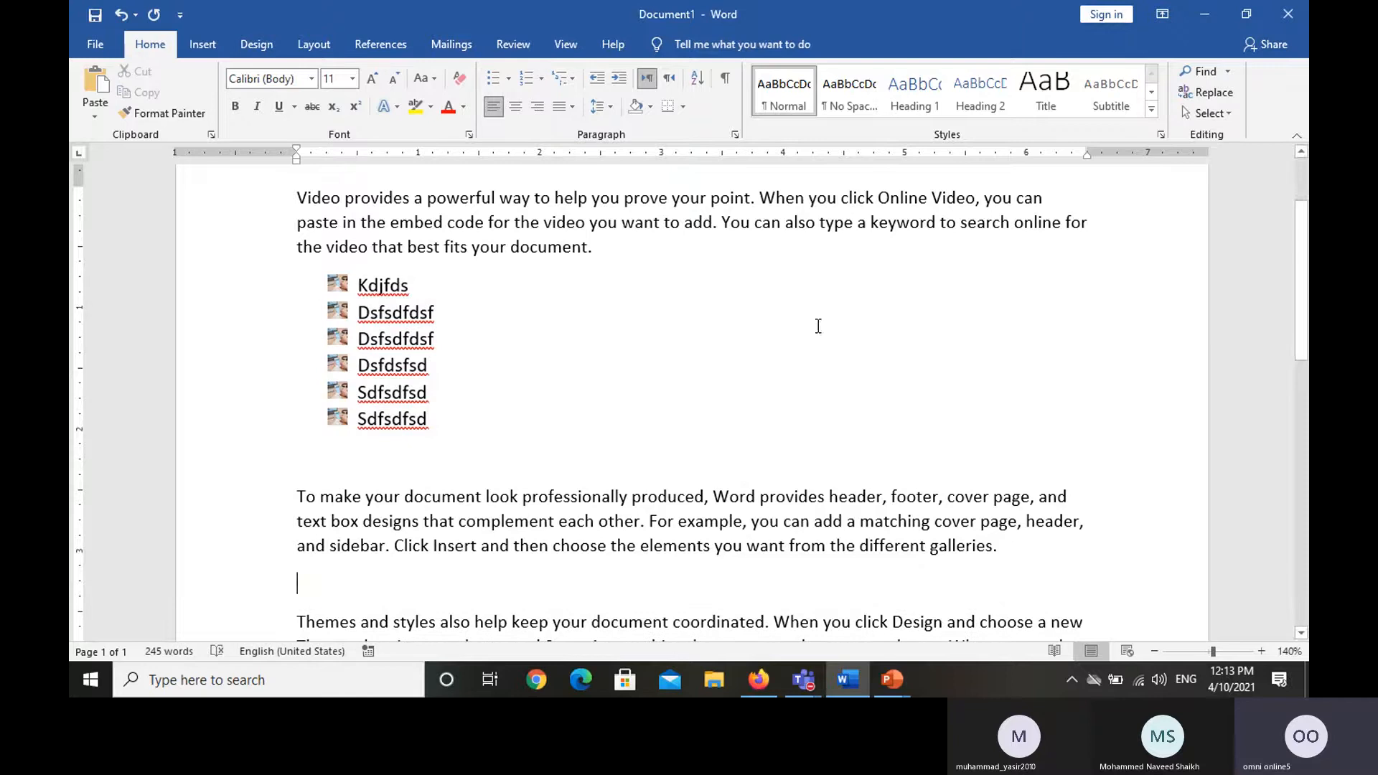
click(520, 76)
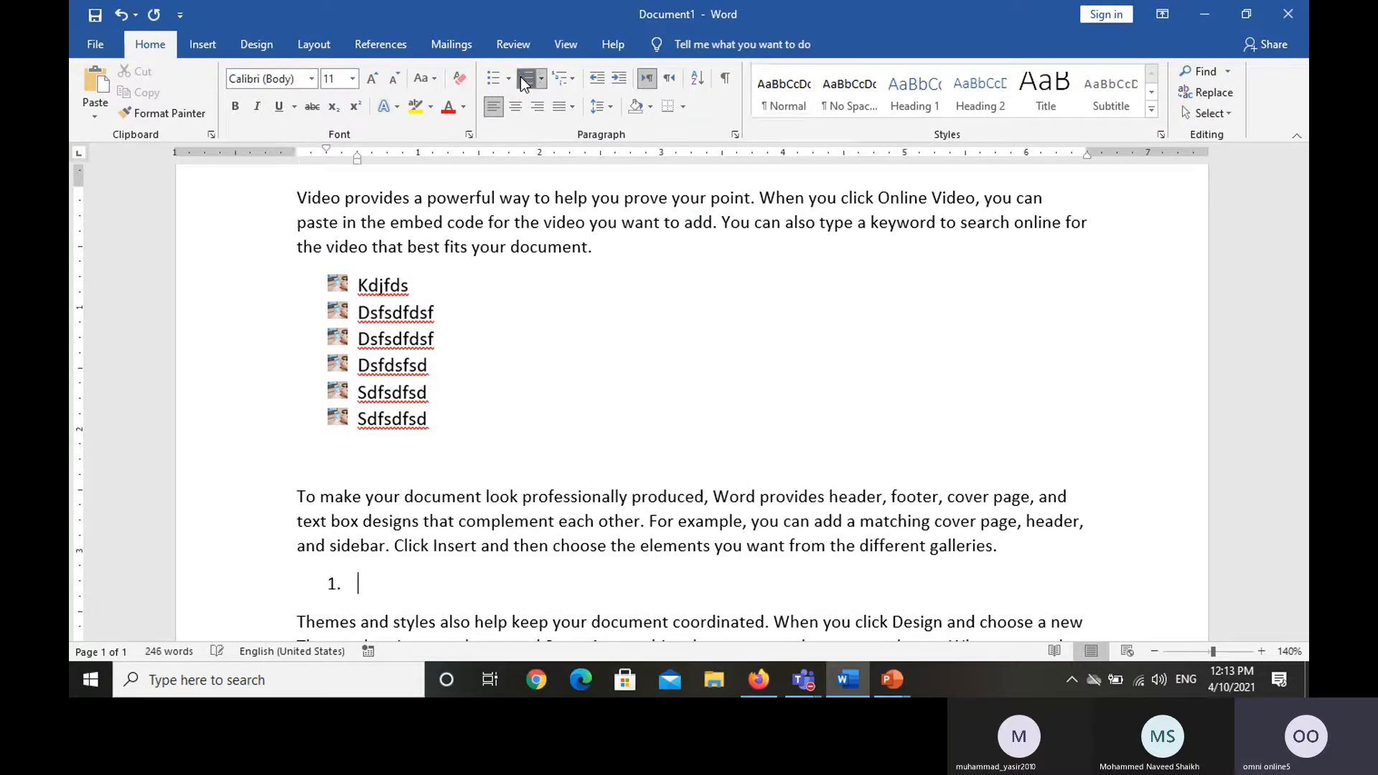
text(fdgdfgfd)
key(Return)
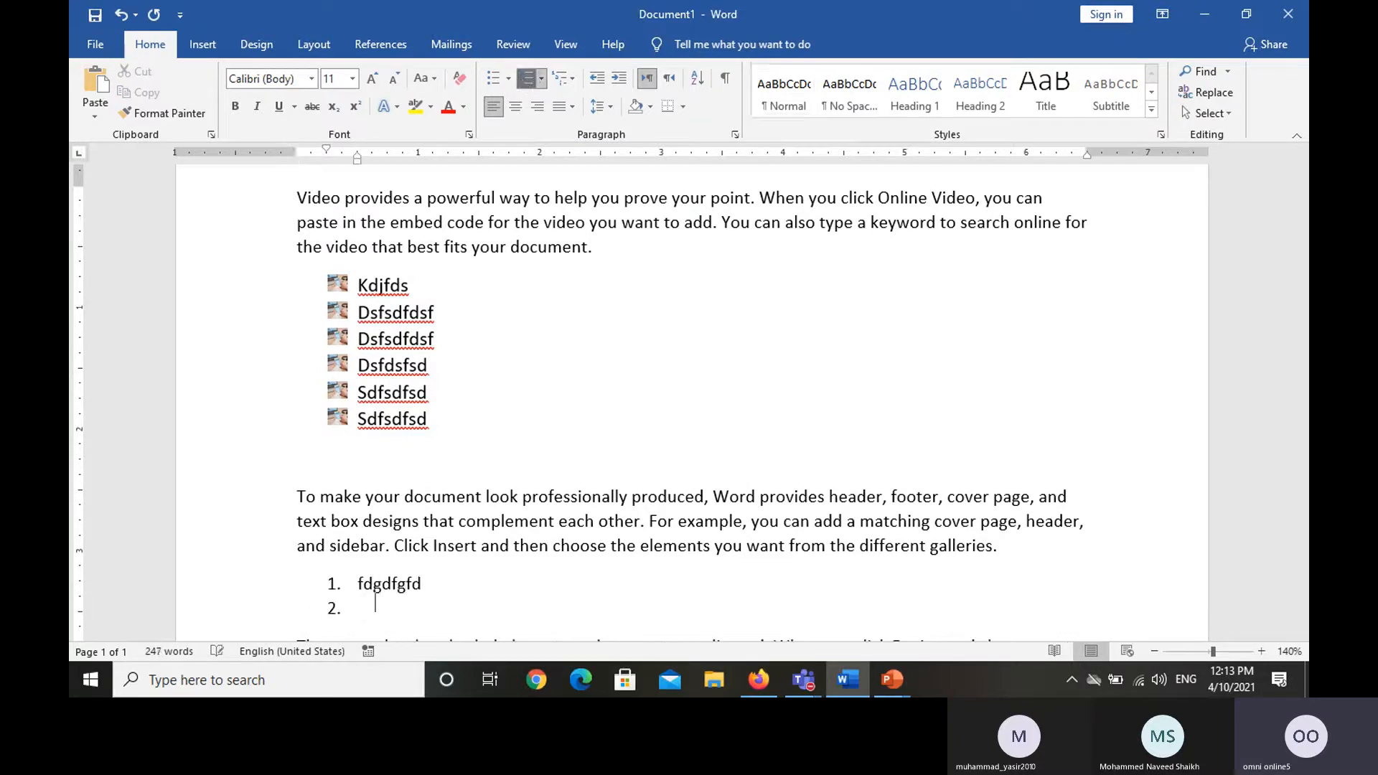
Step: Add "dfgfdgfd", "dfgdfgfd" and "dfgdfg" as the second to fourth items of the numbered list
text(dfgfdgfd)
key(Return)
text(dfg)
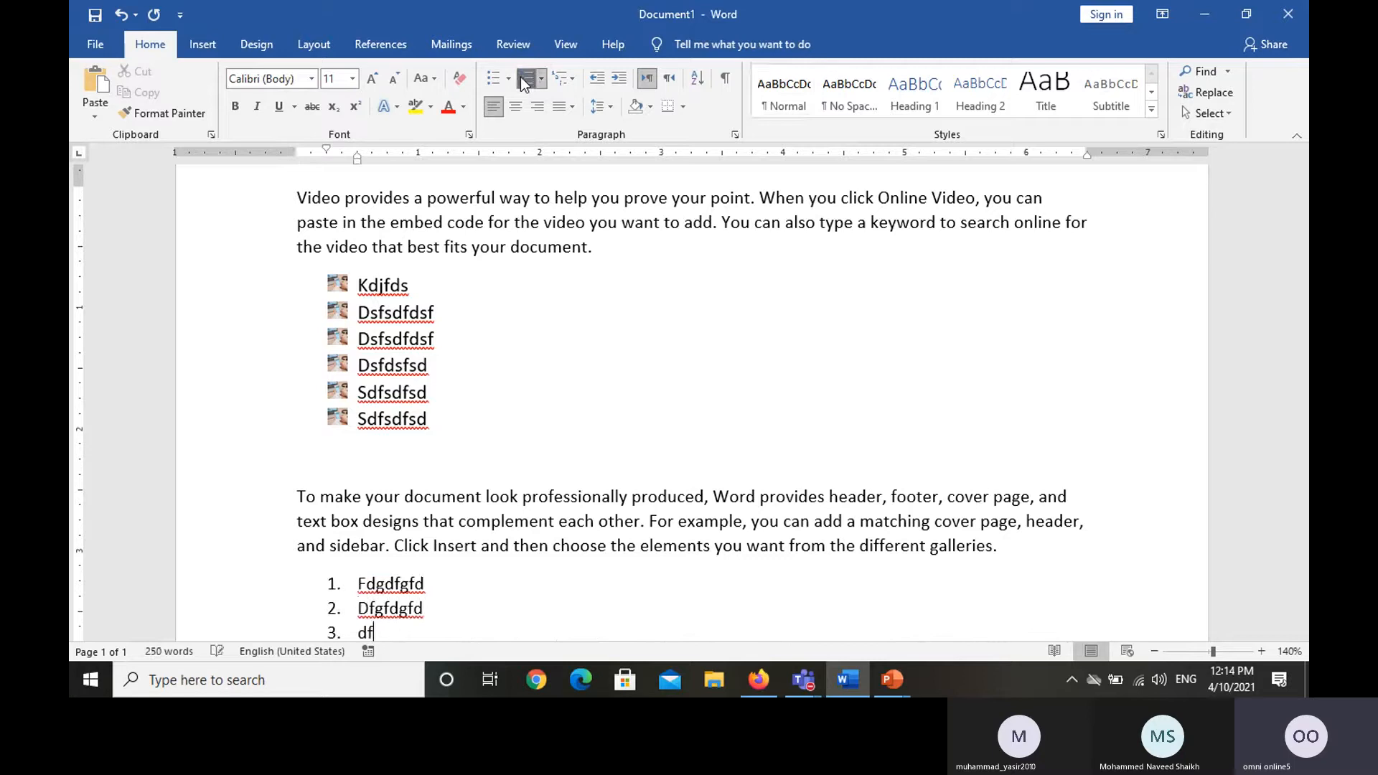
text(dfgfd)
key(Return)
text(dfgdfg)
key(Return)
Step: Add "dfgdfgdf", "fgdfgfd" and "dfgfdgf" as the fifth to seventh items of the numbered list
text(dfgdfg)
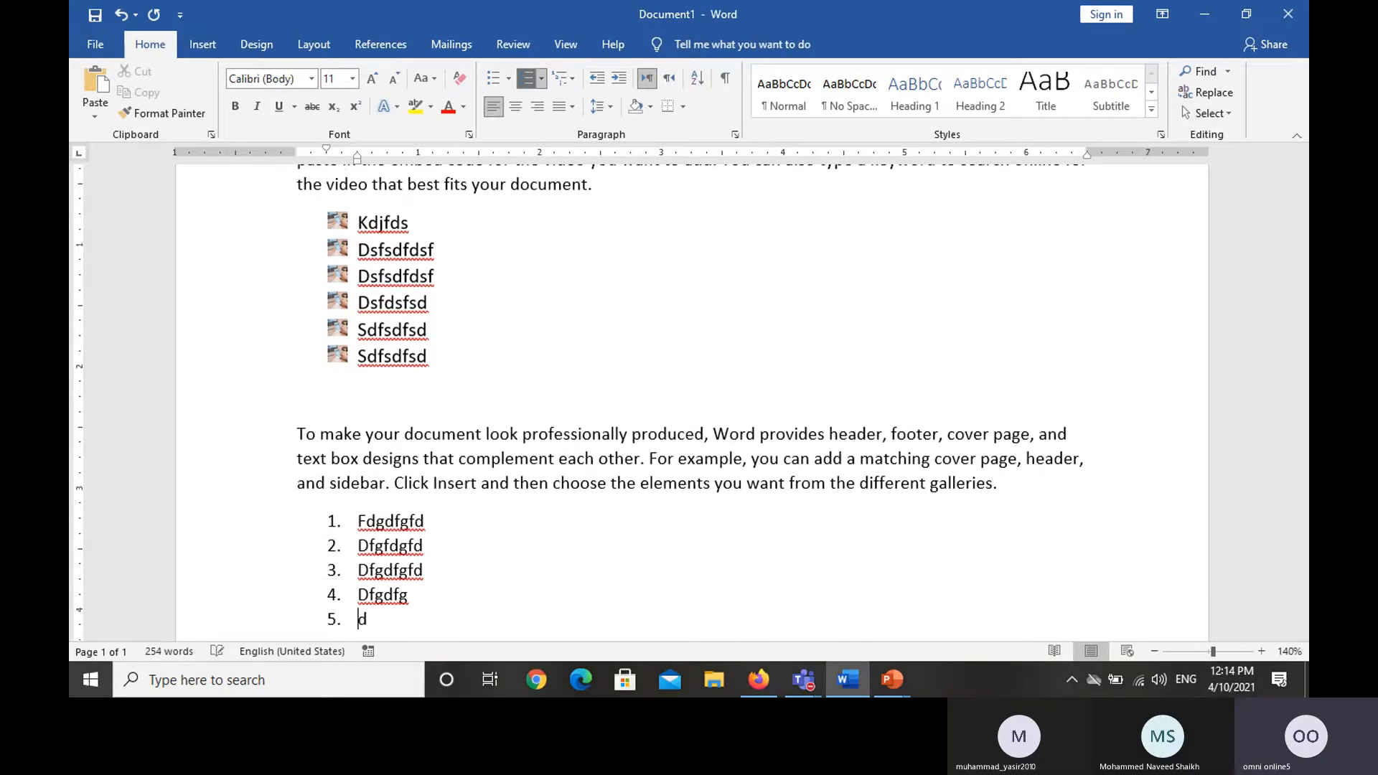
text(df)
key(Return)
text(fgdfgfd)
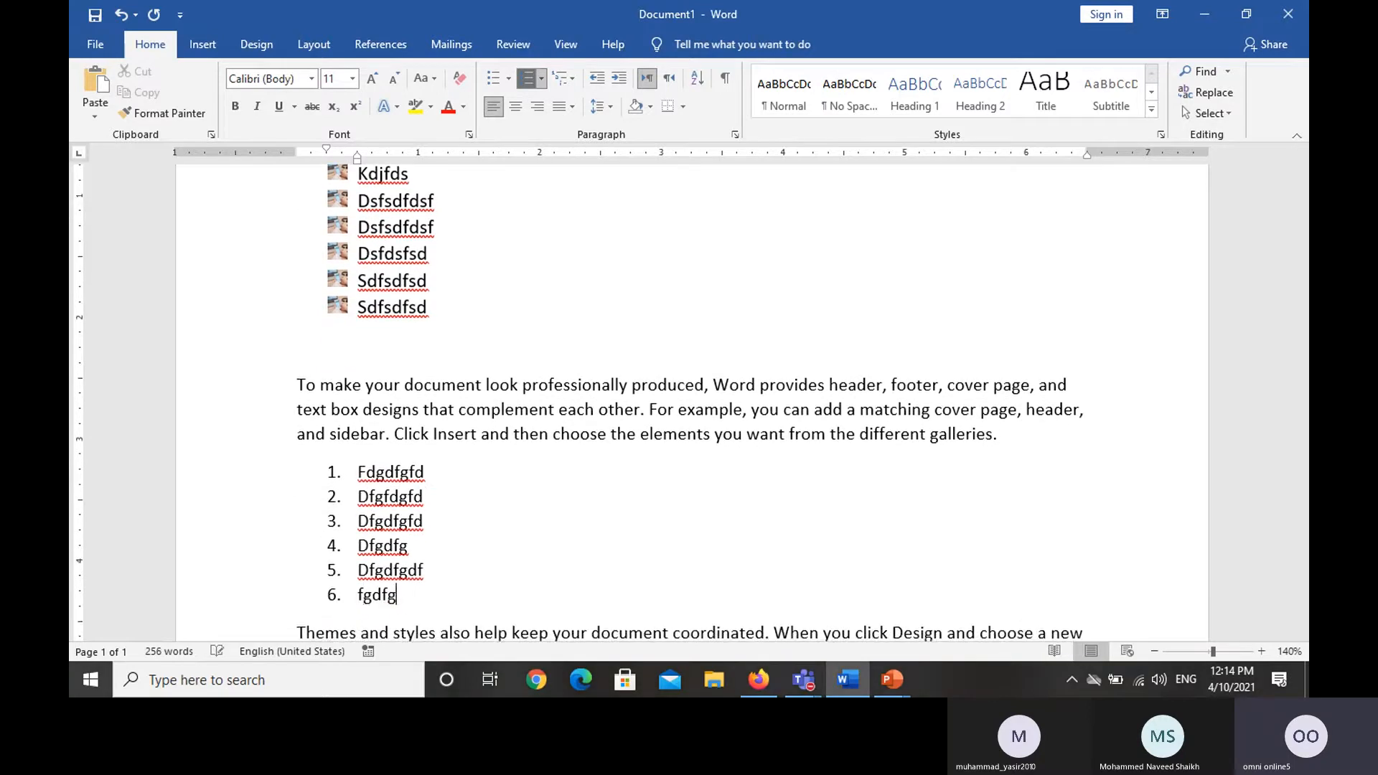
key(Return)
text(dfgfdgf)
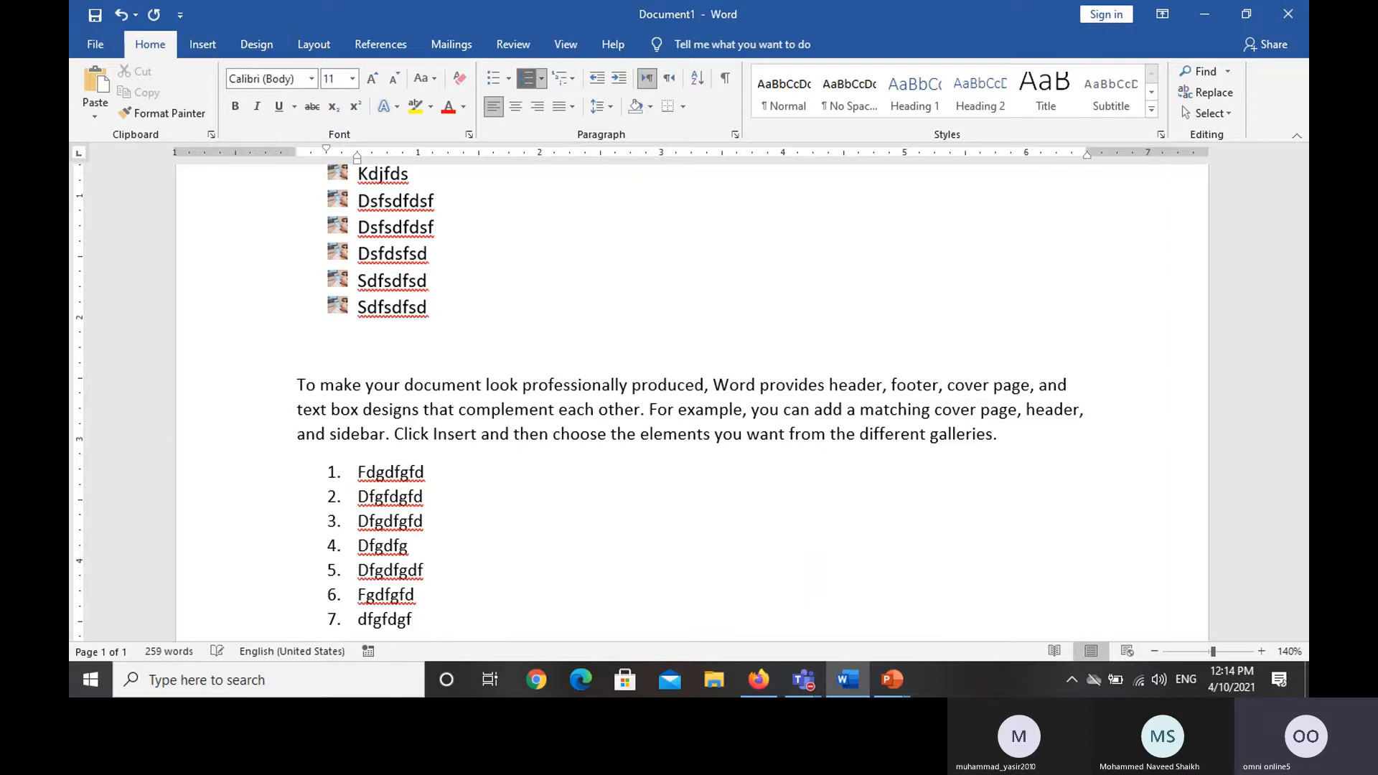
Step: Add "fdgdfg", "dfgdfg" and "fdgdfg" as the eighth to tenth items of the numbered list
key(Return)
text(fdgdfg)
key(Return)
text(dfgdfg)
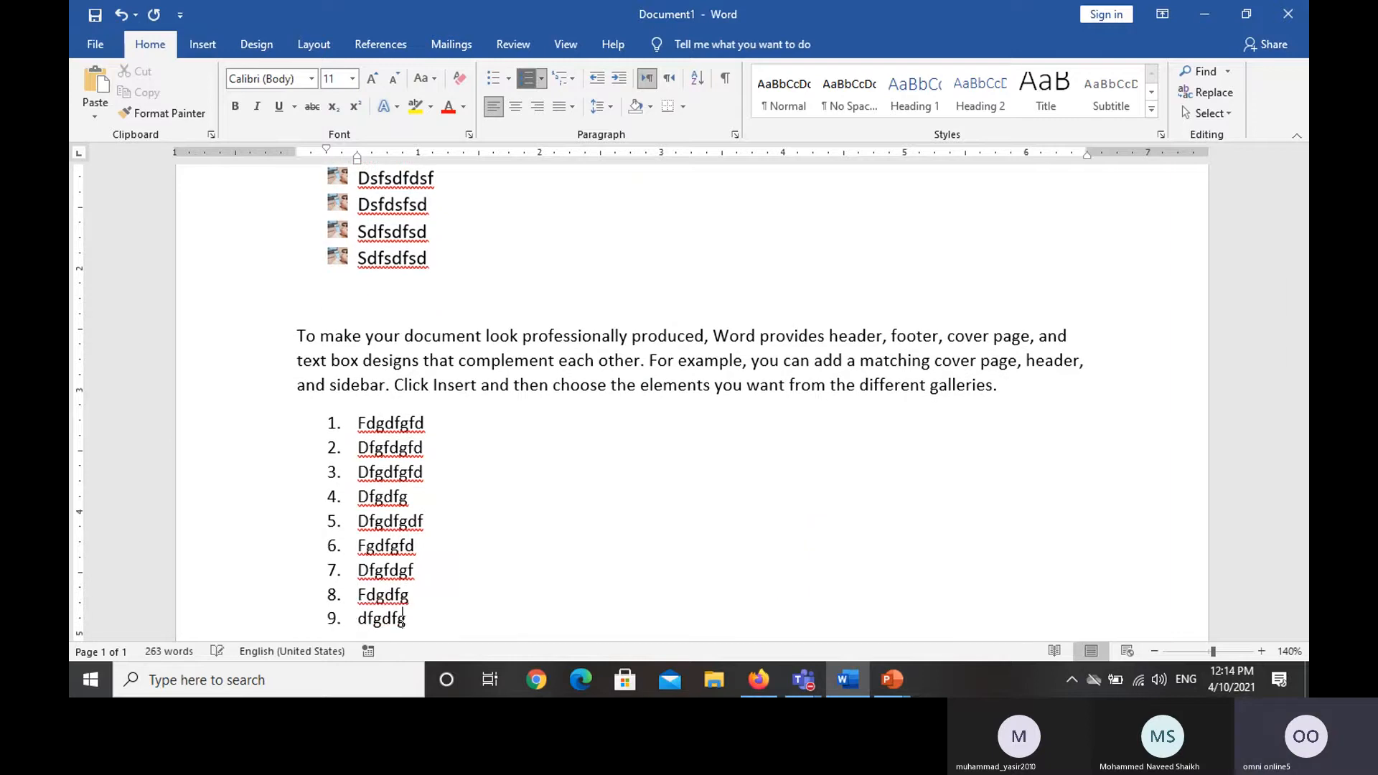
key(Return)
text(fdgdfg)
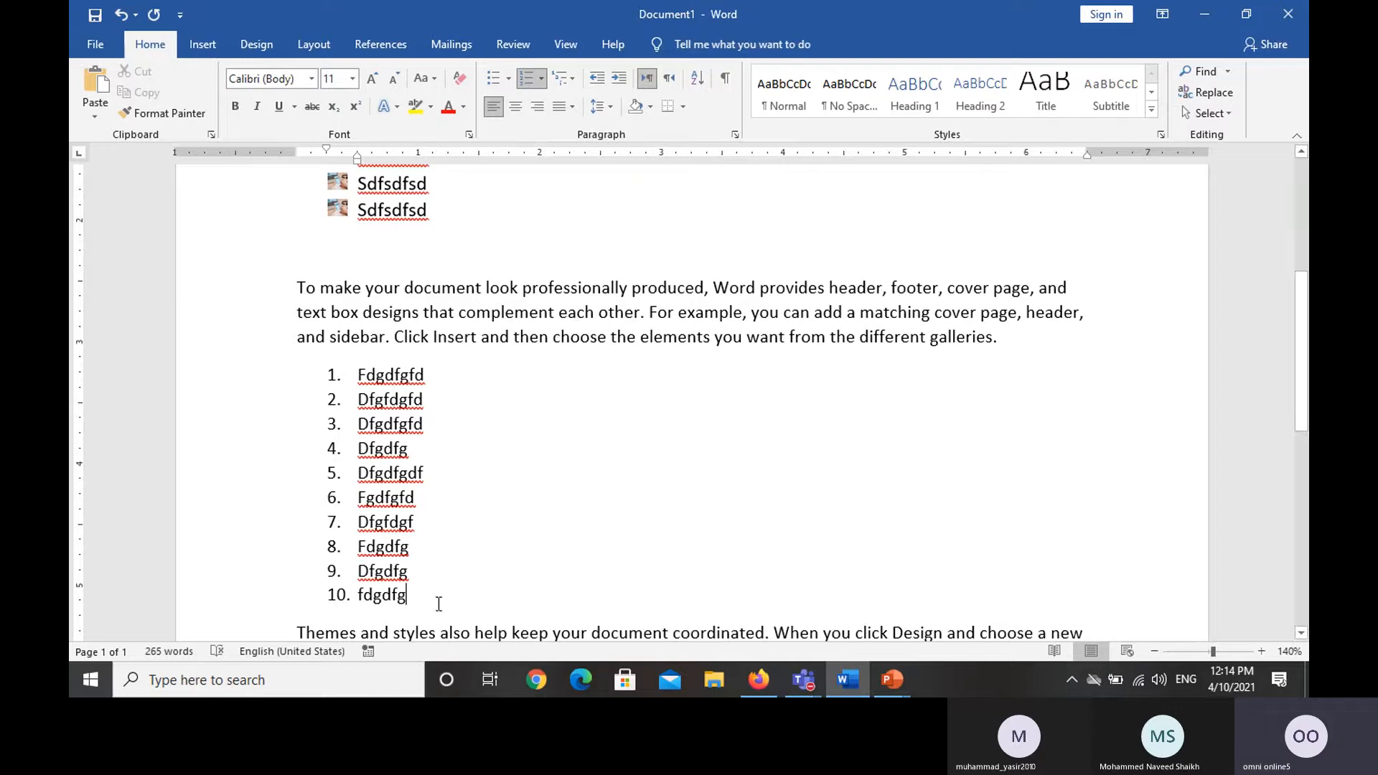
Step: Change the numbering of the whole ten-item list to lowercase Roman numerals (i., ii., iii.)
drag(427, 603, 345, 370)
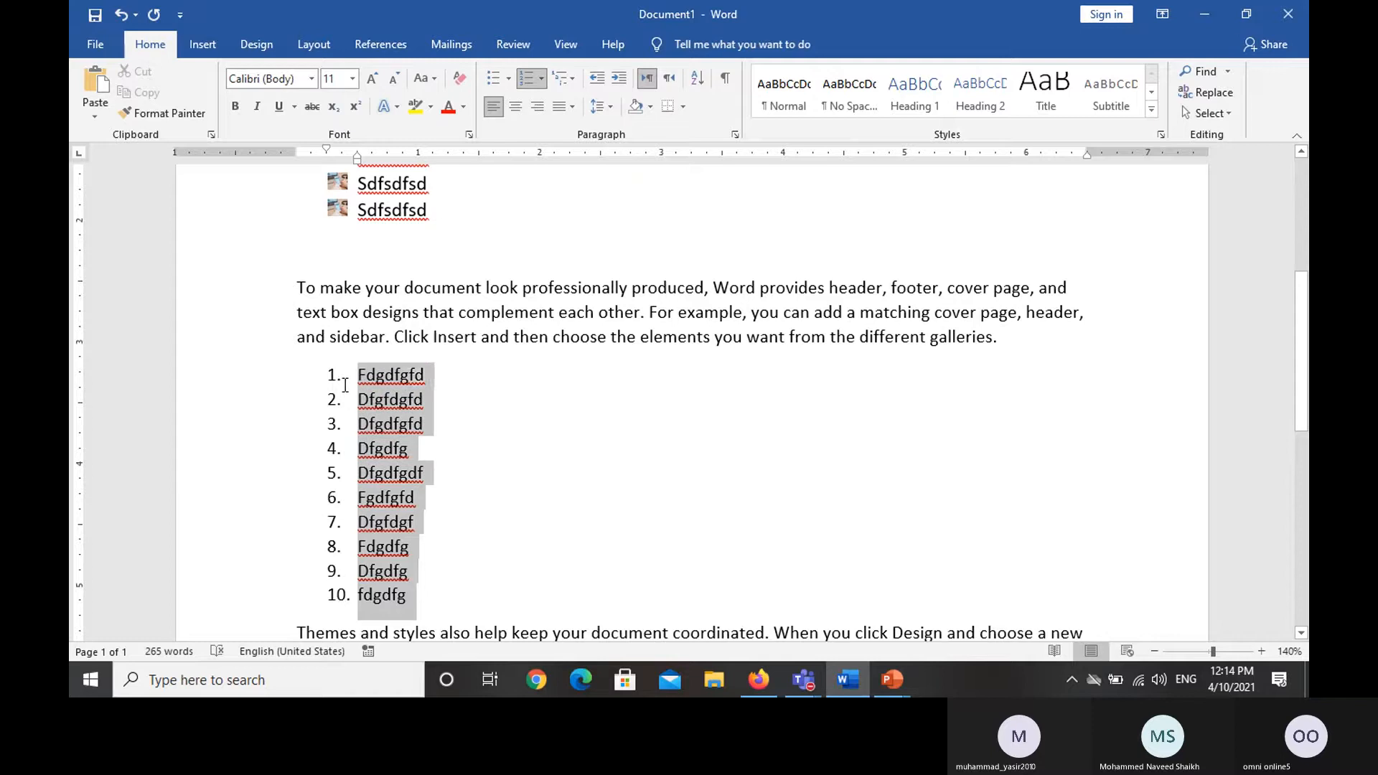
click(542, 78)
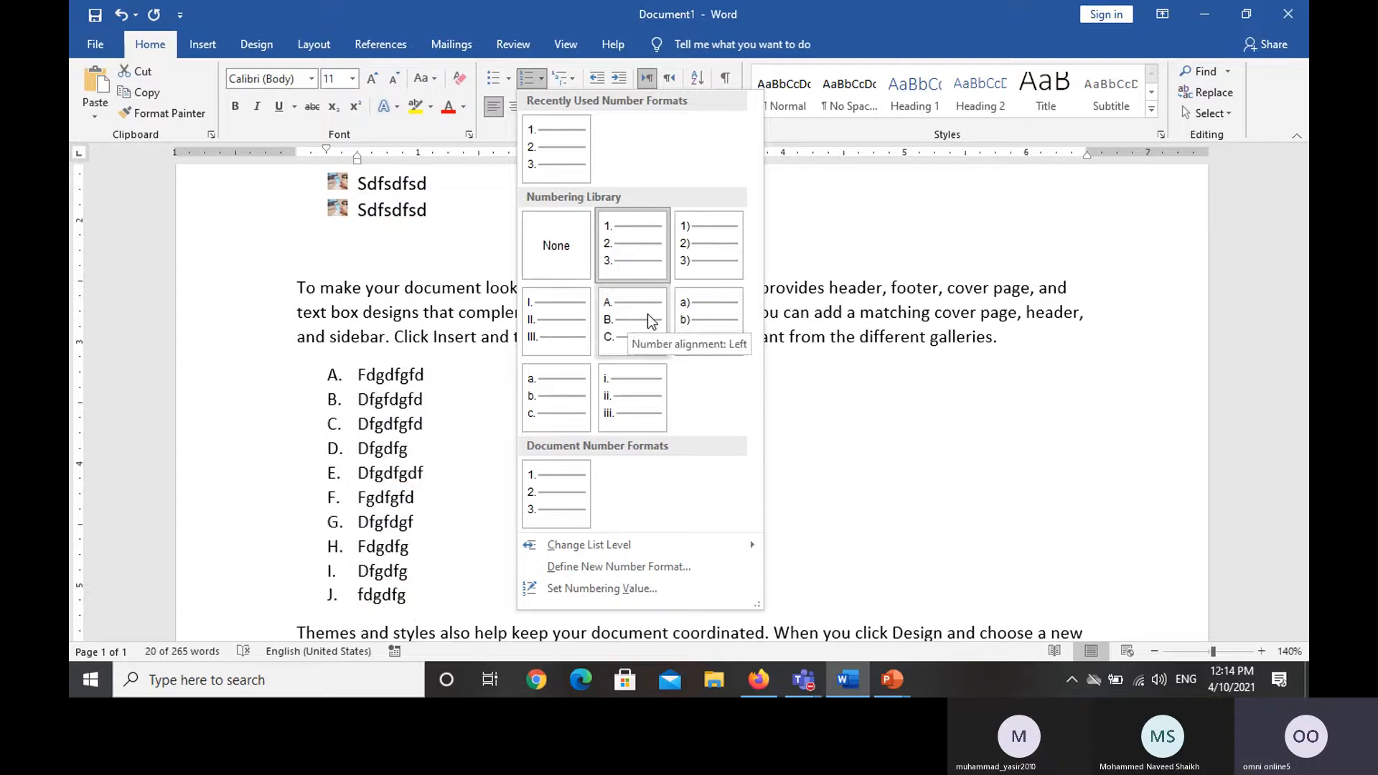
click(596, 406)
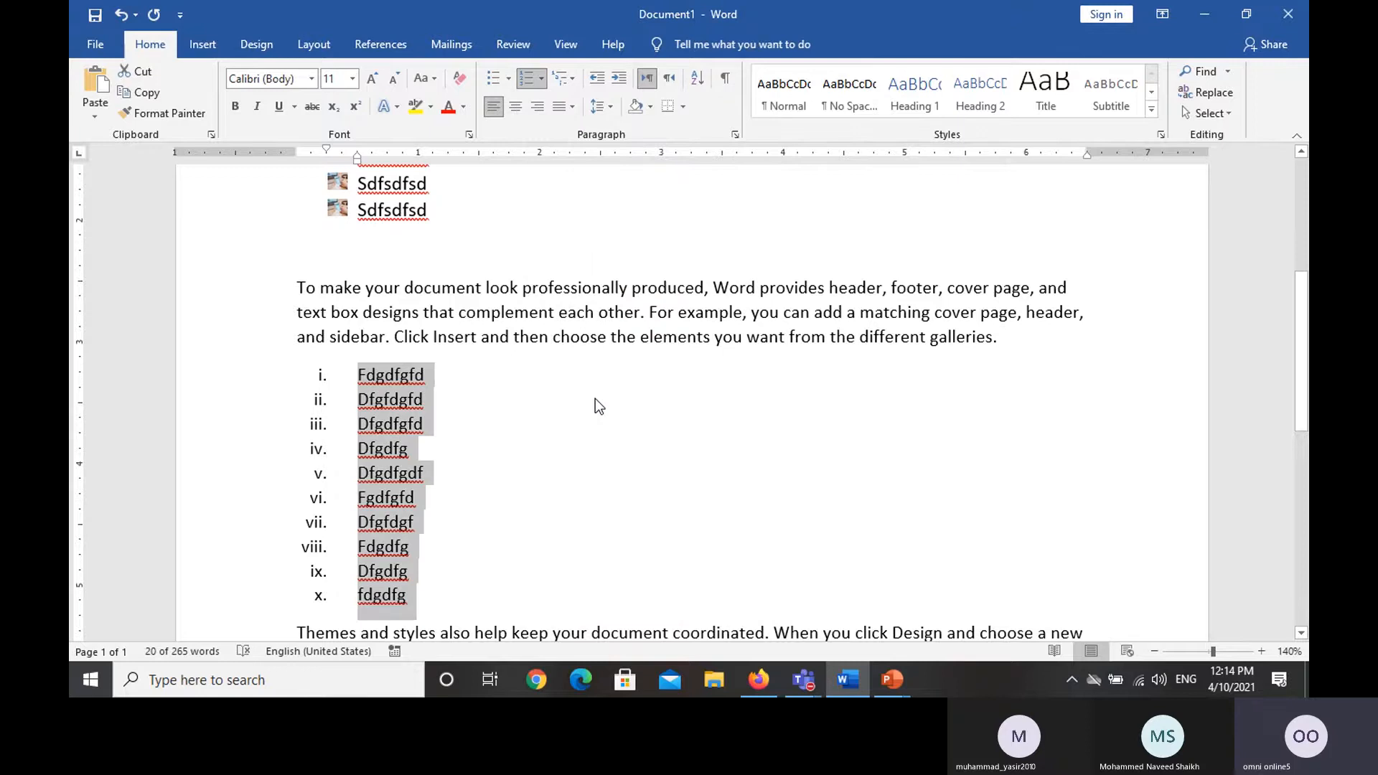
Step: Define a new number format for the ten-item list with the number style First, Second, Third
click(545, 80)
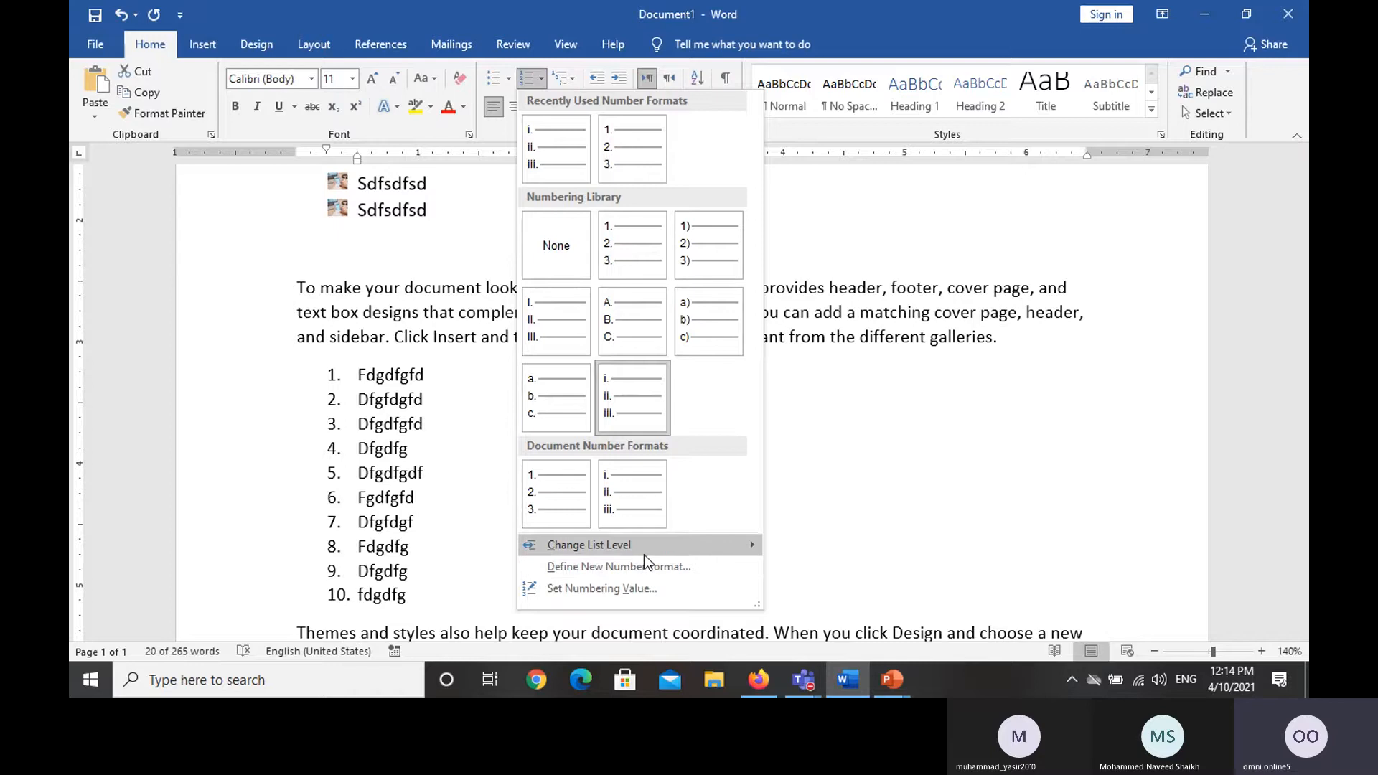
mouse_move(644, 554)
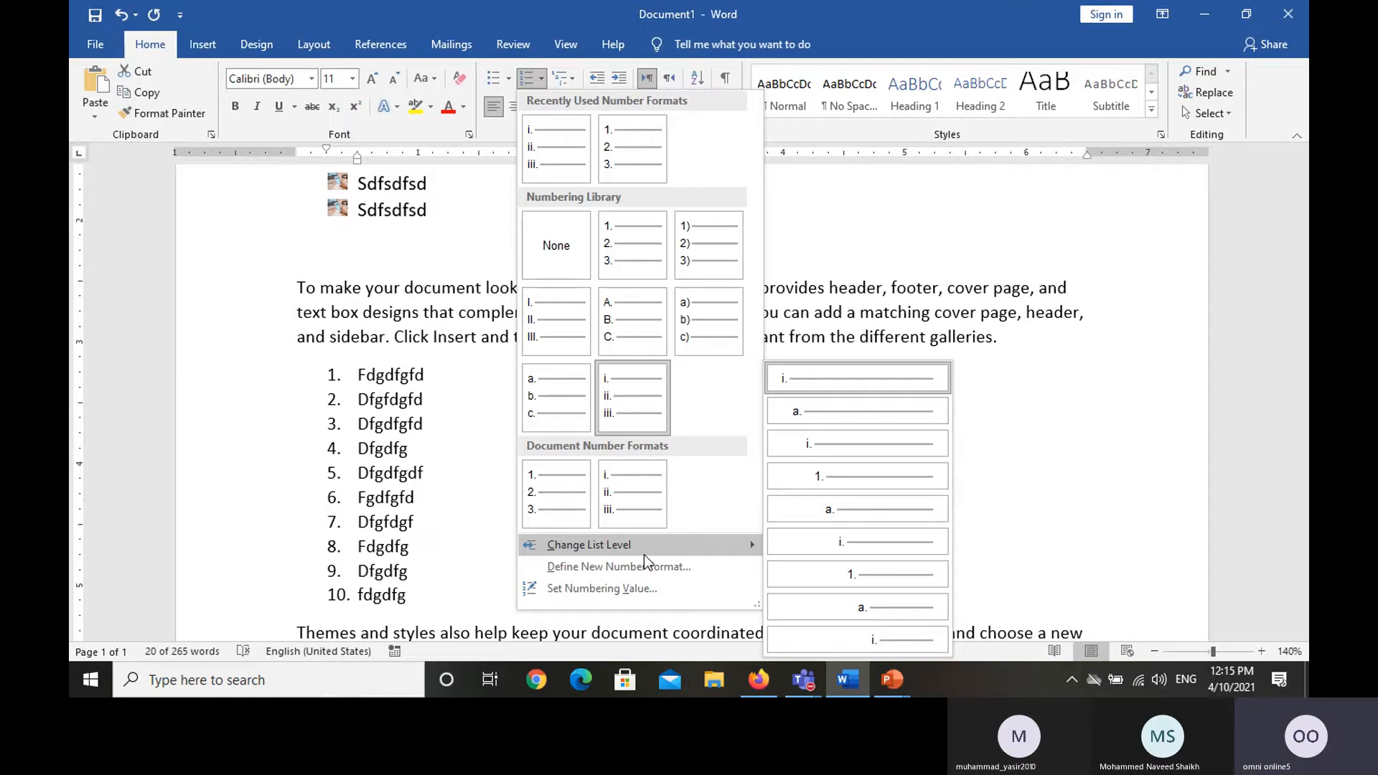
click(643, 566)
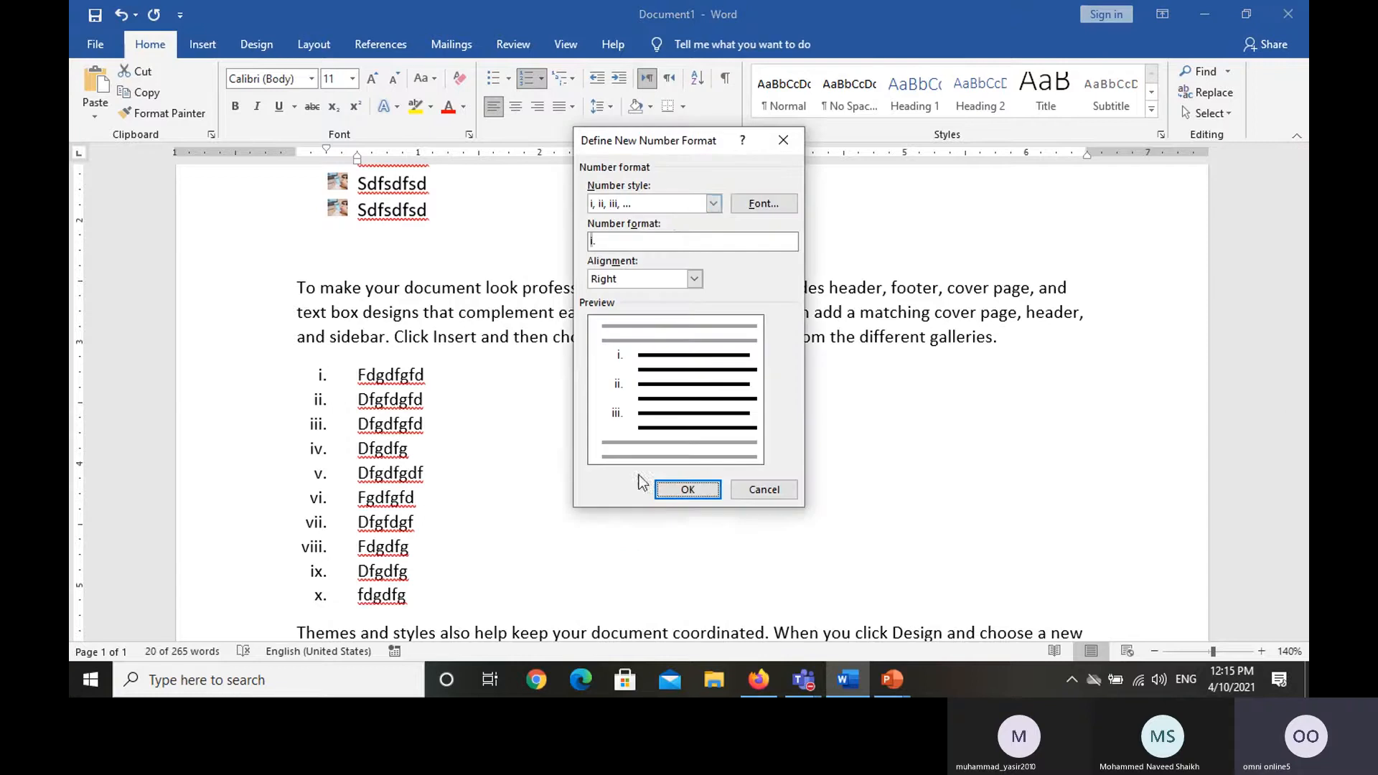
click(668, 210)
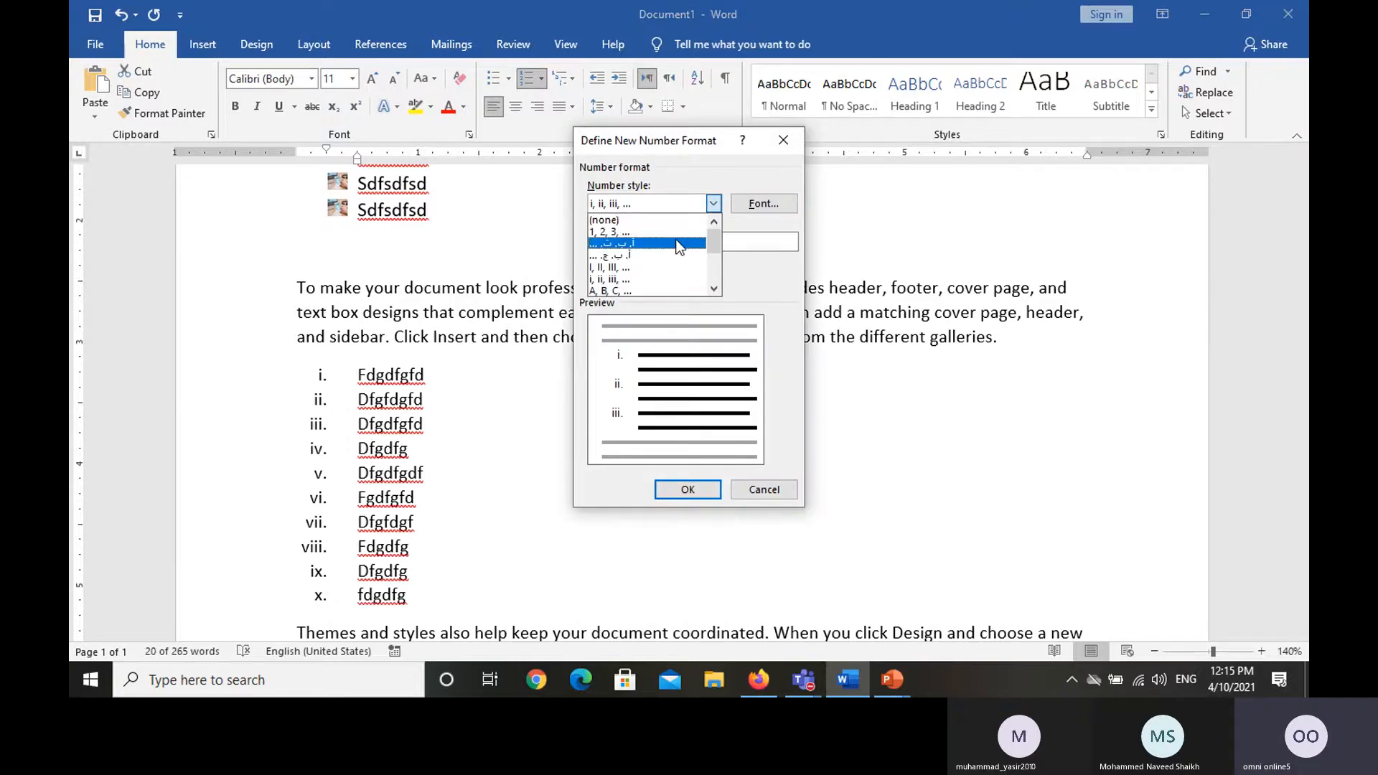
drag(719, 234, 709, 273)
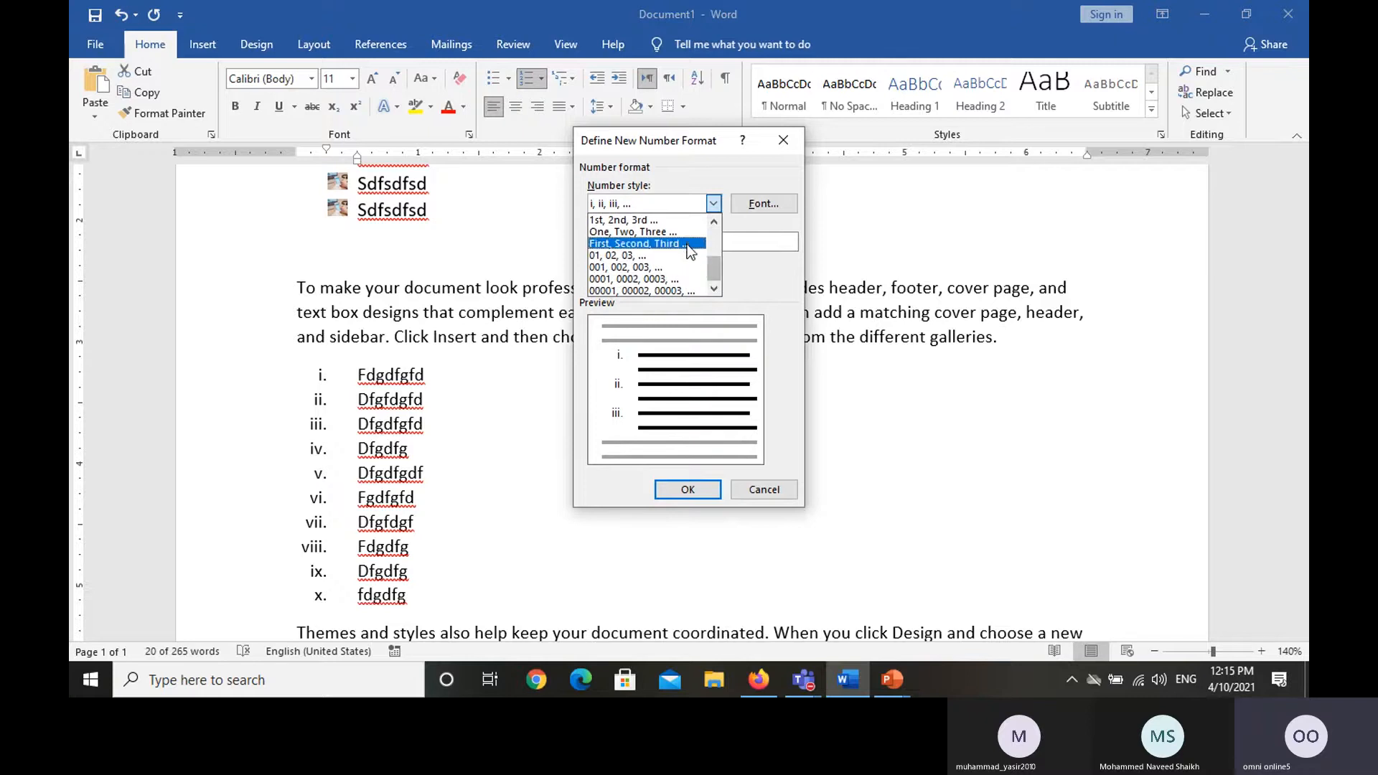
click(688, 244)
click(686, 489)
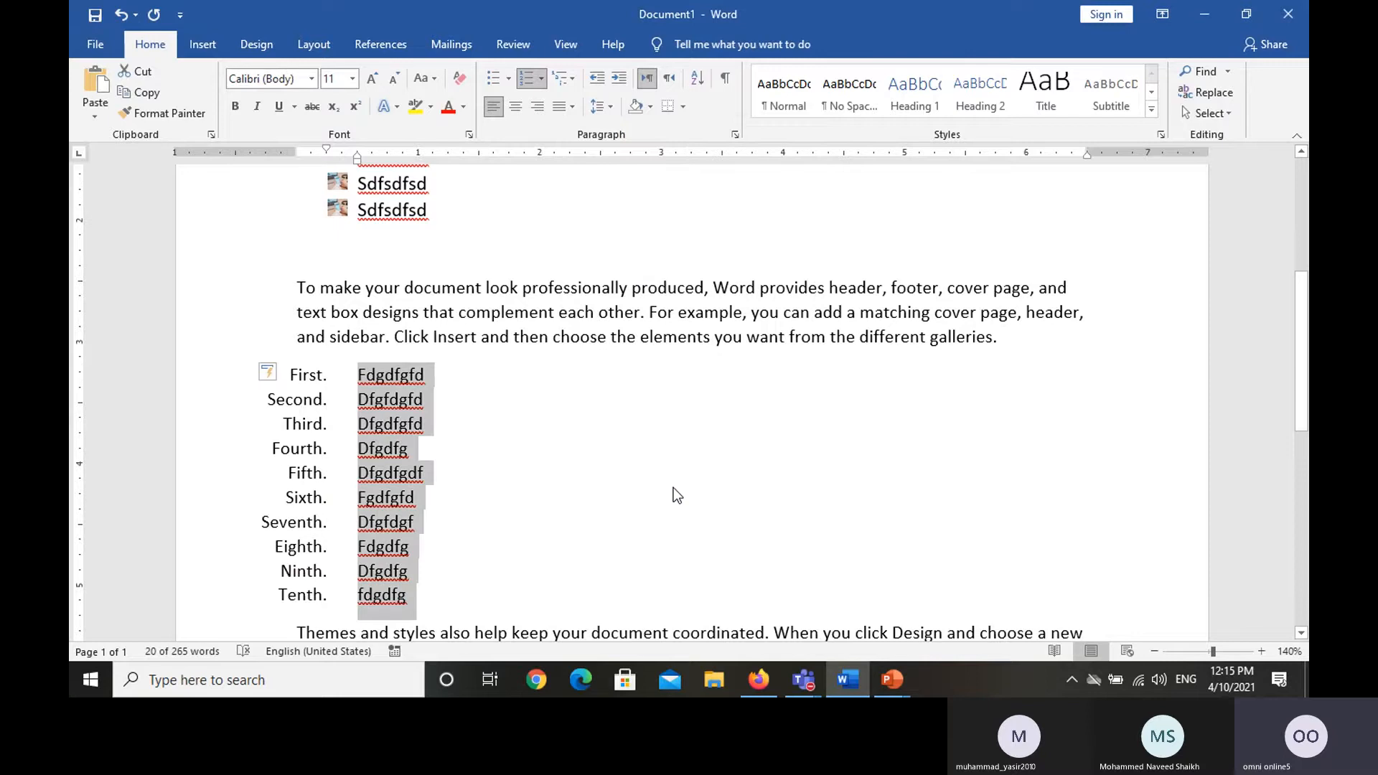
Step: Set the alignment to Left in the number format of the First, Second, Third list
click(544, 82)
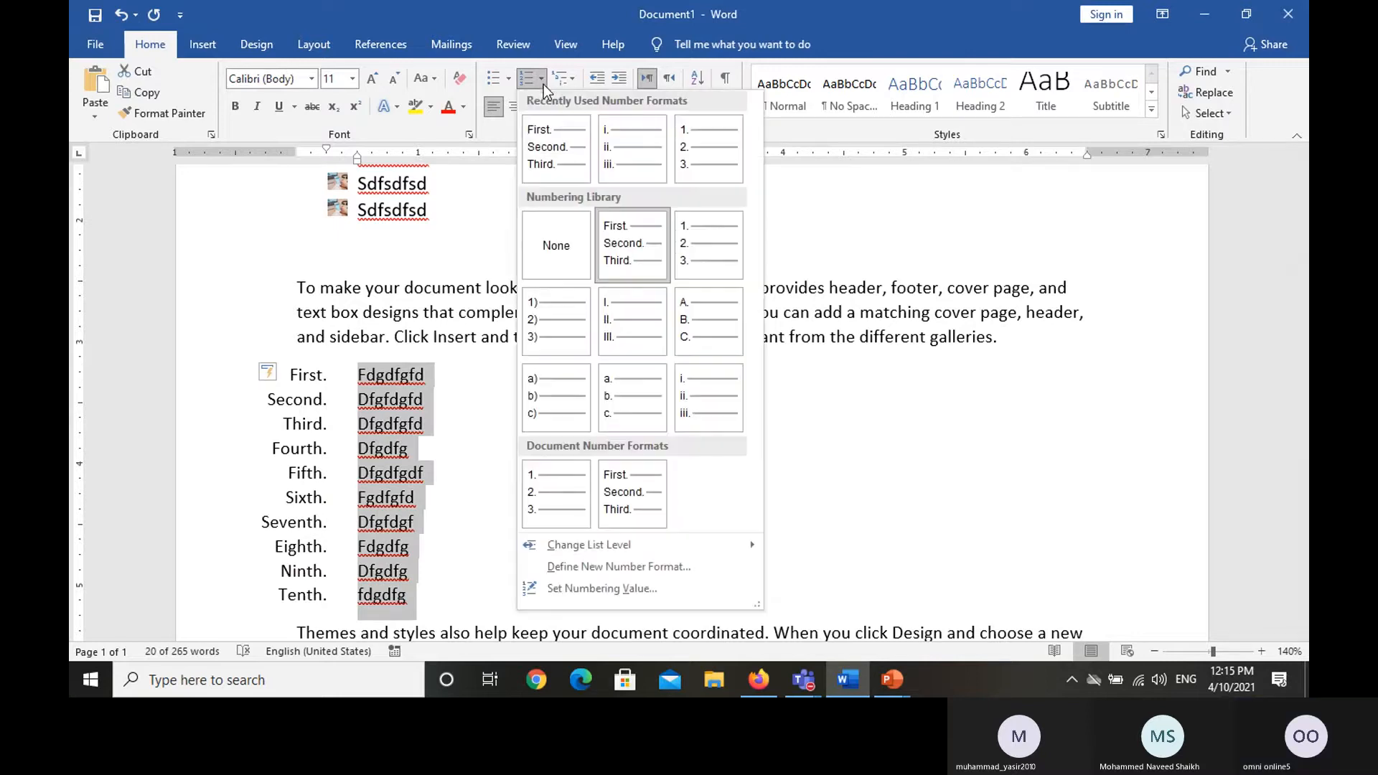
click(635, 567)
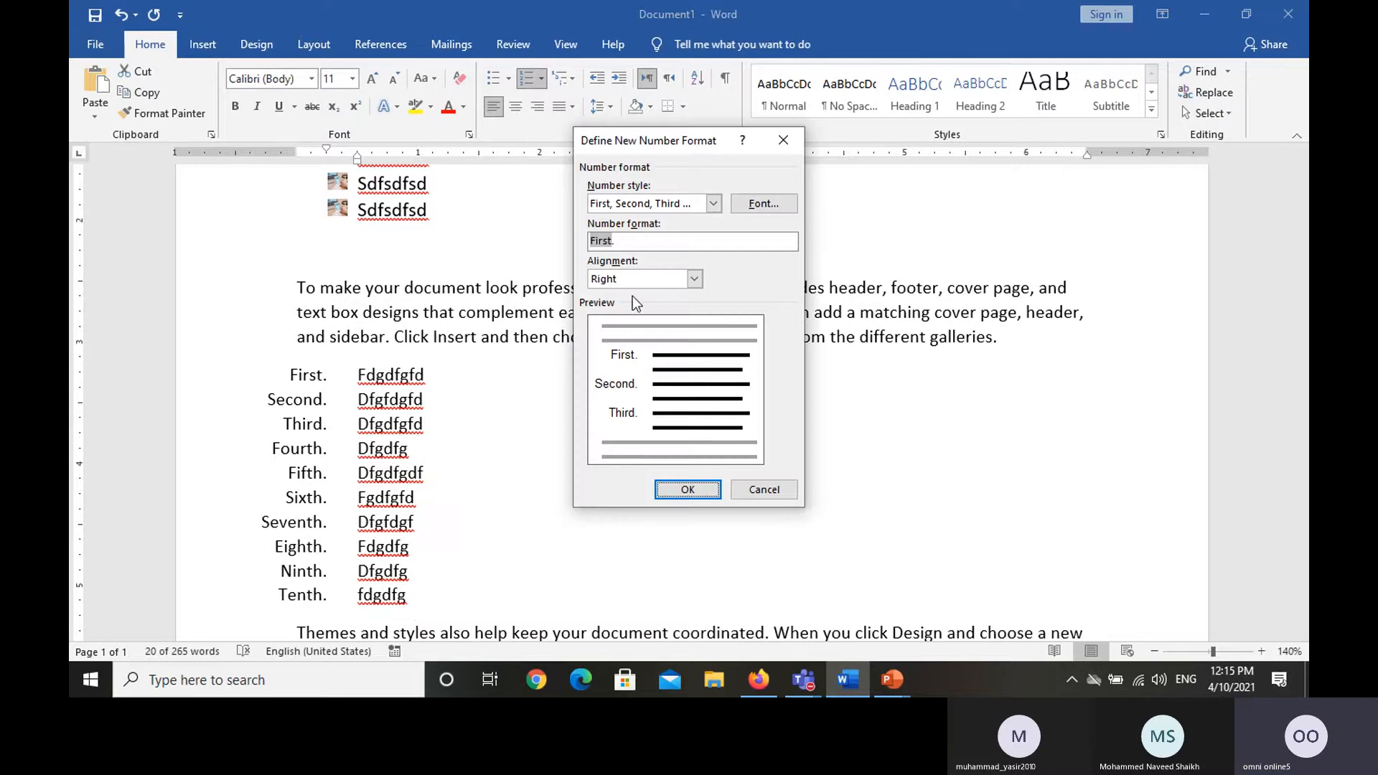
click(694, 279)
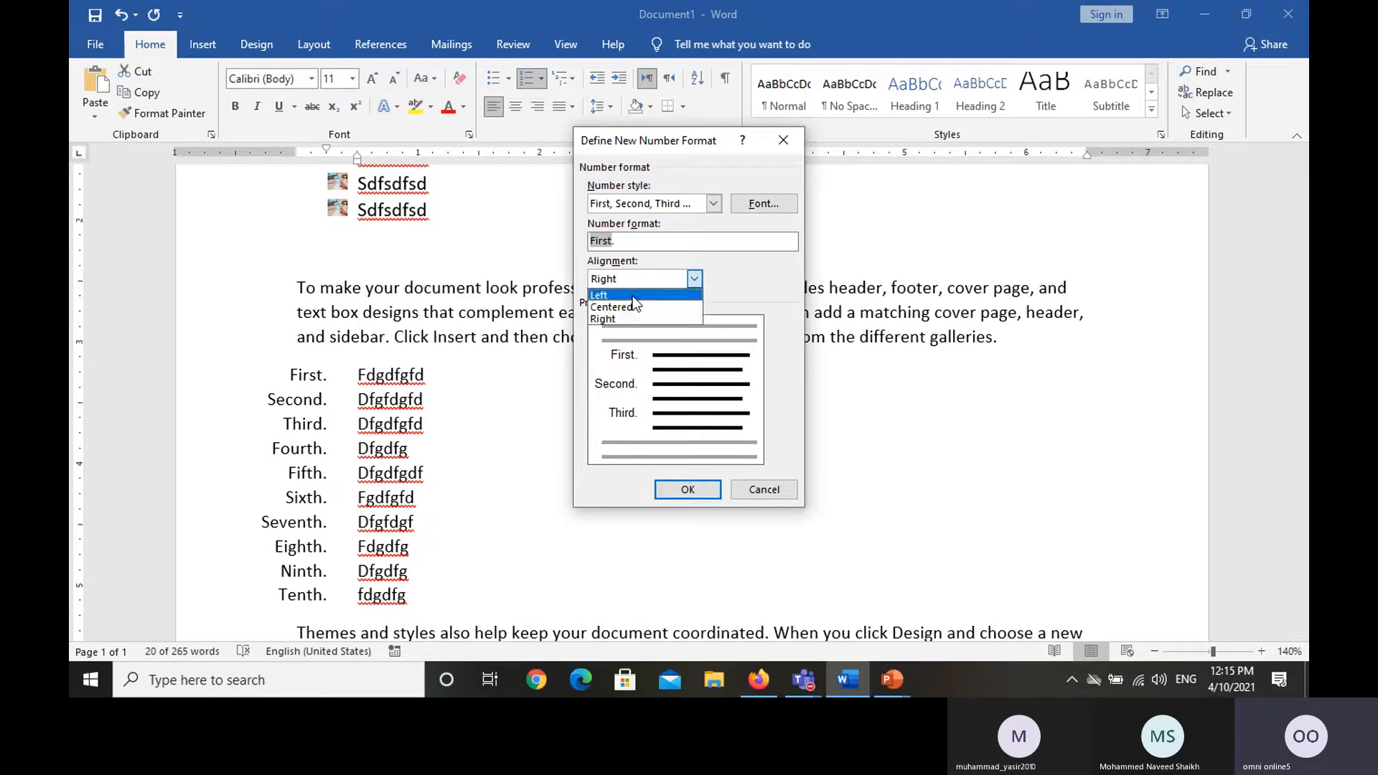
click(632, 296)
click(688, 489)
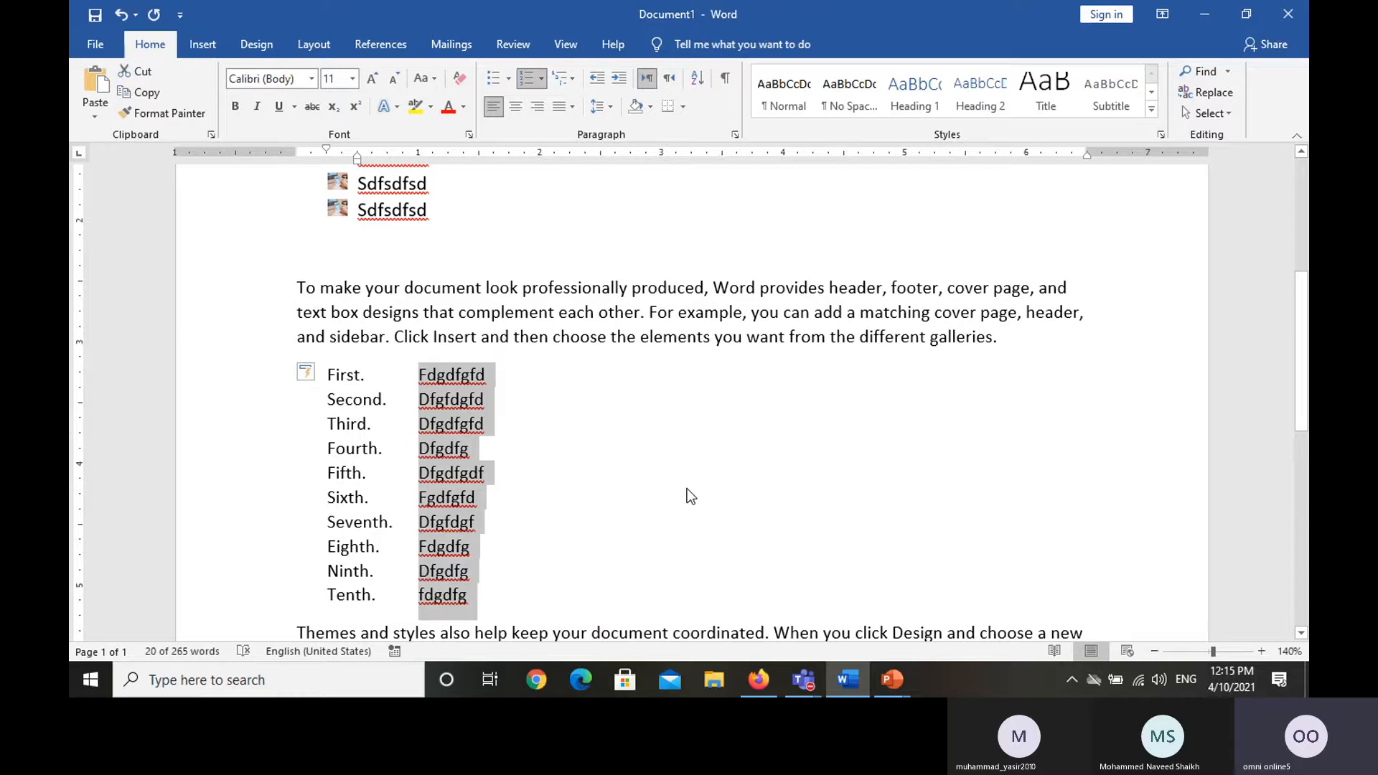
Step: Undo the number format changes on the ten-item list back to plain 1., 2., 3. numbering
click(677, 425)
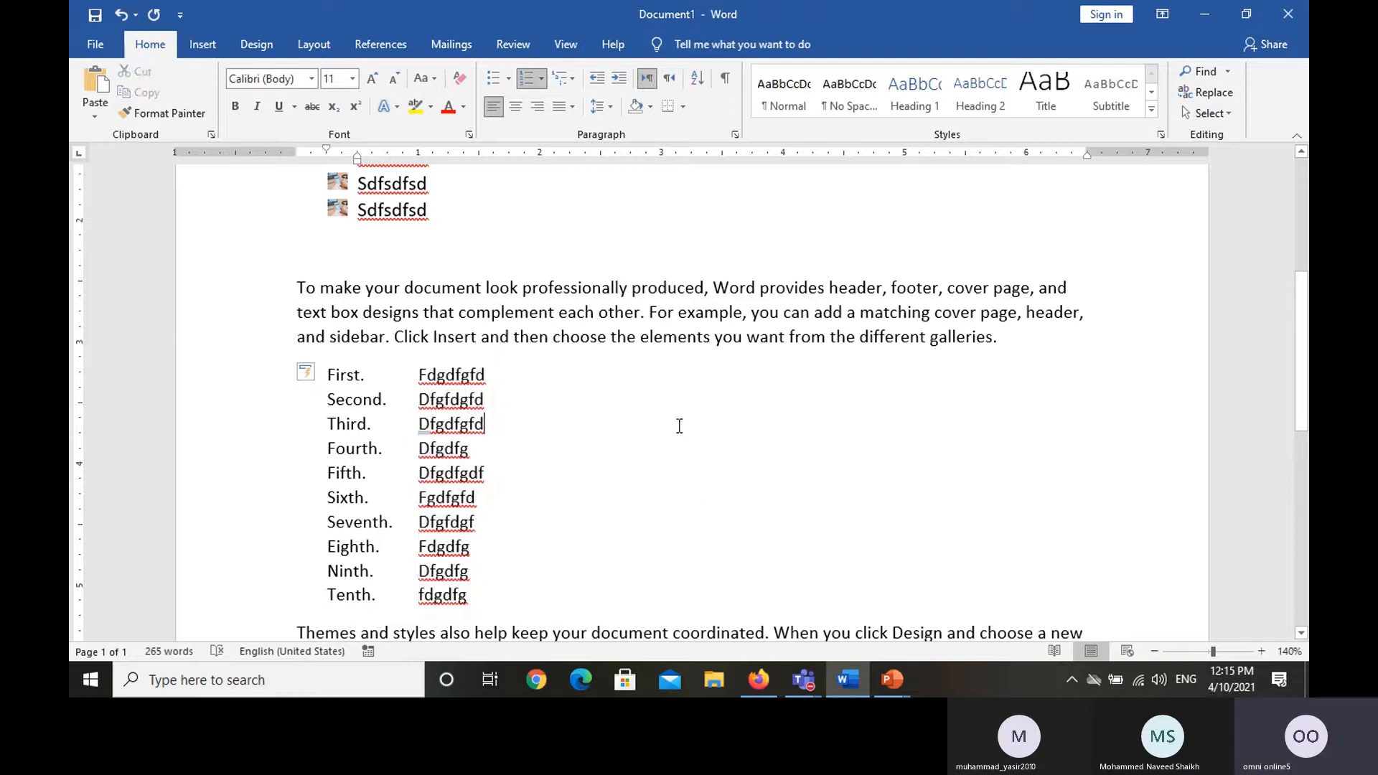
key(ctrl+z)
key(ctrl+z)
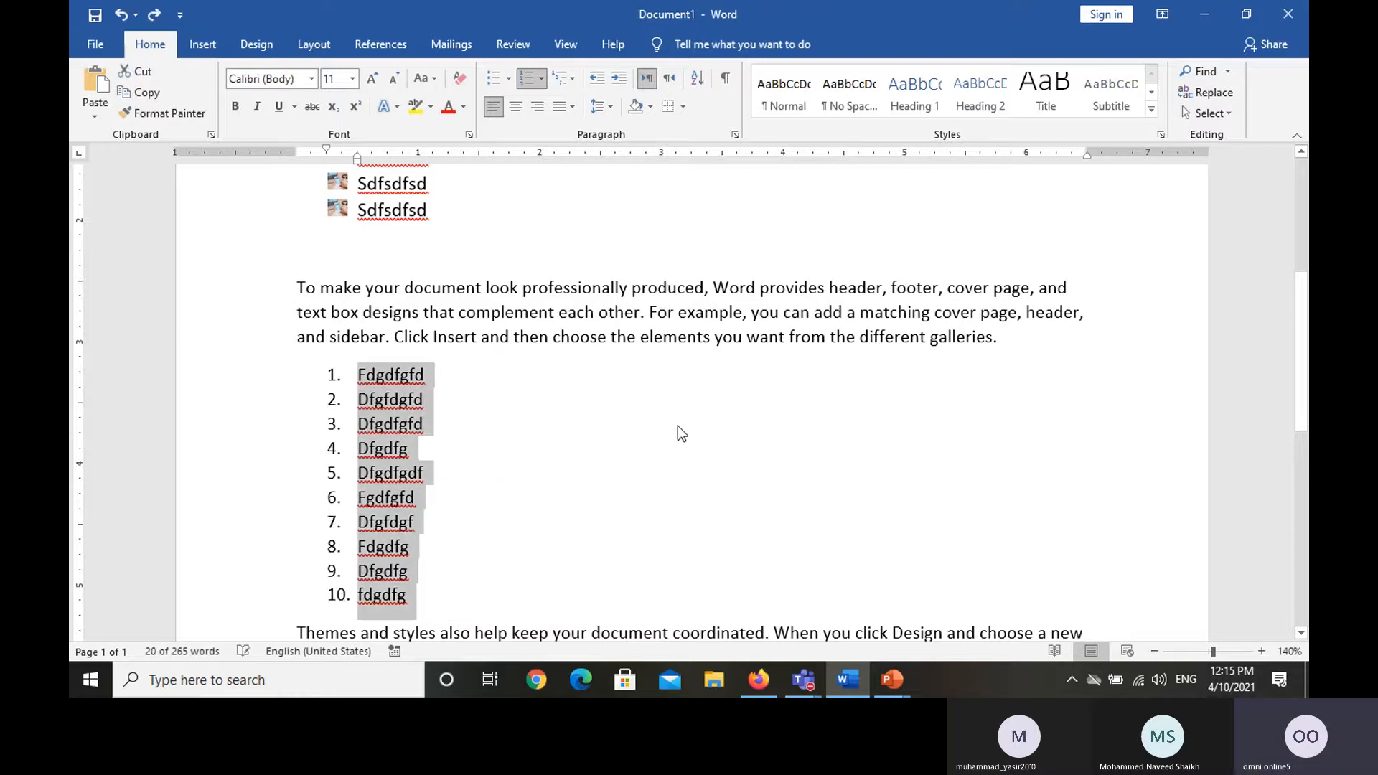
Step: Below item 10, add "sdasdf" as a second-level item and "dfdf" as a third-level item beneath it
drag(1306, 353, 1270, 498)
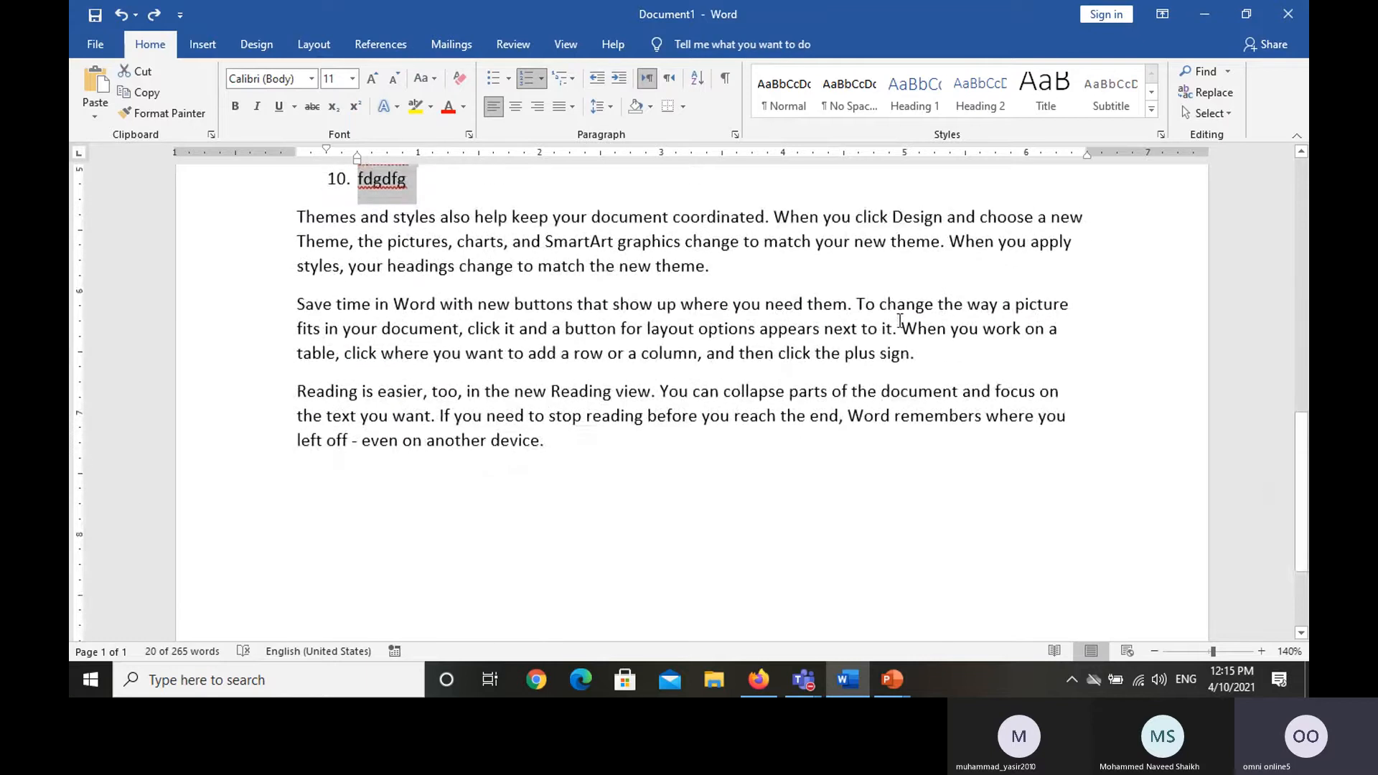
click(593, 188)
key(Return)
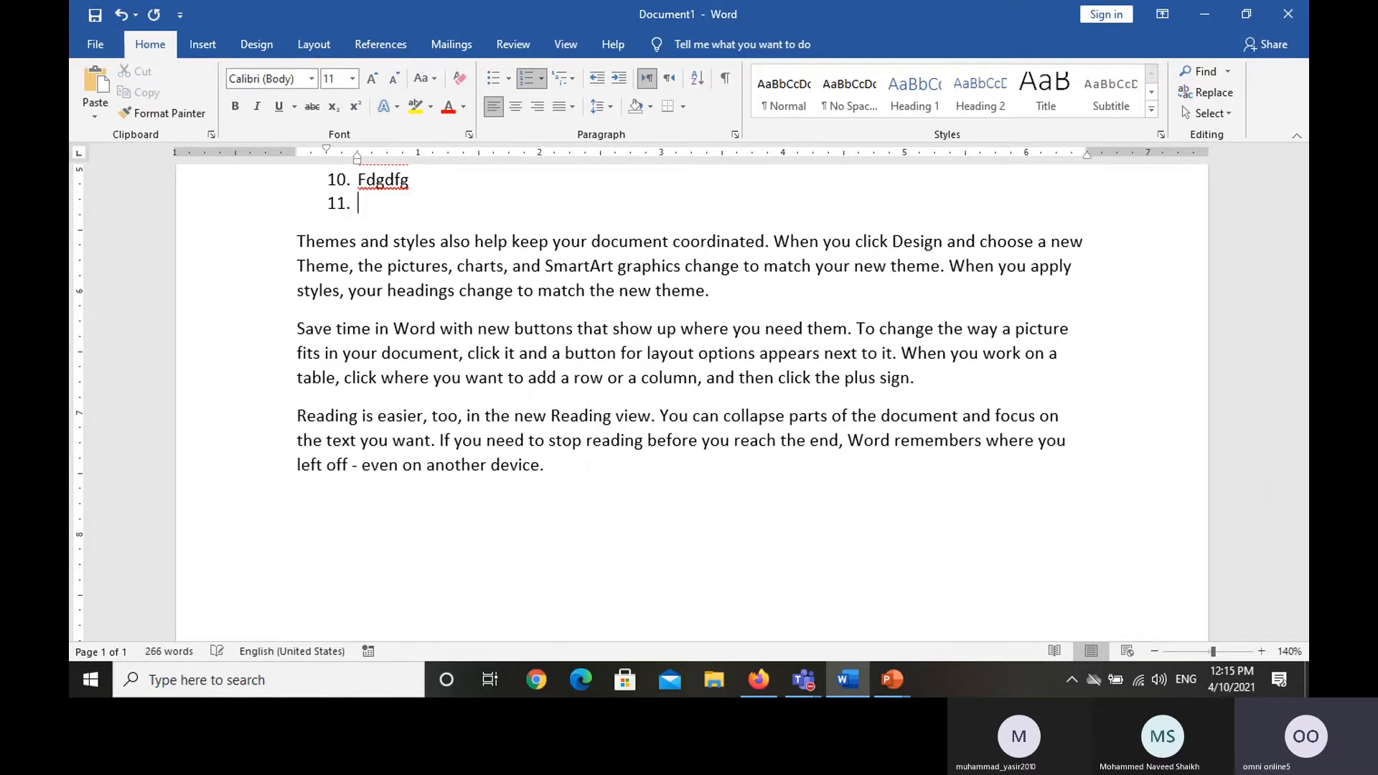
key(Tab)
text(sdasdf)
key(Return)
key(Tab)
text(dfdf)
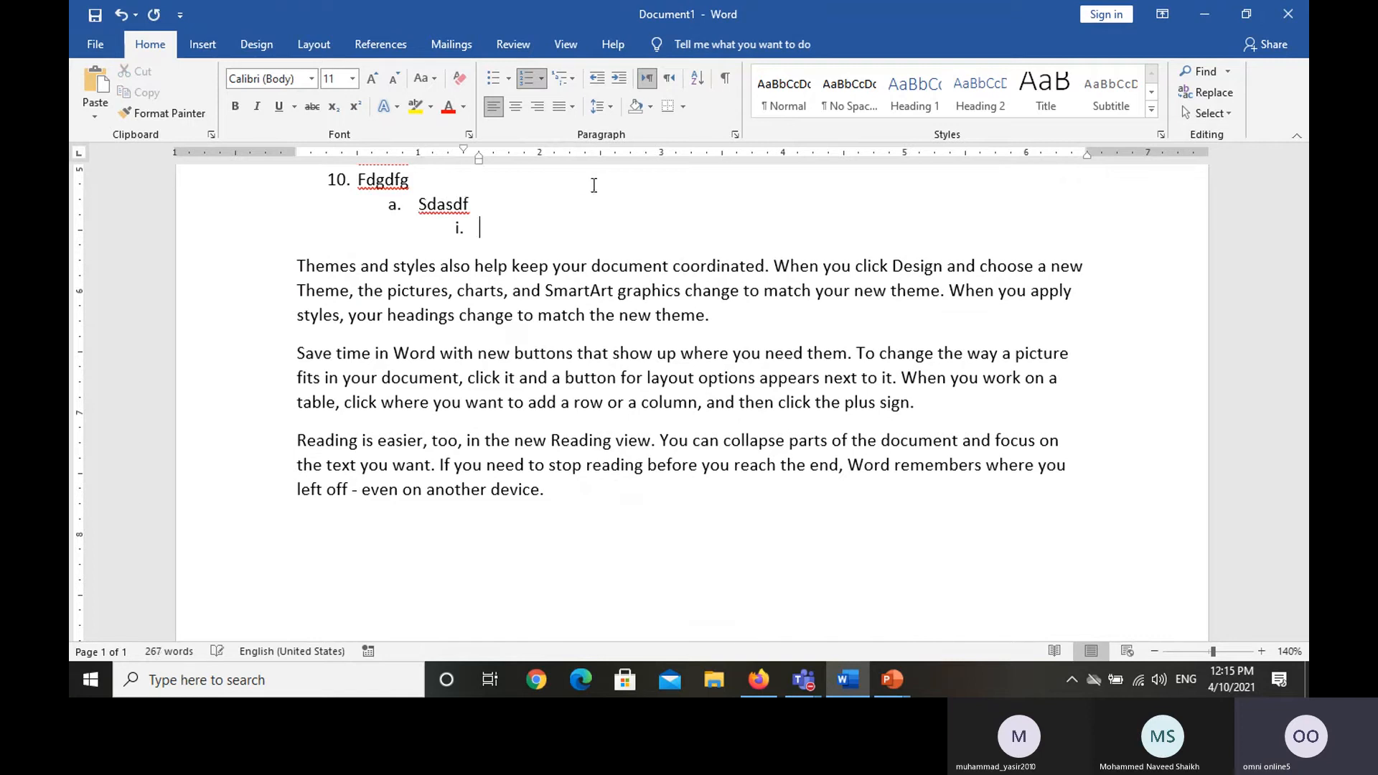
Step: Nest "sadfd", "dfds" and "sdfsd" as fourth- to sixth-level items below "Dfdf", followed by an empty seventh-level item
key(Return)
key(Tab)
text(sadfd)
key(Return)
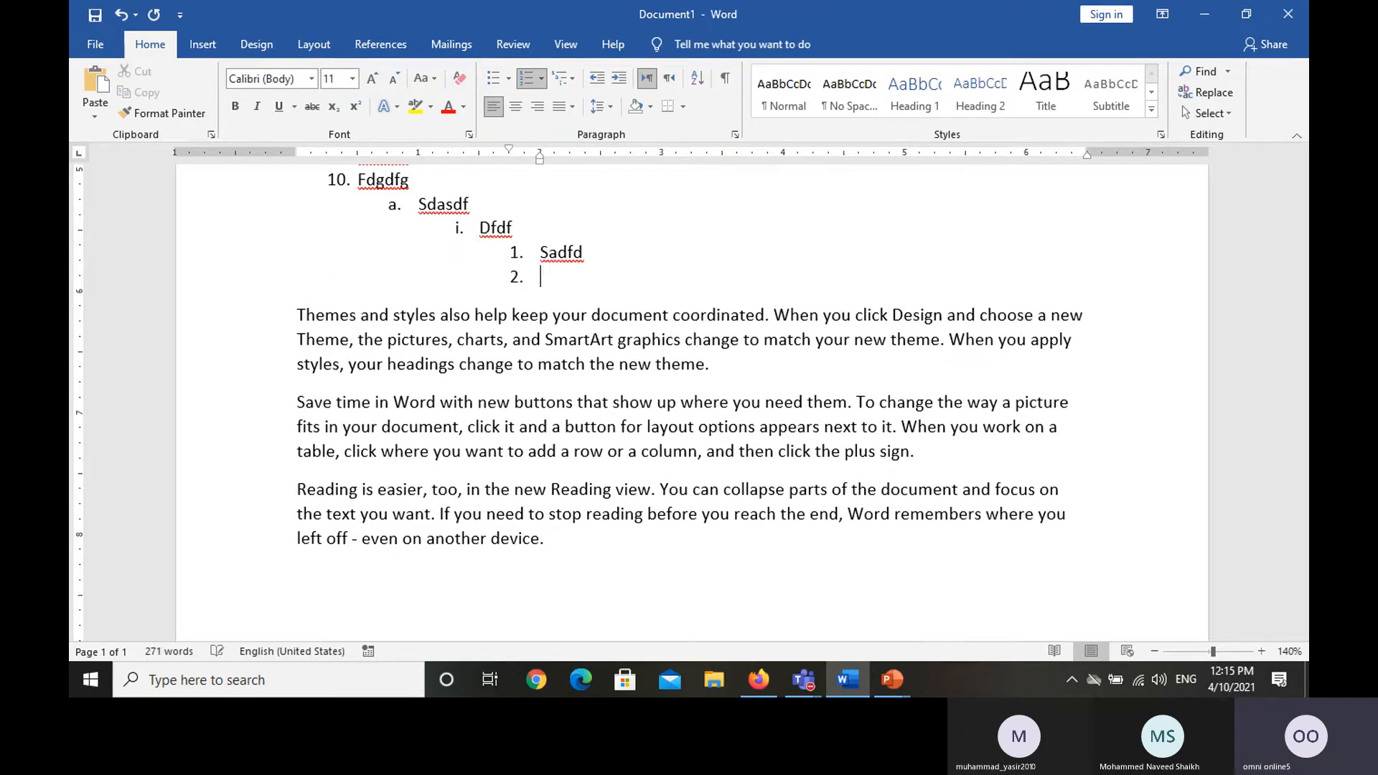
key(Tab)
text(dfds)
key(Return)
key(Tab)
text(sdfsd)
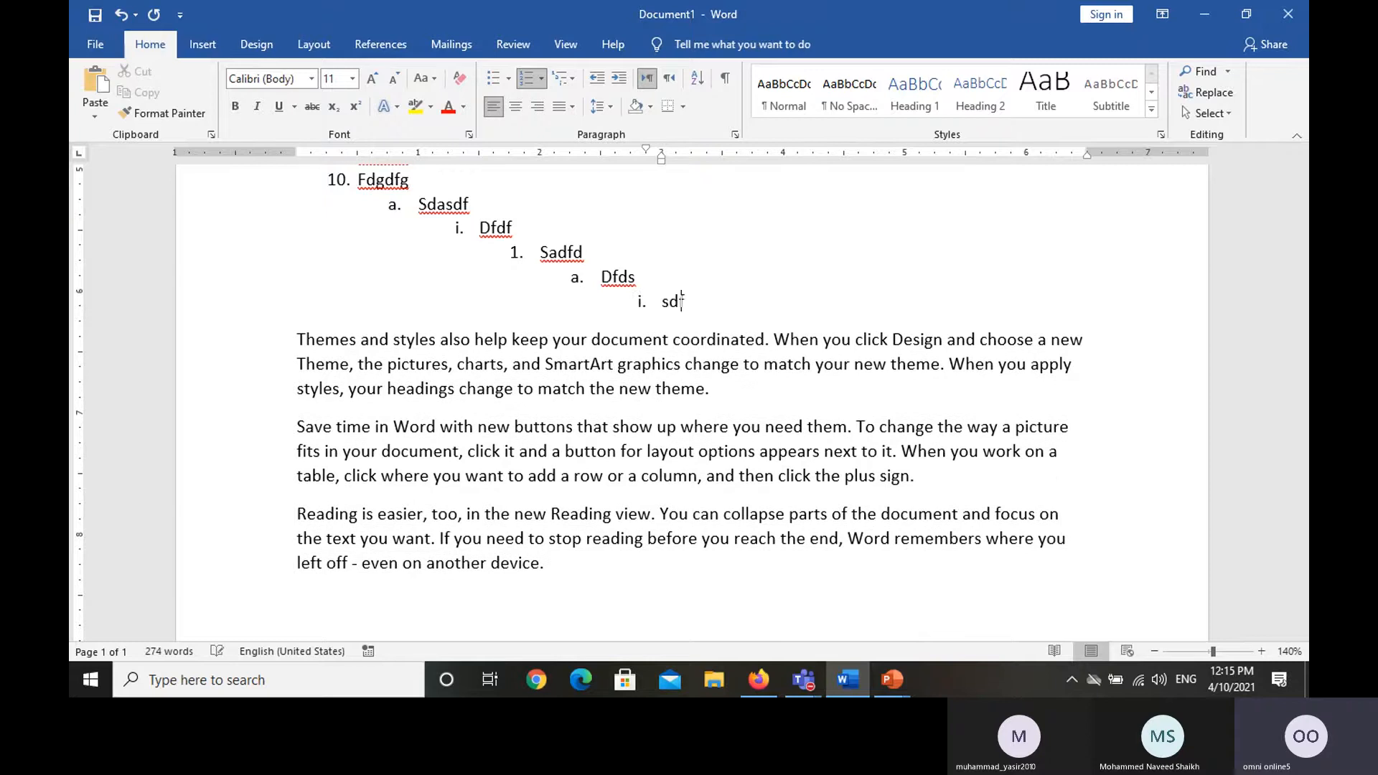
key(Return)
key(Tab)
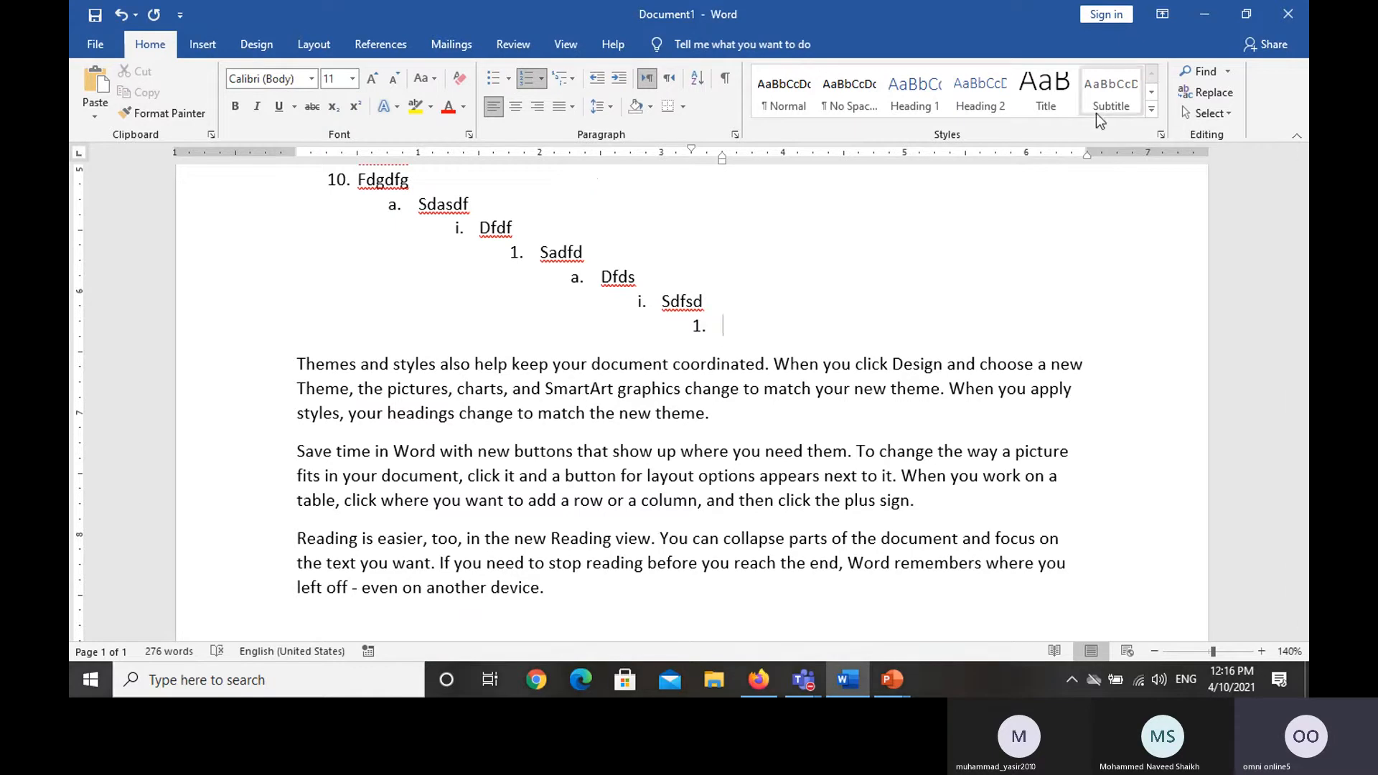
Step: Start a 1., a., i. multilevel list in a new paragraph after "match the new theme.", with "gfdg" as its first item
click(755, 403)
key(Return)
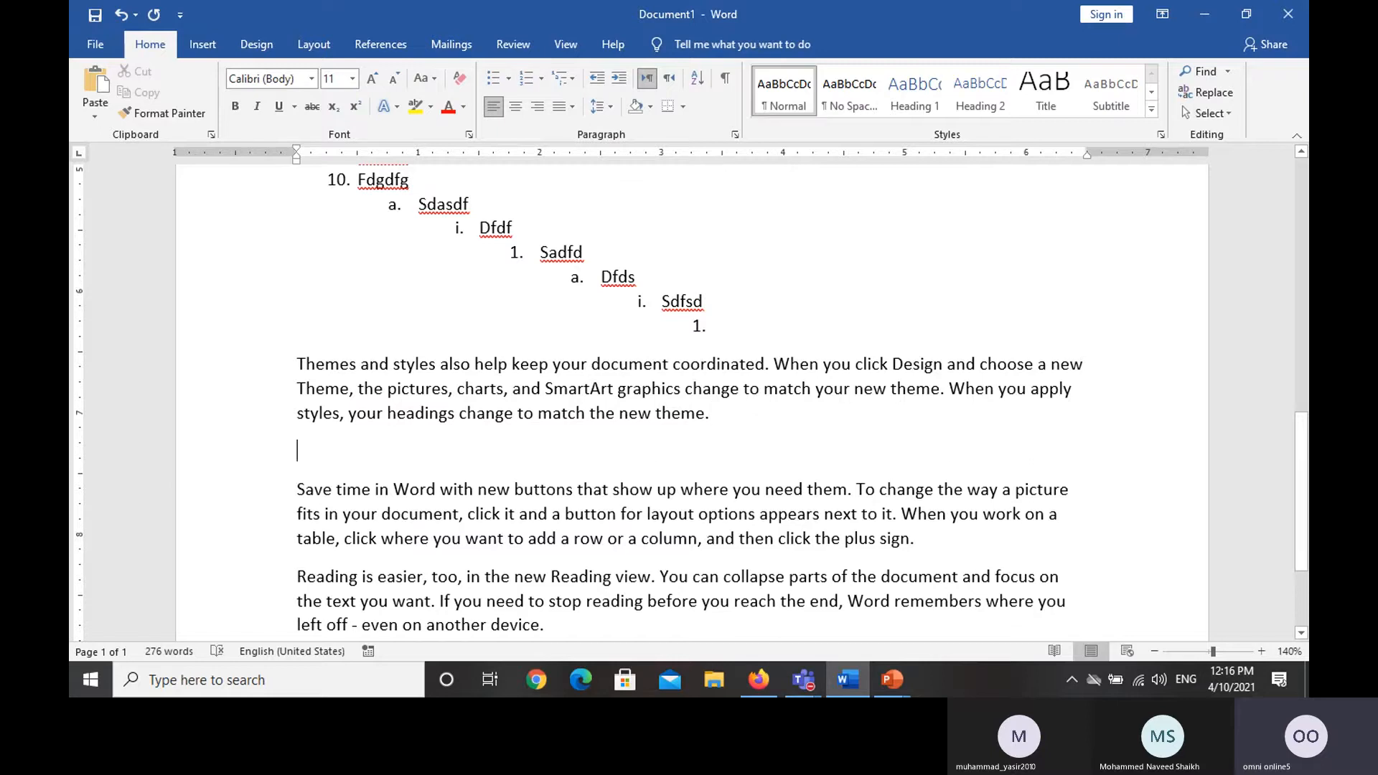
click(573, 80)
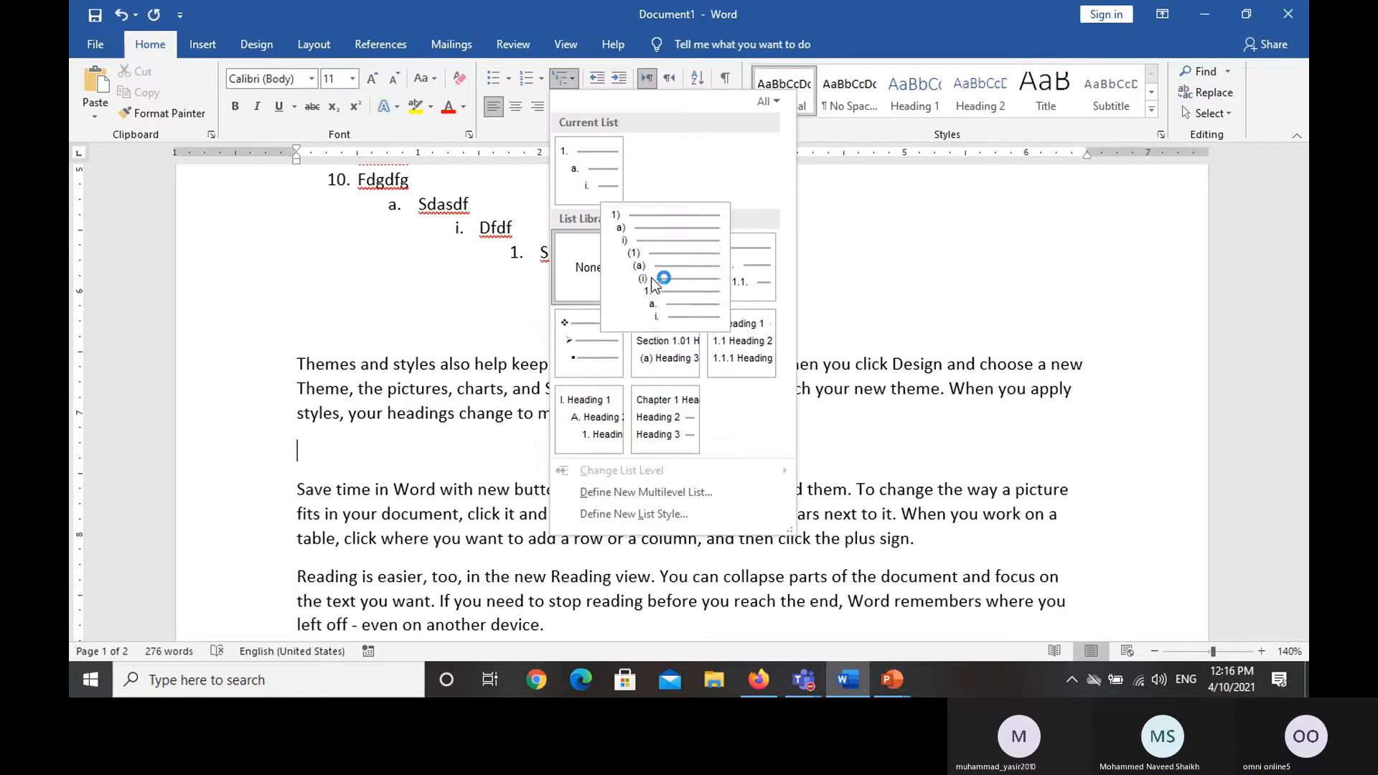
click(610, 200)
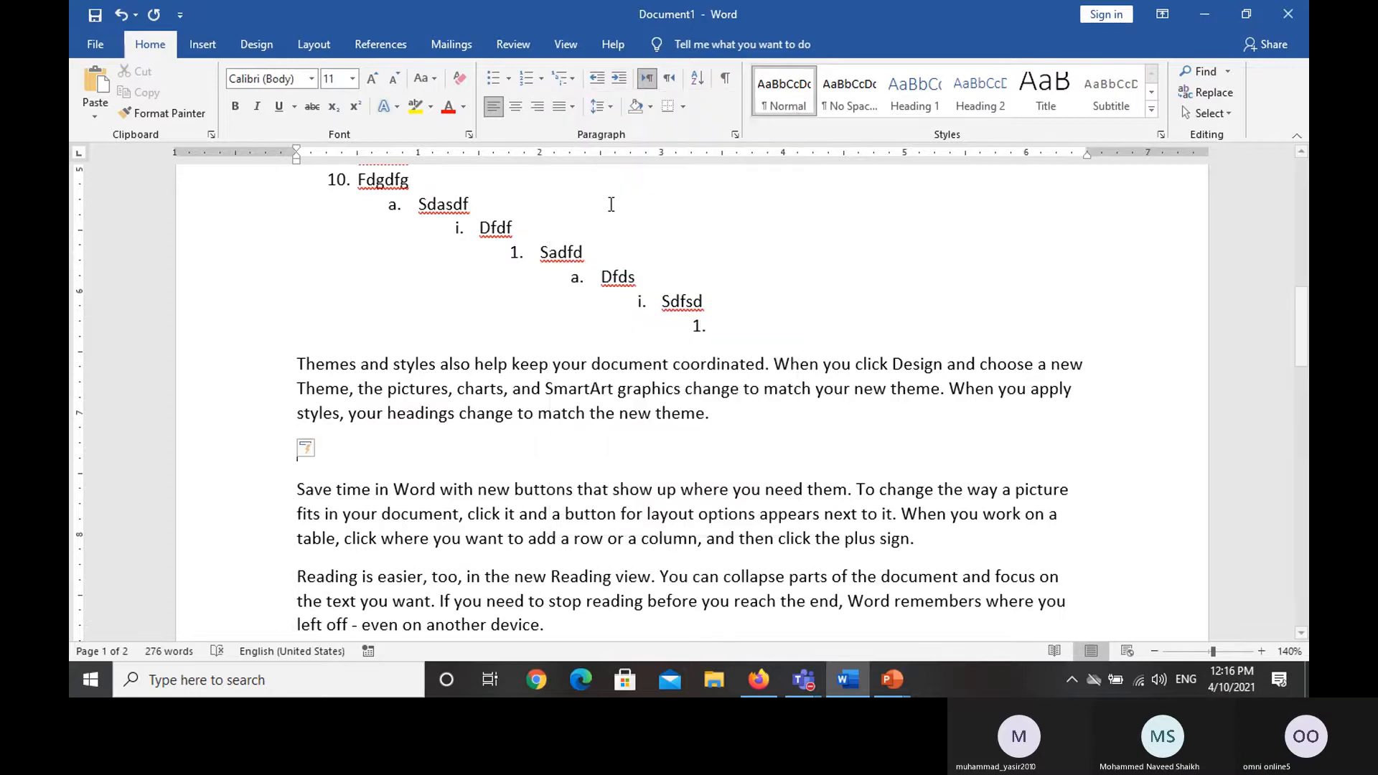
text(gfdg)
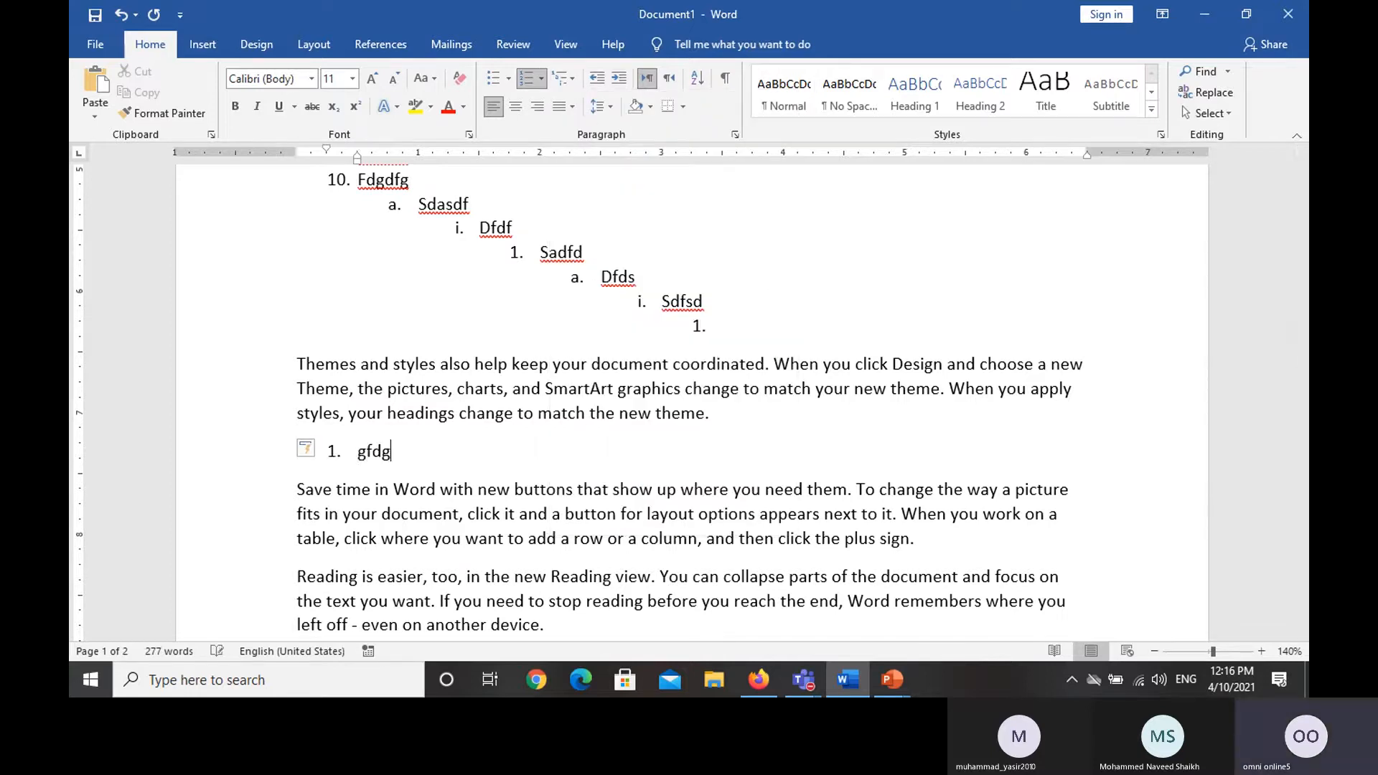
Step: Nest "sdfds", "sdfds", "sdfsdf" and "sdfsd" below "Gfdg" as second- to fifth-level items, each one level deeper
key(Return)
key(Tab)
text(sdfds)
key(Return)
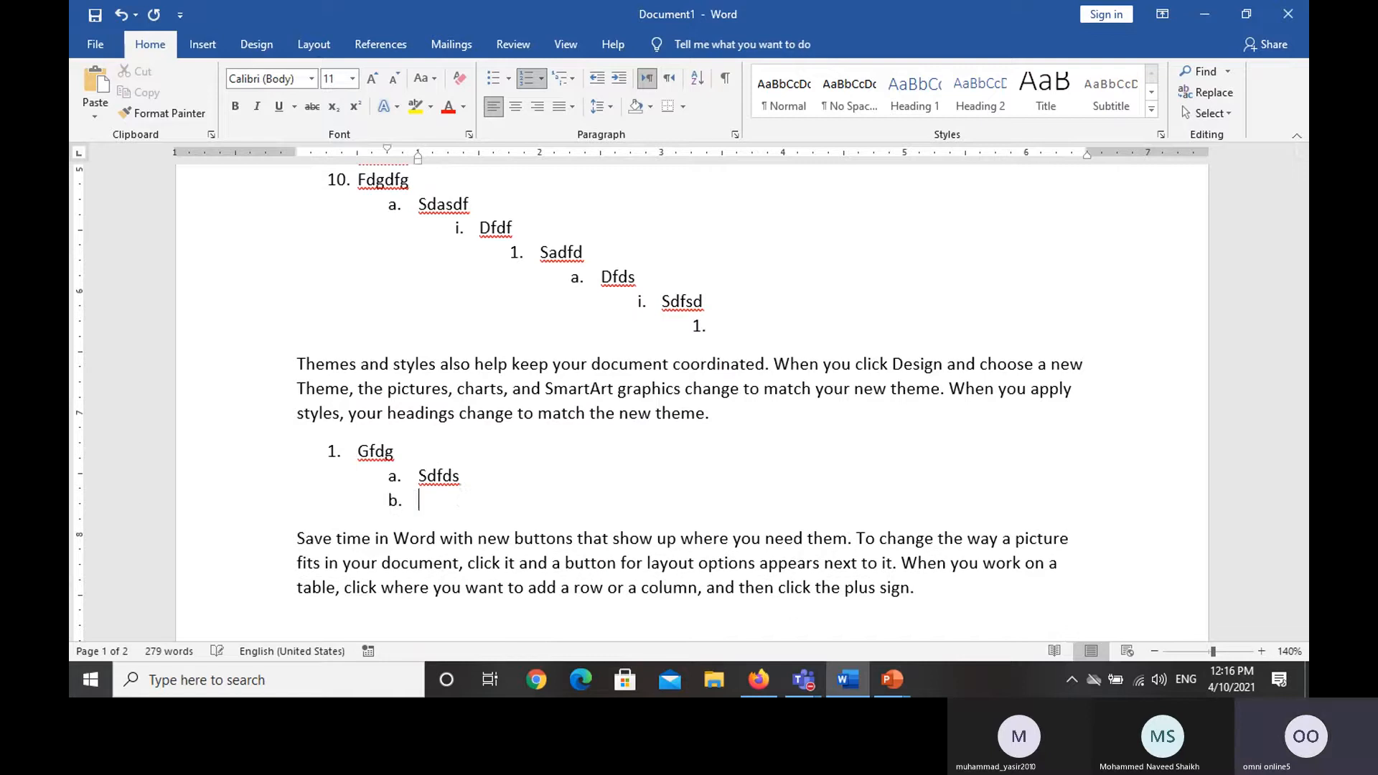
key(Tab)
text(sdfds)
key(Return)
key(Tab)
text(sdfsdf)
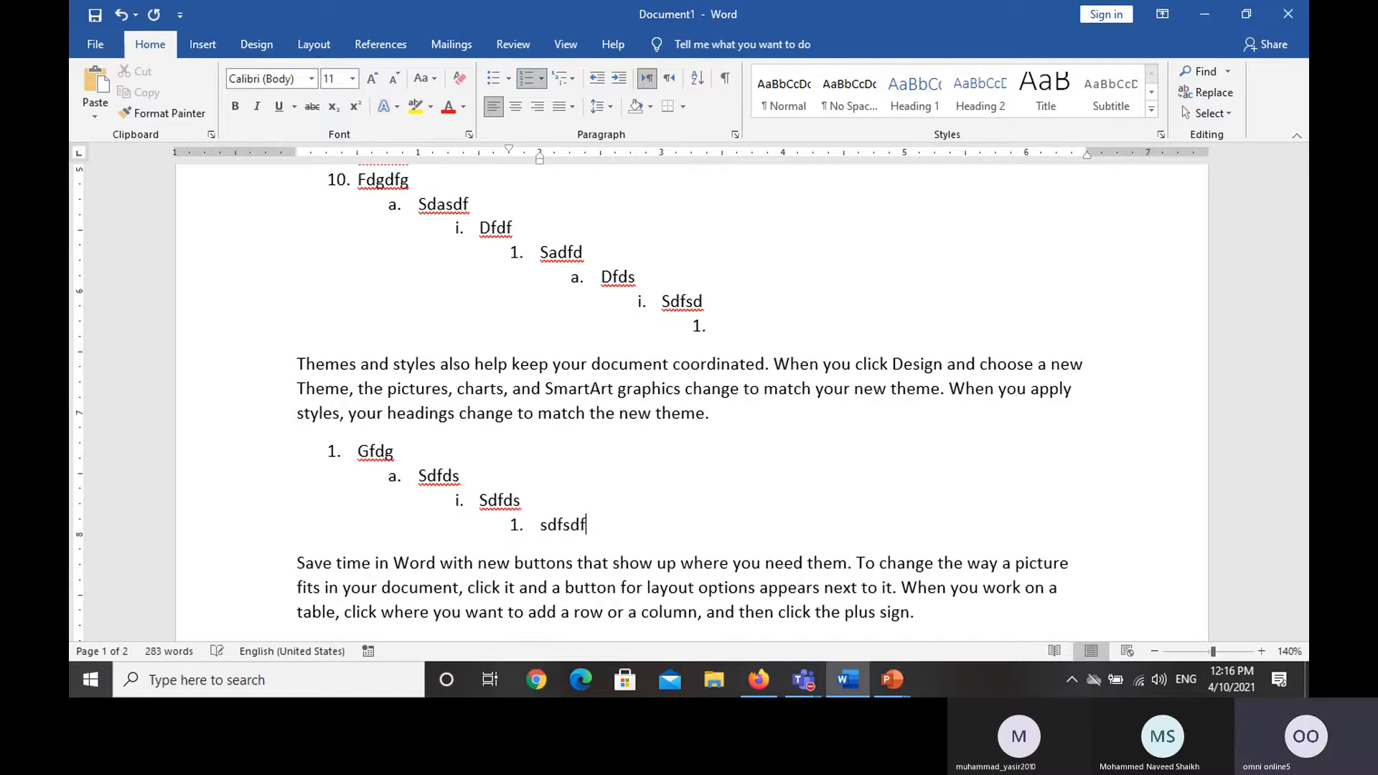
key(Return)
key(Tab)
text(sdfsd)
Step: End the multilevel list after the fifth-level item "Sdfsd" with an empty unnumbered paragraph
key(Return)
key(Tab)
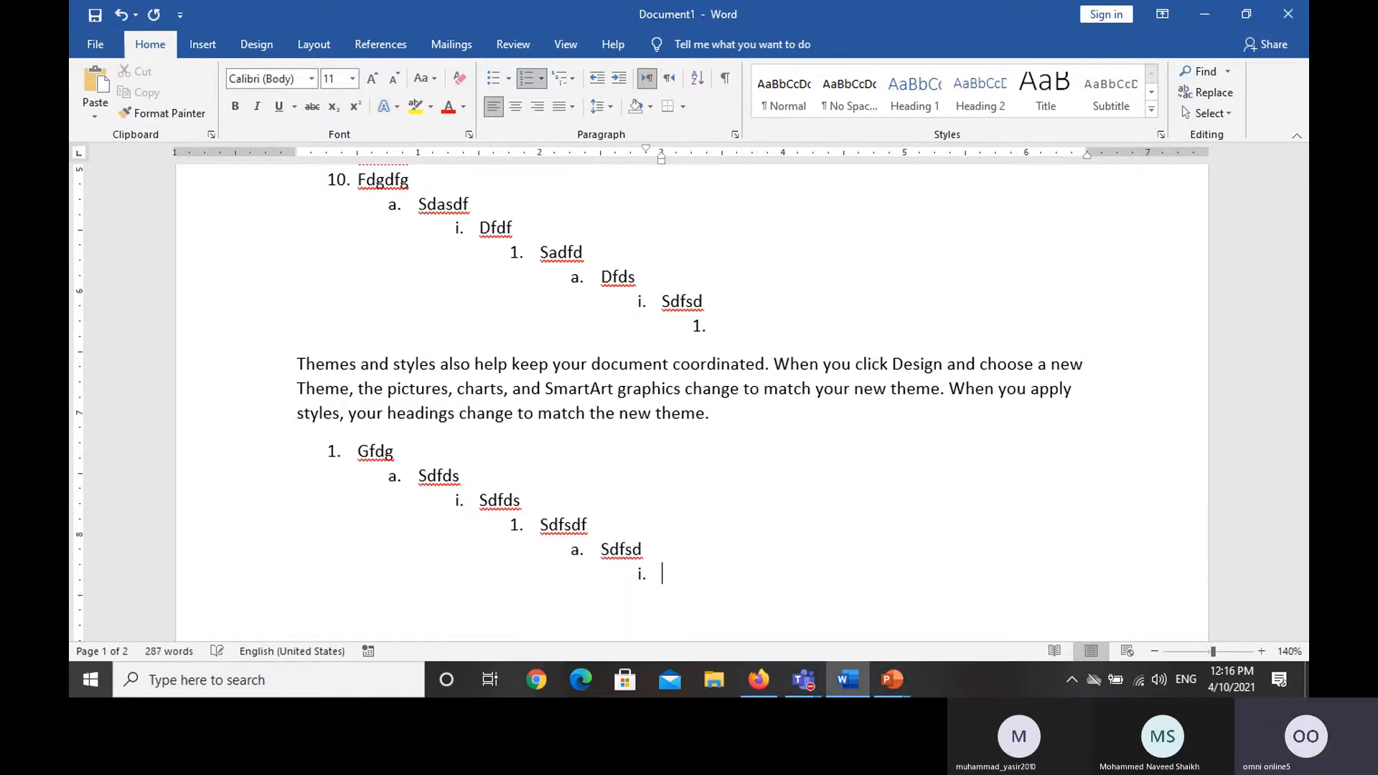
key(shift+Tab)
key(shift+Tab)
key(shift+Tab)
key(shift+Tab)
key(Return)
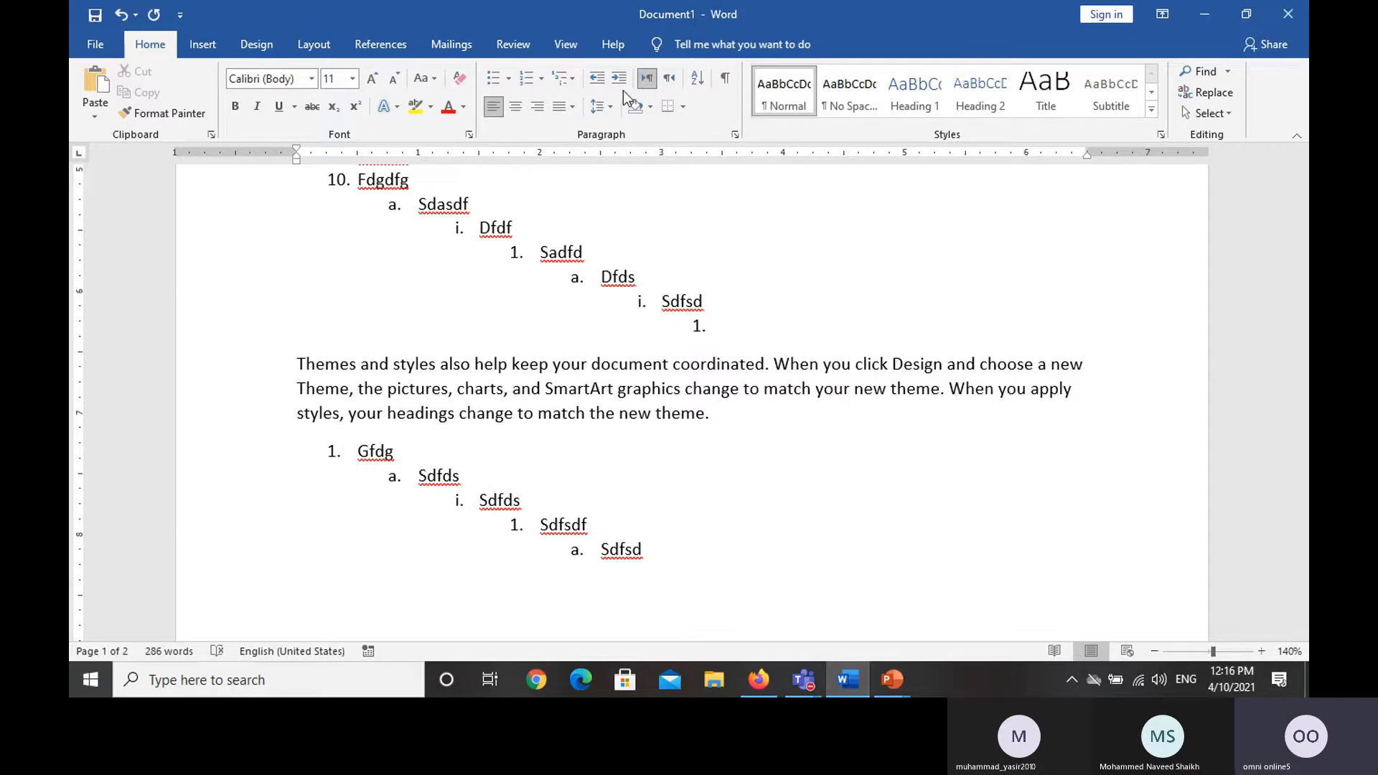
Step: Apply the Article I., Section 1.01 multilevel heading list to the empty paragraph, enter "fdgdfg" as the heading, and start a new paragraph
click(574, 81)
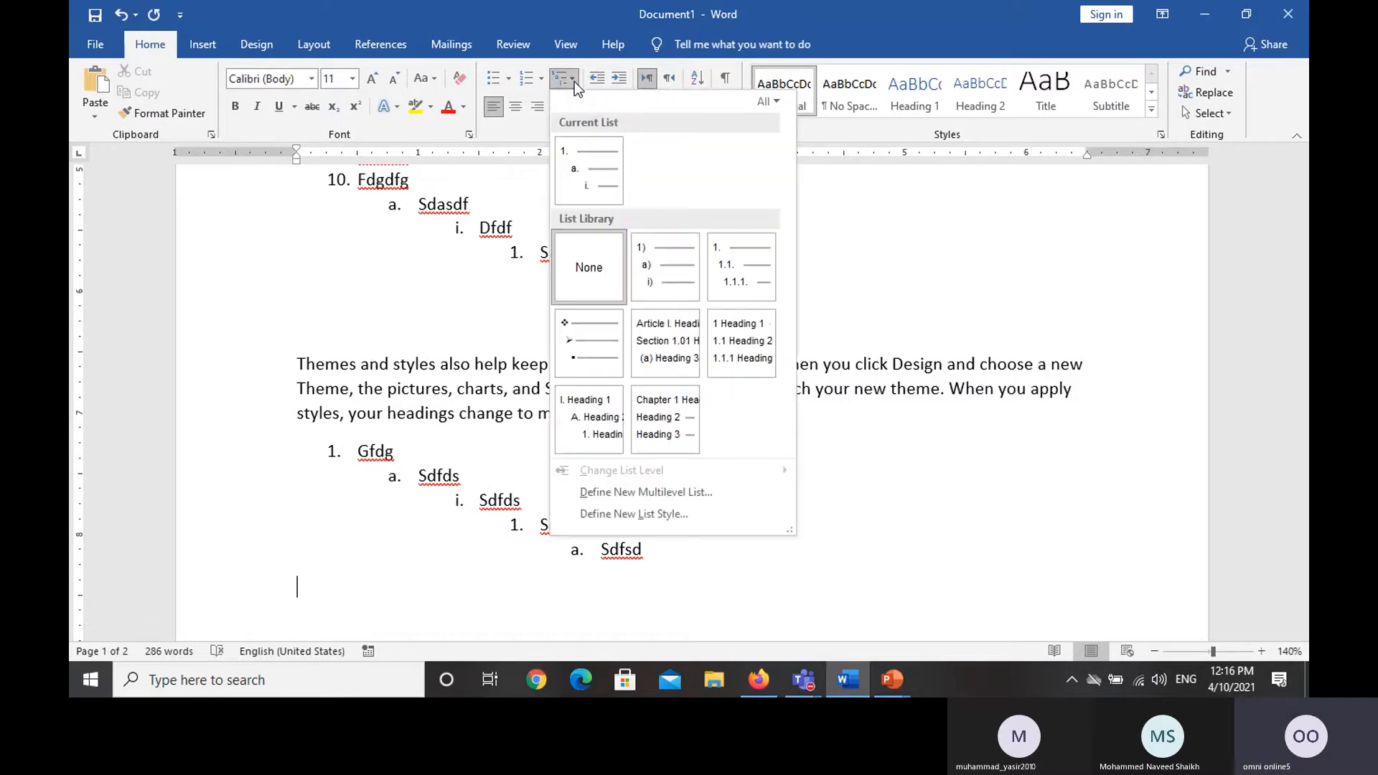
click(659, 372)
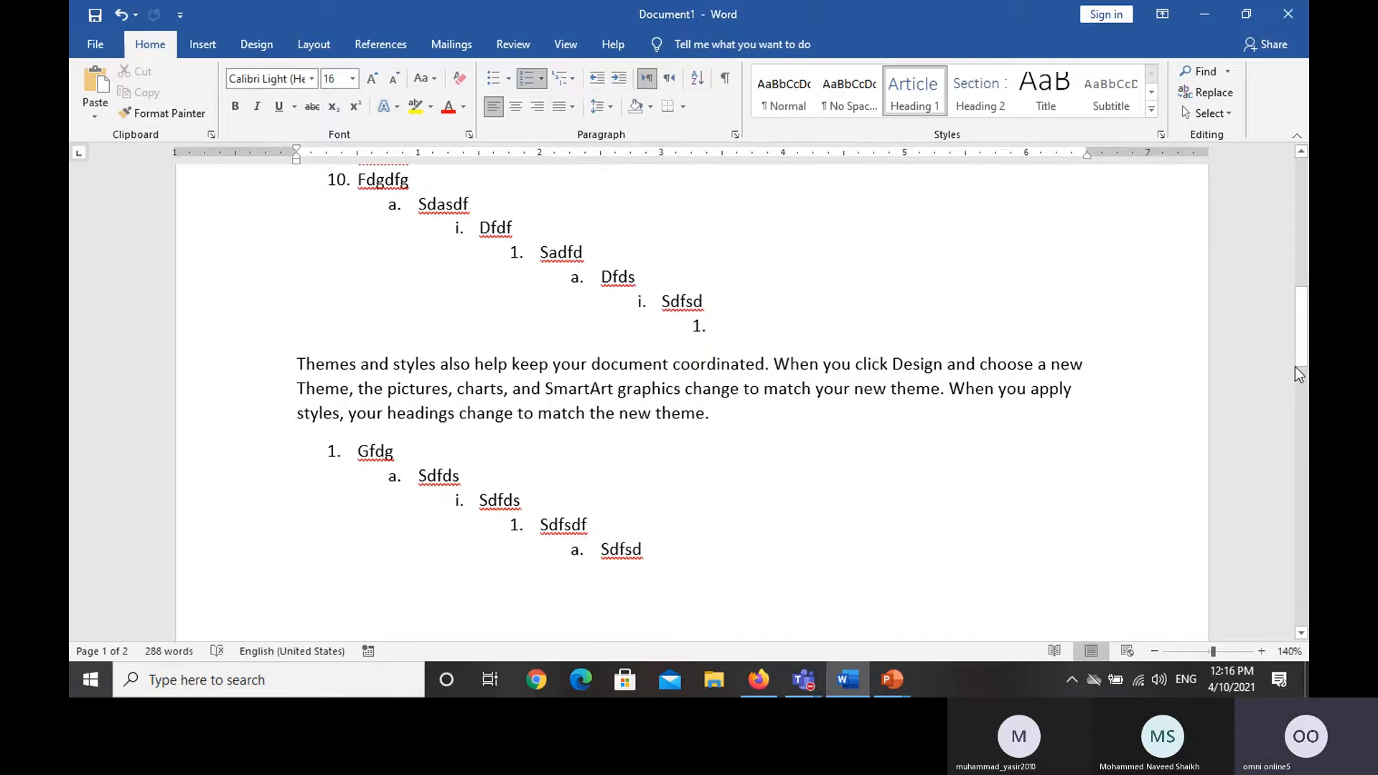
drag(1297, 363, 1301, 438)
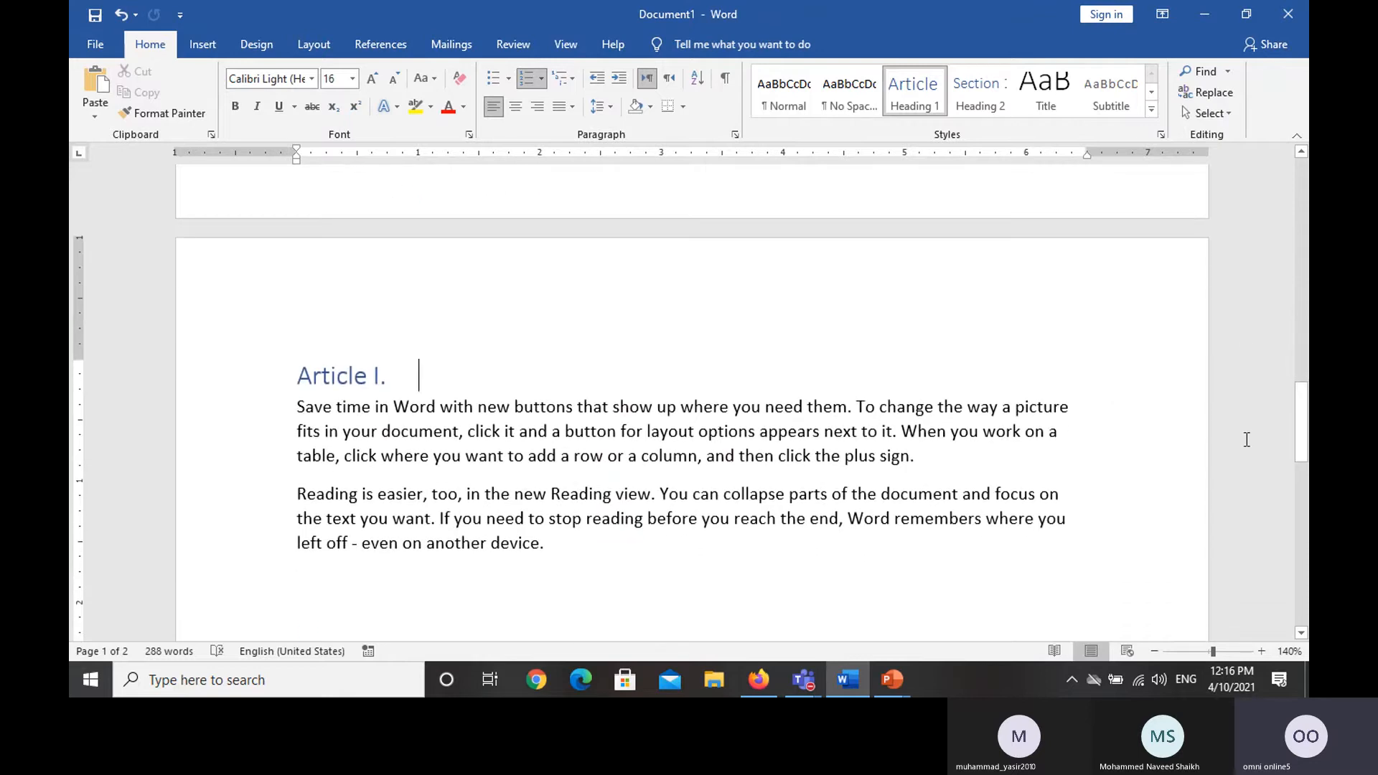
text(fdgdfg)
key(Return)
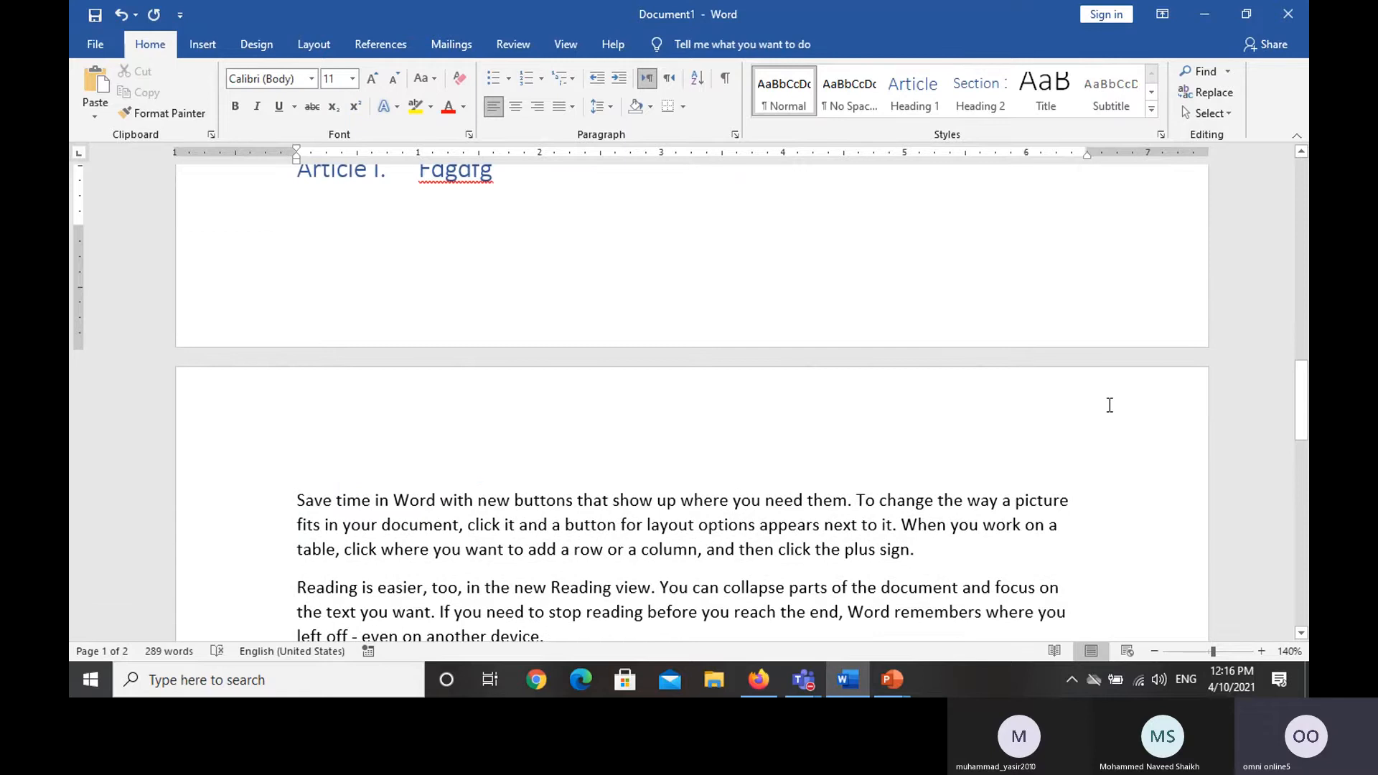
Step: Continue the Article numbering in the empty paragraph below "Fdgdfg", enter "fgfg" as the second heading, and start a new paragraph
key(Tab)
drag(1302, 420, 1286, 368)
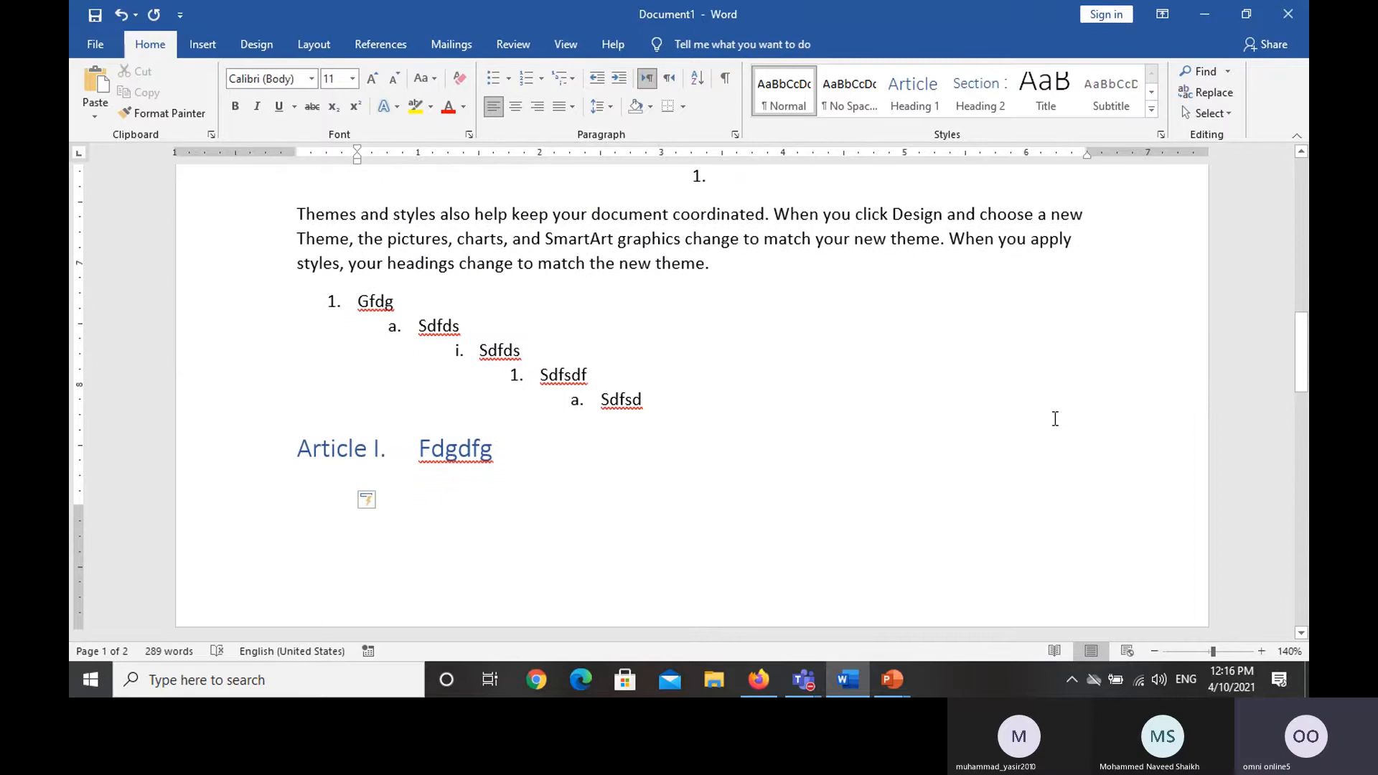
key(BackSpace)
click(520, 88)
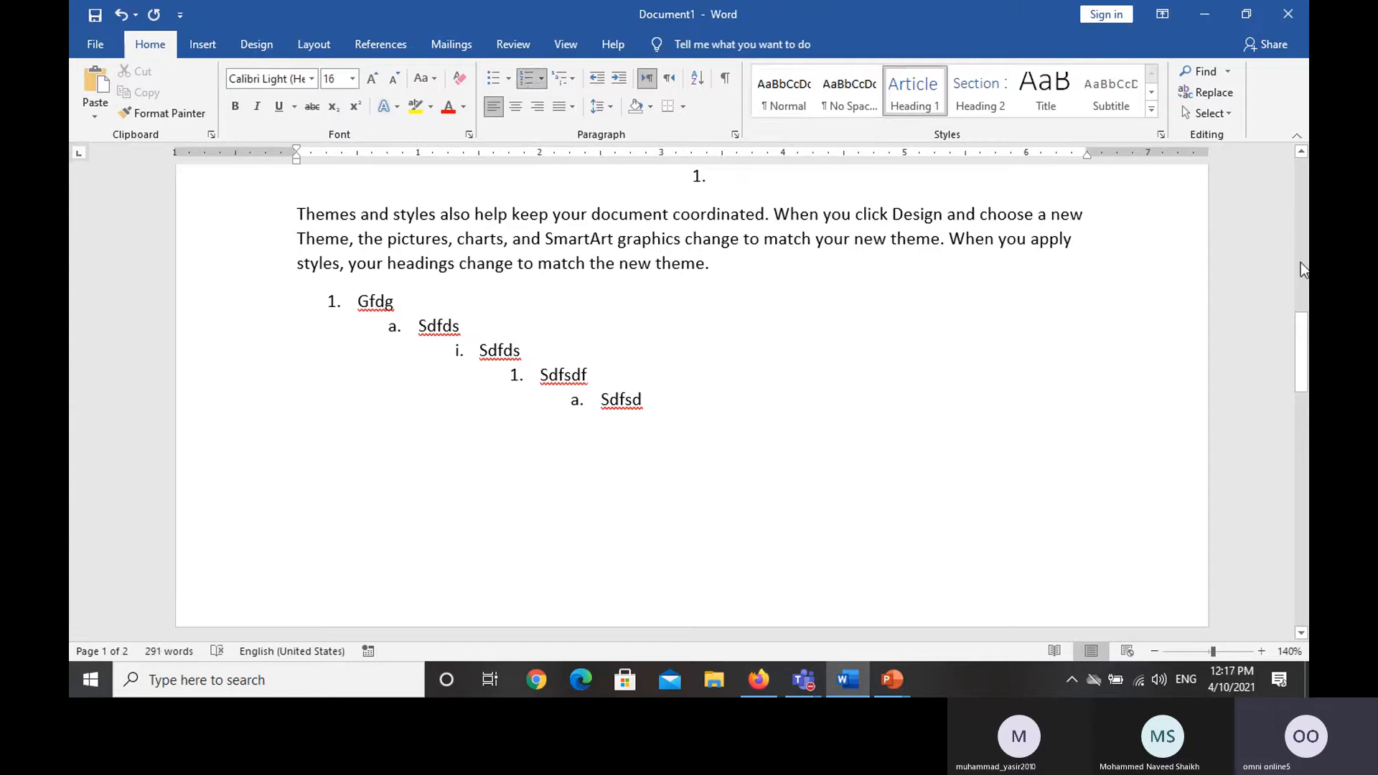
drag(1302, 313, 1301, 407)
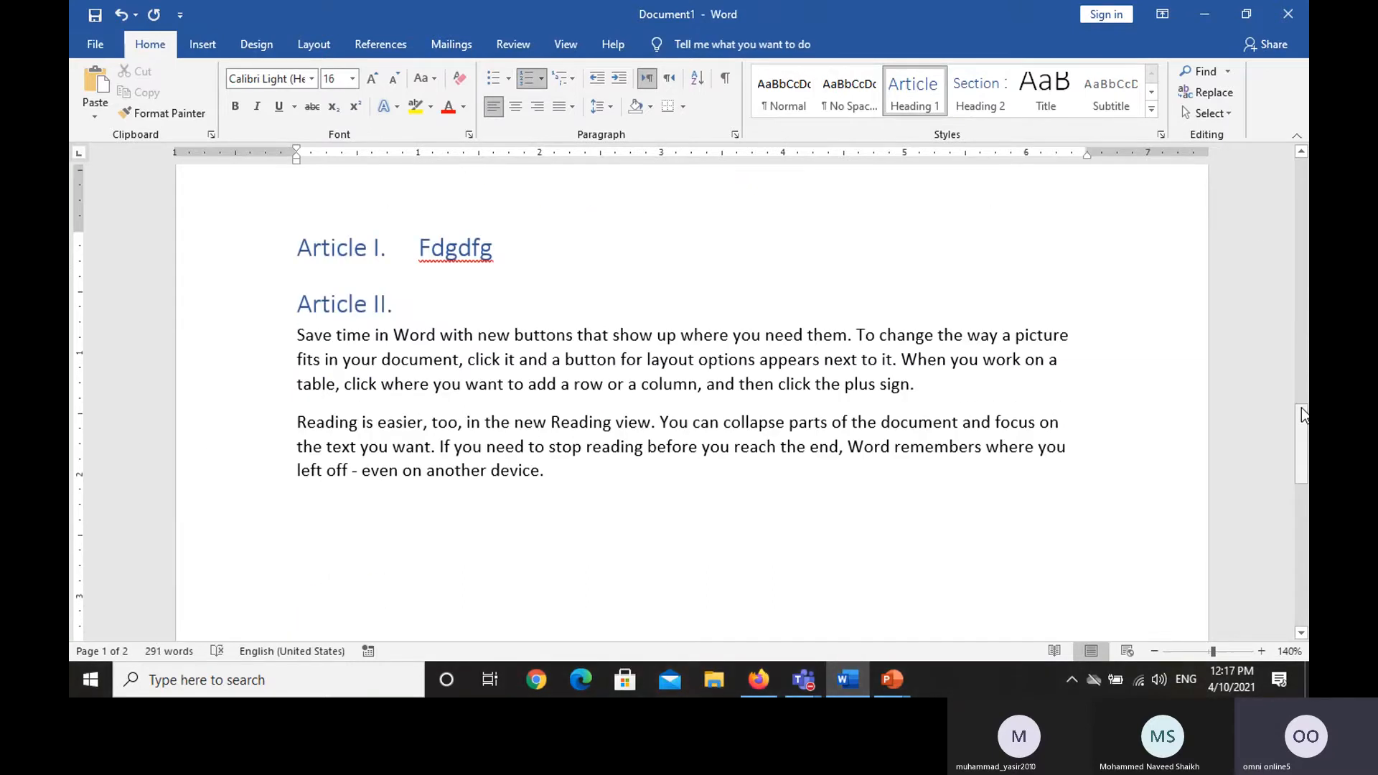
text(fgfg)
key(Return)
text(fgfg)
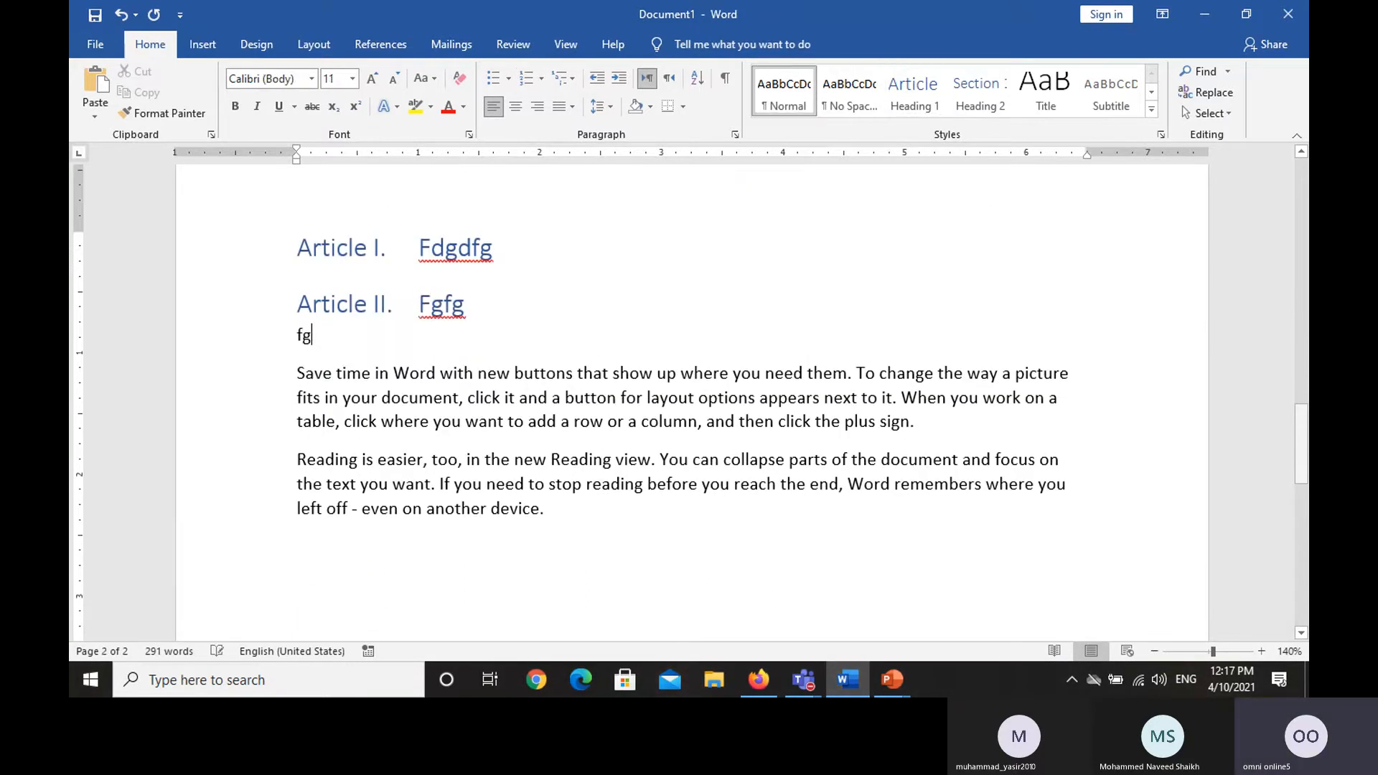
key(BackSpace)
key(BackSpace)
key(BackSpace)
key(BackSpace)
Step: Apply the Chapter 1 multilevel heading list to the paragraph below "Fgfg", entering "gfgdfg" and "dfgdfgd" as the third and fourth chapter headings
click(528, 84)
click(528, 83)
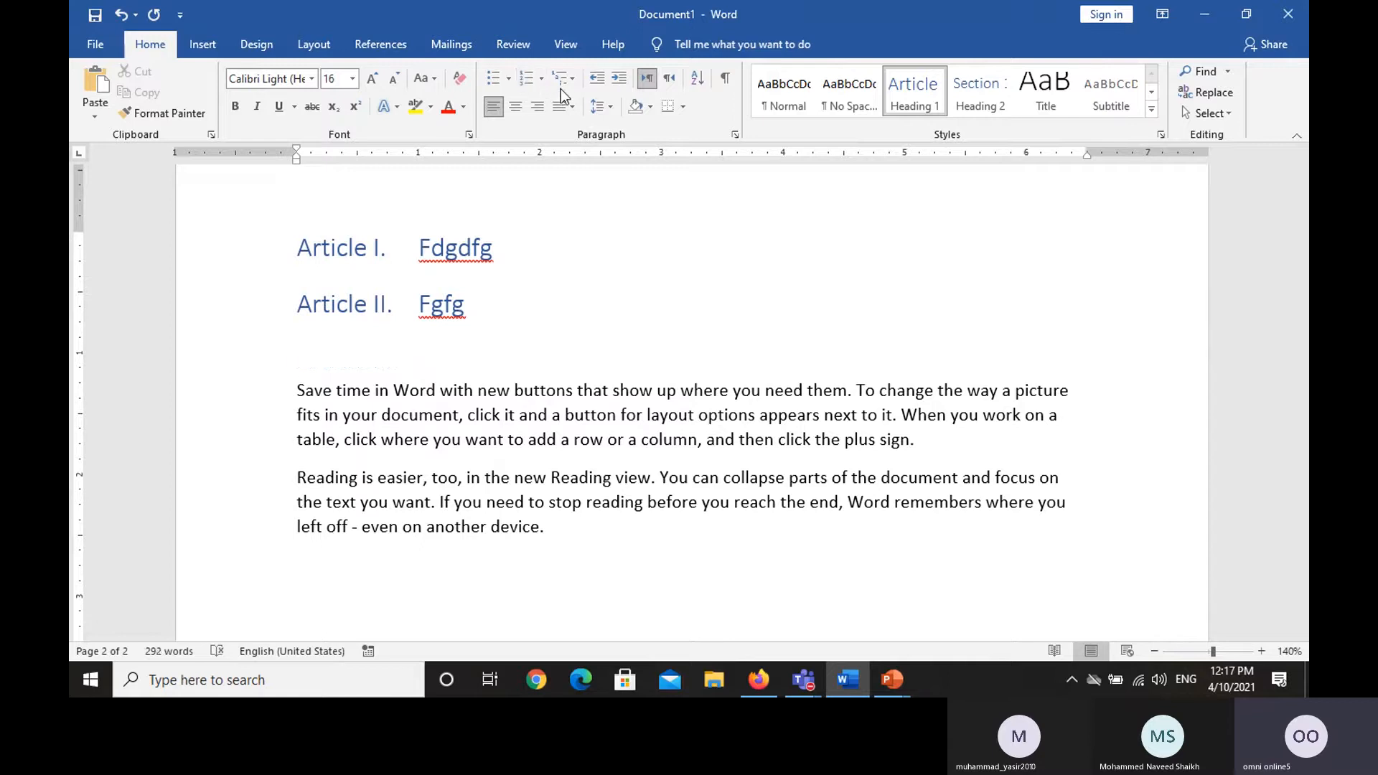
click(561, 89)
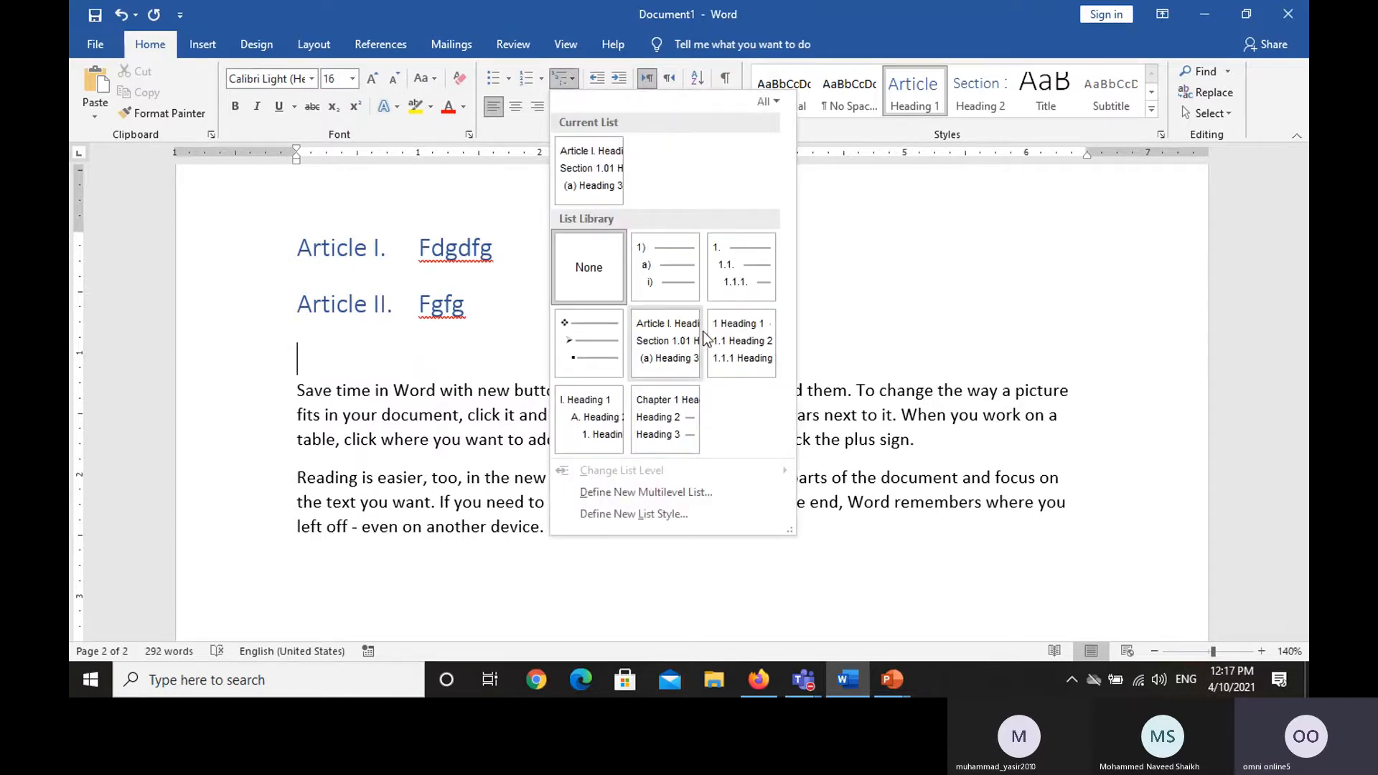
click(651, 396)
text(gfgdfg)
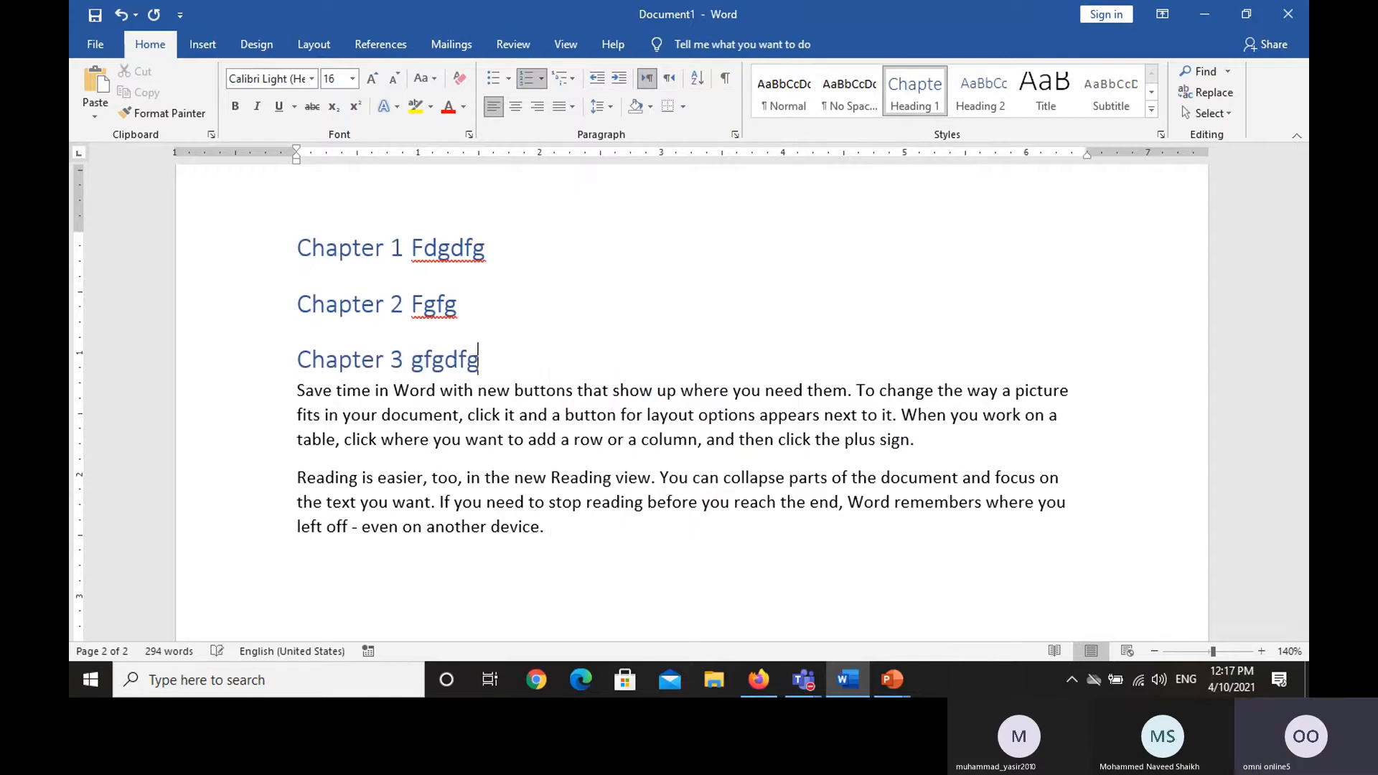
key(Return)
text(dfgdfgd)
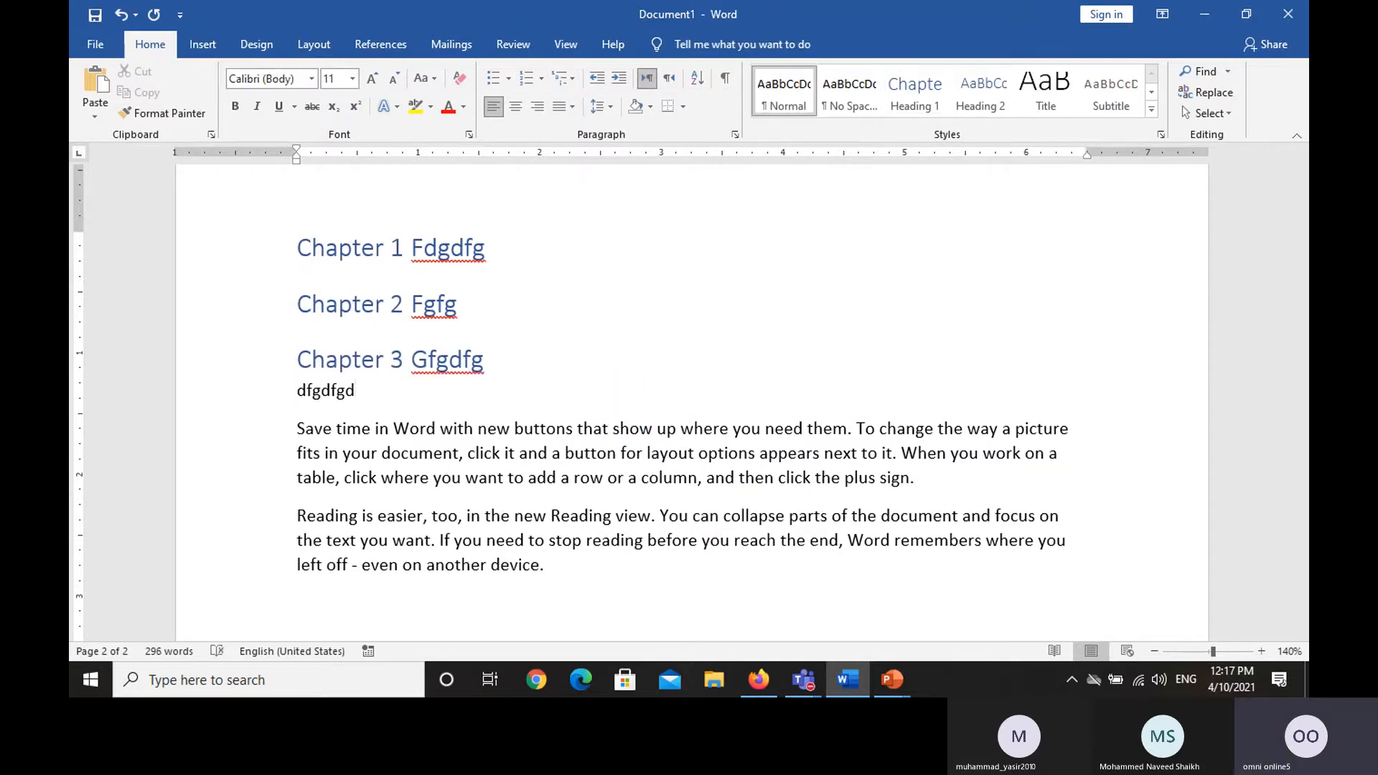
click(530, 85)
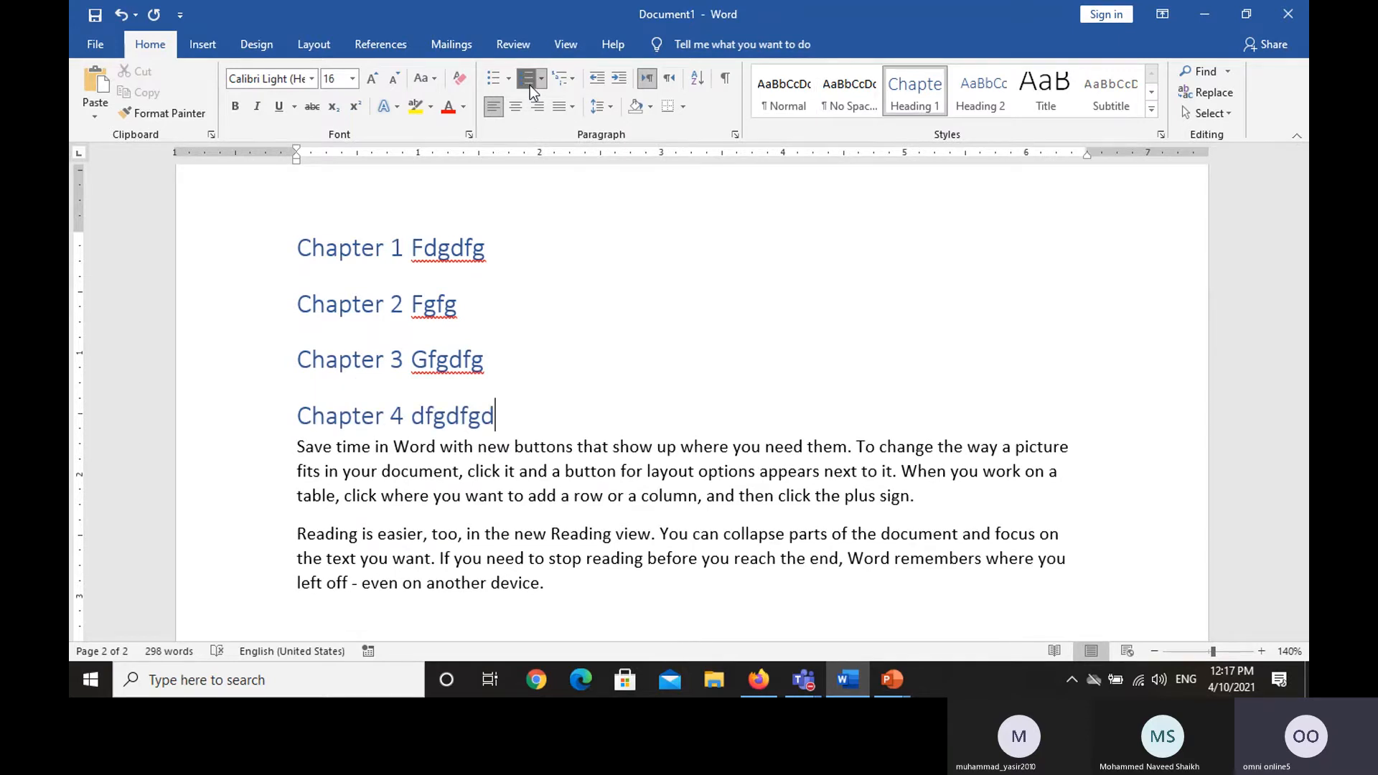
Step: Clear the whole document and fill it with sample paragraphs generated by =rand()
key(ctrl+a)
key(Delete)
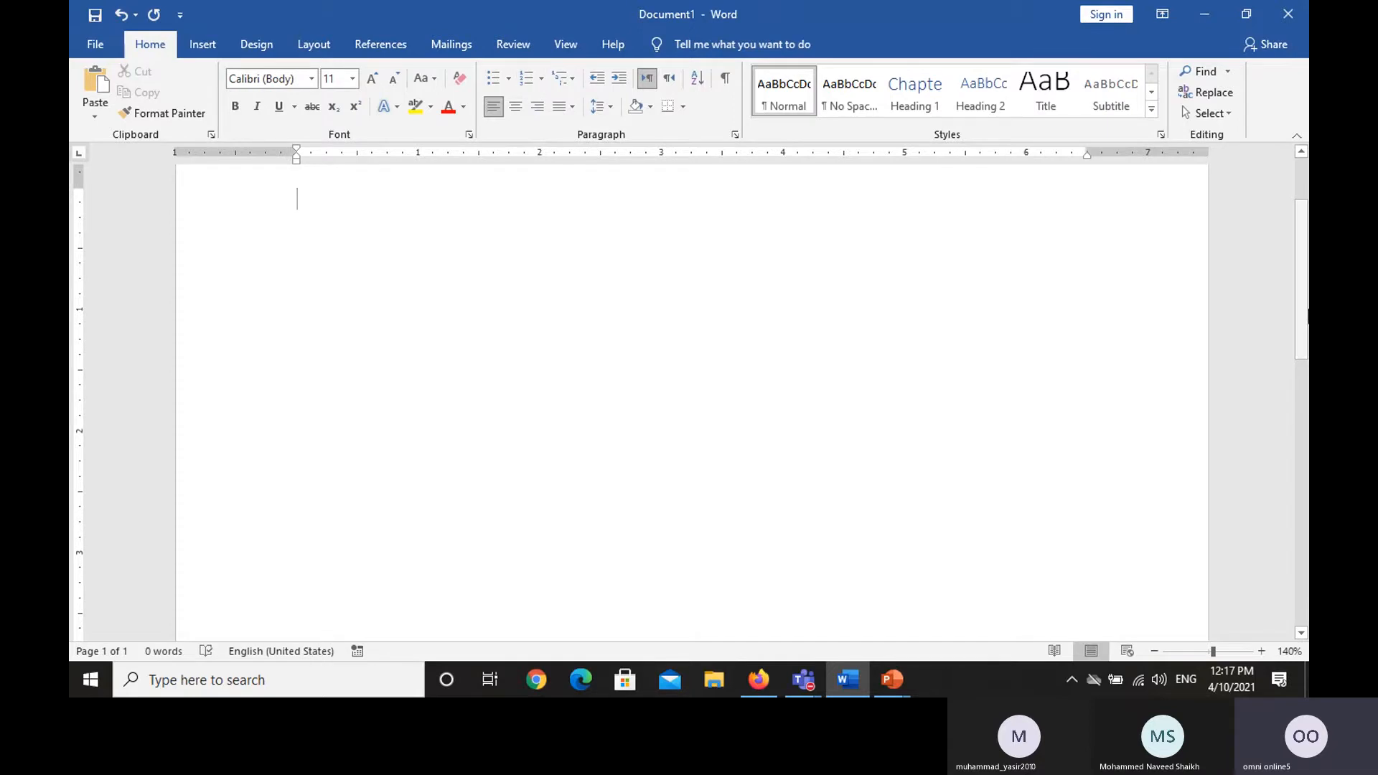
drag(1294, 244, 1300, 196)
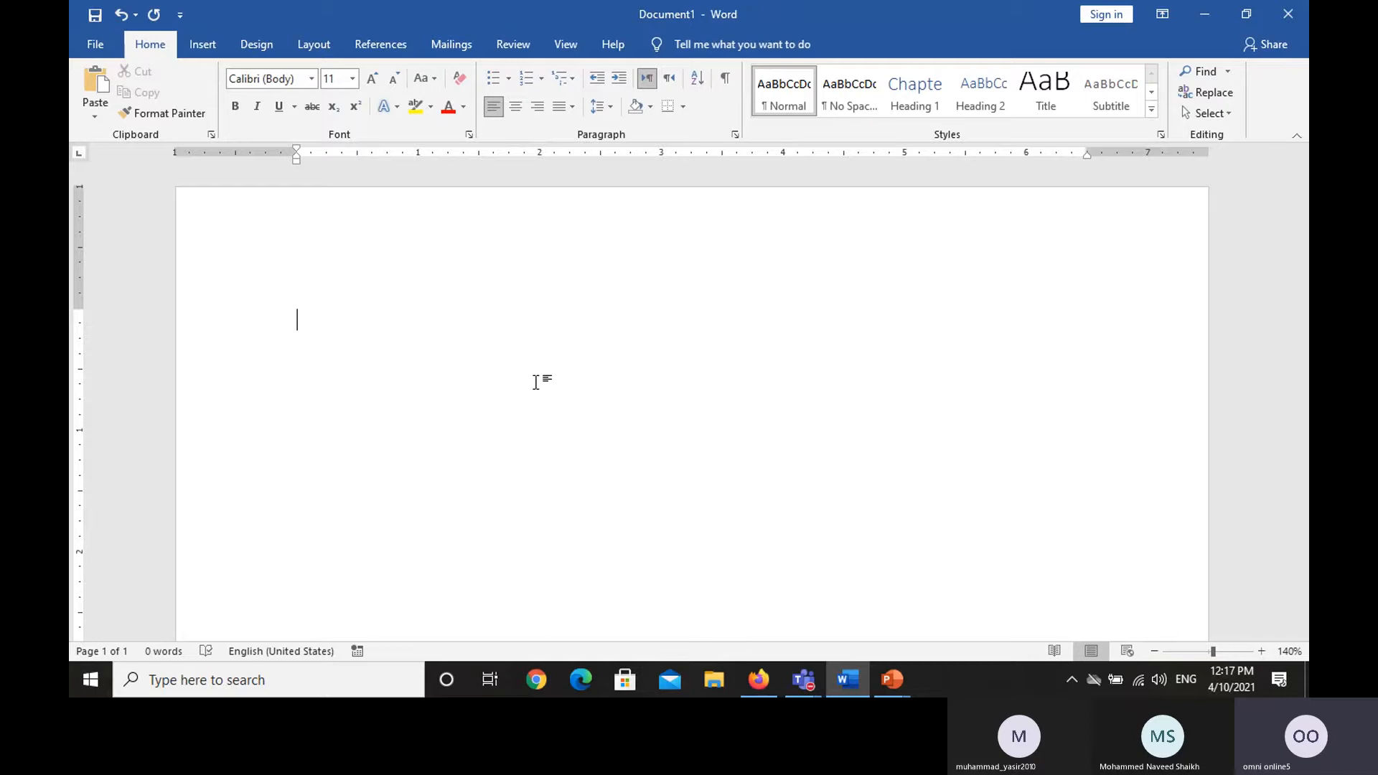
text(=rand())
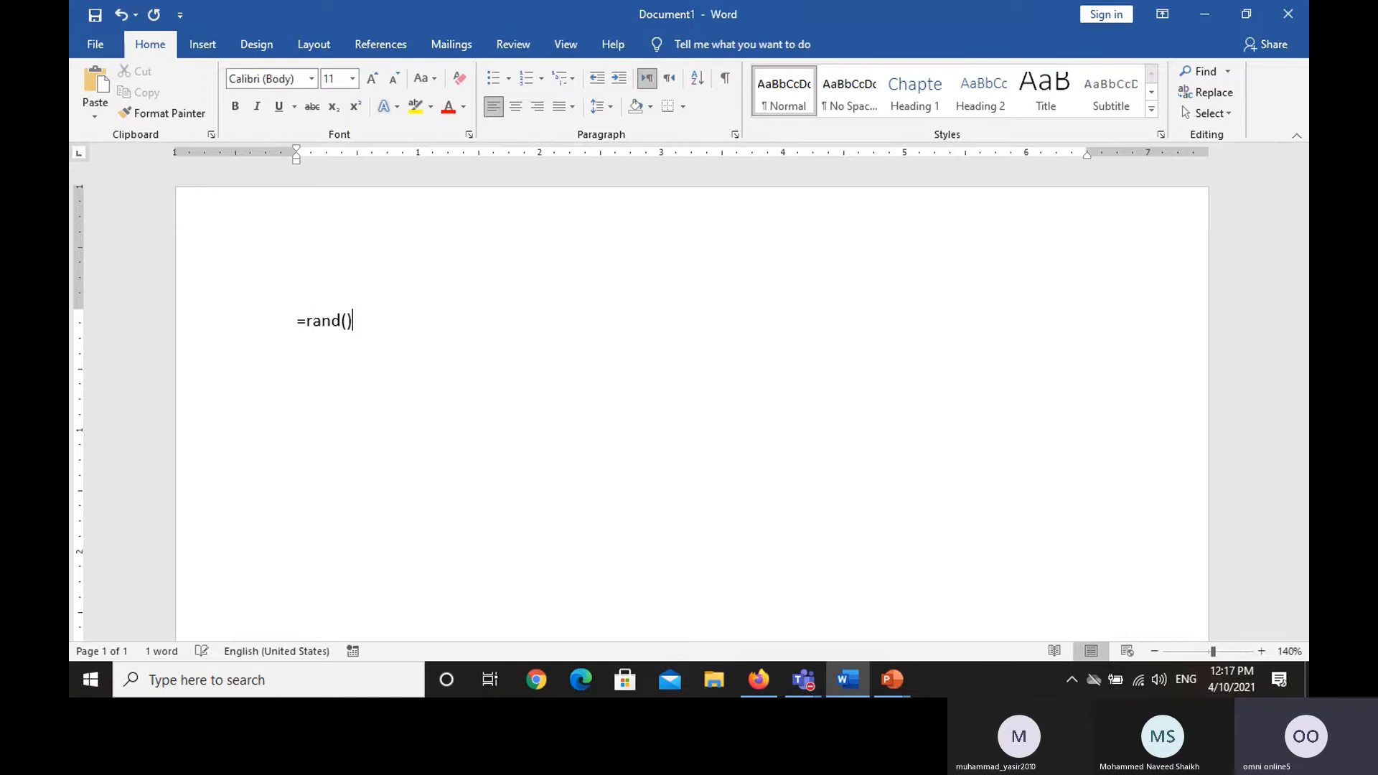
key(Return)
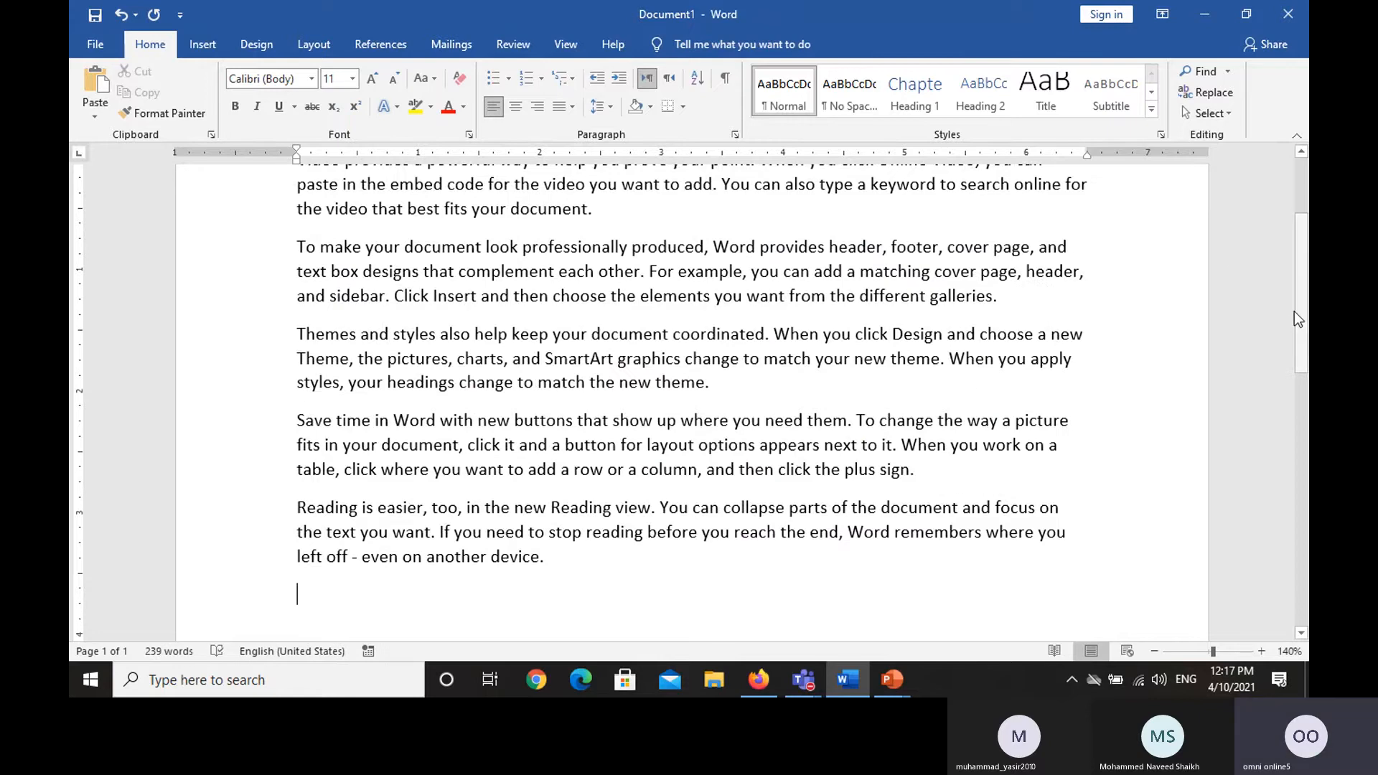
drag(1297, 312, 1298, 259)
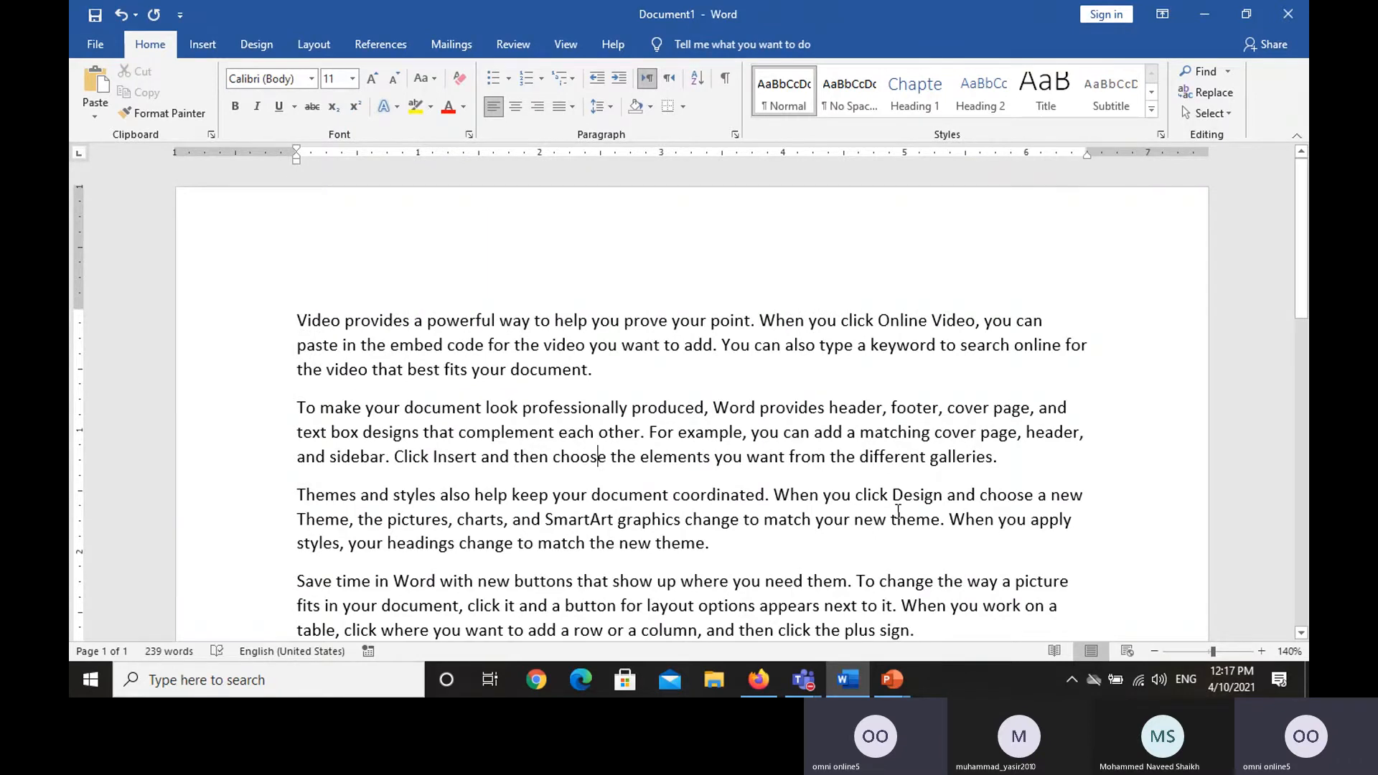
Step: Switch to the Teams meeting, admit the participant waiting in the lobby, and minimize the meeting windows to return to the document
mouse_move(803, 679)
click(790, 622)
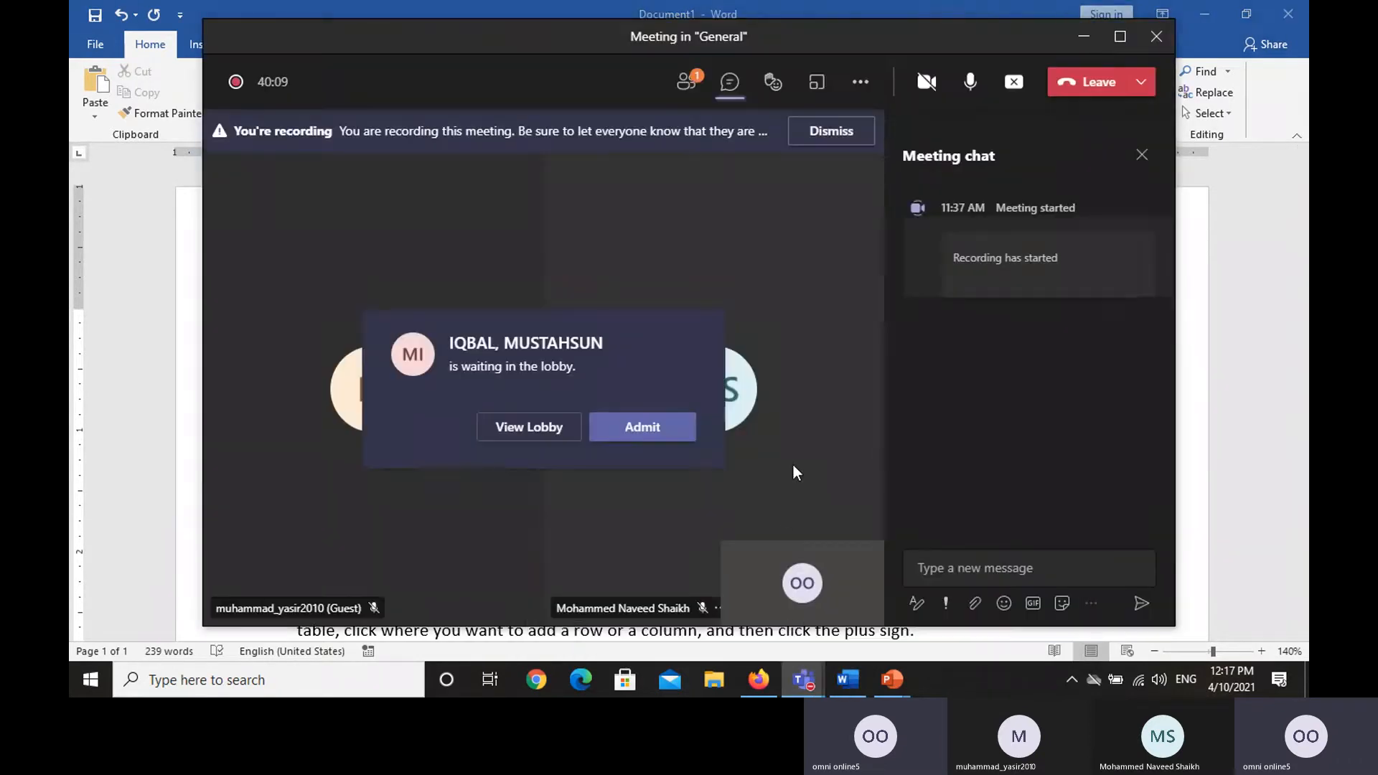
click(682, 433)
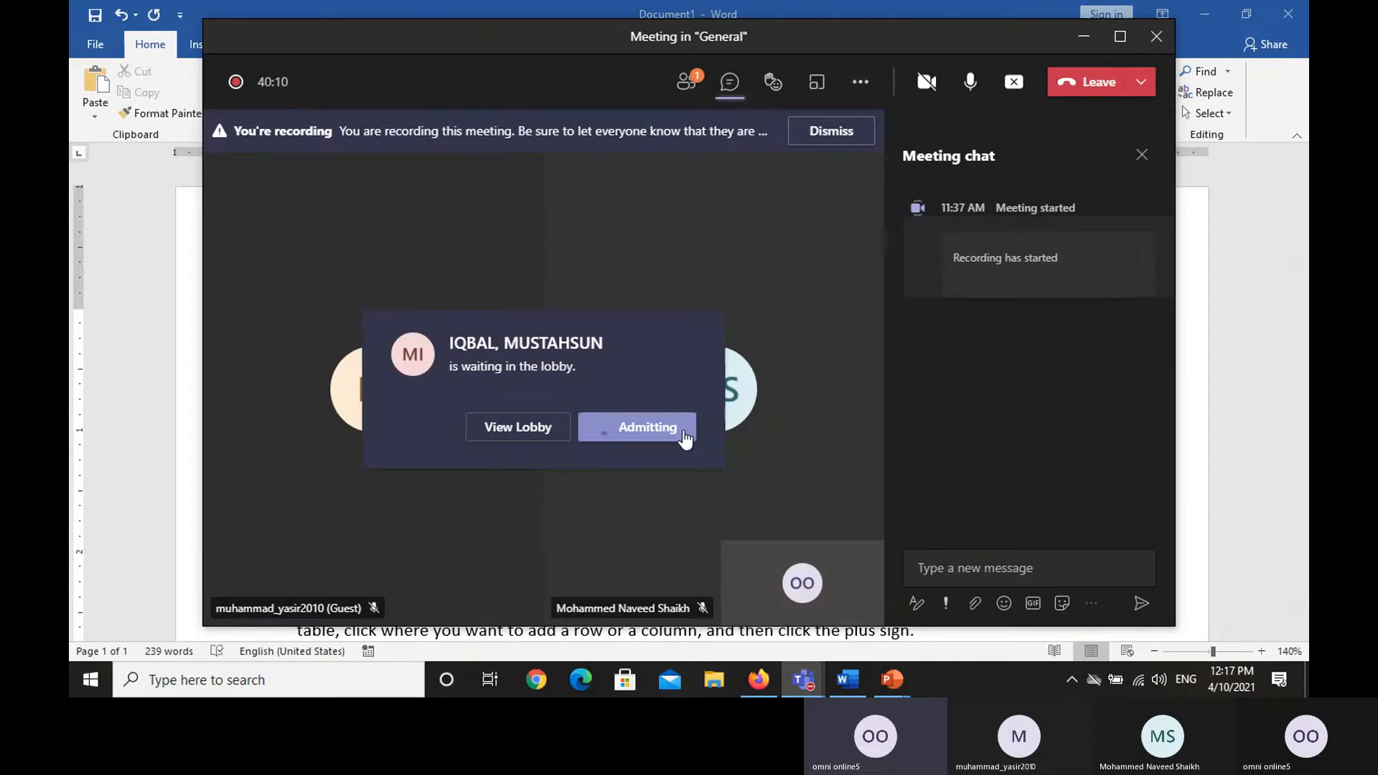
click(1085, 40)
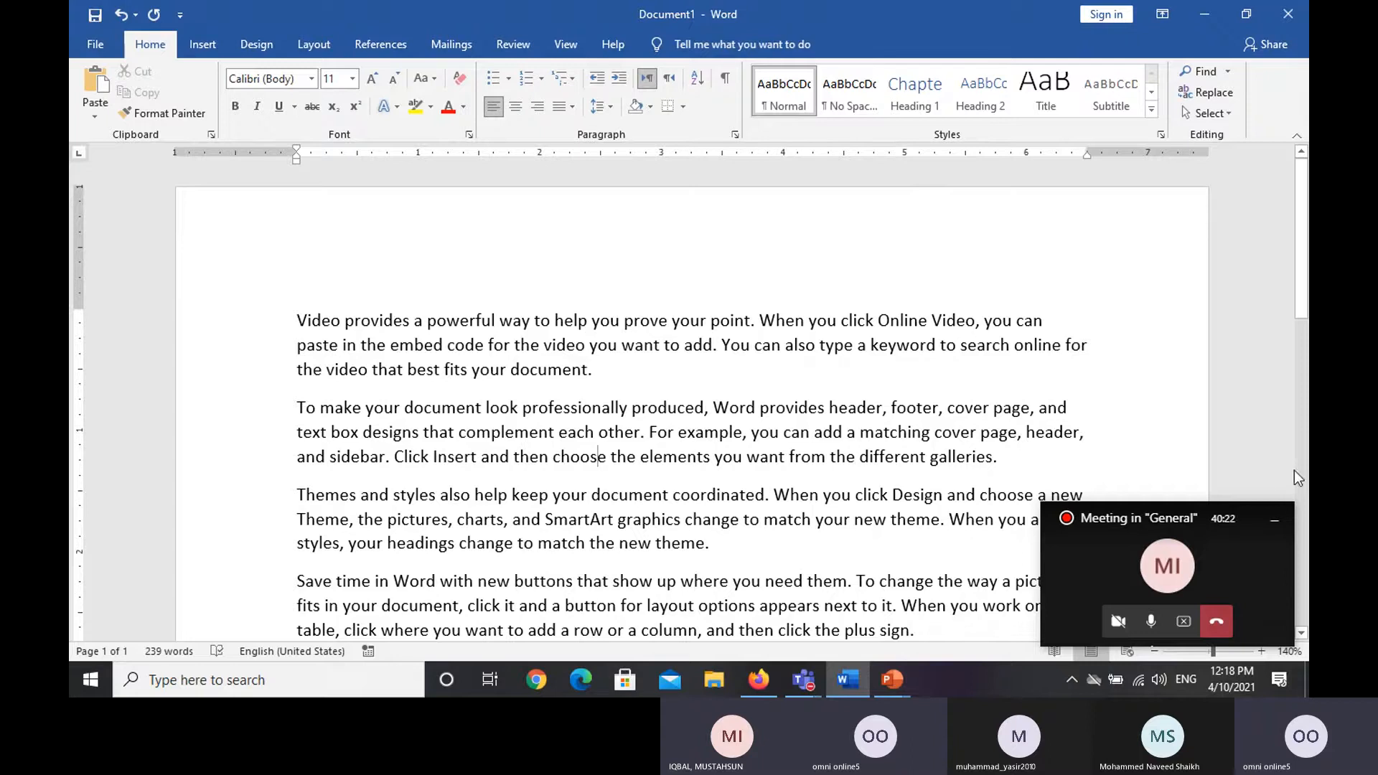
click(1276, 518)
click(1277, 519)
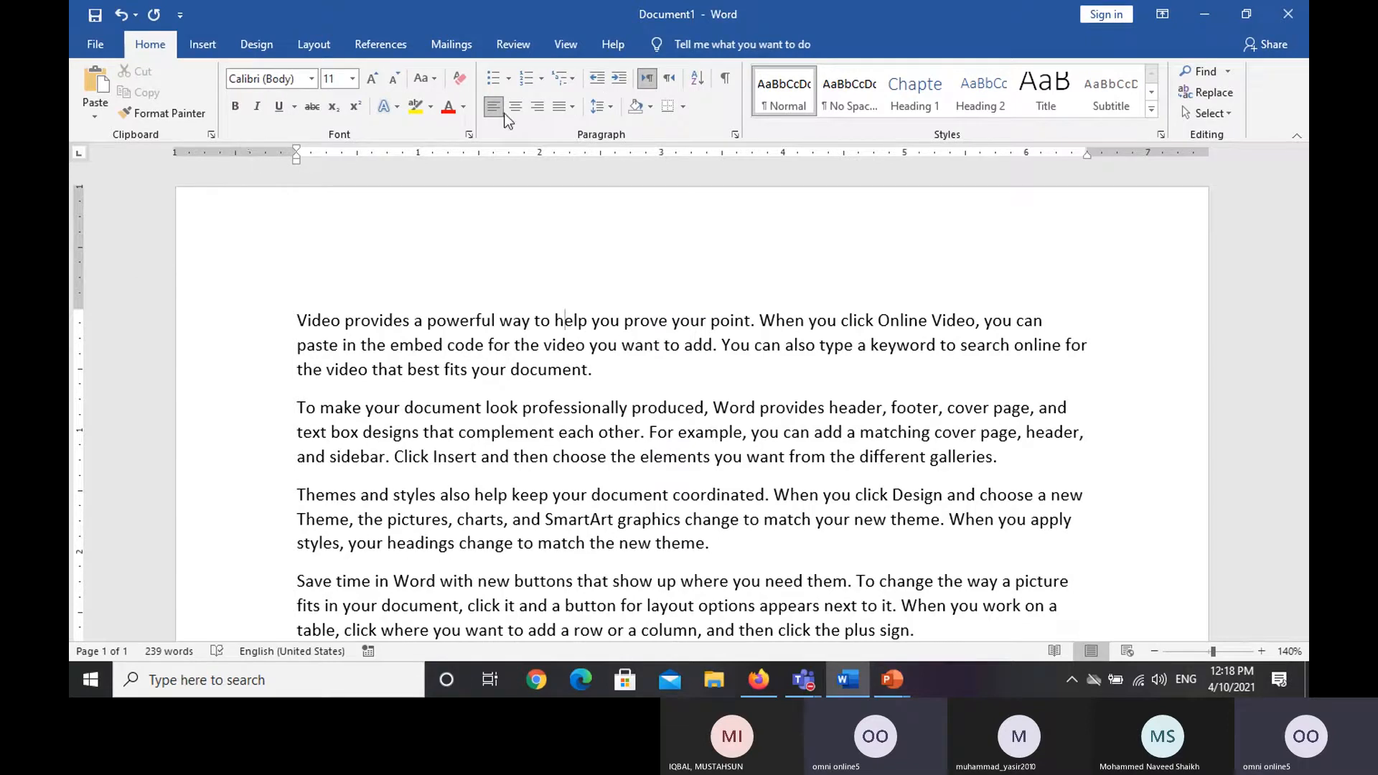
Step: Increase the indent of the "Video provides" paragraph by three levels and decrease it back to the margin
click(616, 80)
click(616, 81)
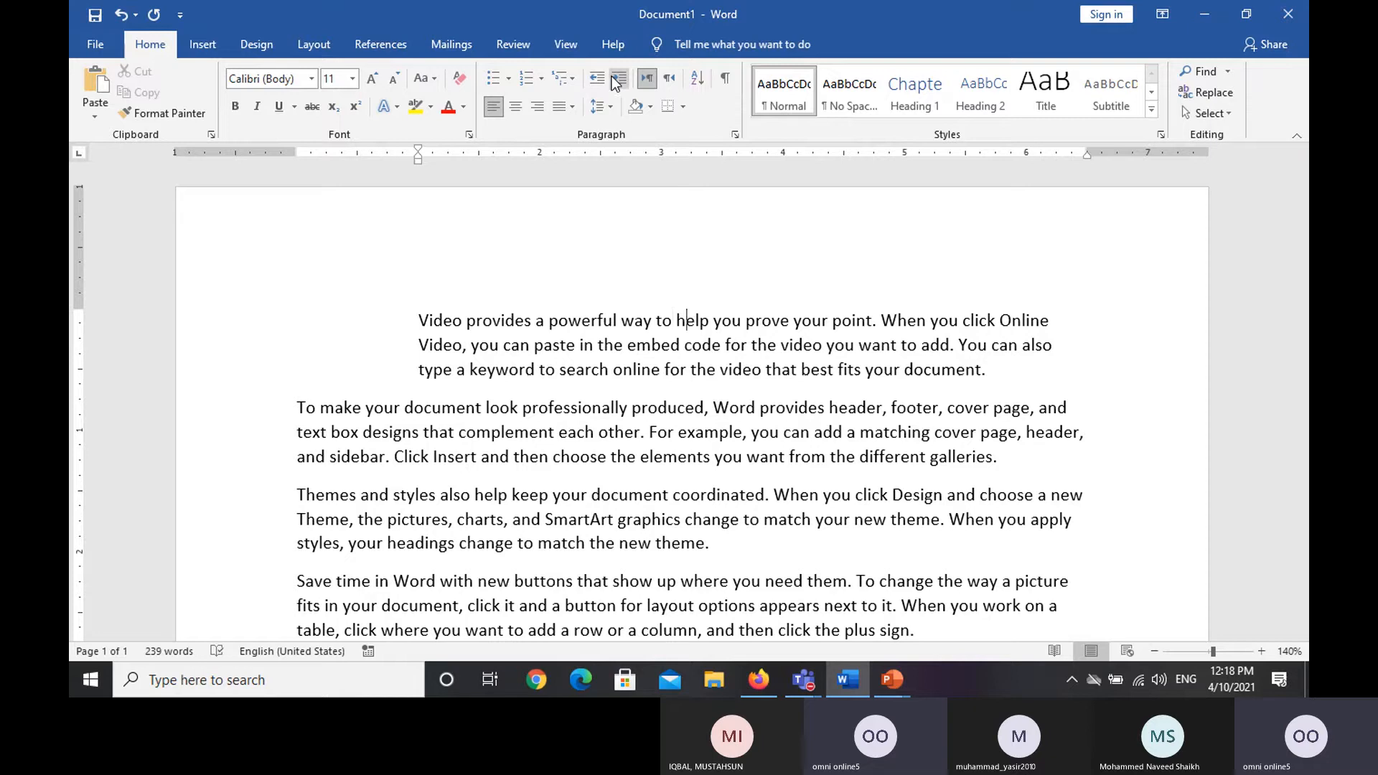
click(617, 80)
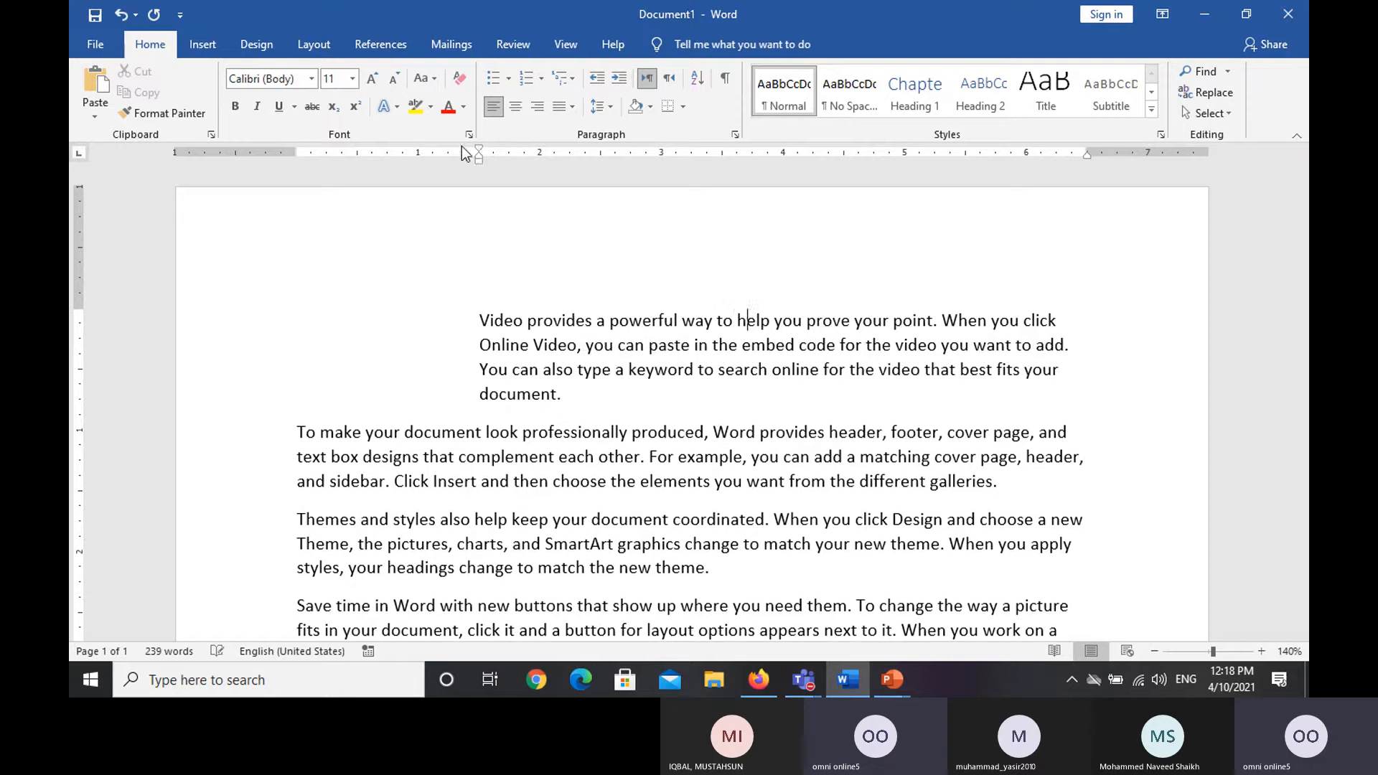
click(596, 80)
click(596, 81)
click(597, 81)
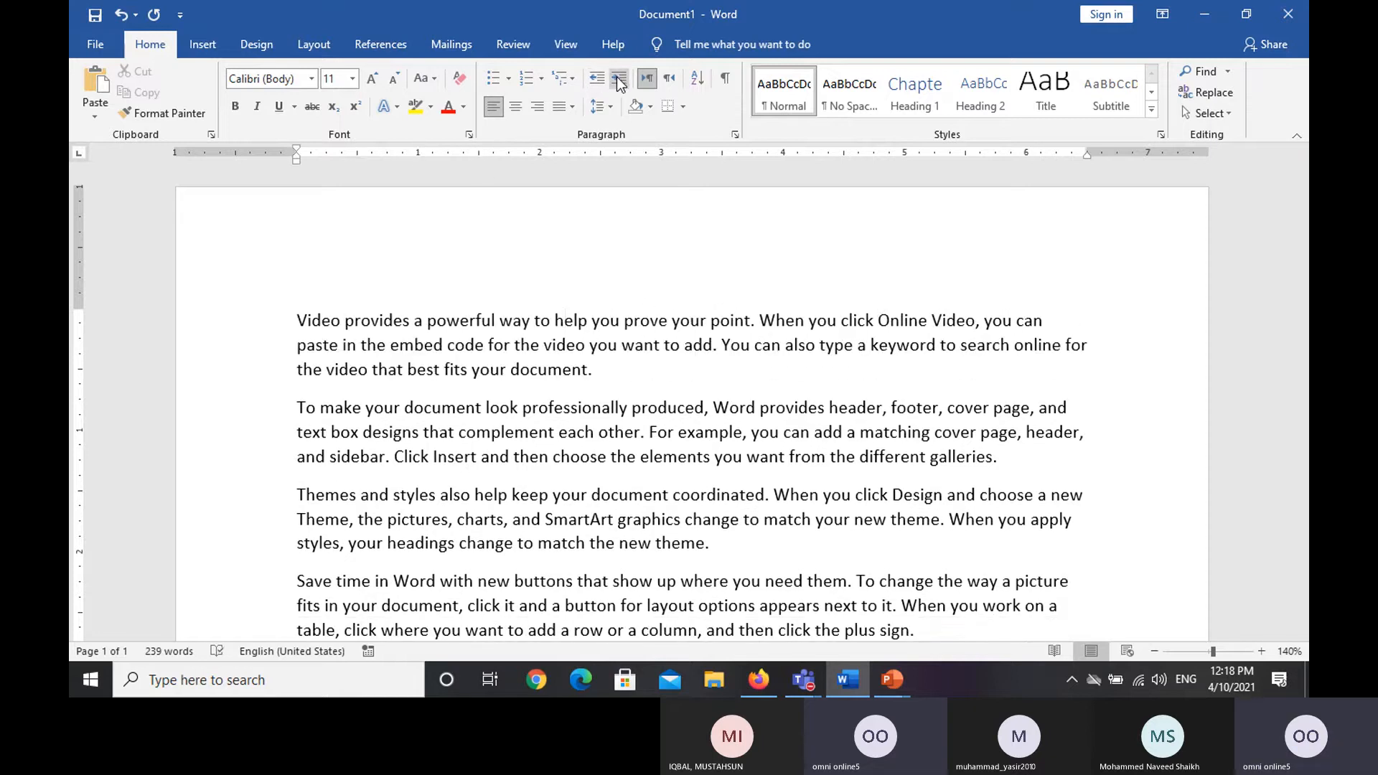
Step: Indent the first paragraph one level and the second paragraph two levels, and return both to the margin
click(617, 80)
click(503, 431)
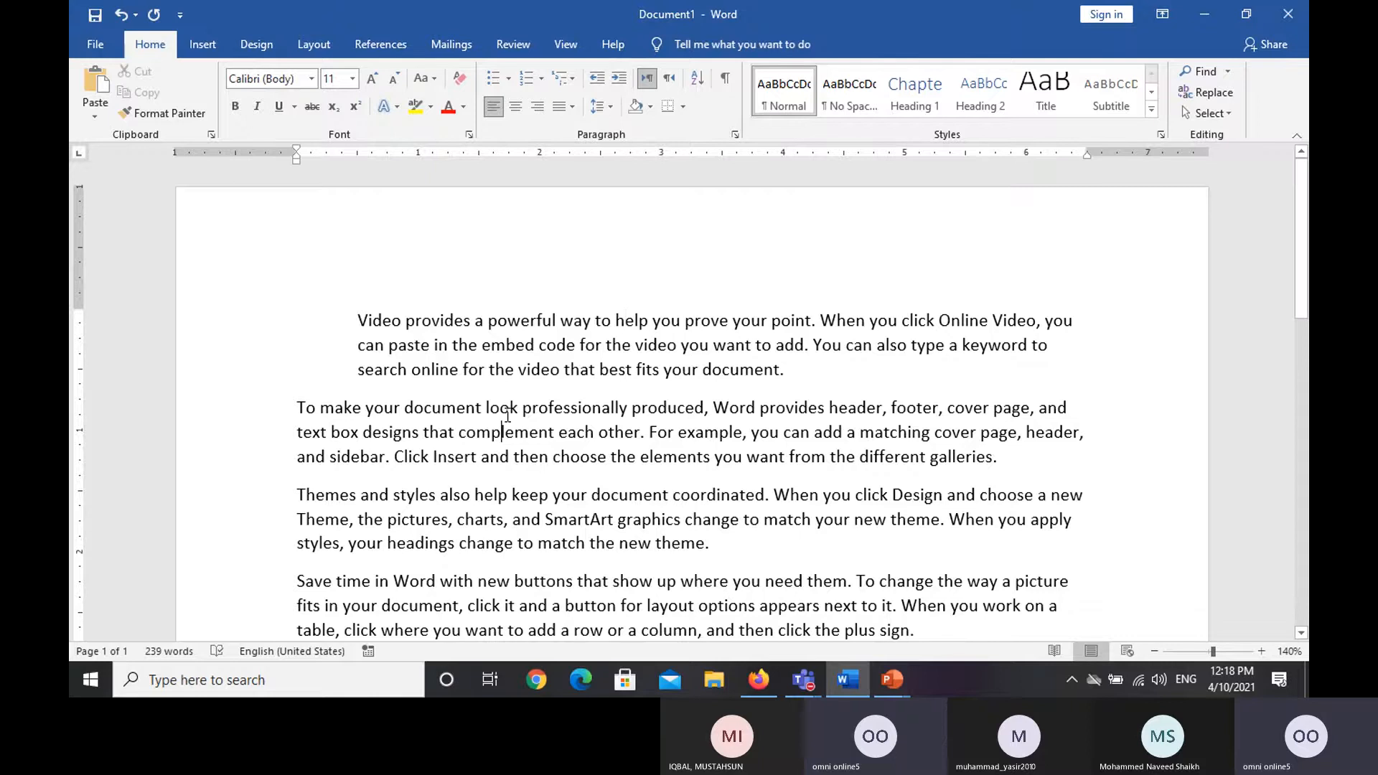
click(617, 78)
click(617, 78)
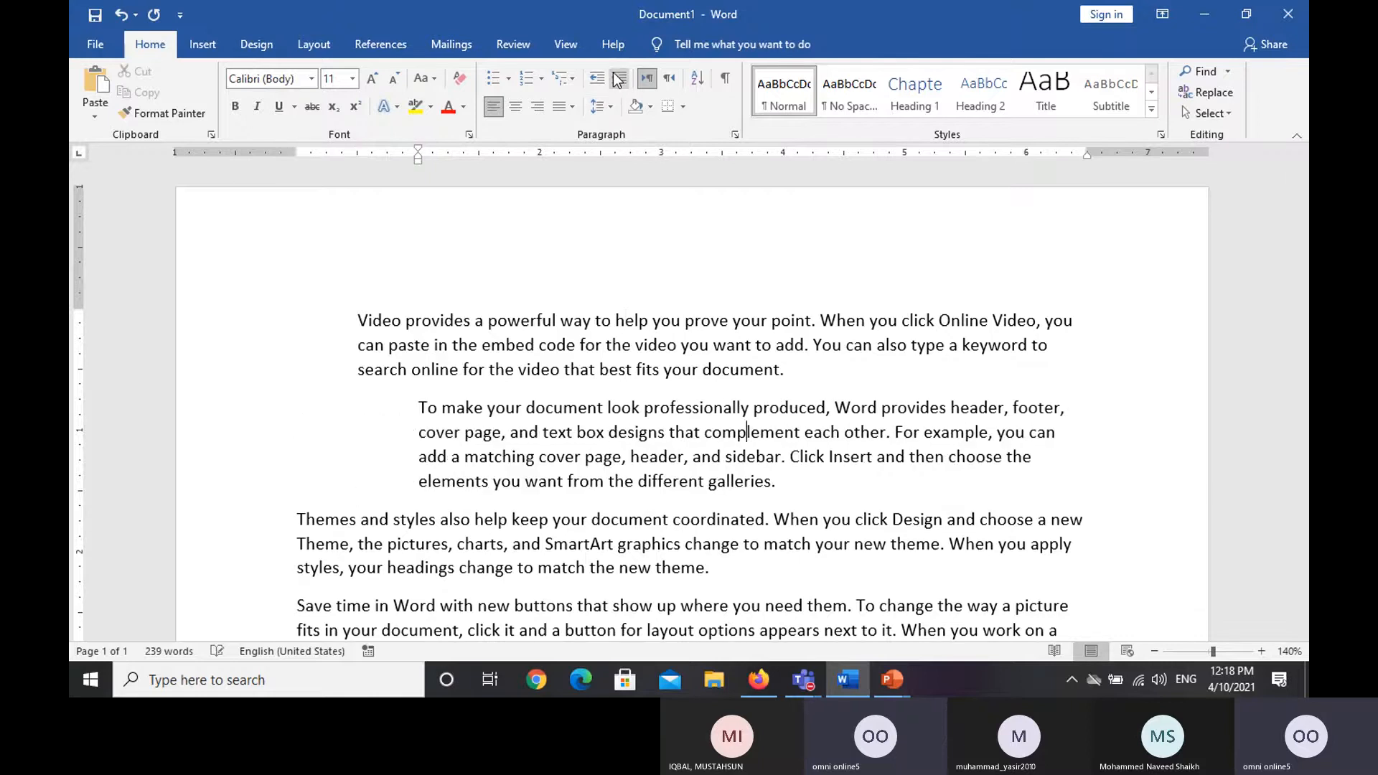
click(595, 80)
click(595, 80)
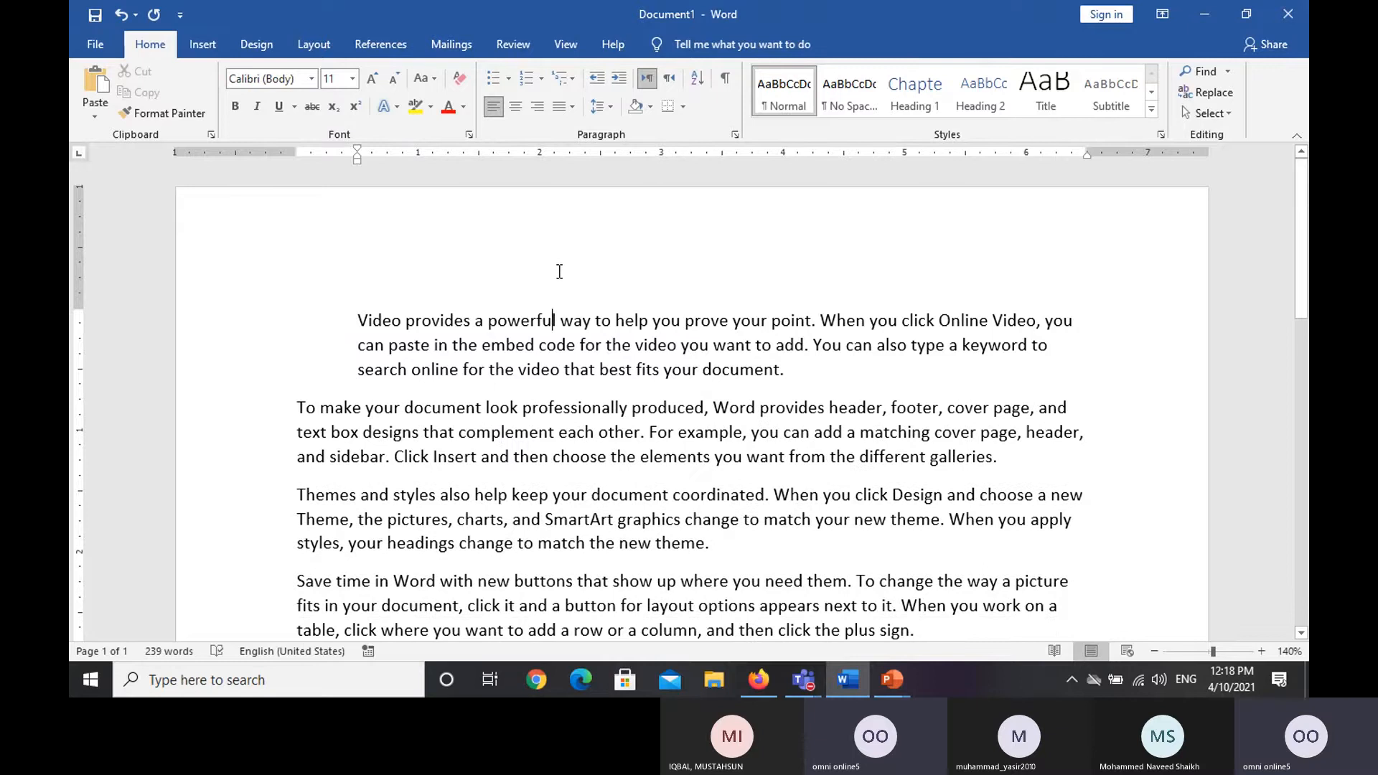
click(597, 79)
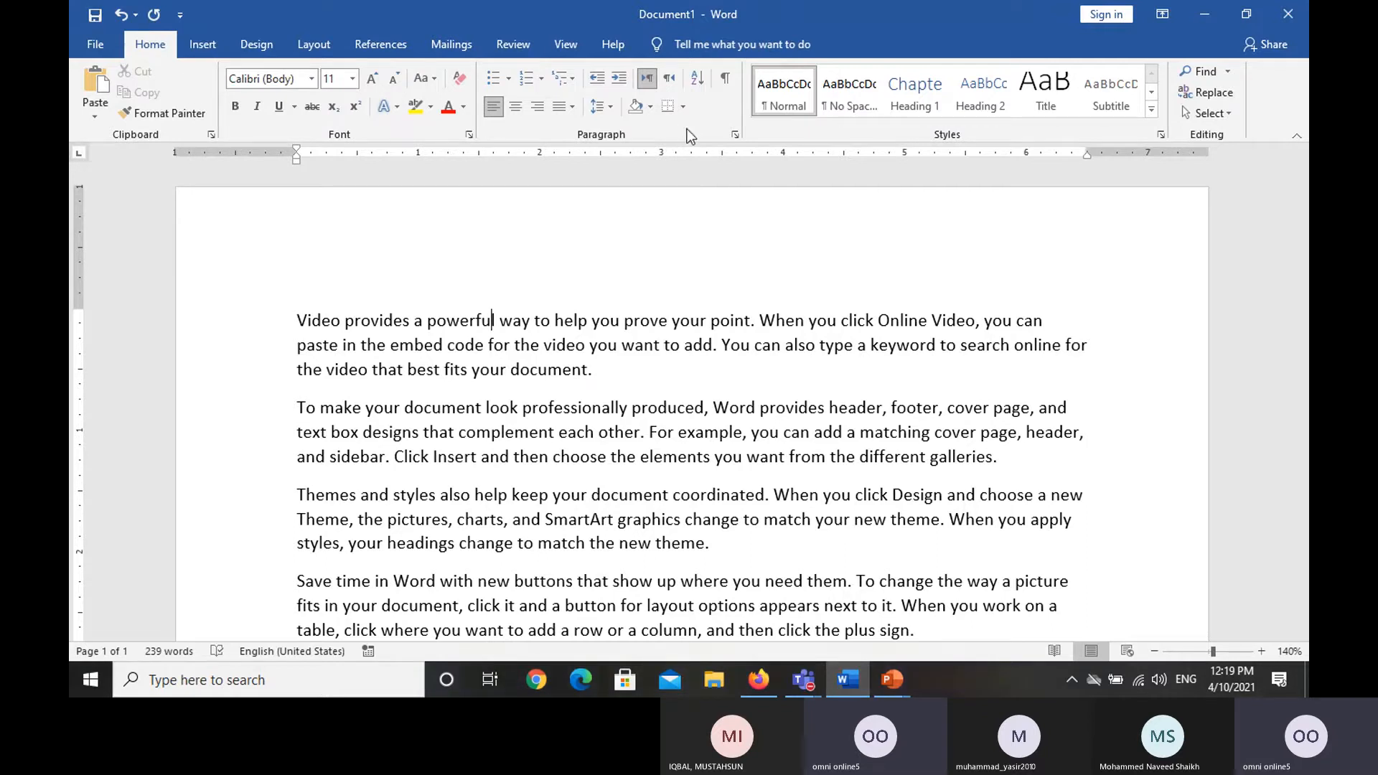
Step: Review the font, size and effects settings in the Font dialog
click(471, 136)
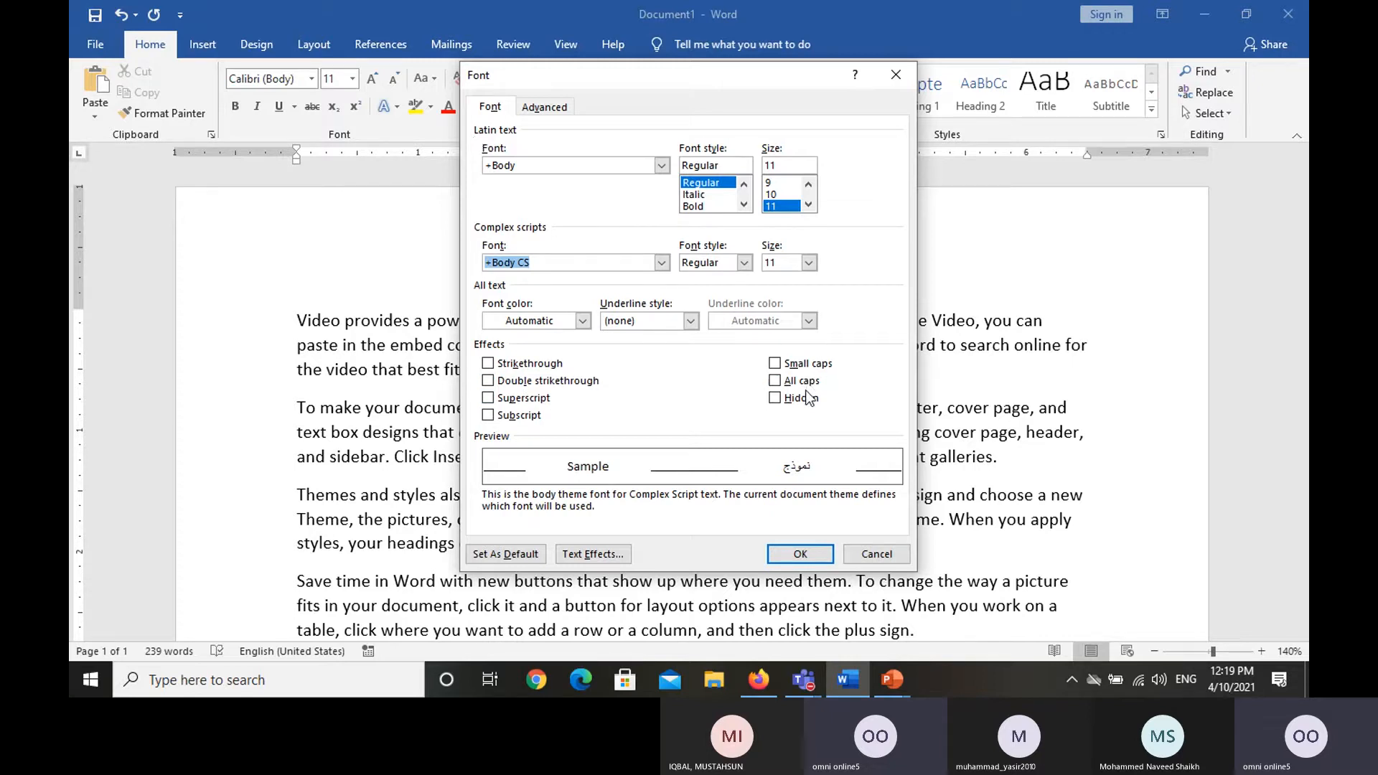
click(805, 547)
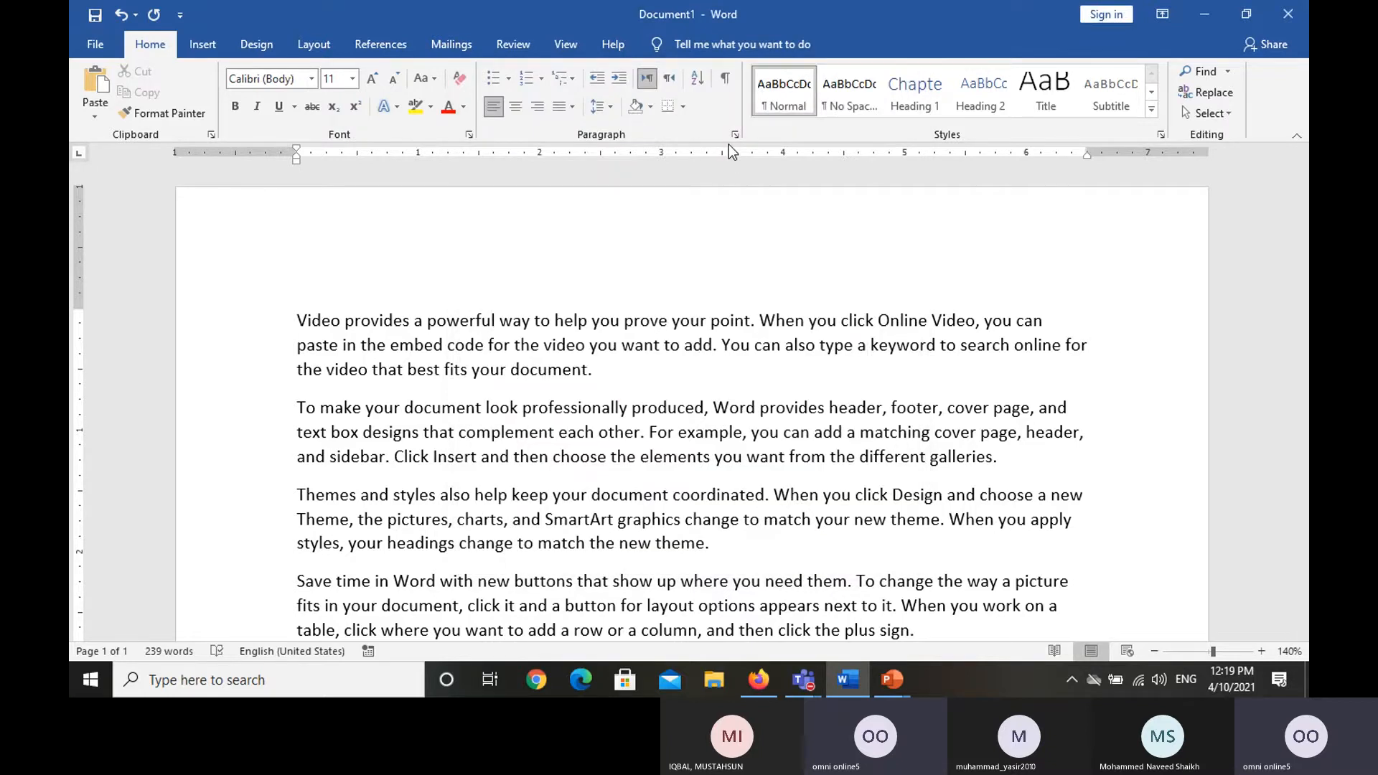
Step: Give the "Video provides" paragraph a 0.5" first-line indent and recheck its paragraph settings
click(731, 137)
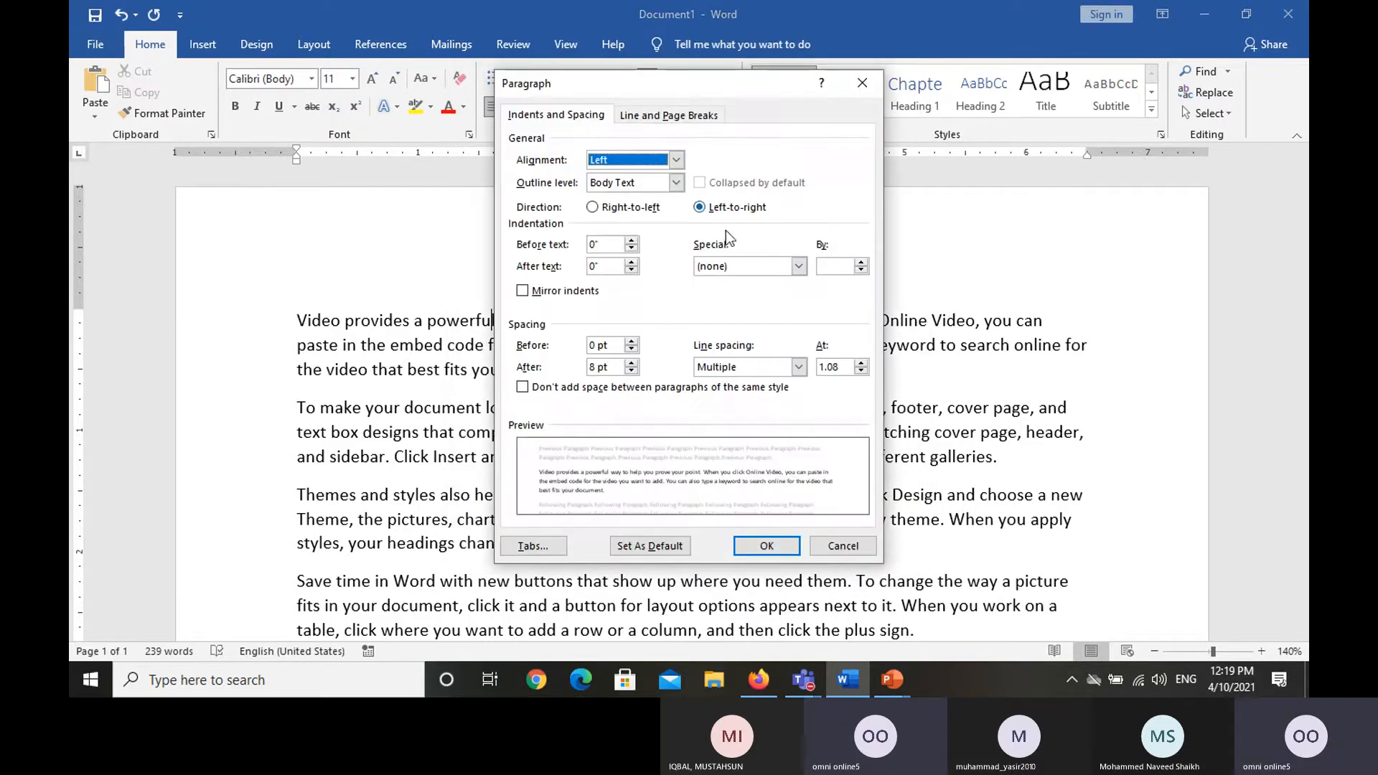
click(734, 268)
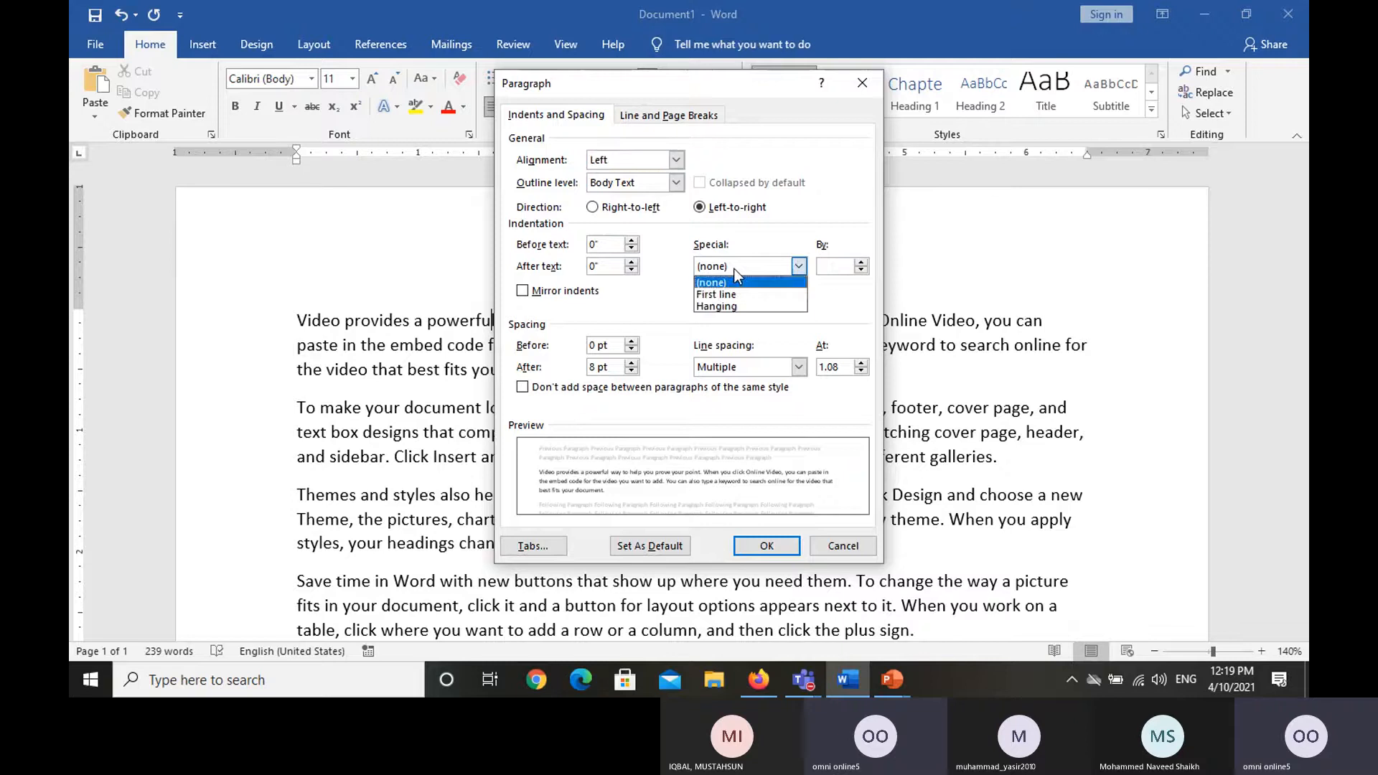
click(736, 295)
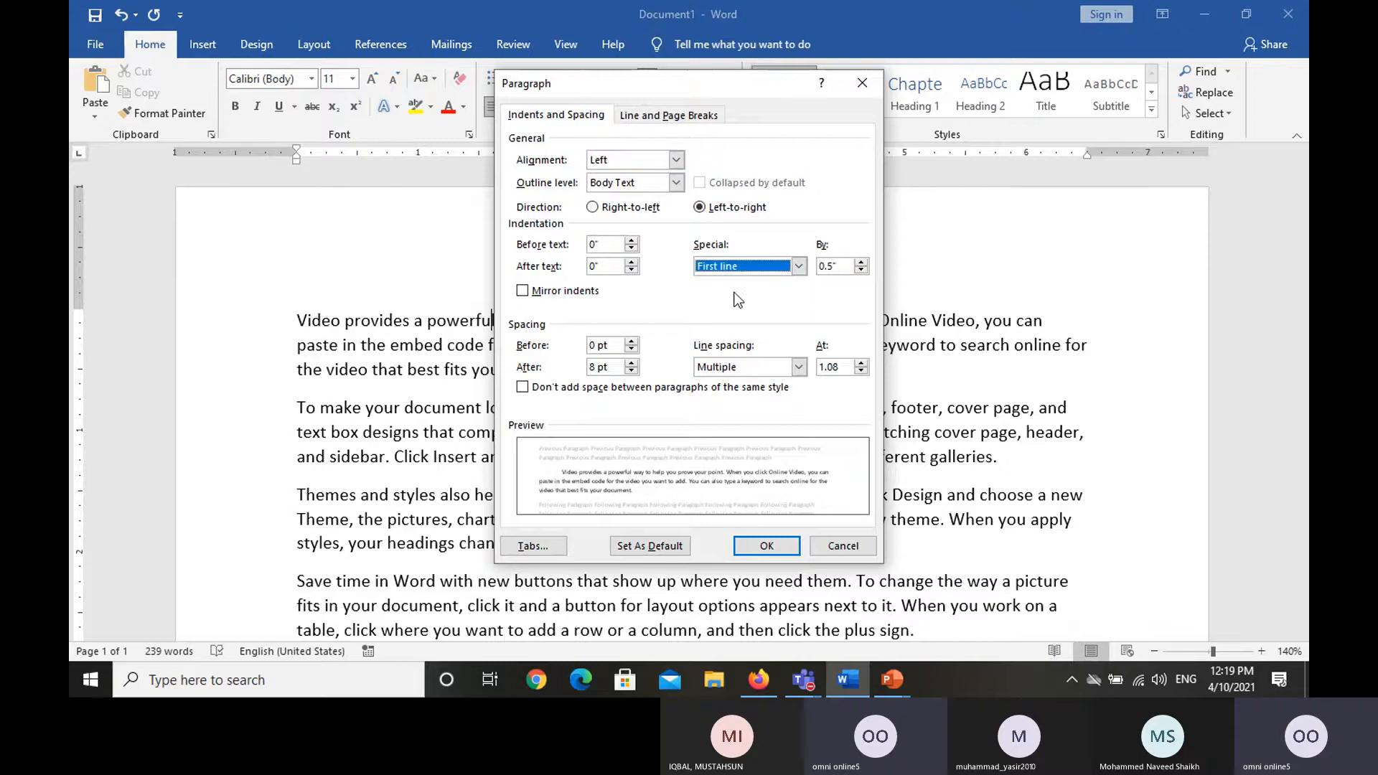
click(773, 541)
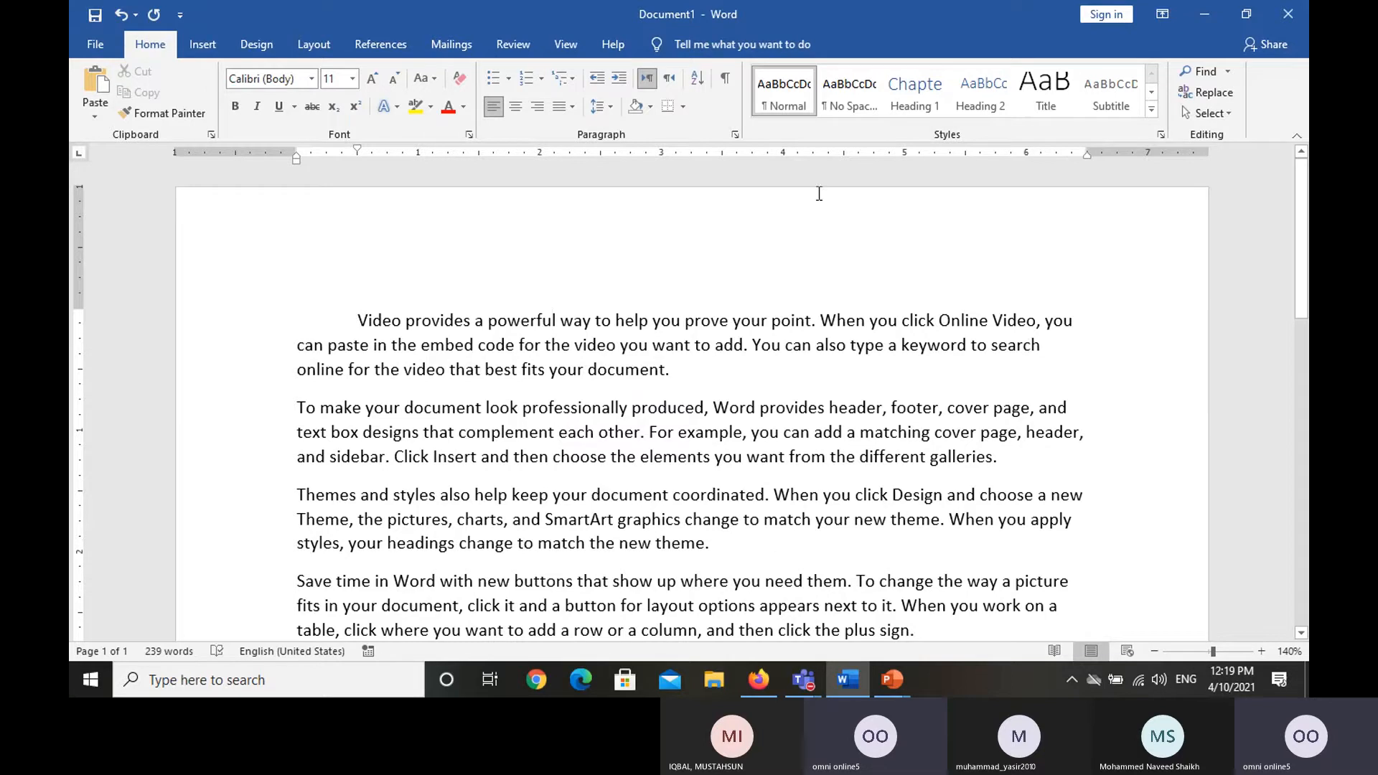
click(734, 136)
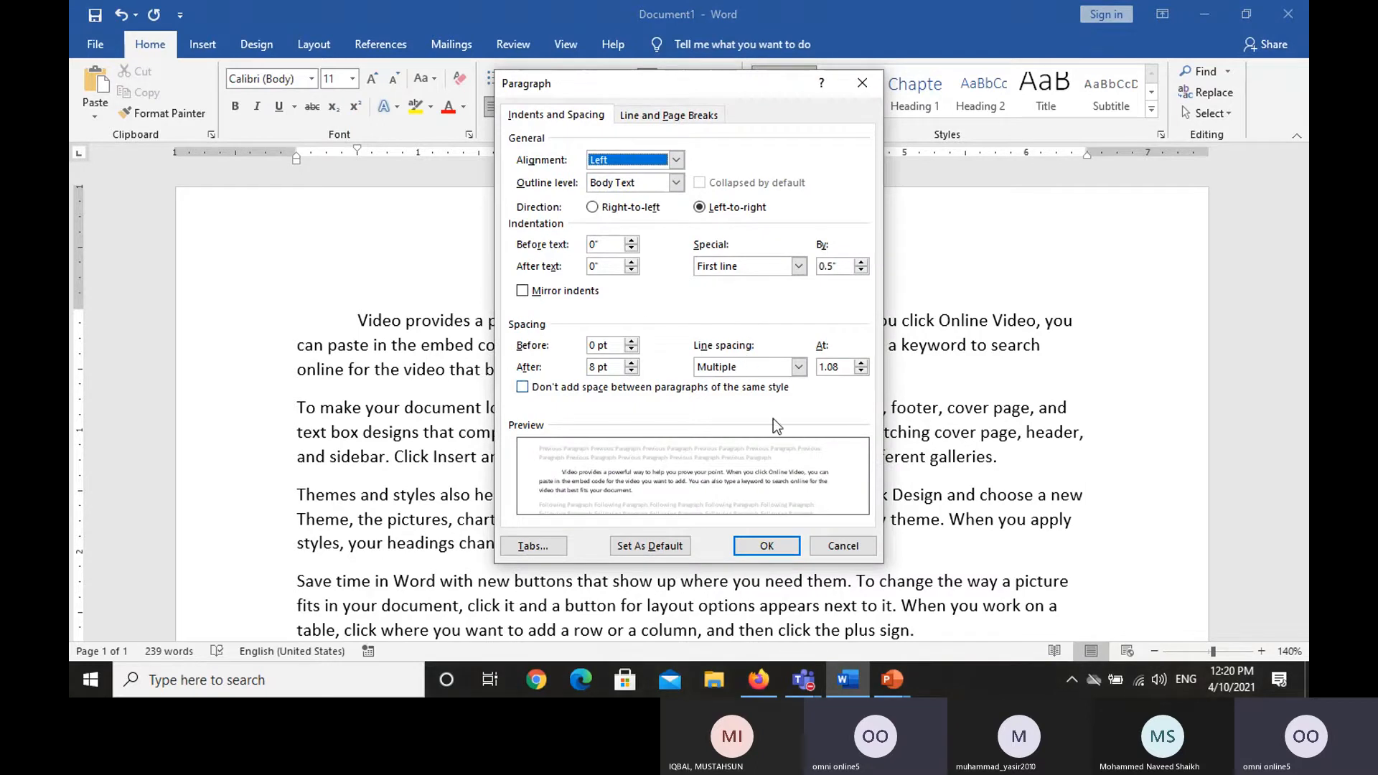
click(828, 552)
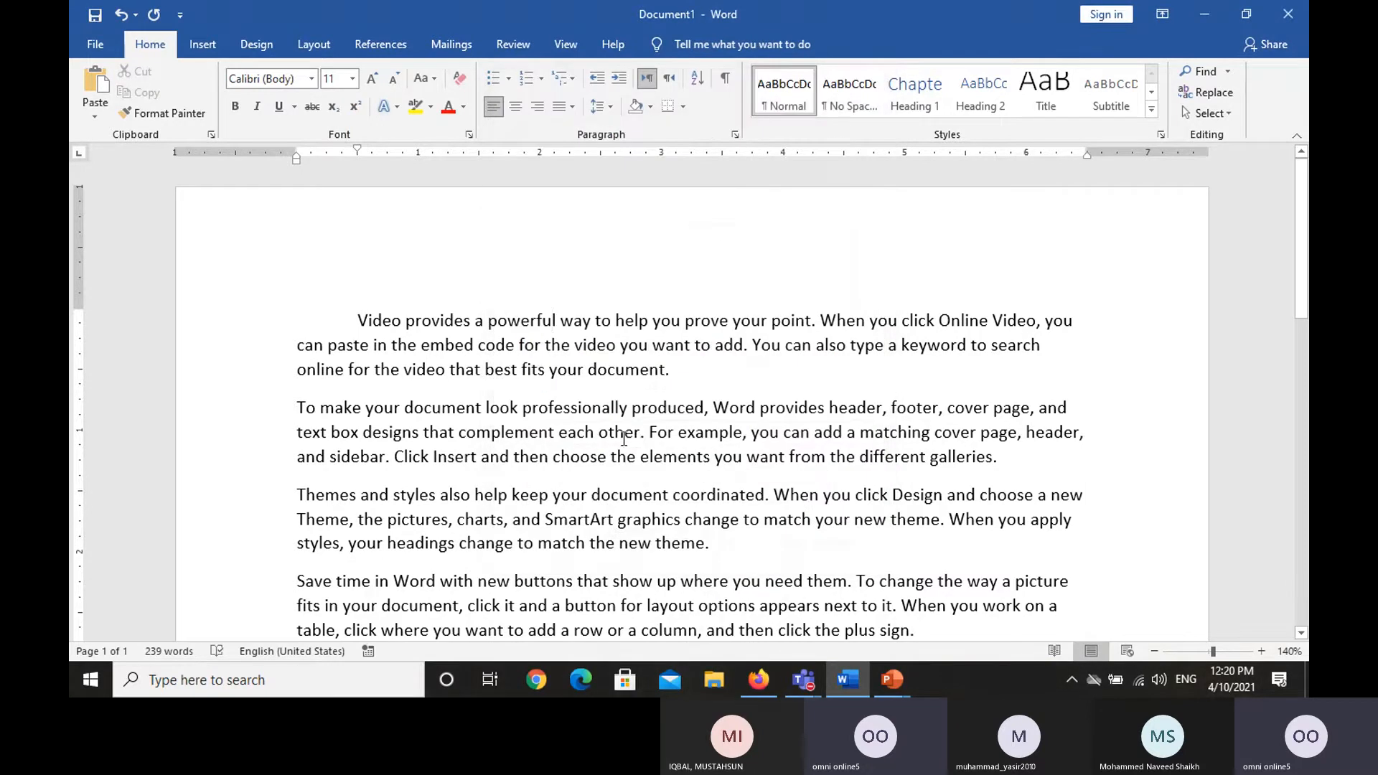
Step: Set the line spacing of the entire document text to Multiple at 5
key(ctrl+a)
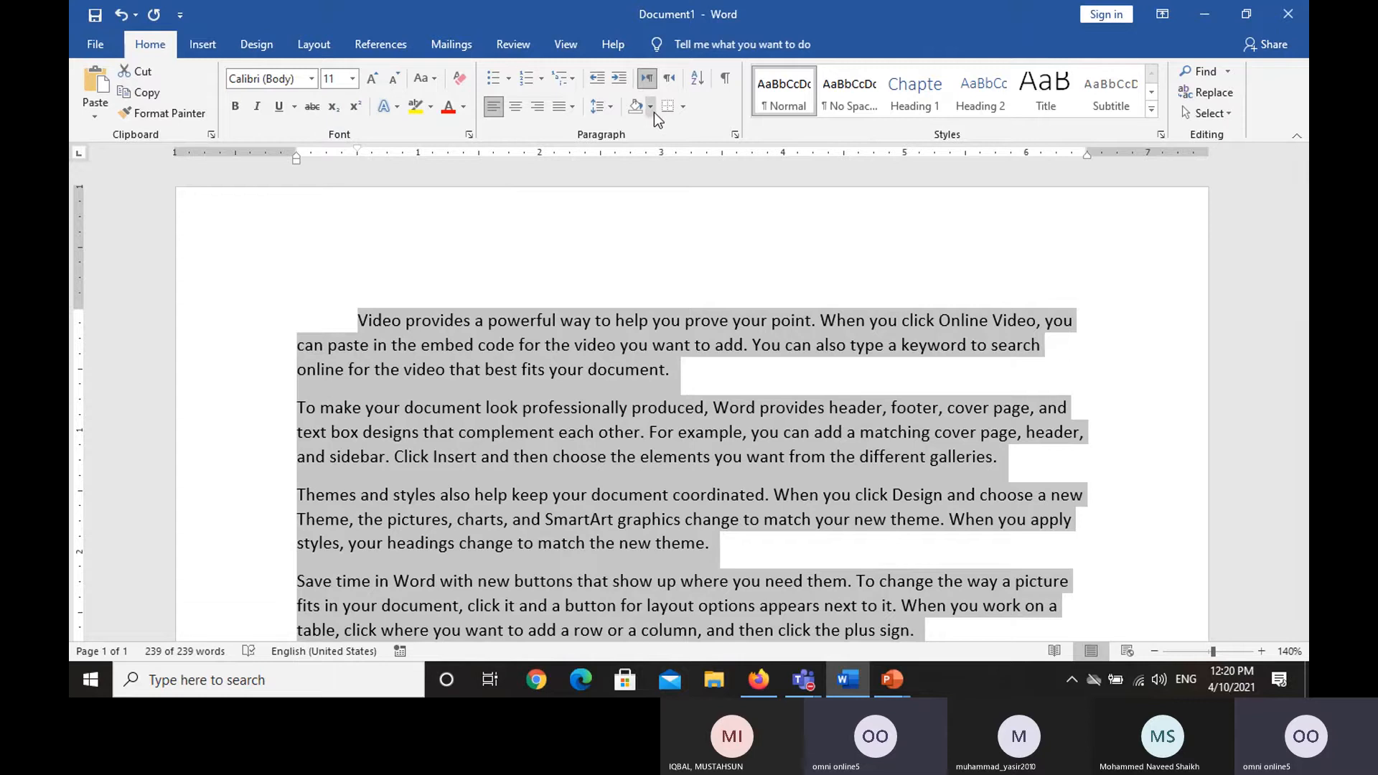
click(609, 110)
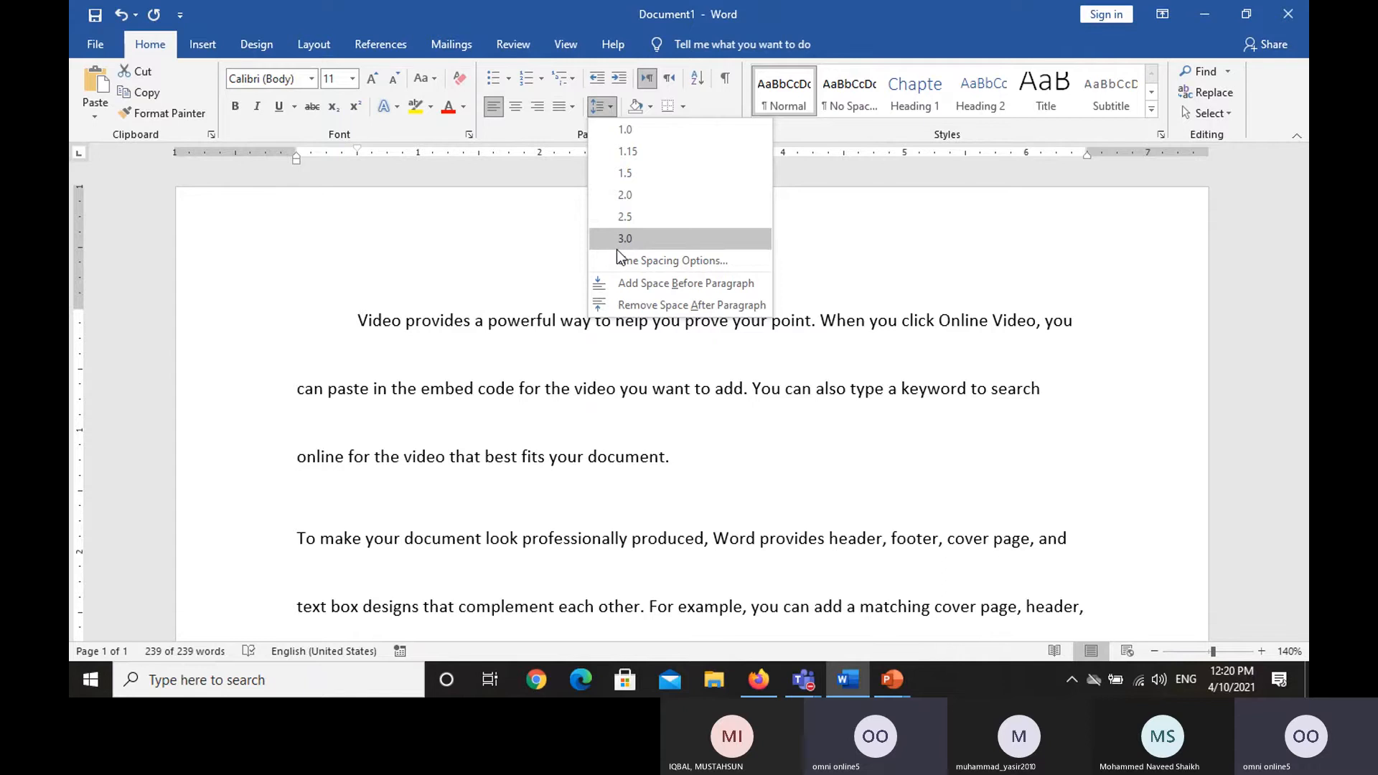
click(618, 262)
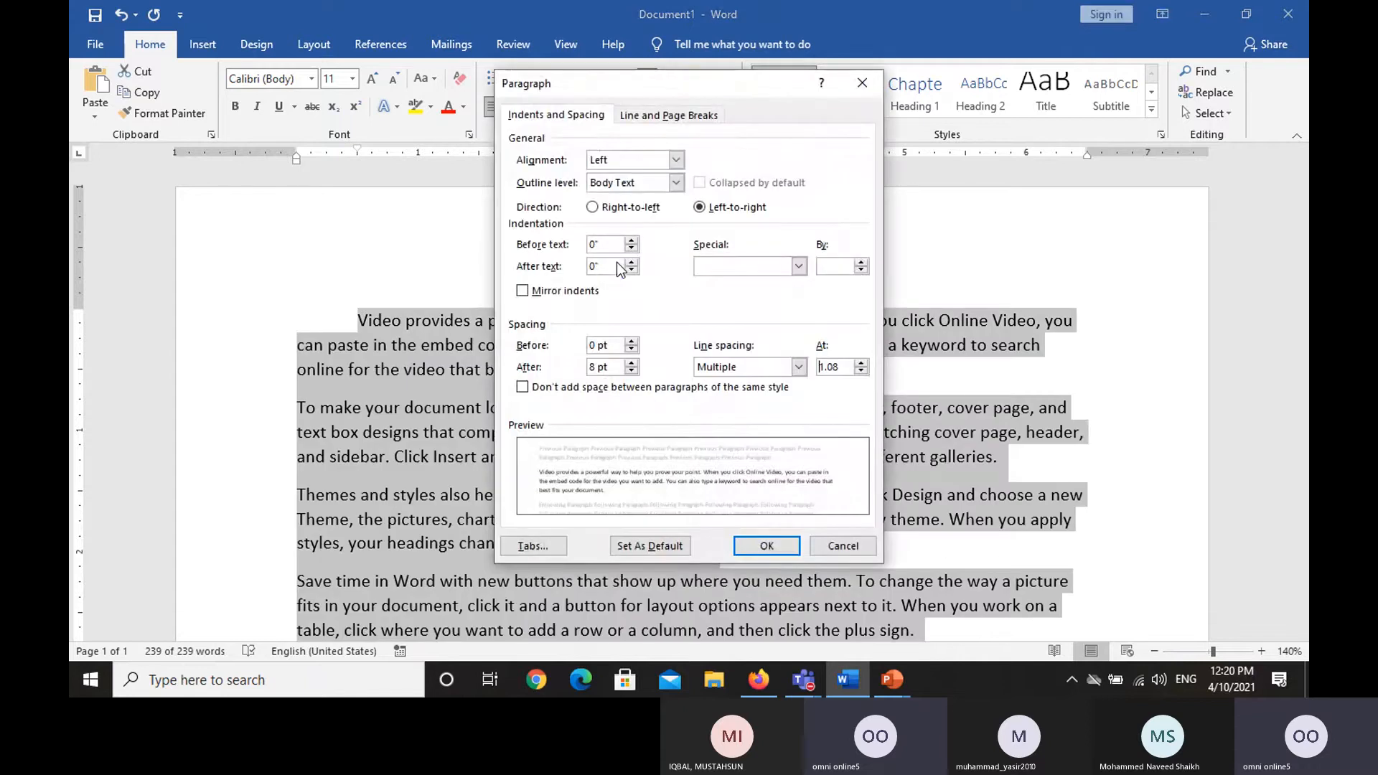
drag(847, 368, 789, 369)
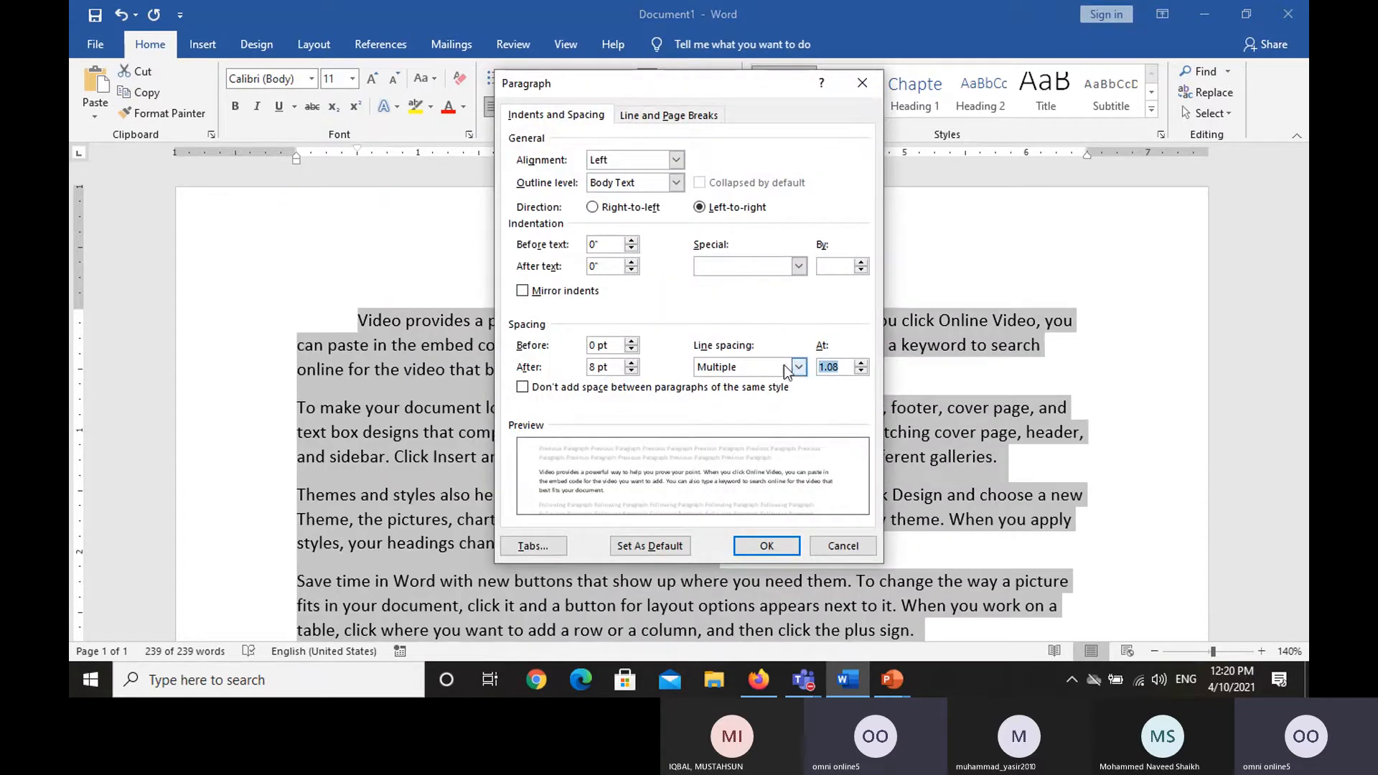
click(864, 364)
click(864, 364)
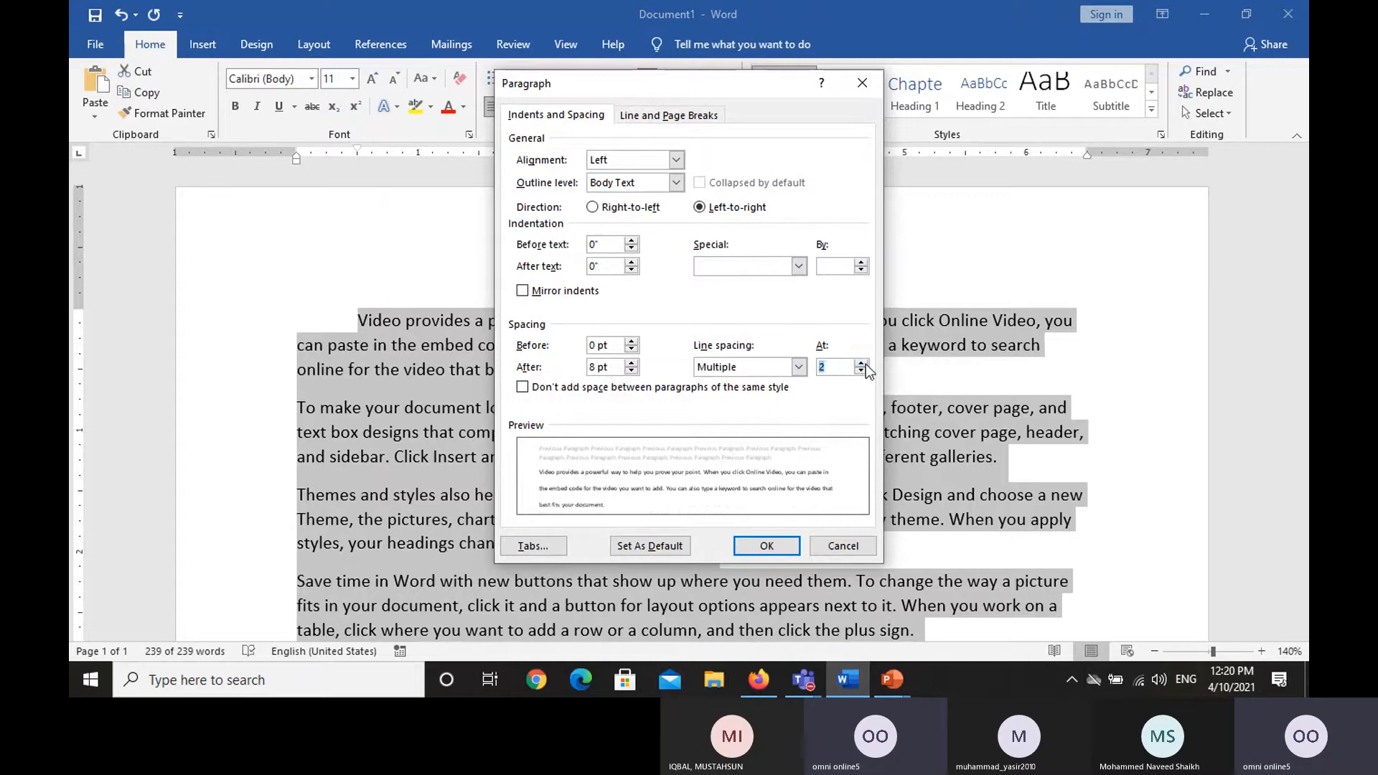
click(864, 364)
click(864, 364)
click(864, 364)
click(864, 364)
click(864, 364)
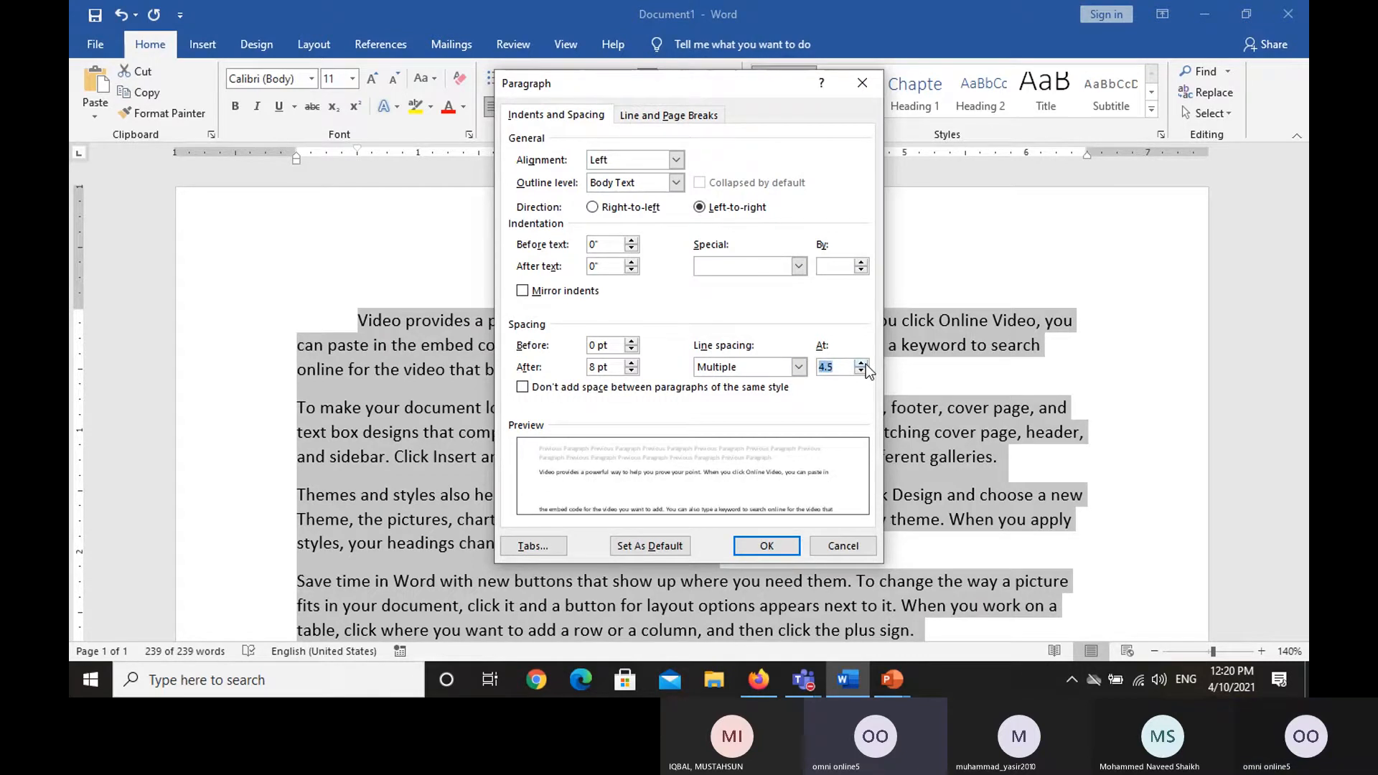
click(864, 364)
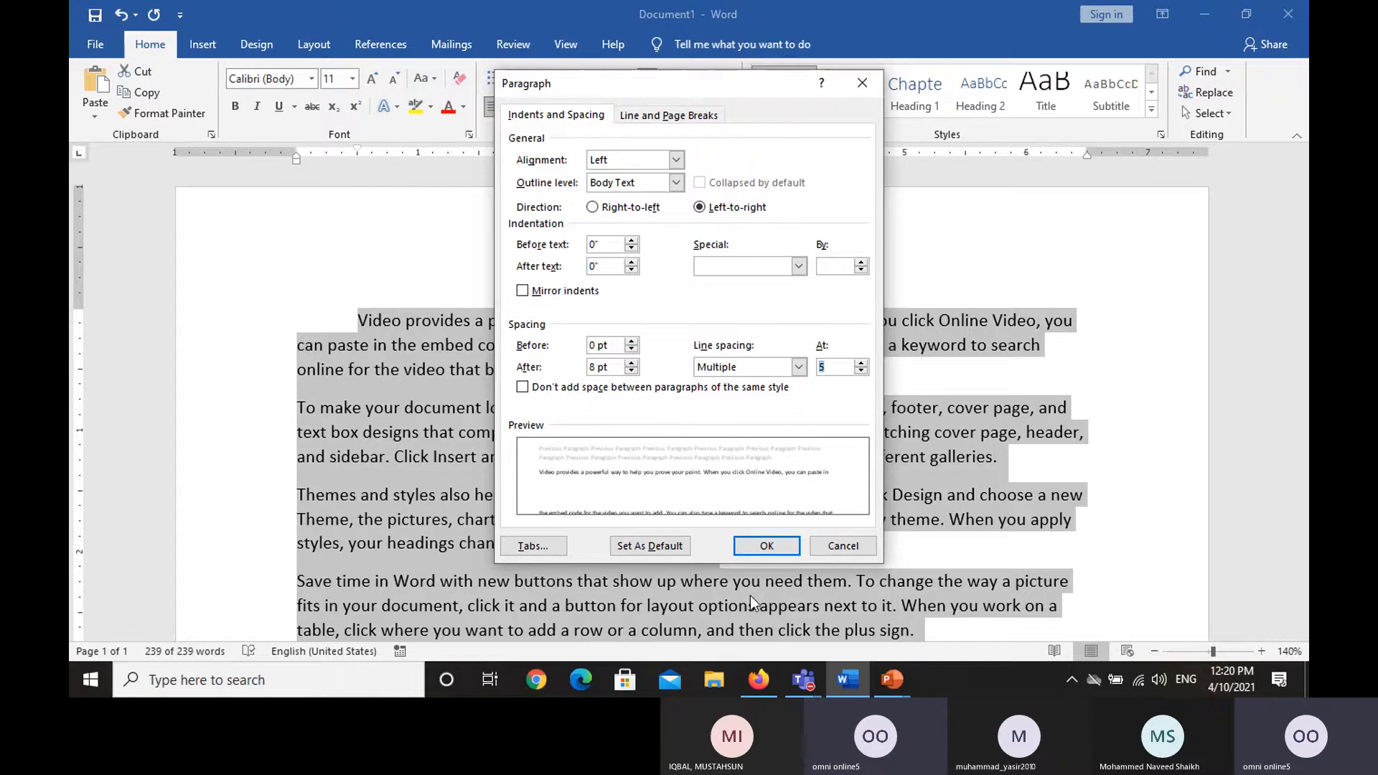
click(752, 554)
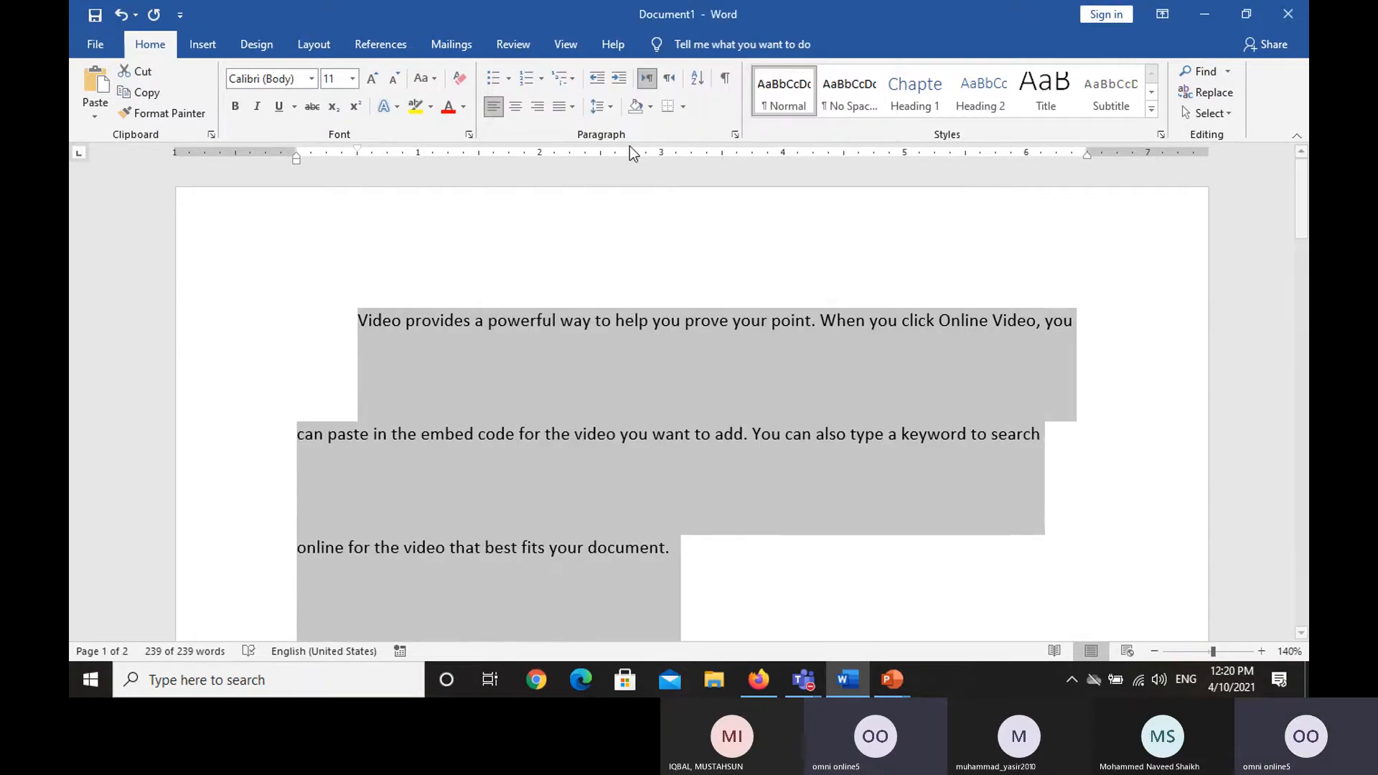
Step: Set the line spacing of the entire text to 1.15 and check it in the paragraph settings
click(613, 109)
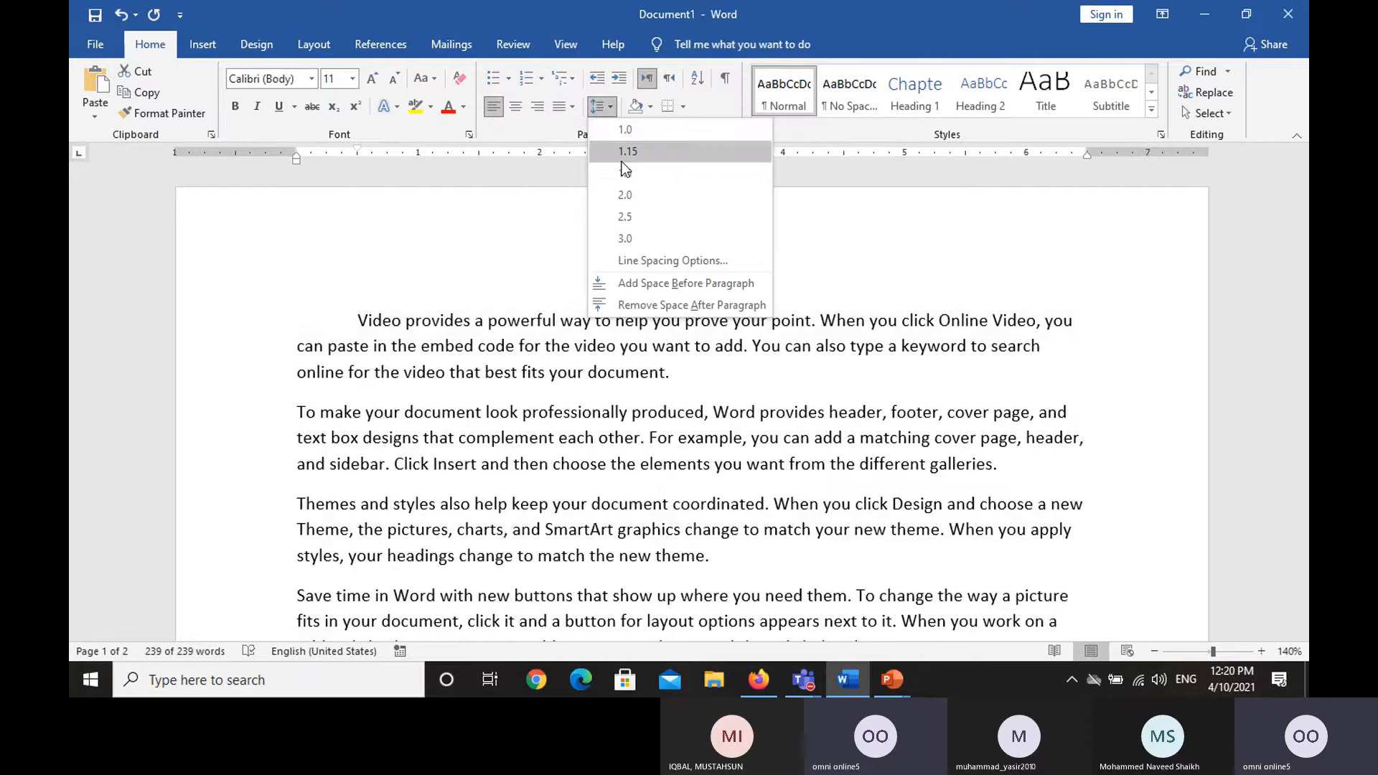
click(622, 159)
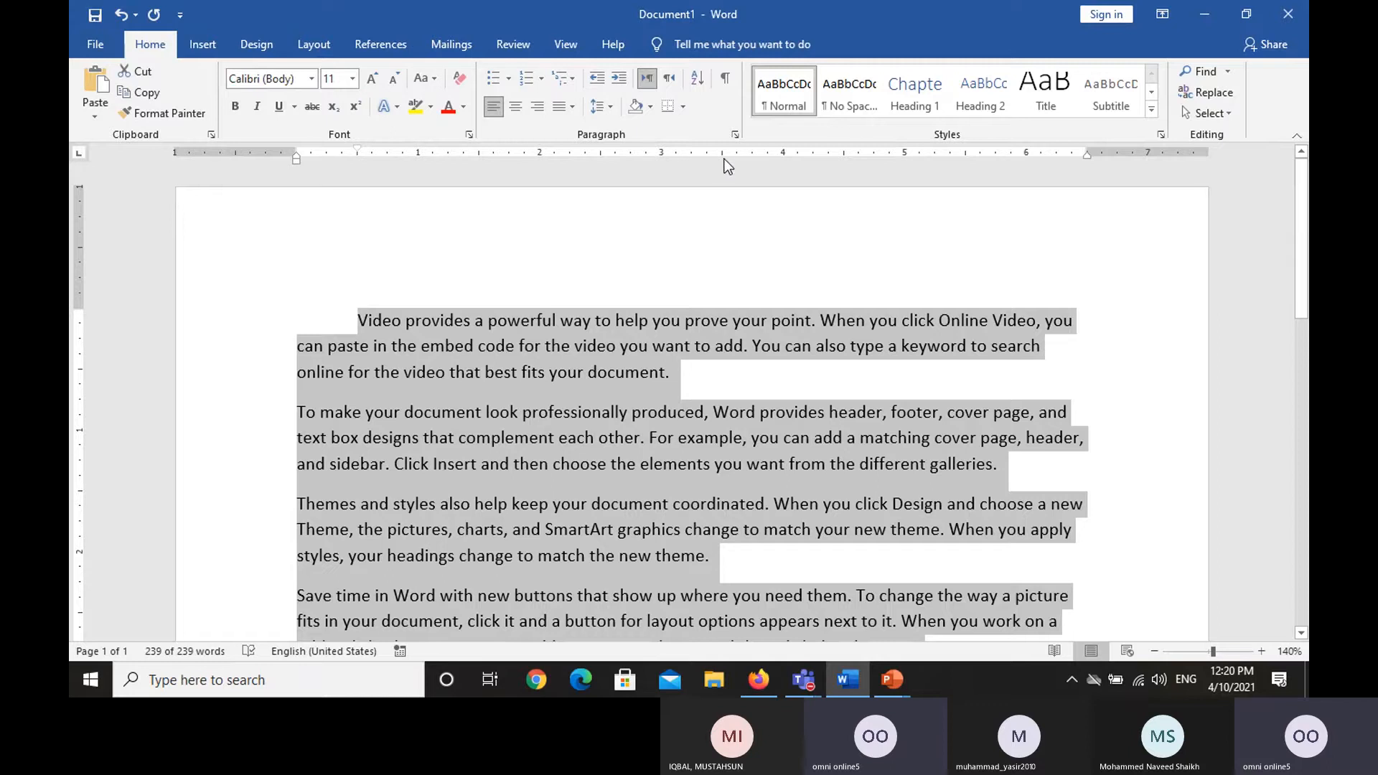
click(733, 135)
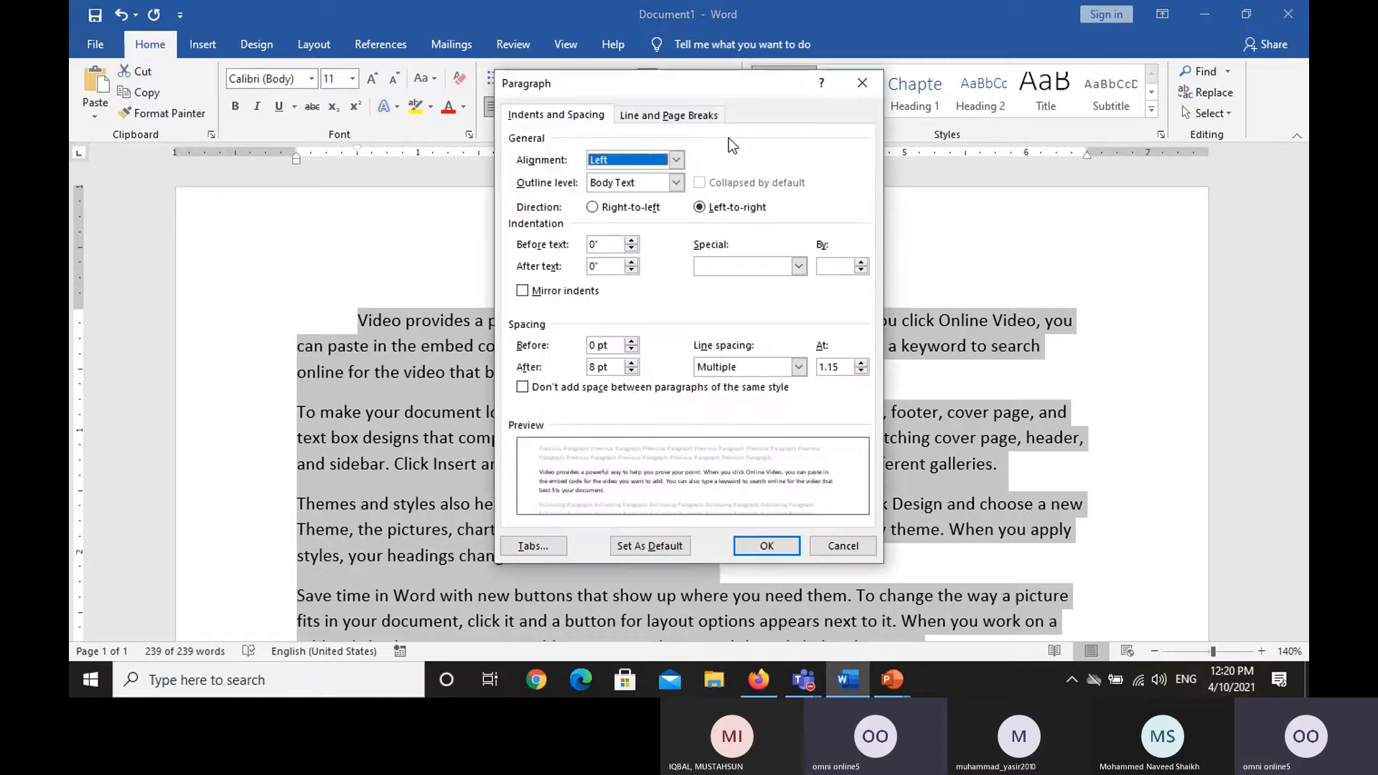
click(832, 547)
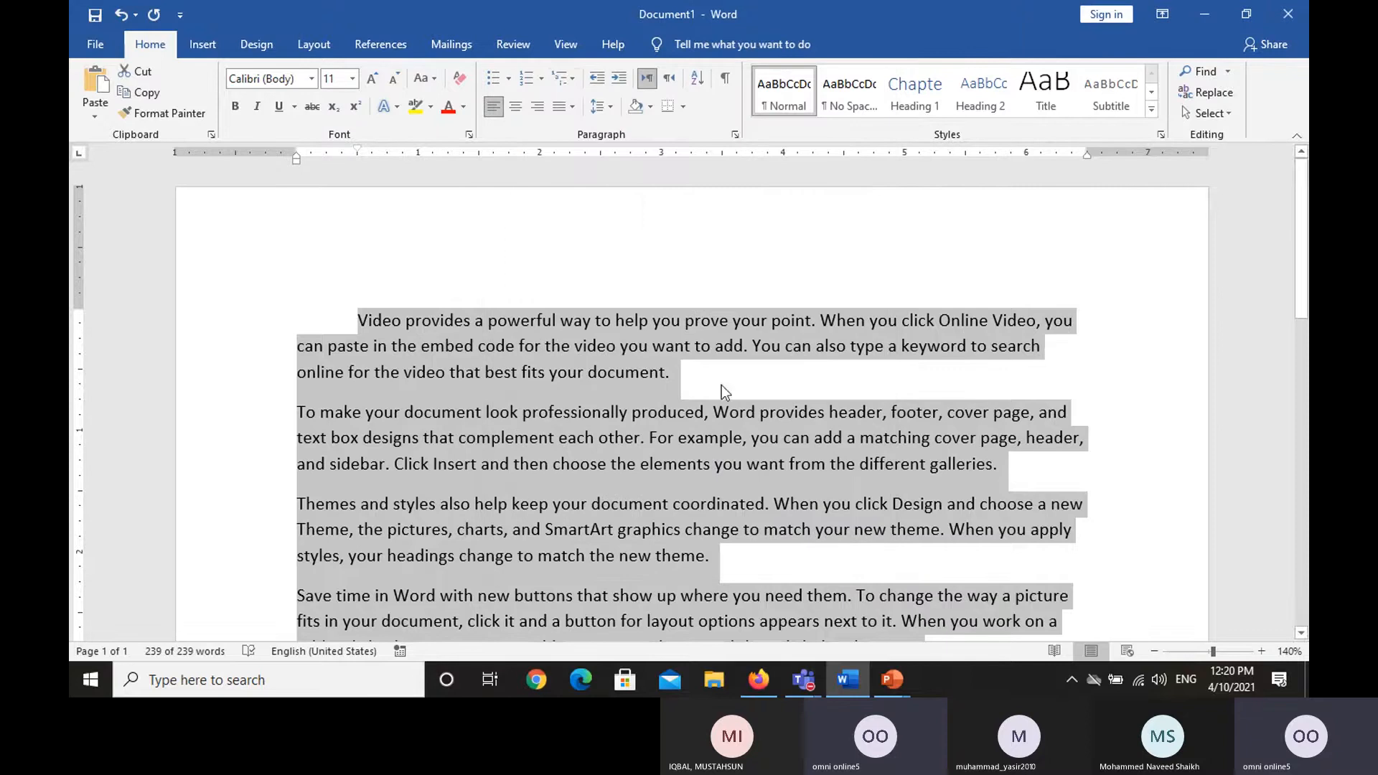
Step: Switch the keyboard input language to Urdu (Pakistan) and delete all the selected document text
click(648, 79)
click(1187, 680)
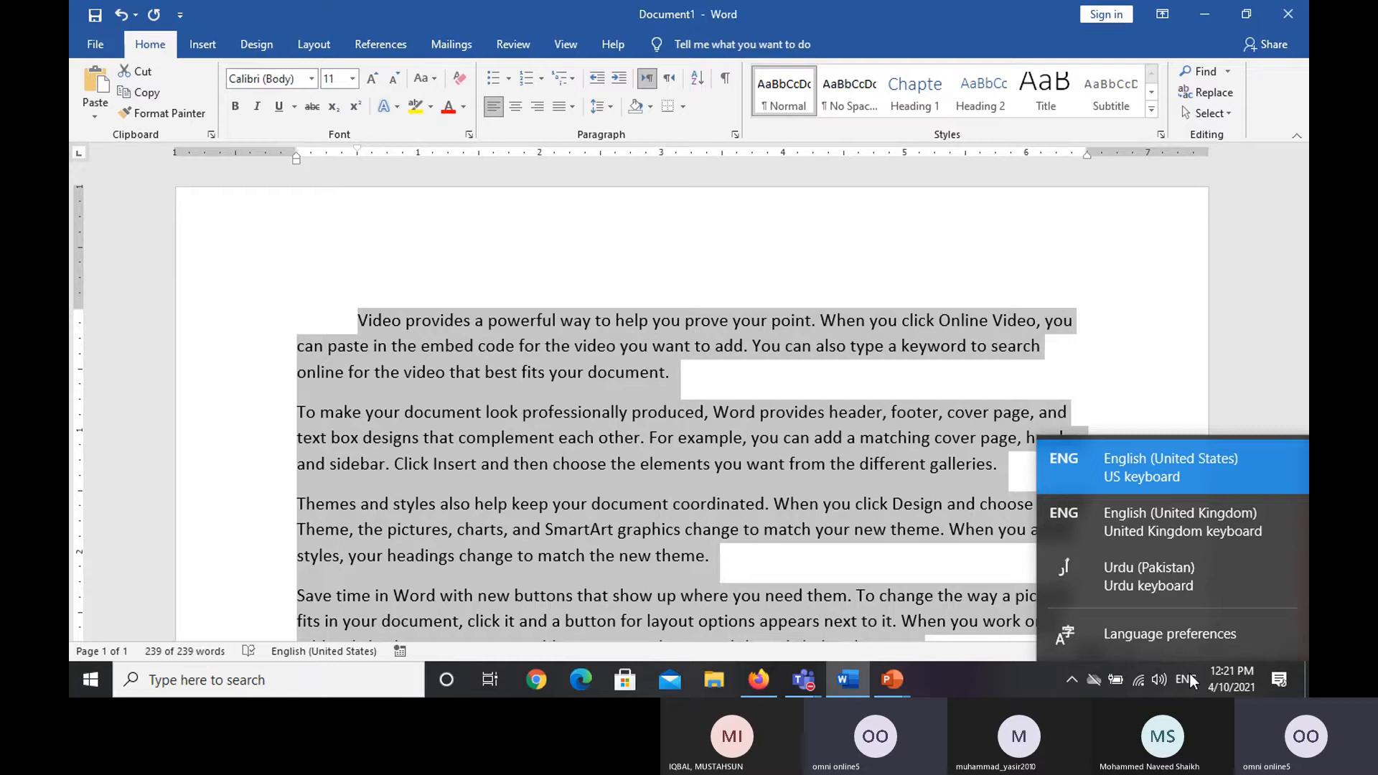
click(1180, 584)
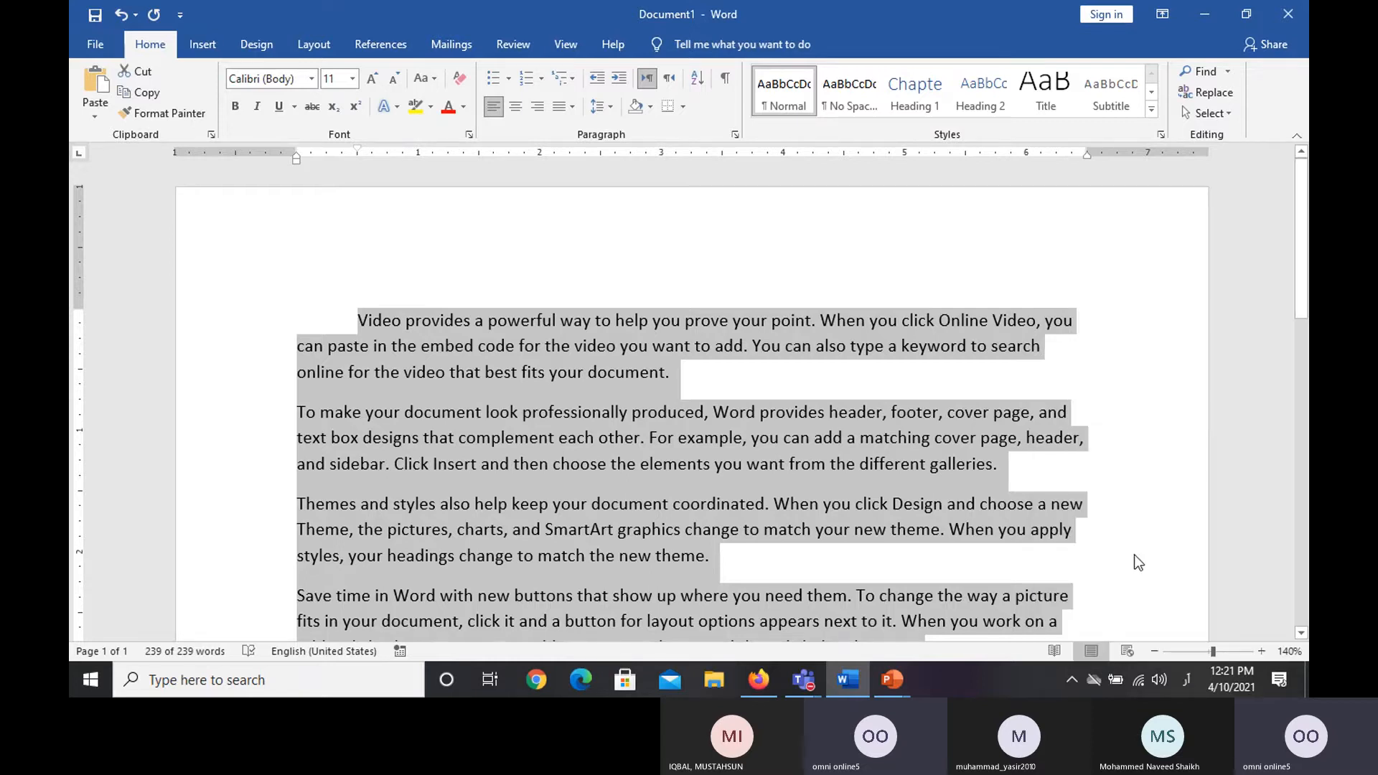
key(Delete)
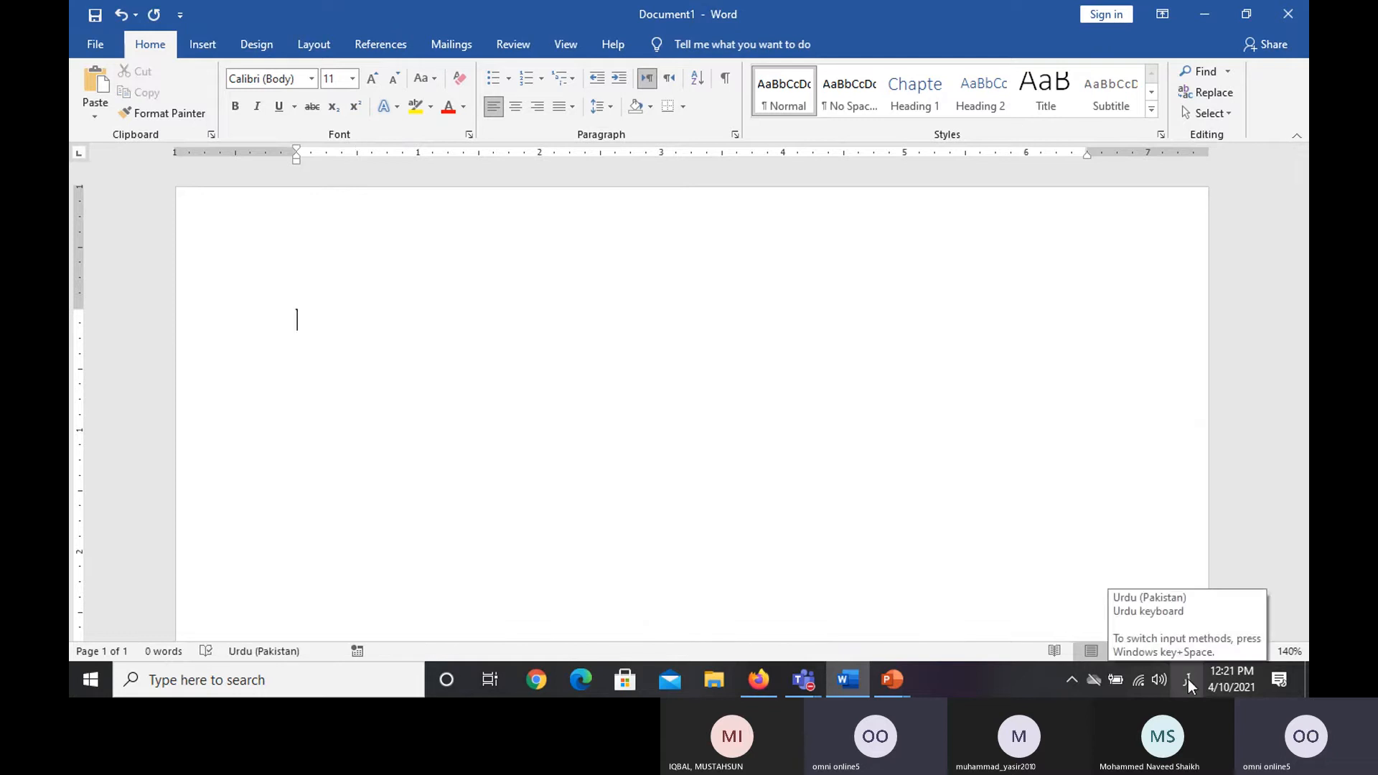
Step: Enter the Urdu sample text "رہونکوارہنکاورہنکاہ حمکبوٹمغ" in the empty document
text(ربونکوارہنکاورہنکاہ)
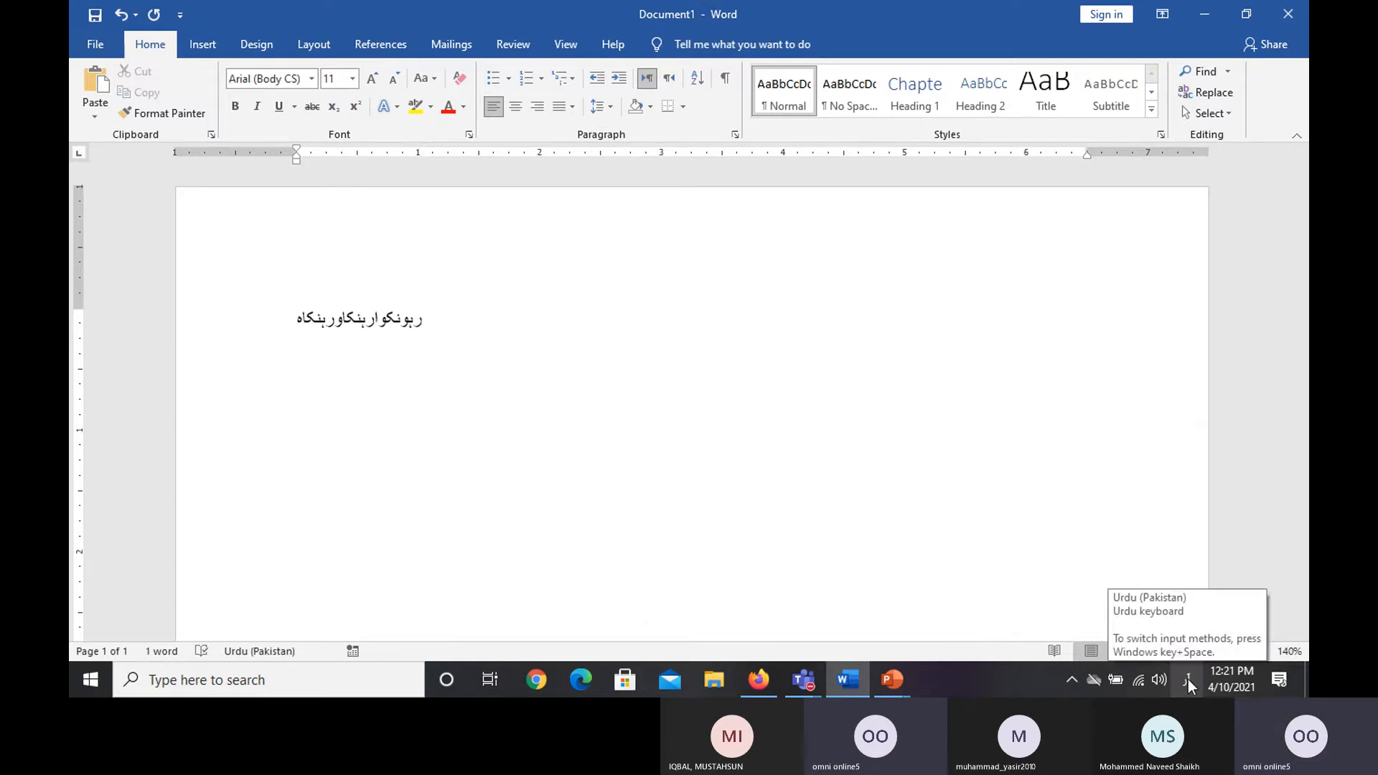
text( حمک)
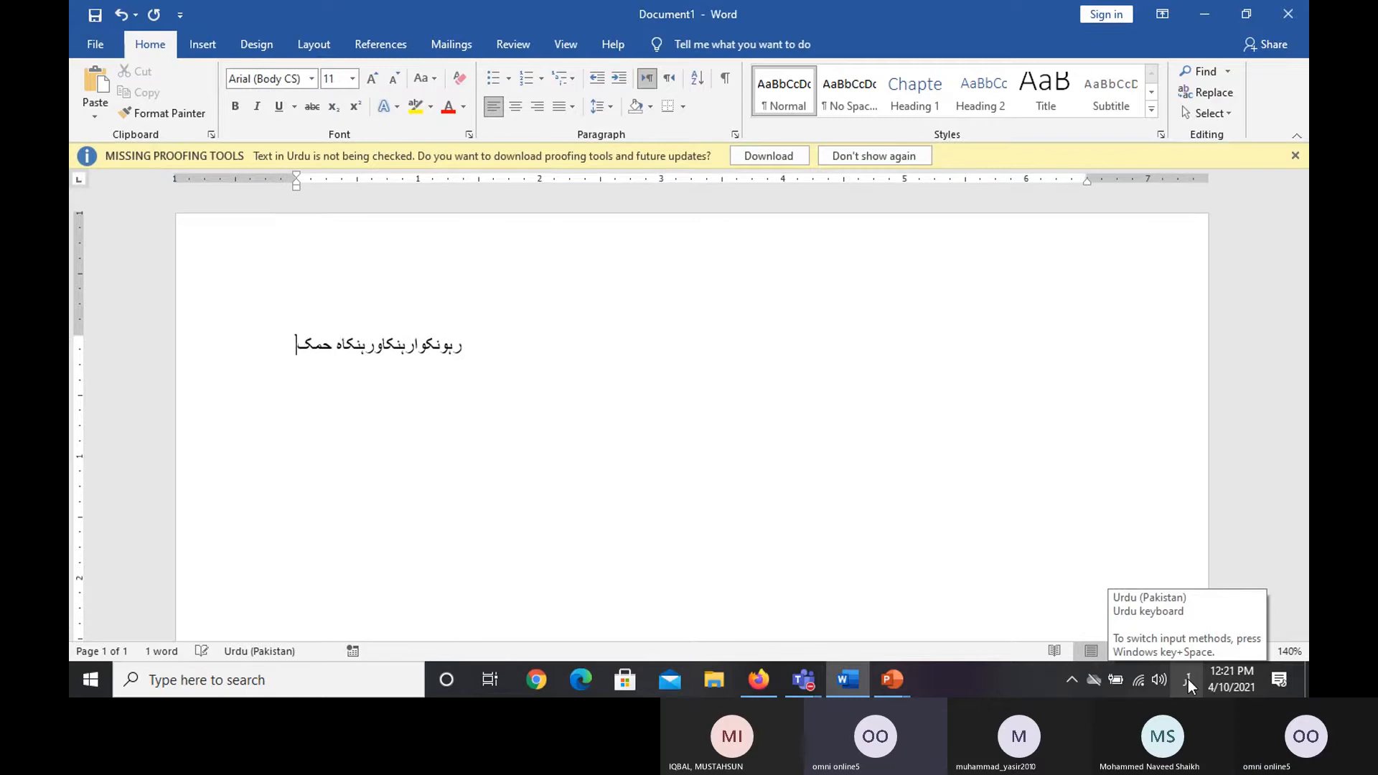
text(بوٹمغ)
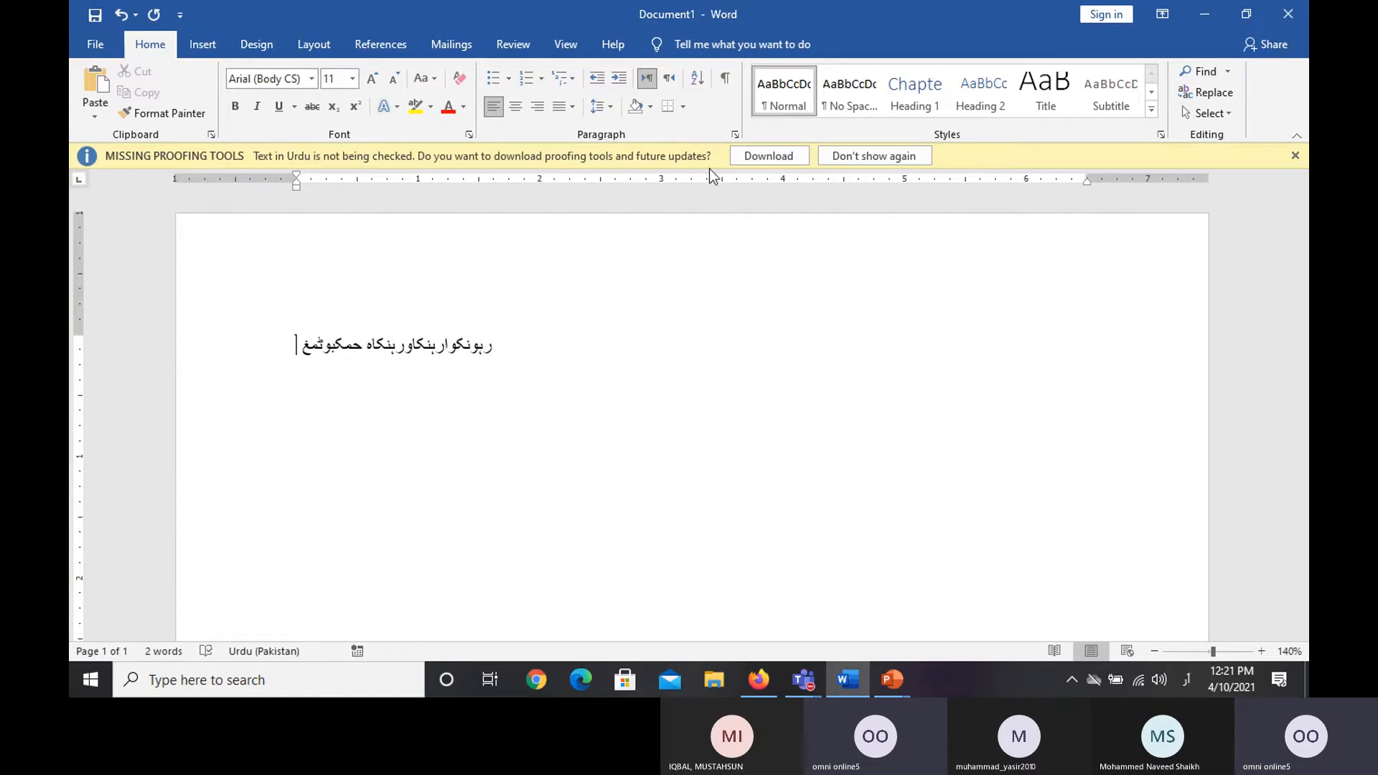
Step: Download the Urdu Language Pack for 32-bit Office via the missing proofing tools notice, return to Word and dismiss the notice
click(756, 158)
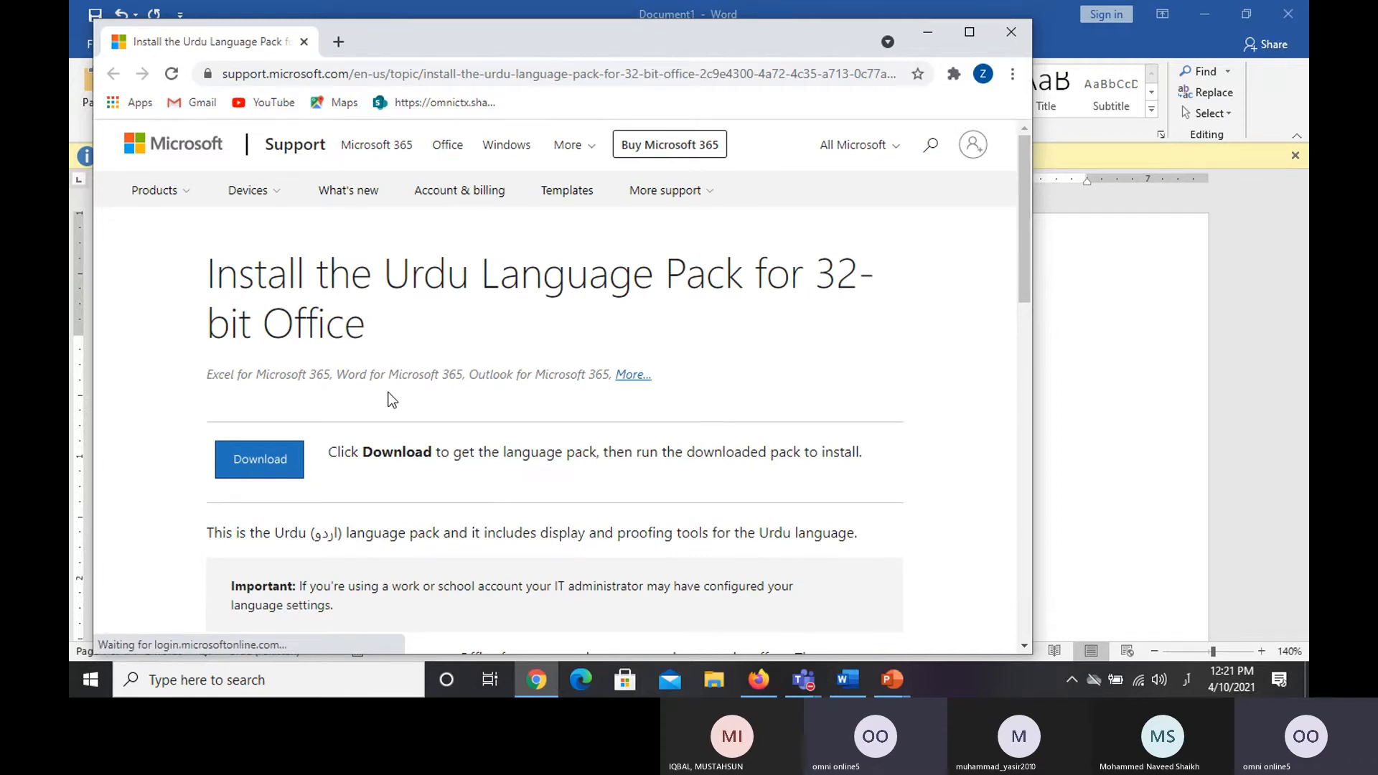
double_click(726, 46)
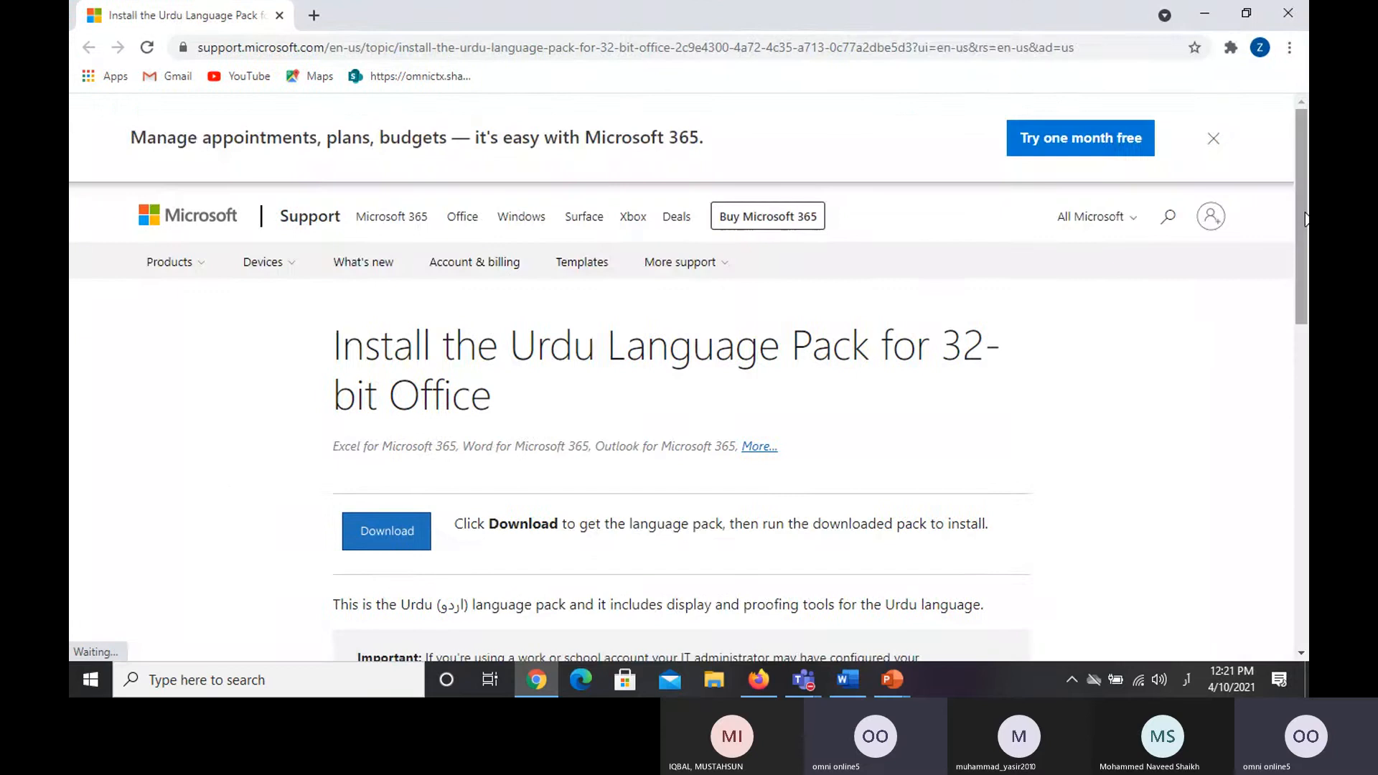
drag(1305, 220, 1307, 280)
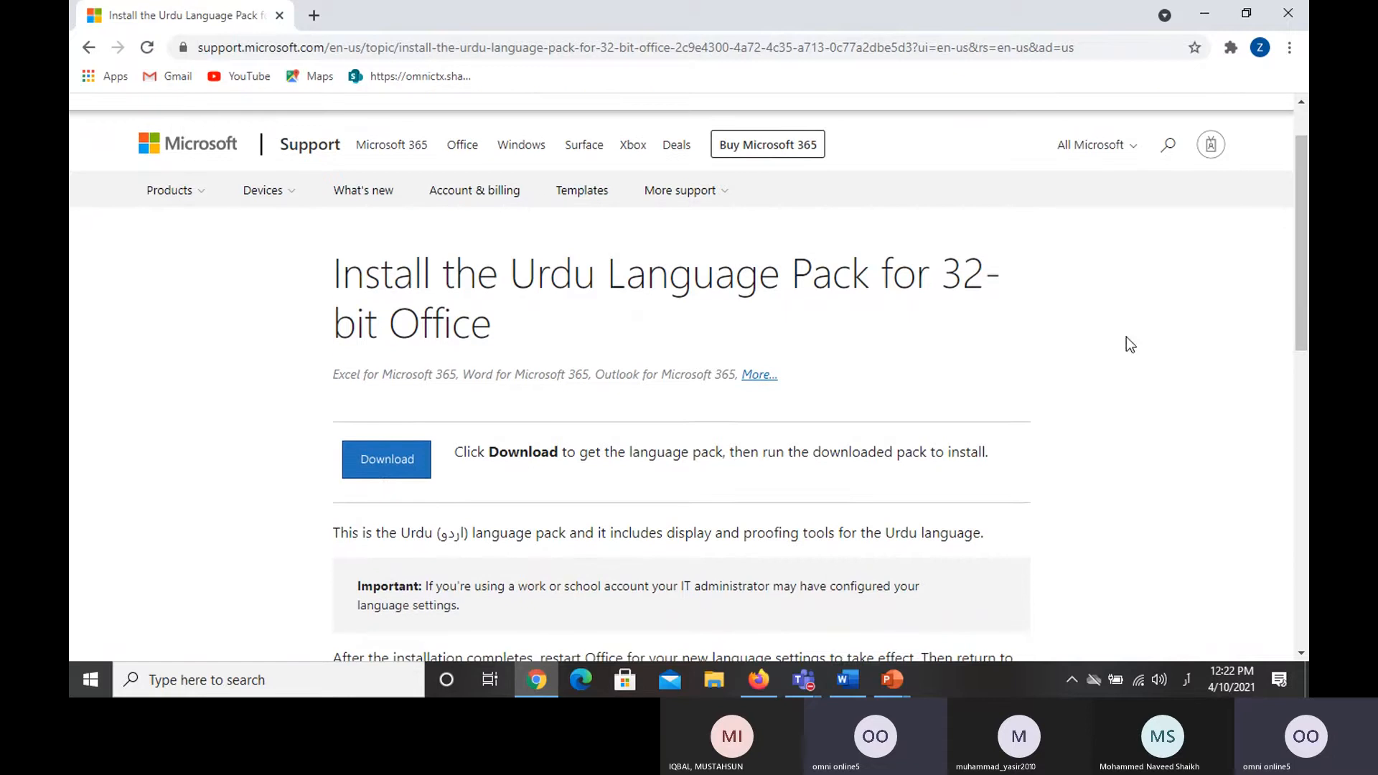
click(384, 476)
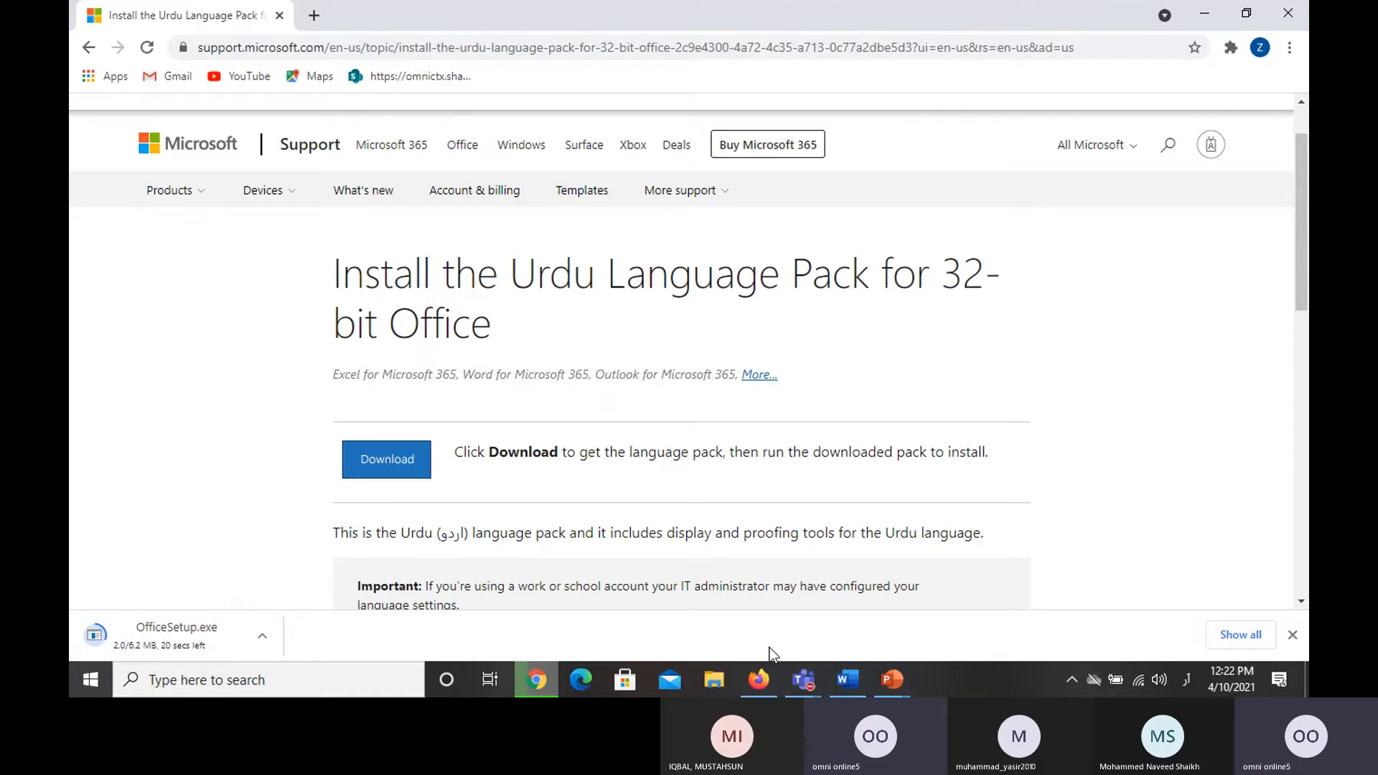
click(847, 678)
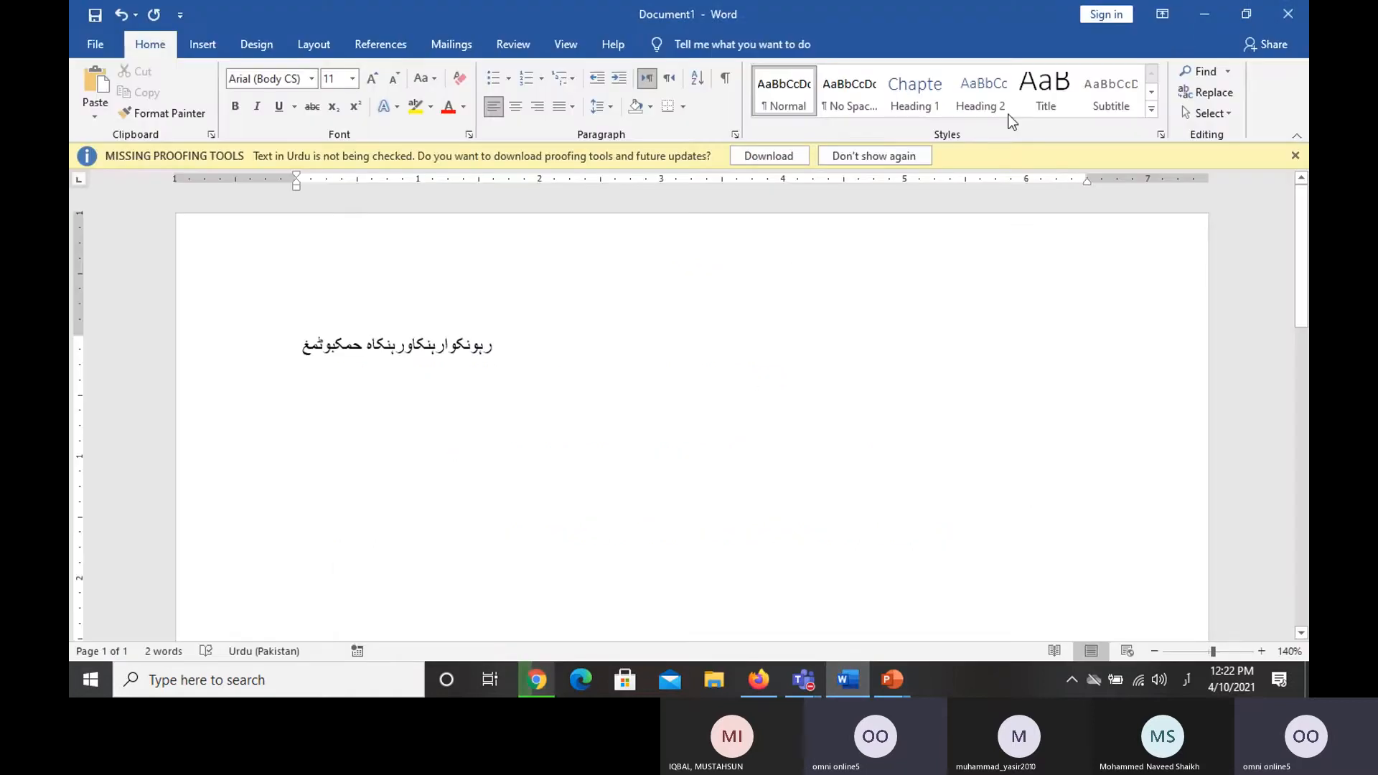
click(1295, 155)
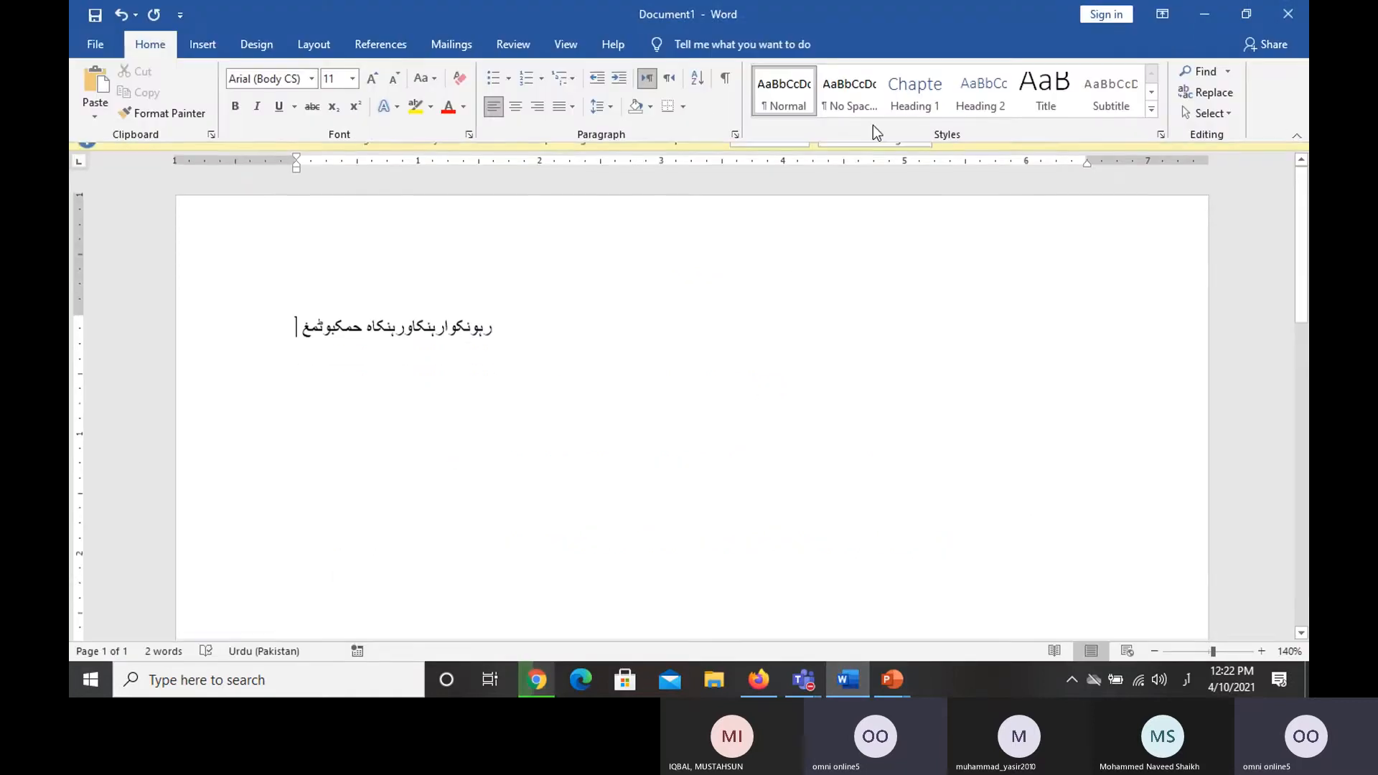
Step: Set the Urdu paragraph's direction to right-to-left and continue it with "اککلکلکال کلاہلالالا"
click(674, 79)
text(اکک)
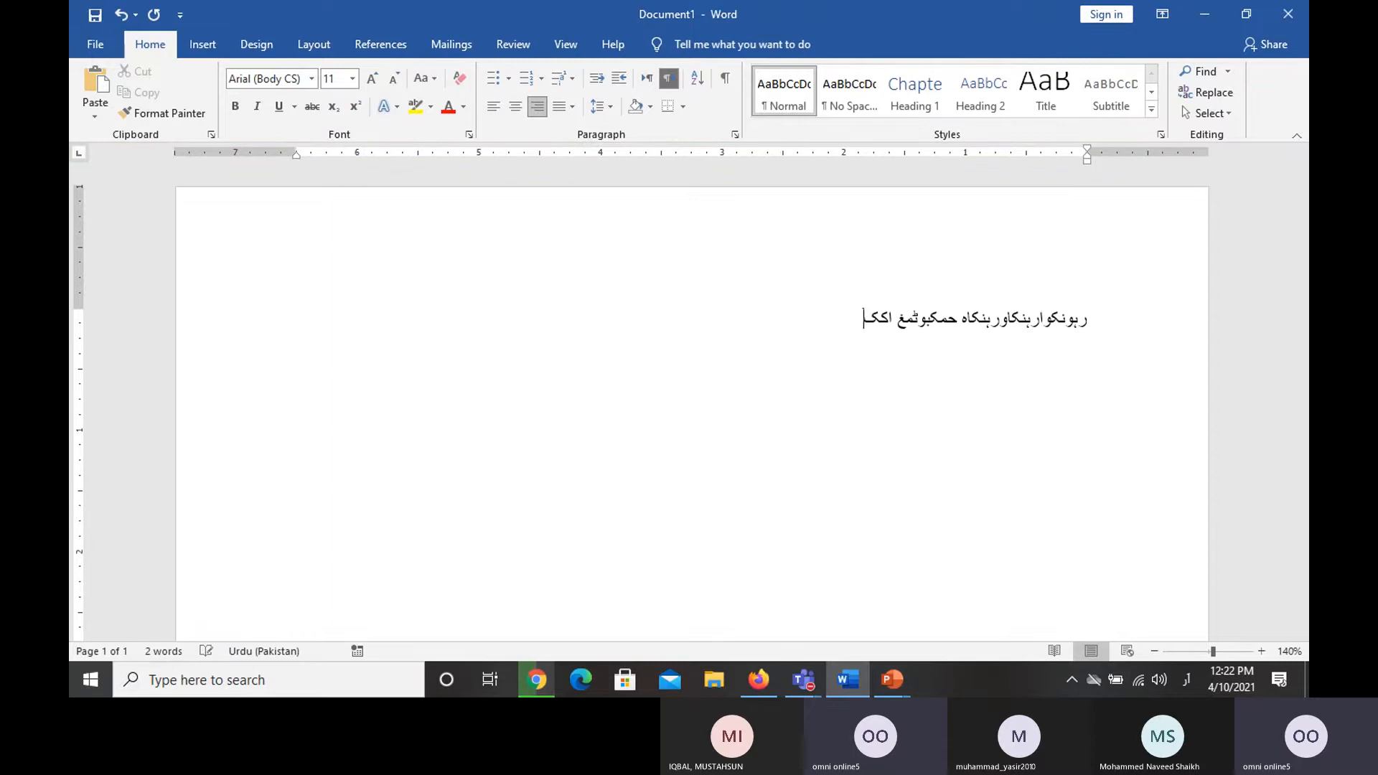
text(لکلکال کلابلالا)
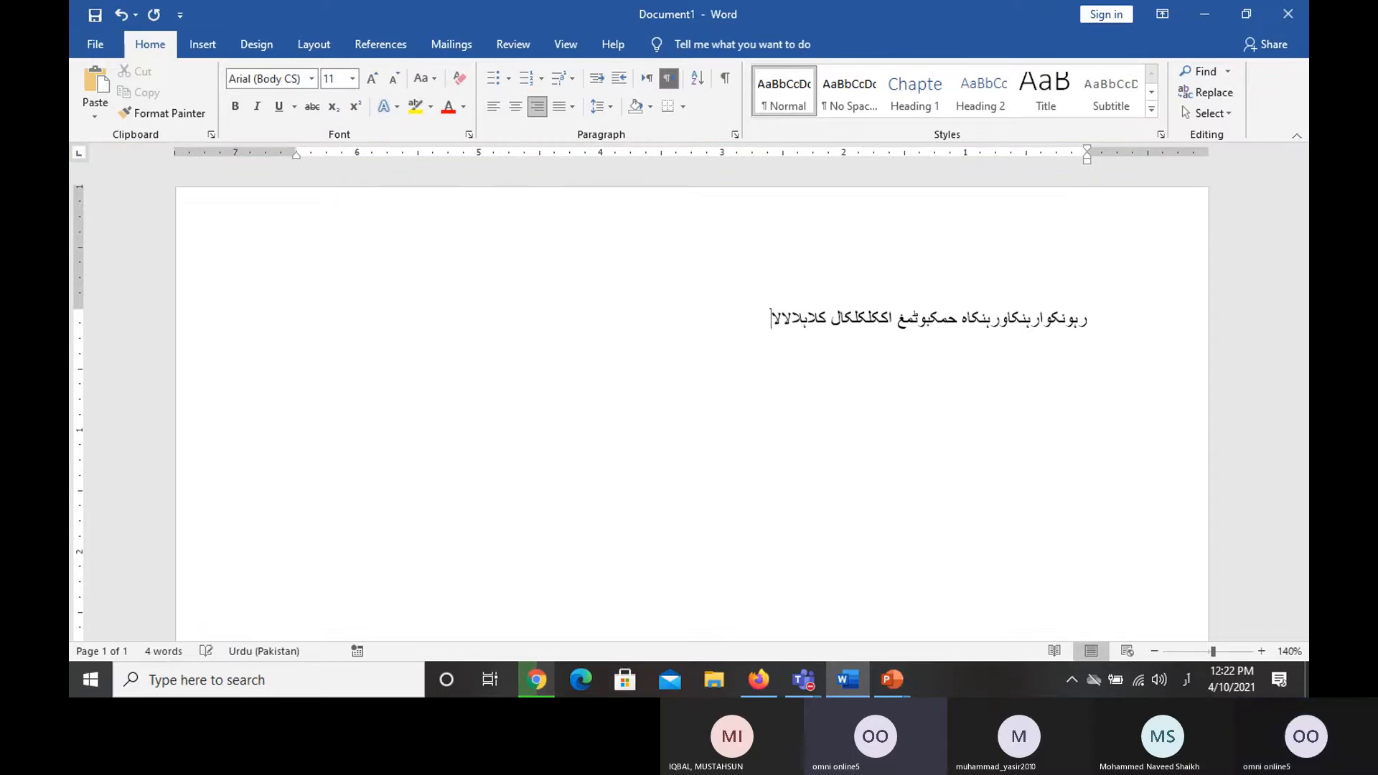
Step: Set the Urdu paragraph's text direction back to left-to-right
click(651, 84)
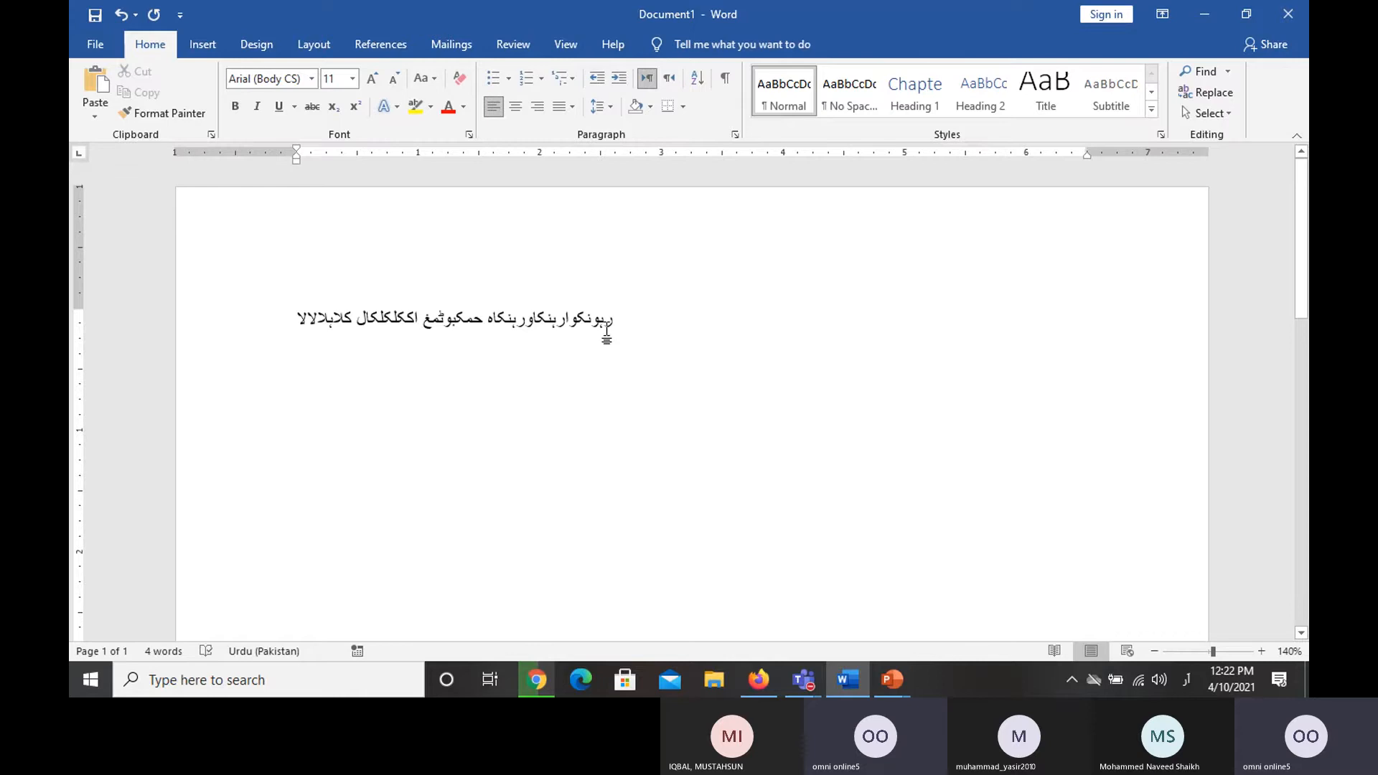
drag(607, 330, 400, 320)
click(631, 310)
Step: Clear all the Urdu text from the document and switch the keyboard input language to English (United States)
key(ctrl+a)
key(BackSpace)
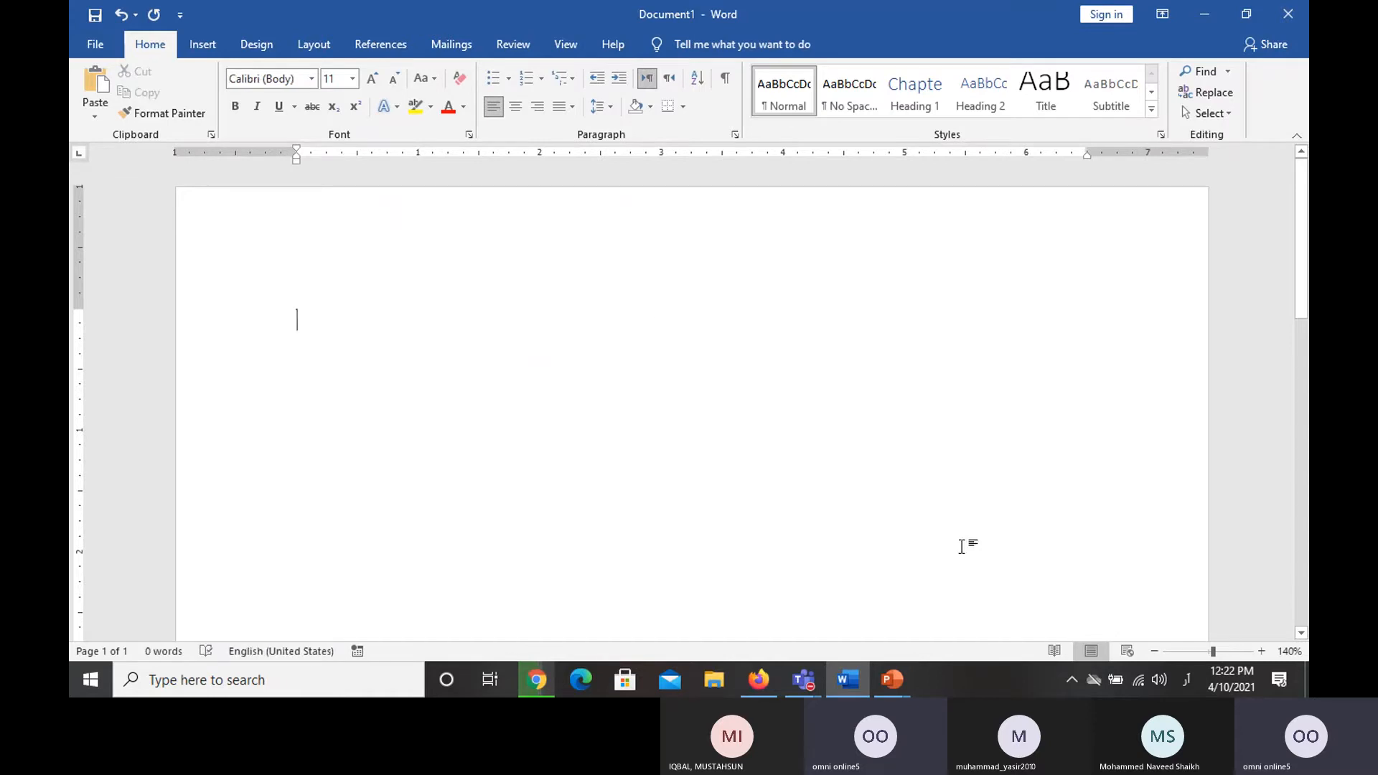
click(1187, 683)
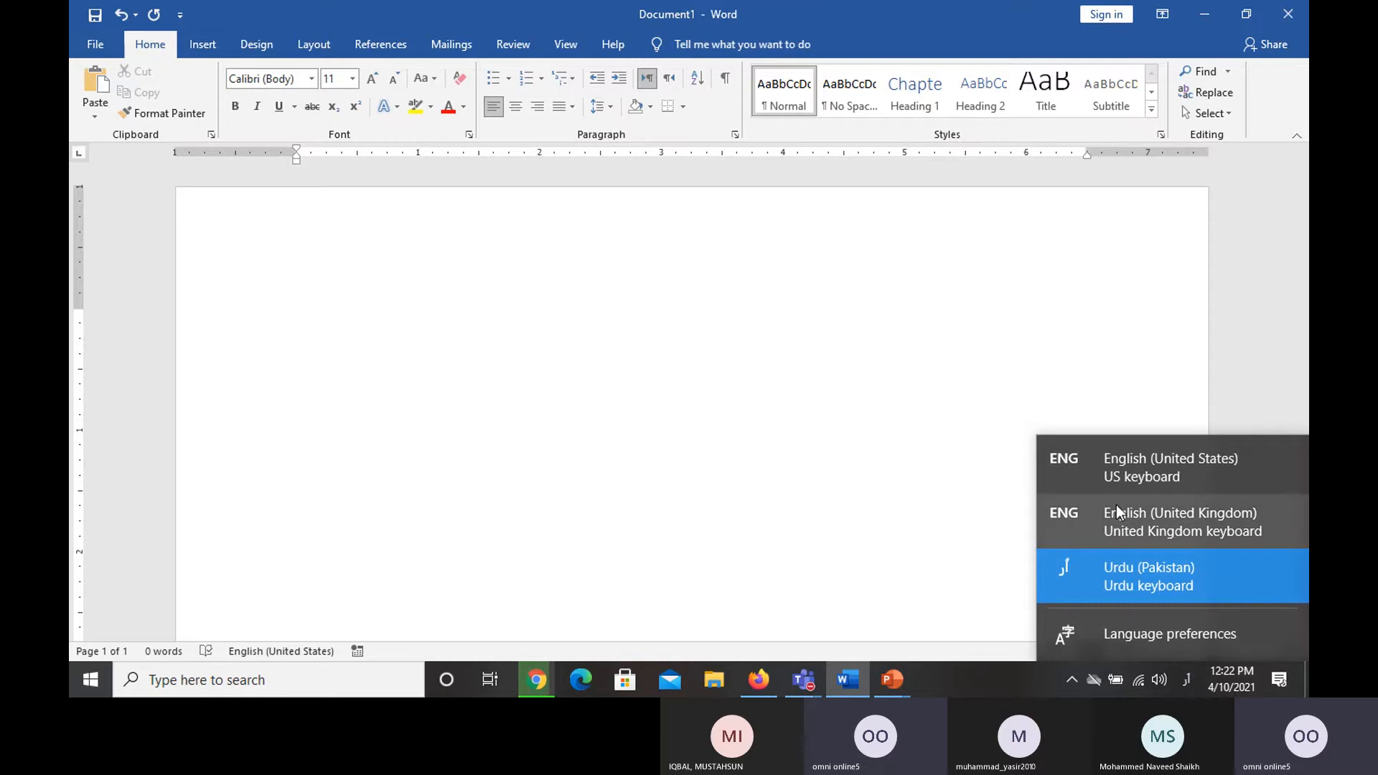
click(1113, 486)
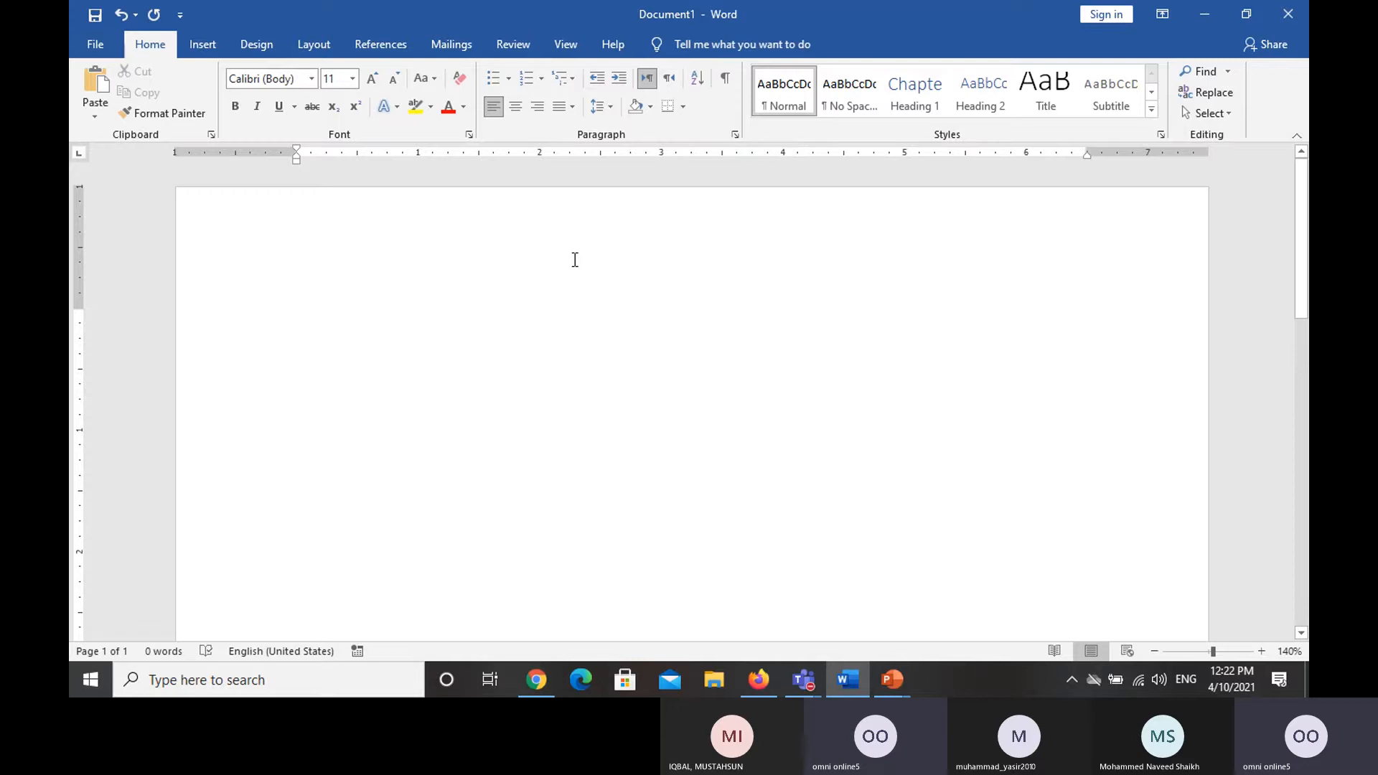
Step: Enter the numbers 1, 5, 4, 2, 3, 7 and 6 on separate lines and select the whole list
text(1)
key(Return)
text(5)
key(Return)
text(4)
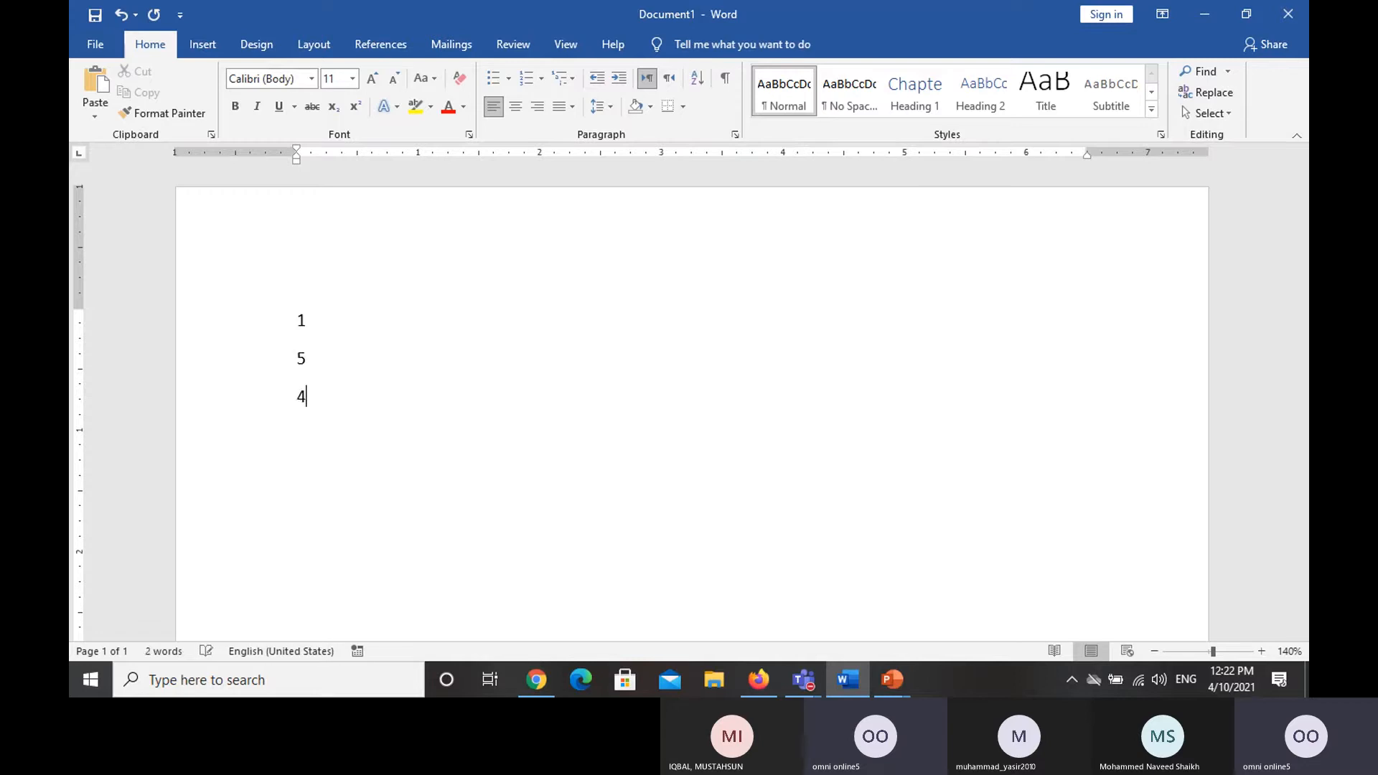
key(Return)
text(2)
key(Return)
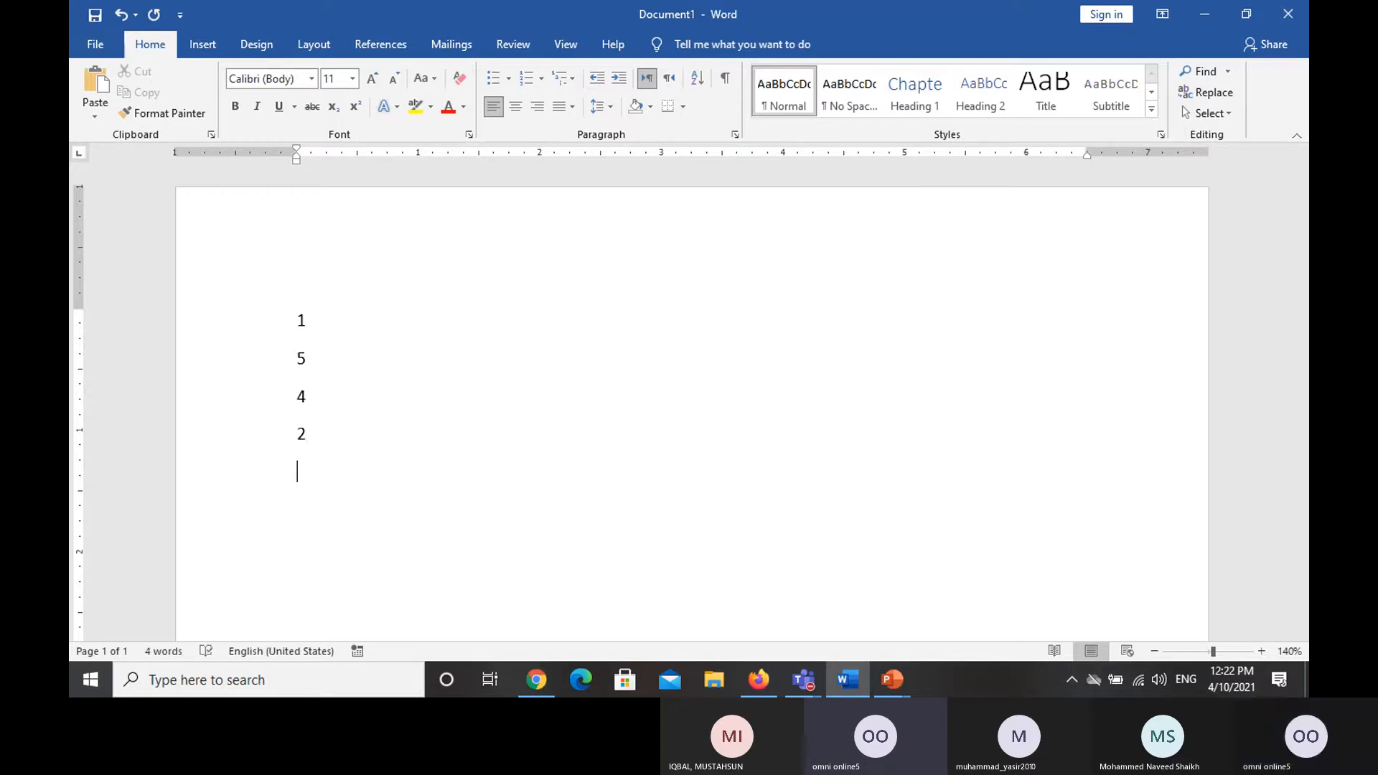
text(3)
key(Return)
text(7)
key(Return)
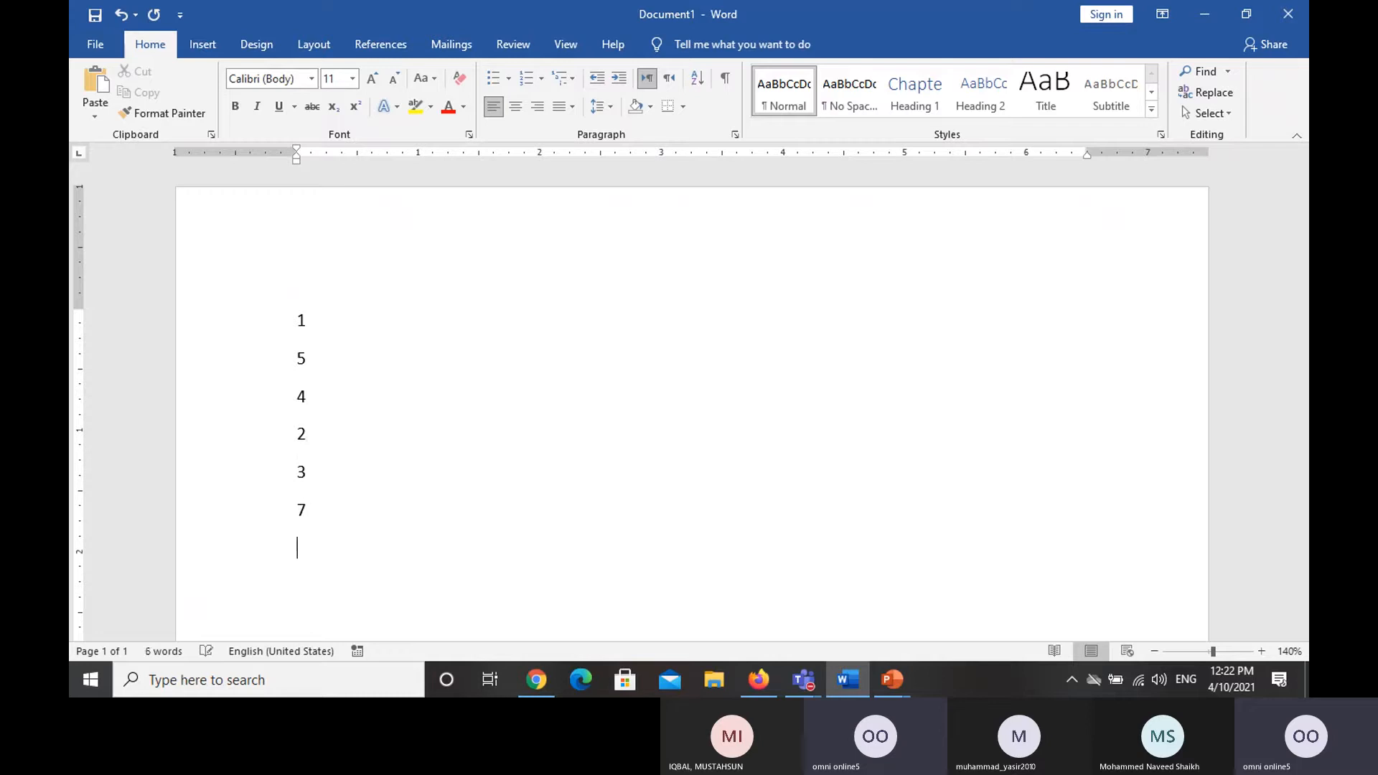
text(6)
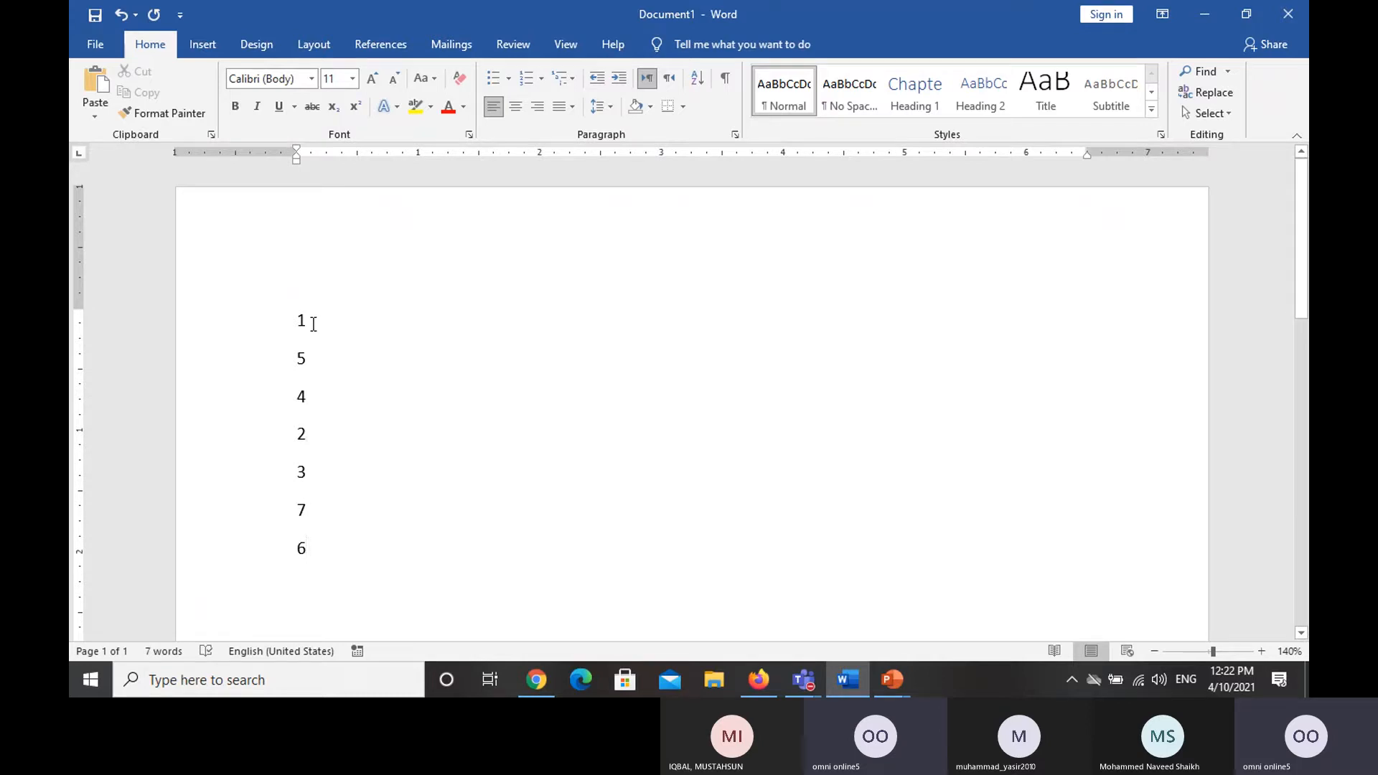
drag(295, 320, 387, 540)
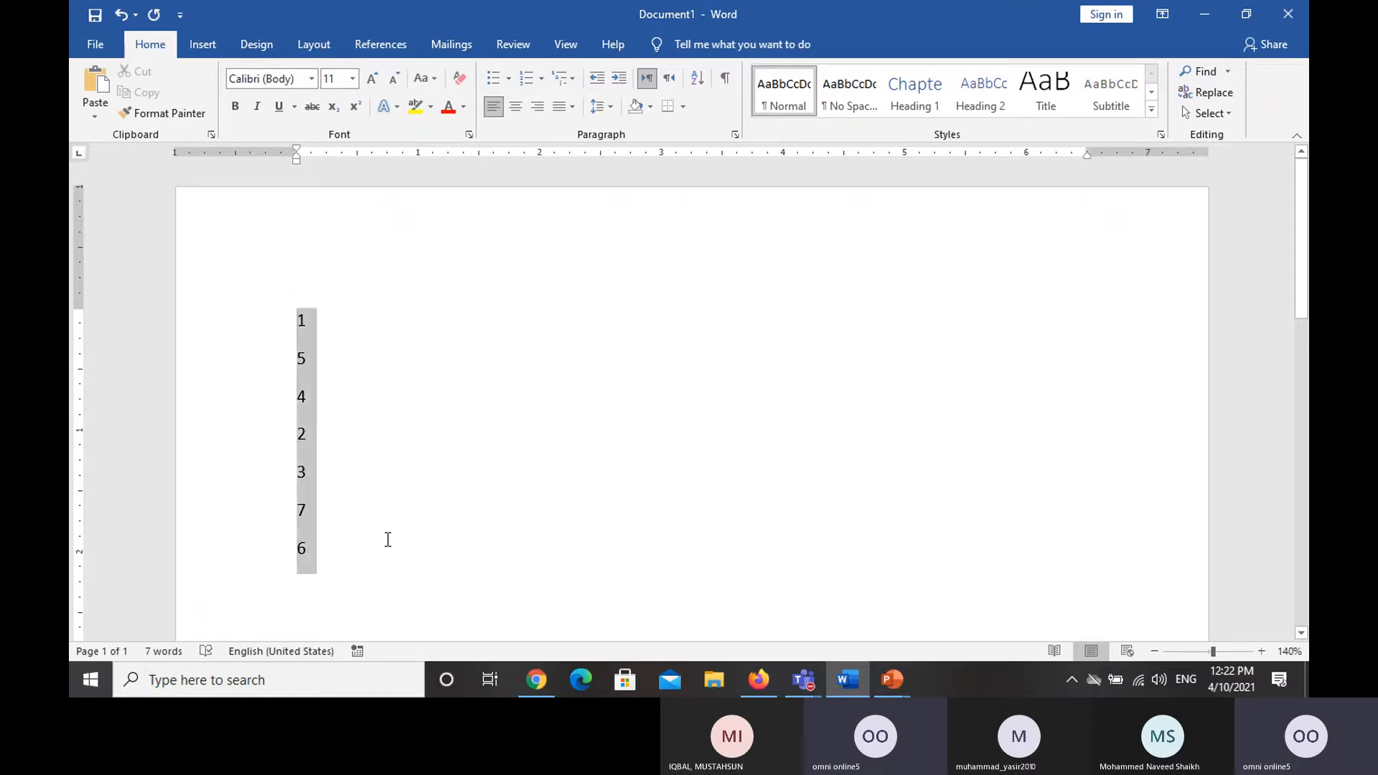
Step: Sort the selected number list by paragraphs as numbers in ascending order, with no header row
click(699, 79)
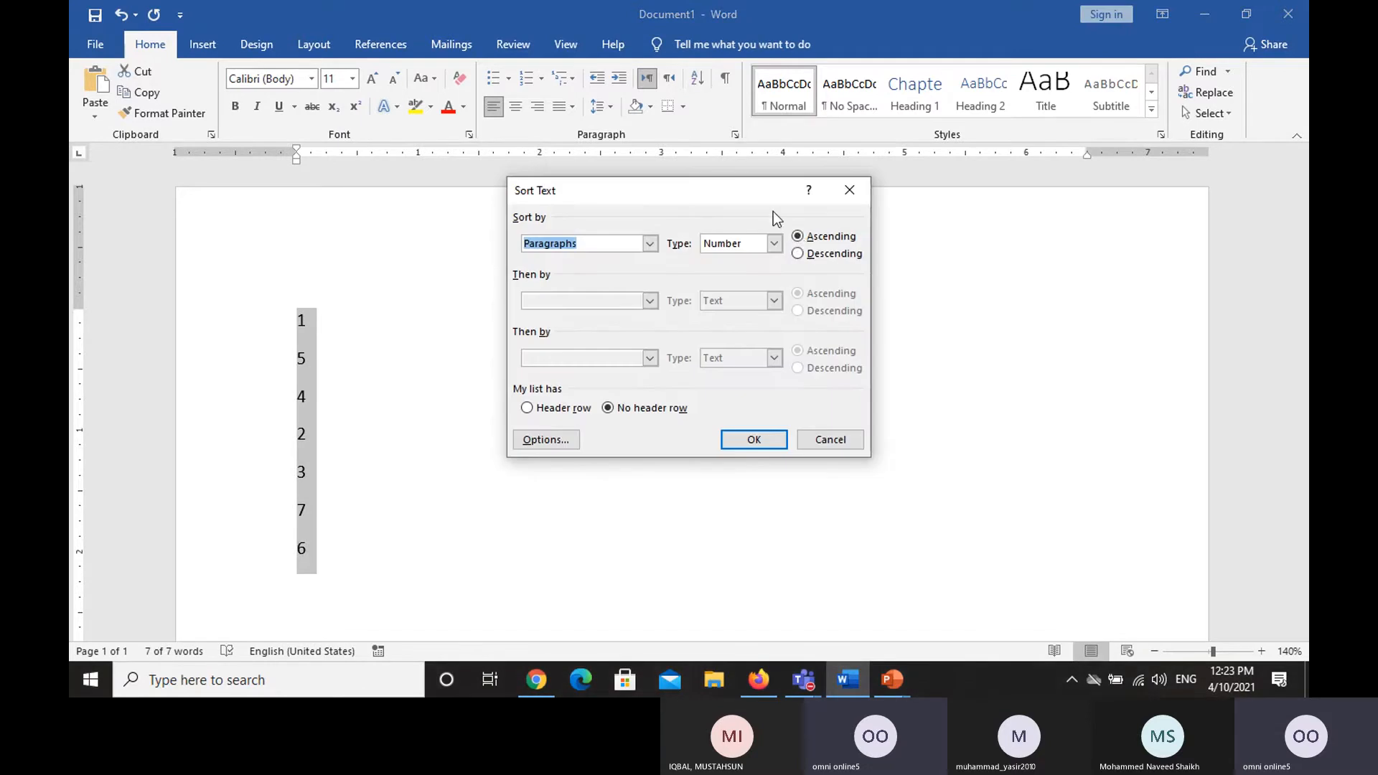
click(799, 239)
click(801, 254)
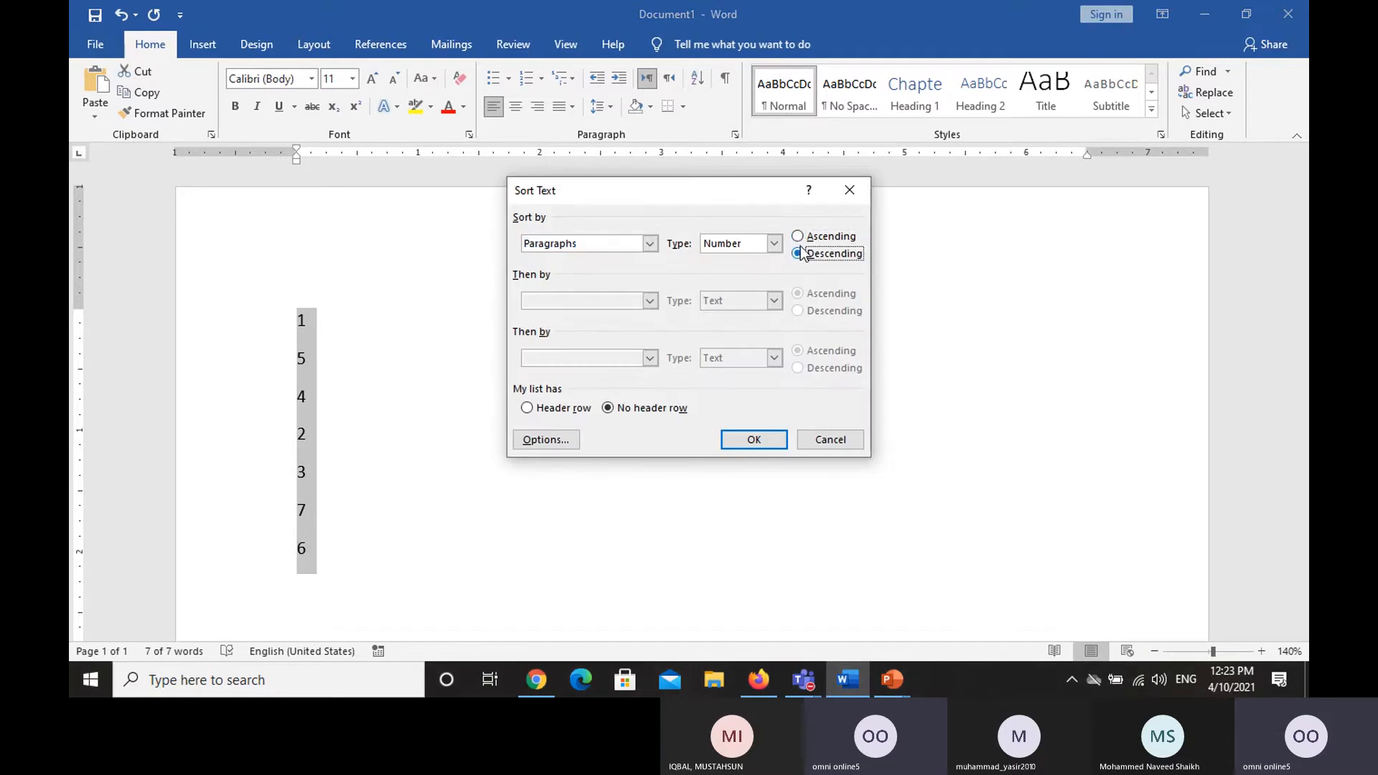
click(798, 237)
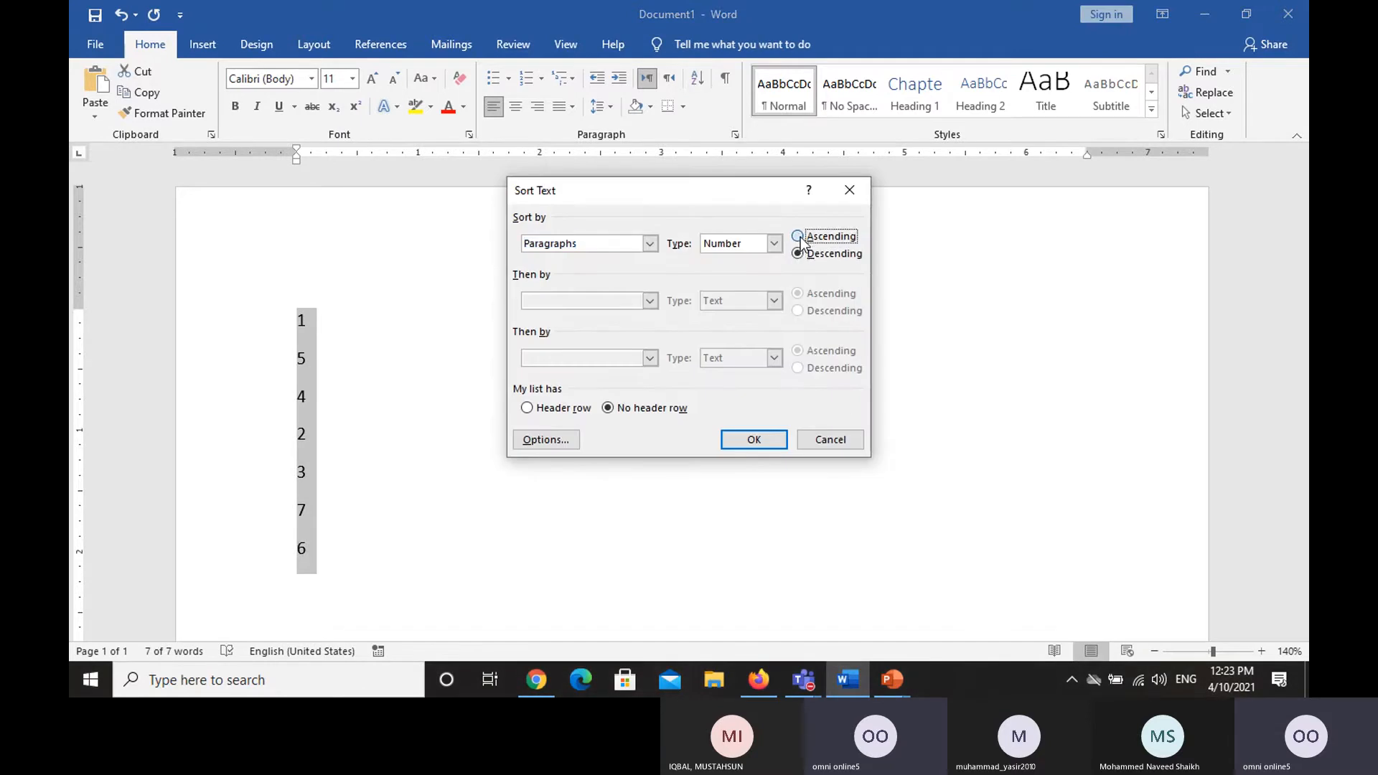
click(753, 441)
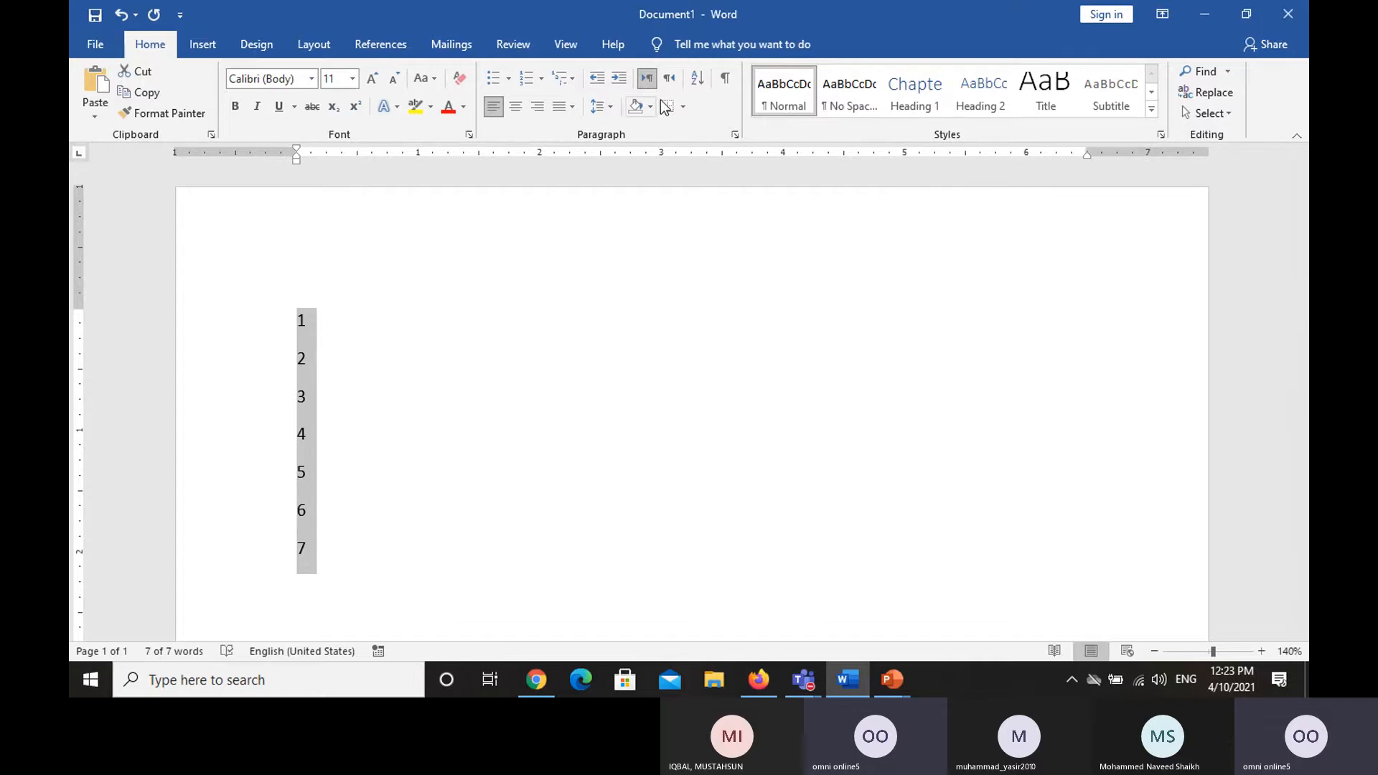
Step: Re-sort the selected number list in descending order
click(695, 80)
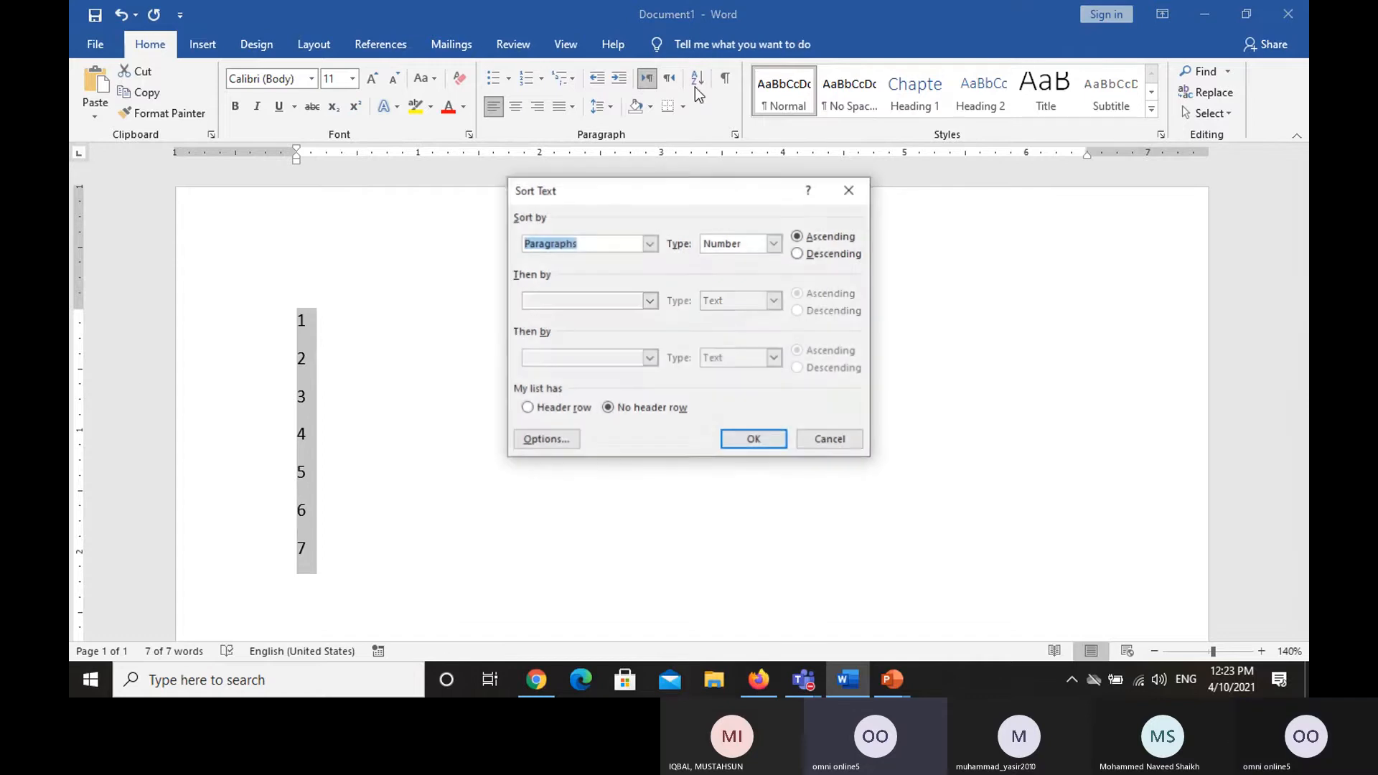
click(835, 254)
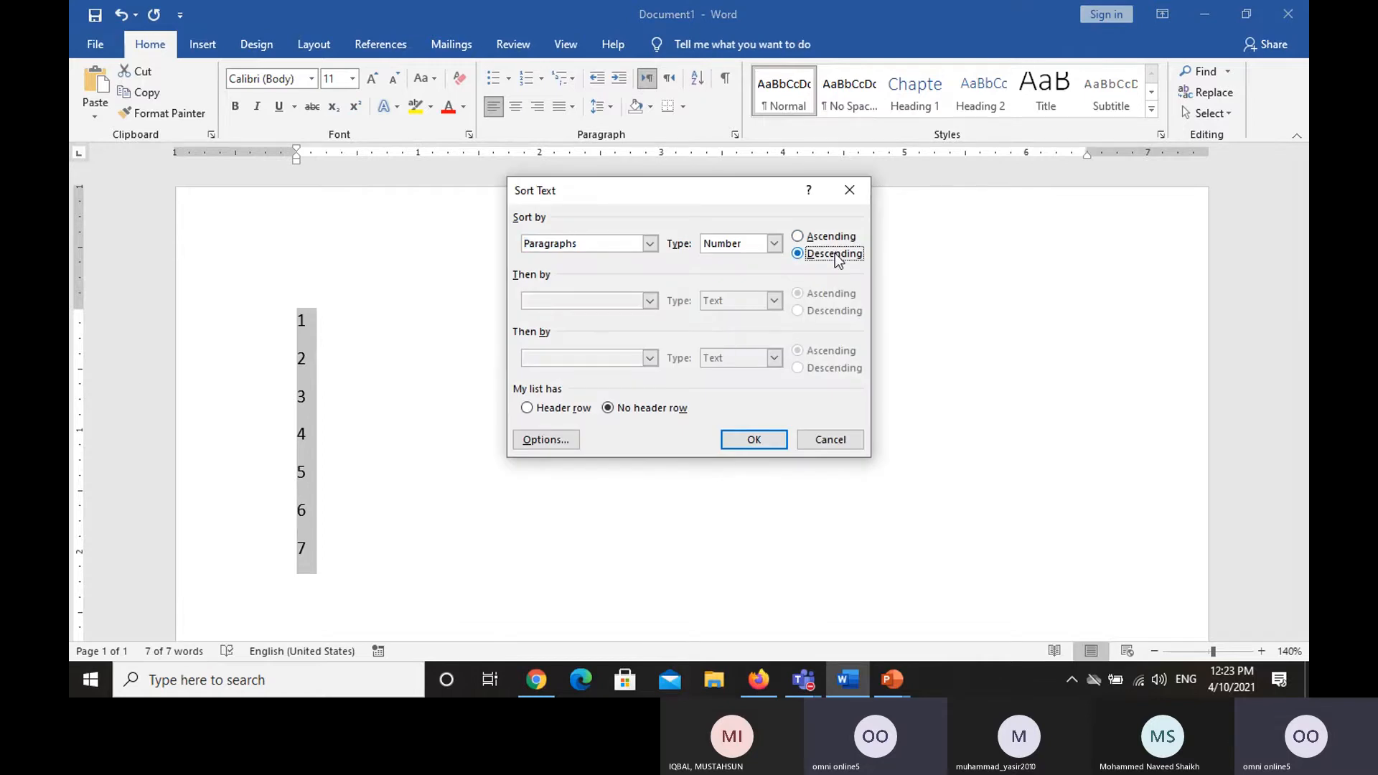
click(754, 439)
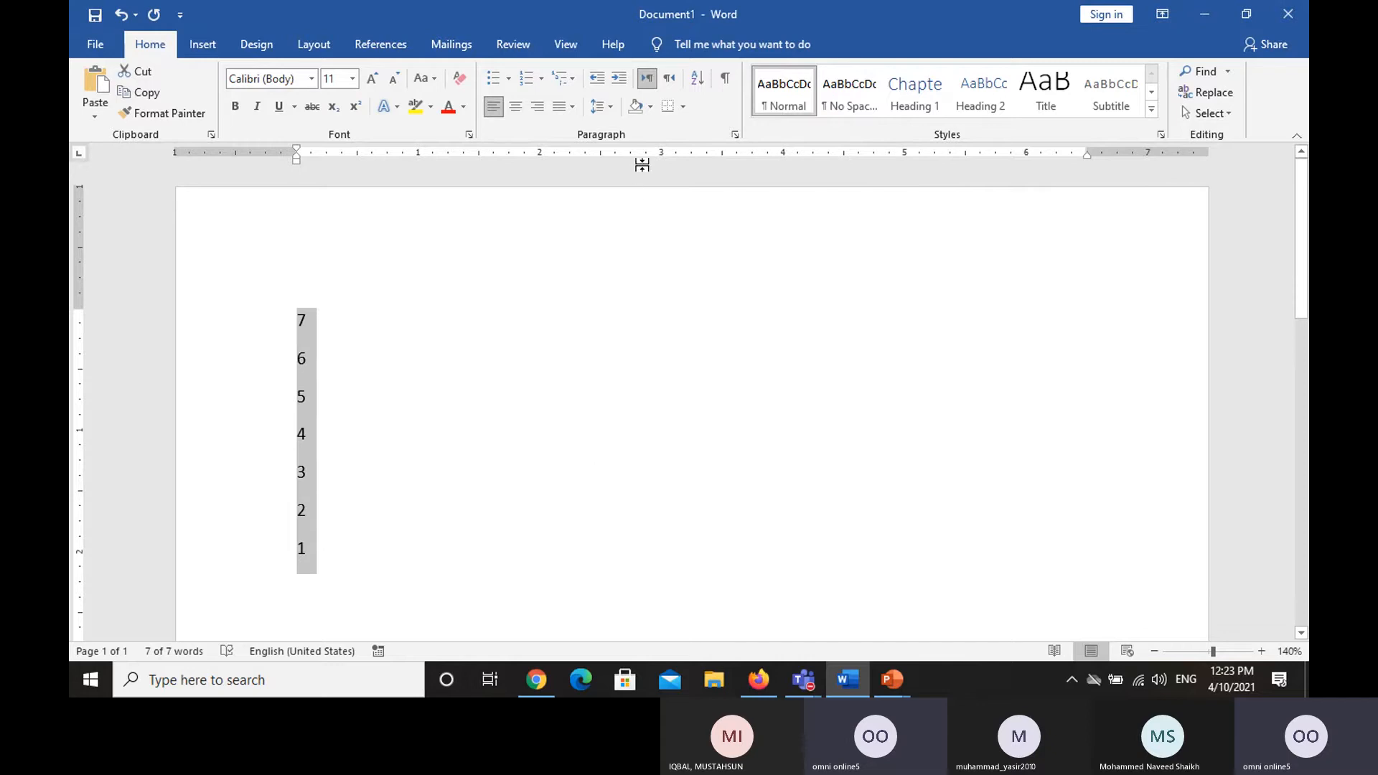
Step: Delete the number list and enter four unsorted first names on separate lines in its place
key(Delete)
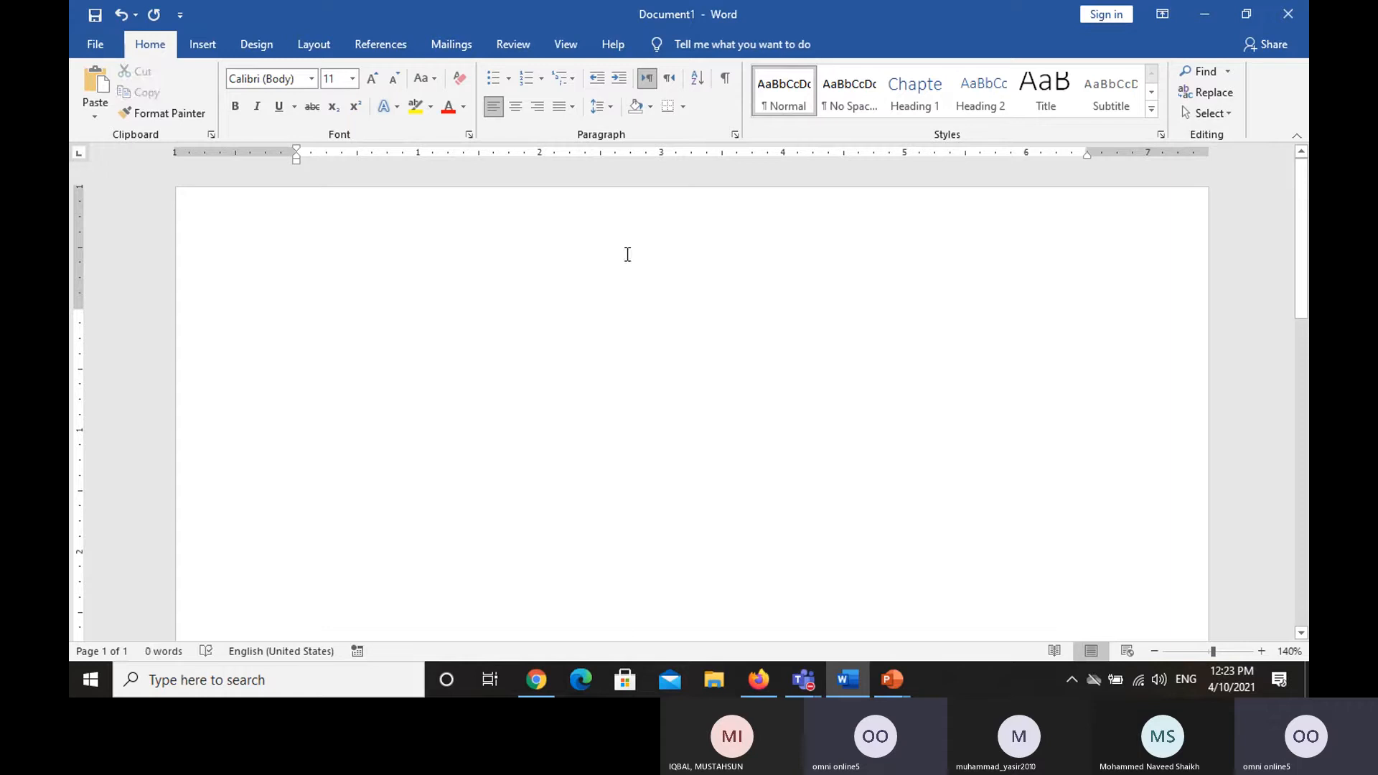
text(Babar)
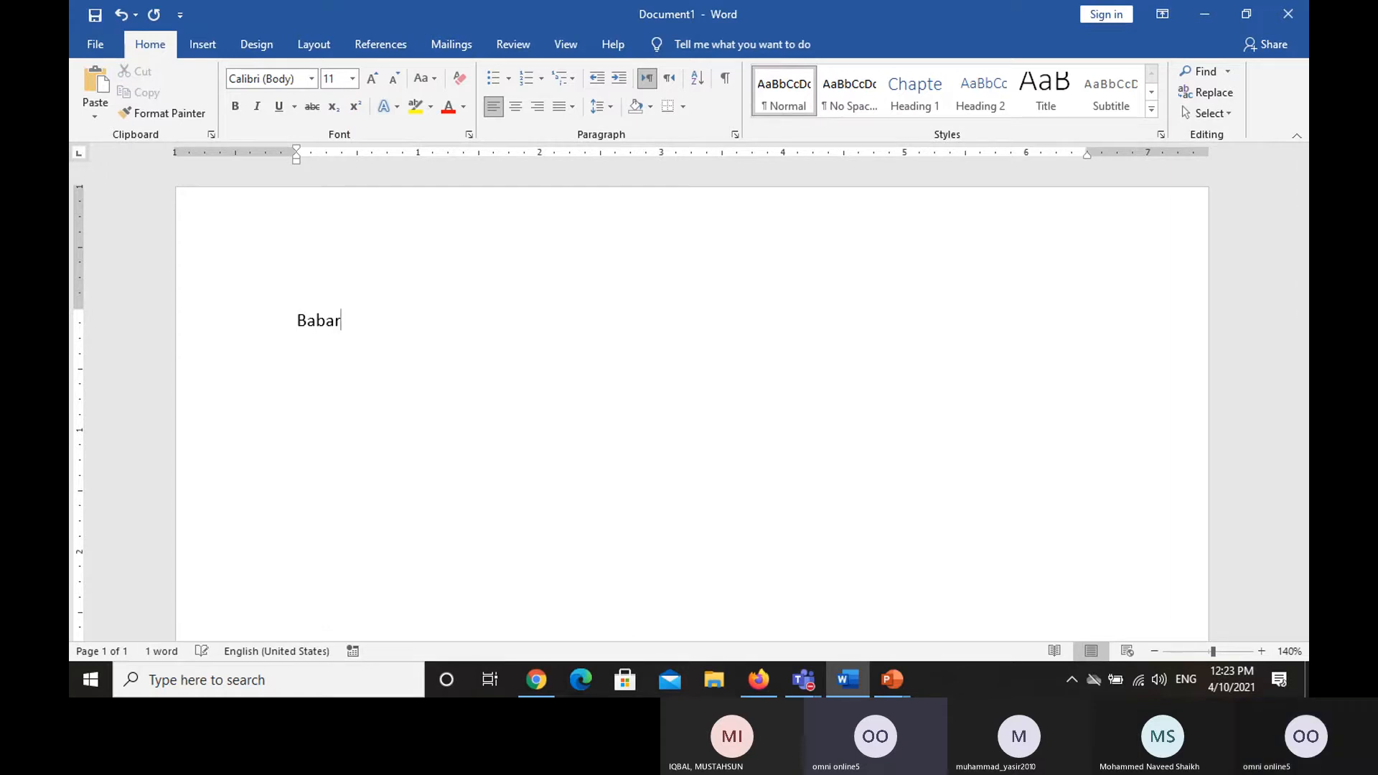
key(Return)
text(Kamr)
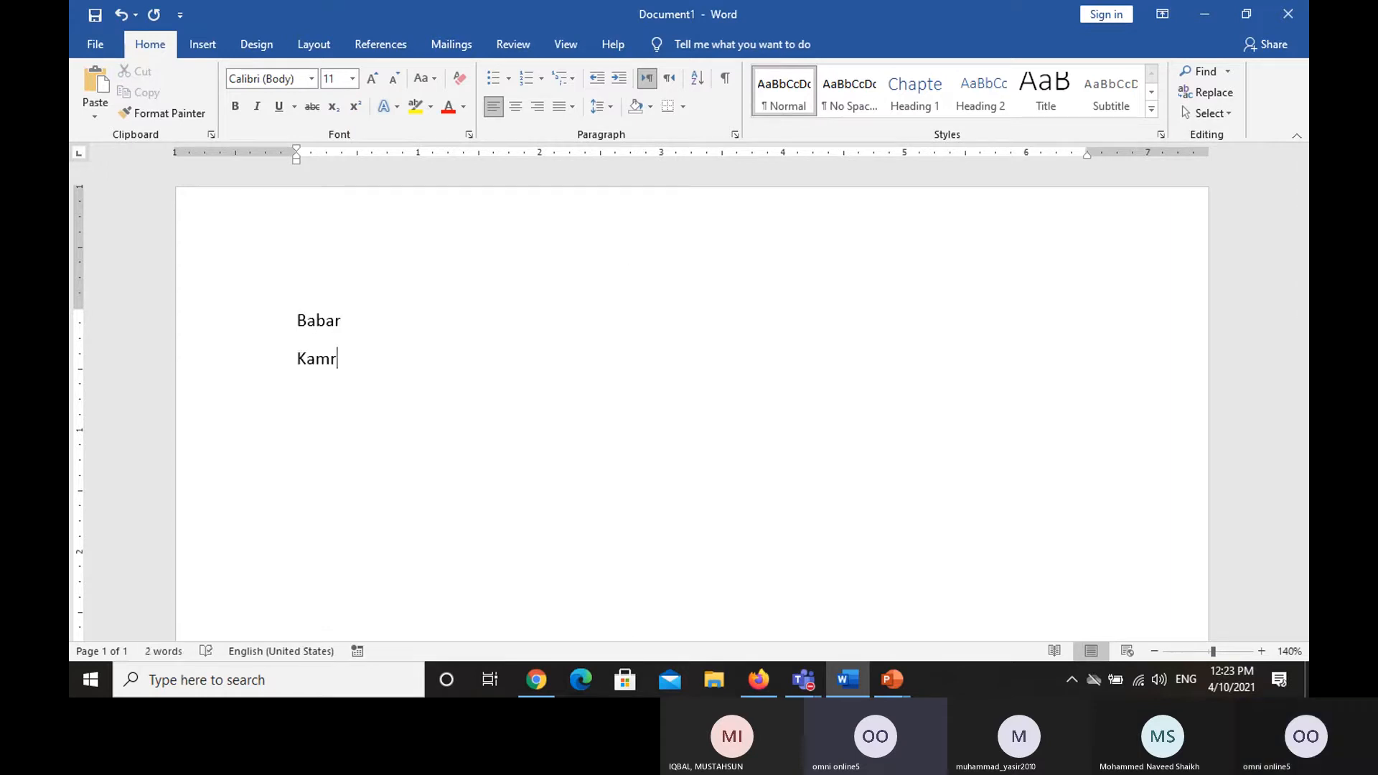
text(an)
key(Return)
text(Ahmed)
key(Return)
text(Fahad)
key(Return)
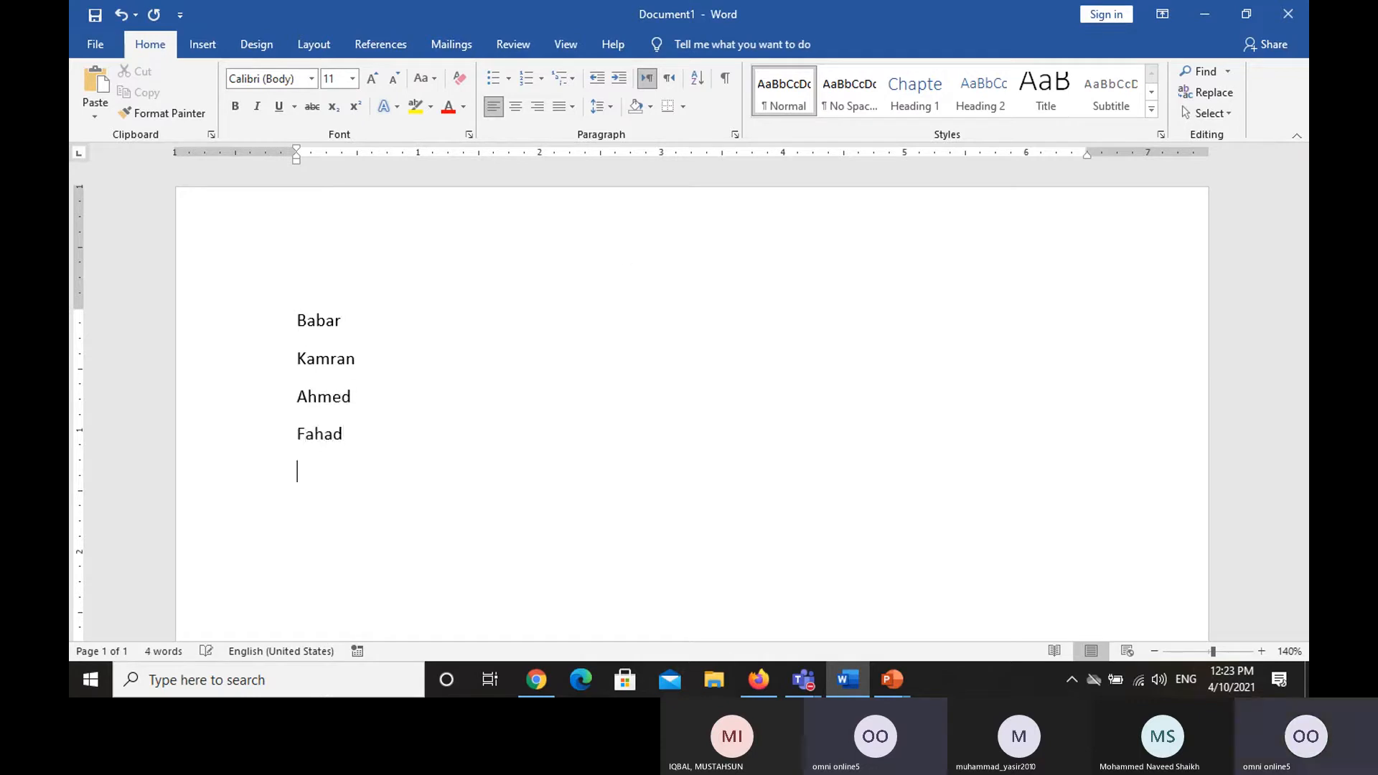
Step: Add a fifth first name in proper capitalization on the line below the other names
text(L)
key(BackSpace)
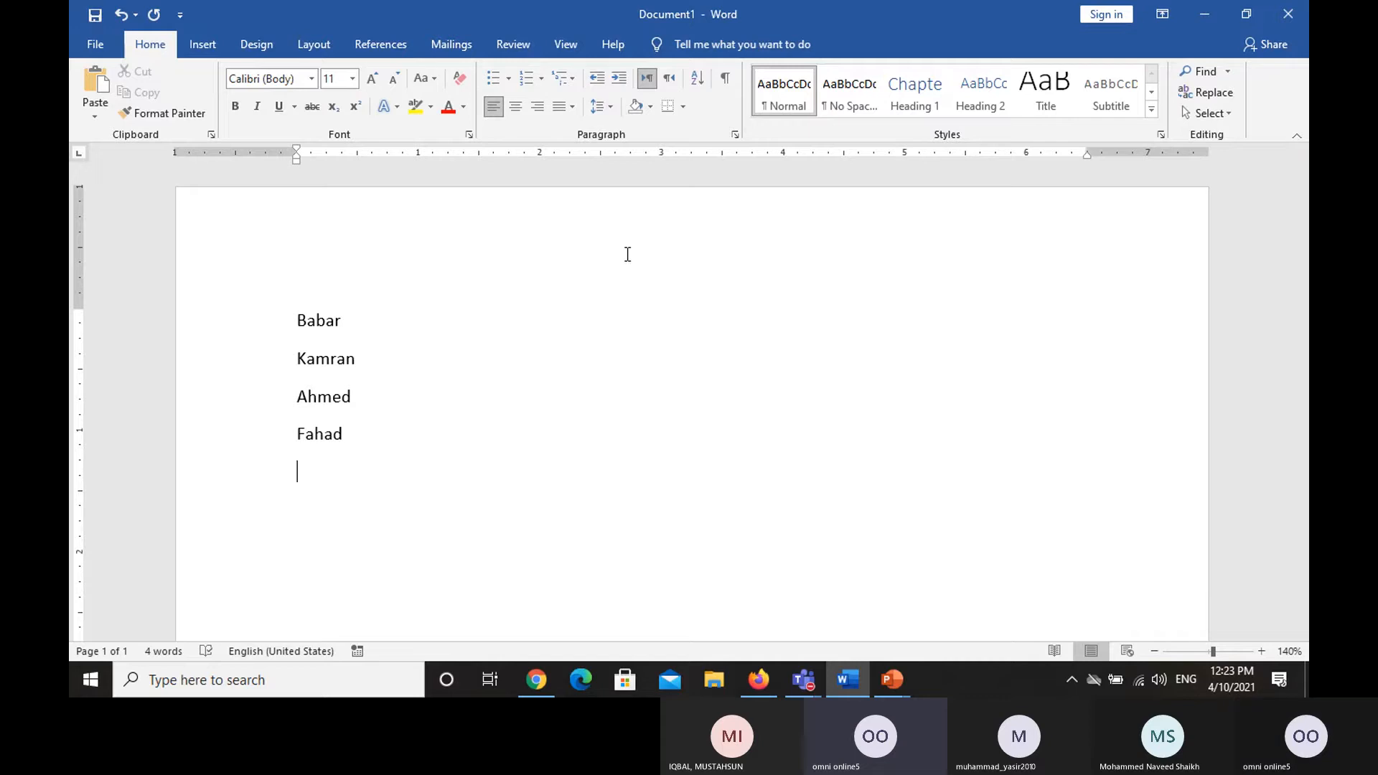
text(rAZA)
key(BackSpace)
key(BackSpace)
key(BackSpace)
key(BackSpace)
text(rA)
key(BackSpace)
key(BackSpace)
text(Raza)
key(Return)
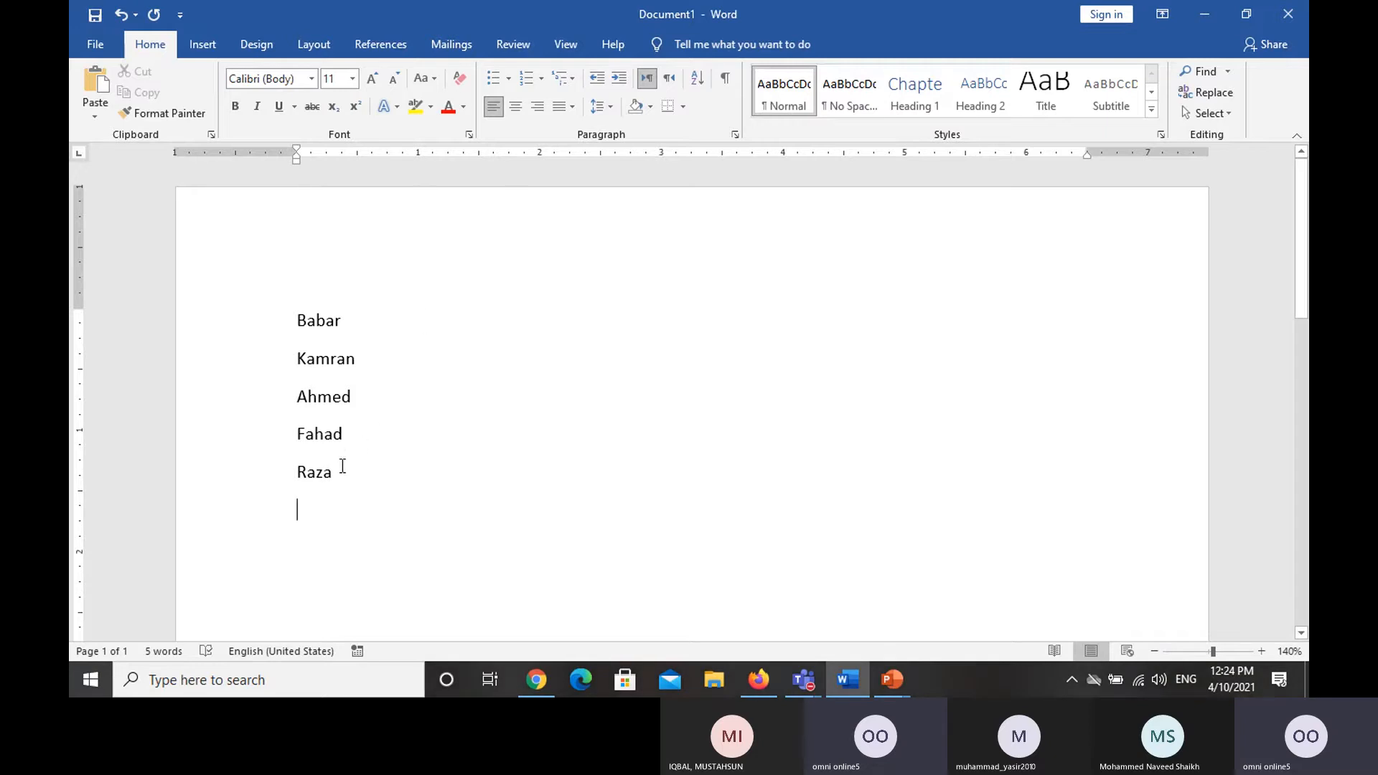
Step: Select all five names and sort them as text in ascending order
drag(343, 471, 309, 294)
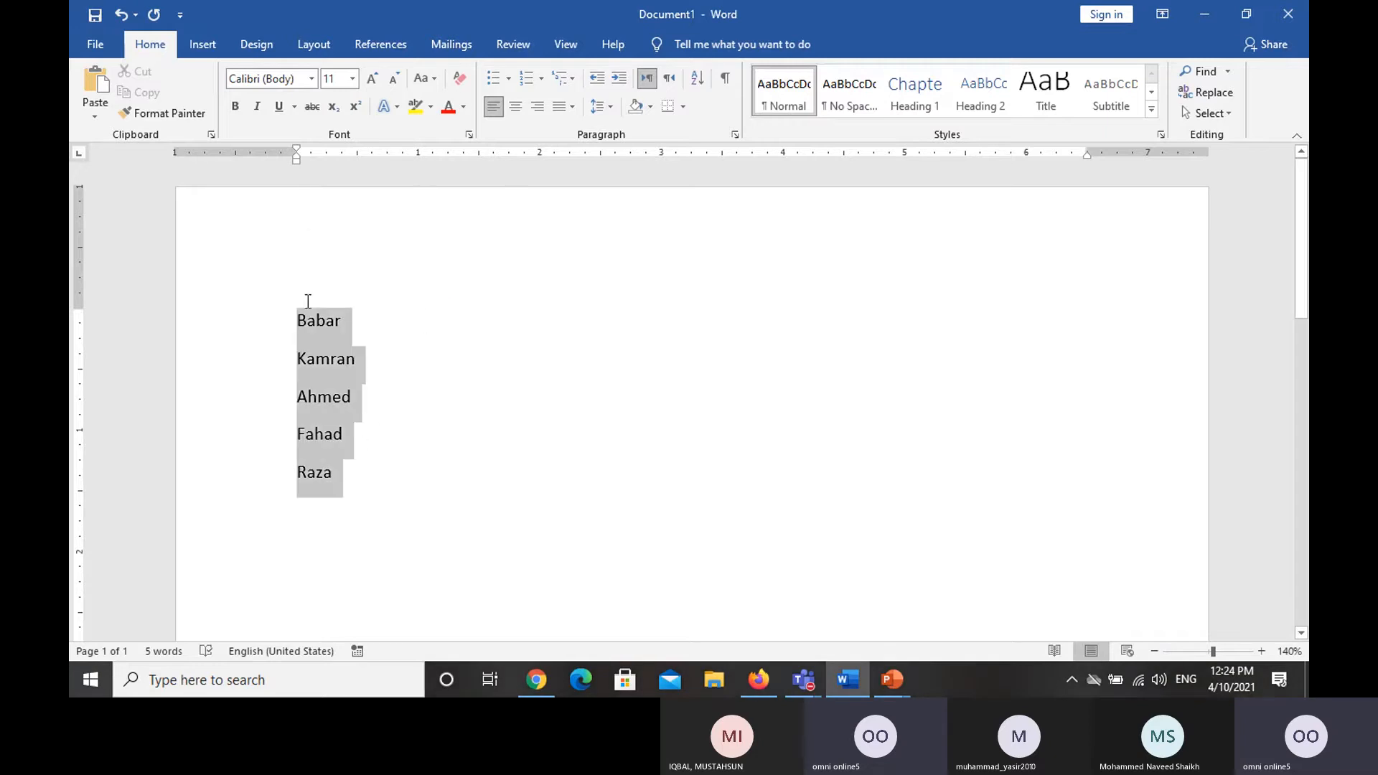
click(692, 83)
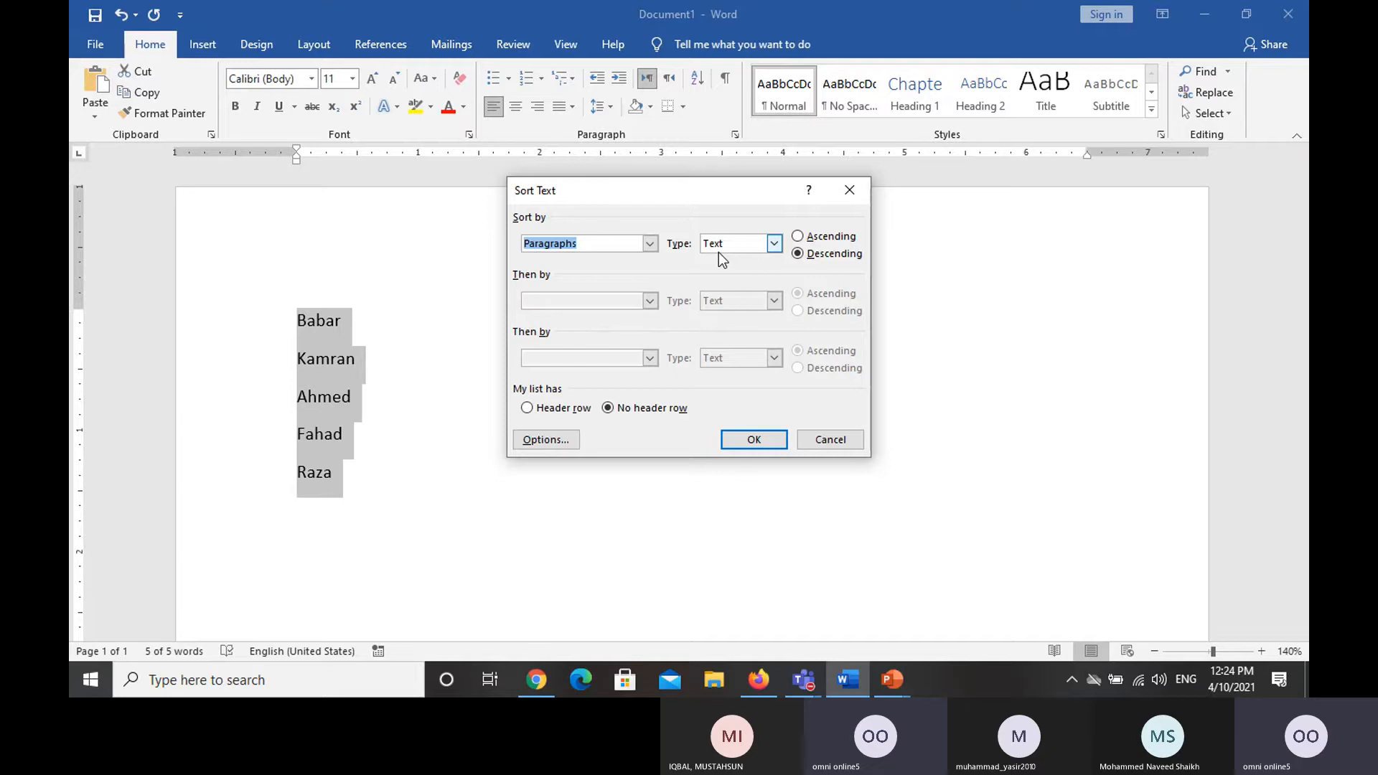
click(797, 236)
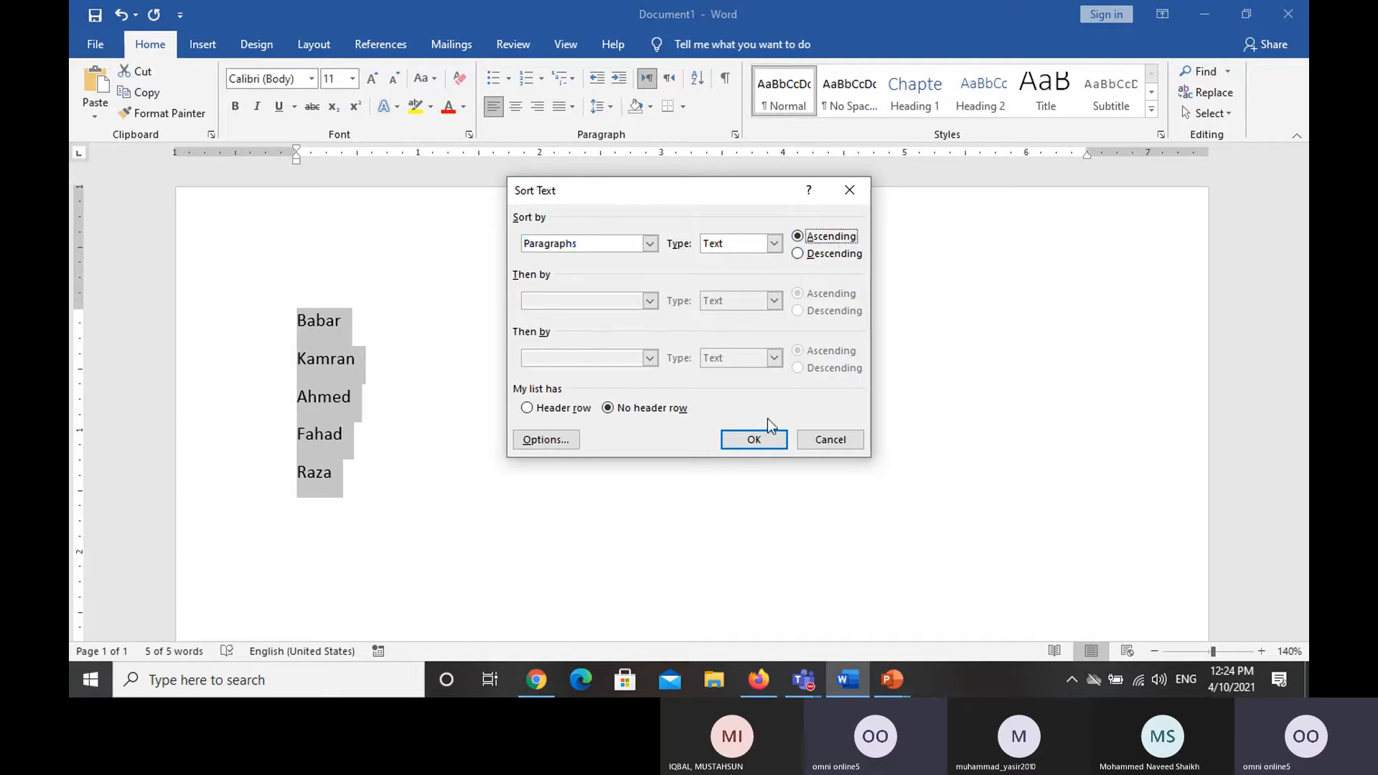
click(759, 438)
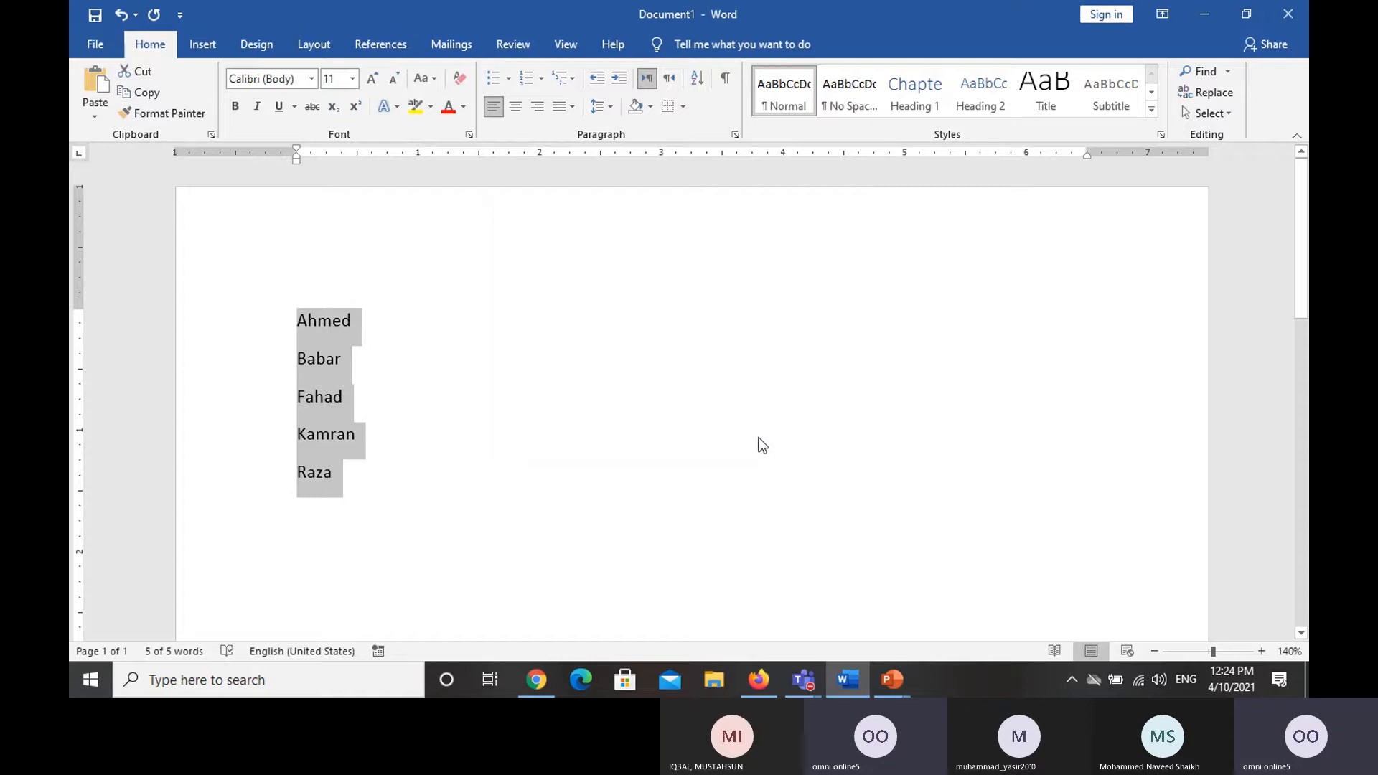
Step: Re-sort the selected names as text in descending order
click(692, 83)
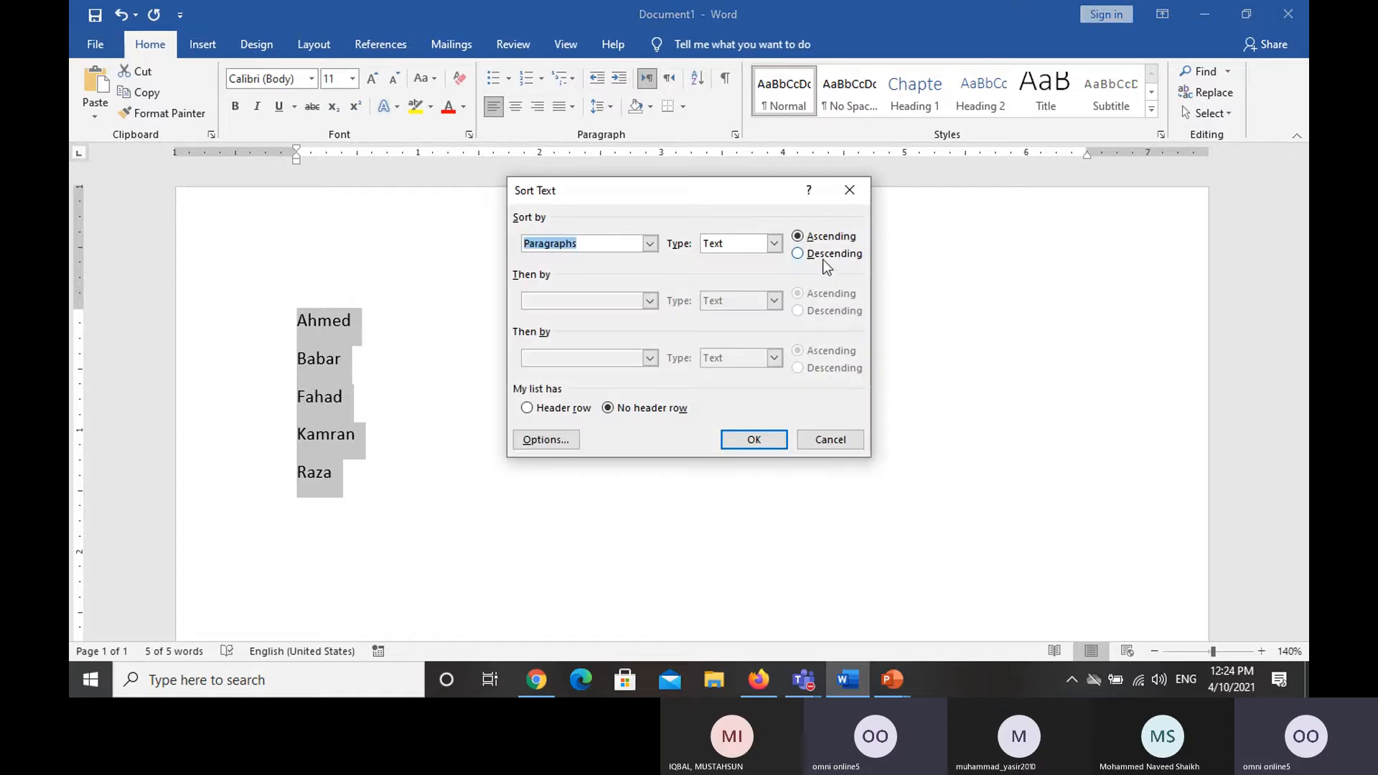
click(822, 256)
click(754, 445)
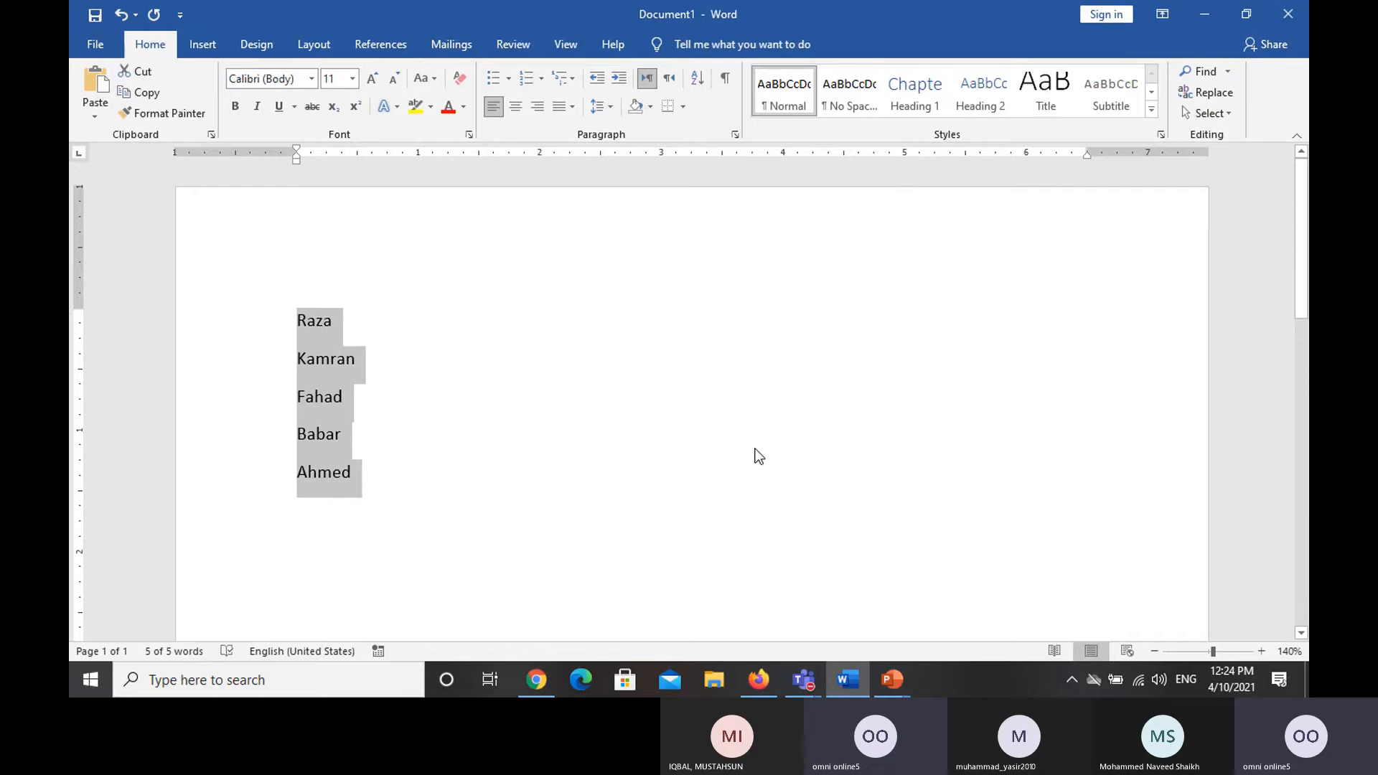
Step: Return the name list to ascending alphabetical order and deselect it
click(697, 78)
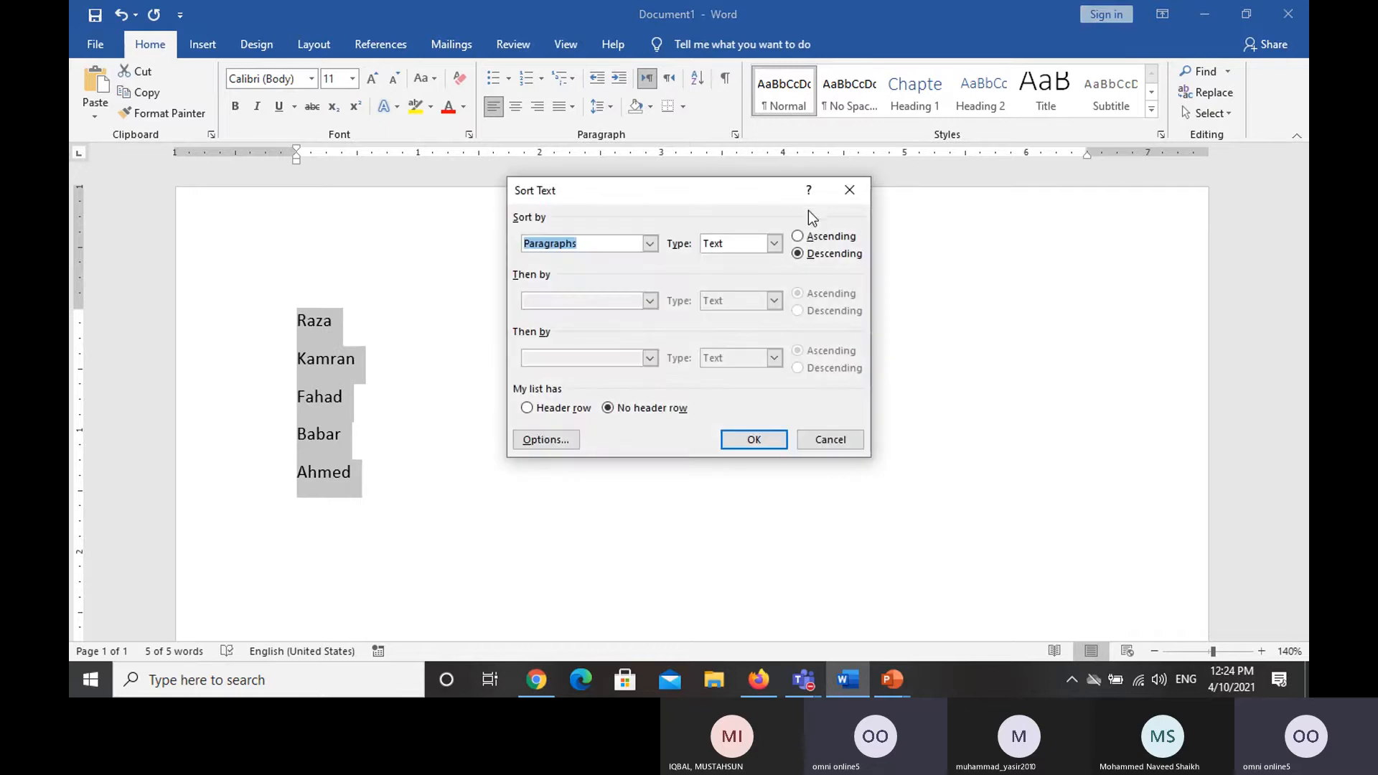
click(809, 237)
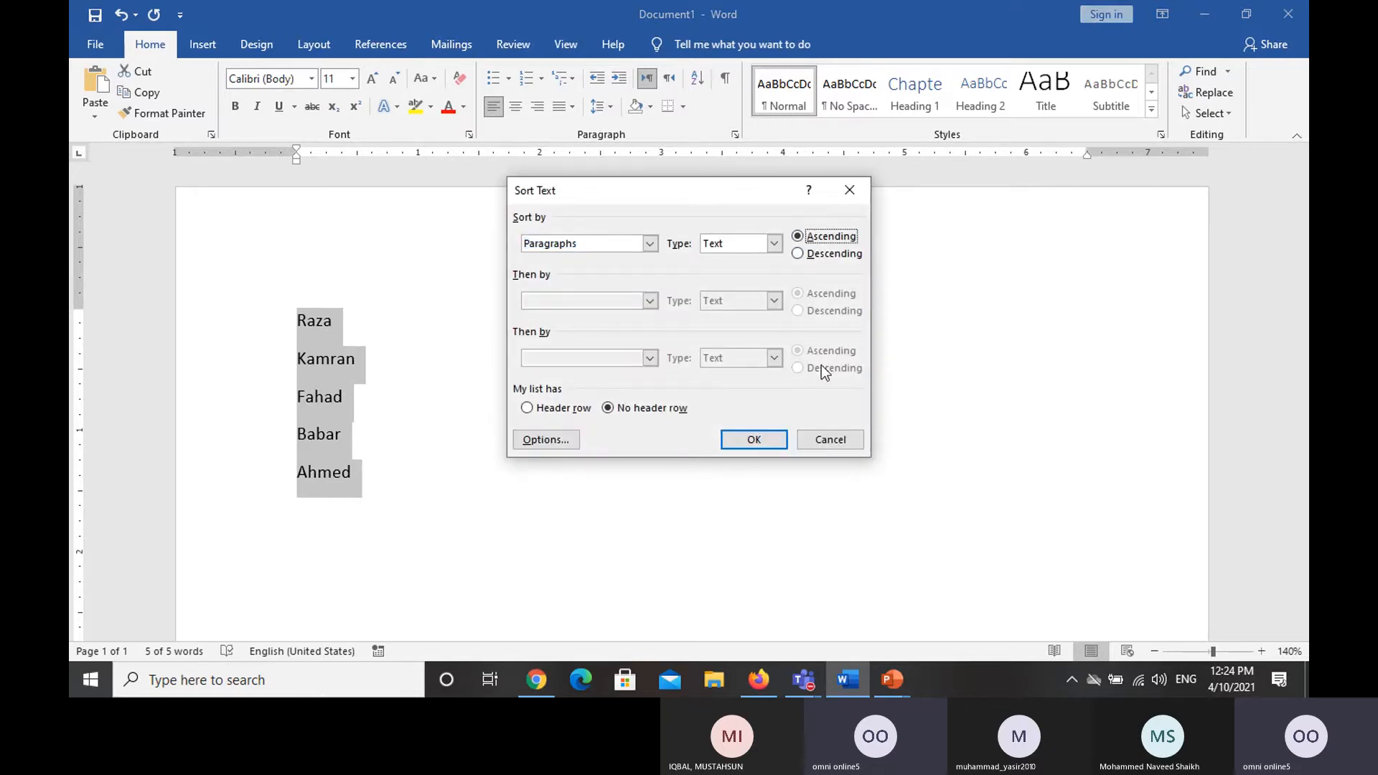
click(766, 438)
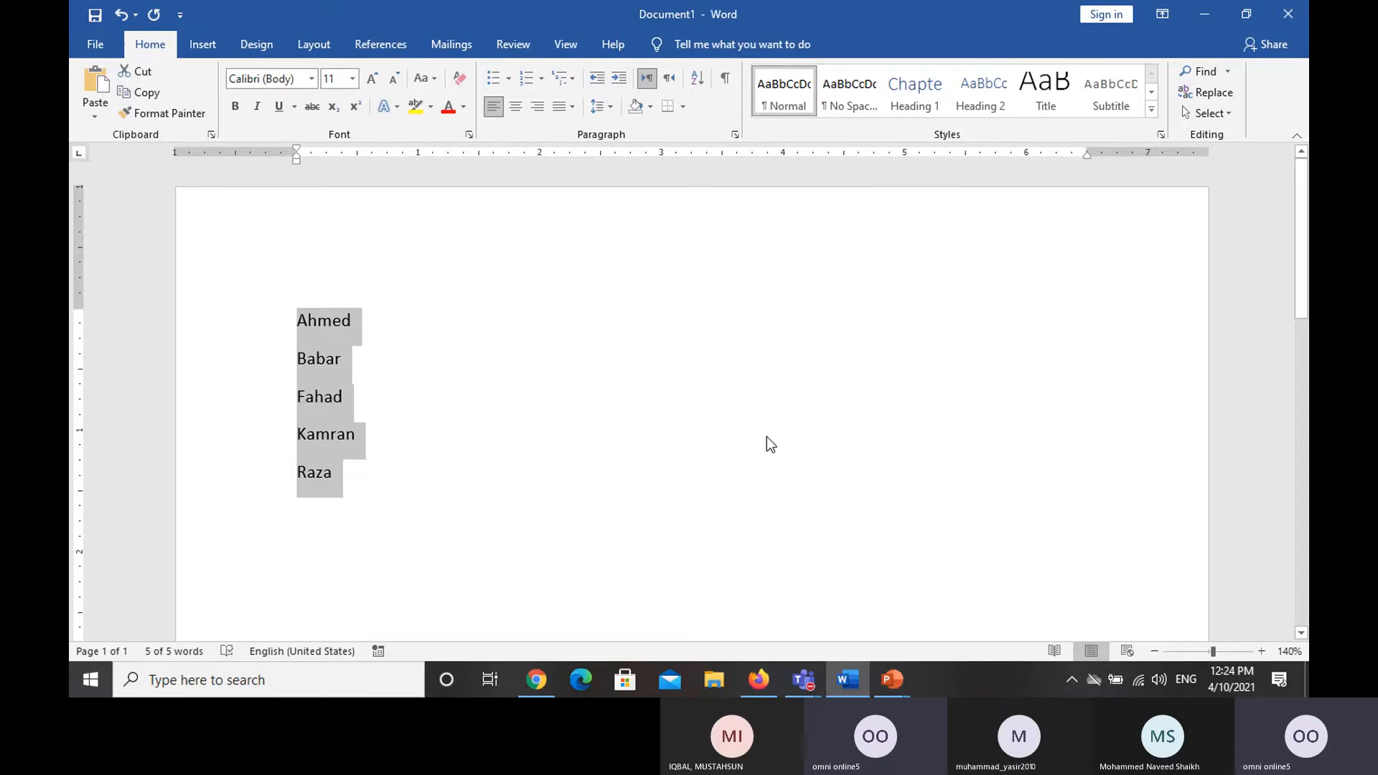
click(767, 436)
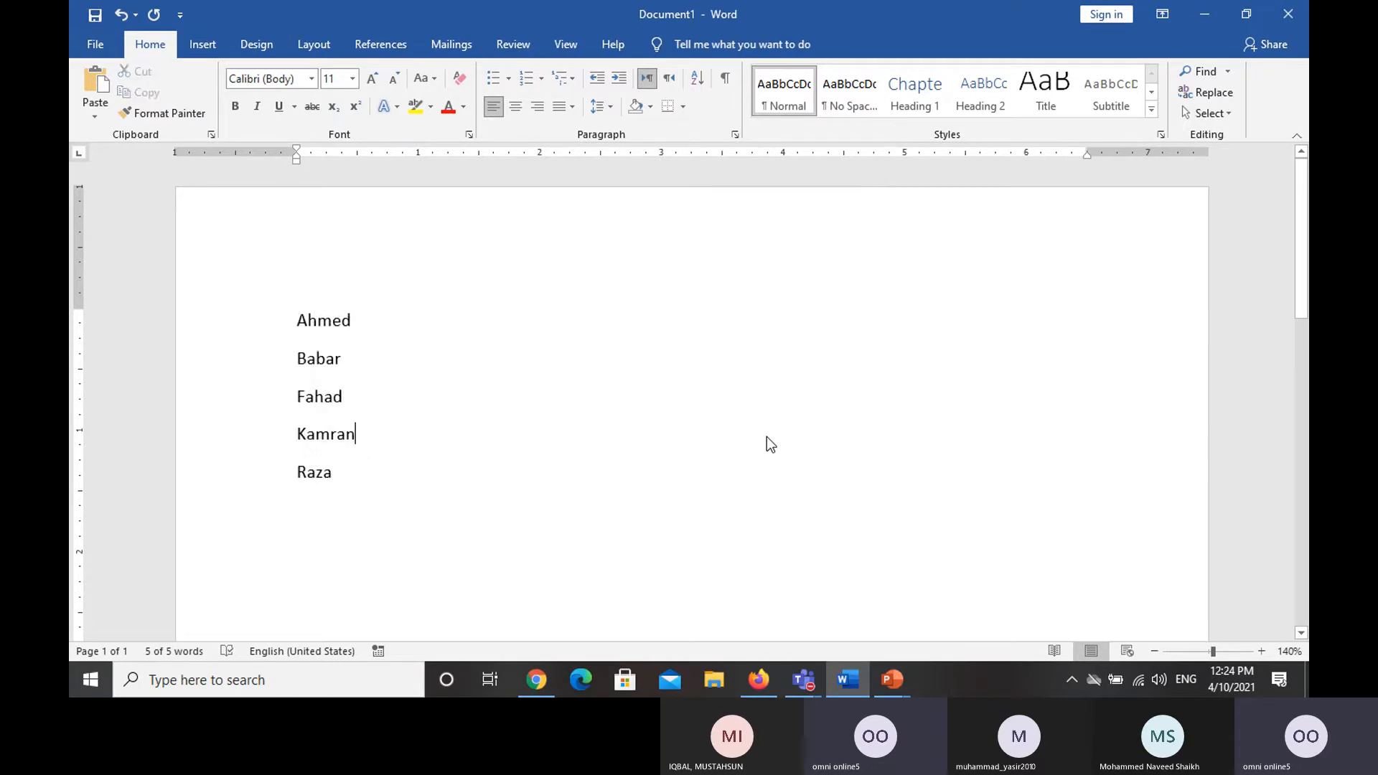
Step: Clear the name list from the document and generate sample paragraphs with =rand()
key(ctrl+a)
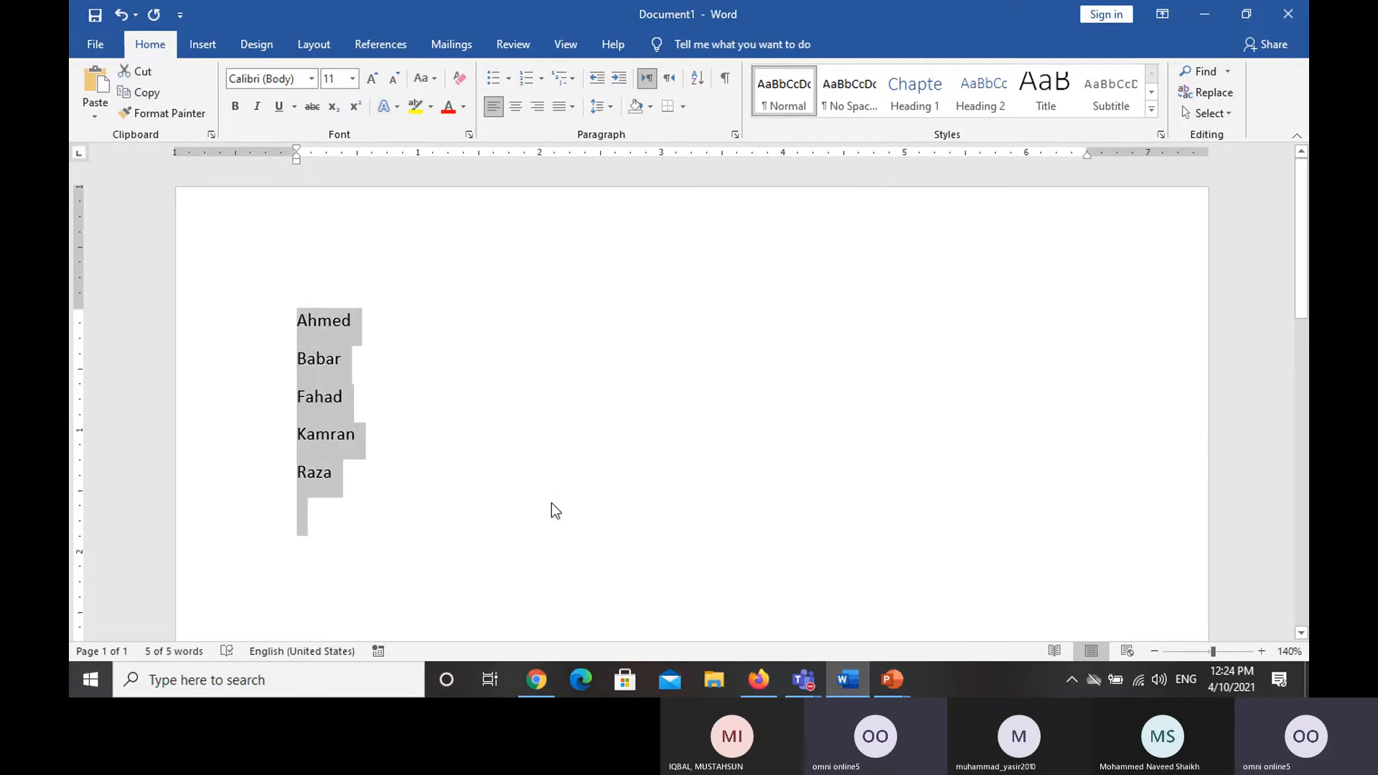
key(Delete)
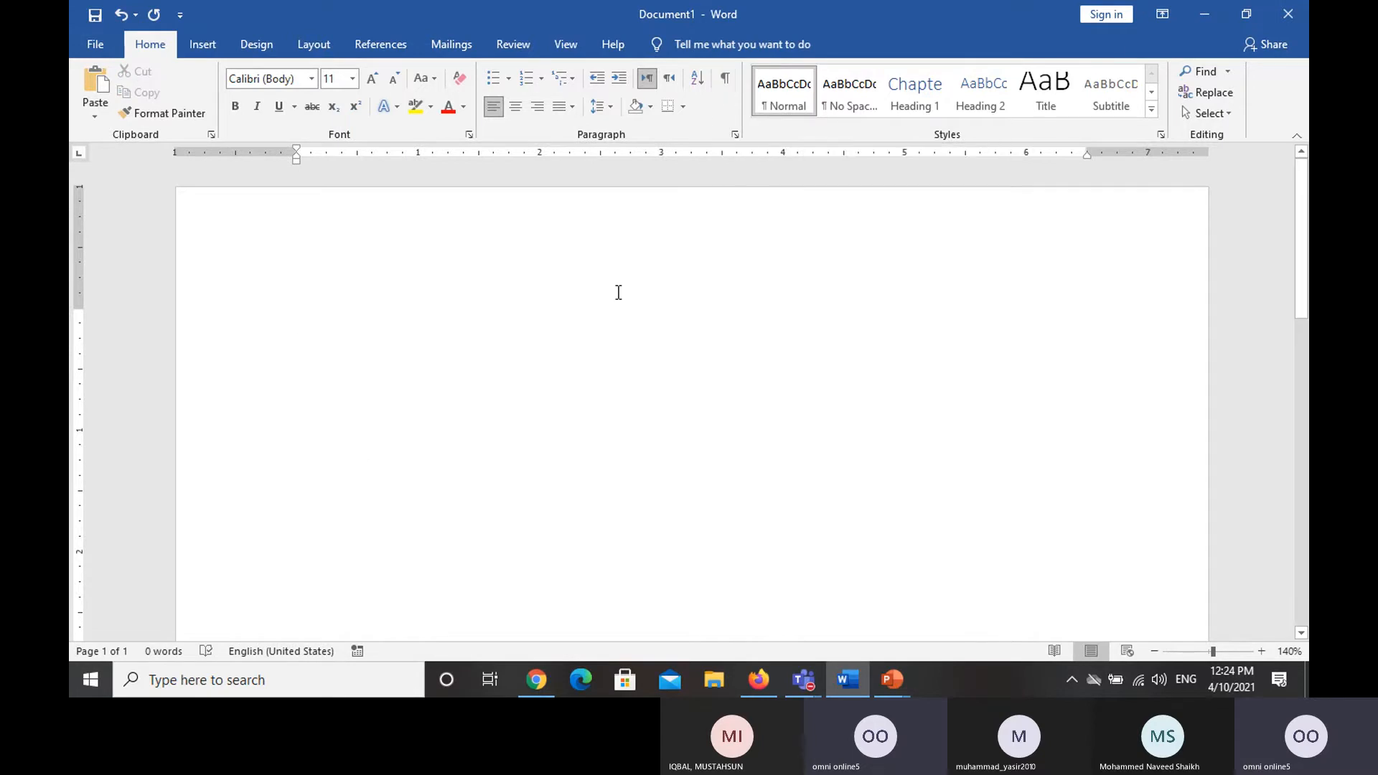
text(=rand())
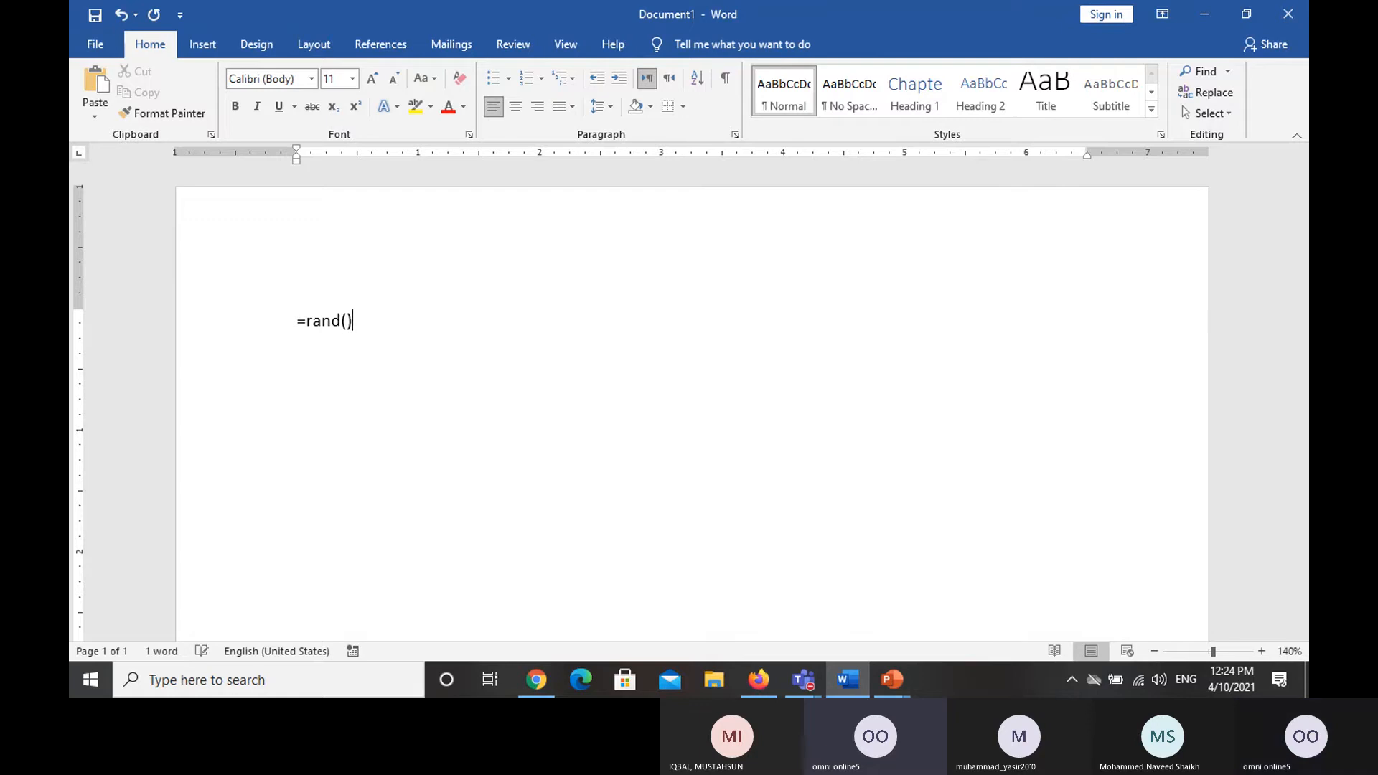
key(Return)
scroll(997, 237, up, 3)
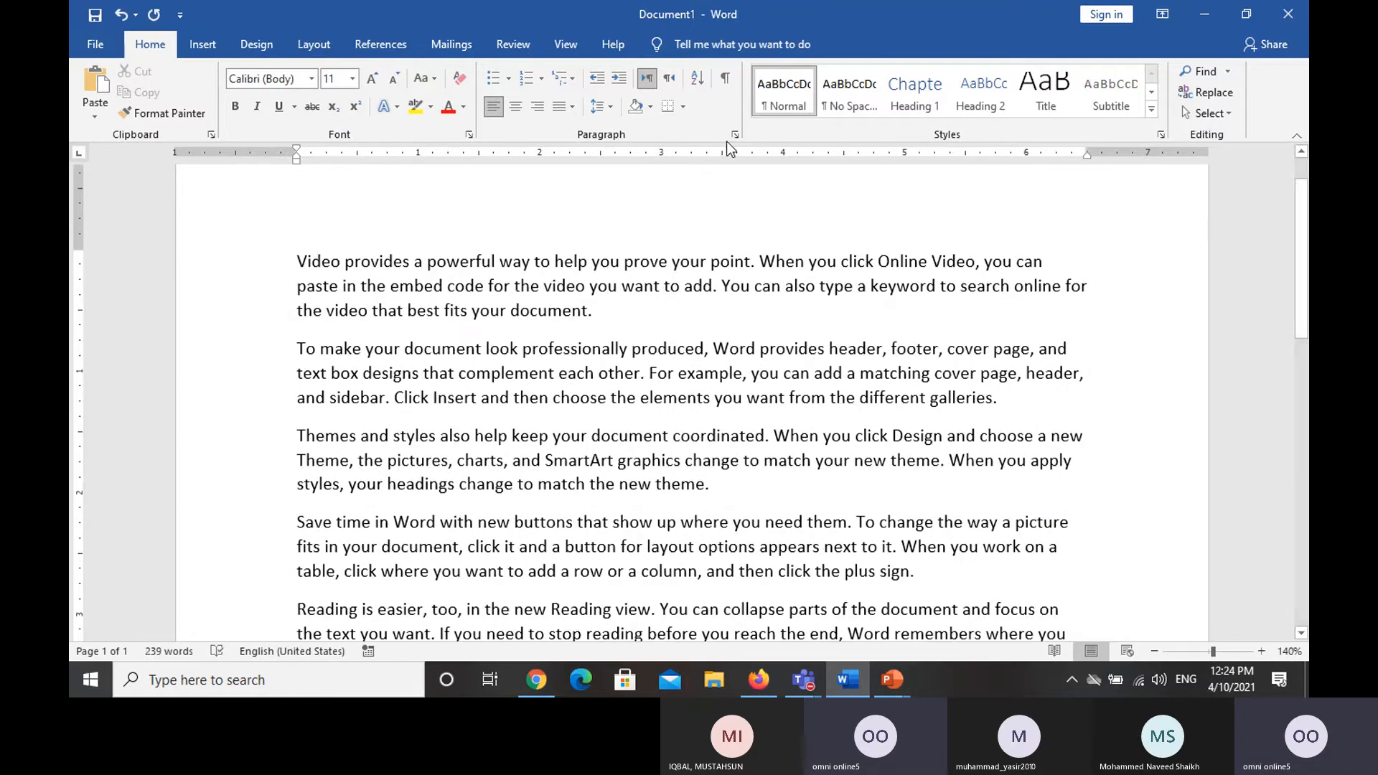
Step: Show the formatting marks and add three blank paragraphs at the end of the sample text
click(728, 86)
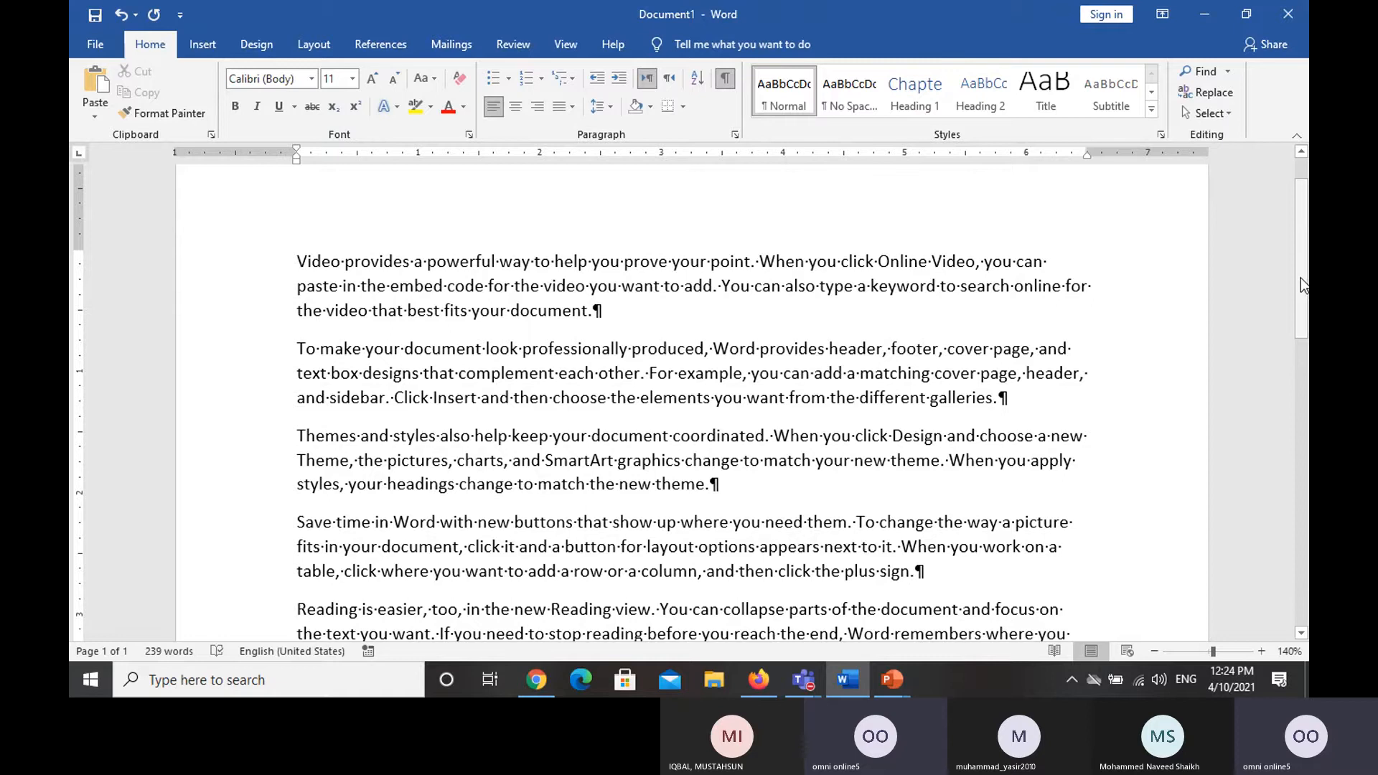
scroll(1300, 278, down, 5)
key(Return)
key(Return)
key(Return)
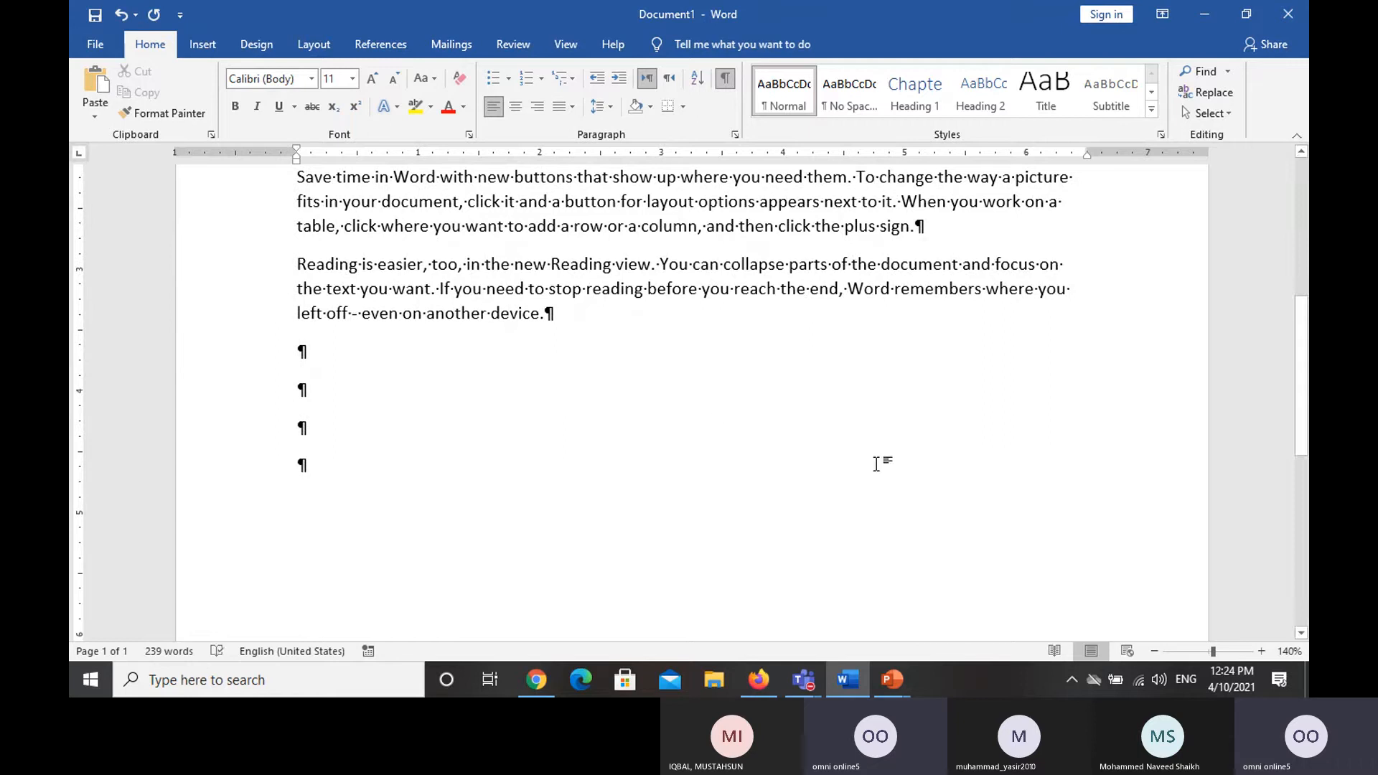
Step: Insert several extra spaces between "each" and "other" in the second paragraph and three tabs after "keep your" in the third
drag(1308, 414, 1306, 348)
click(599, 249)
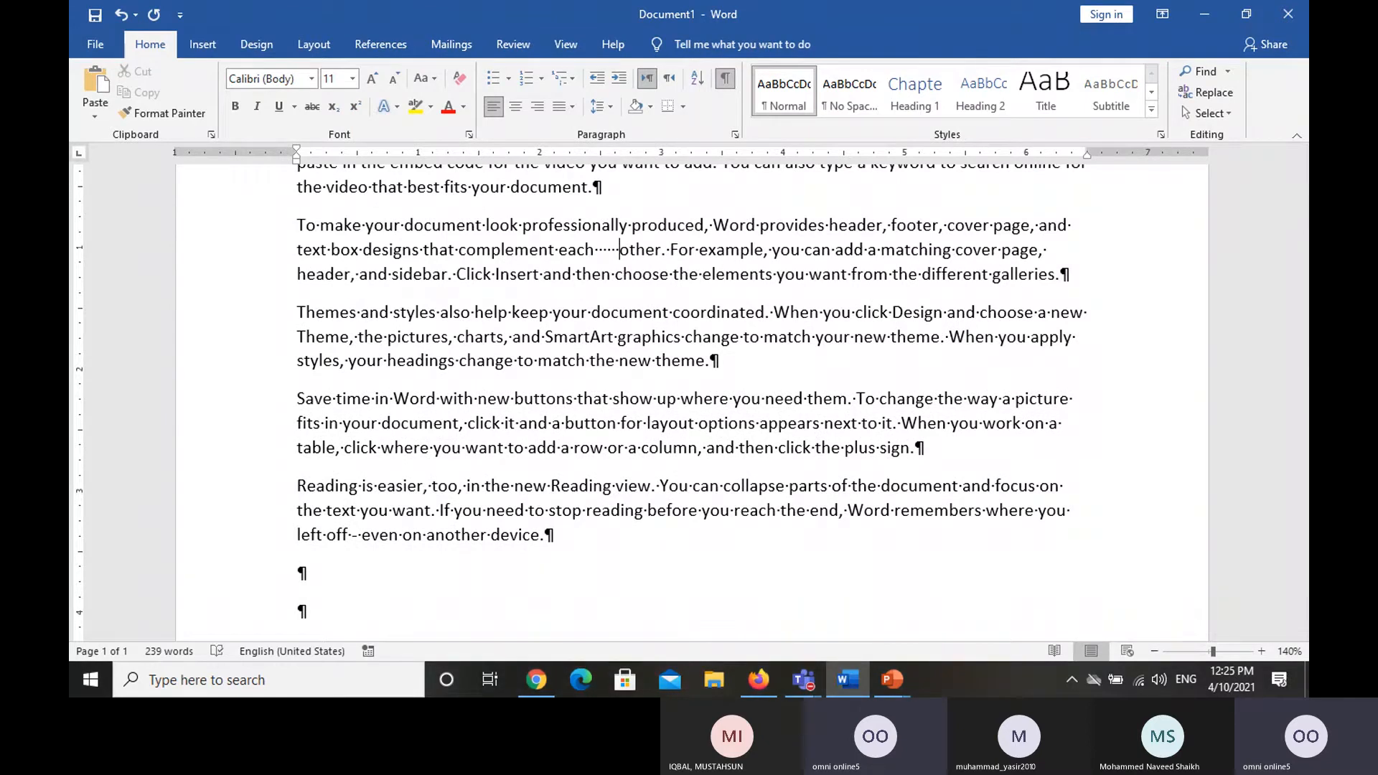
click(590, 311)
key(Tab)
key(Tab)
key(Tab)
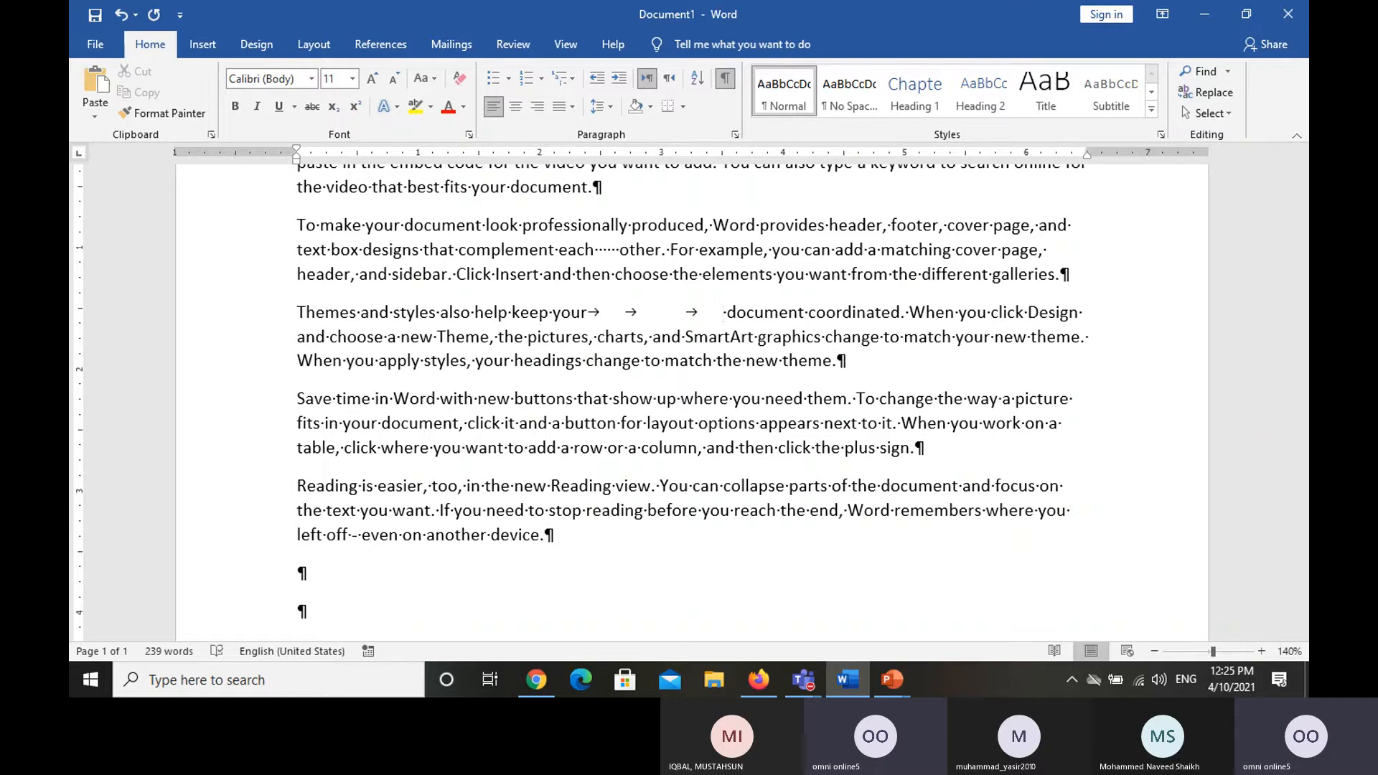
Step: Toggle the formatting marks off and on, leaving them hidden
click(726, 82)
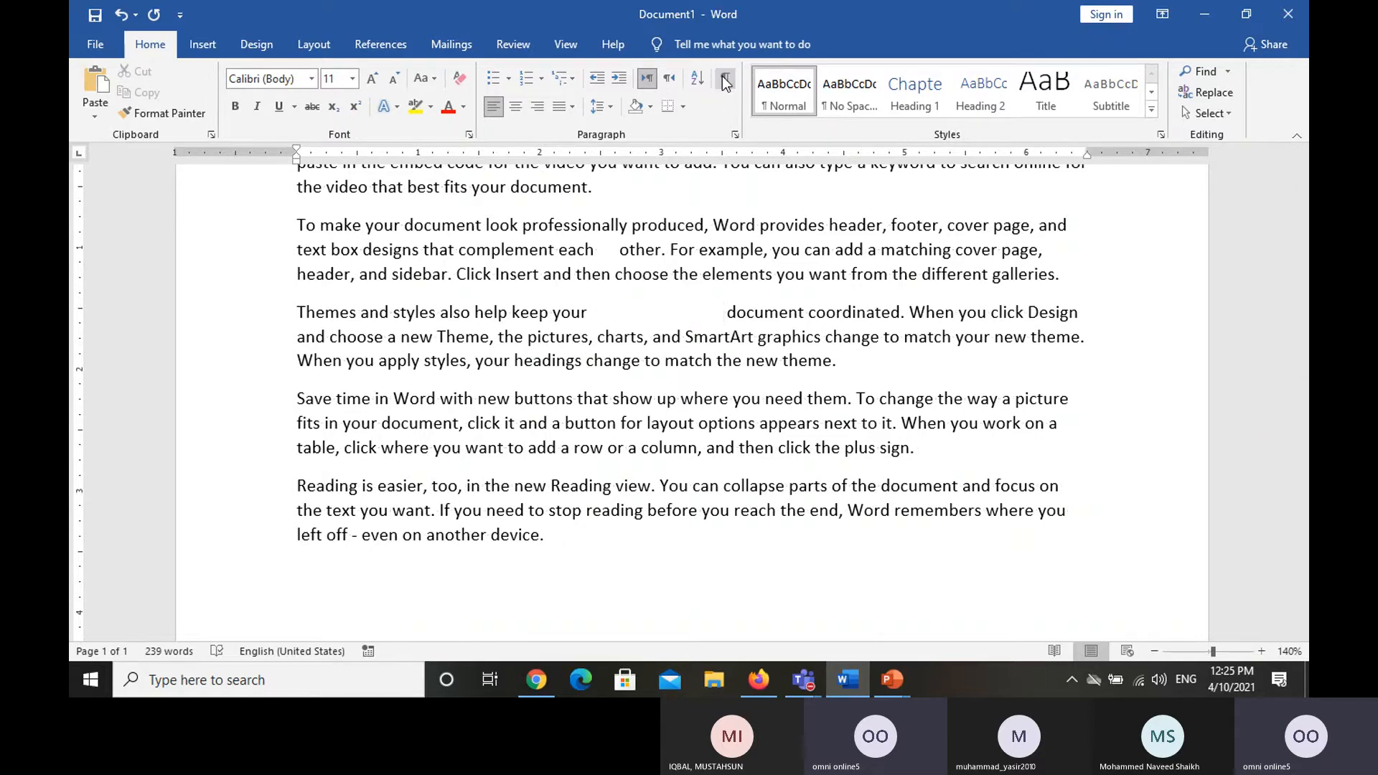
click(726, 83)
click(727, 82)
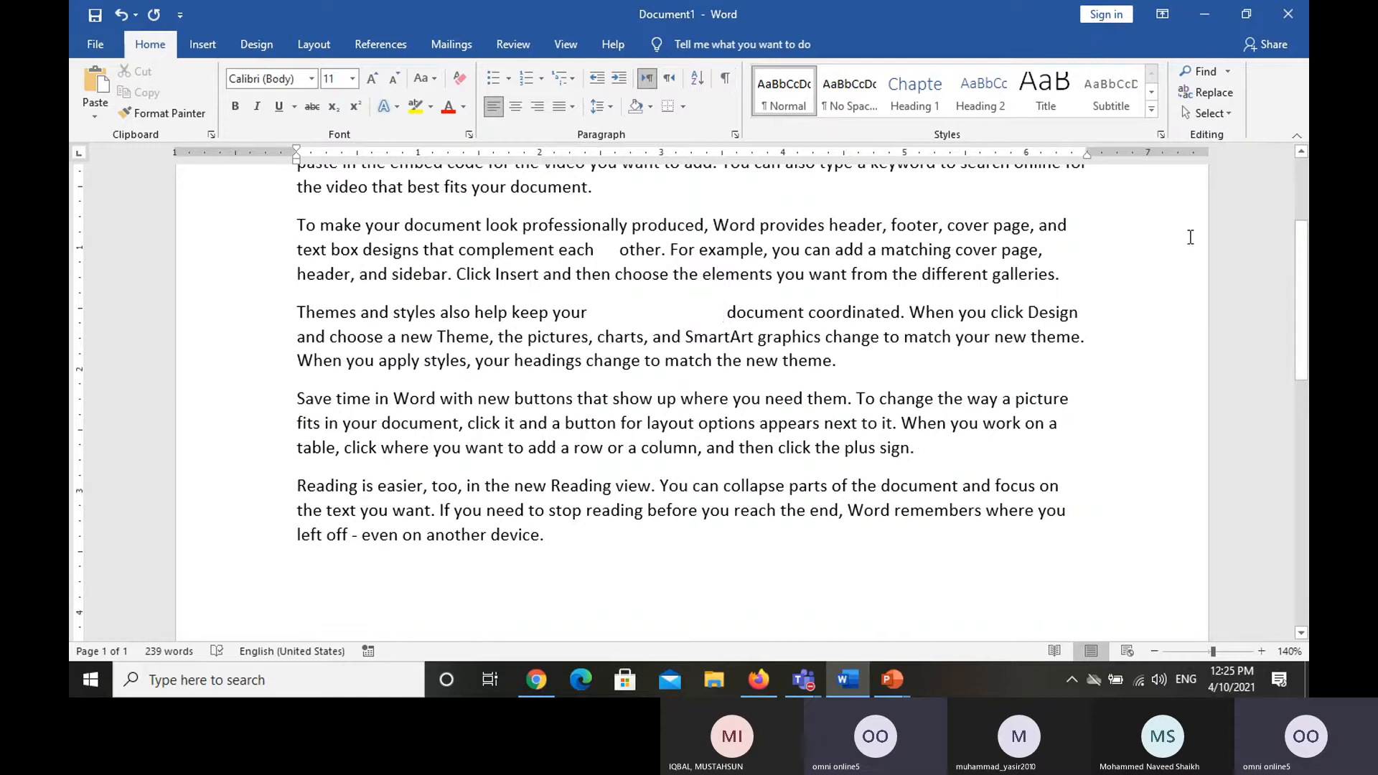
Step: Split the first paragraph after "Video provides a powerful" so that "way to help you" starts a new paragraph
drag(1304, 271, 1290, 169)
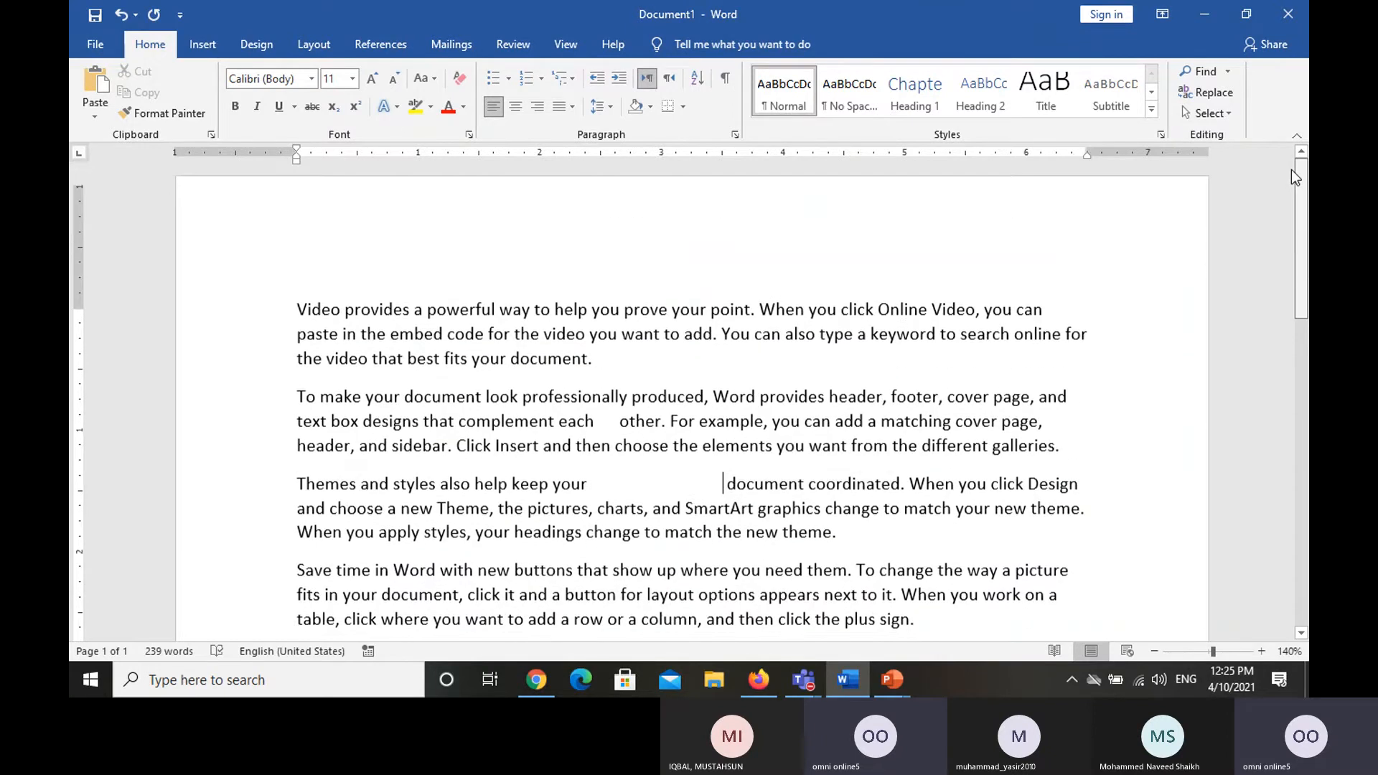
click(501, 322)
key(Return)
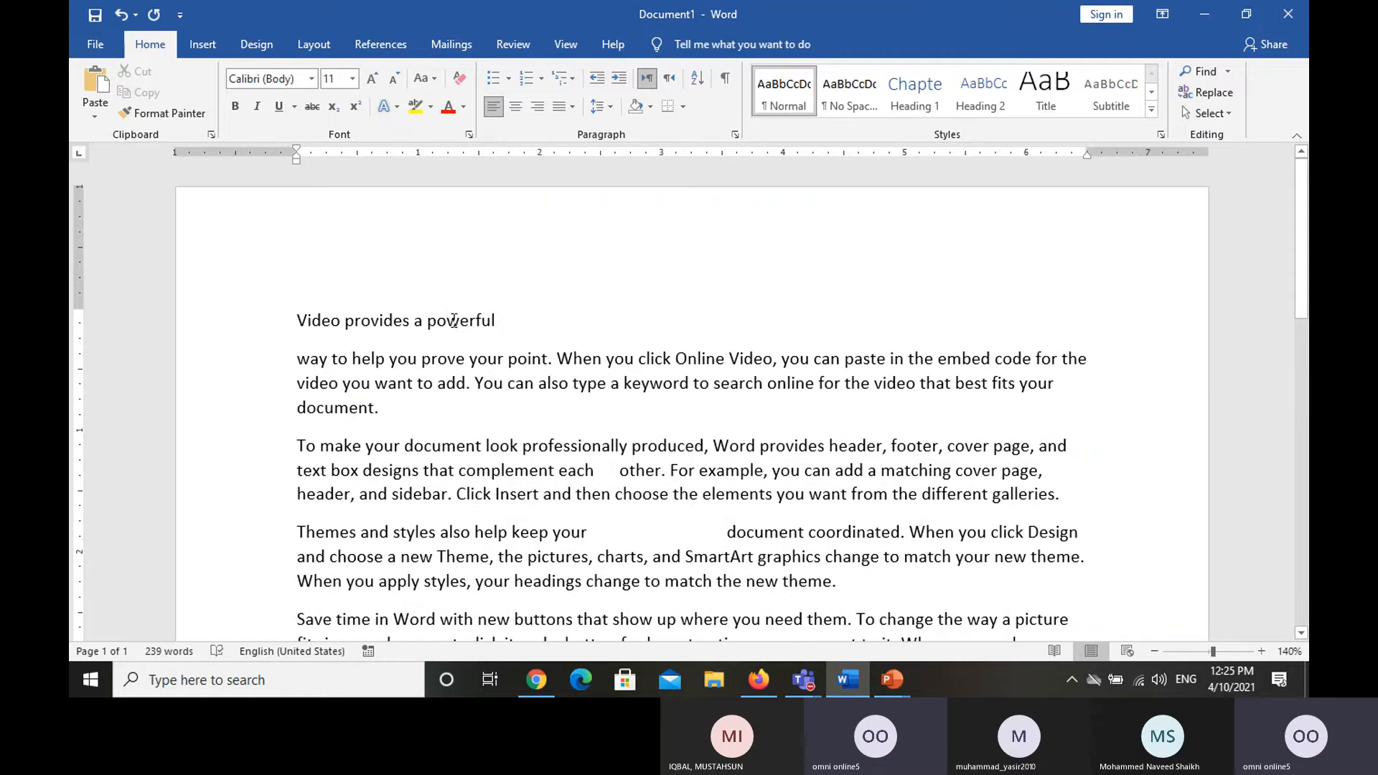
Step: Center the line "Video provides a powerful", right-align it, and return it to left alignment
click(523, 110)
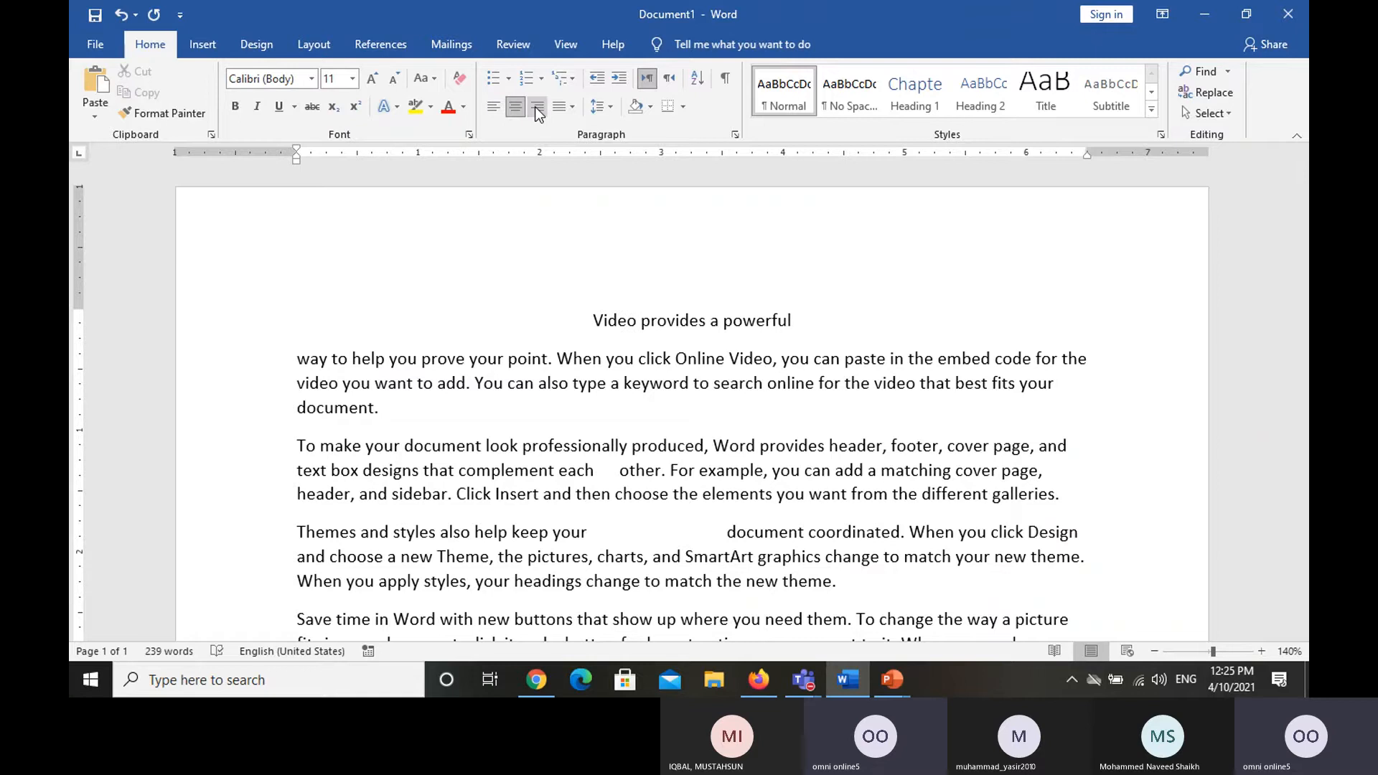
click(535, 107)
click(497, 106)
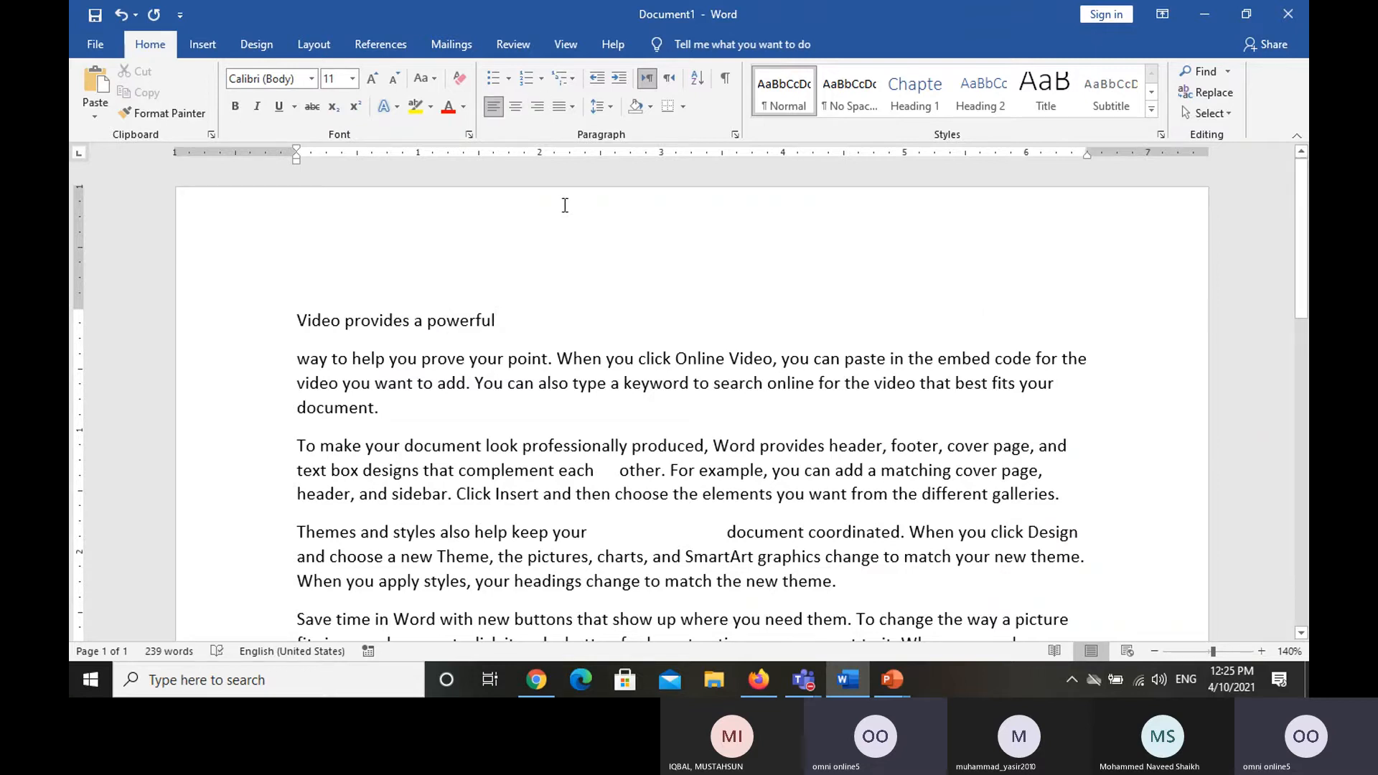
Step: Clear the whole document and generate fresh sample paragraphs with =rand()
key(ctrl+a)
key(Delete)
text(=rand)
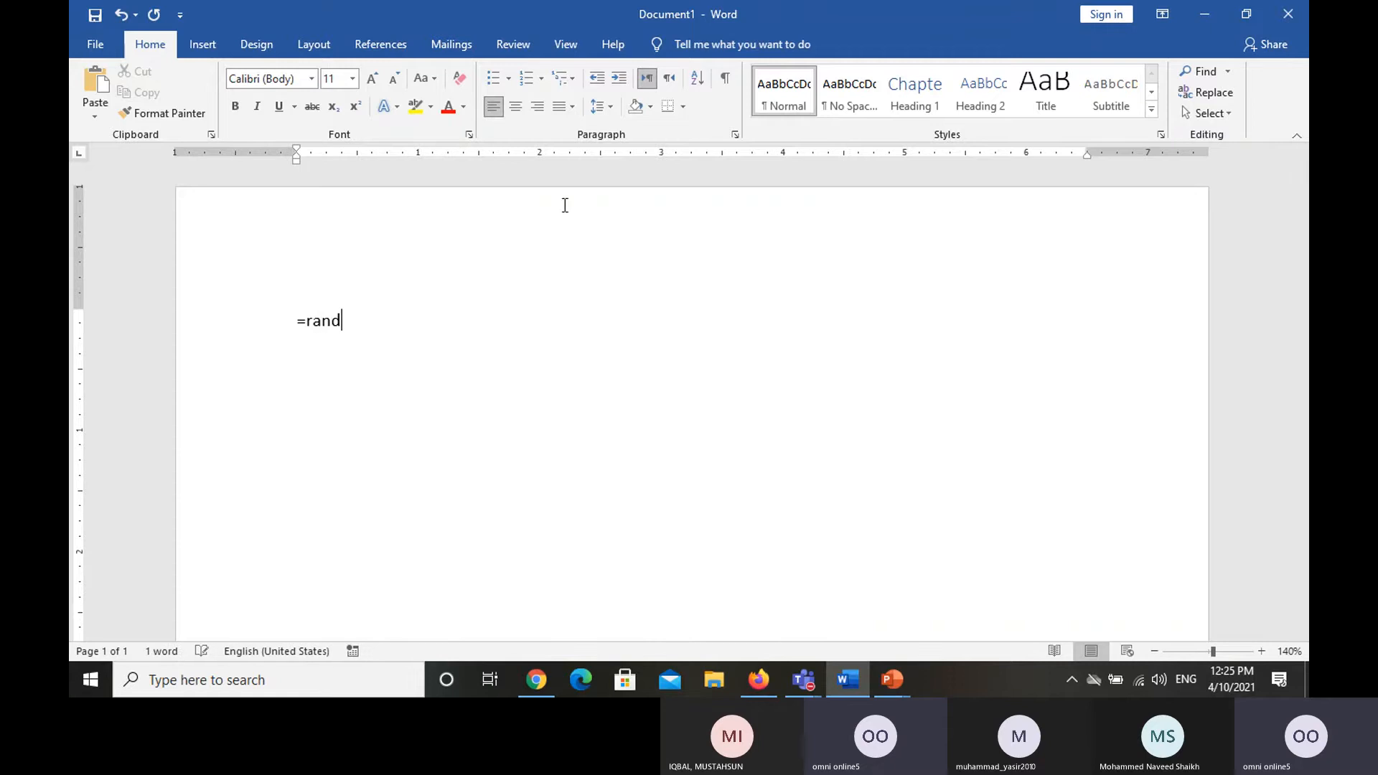
text(())
key(Return)
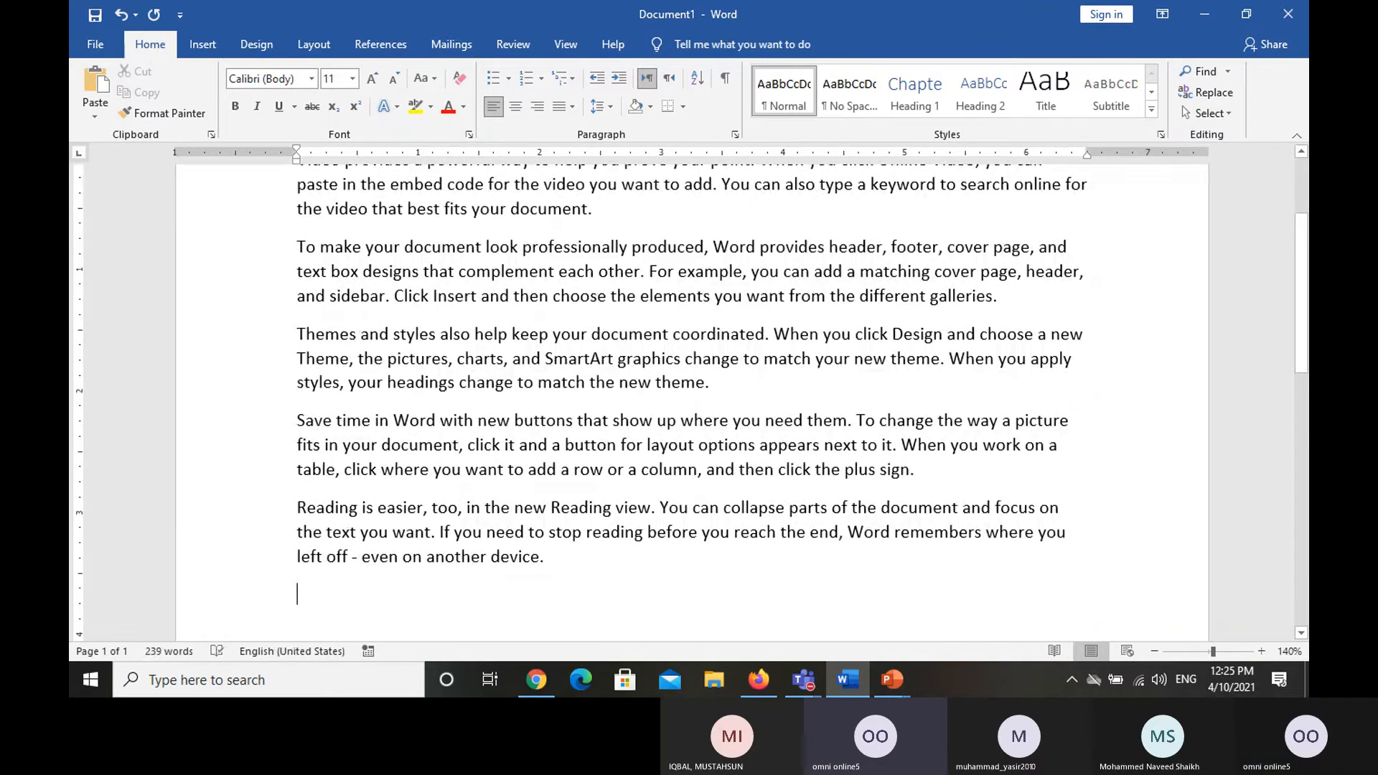
Step: Apply Justify Medium to all the sample text, followed by Justify High
triple_click(565, 207)
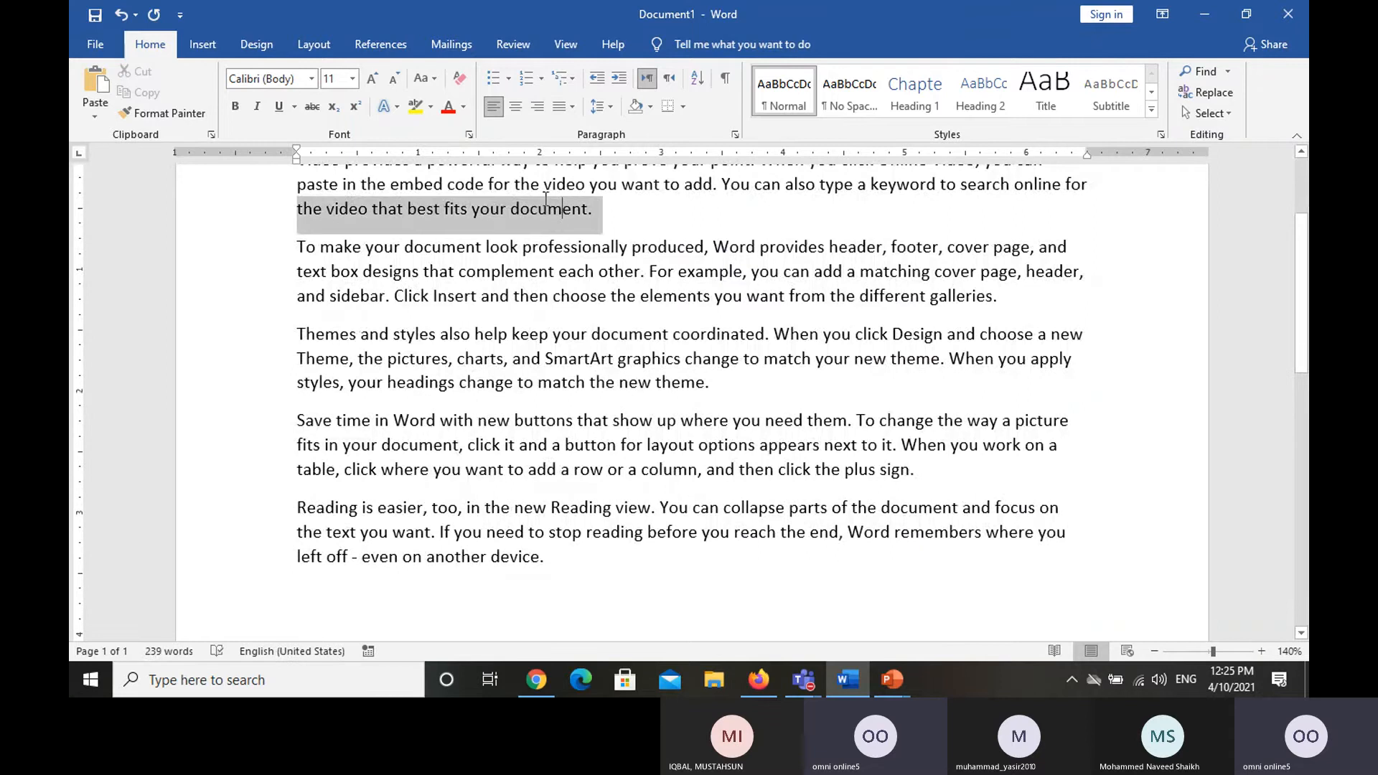
key(ctrl+a)
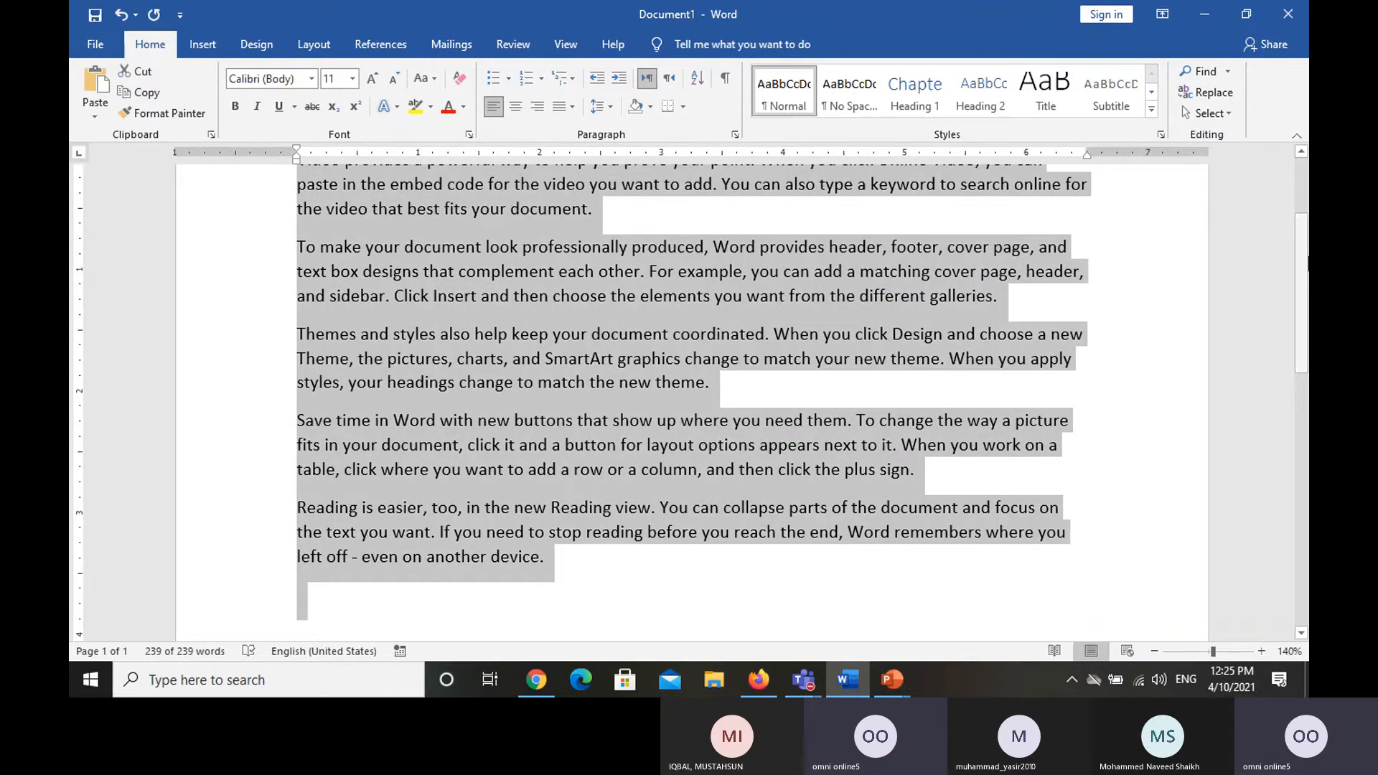
drag(1299, 262, 1298, 234)
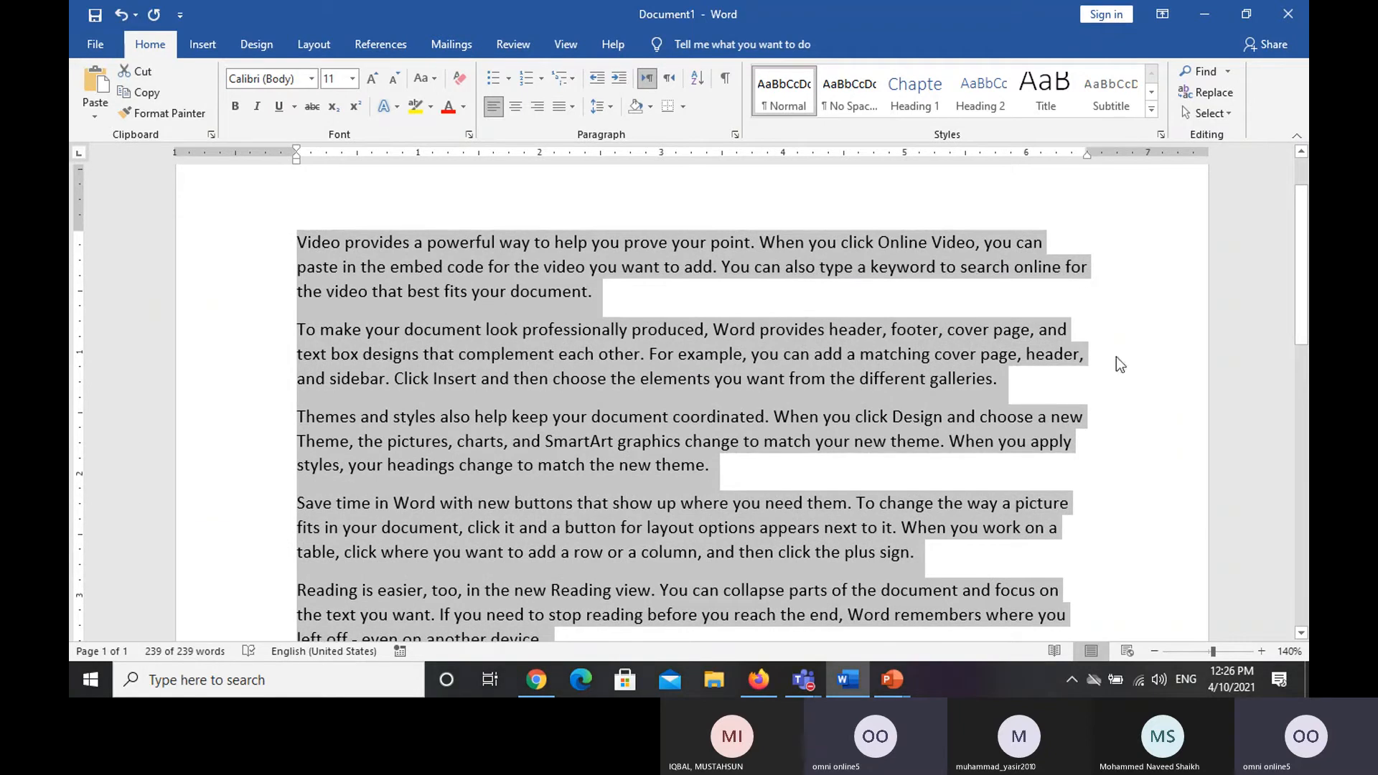
click(561, 114)
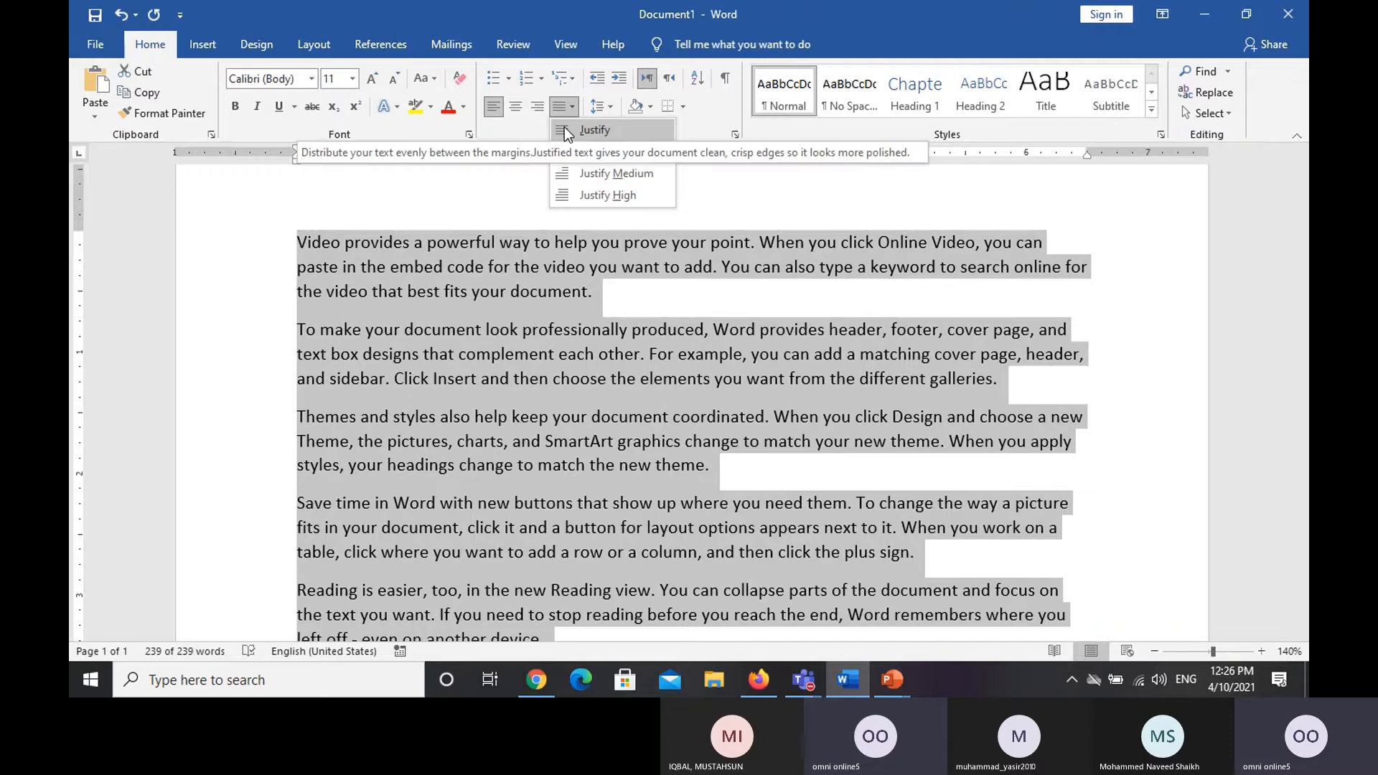
click(565, 130)
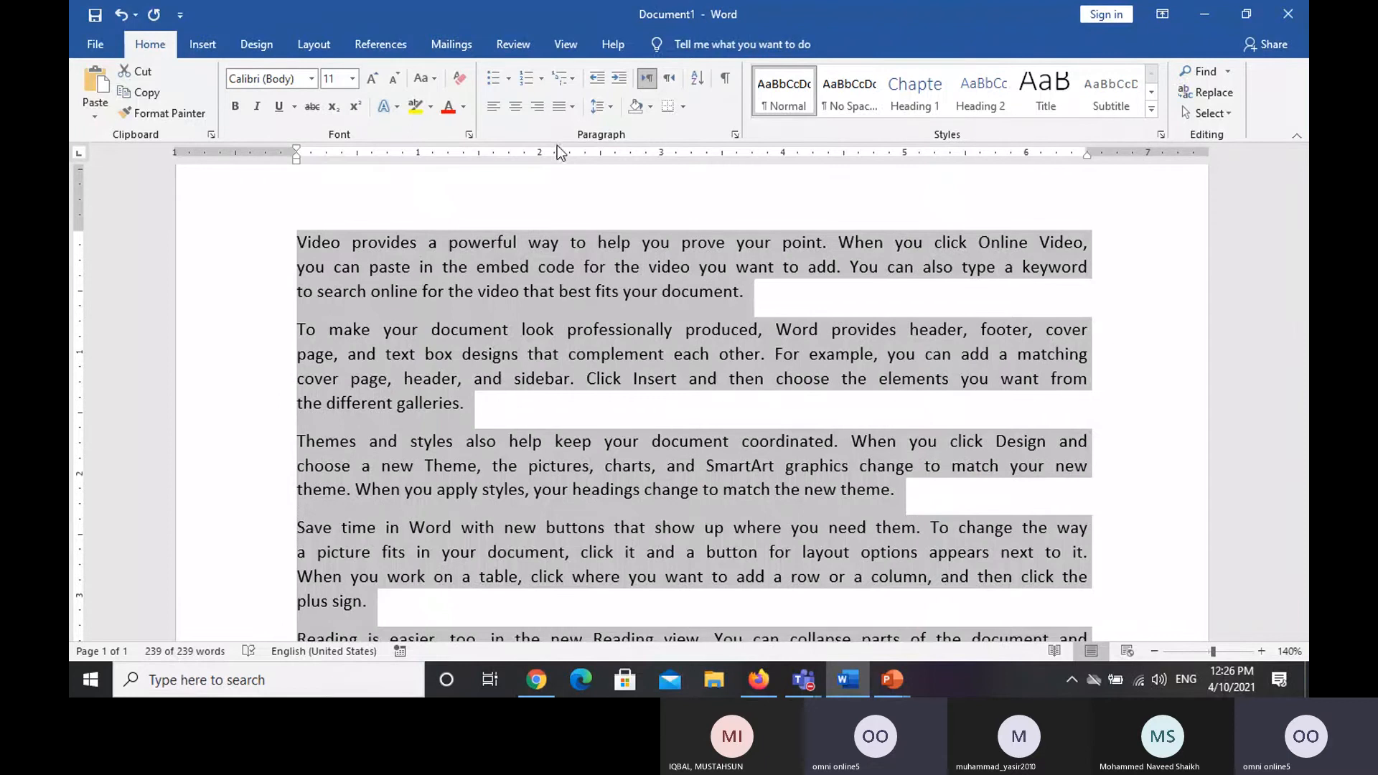
click(603, 106)
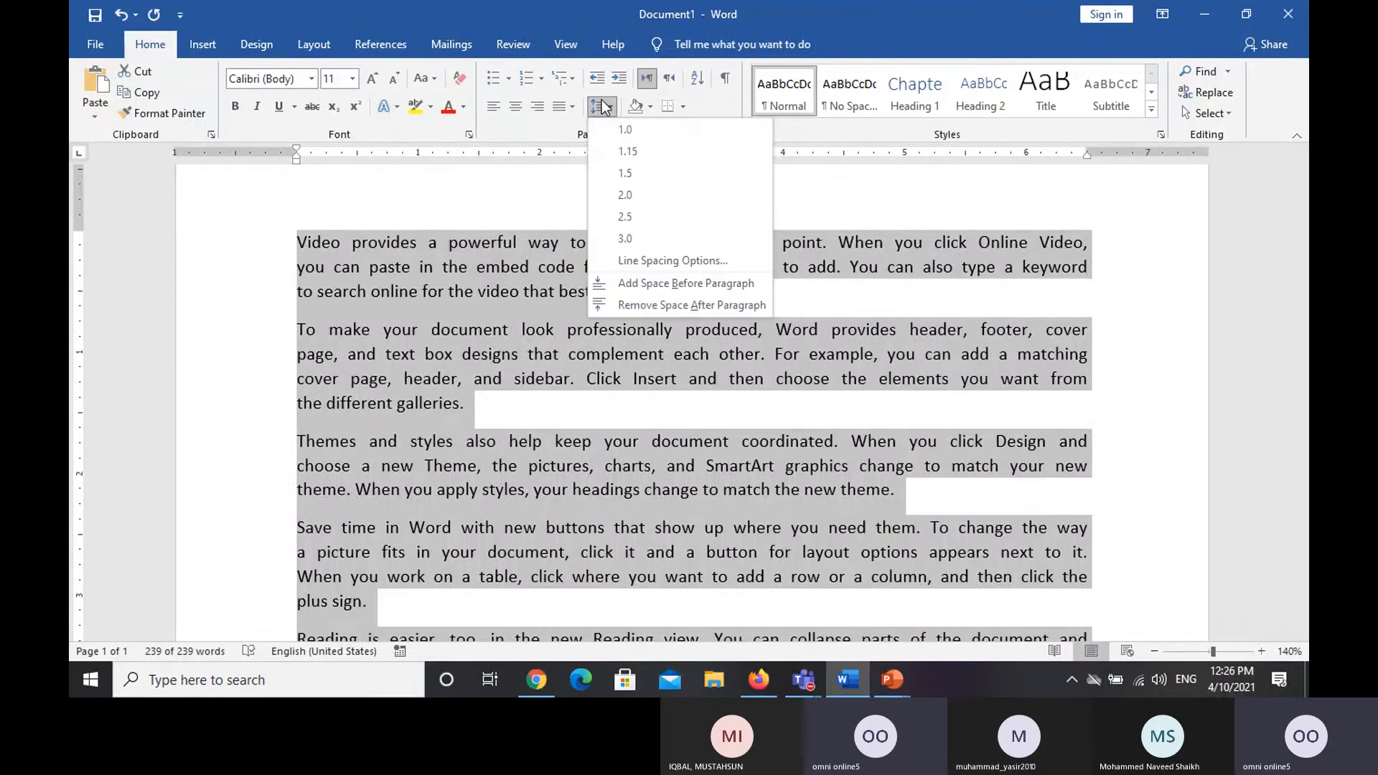
click(574, 110)
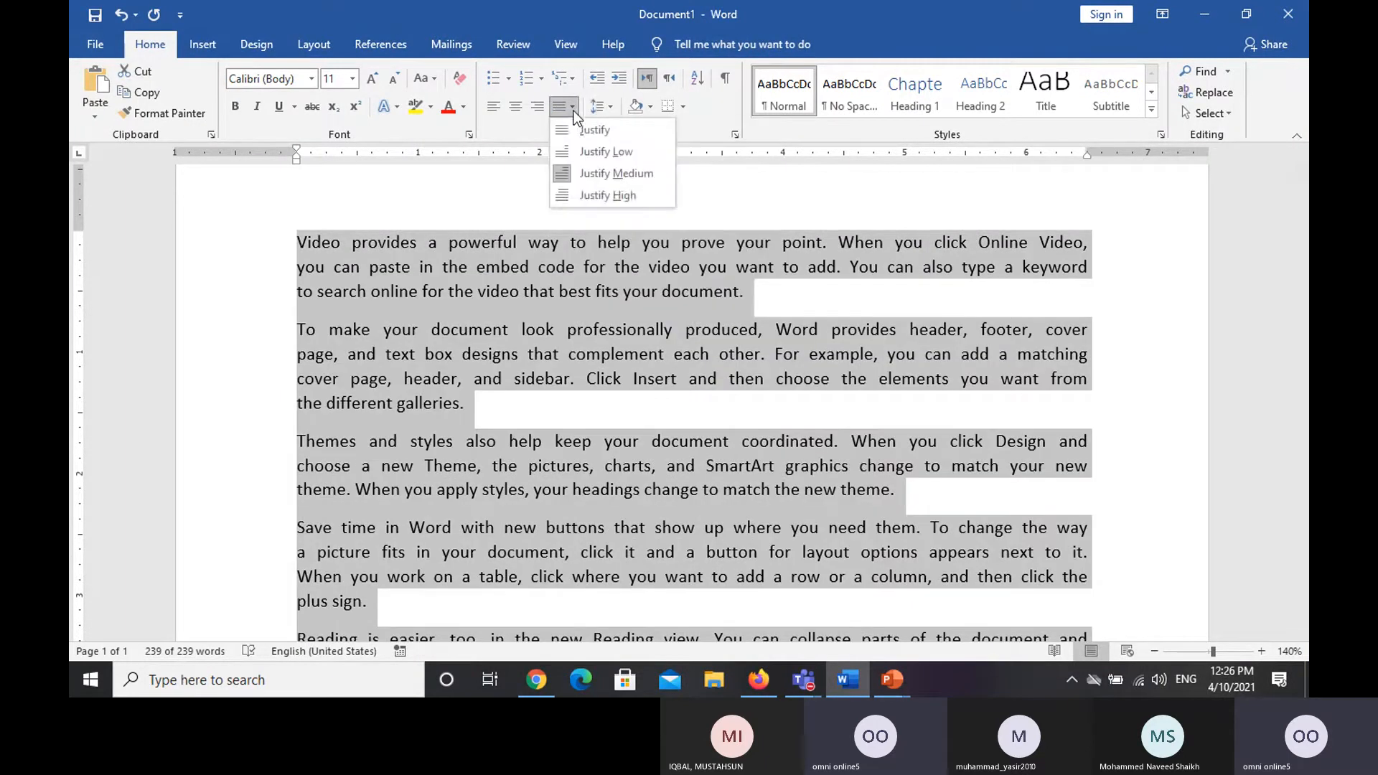
click(598, 194)
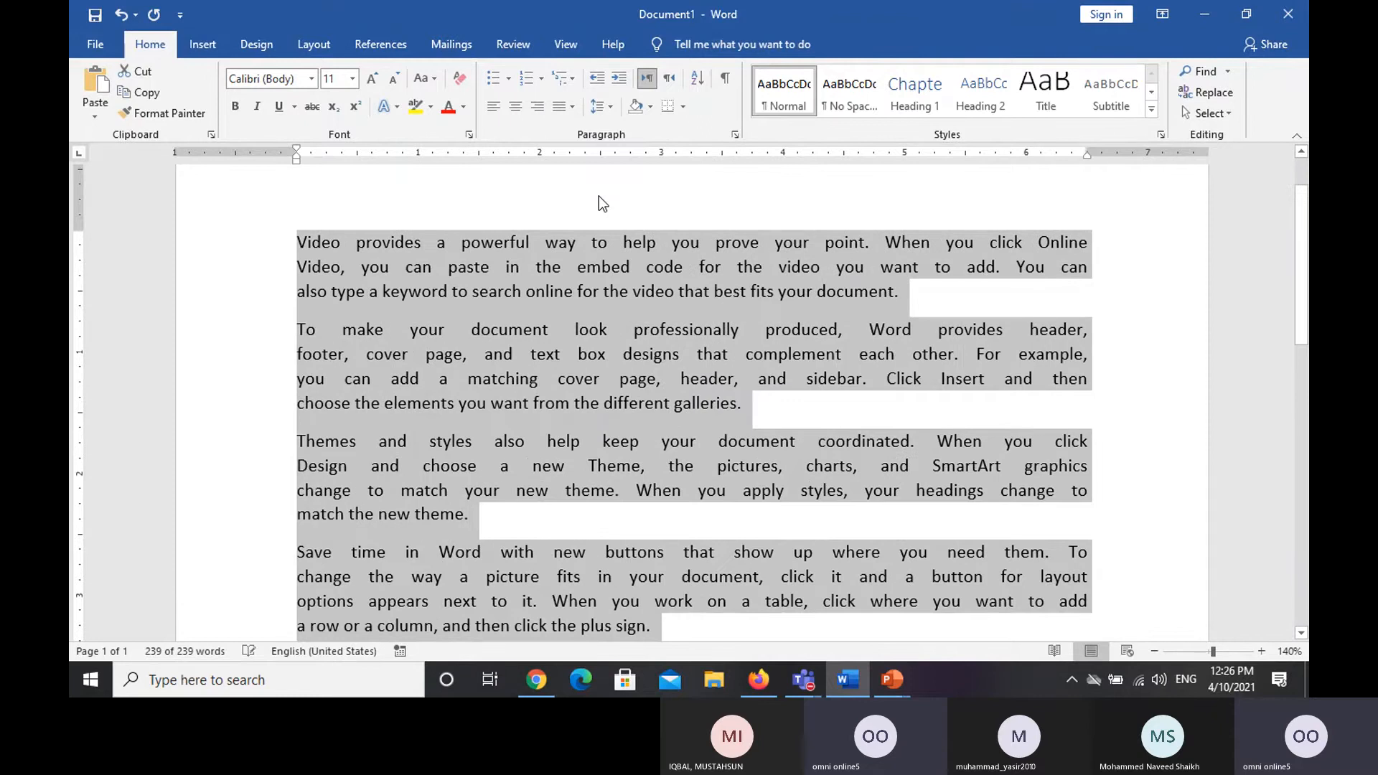
Step: Set the alignment of all the sample text to plain Justify
click(570, 109)
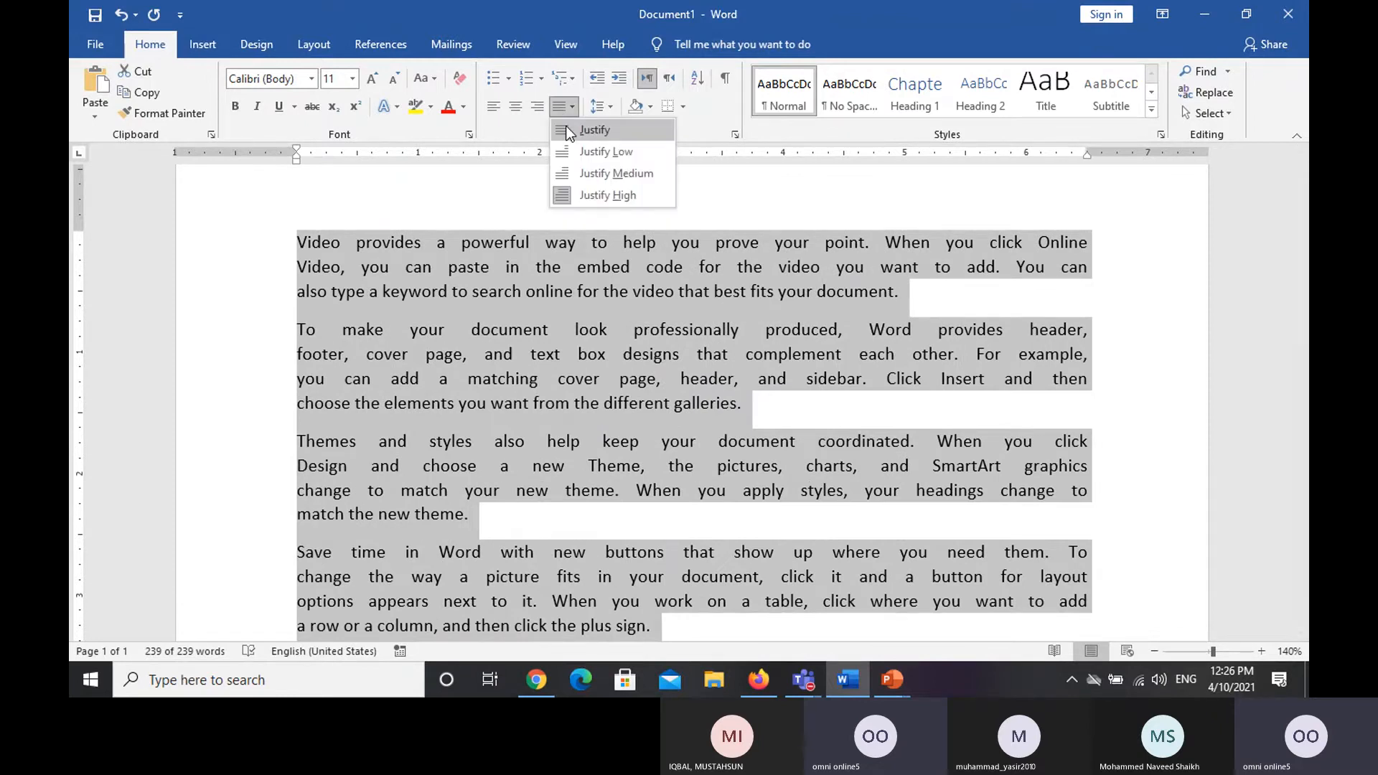
click(566, 129)
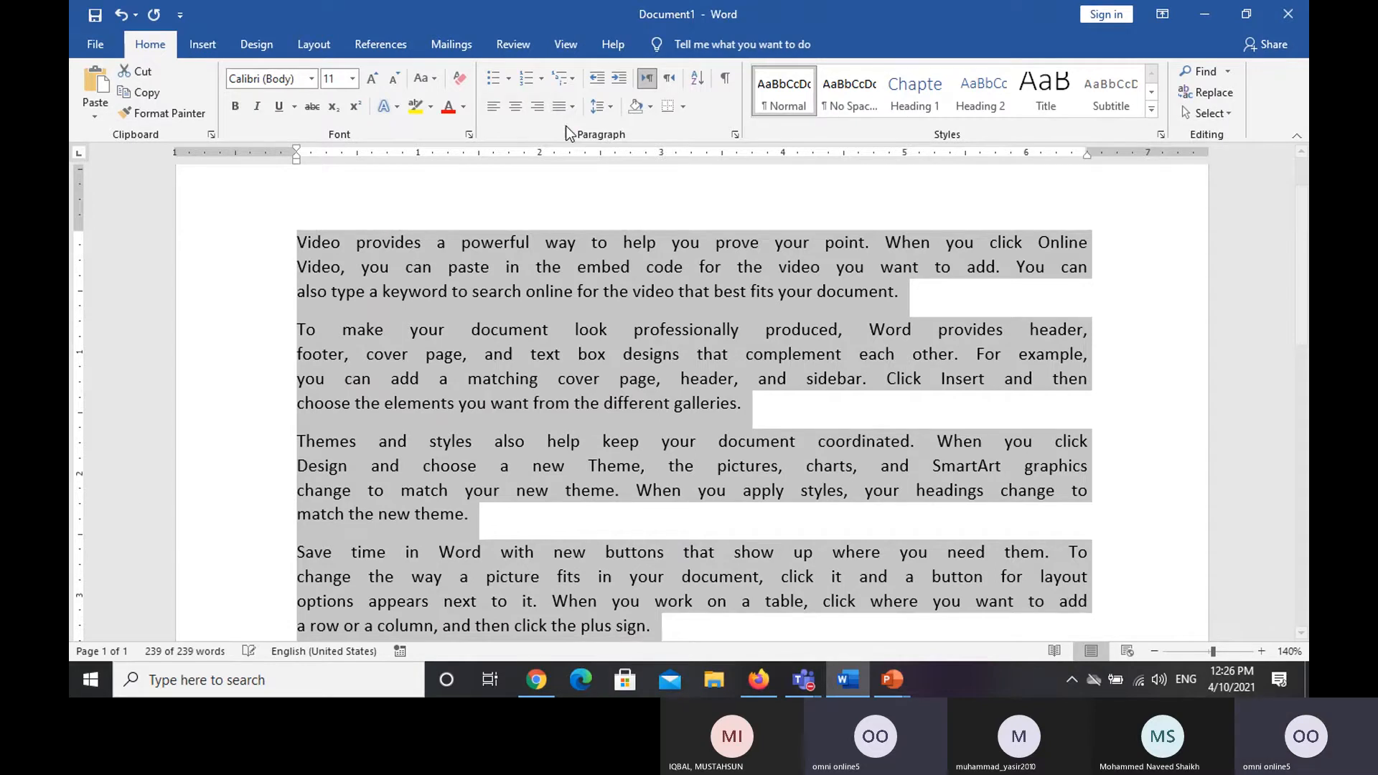
key(ctrl+l)
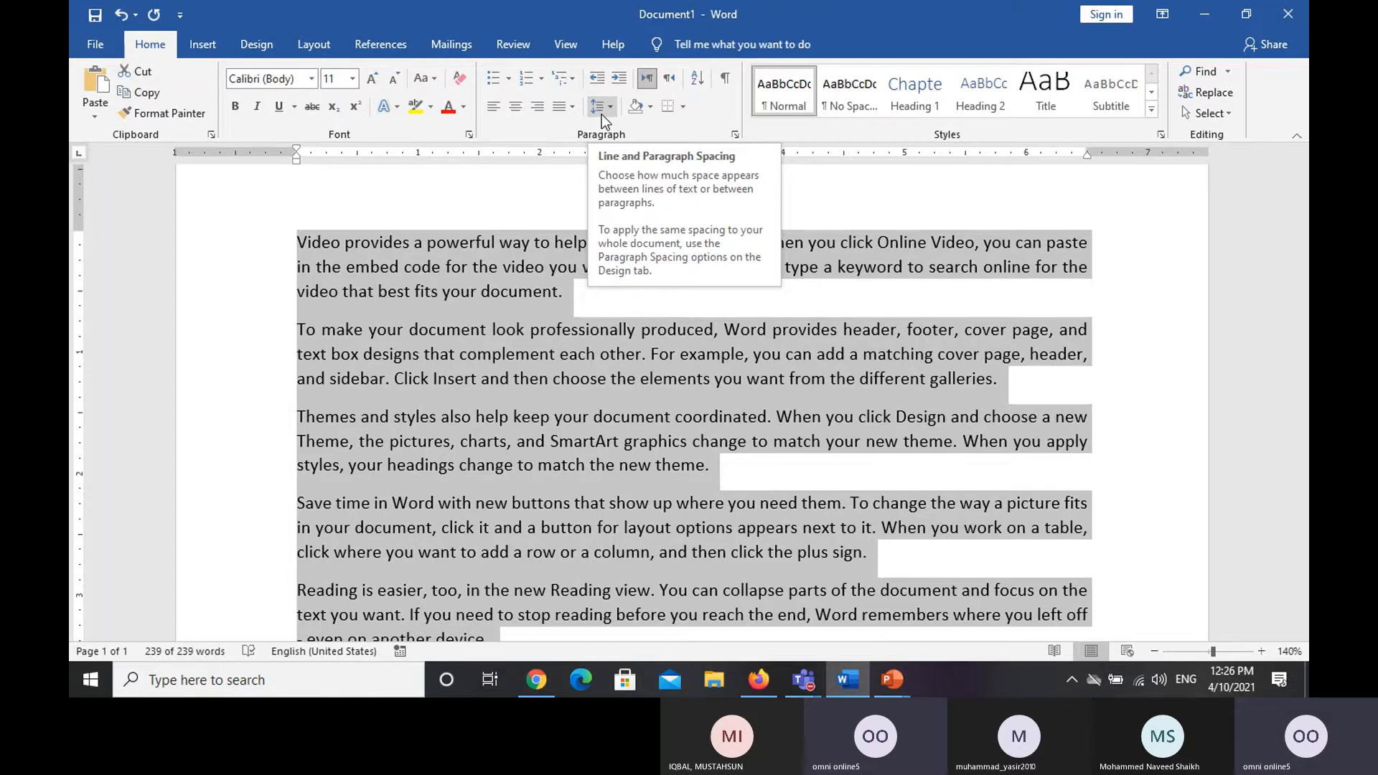
Step: Preview 1.5 line spacing on the whole text without applying it, and clear the selection
click(601, 107)
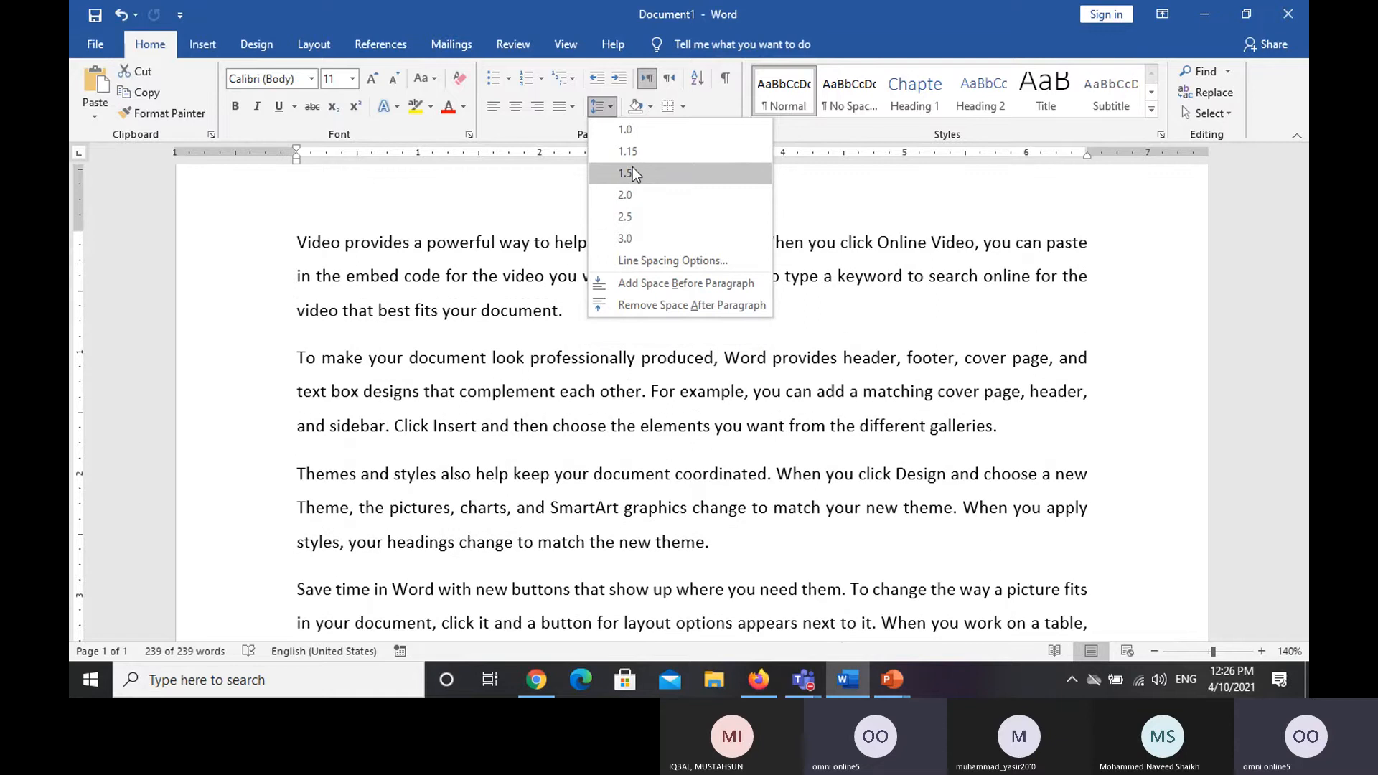
click(481, 295)
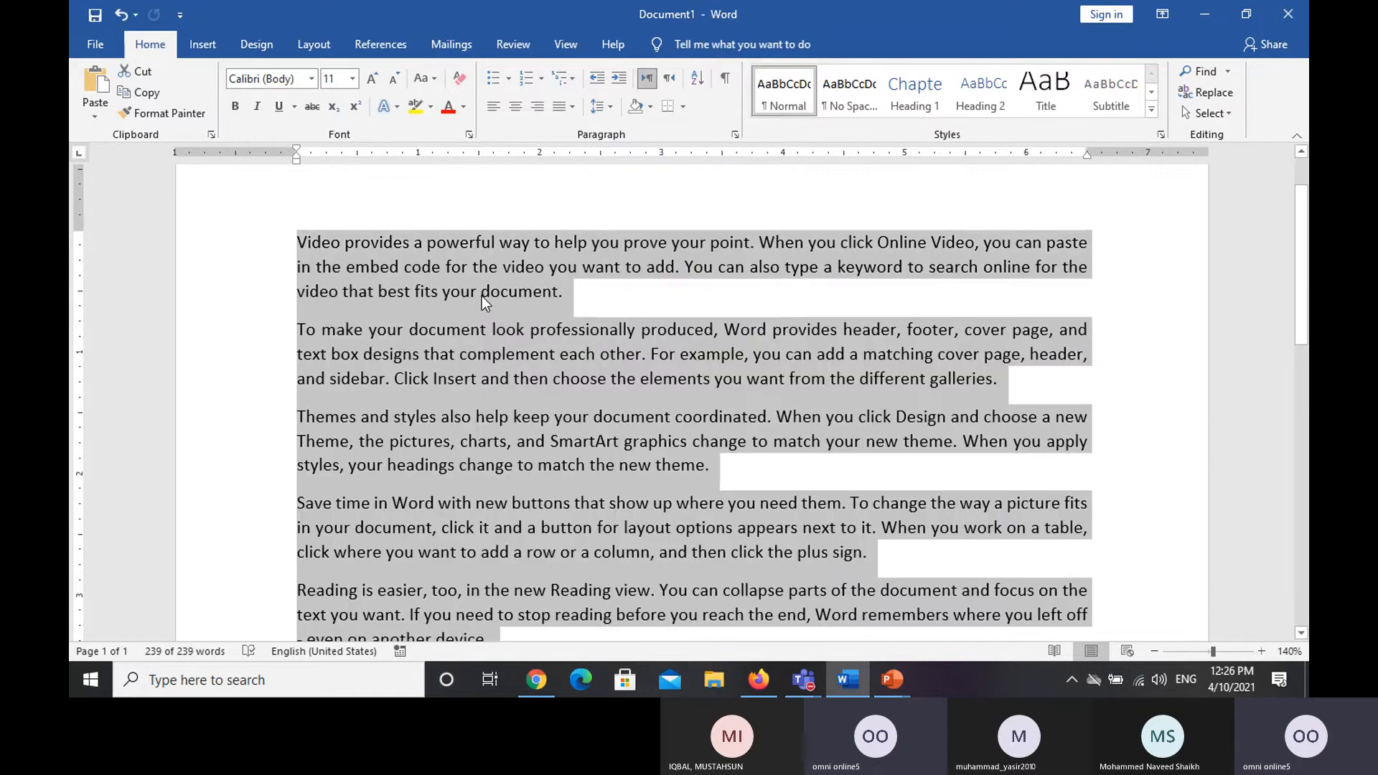
click(596, 303)
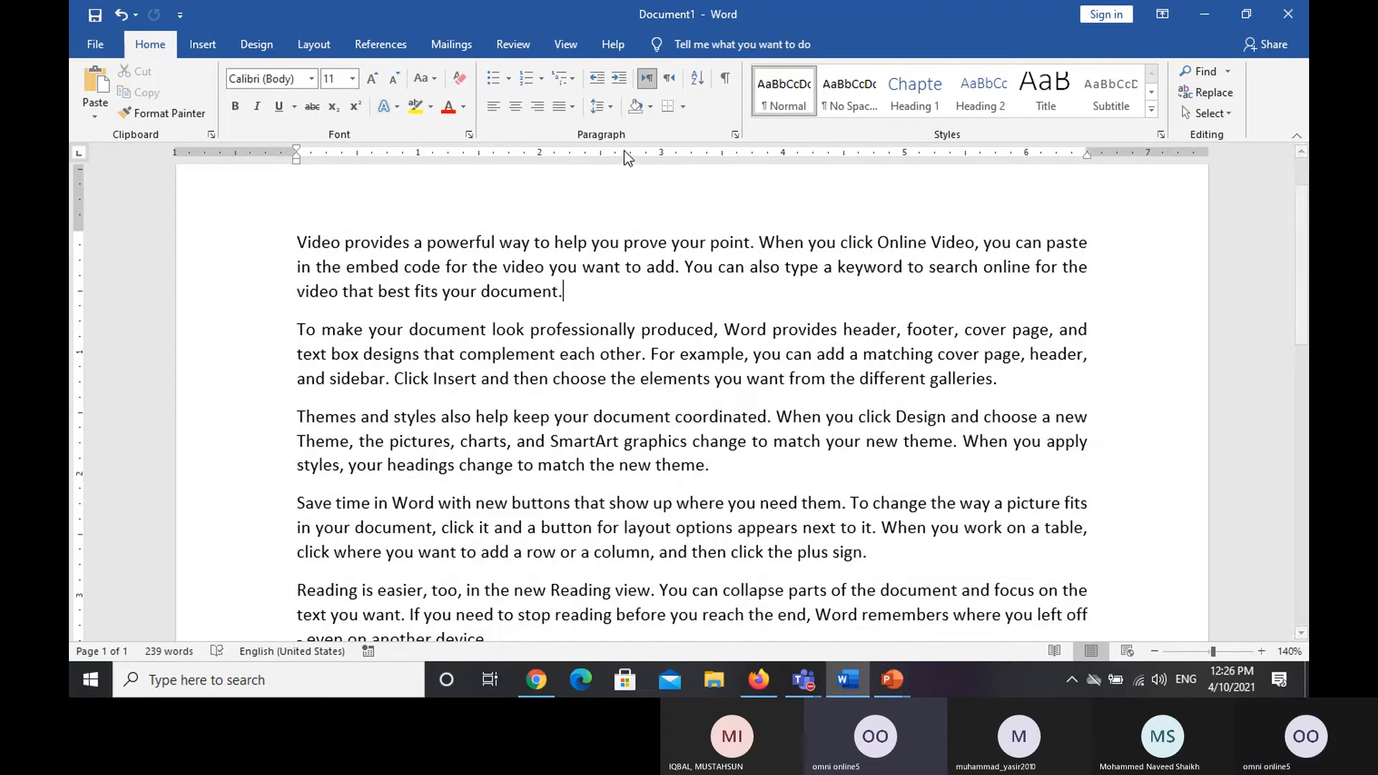
Step: Shade the paragraph beginning "To make your document look" with a light green theme color
drag(297, 330, 1001, 379)
click(651, 109)
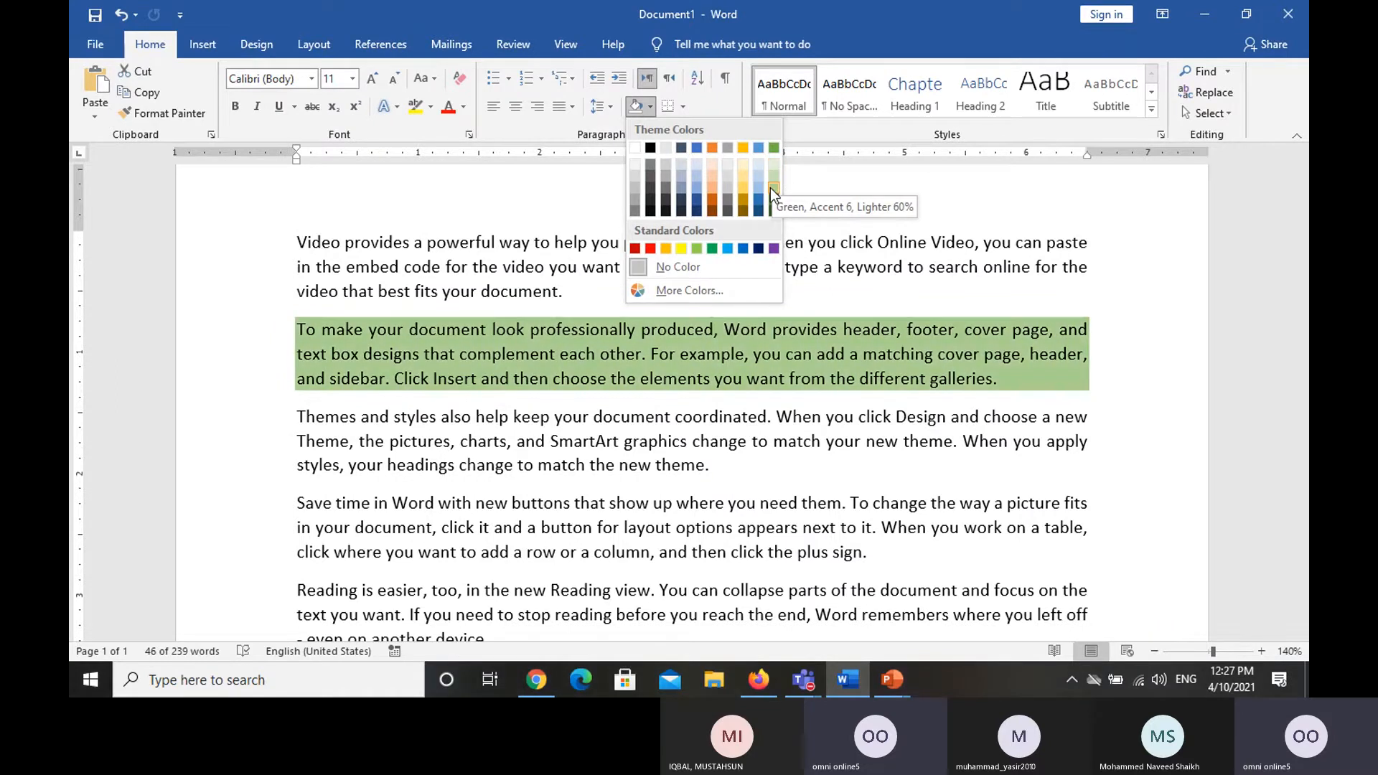
key(Escape)
click(765, 345)
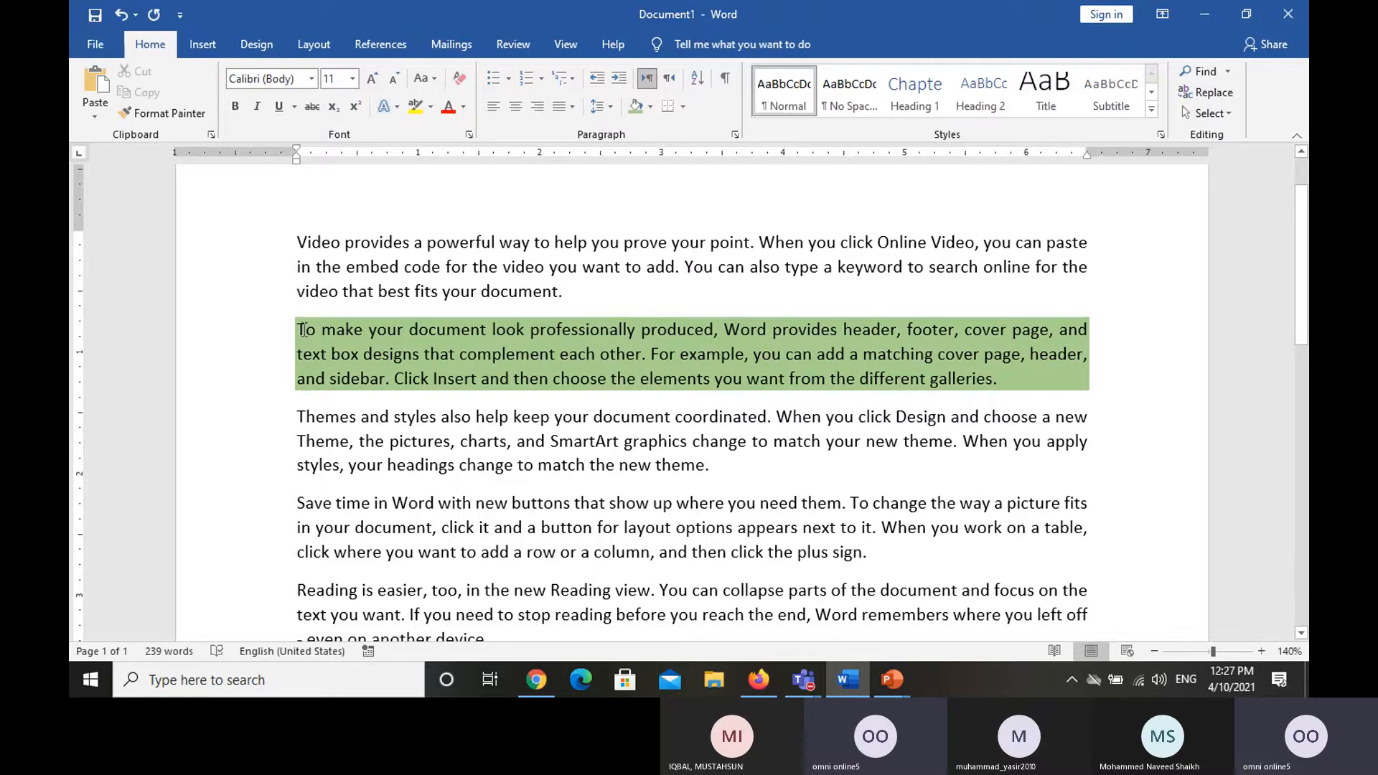
Step: Remove the paragraph shading by setting the whole text to No Color
key(ctrl+a)
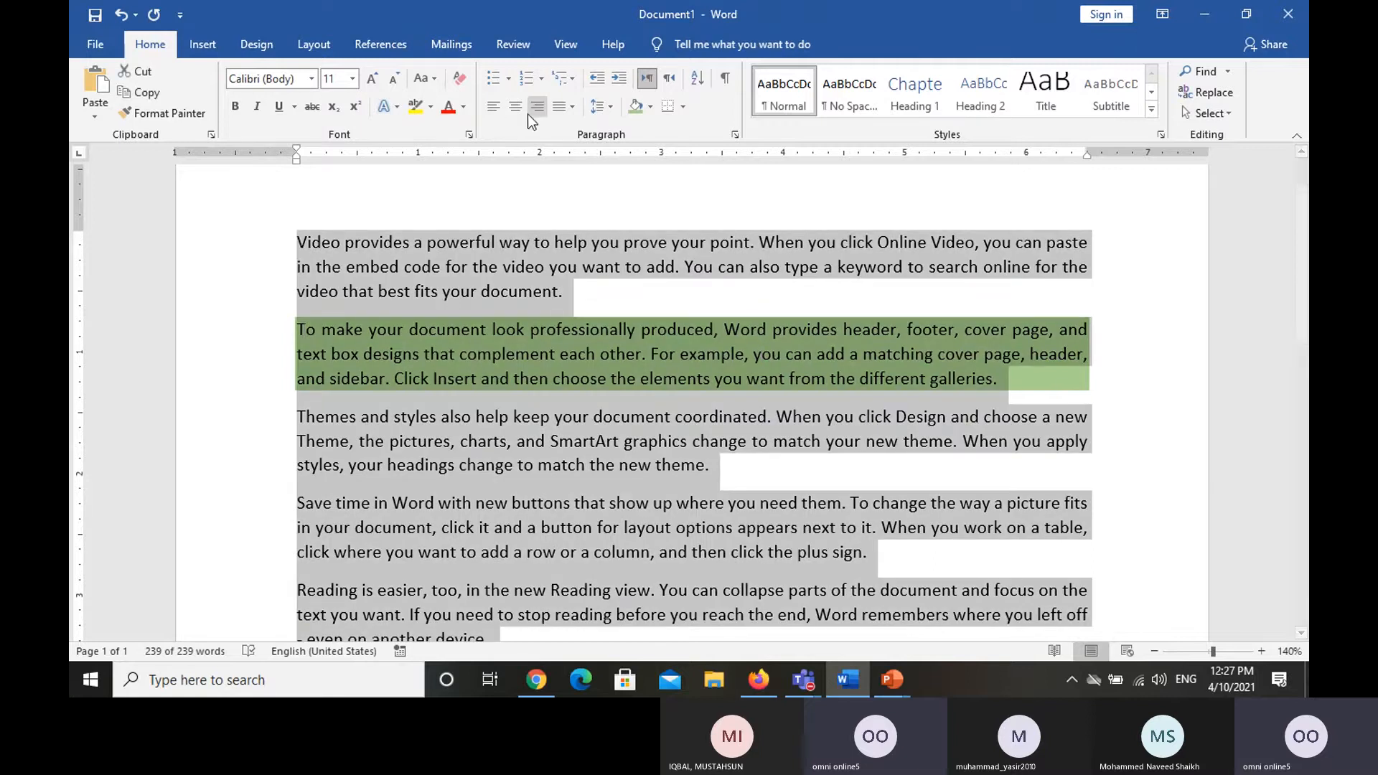
click(653, 113)
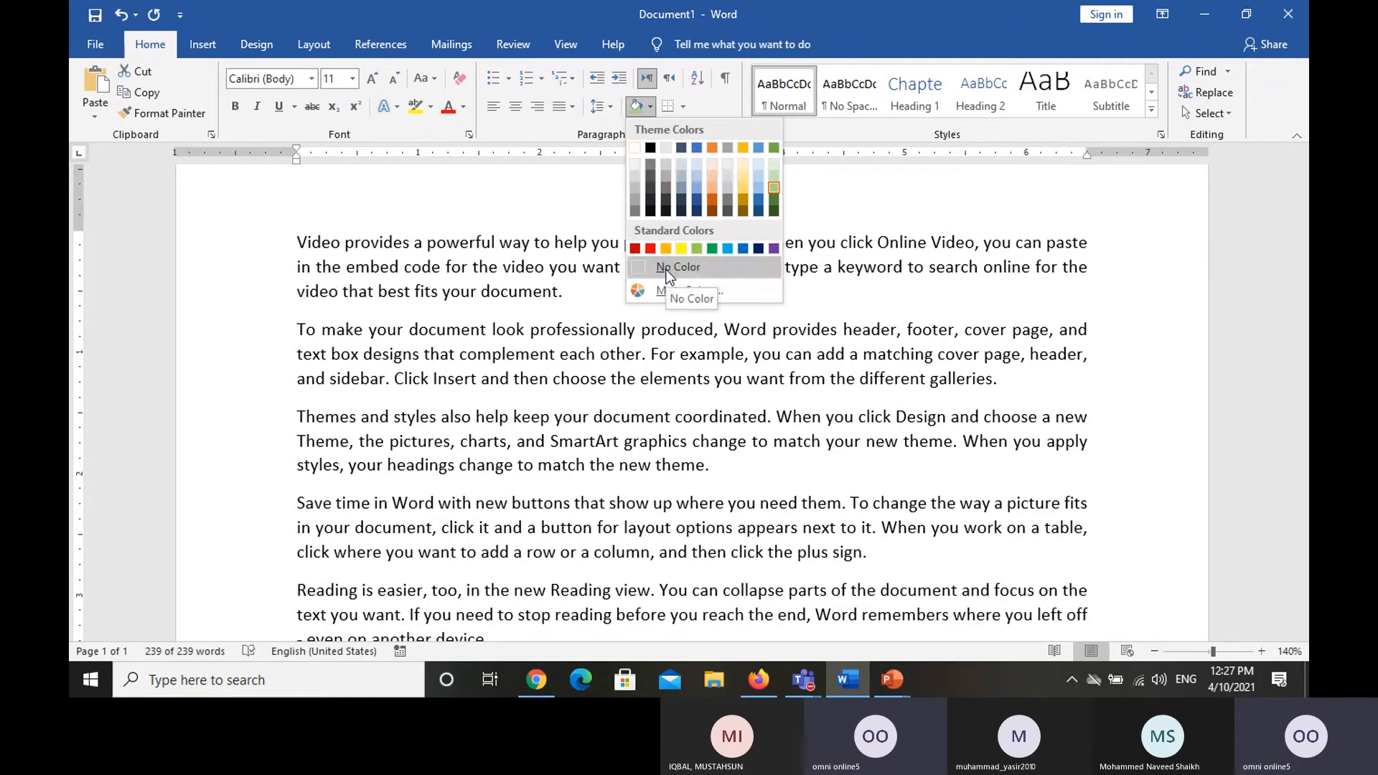
click(667, 271)
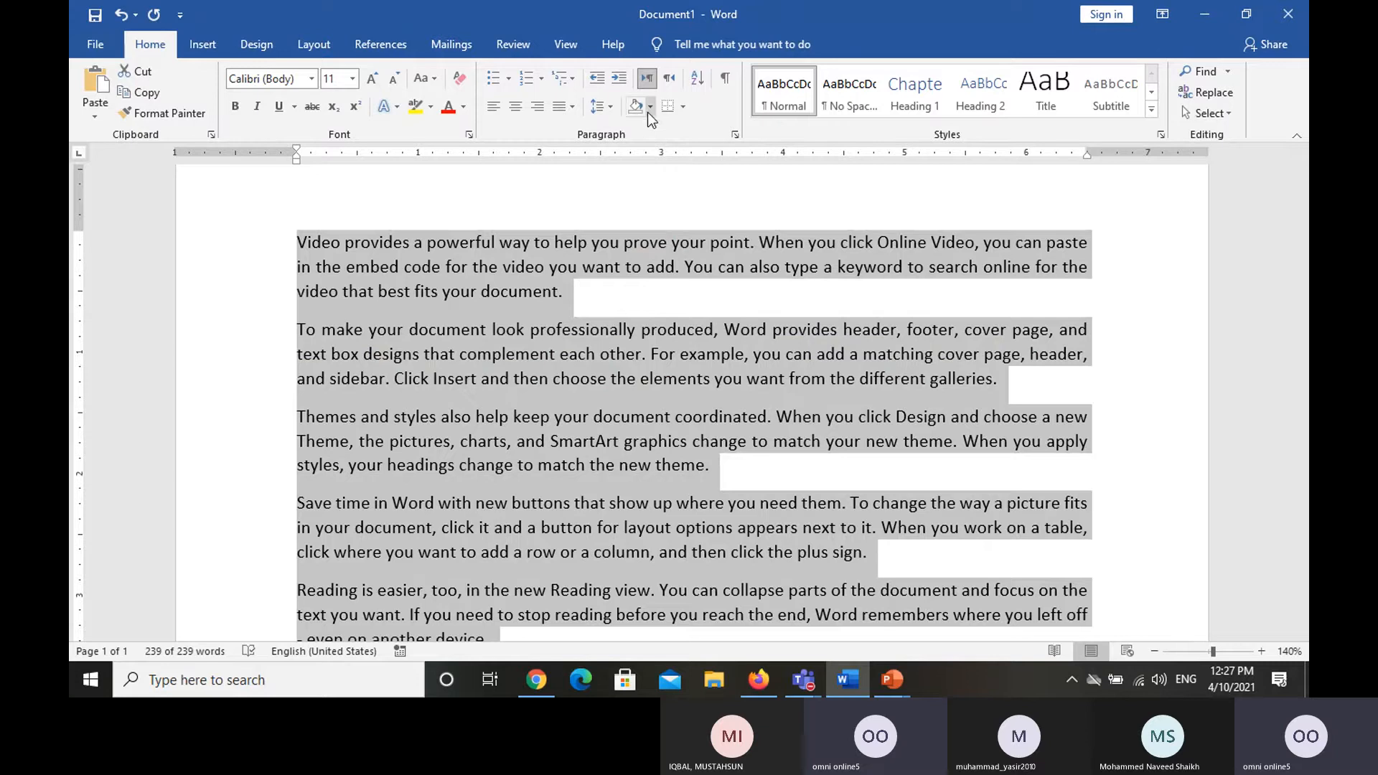
click(635, 343)
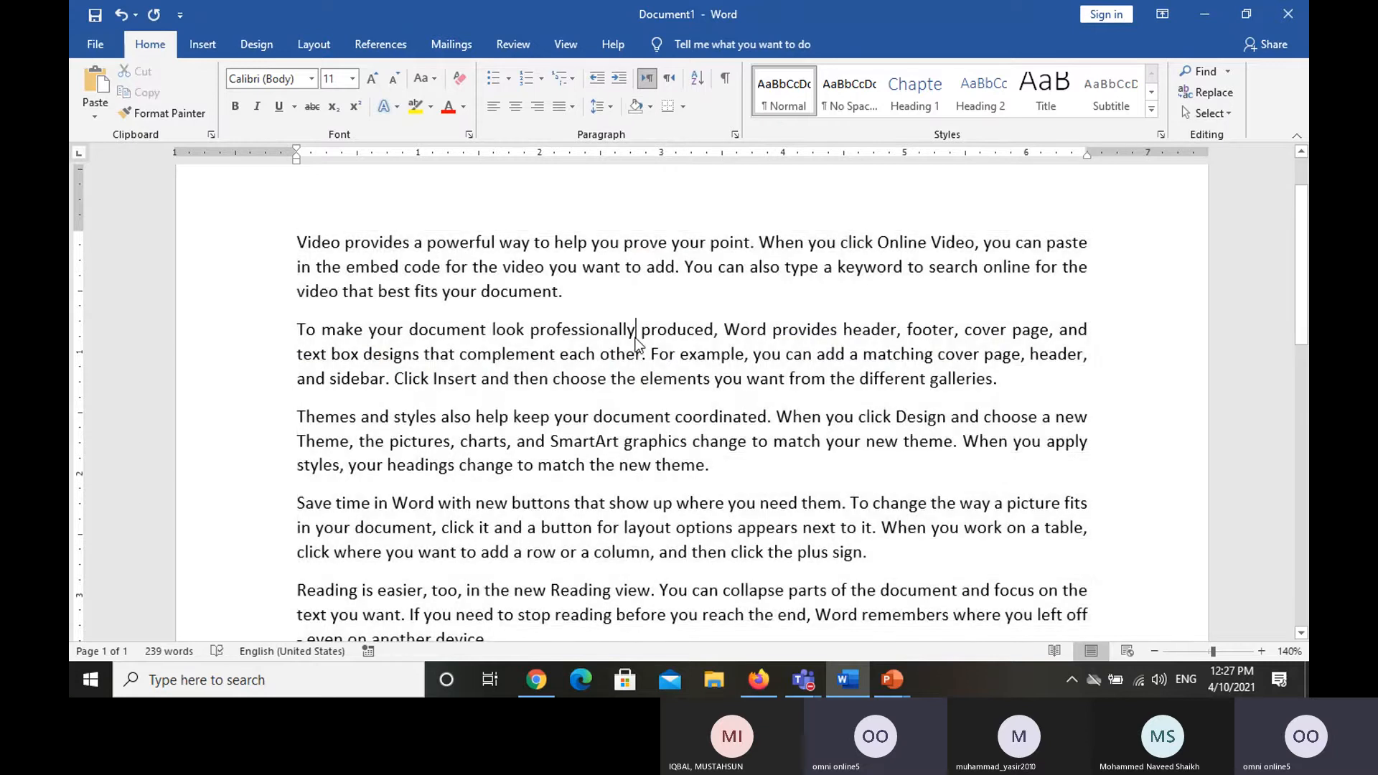
Step: Add a bottom border and a top border to the entire sample text and check both edges
key(ctrl+a)
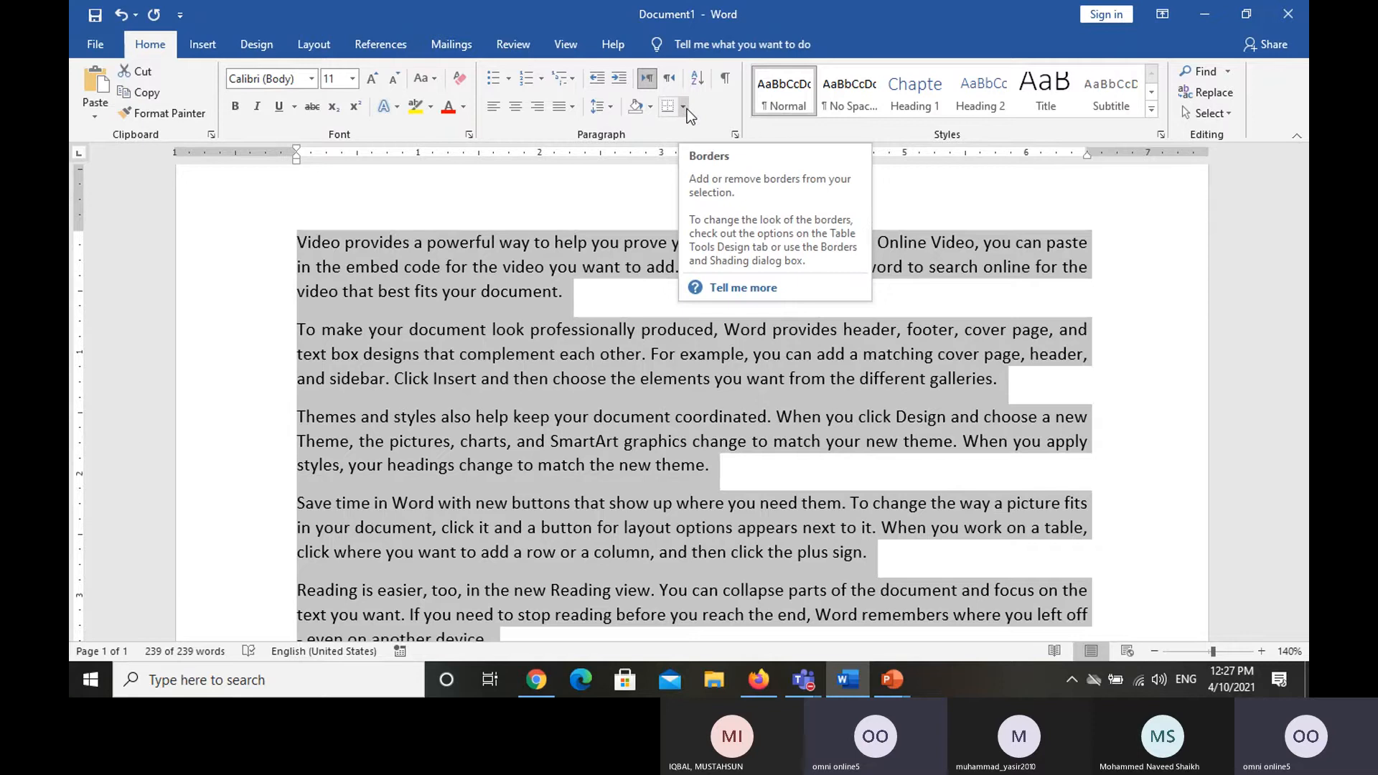
click(686, 109)
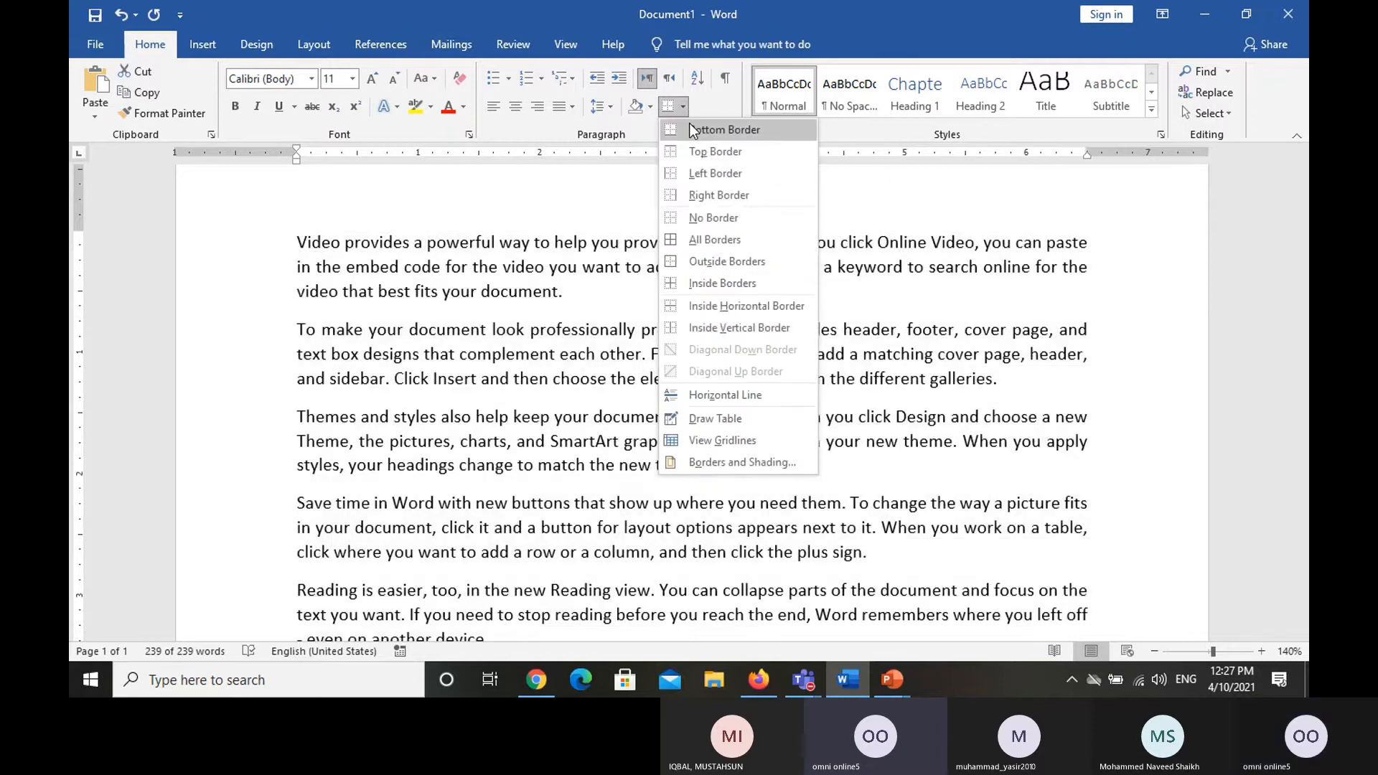
click(692, 130)
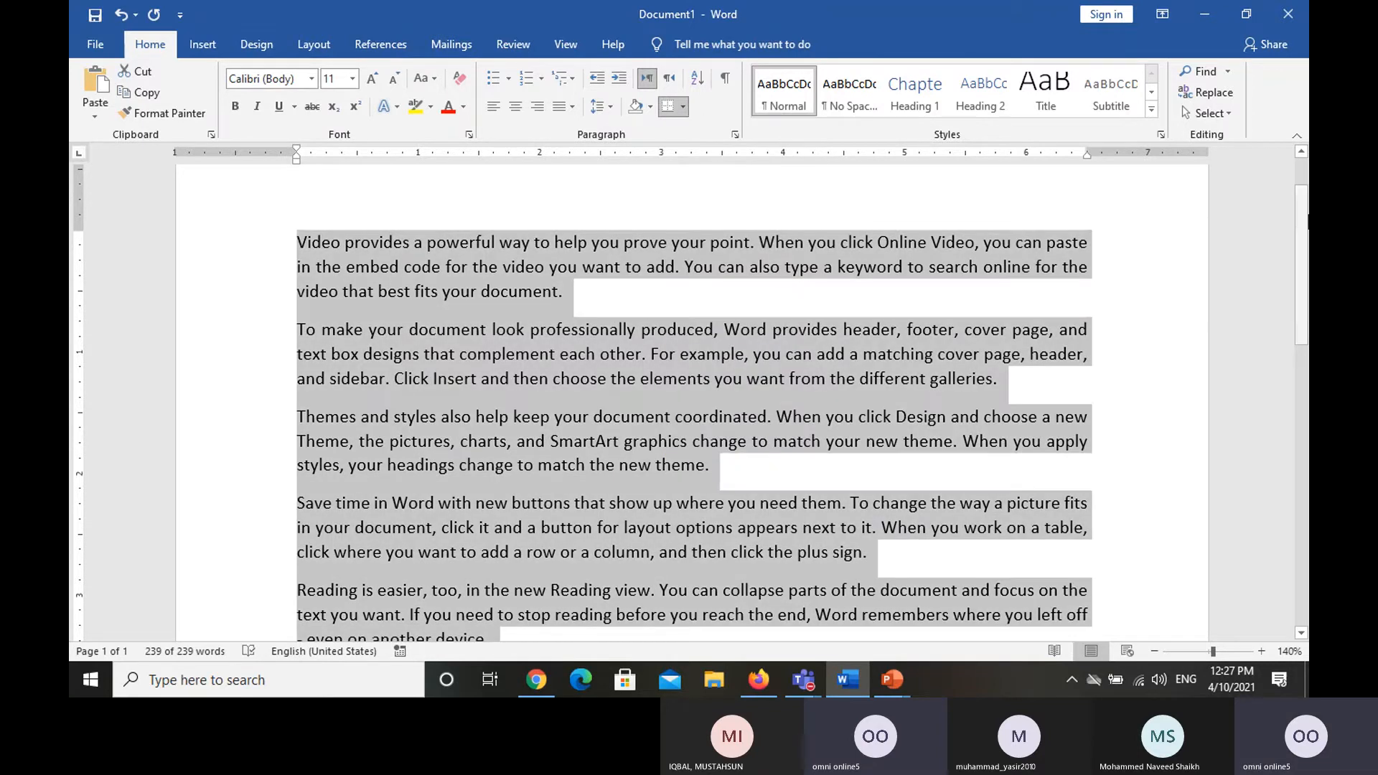
scroll(1308, 297, down, 3)
scroll(1087, 285, up, 1)
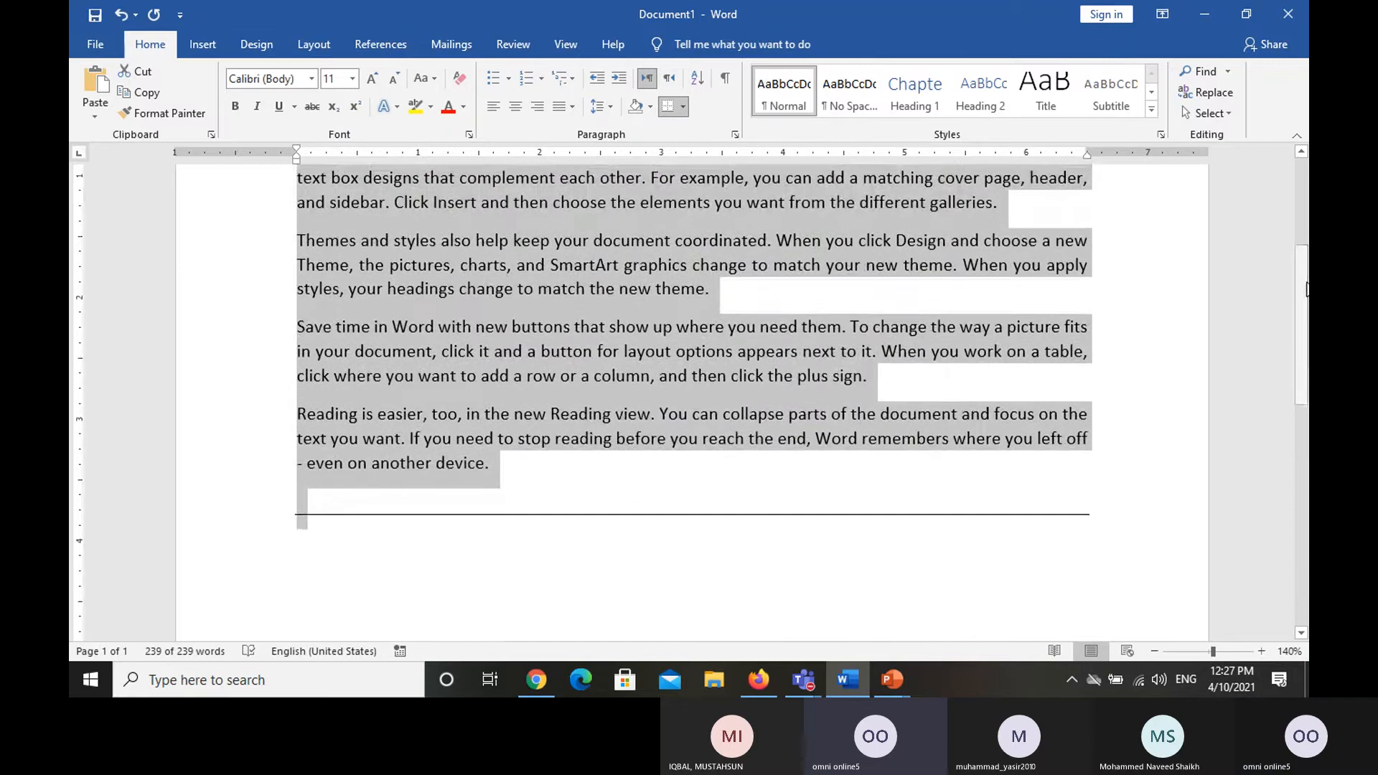
click(683, 113)
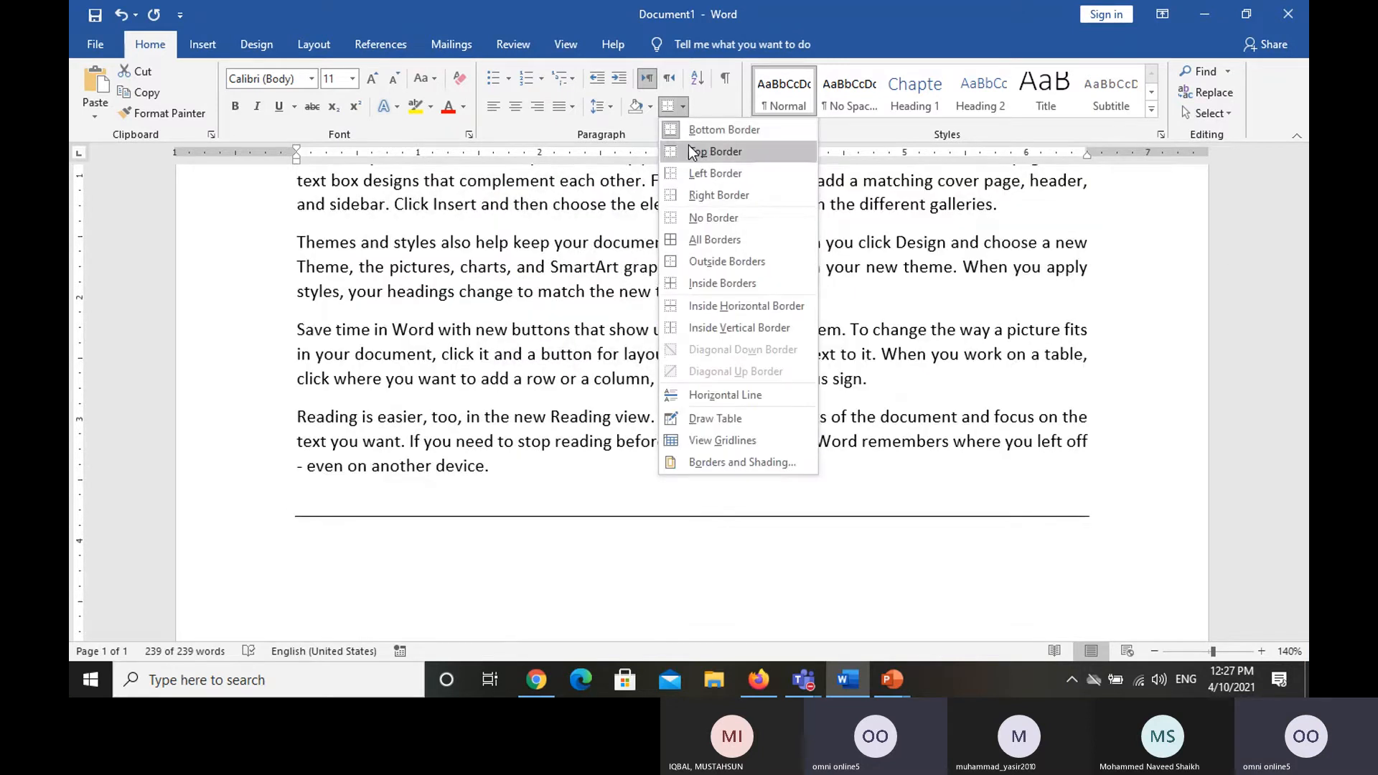
click(765, 136)
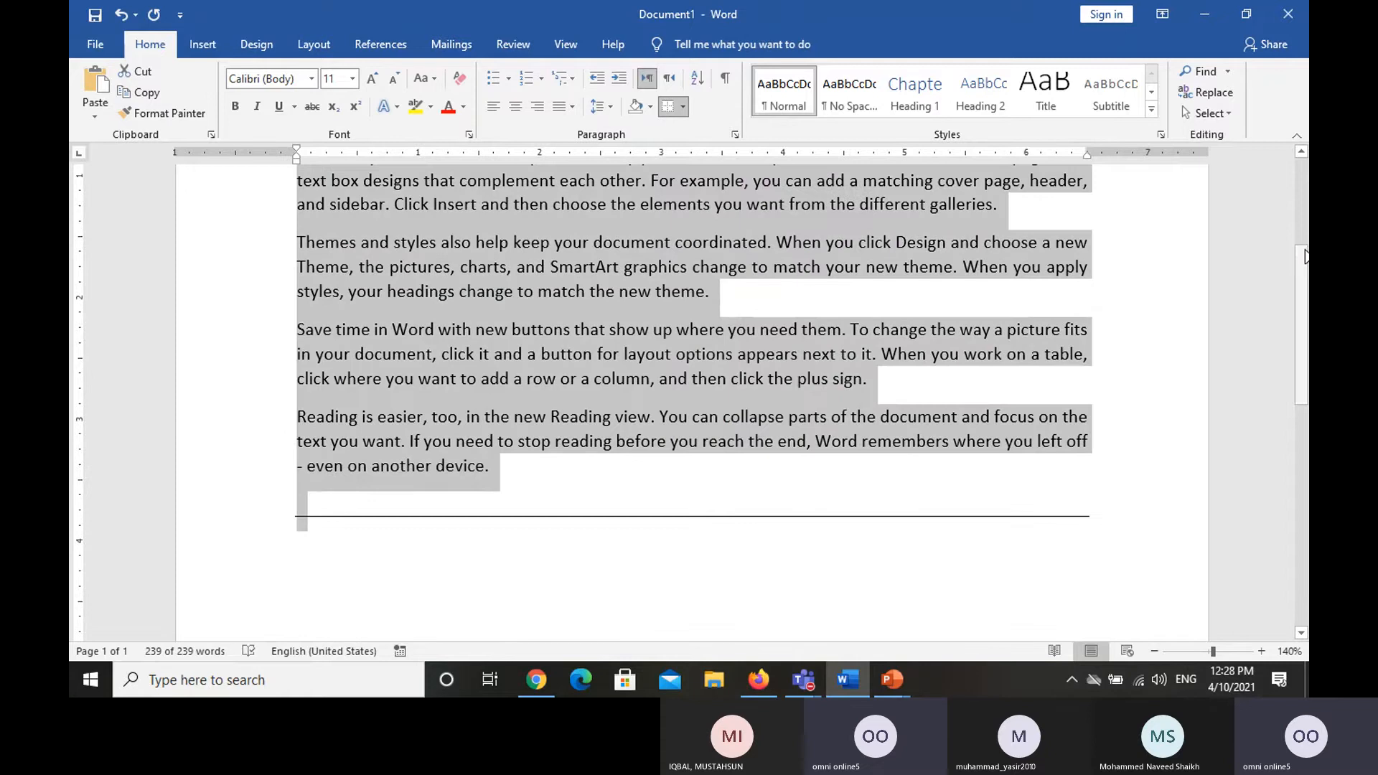
drag(1301, 258, 1298, 204)
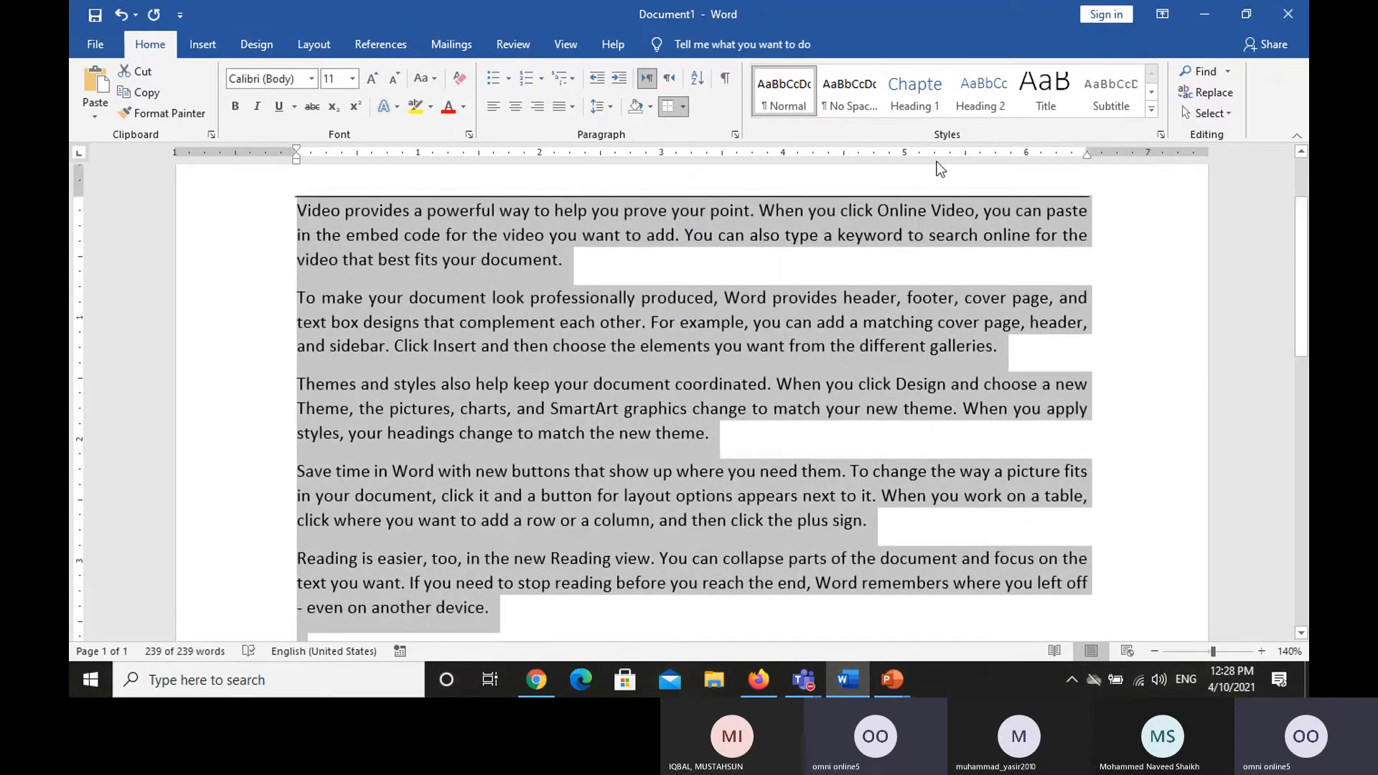
Step: Remove the borders from the entire sample text with No Border
click(685, 109)
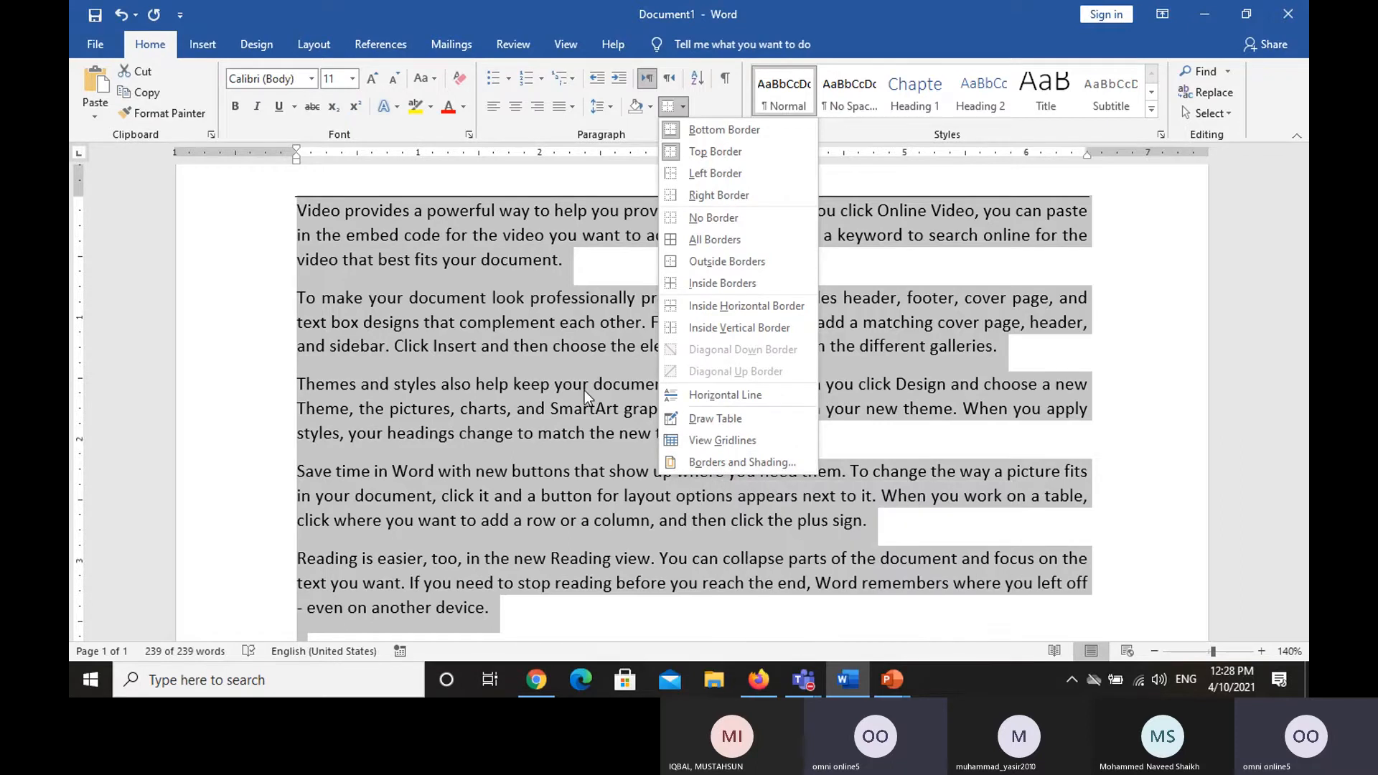
key(Escape)
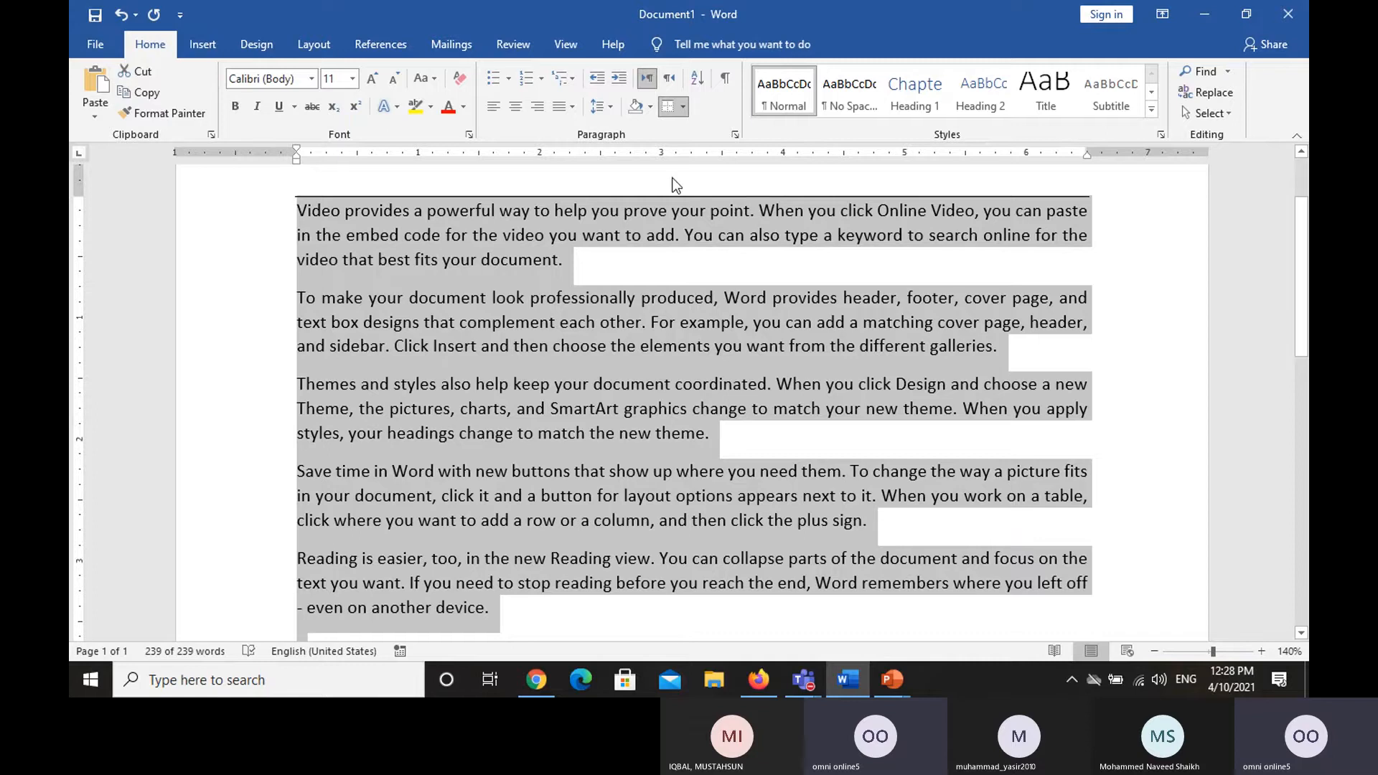
click(688, 110)
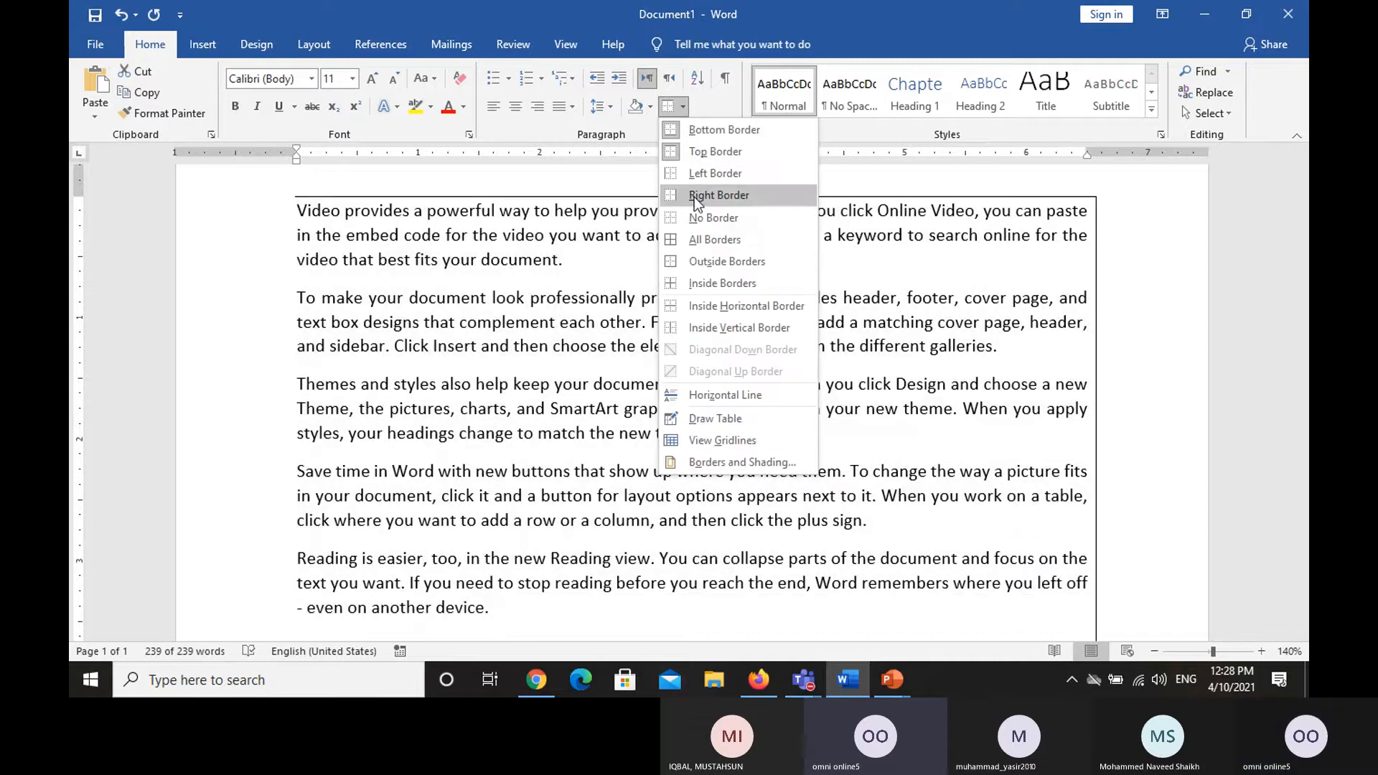
click(695, 217)
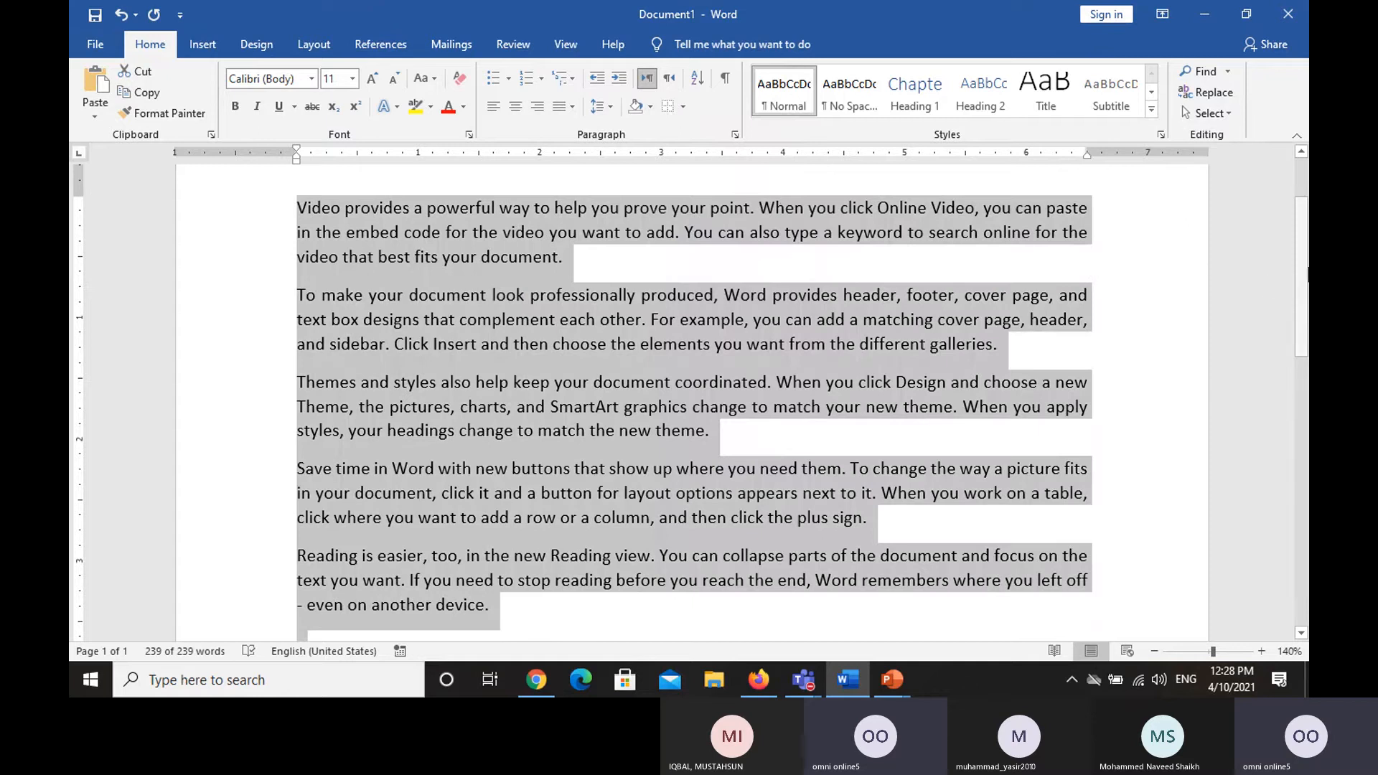
Step: Apply the Book Title style to the first paragraph, beginning "Video provides a powerful way"
drag(1299, 267, 1299, 239)
scroll(1301, 243, up, 1)
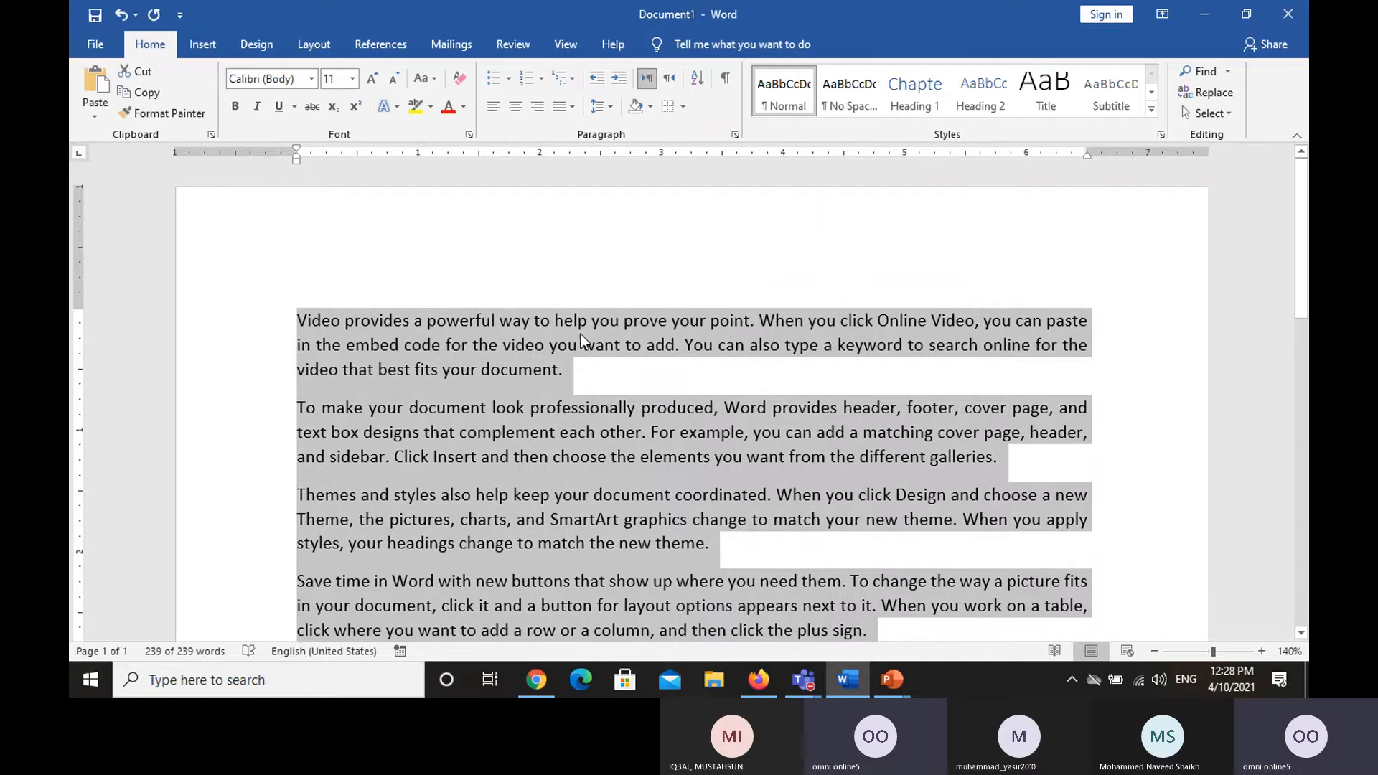
click(584, 360)
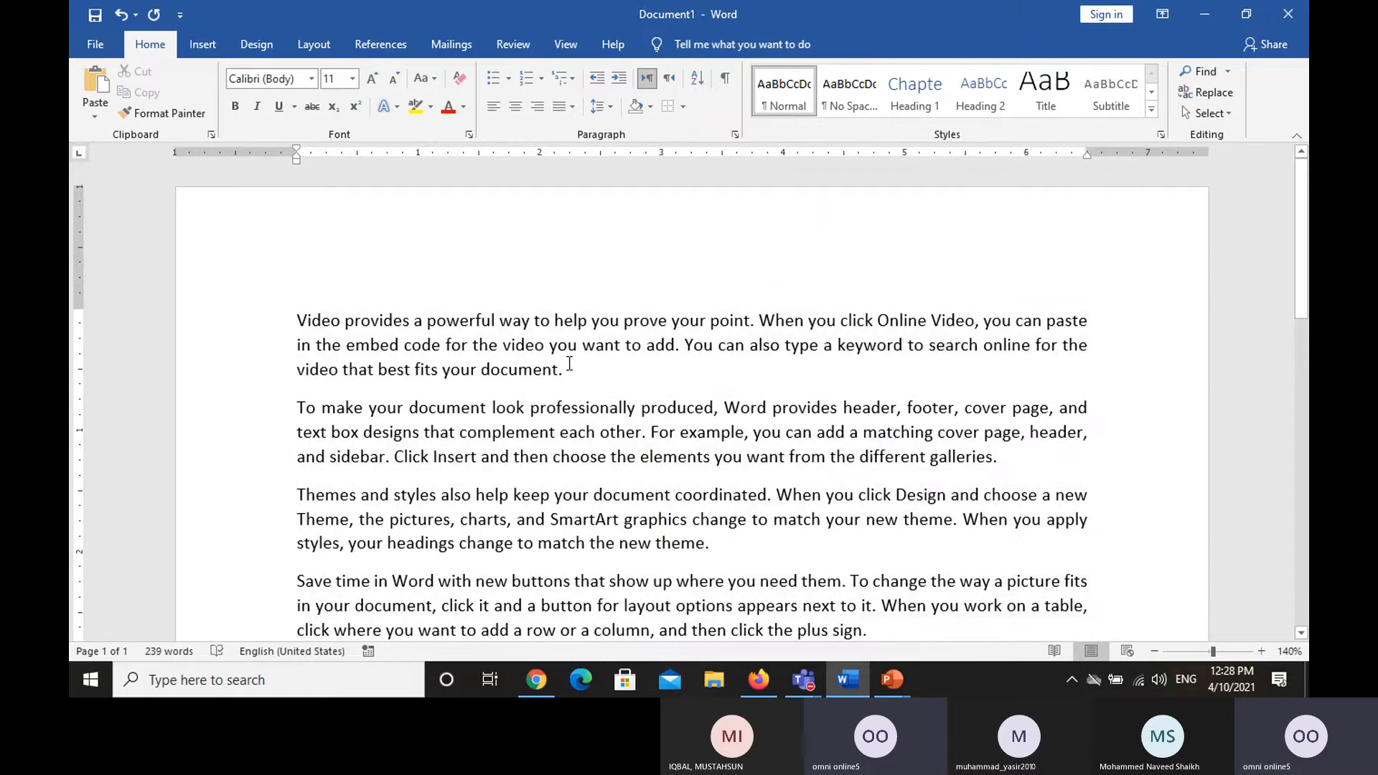
drag(569, 364, 327, 321)
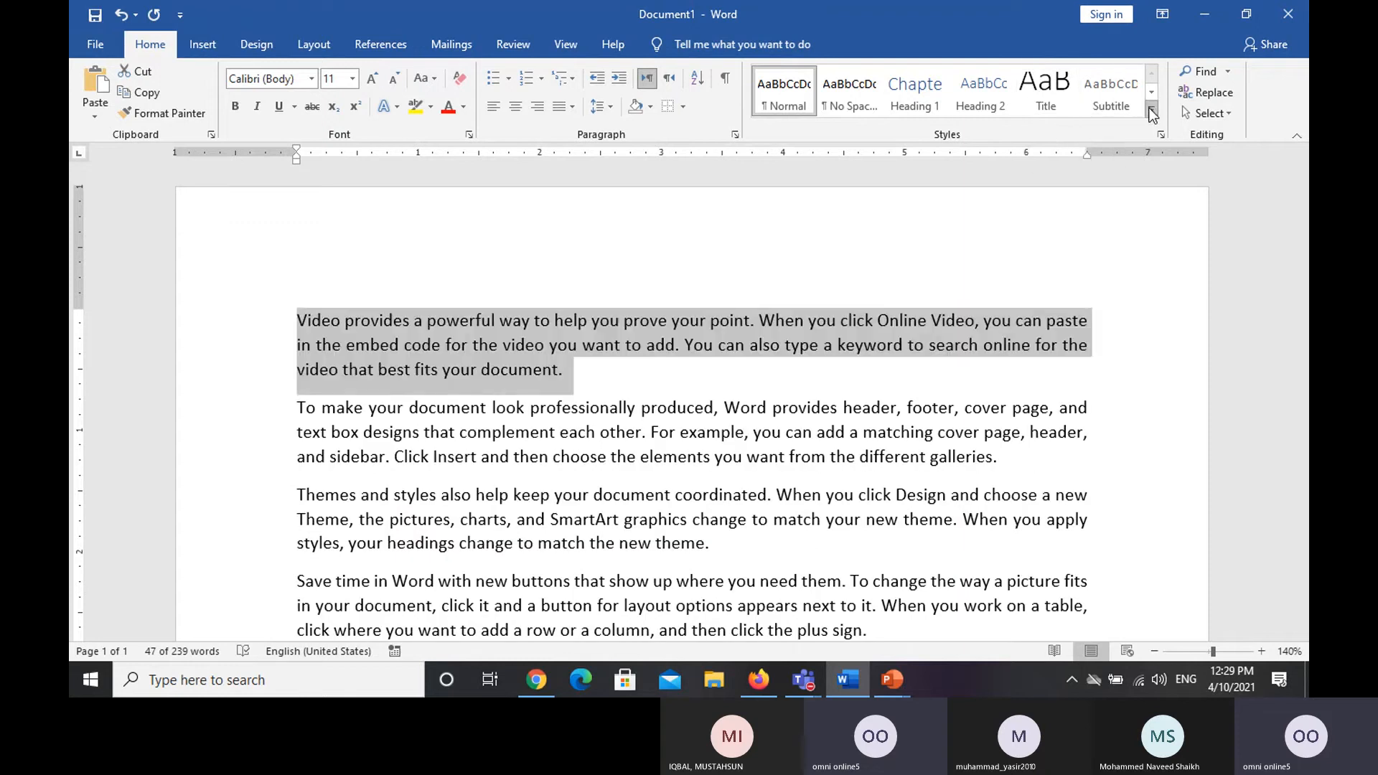
click(1151, 113)
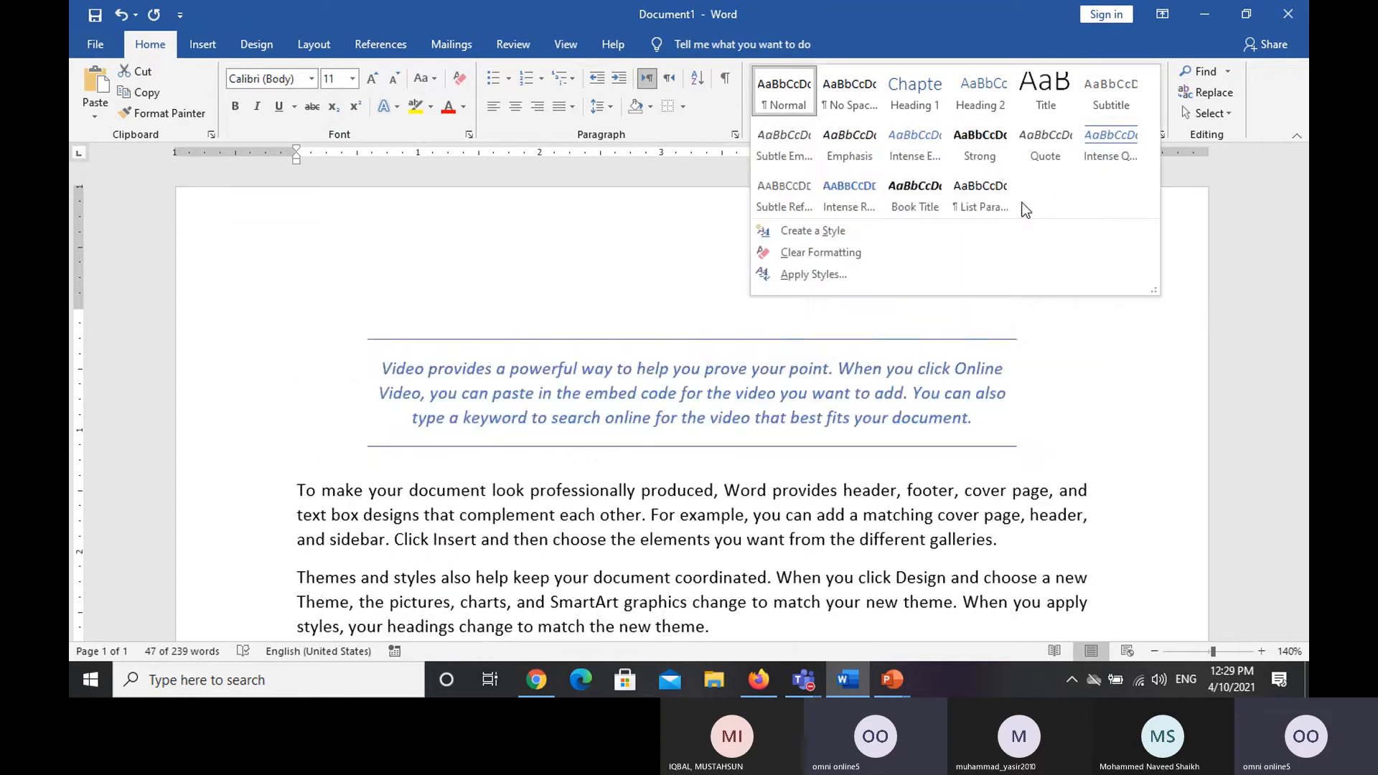
click(942, 204)
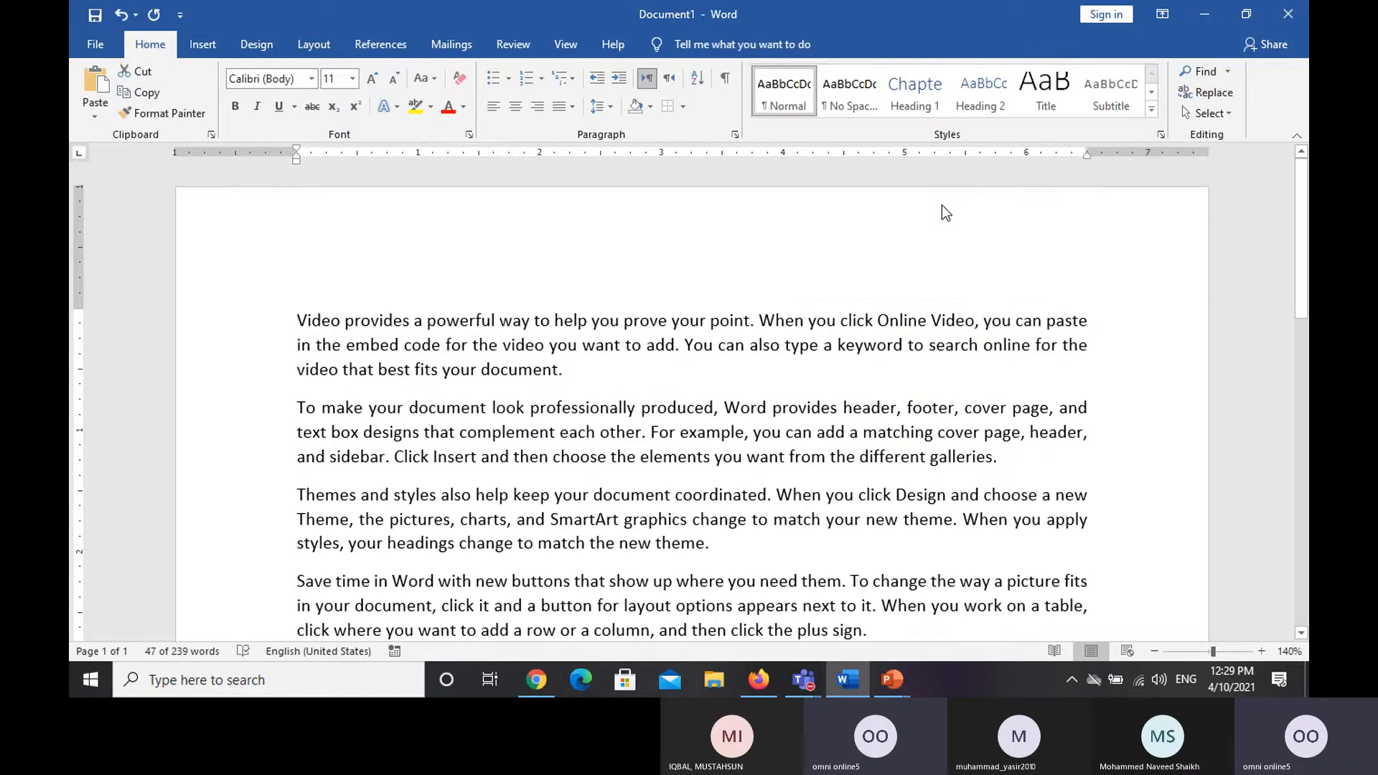
Step: Apply the Subtle Emphasis style to the second paragraph, beginning "To make your document look"
click(717, 446)
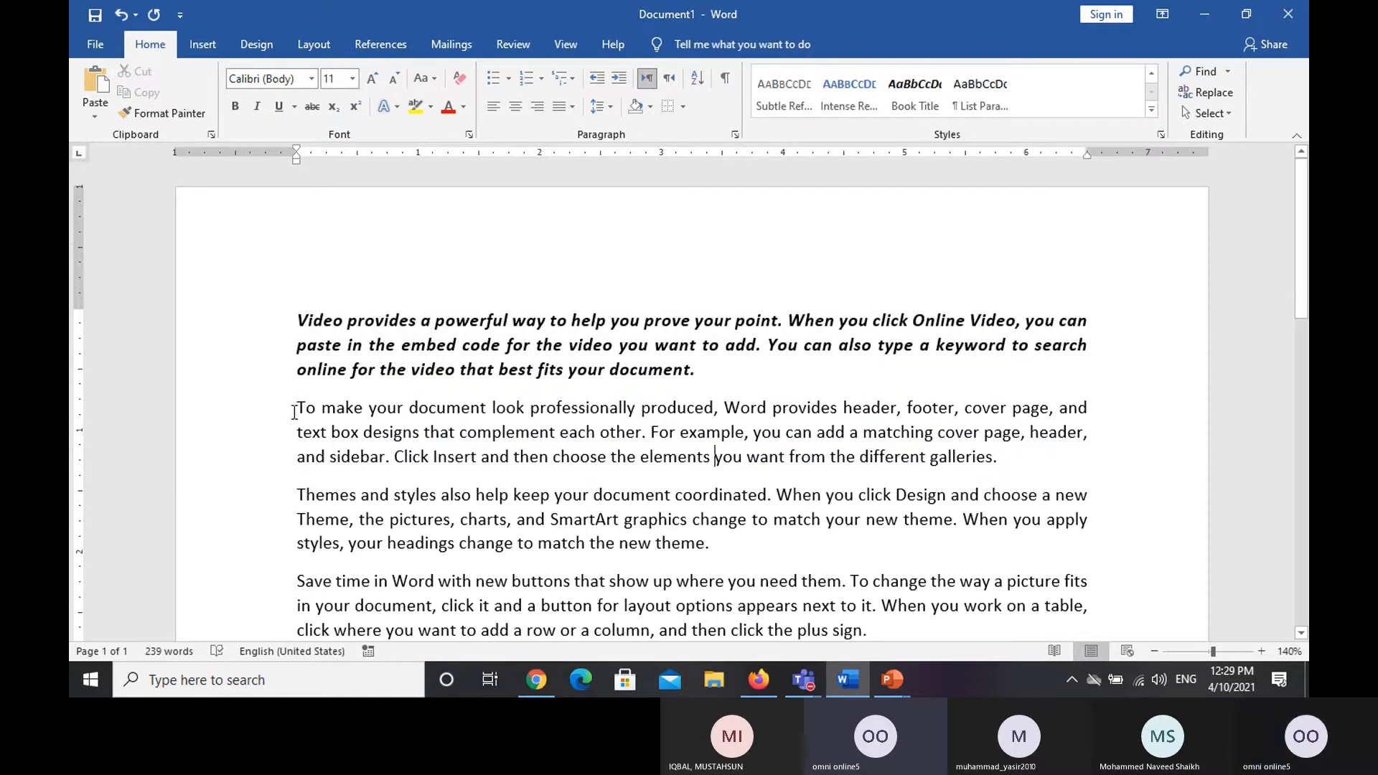
drag(298, 411, 998, 470)
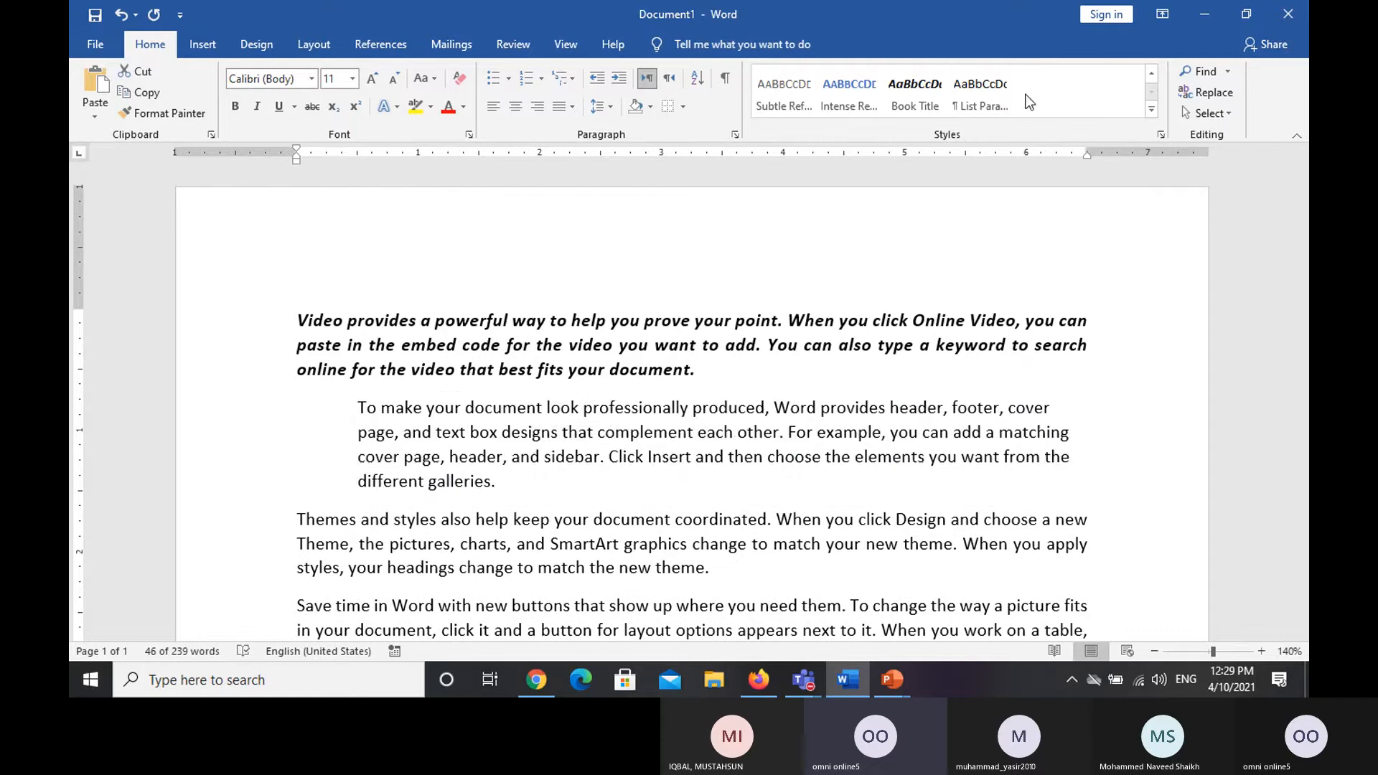
click(1154, 111)
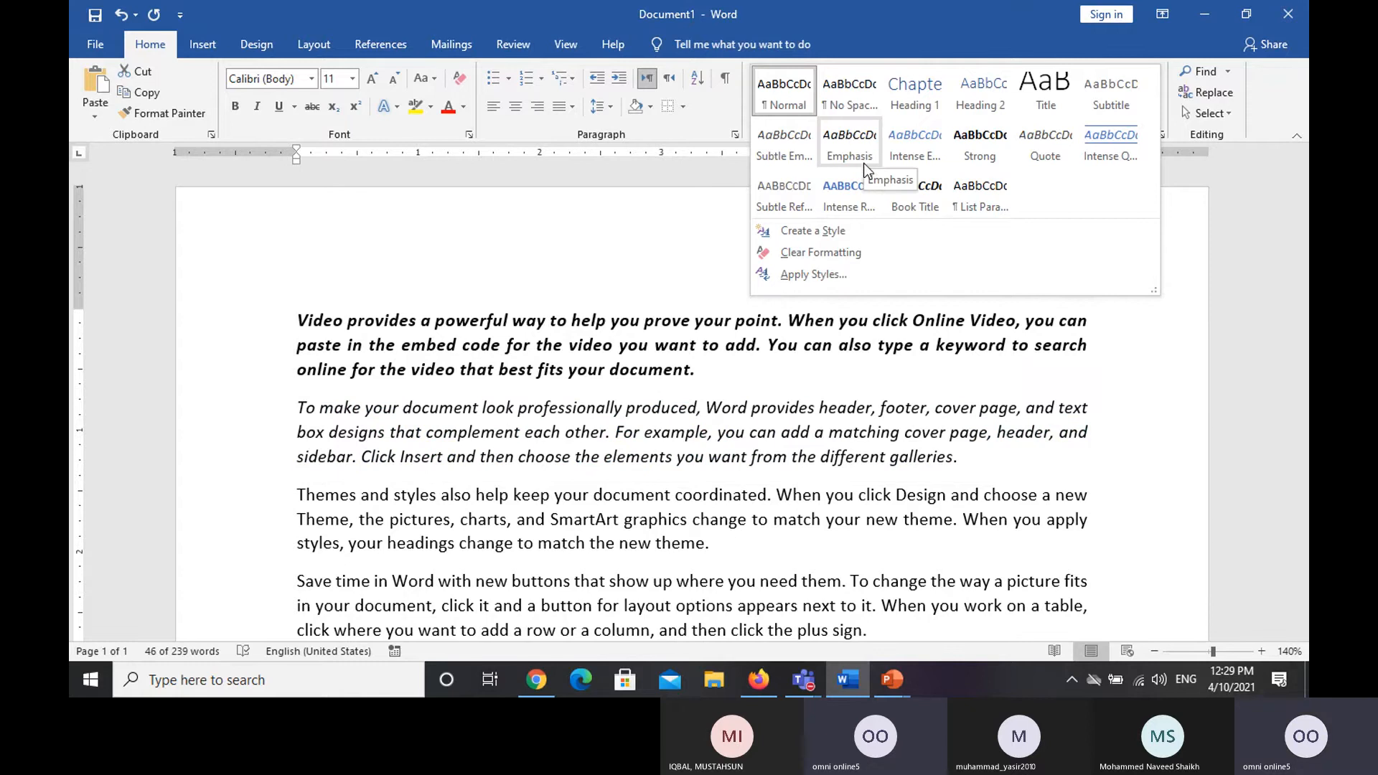
click(807, 162)
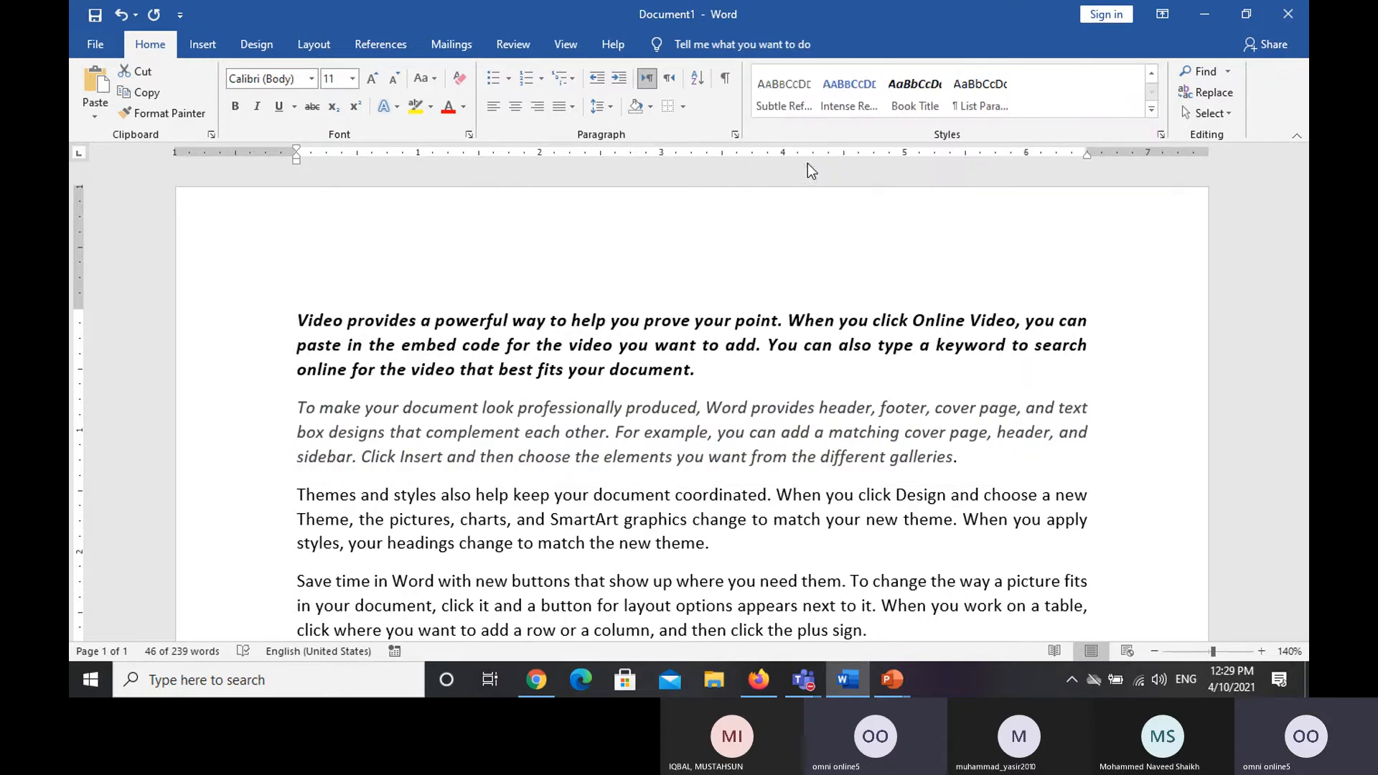
click(820, 408)
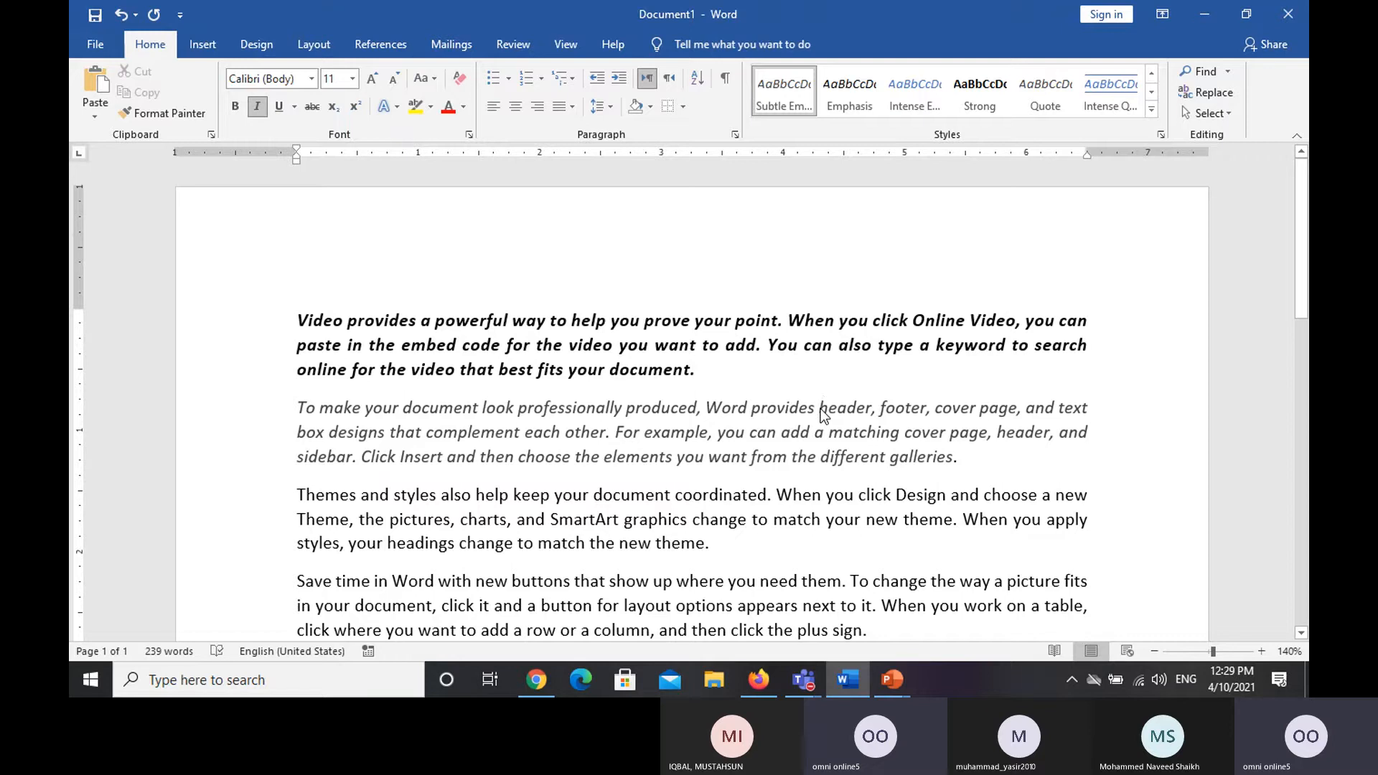
click(1151, 108)
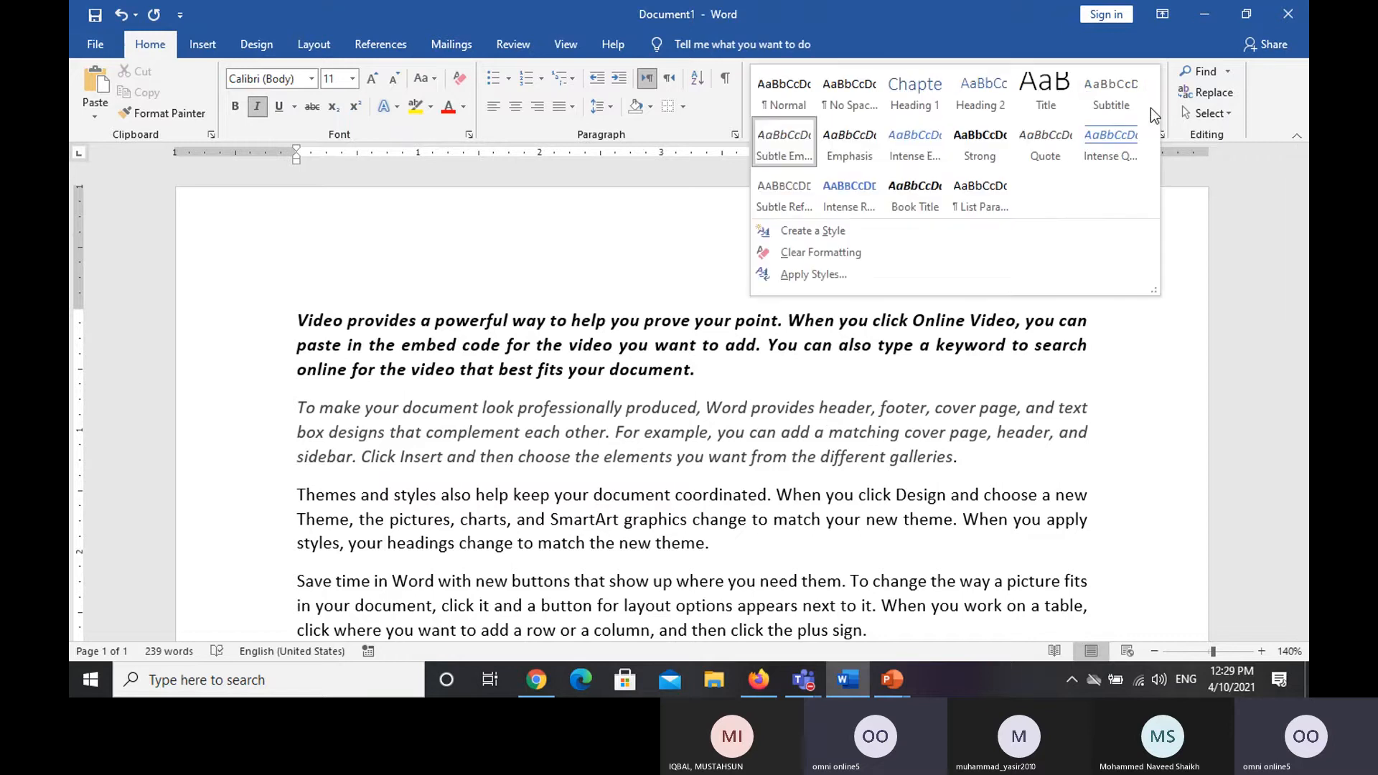
click(1026, 235)
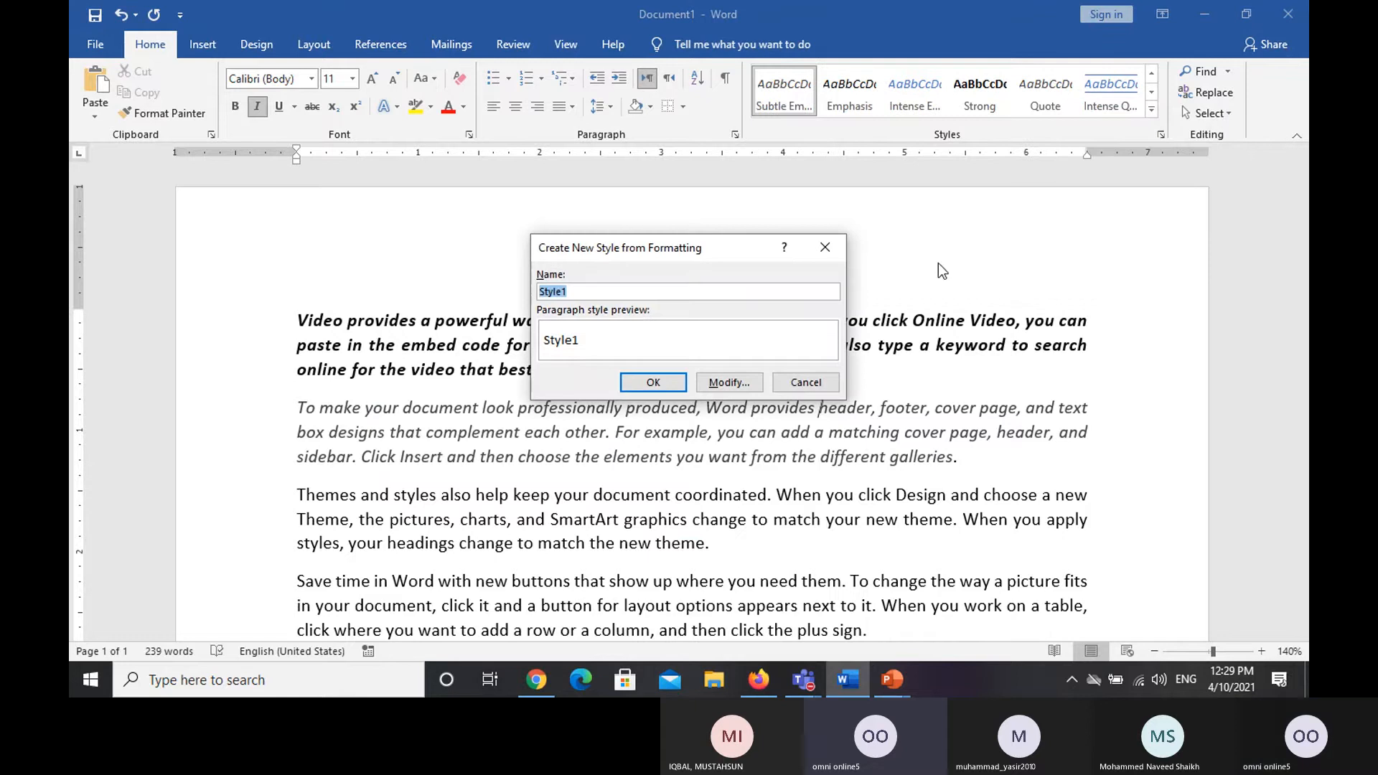
click(789, 384)
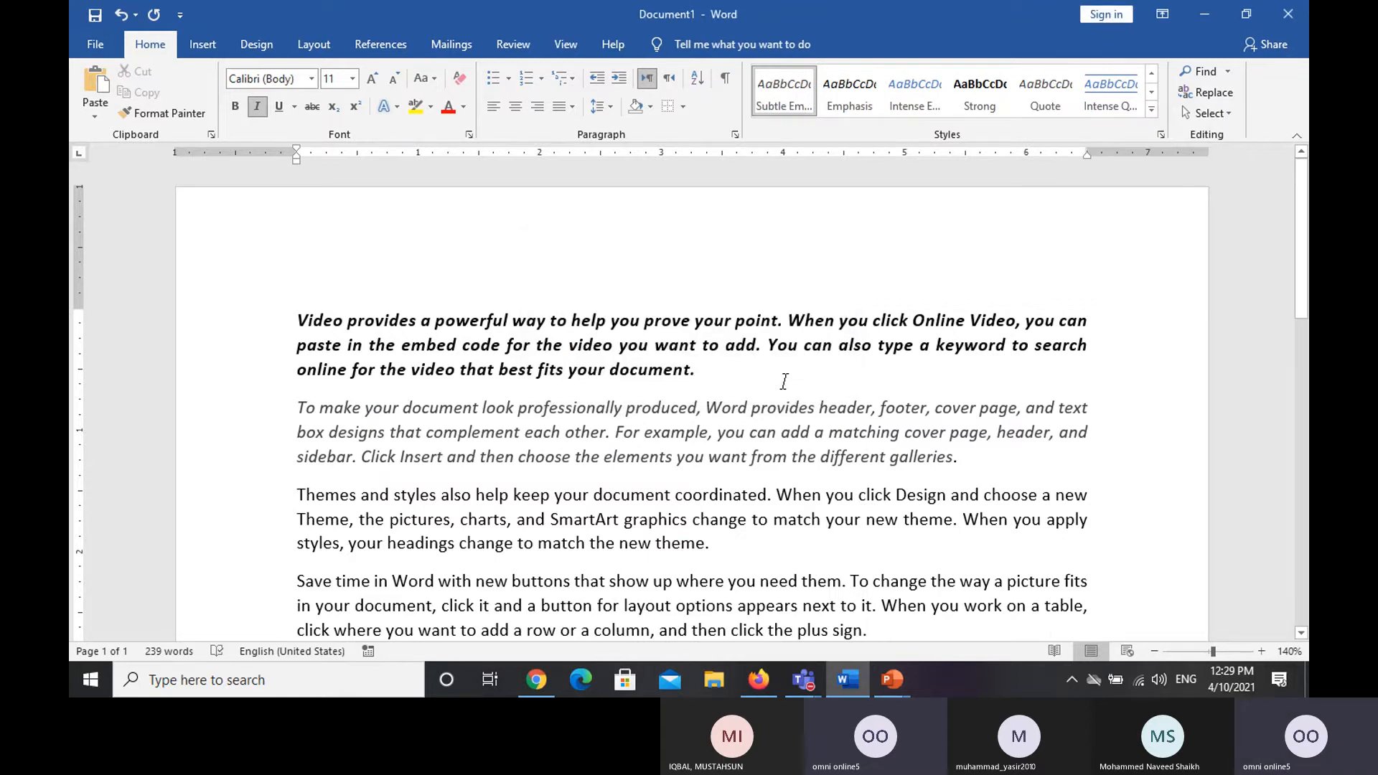
Step: Clear all formatting from the entire sample text and deselect it
key(ctrl+a)
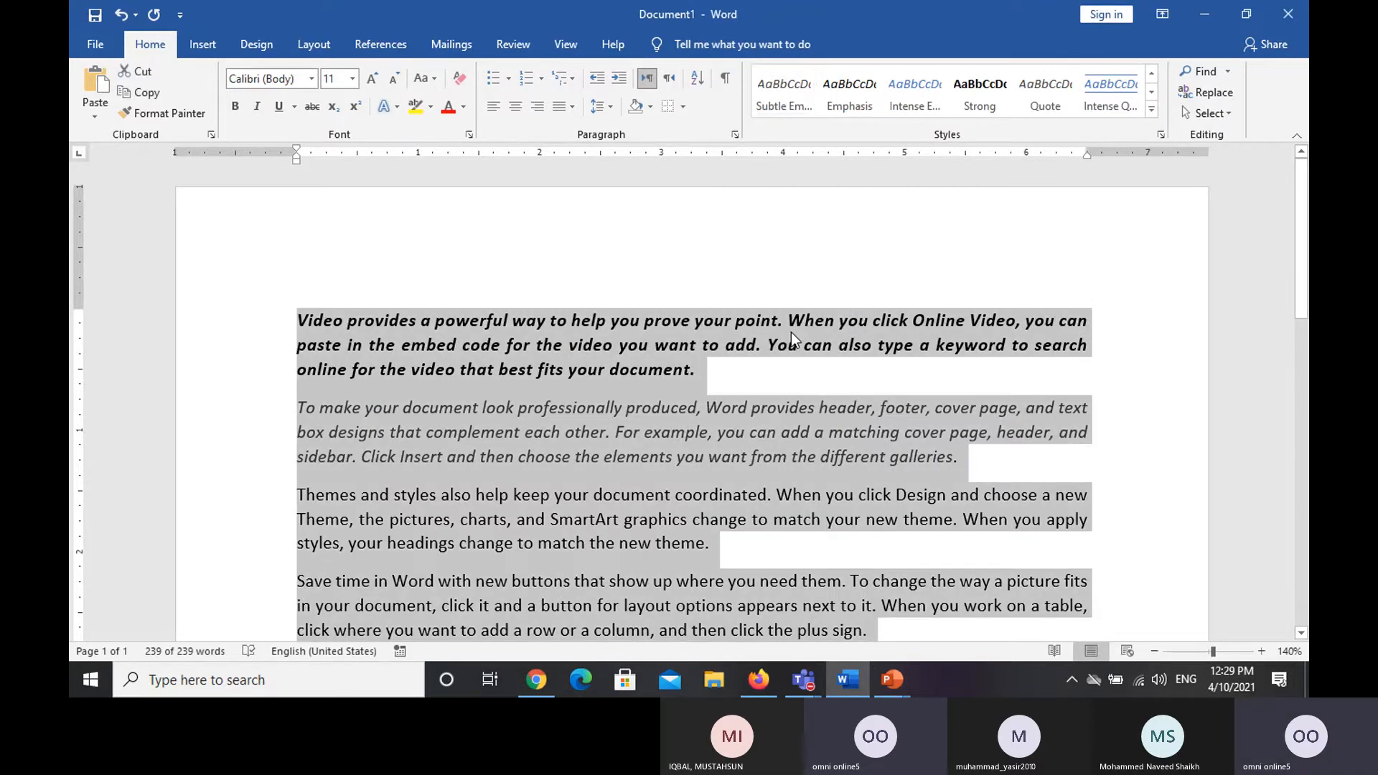
click(460, 76)
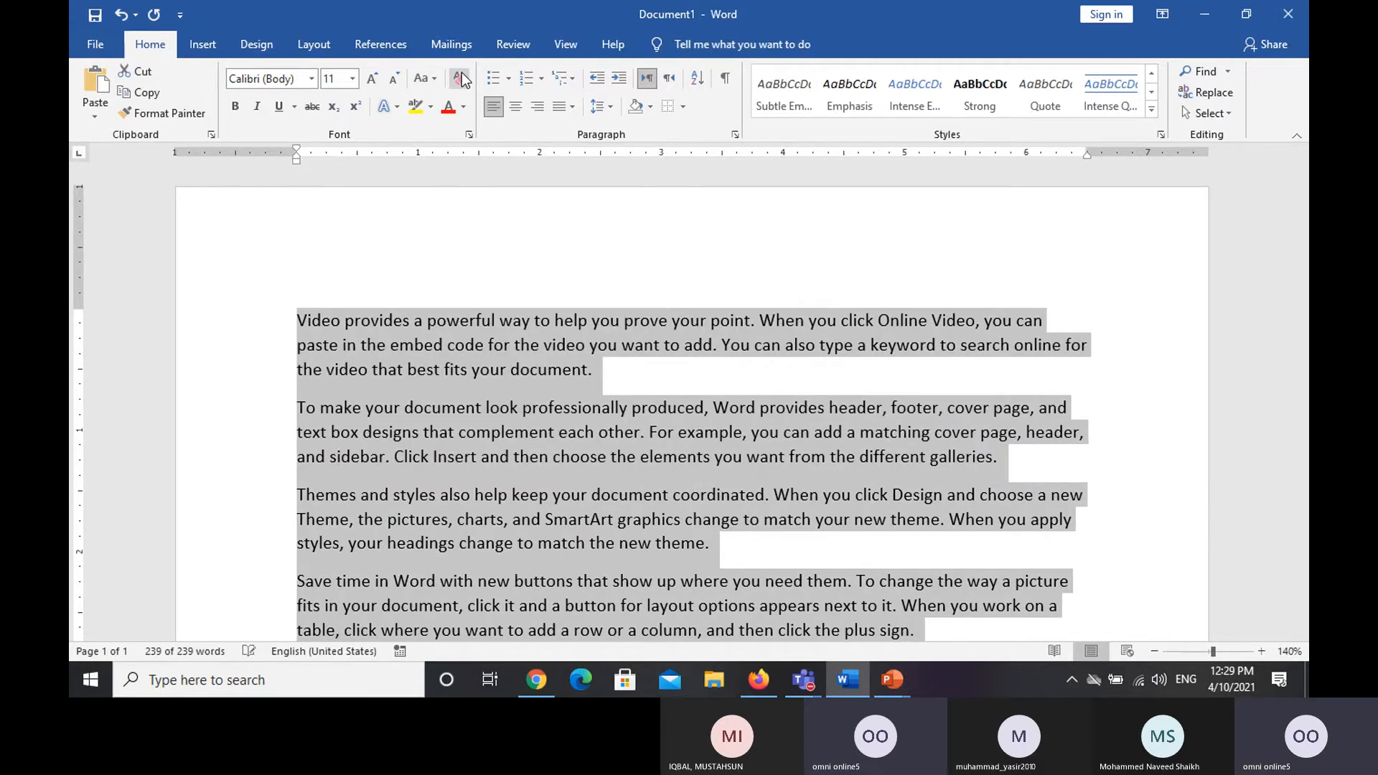
click(722, 303)
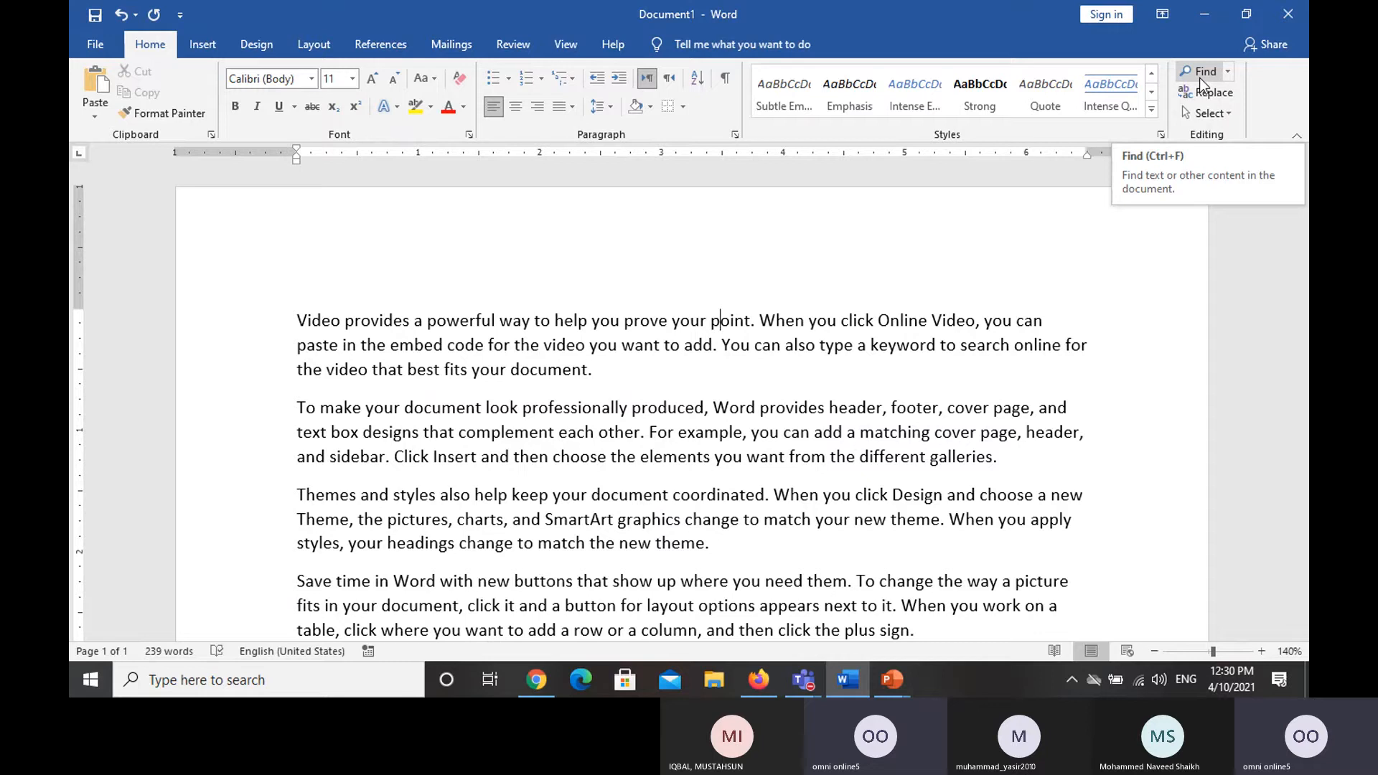
click(989, 388)
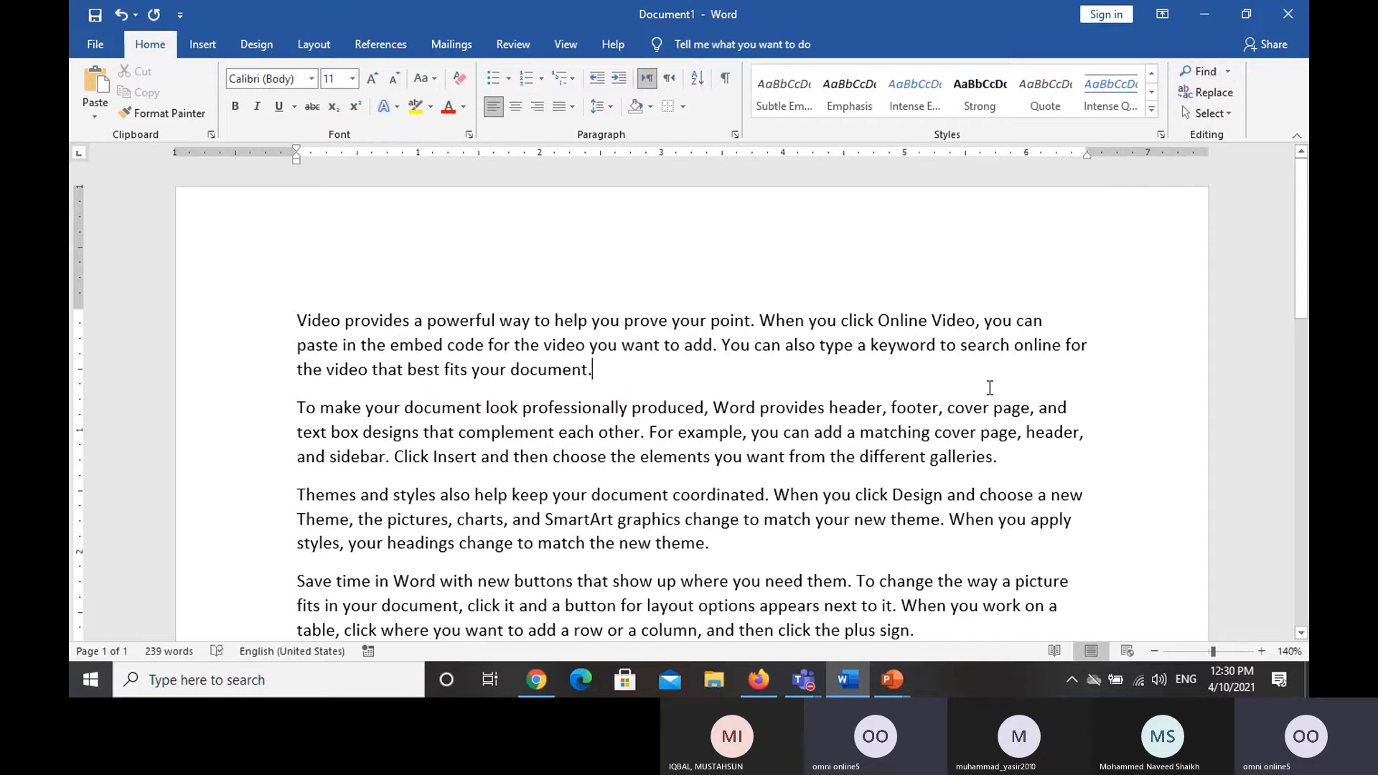
Step: Copy the entire sample text and paste it repeatedly at the end until the document fills four pages
key(ctrl+a)
click(988, 388)
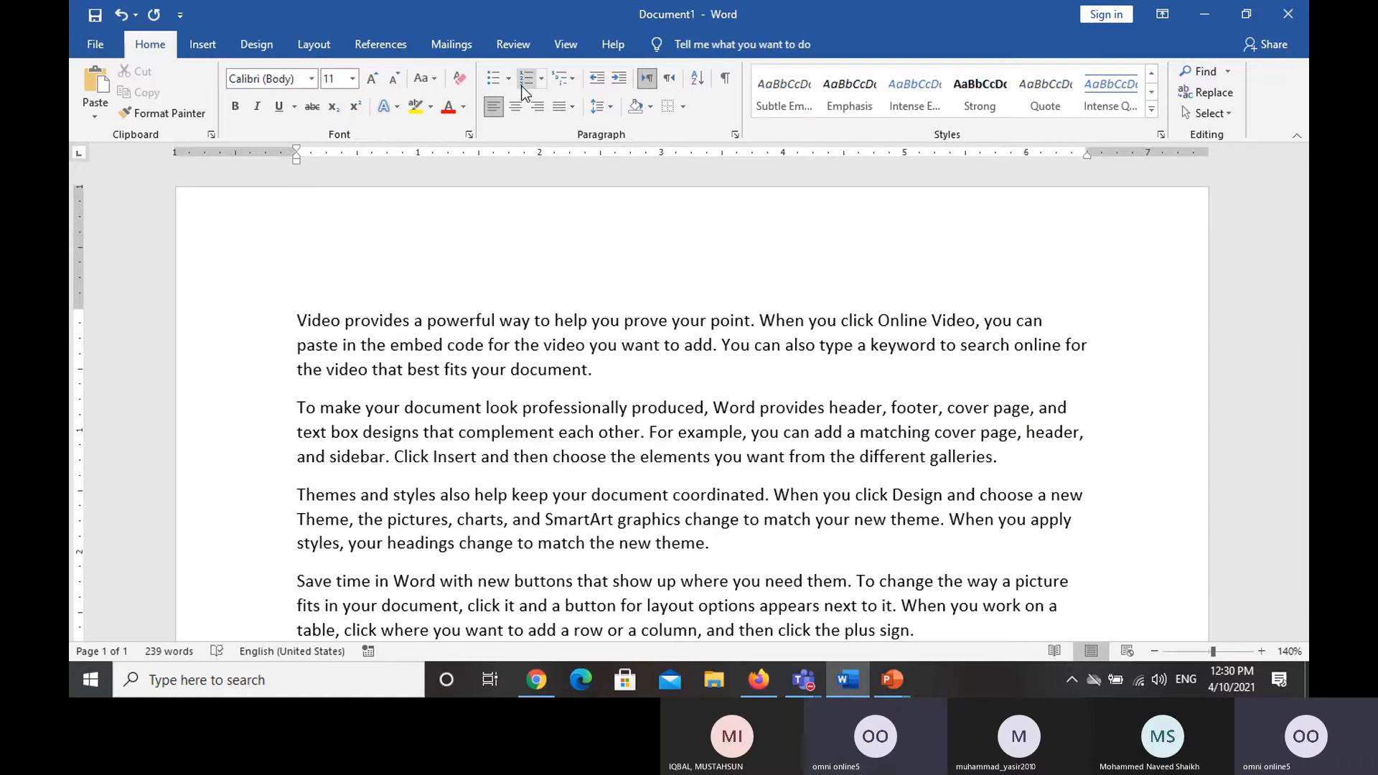
double_click(729, 351)
key(ctrl+a)
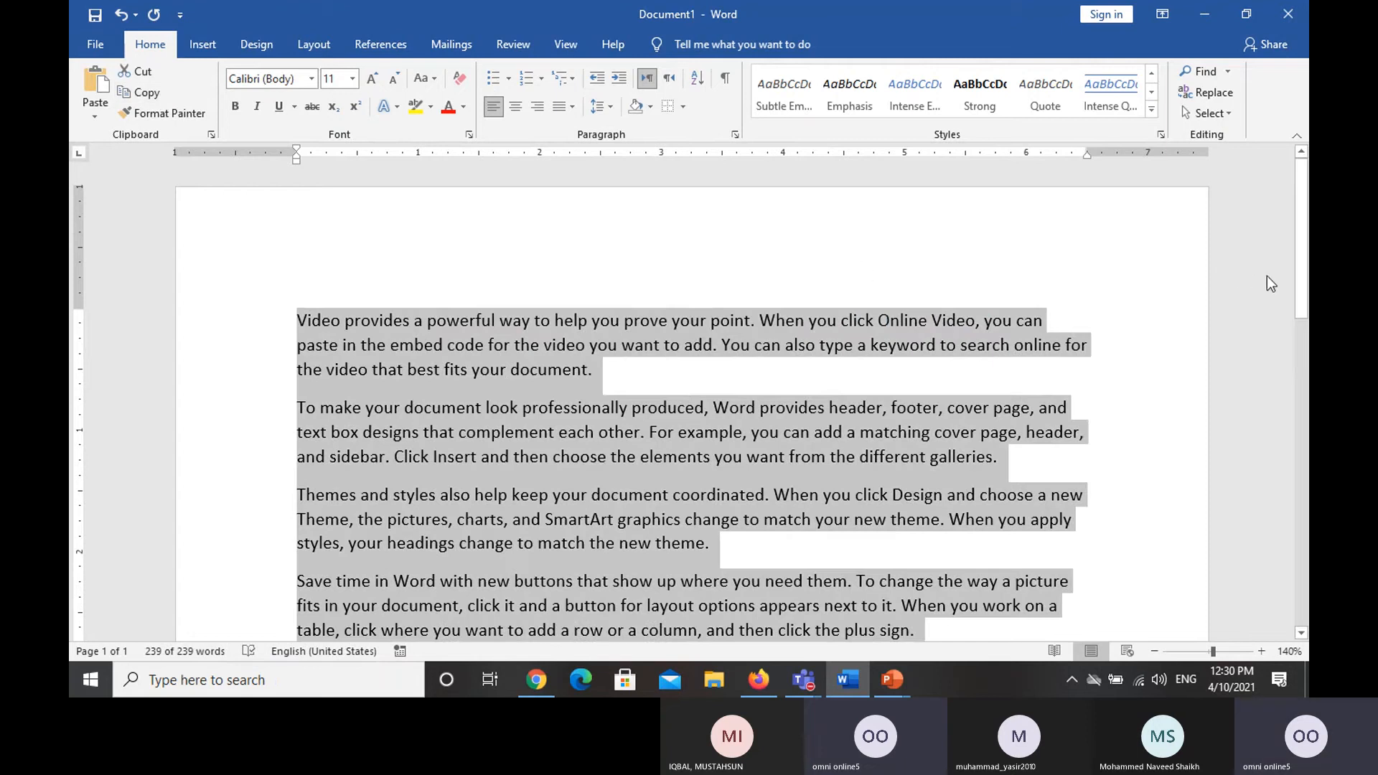
drag(1297, 282, 1290, 445)
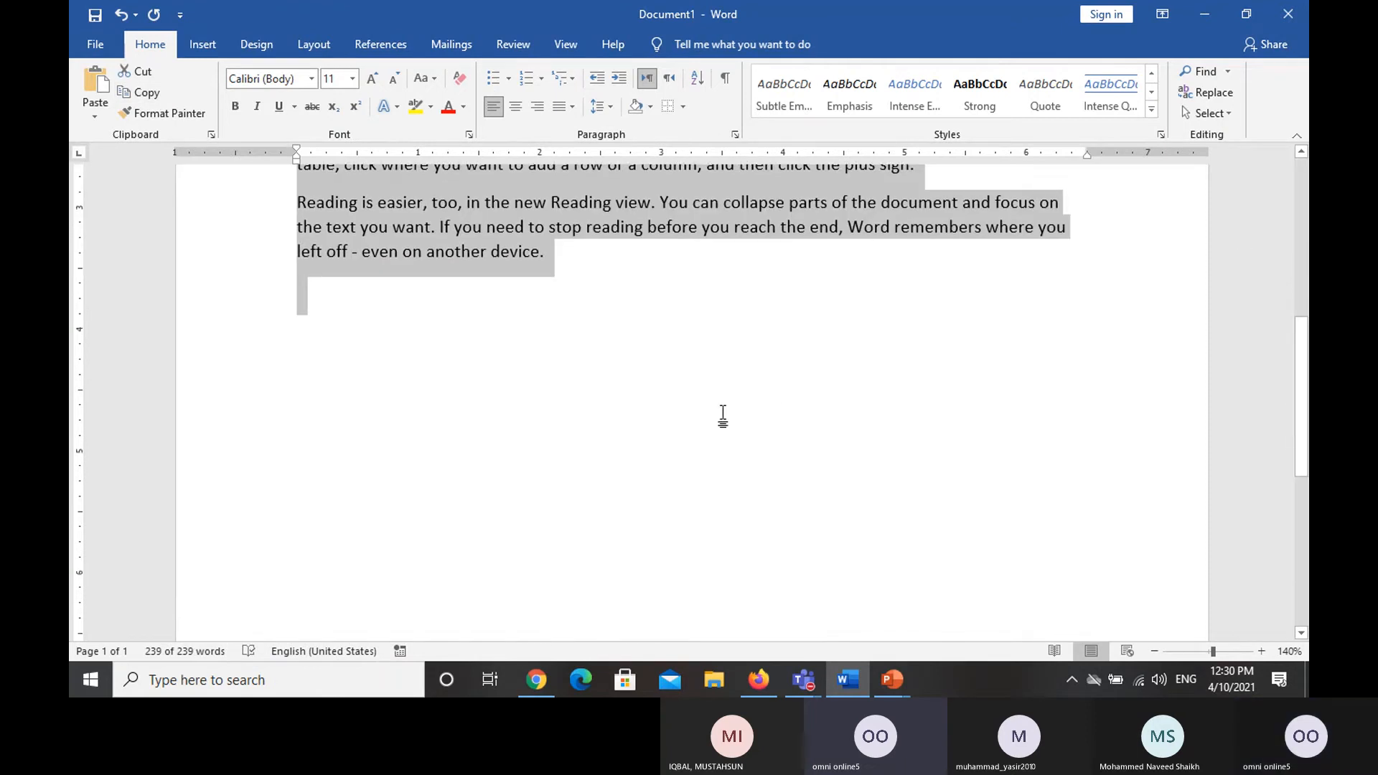
click(464, 330)
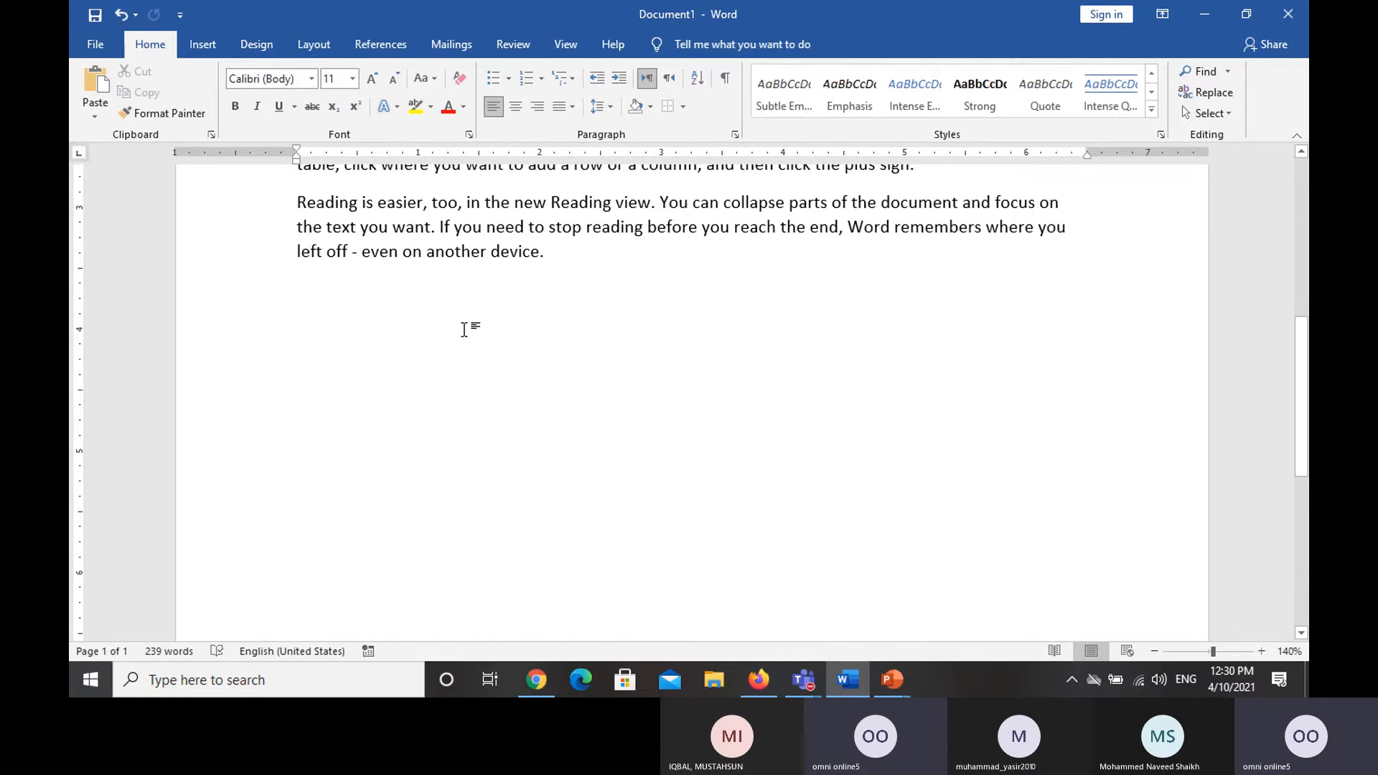
key(ctrl+v)
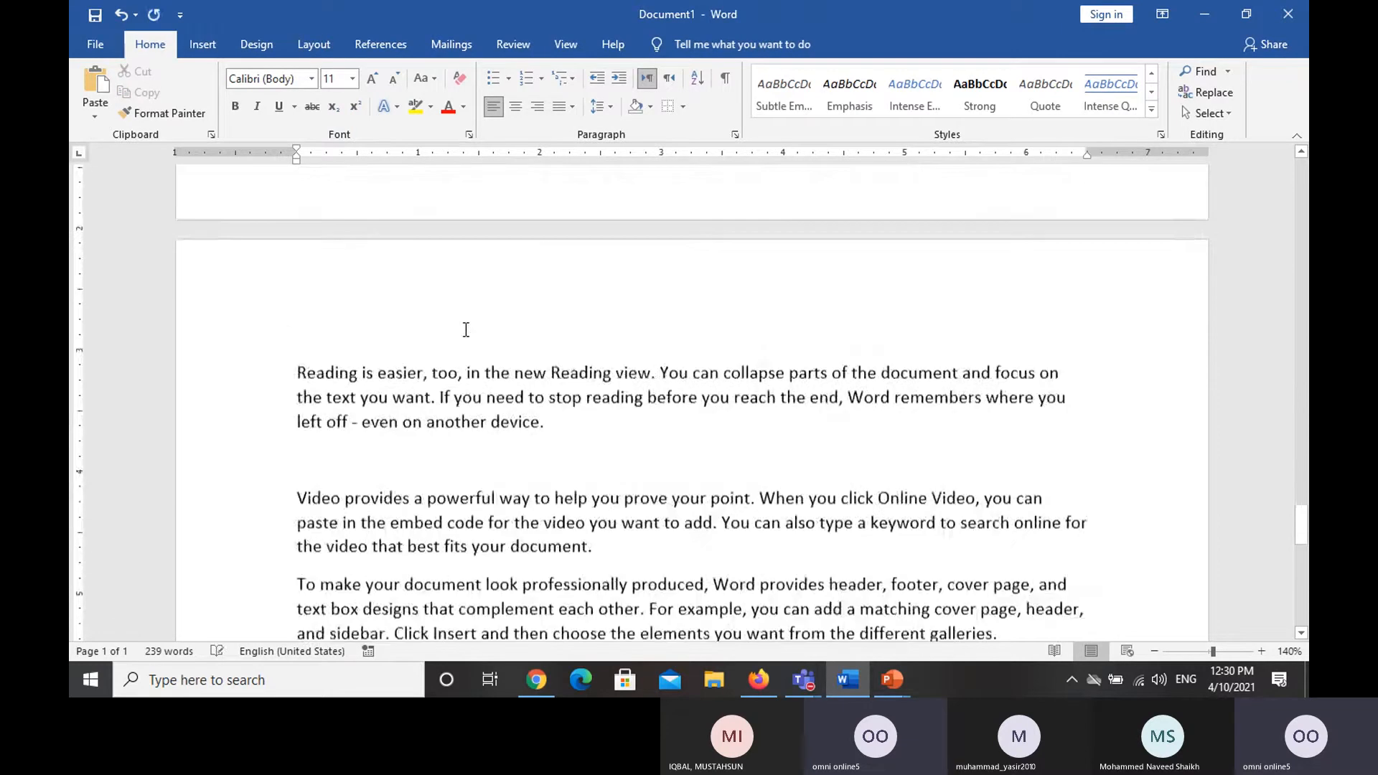
double_click(462, 327)
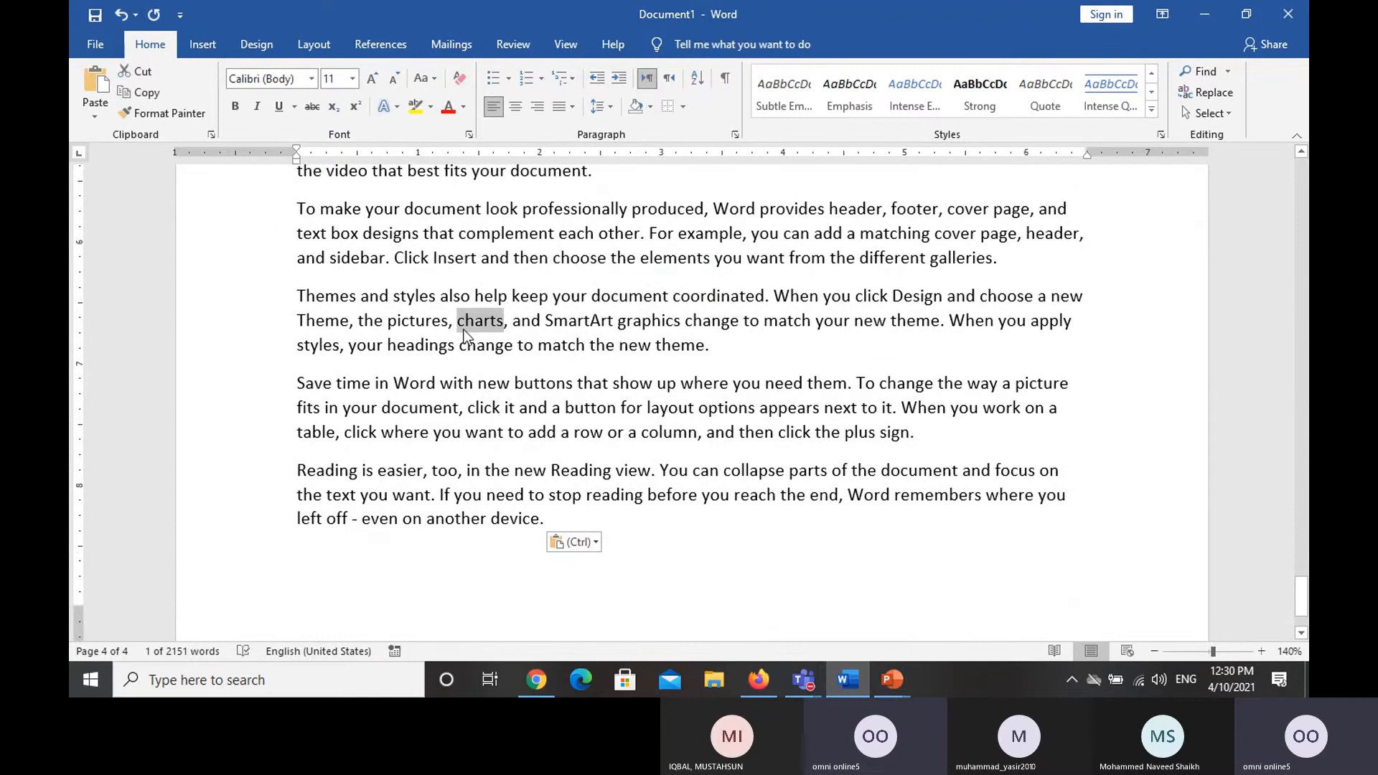
click(463, 324)
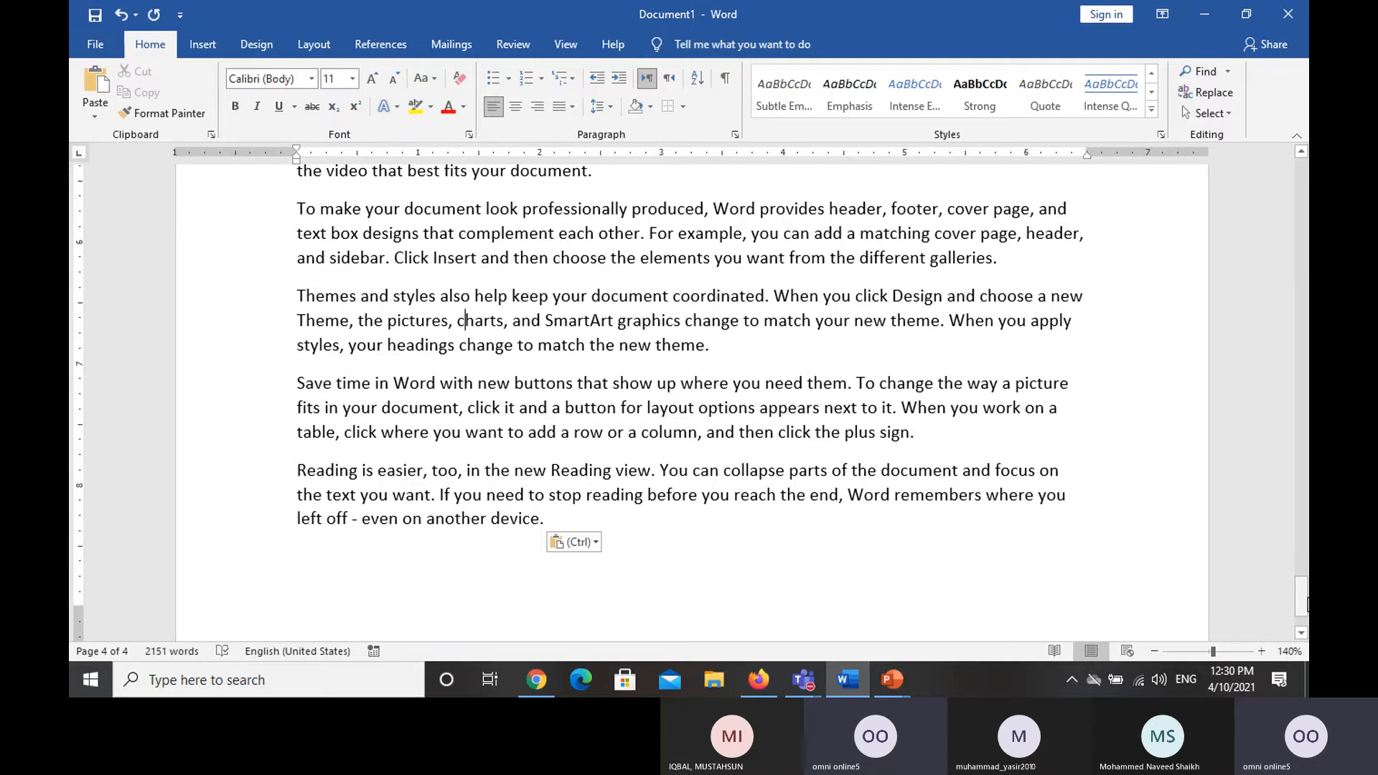
Step: Return to the first page and search the document for "video"
drag(1300, 612, 1301, 210)
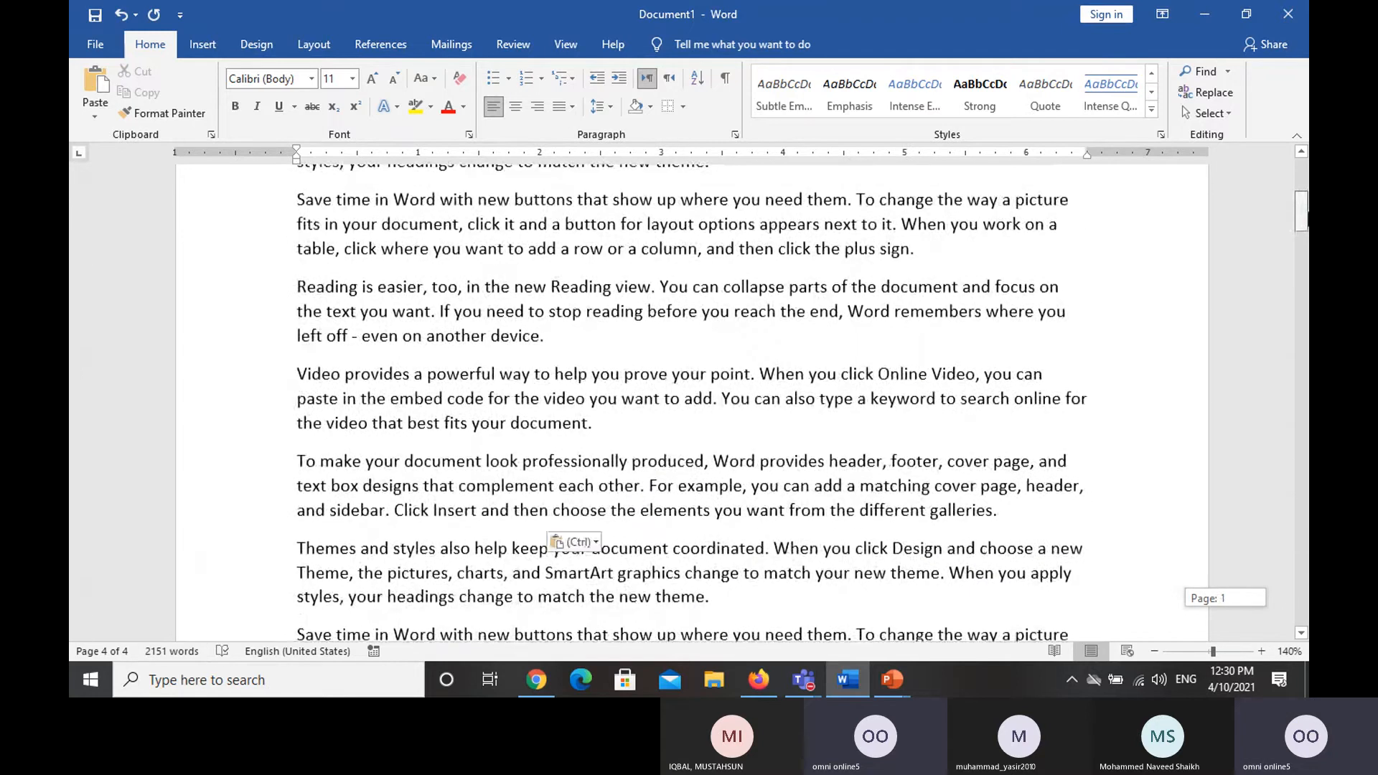
click(1197, 73)
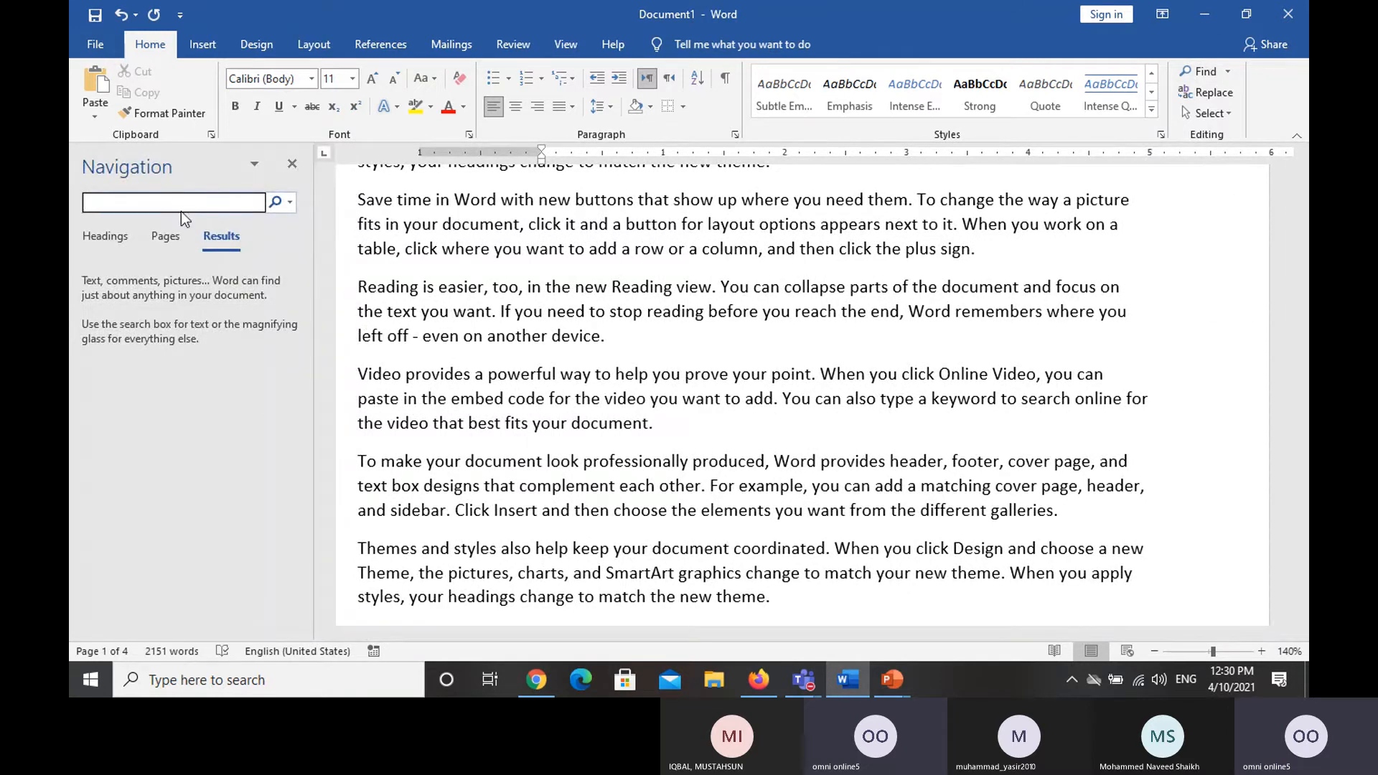
text(video)
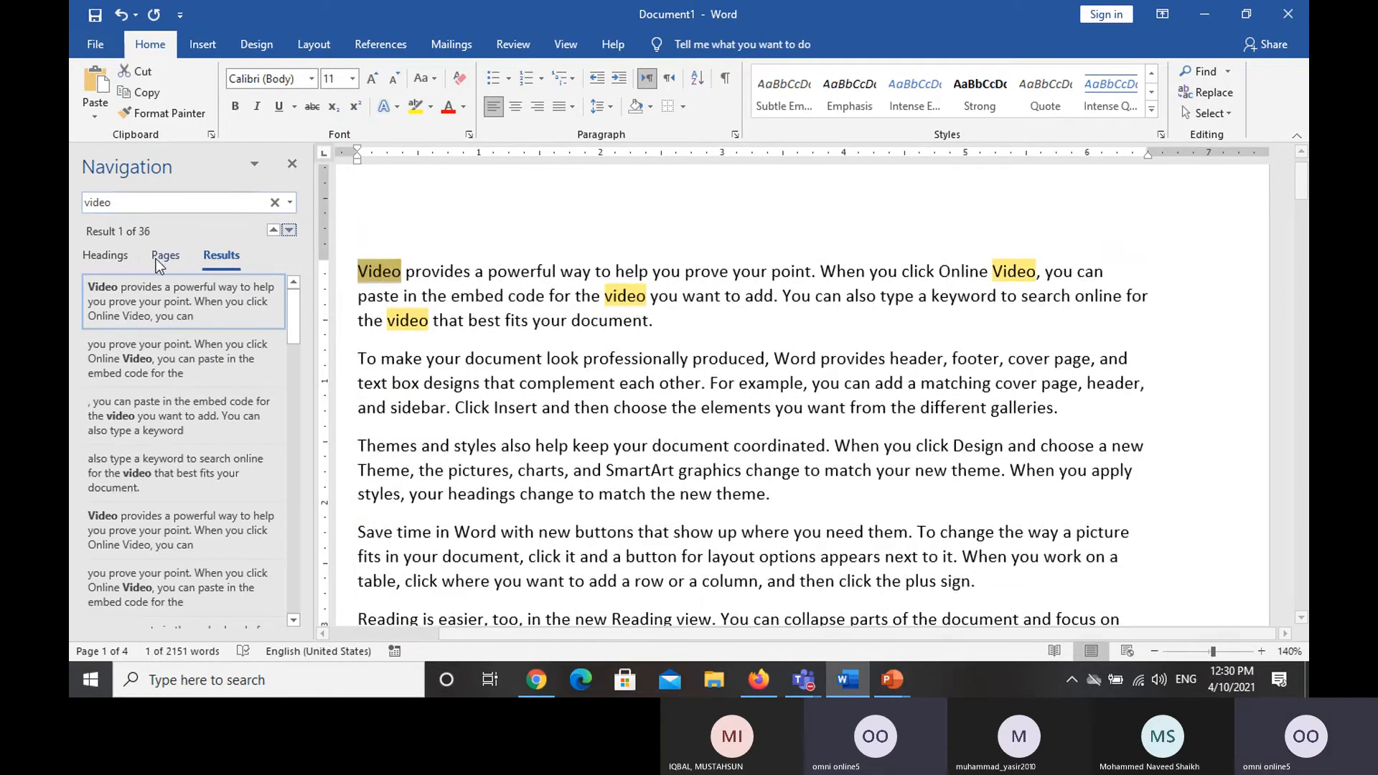
Step: View the "video" search by headings, by pages and by results, ending in the headings view
click(126, 255)
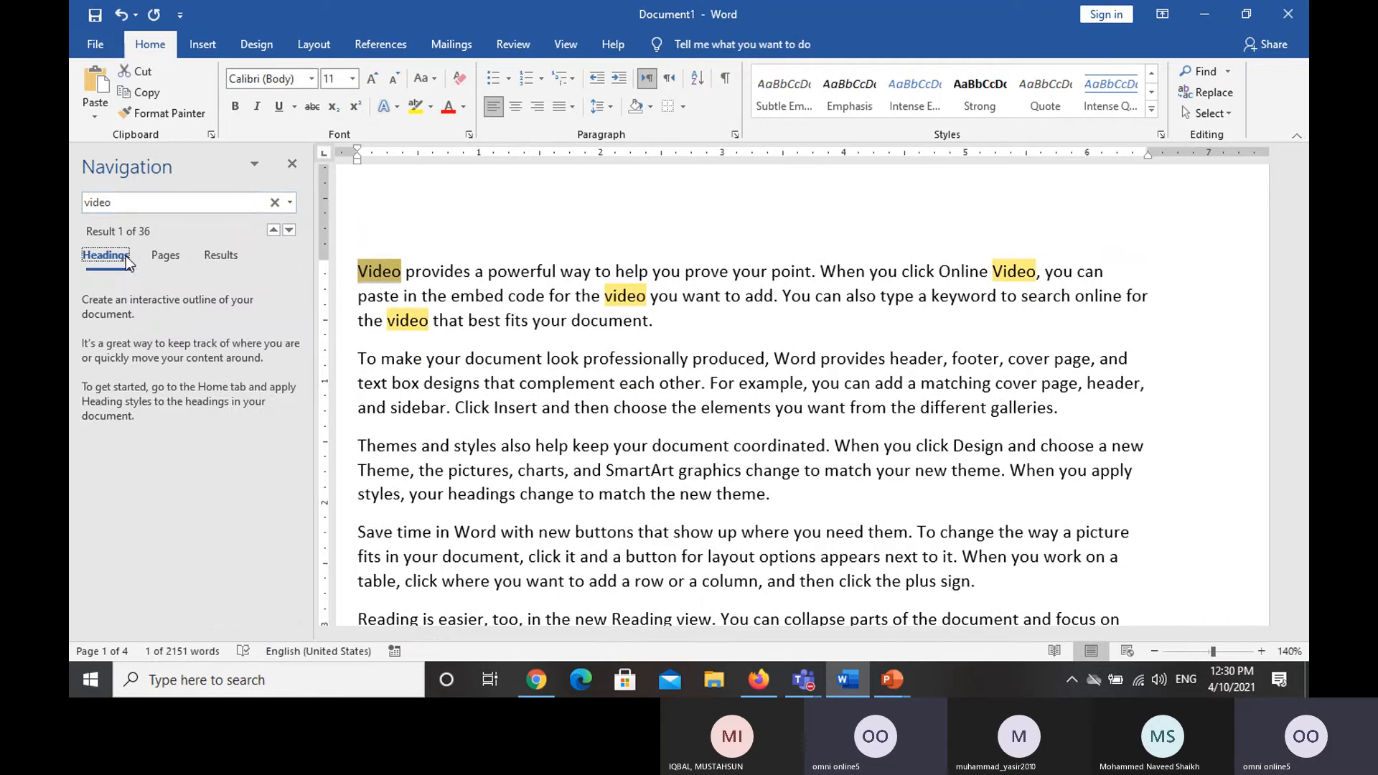
click(166, 257)
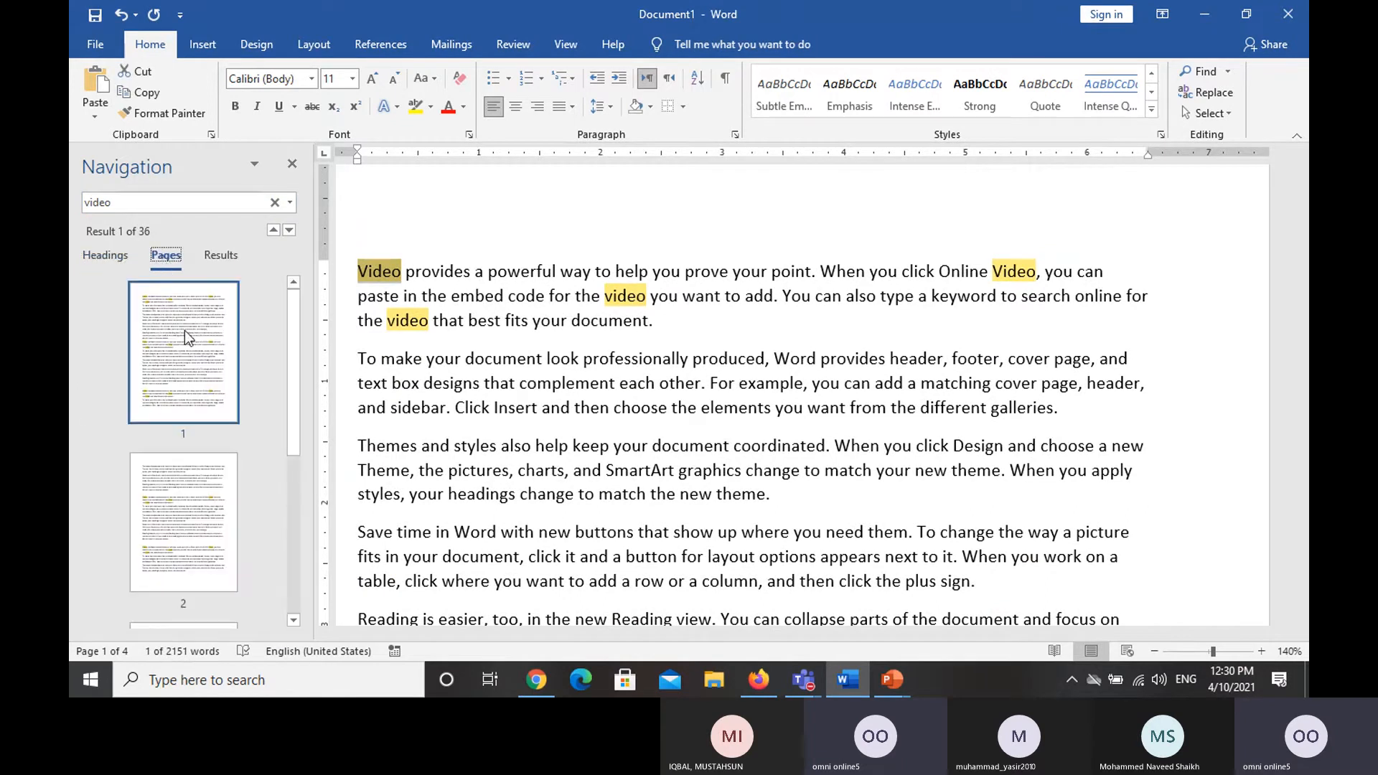
click(219, 257)
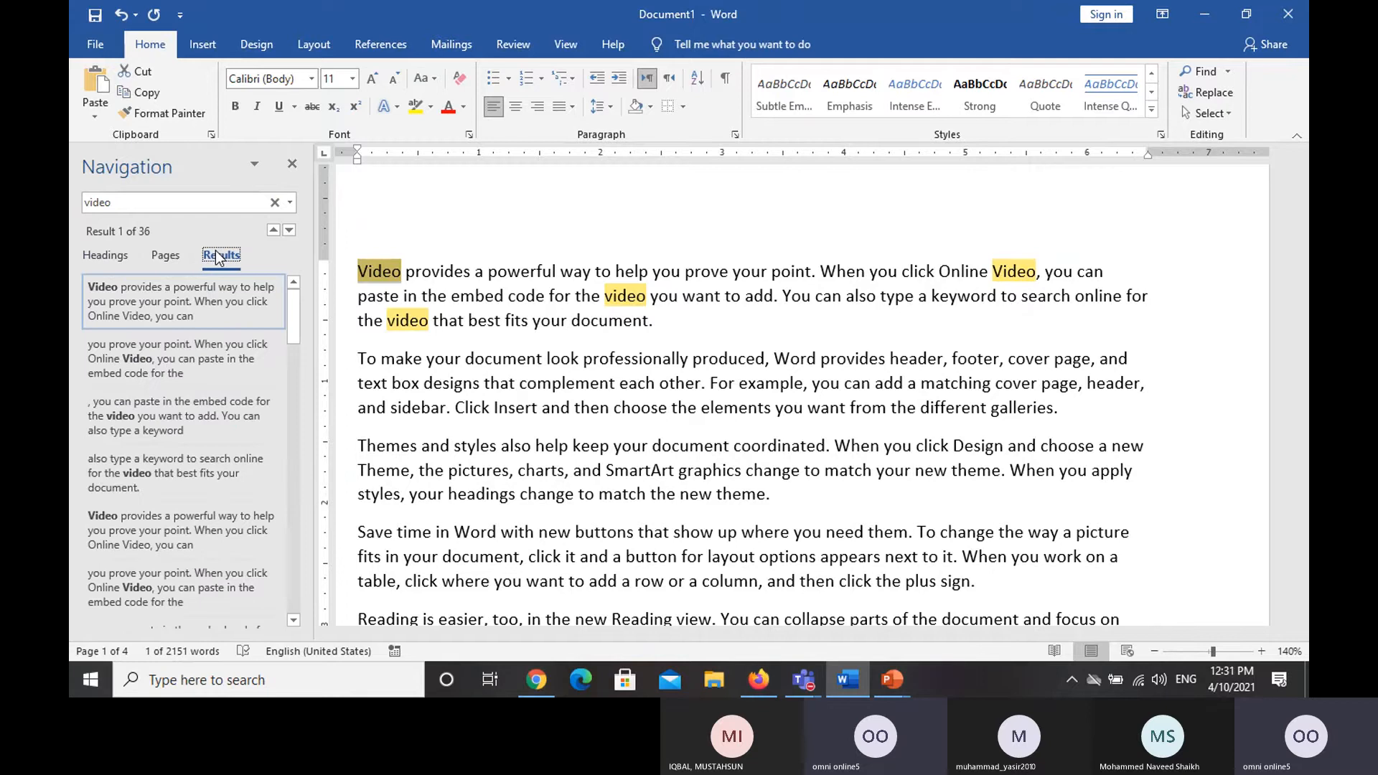
click(109, 256)
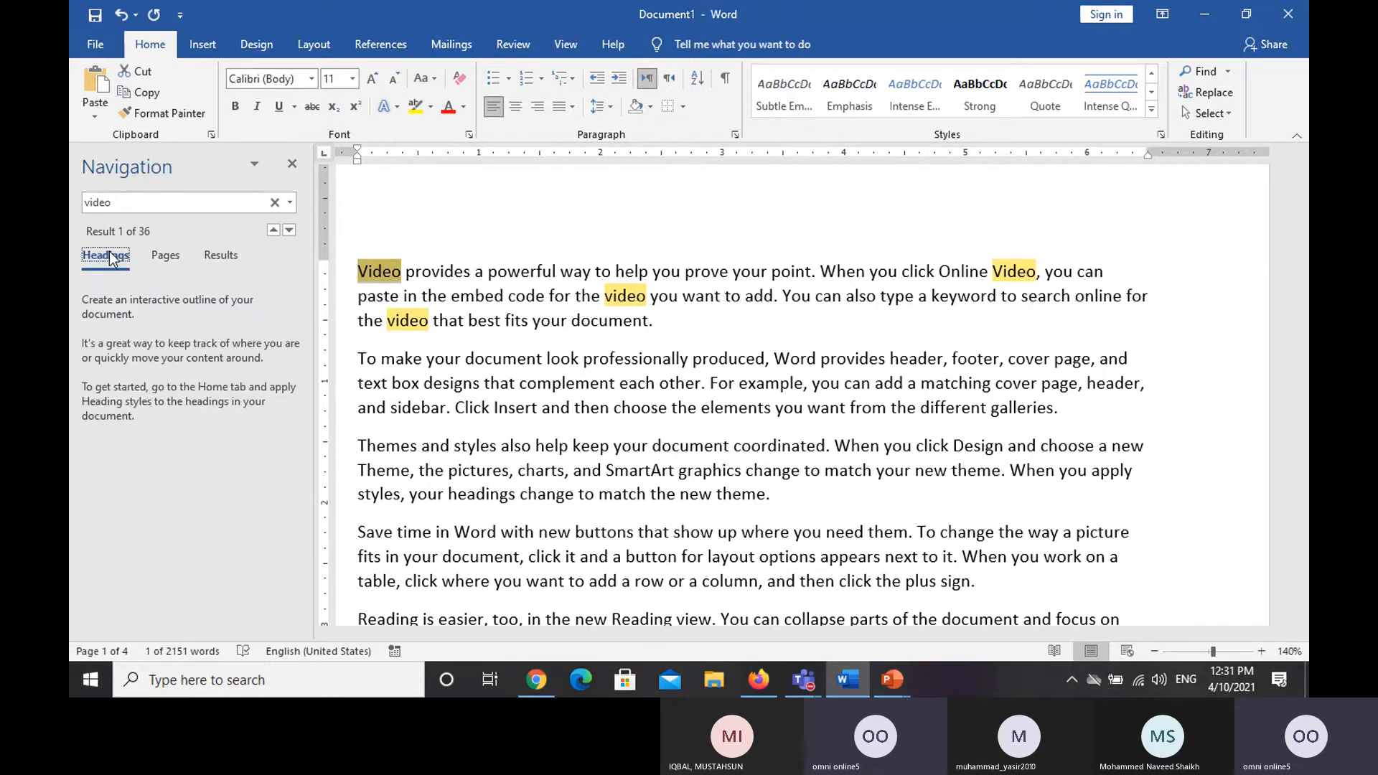
Step: Step forward through the "video" matches from the first to the tenth occurrence
click(286, 228)
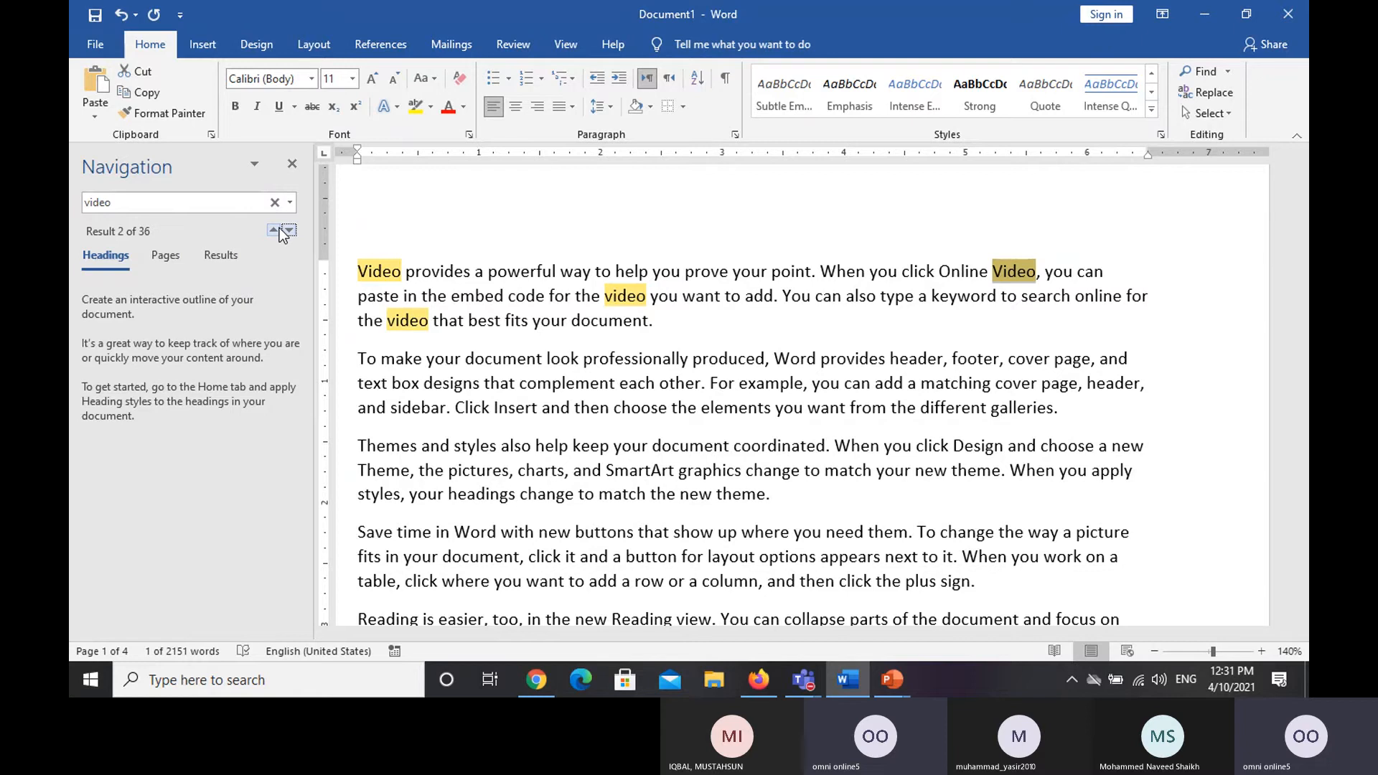
click(287, 230)
click(287, 230)
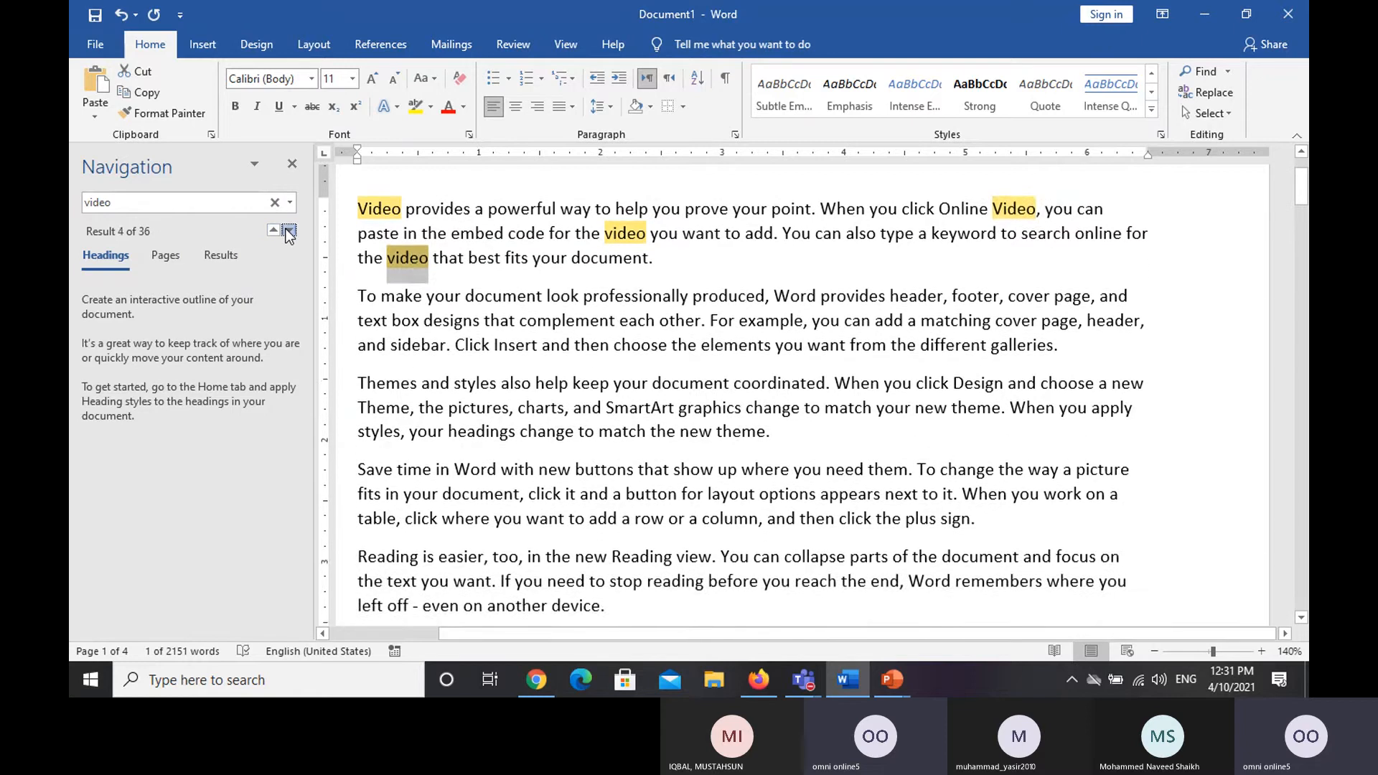
click(288, 231)
click(288, 231)
click(288, 231)
click(288, 231)
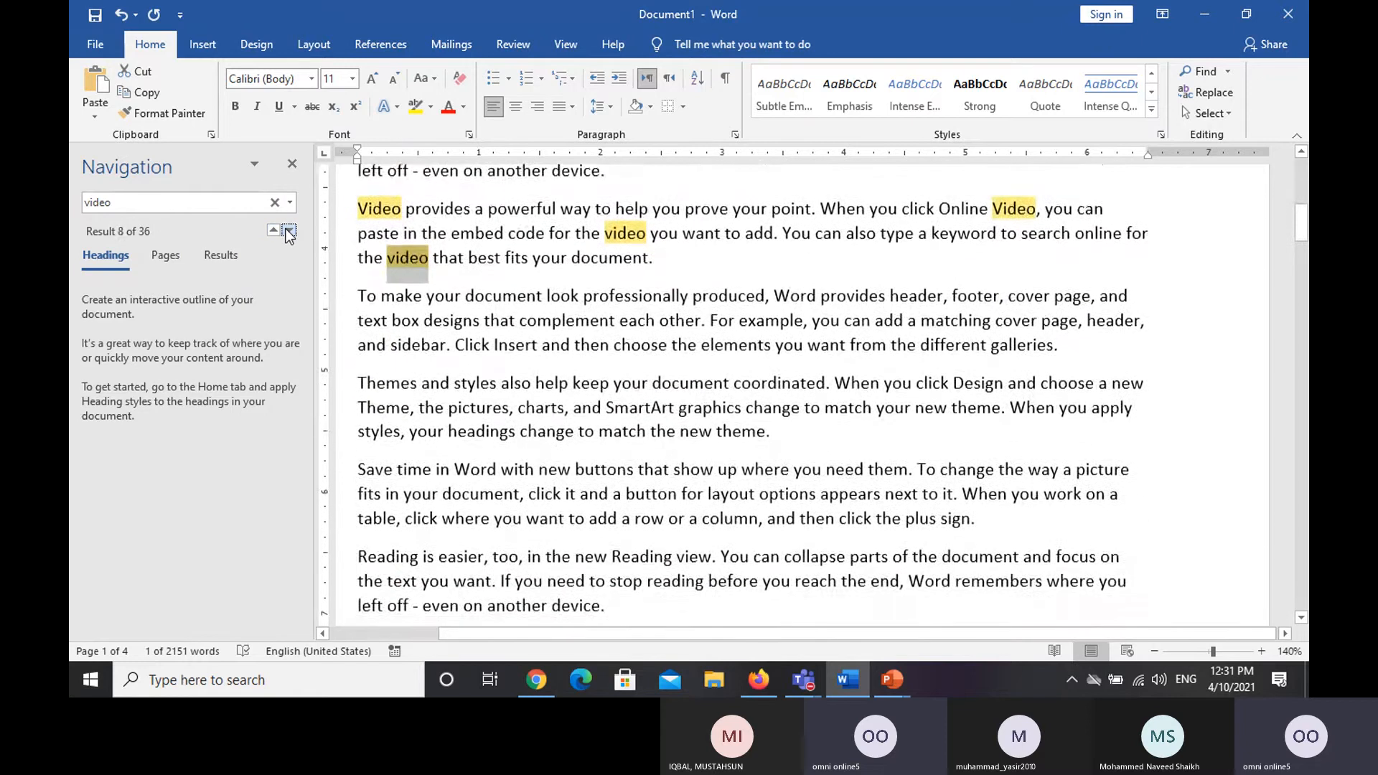
click(288, 231)
click(288, 231)
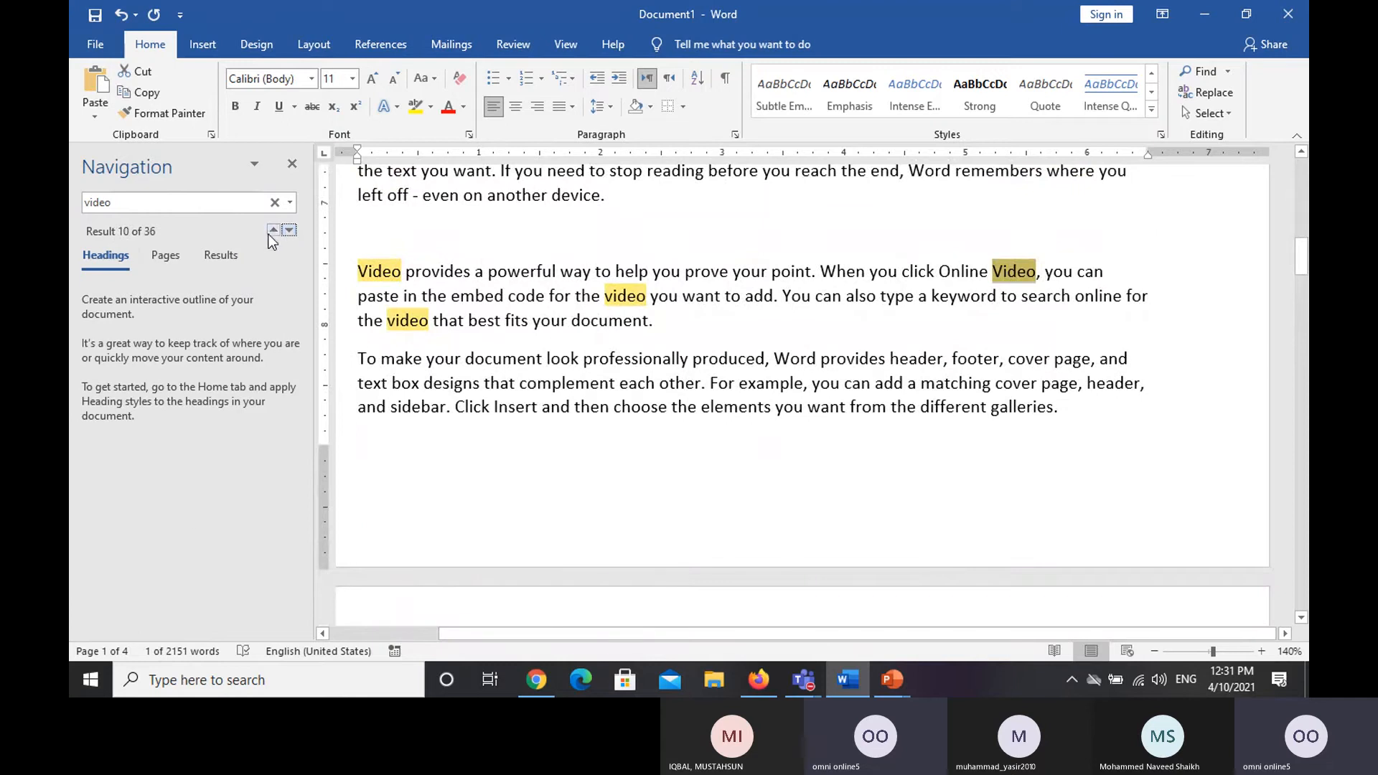
Step: Close the Navigation pane and replace every occurrence of "Video" in the document with "Movie"
click(293, 164)
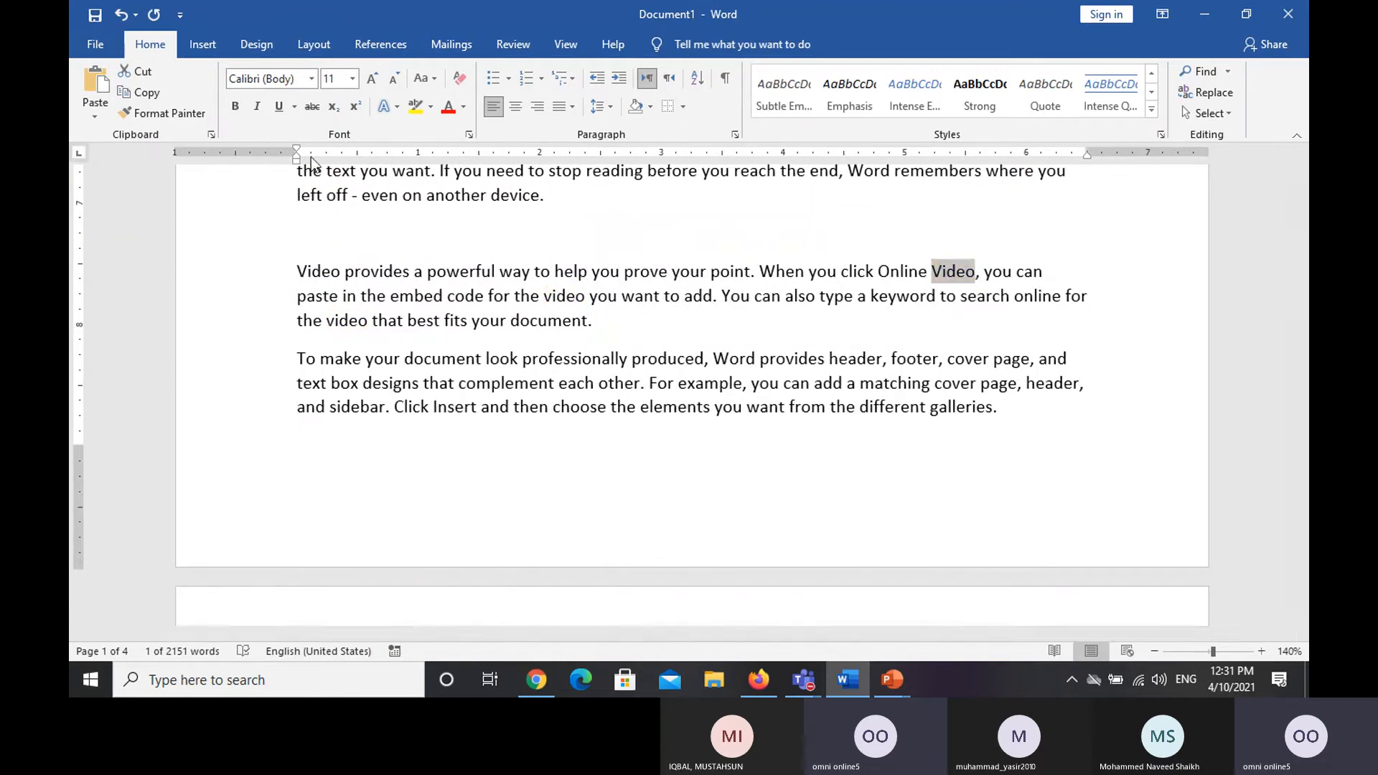
drag(1300, 262, 1299, 171)
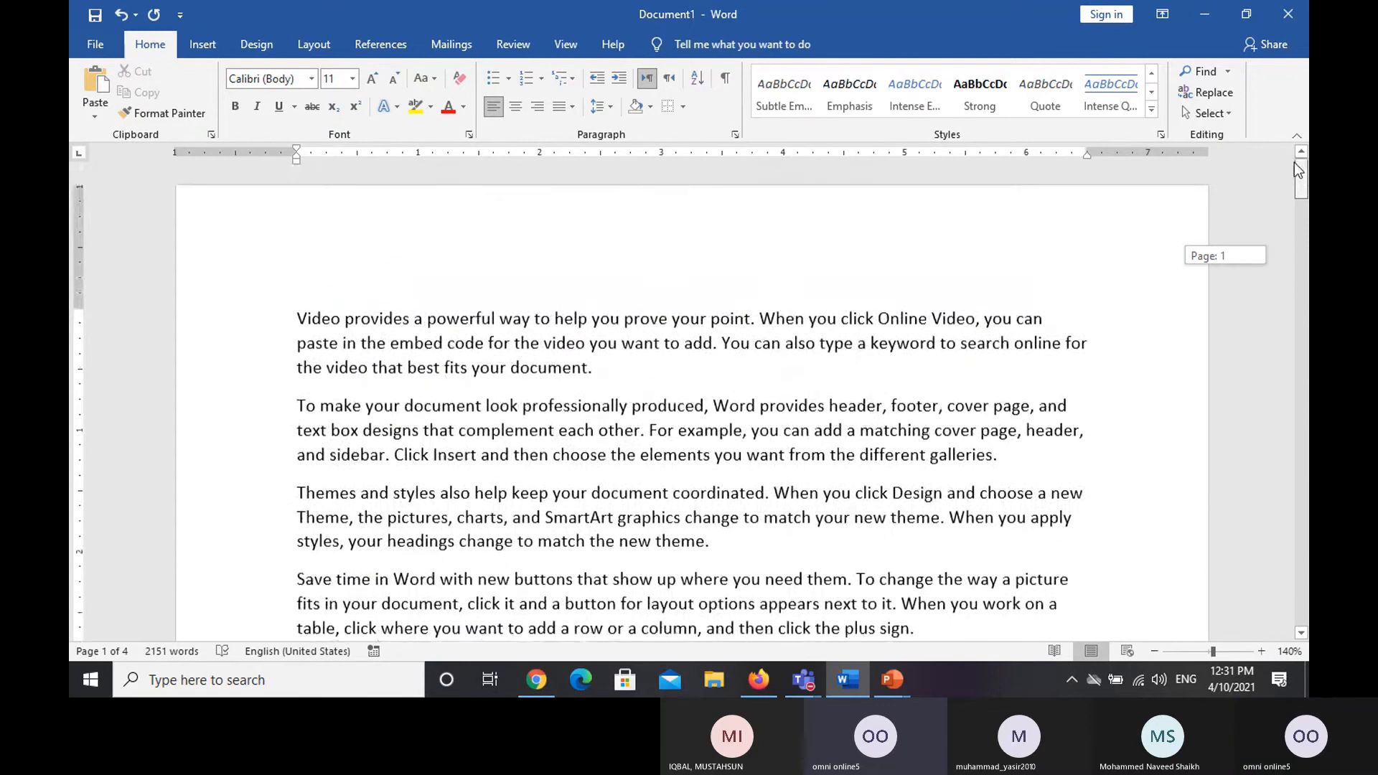
click(1203, 98)
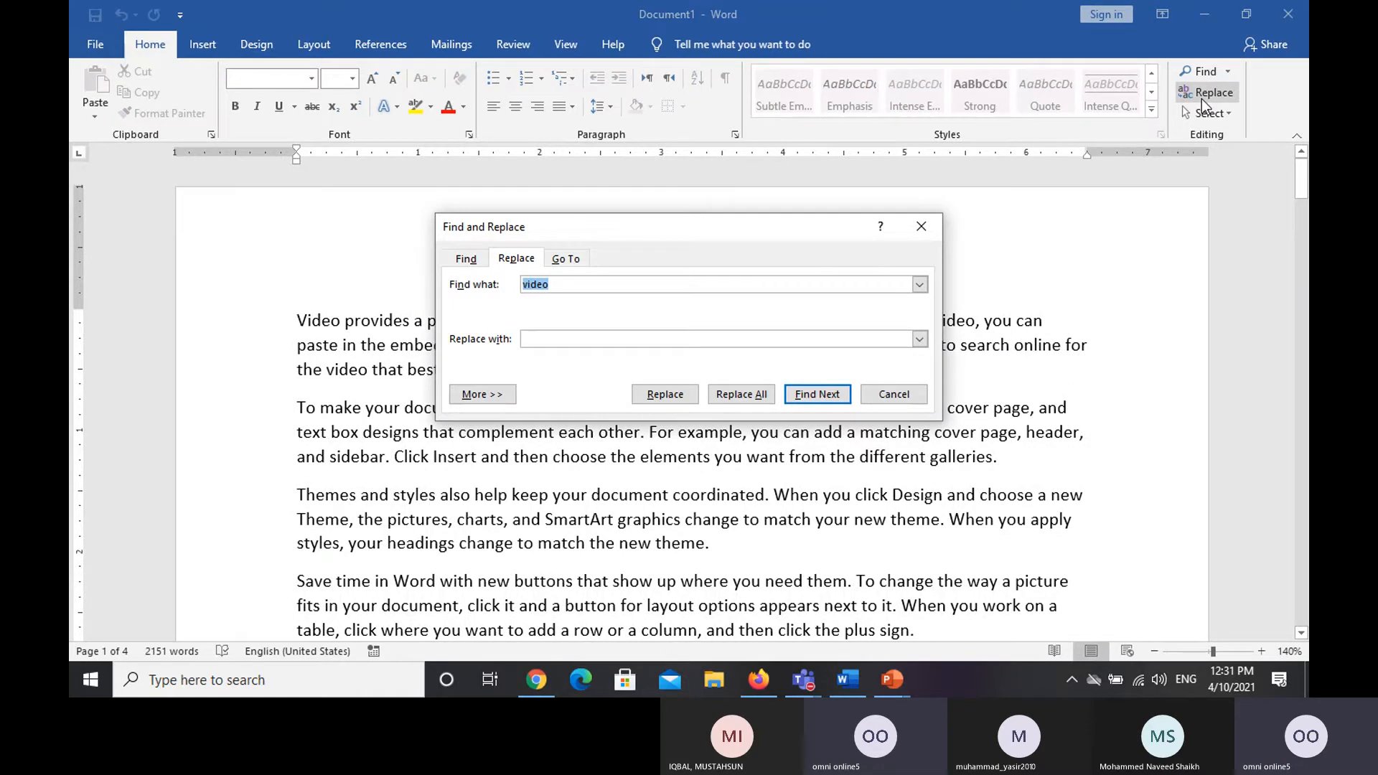
text(zvideo)
key(BackSpace)
key(BackSpace)
key(BackSpace)
key(BackSpace)
key(BackSpace)
key(BackSpace)
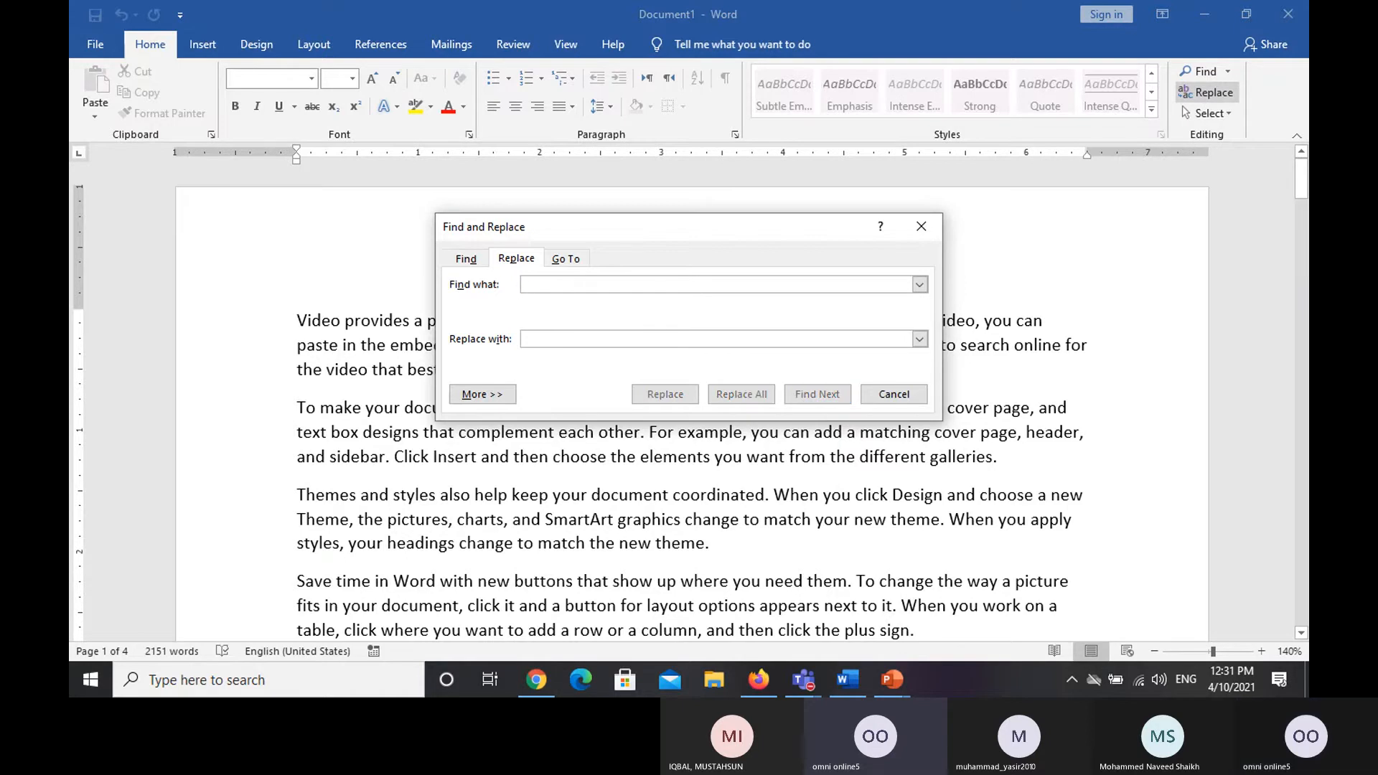
text(Vid)
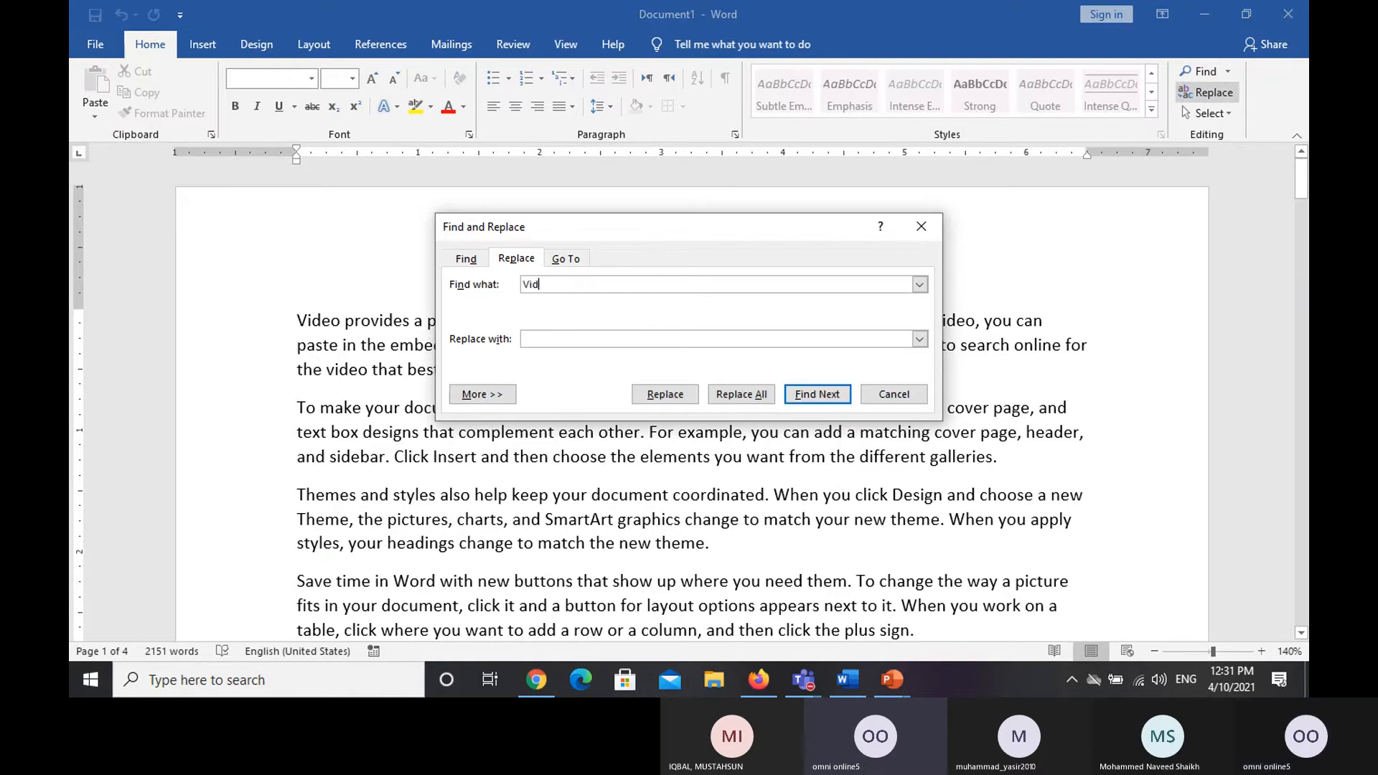
text(eo)
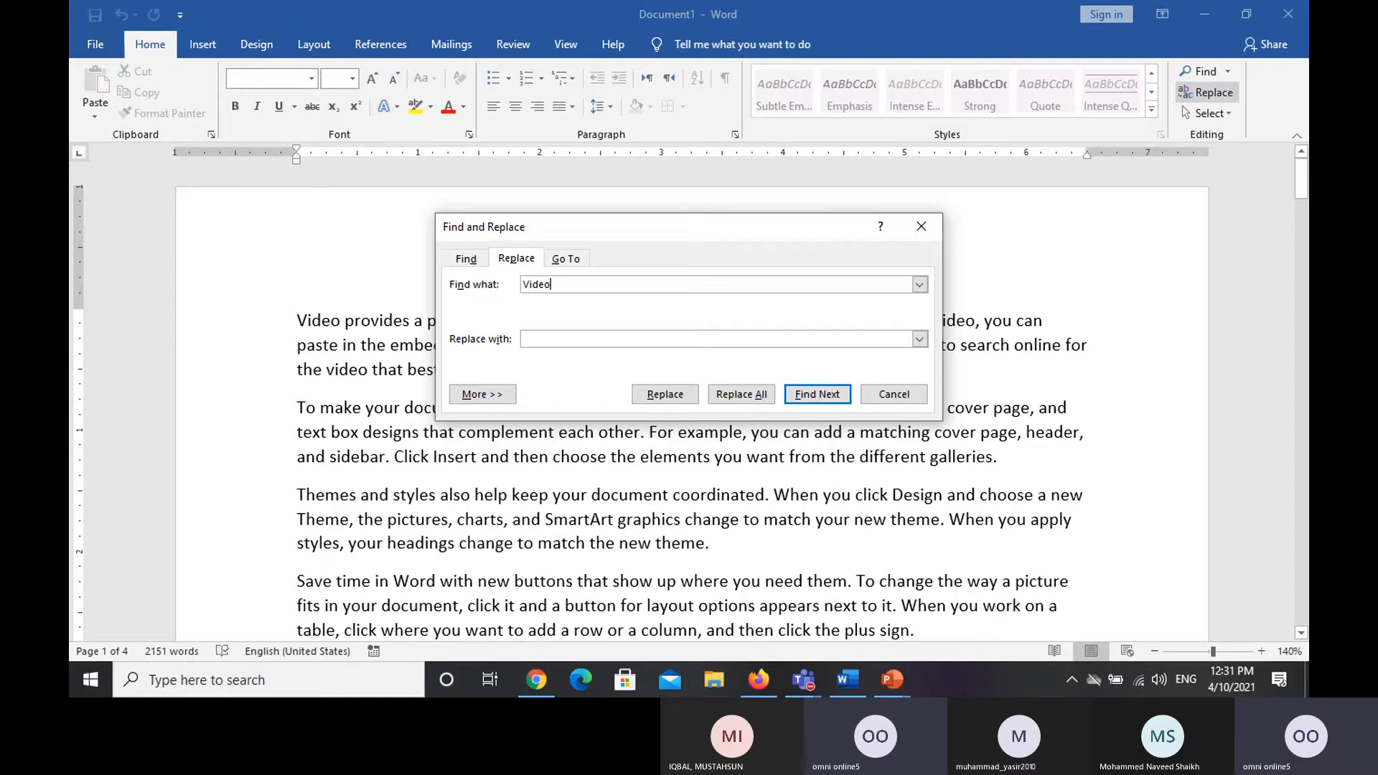
click(780, 341)
text(Movie)
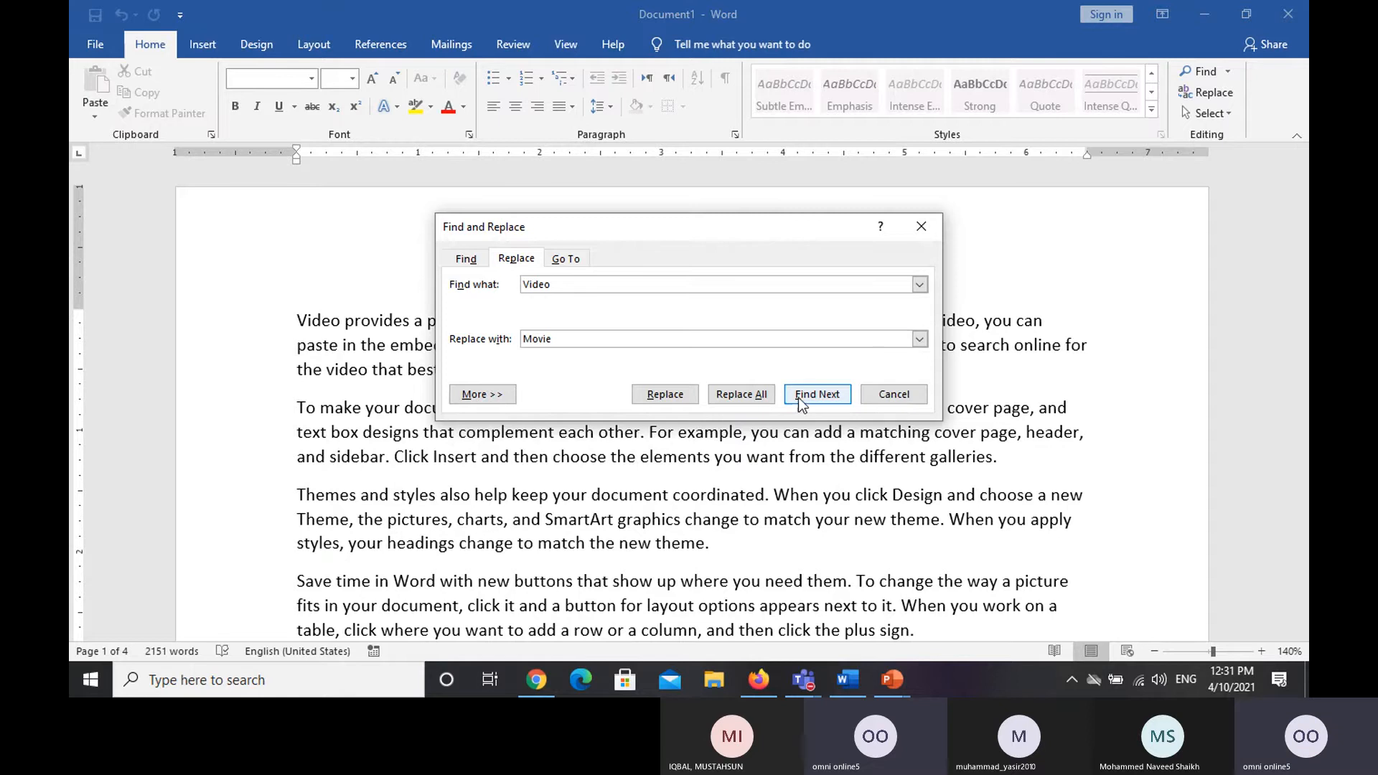
click(771, 396)
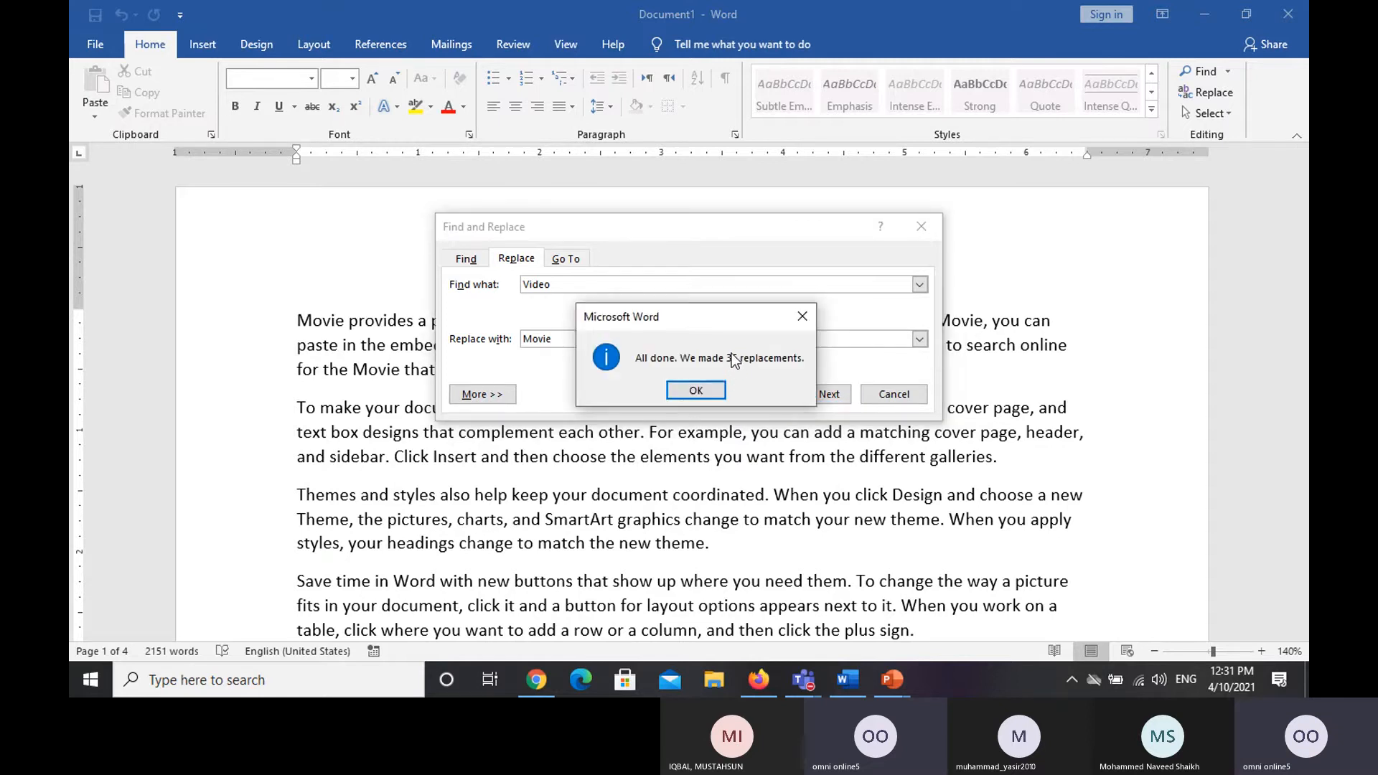
click(720, 392)
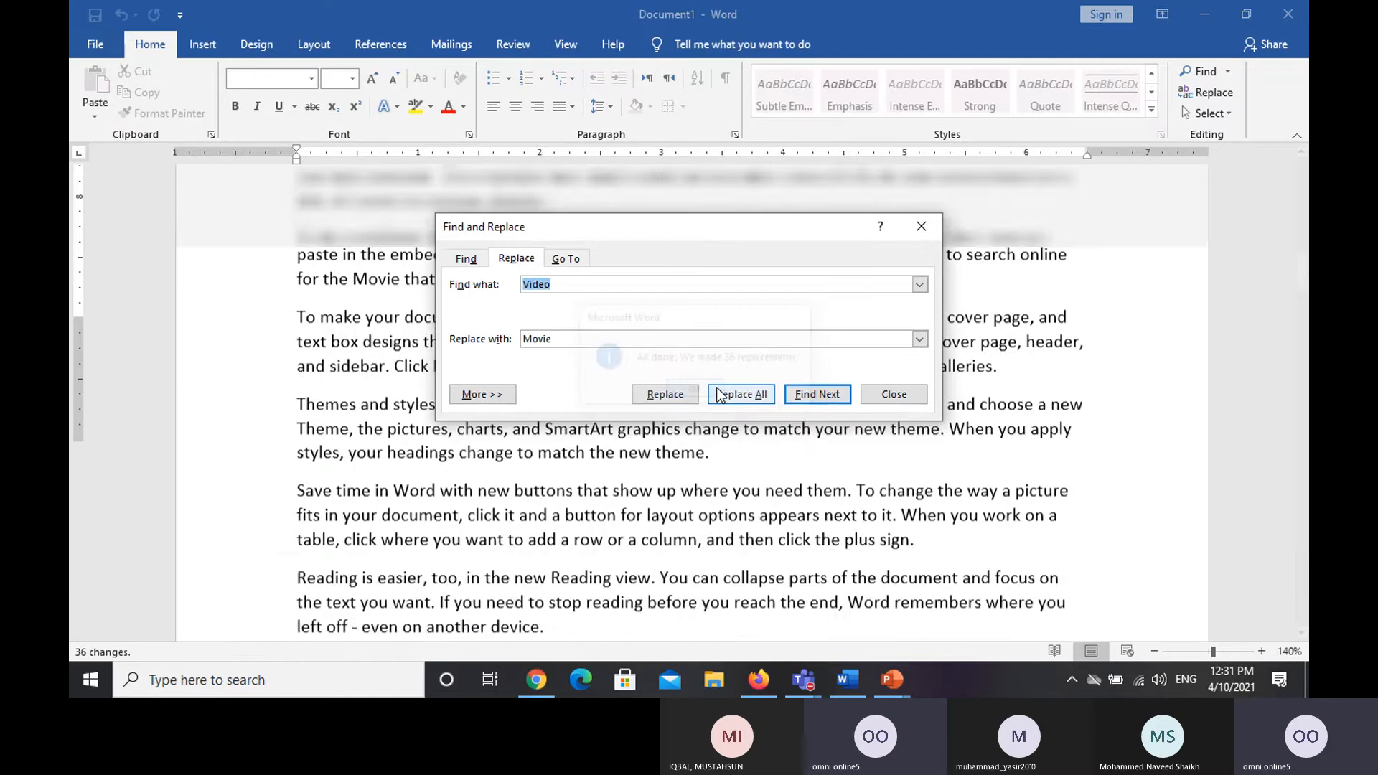
click(890, 394)
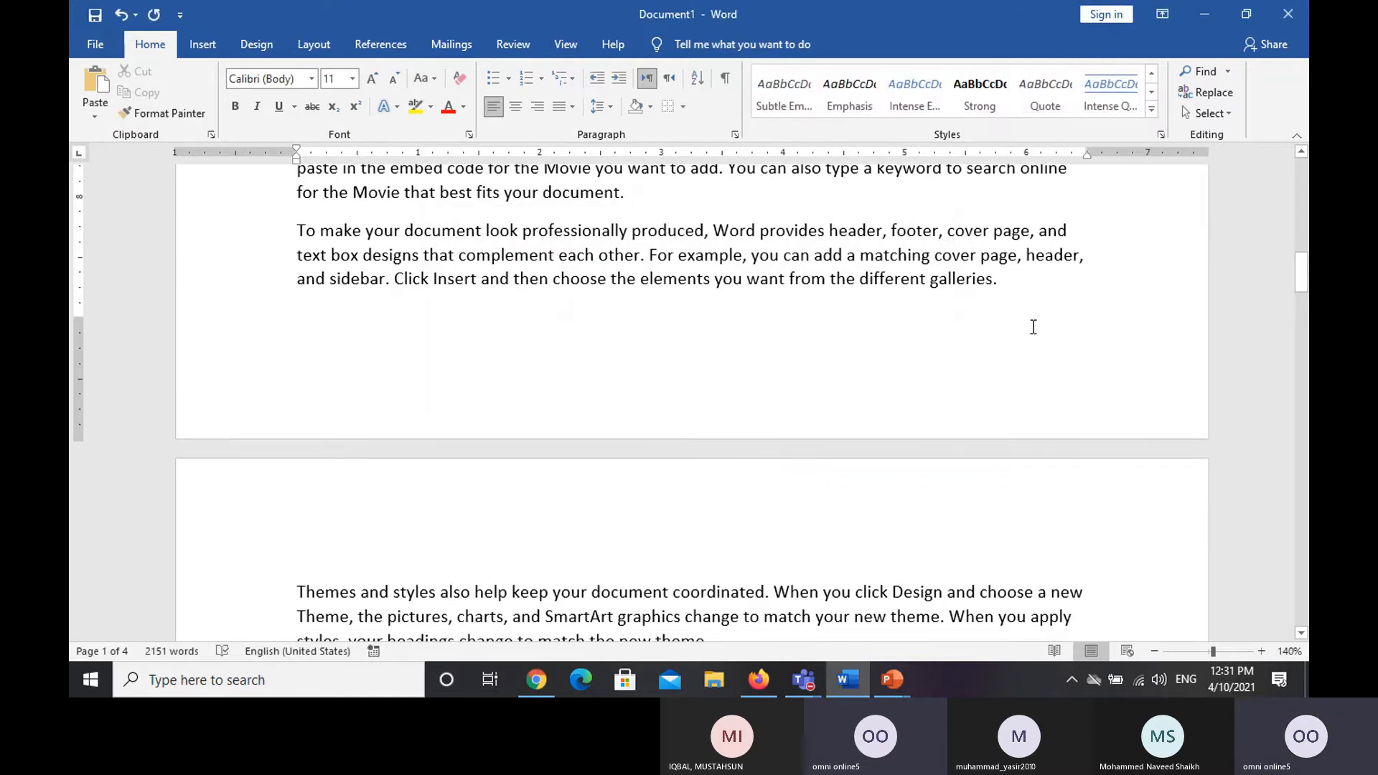
drag(1302, 271, 1301, 162)
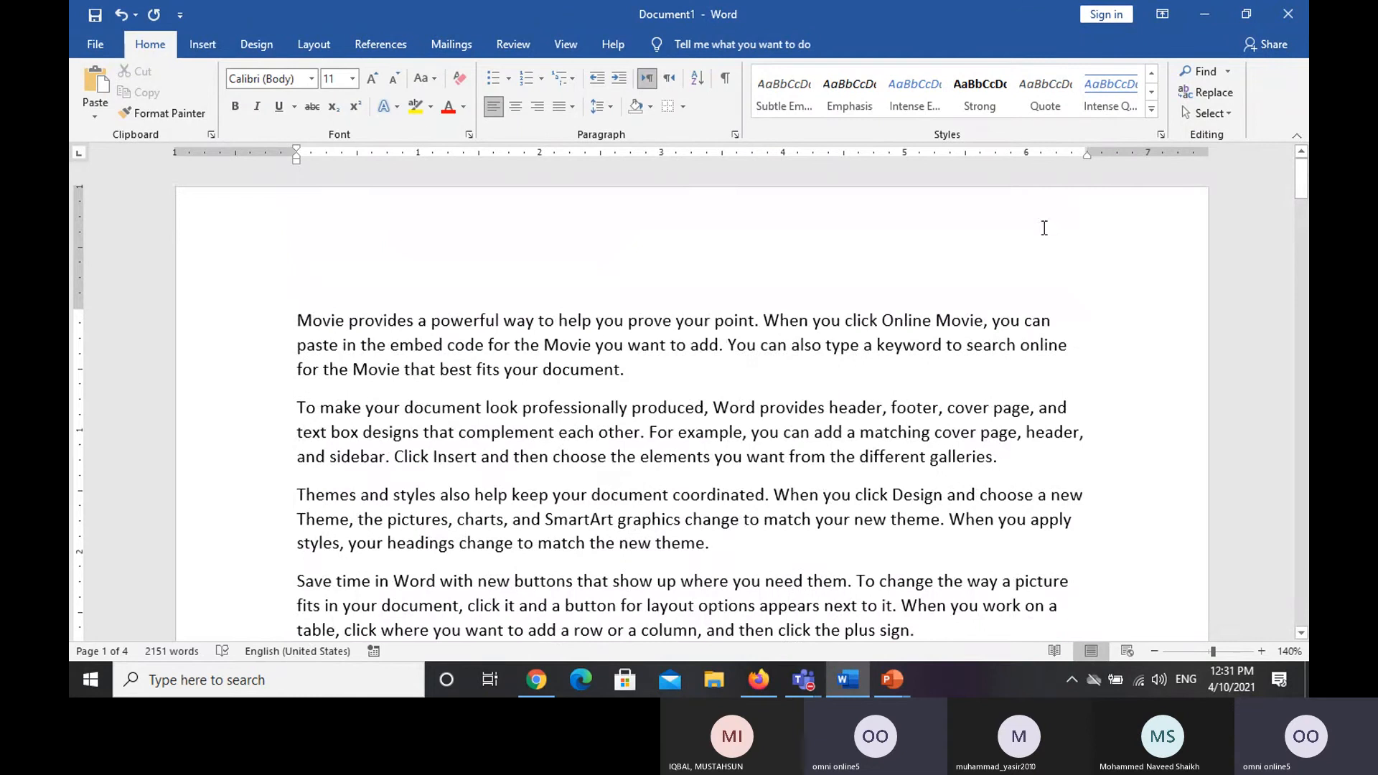
Step: Replace every occurrence of "Movie" in the document with "Video" and return to the top of the first page
click(1213, 92)
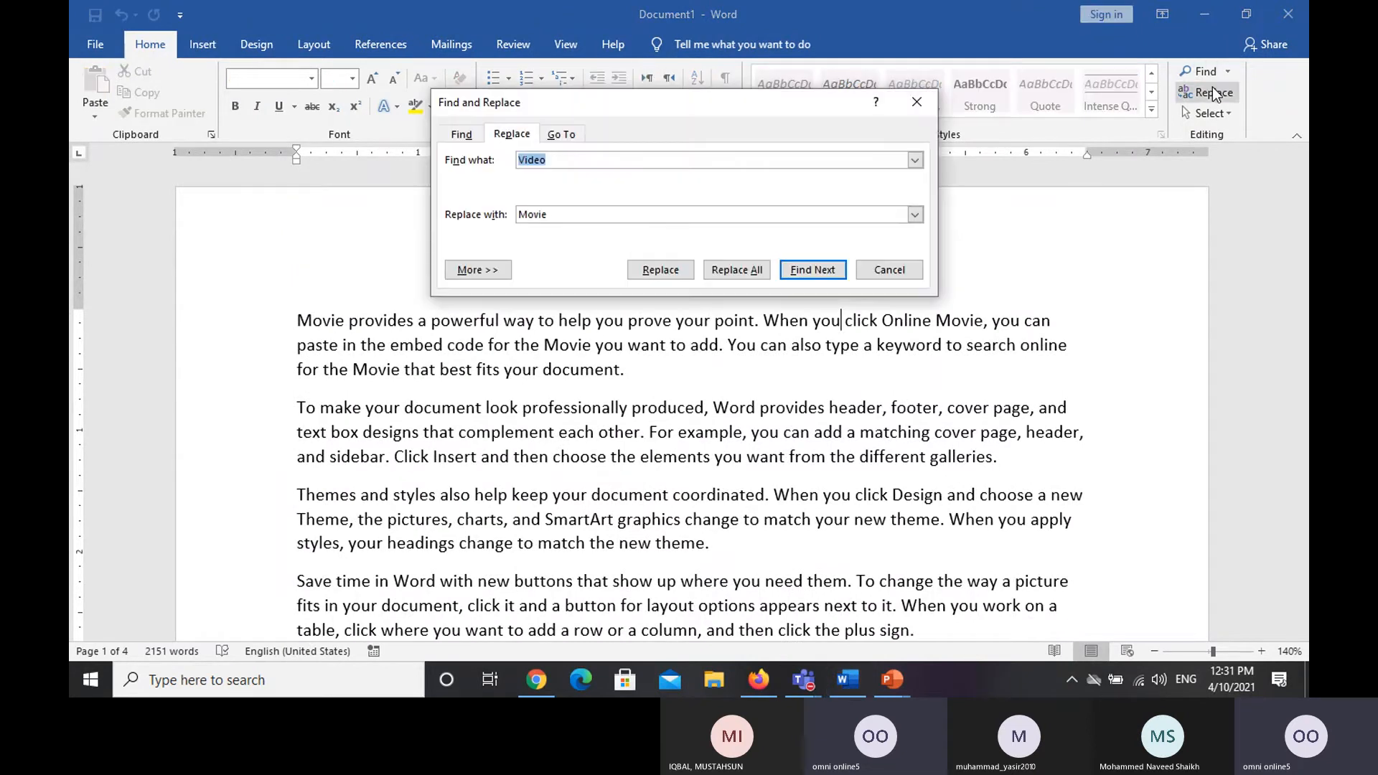
text(Mo)
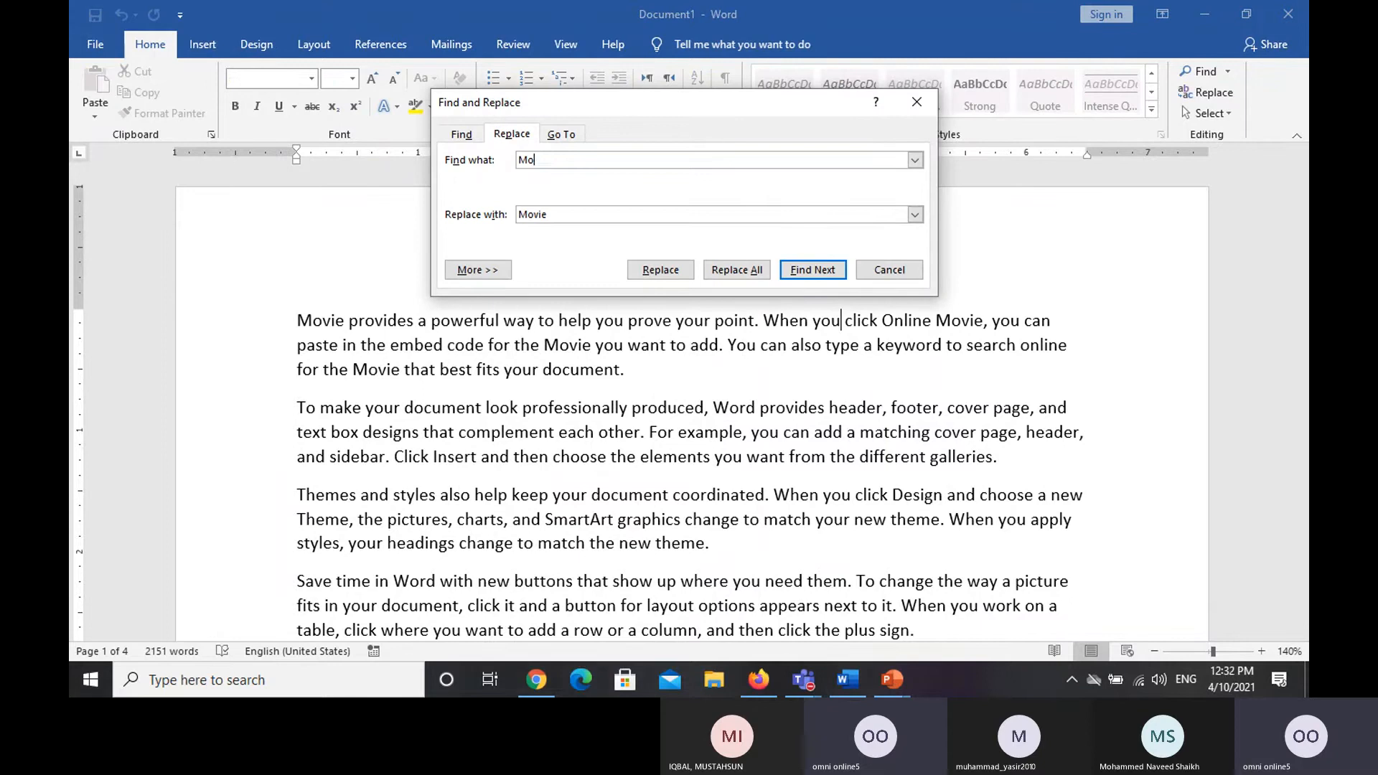
text(vie)
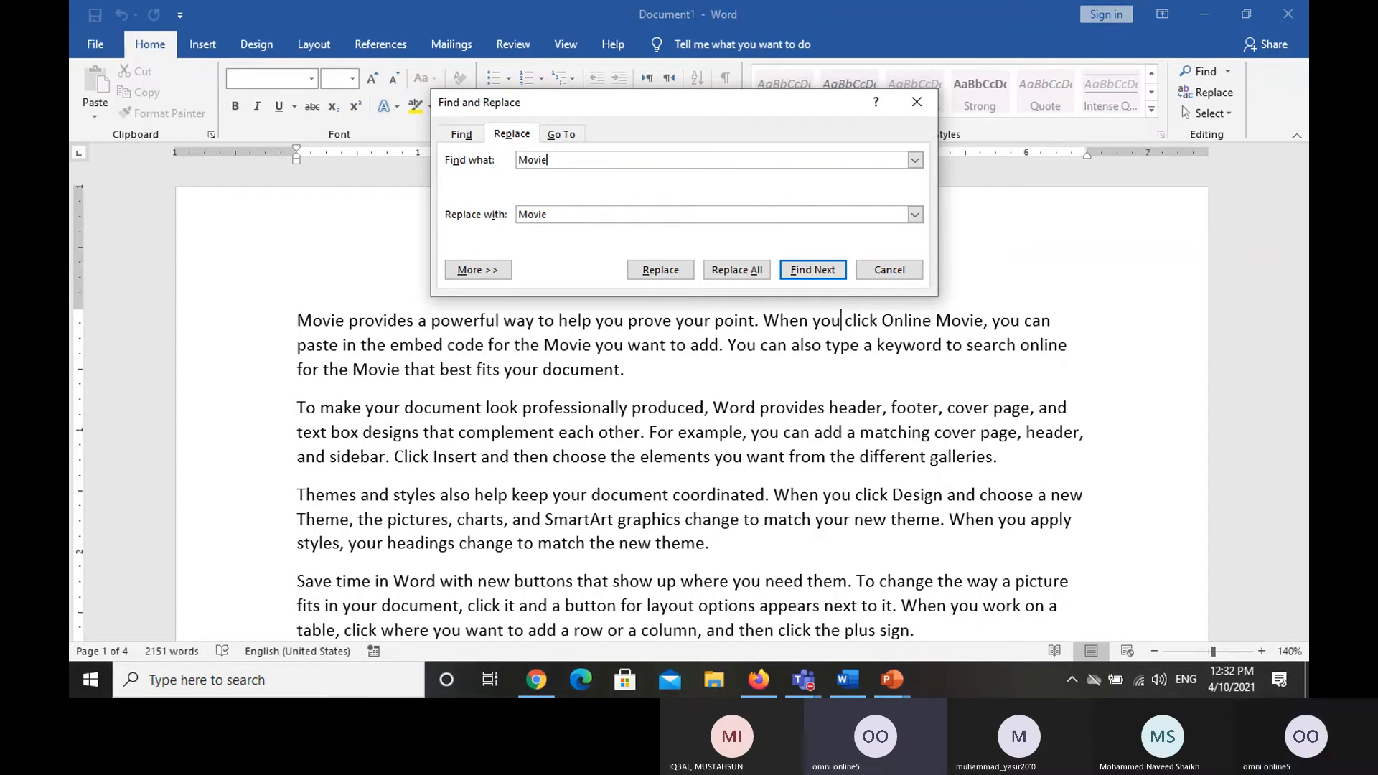
key(Tab)
text(Vide)
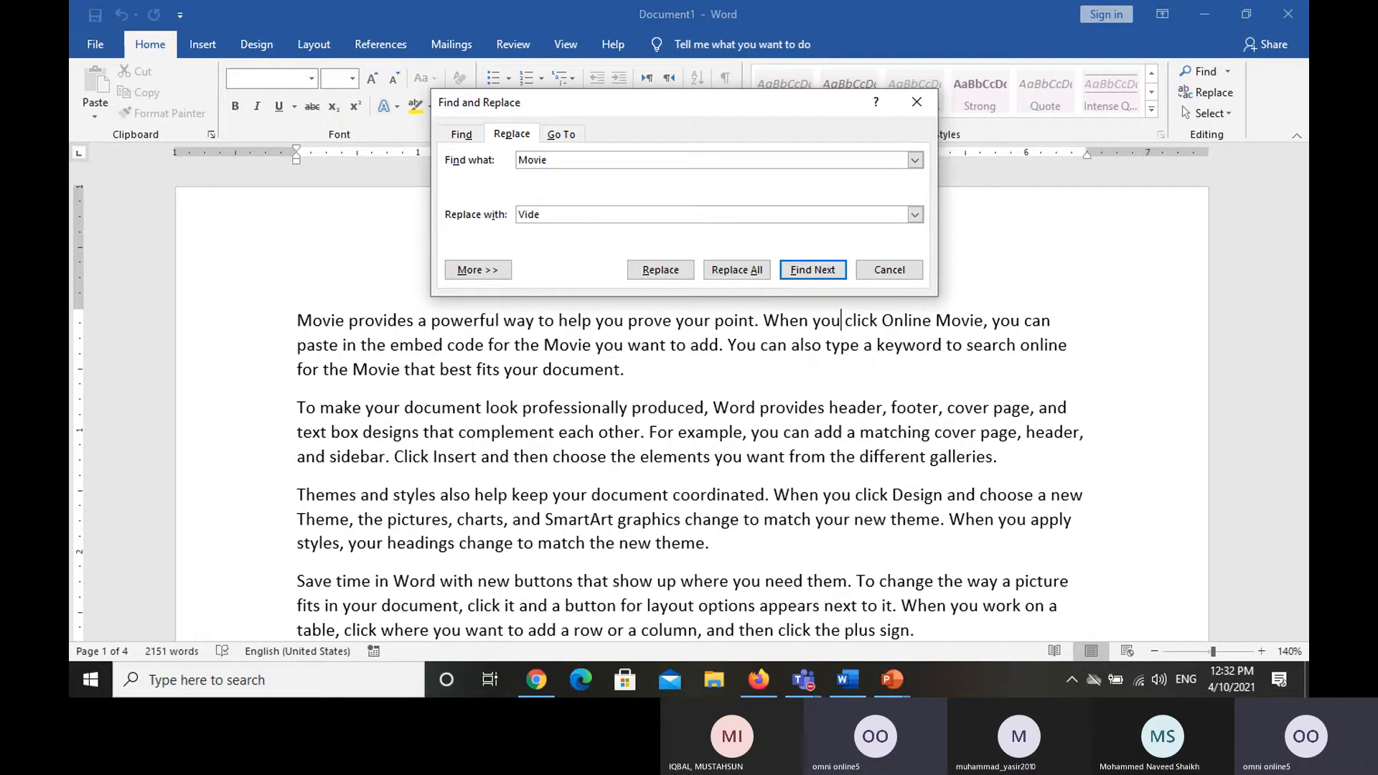
text(o)
click(756, 273)
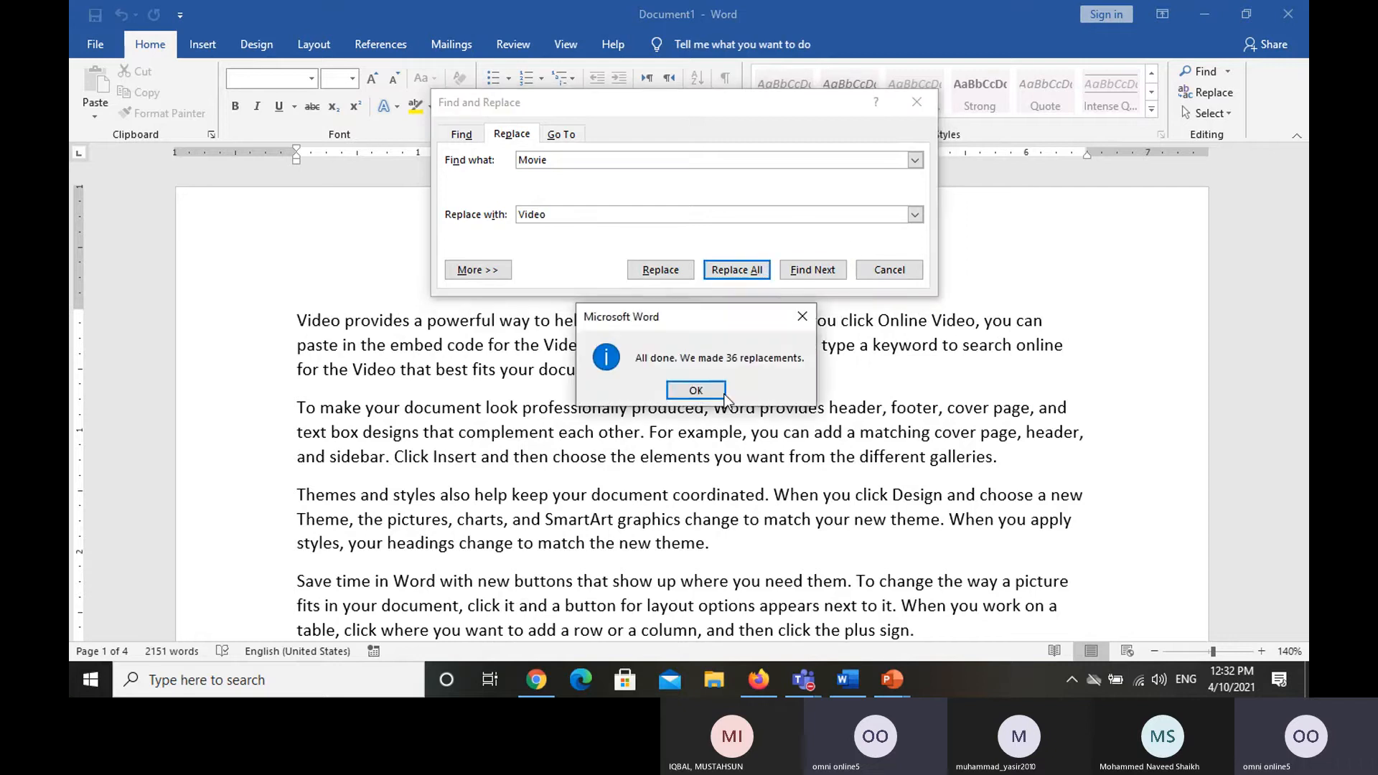
click(719, 394)
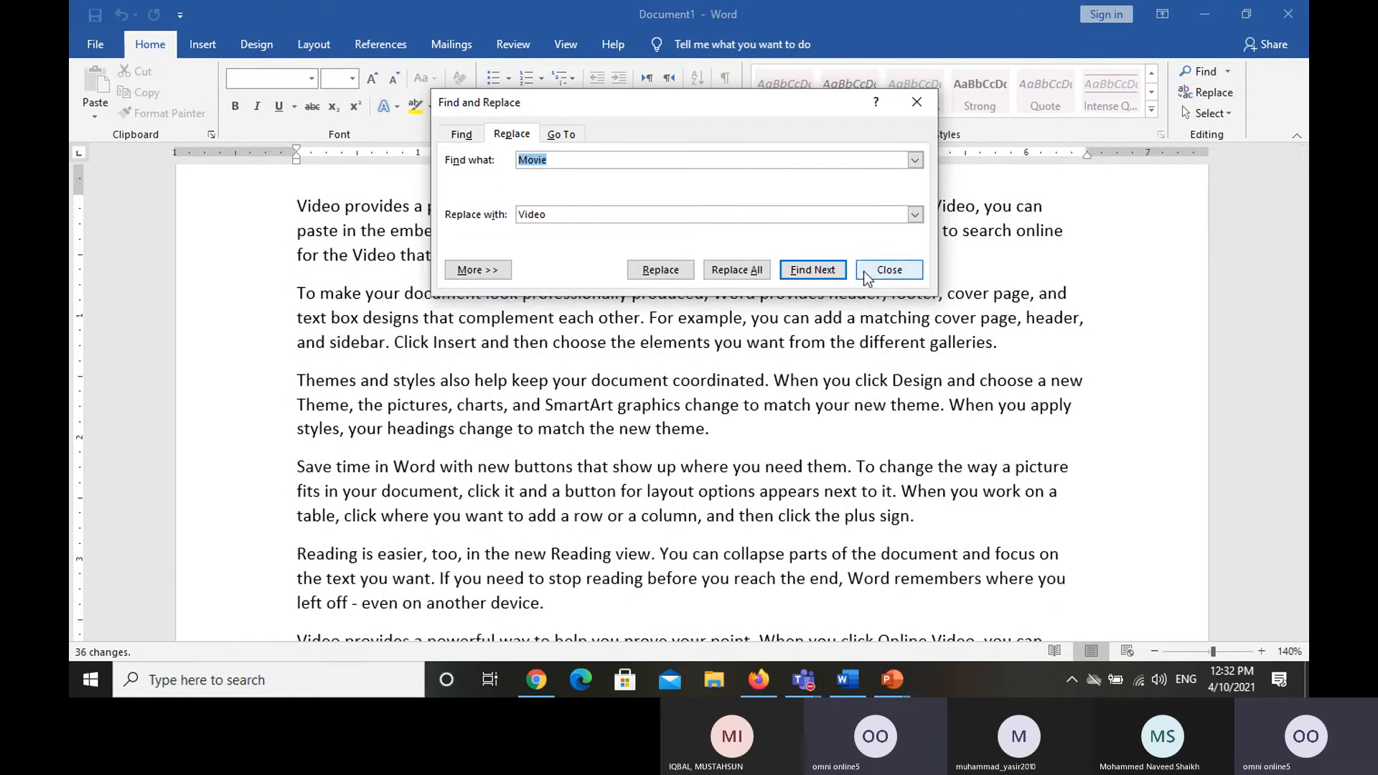
click(863, 271)
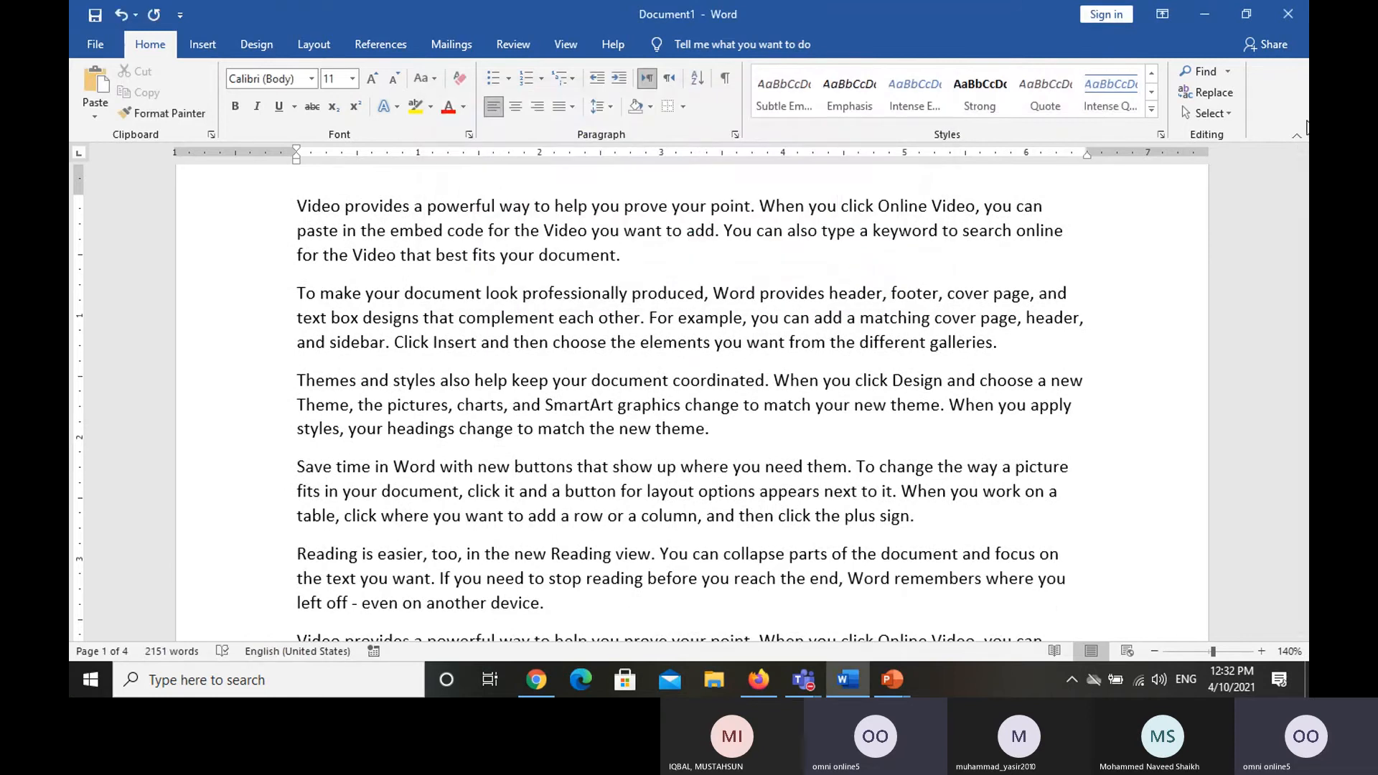
drag(1301, 188, 1304, 178)
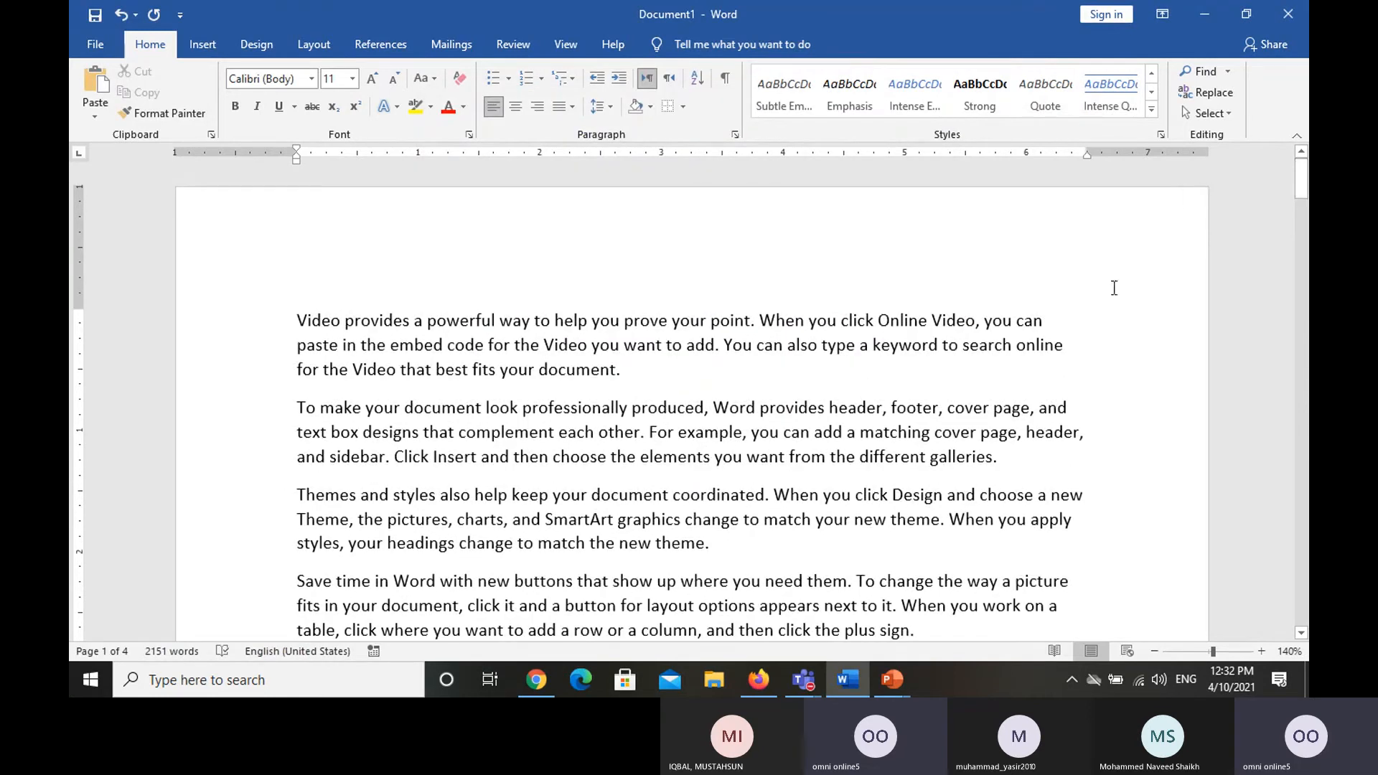
Step: Select the entire document with the Select All command, check the other selection options, and clear the selection
click(1208, 114)
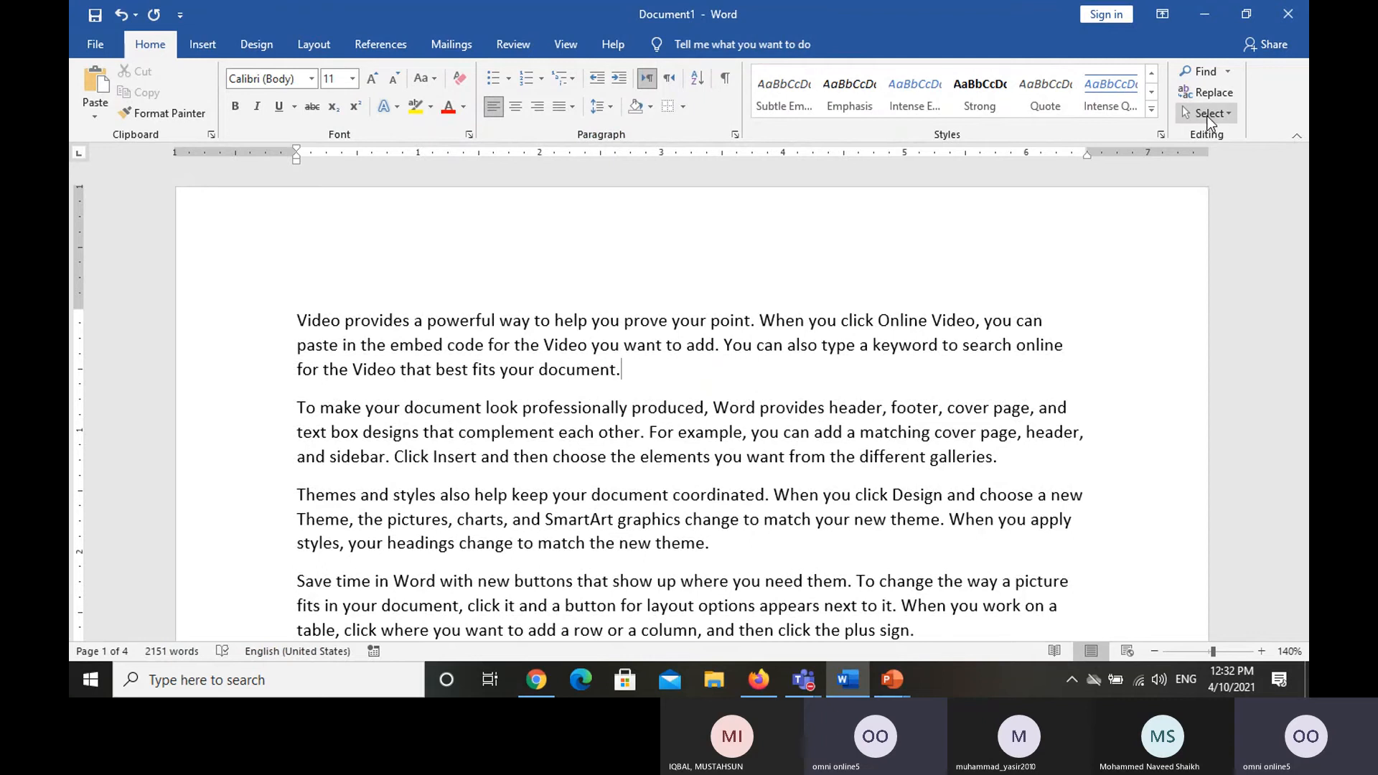
click(1200, 132)
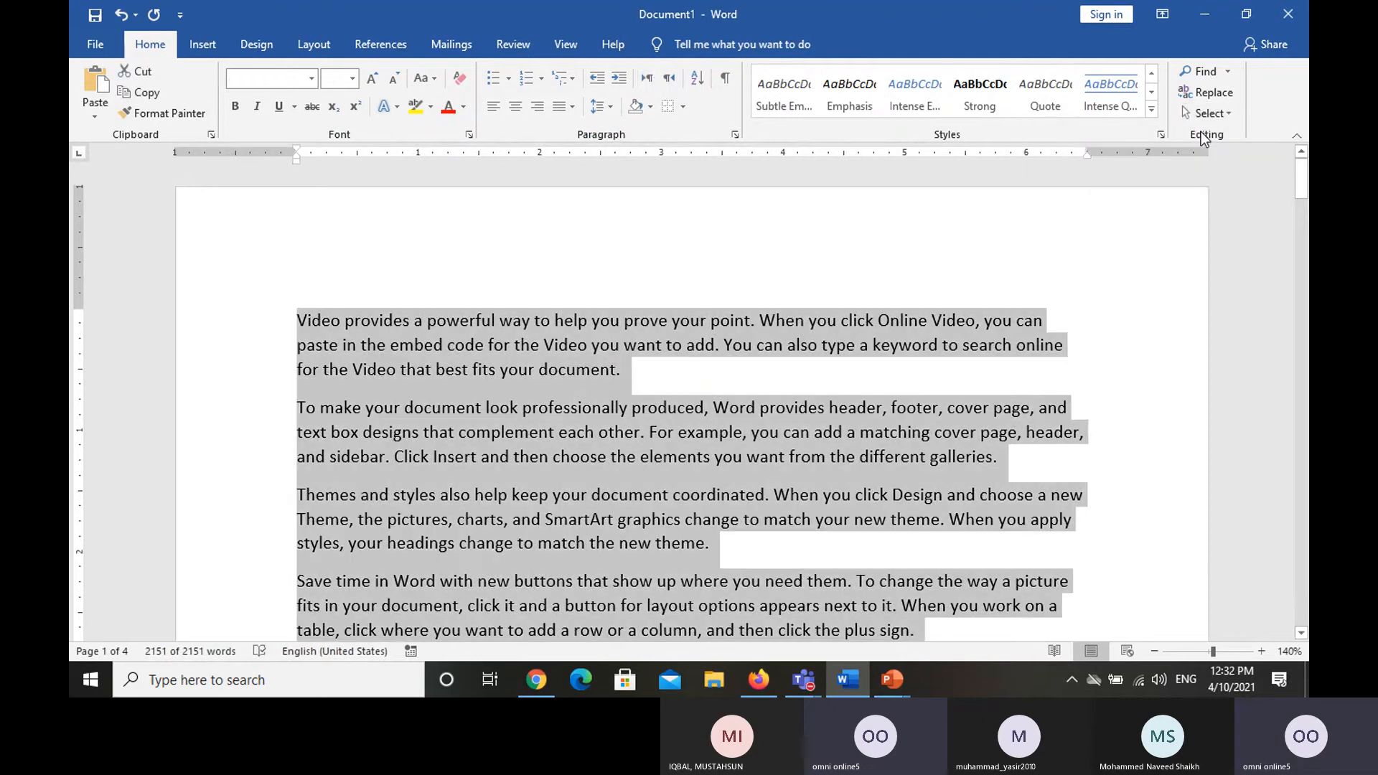
drag(1301, 183, 1122, 200)
click(1191, 116)
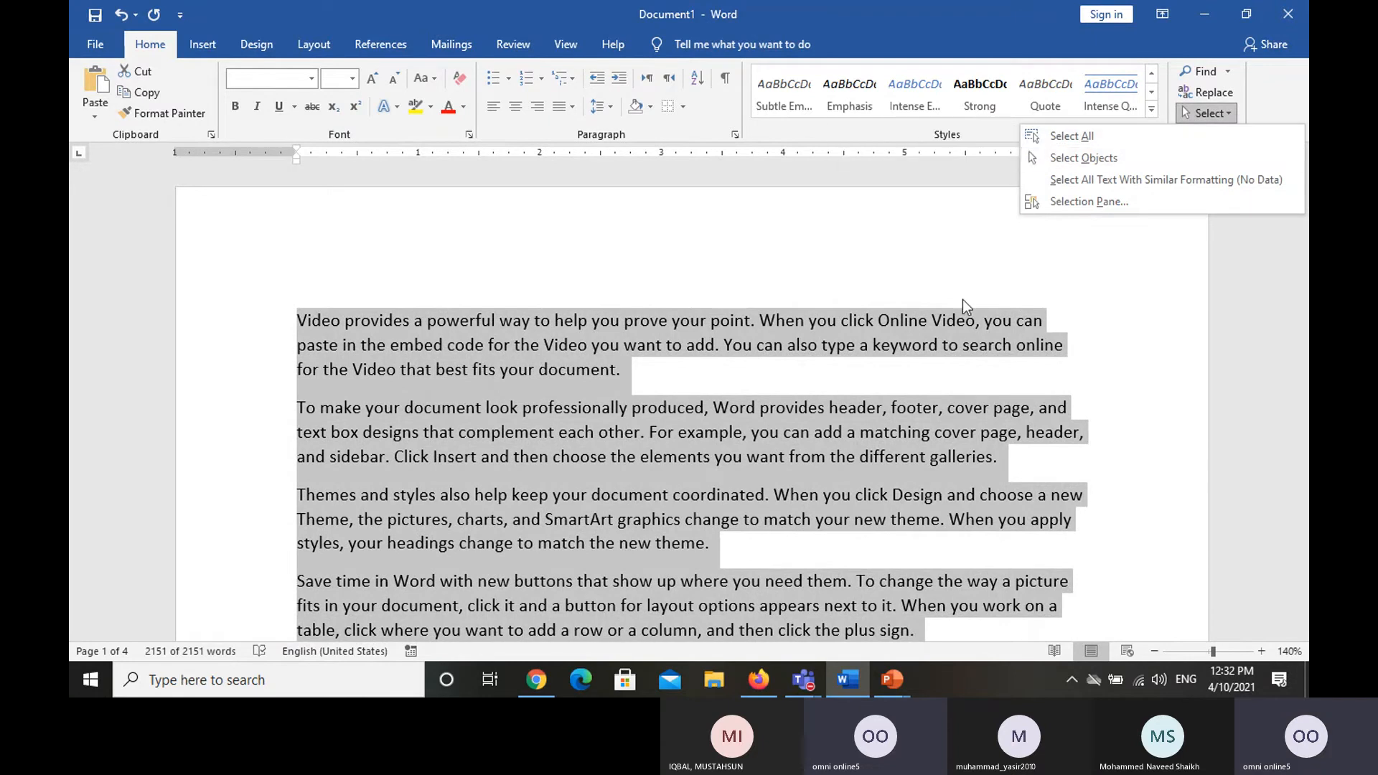
click(1192, 146)
click(963, 299)
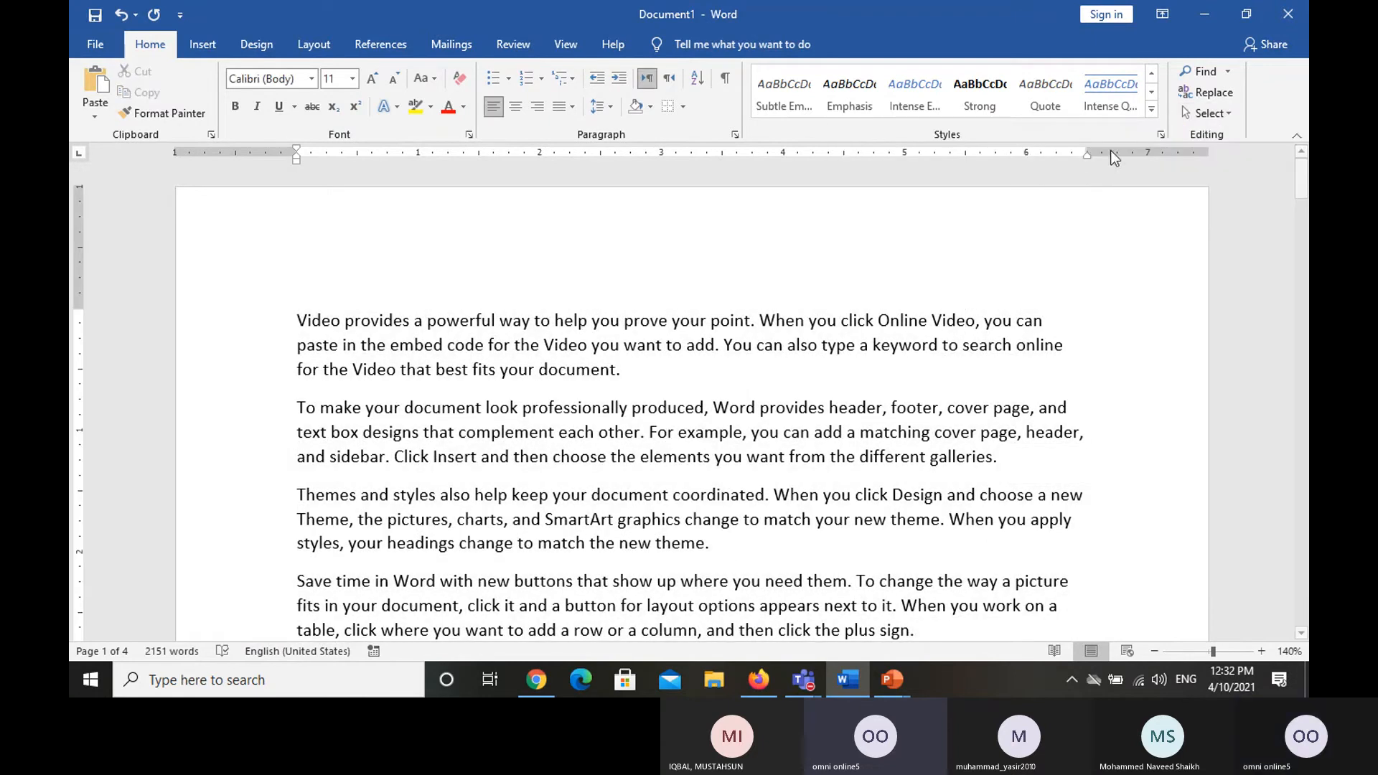
Step: View the Selection pane for the document and close it again
click(1204, 111)
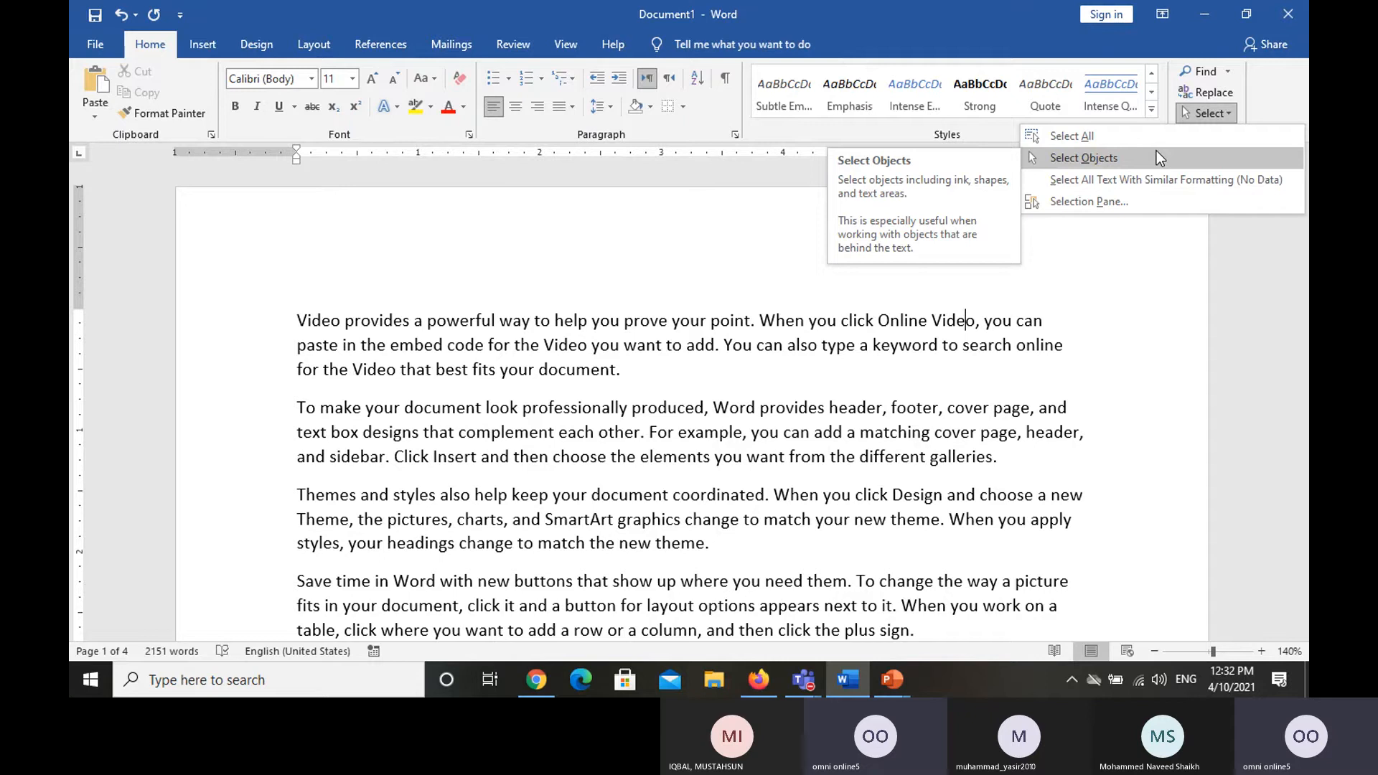
click(1151, 200)
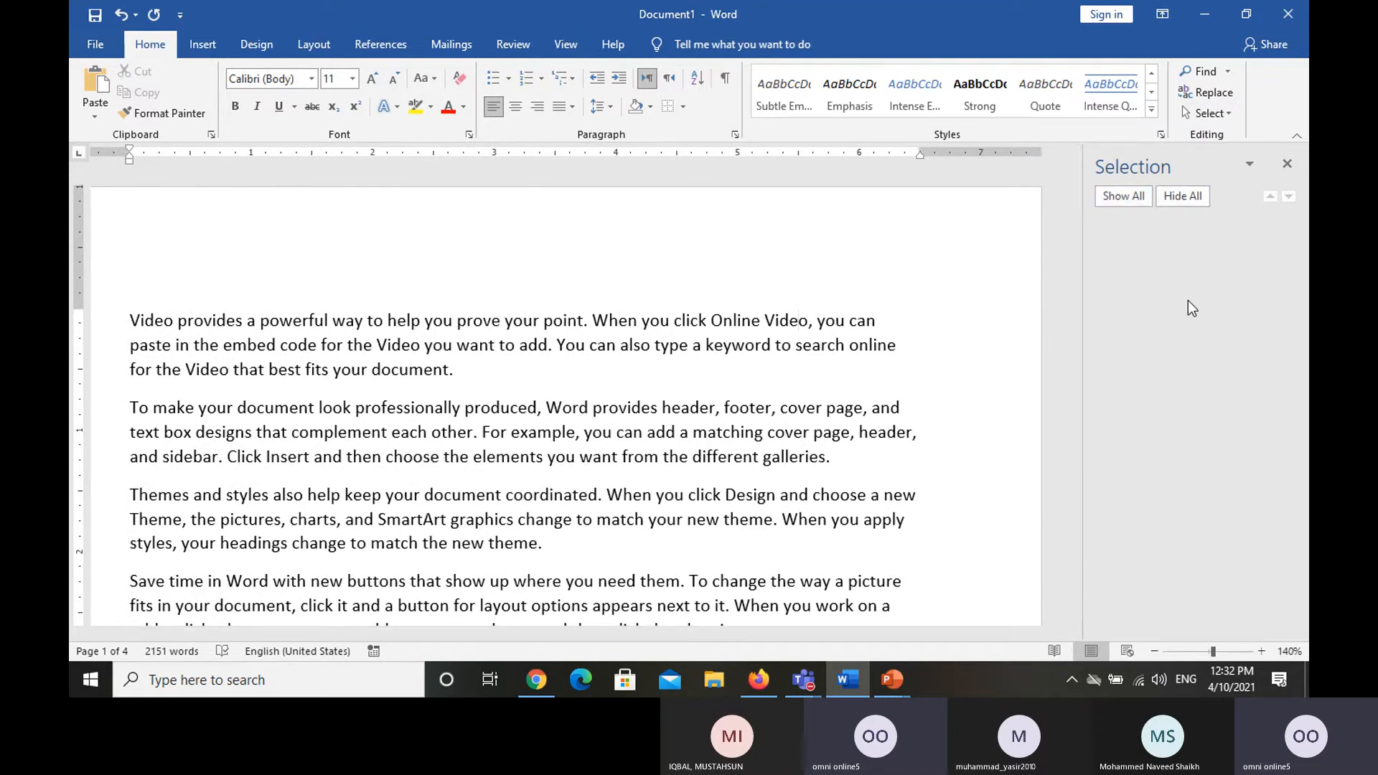
click(1298, 174)
Step: Select all text with similar formatting and clear the selection again
click(1233, 114)
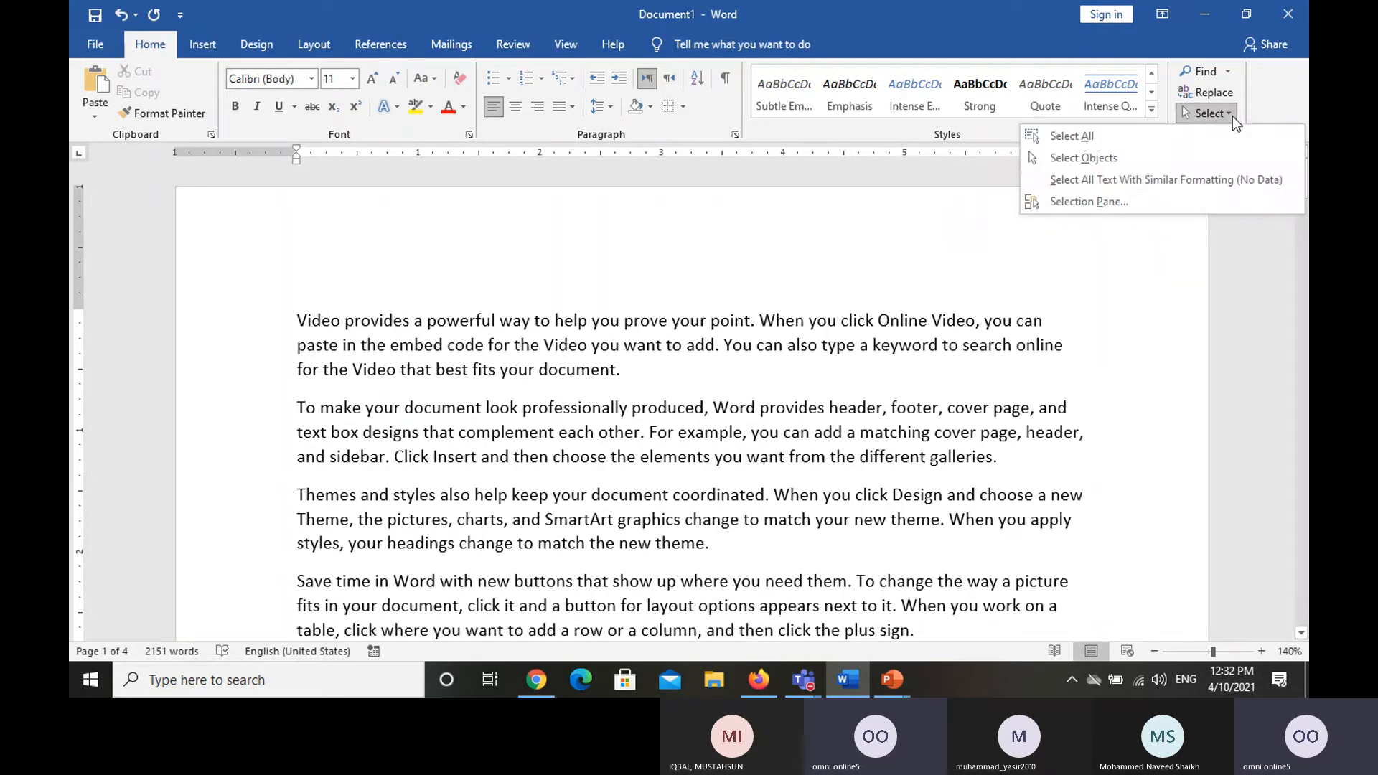
click(1186, 187)
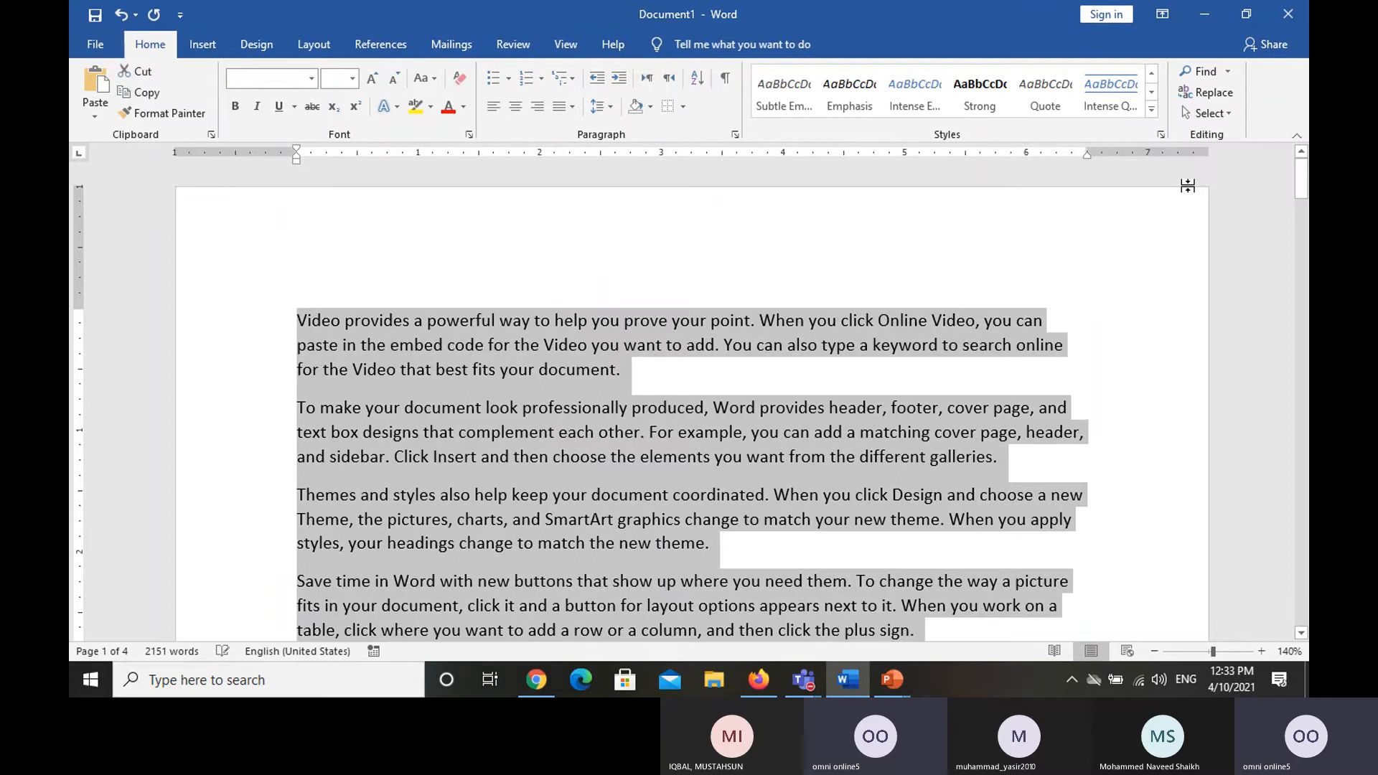
click(983, 366)
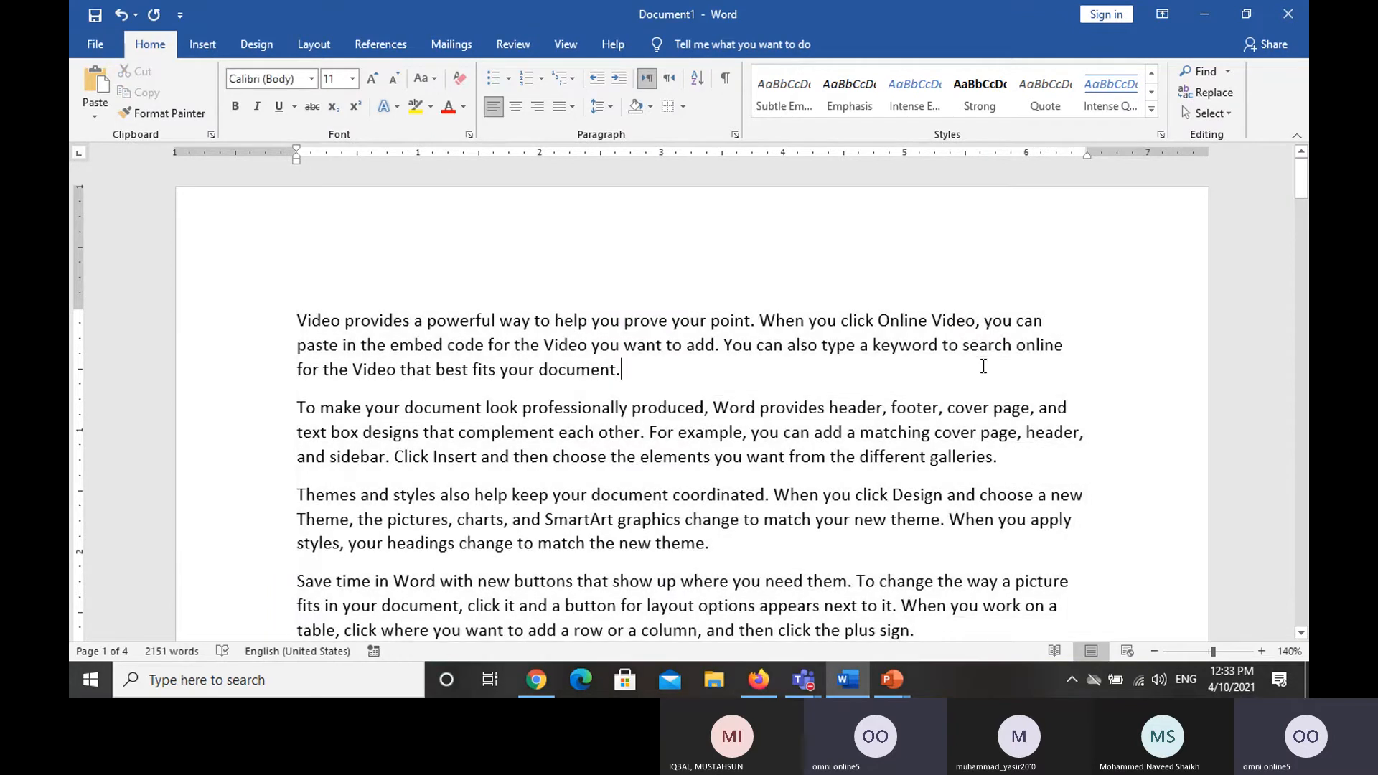
Step: Delete the entire document text and generate new sample paragraphs with =rand()
key(ctrl+a)
key(Delete)
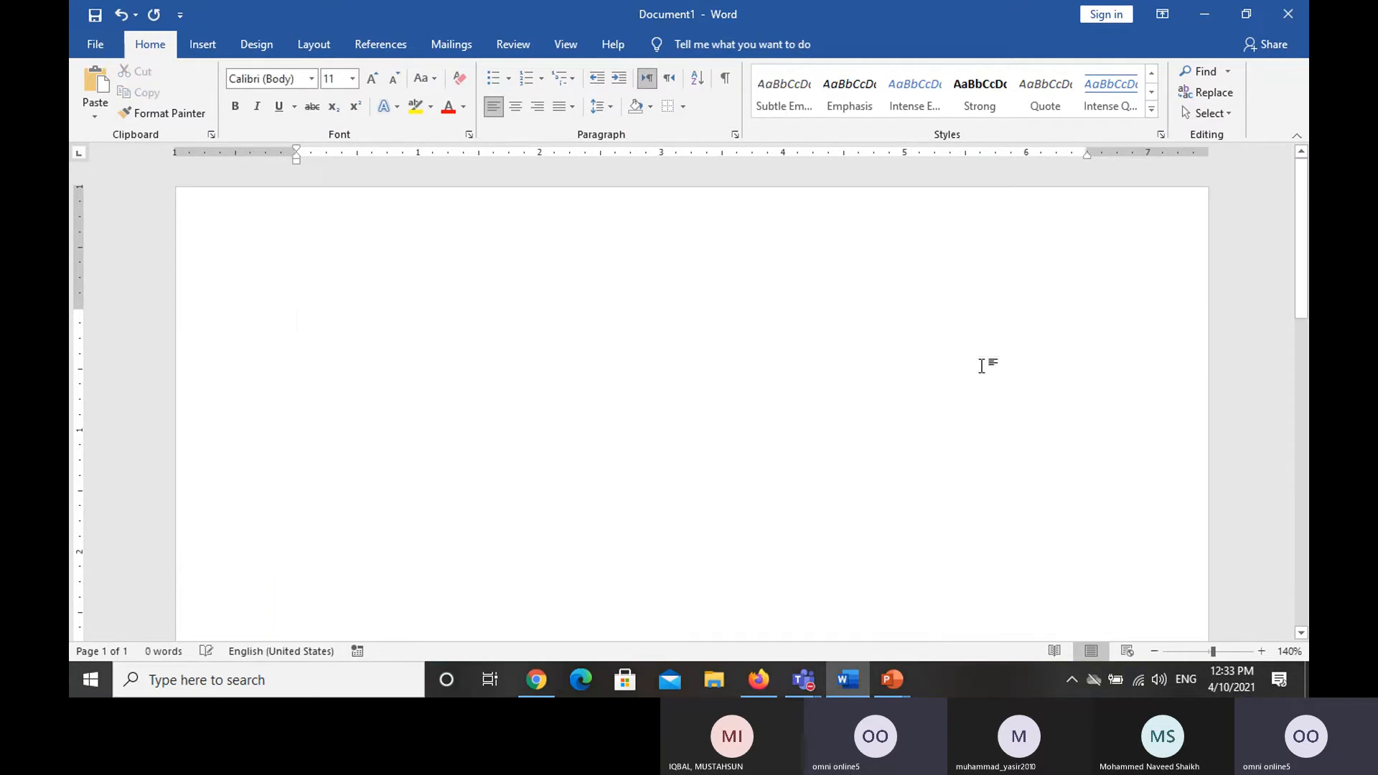
text(=rand())
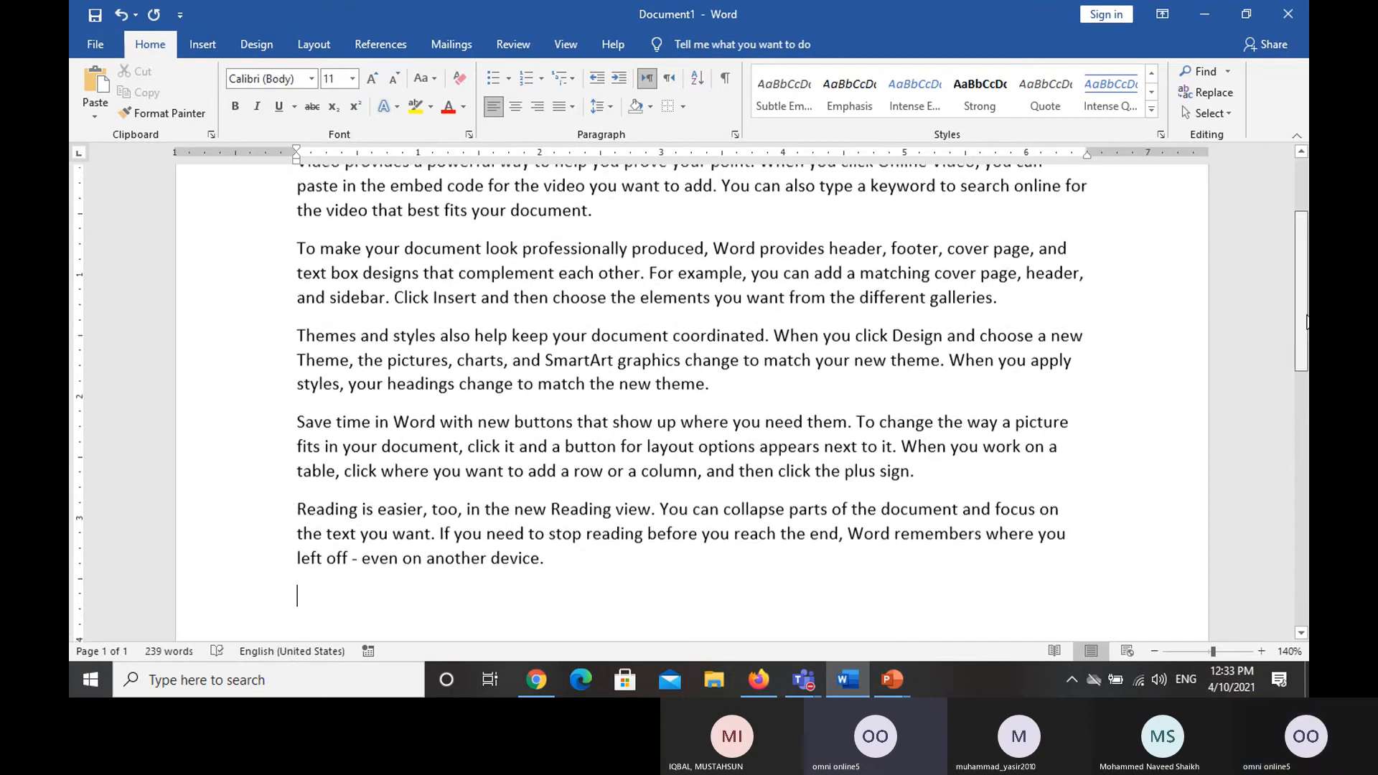
Step: Format the first sample paragraph with red font colour, bold and italic
scroll(1220, 301, up, 2)
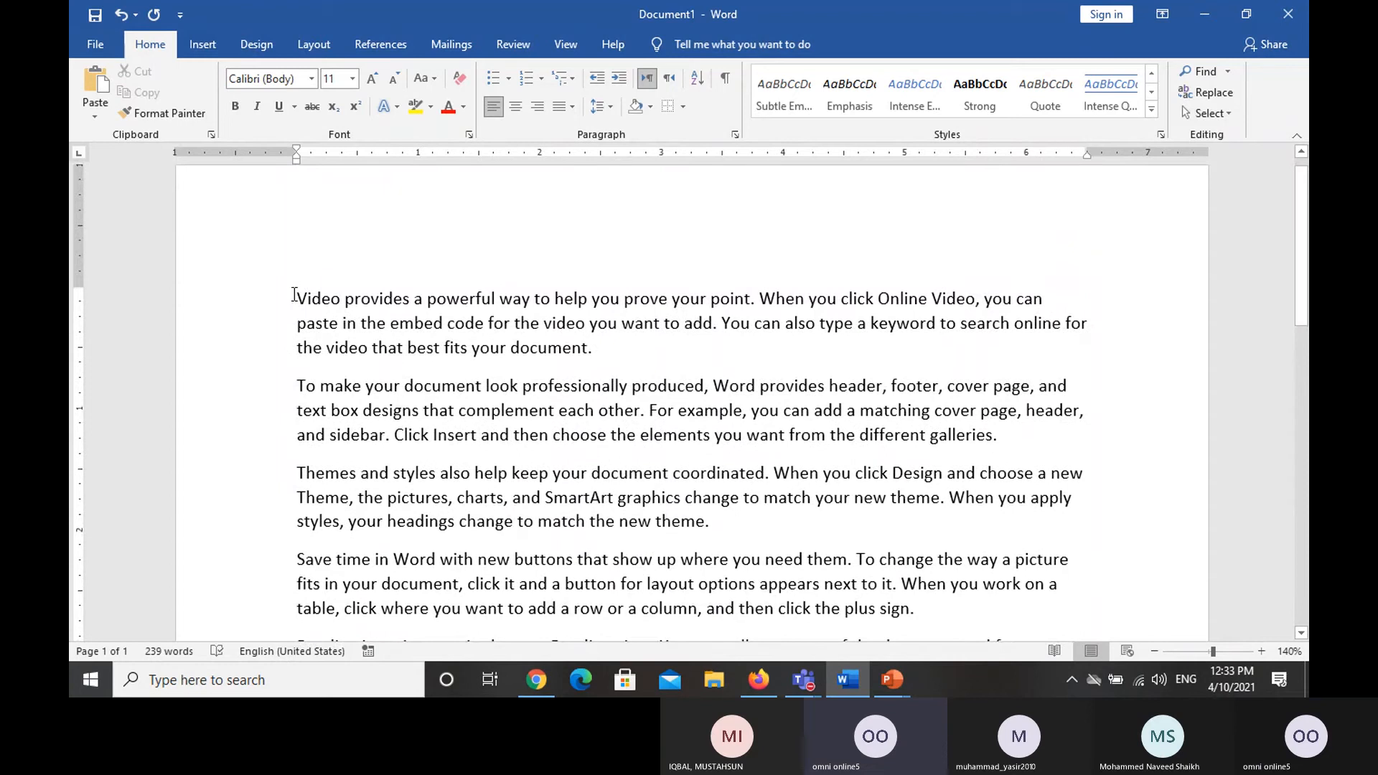
drag(298, 297, 601, 348)
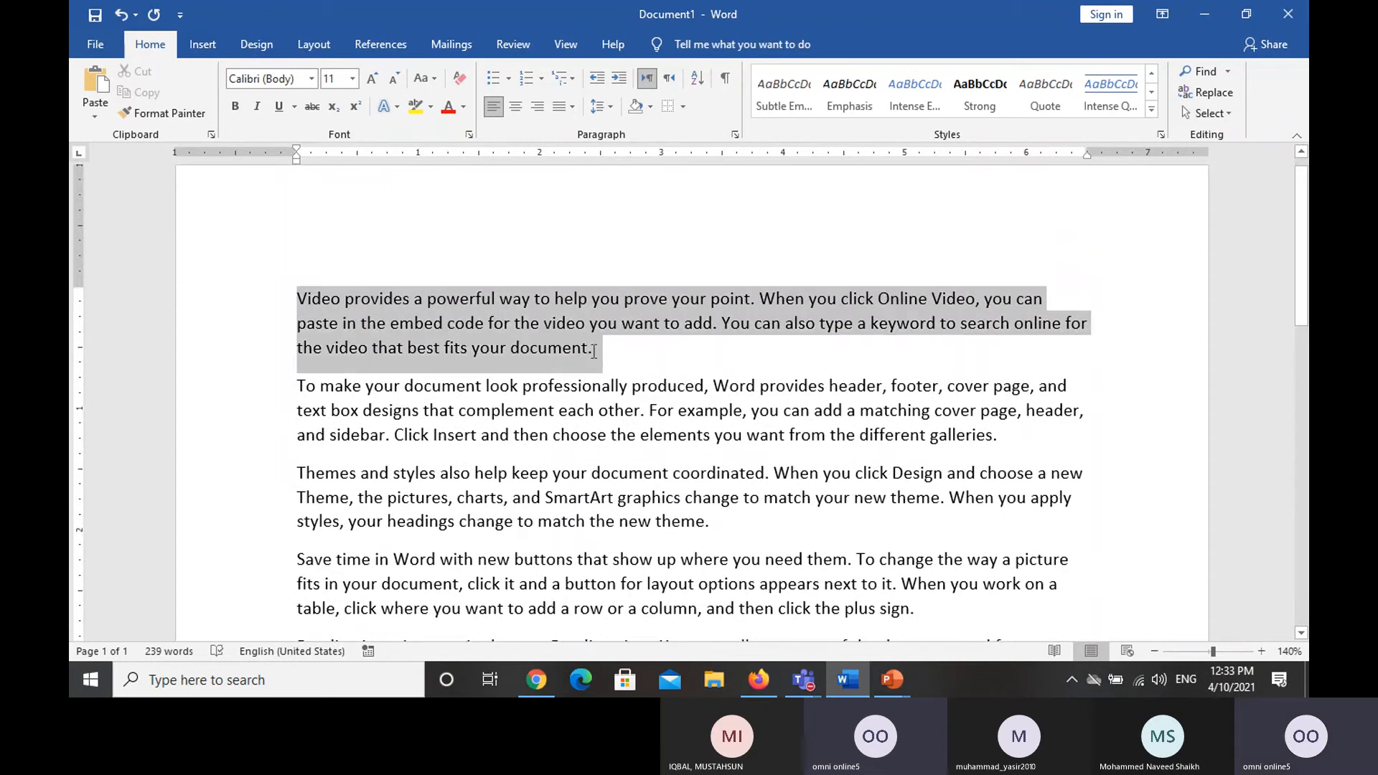
click(448, 108)
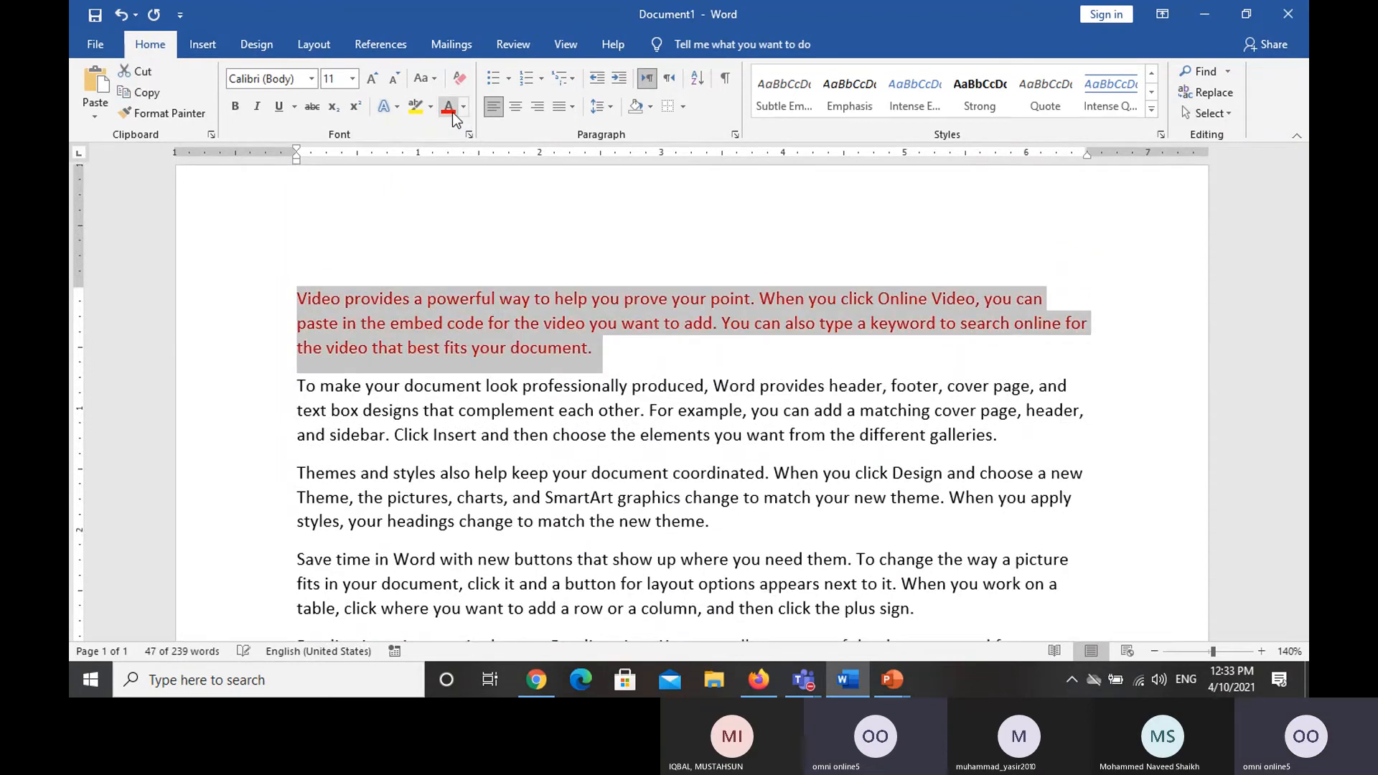
click(236, 108)
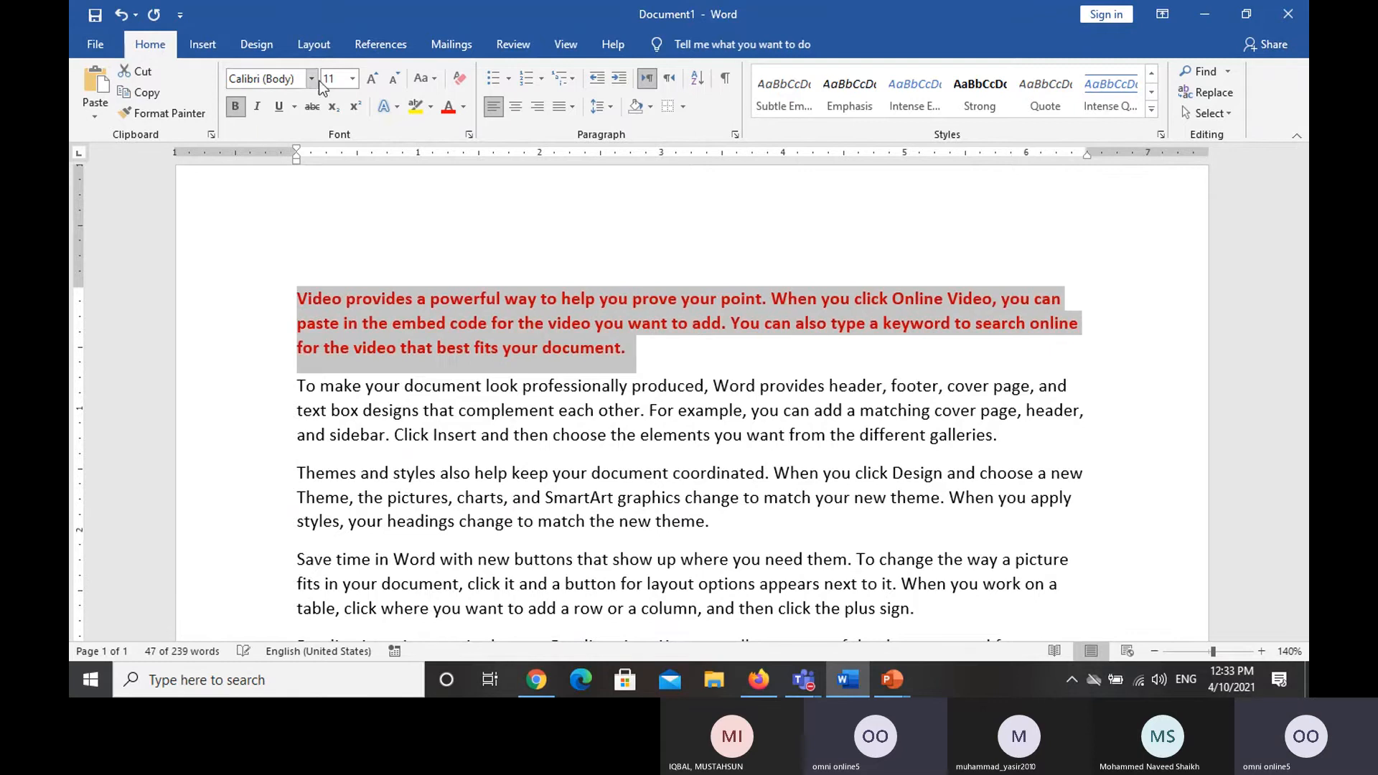
click(258, 106)
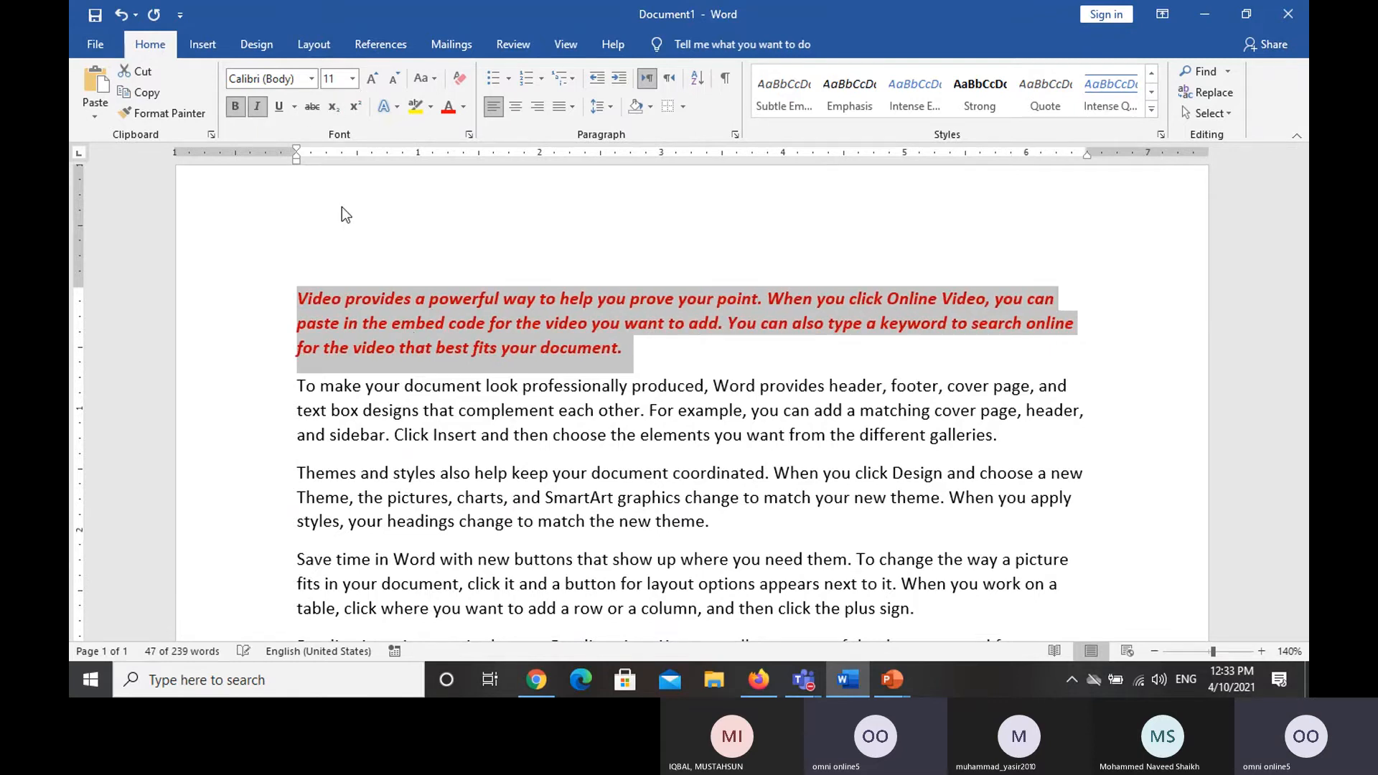
Step: Copy the first paragraph's red bold italic formatting to the third paragraph, "Themes and styles", with Format Painter
click(169, 116)
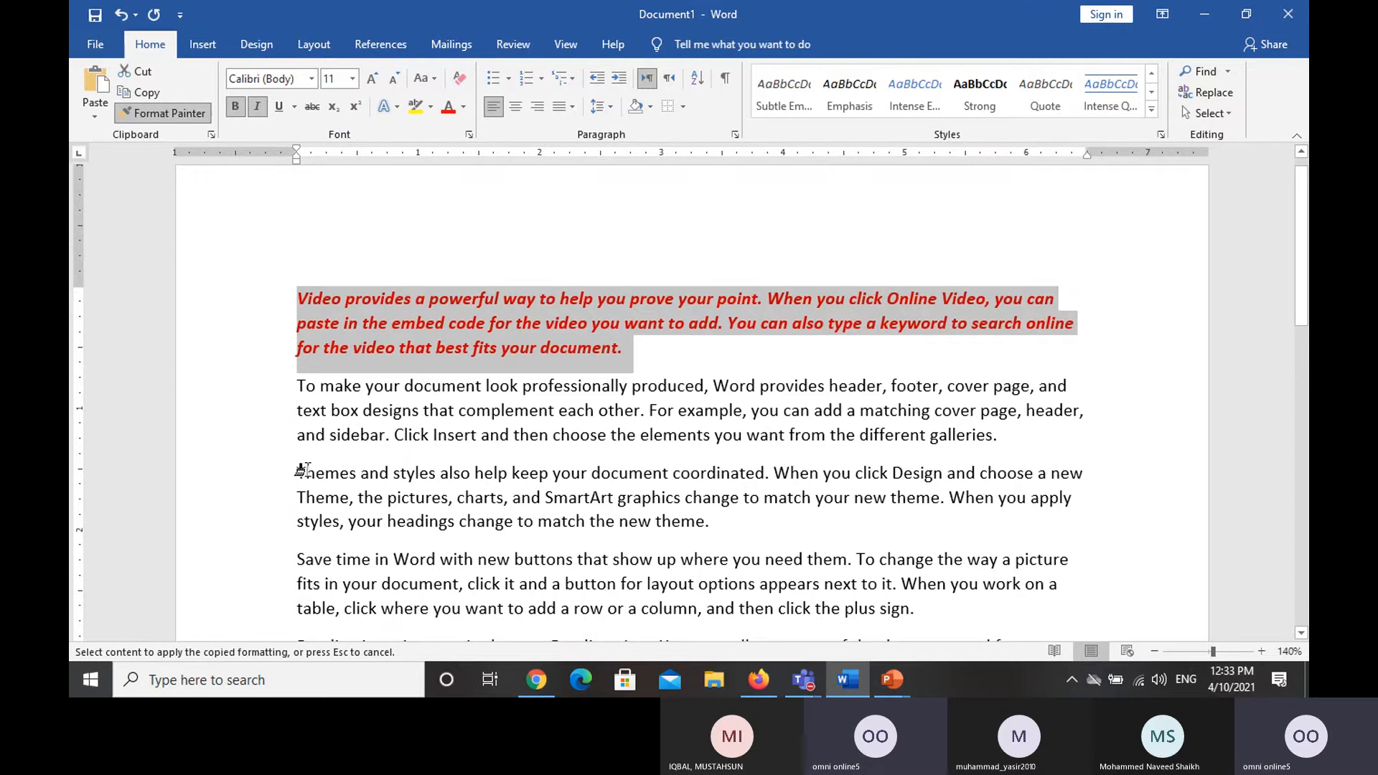
mouse_move(297, 474)
mouse_down()
mouse_move(462, 495)
mouse_move(708, 495)
mouse_move(714, 514)
mouse_up()
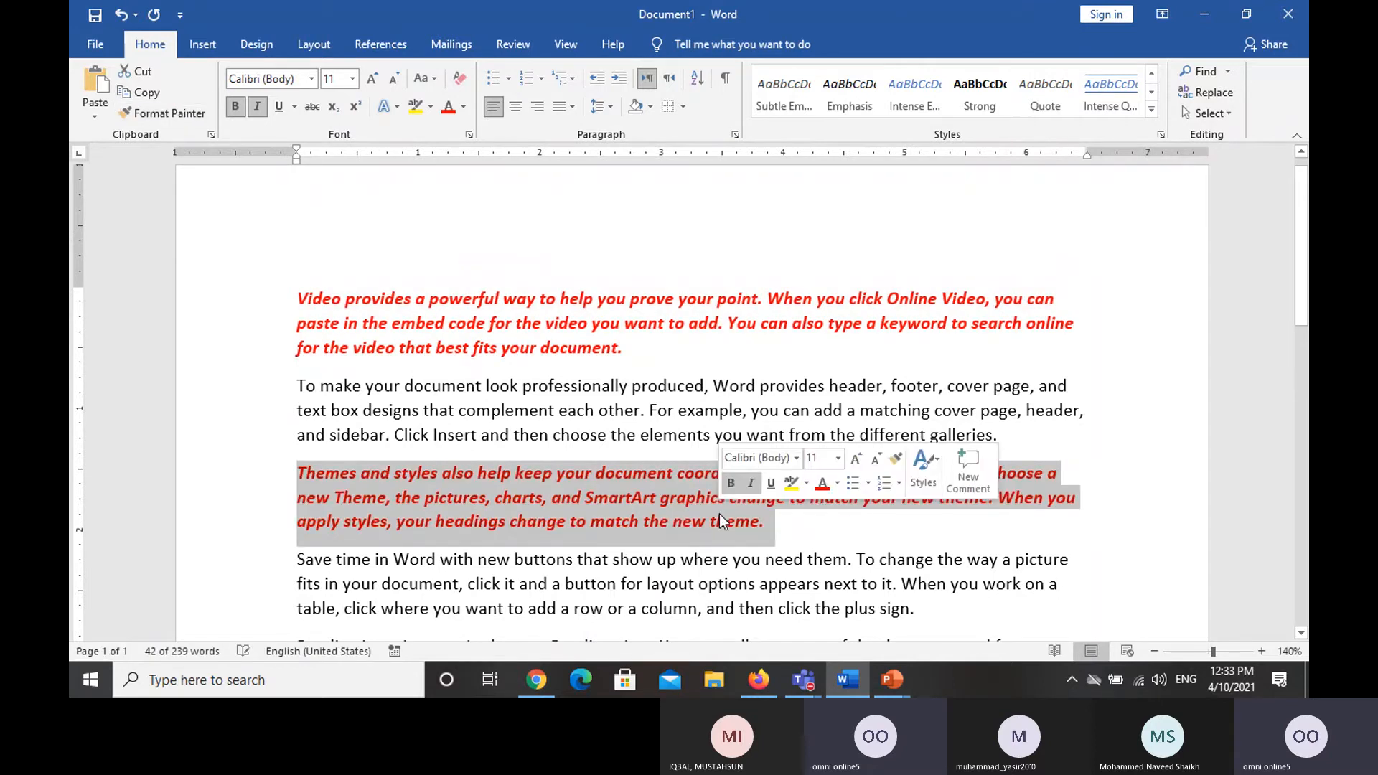
click(603, 348)
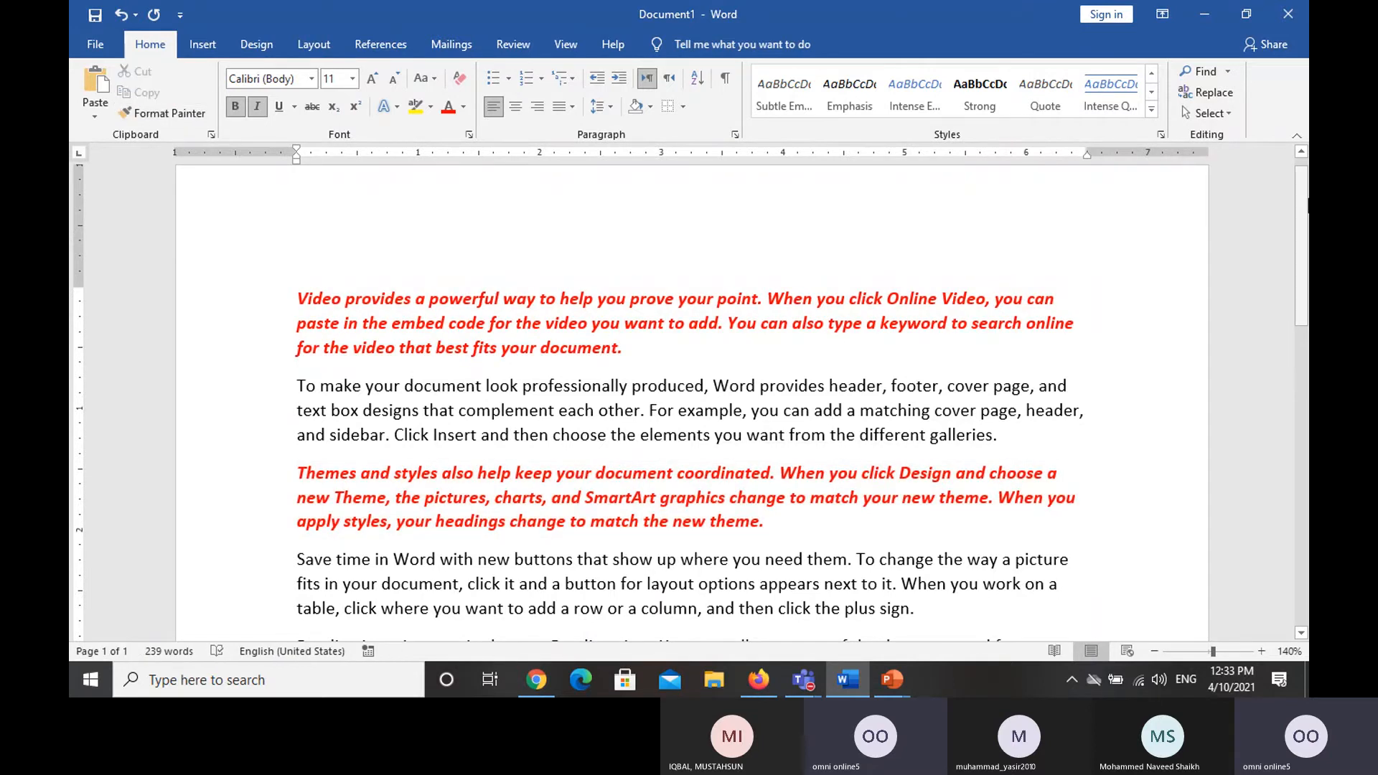
Step: Select all text with formatting similar to the word "can" in the first red paragraph, and clear the selection
mouse_move(1306, 229)
mouse_down()
mouse_move(1307, 457)
mouse_move(1301, 231)
mouse_up()
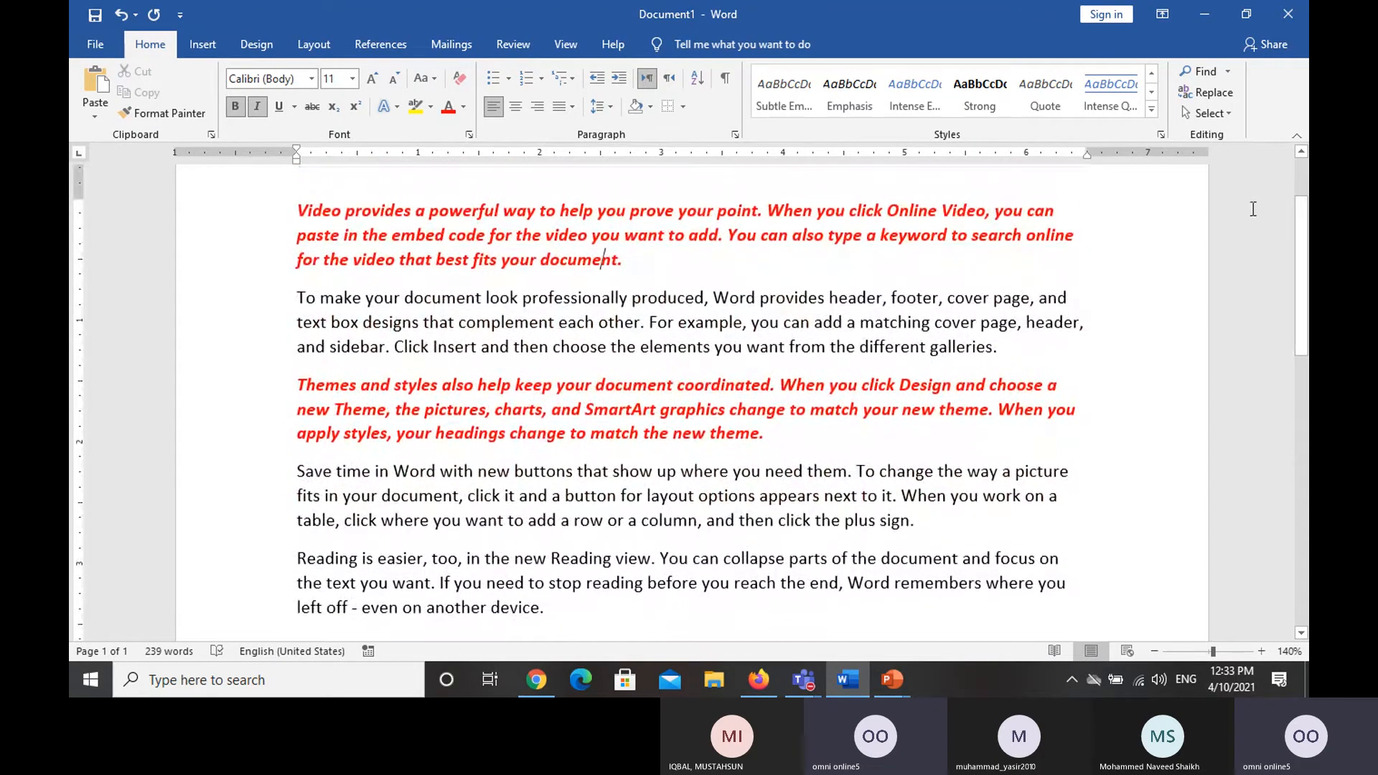
double_click(777, 235)
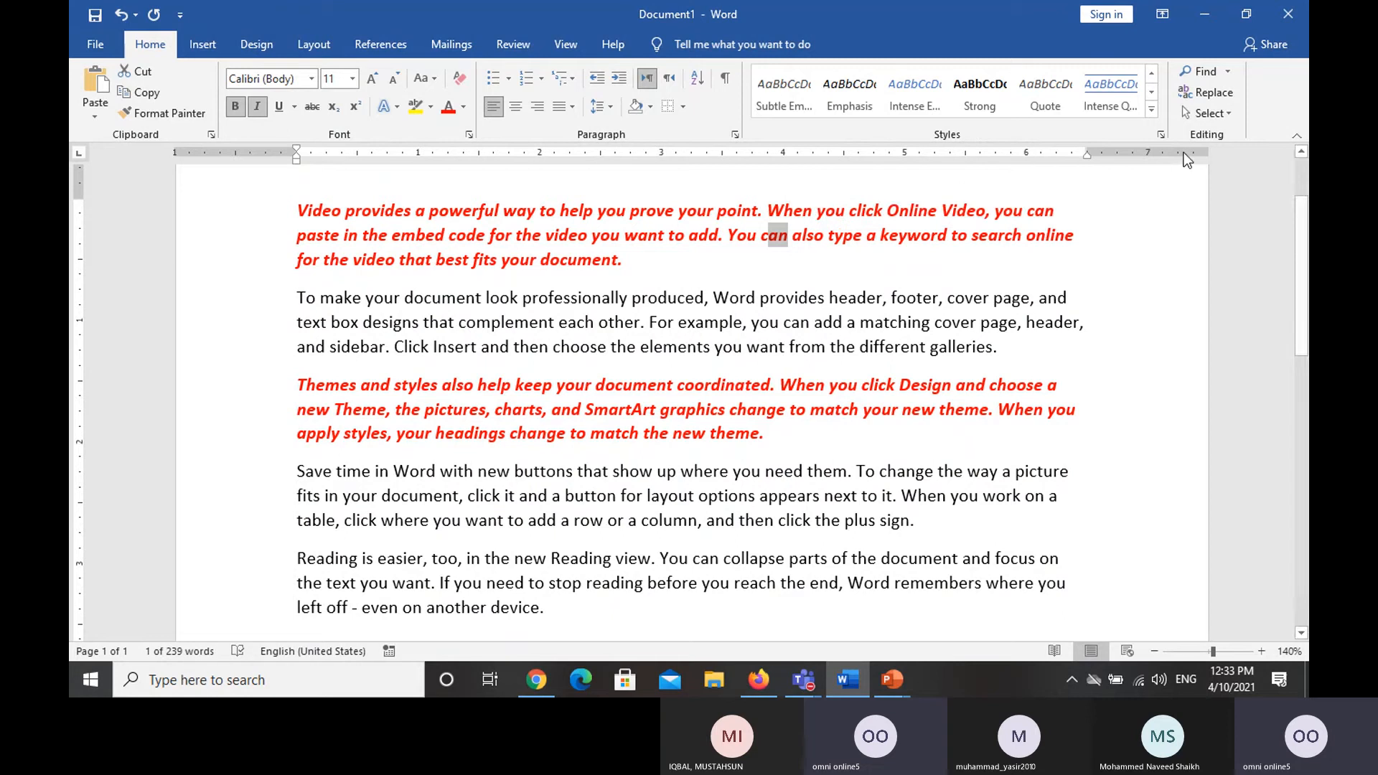
click(1208, 117)
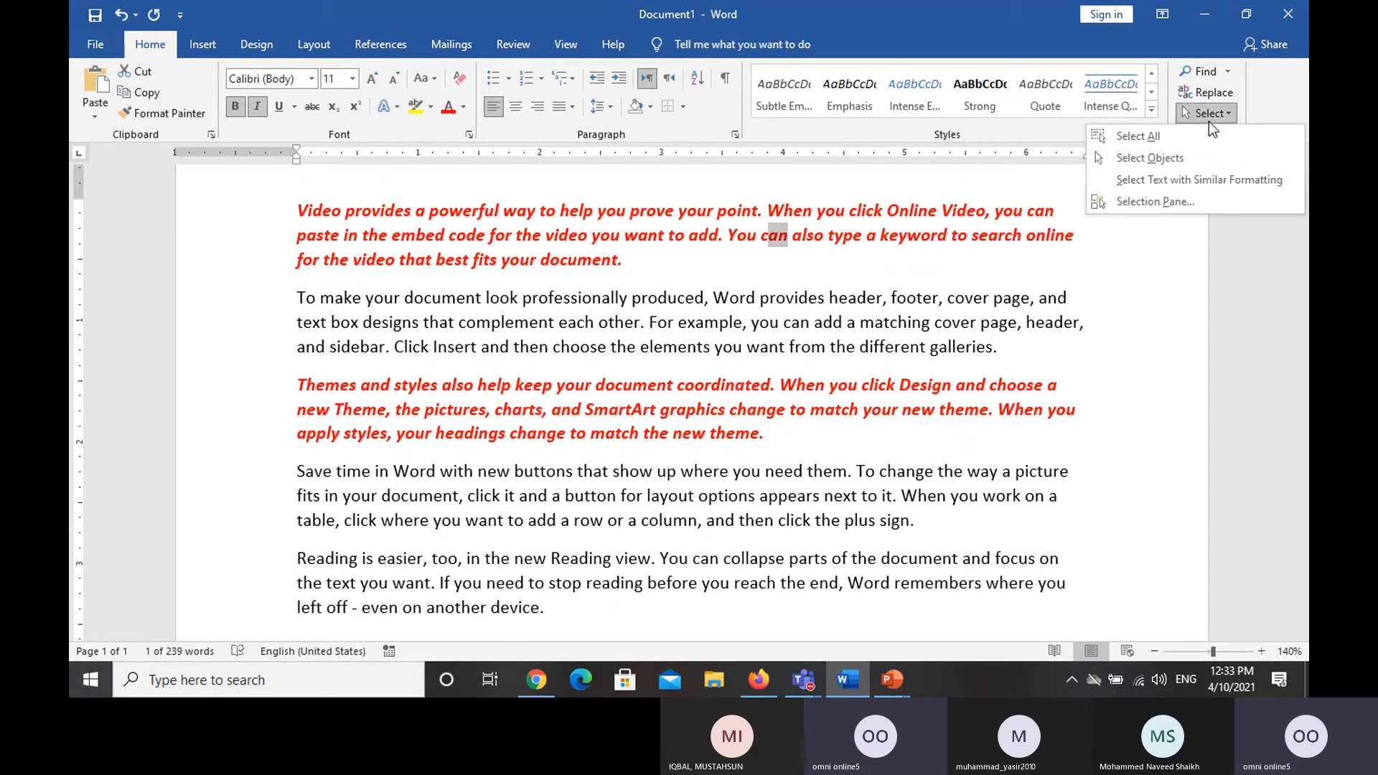
click(1198, 181)
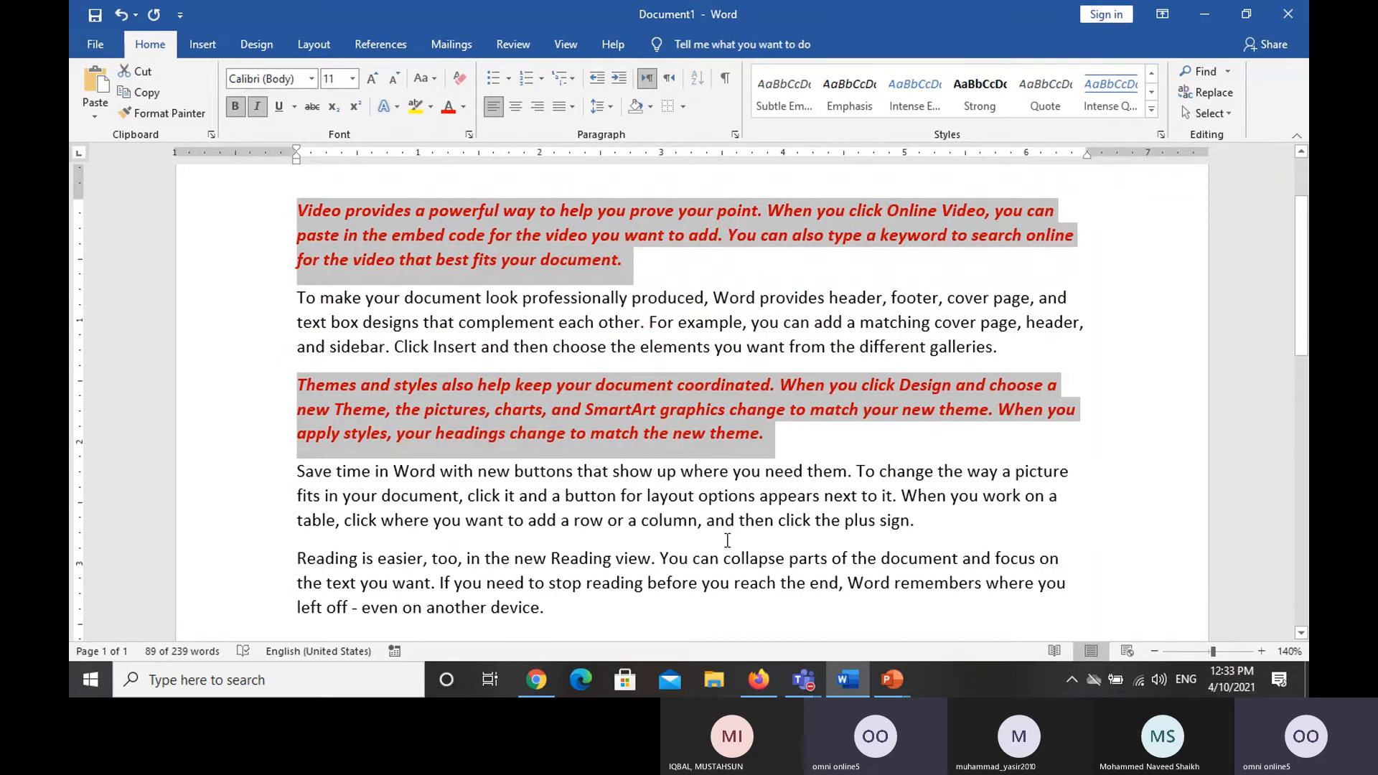
click(702, 323)
Step: Select all text with formatting similar to "other. For example" in the second paragraph, and clear the selection
drag(598, 323, 743, 323)
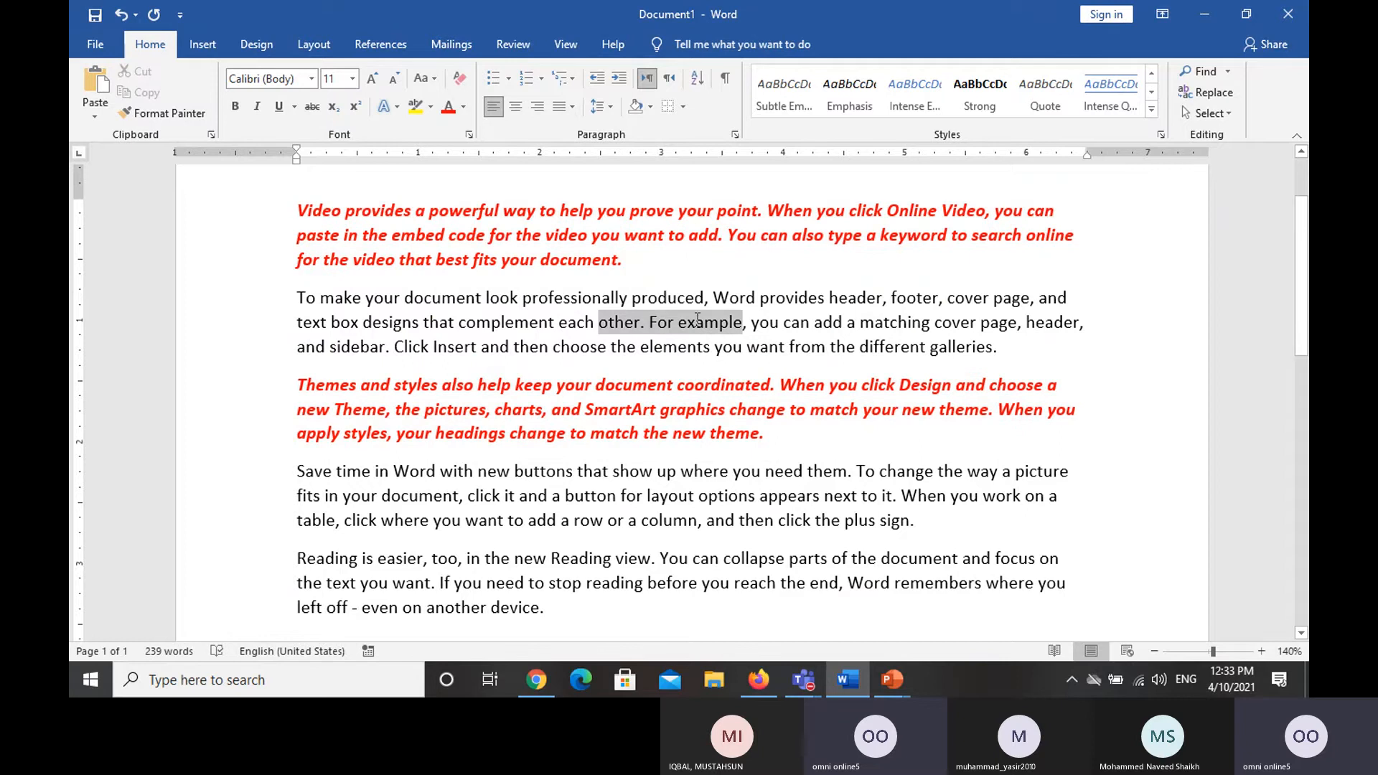
click(1207, 115)
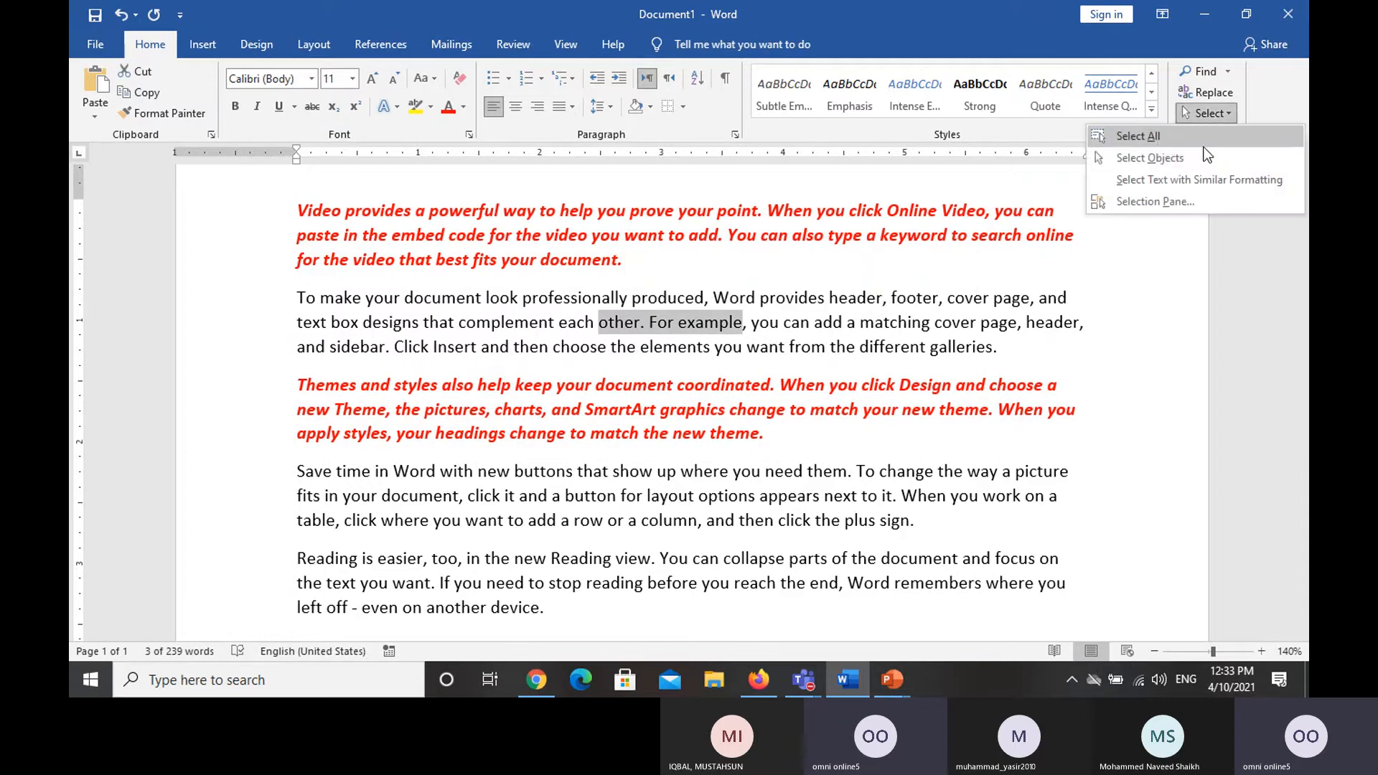
click(1178, 184)
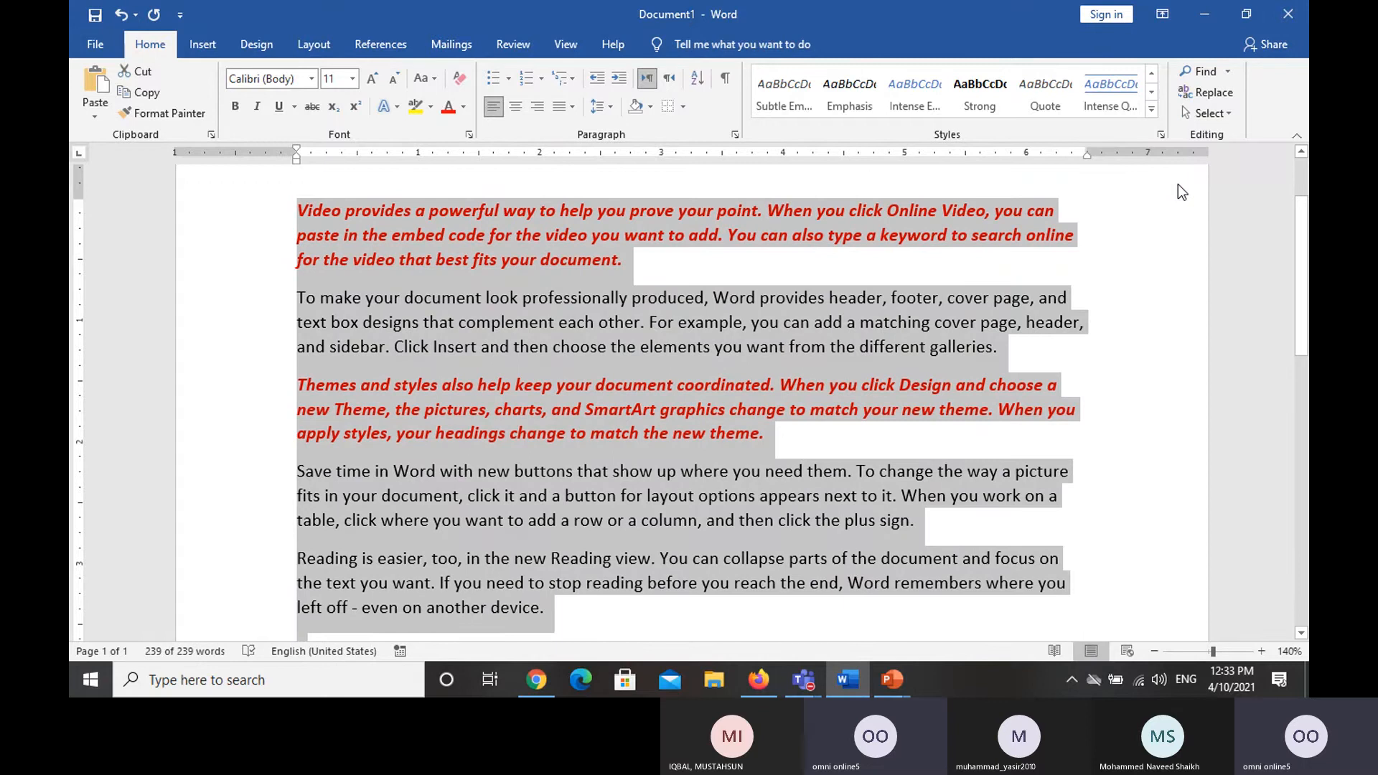
click(752, 286)
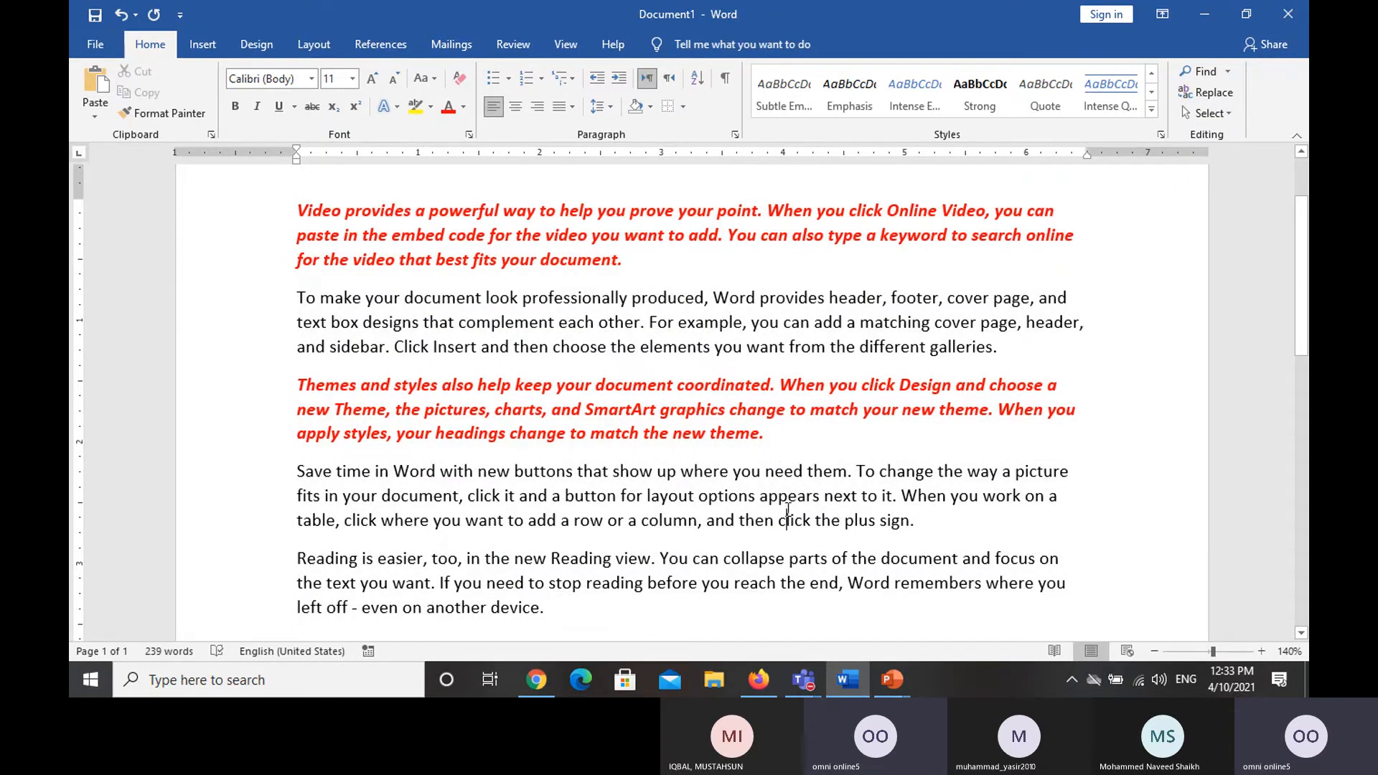
Step: Make the second, fourth and fifth paragraphs bold
drag(1012, 346, 574, 342)
triple_click(472, 320)
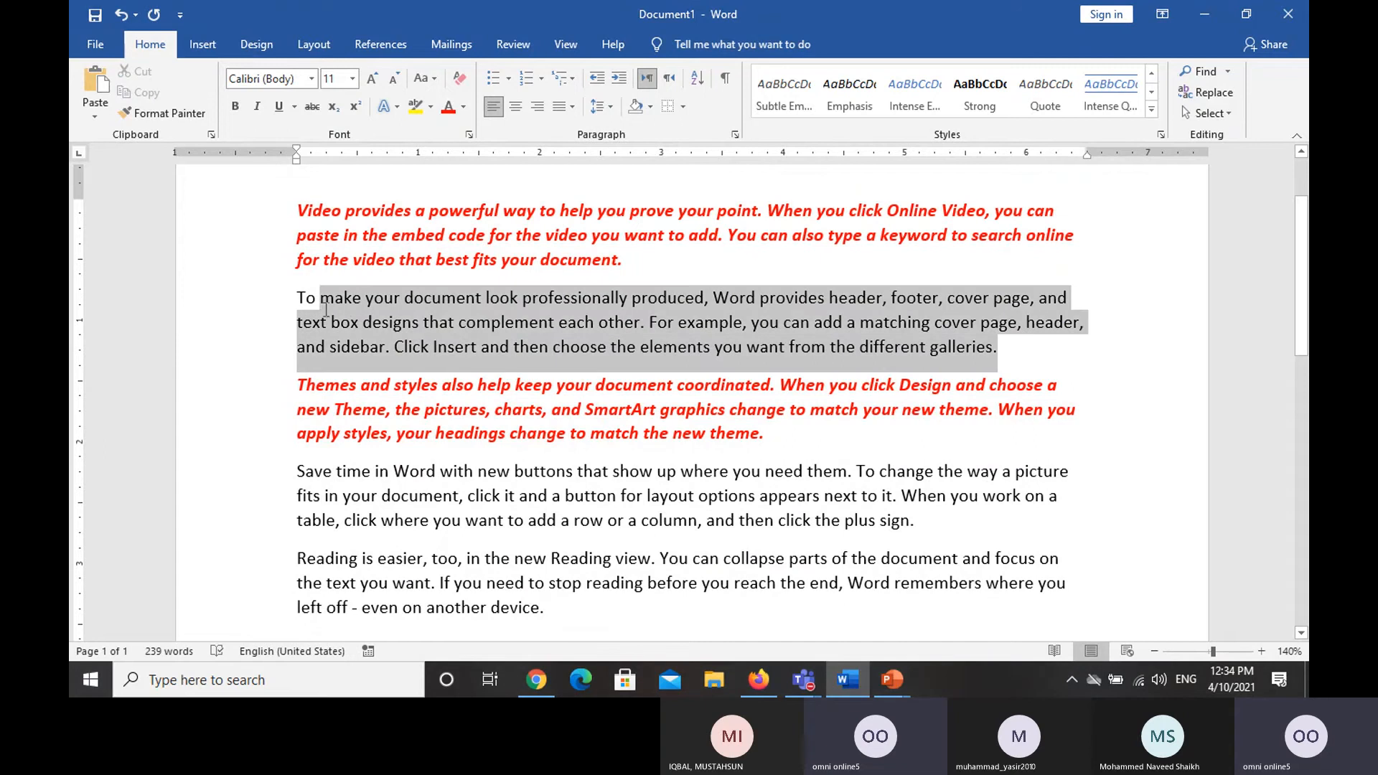
click(235, 106)
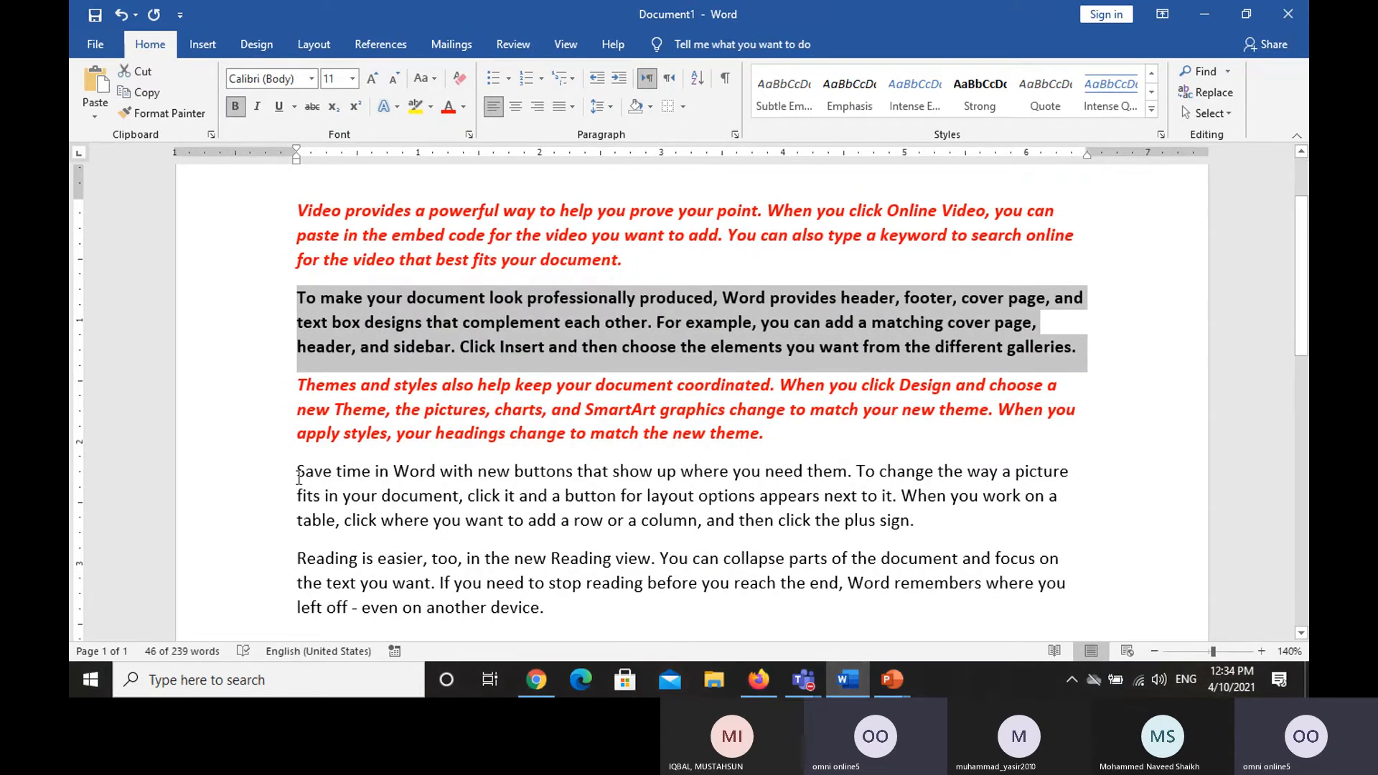
drag(298, 477, 563, 612)
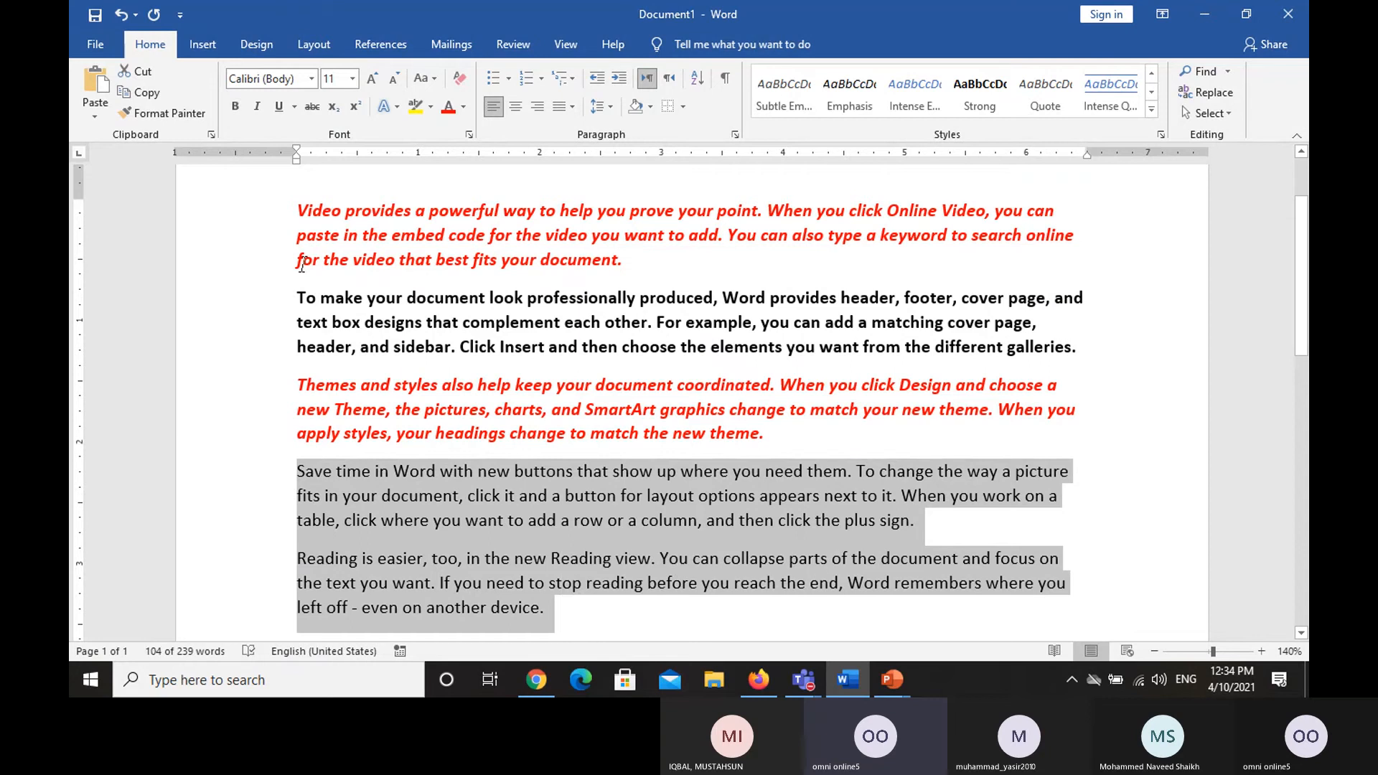
click(235, 107)
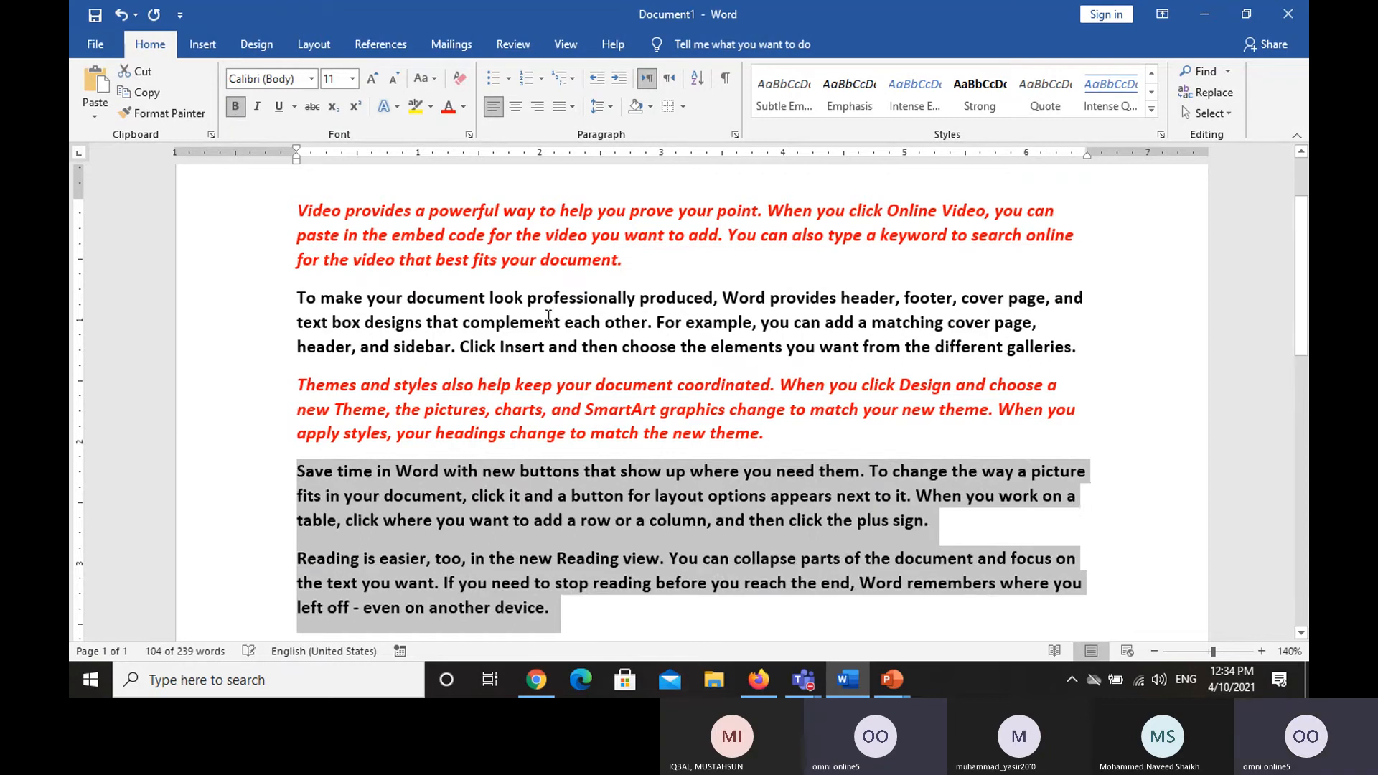
Step: Select all text with formatting similar to the bold words in the second paragraph, and clear the selection
drag(528, 298, 621, 313)
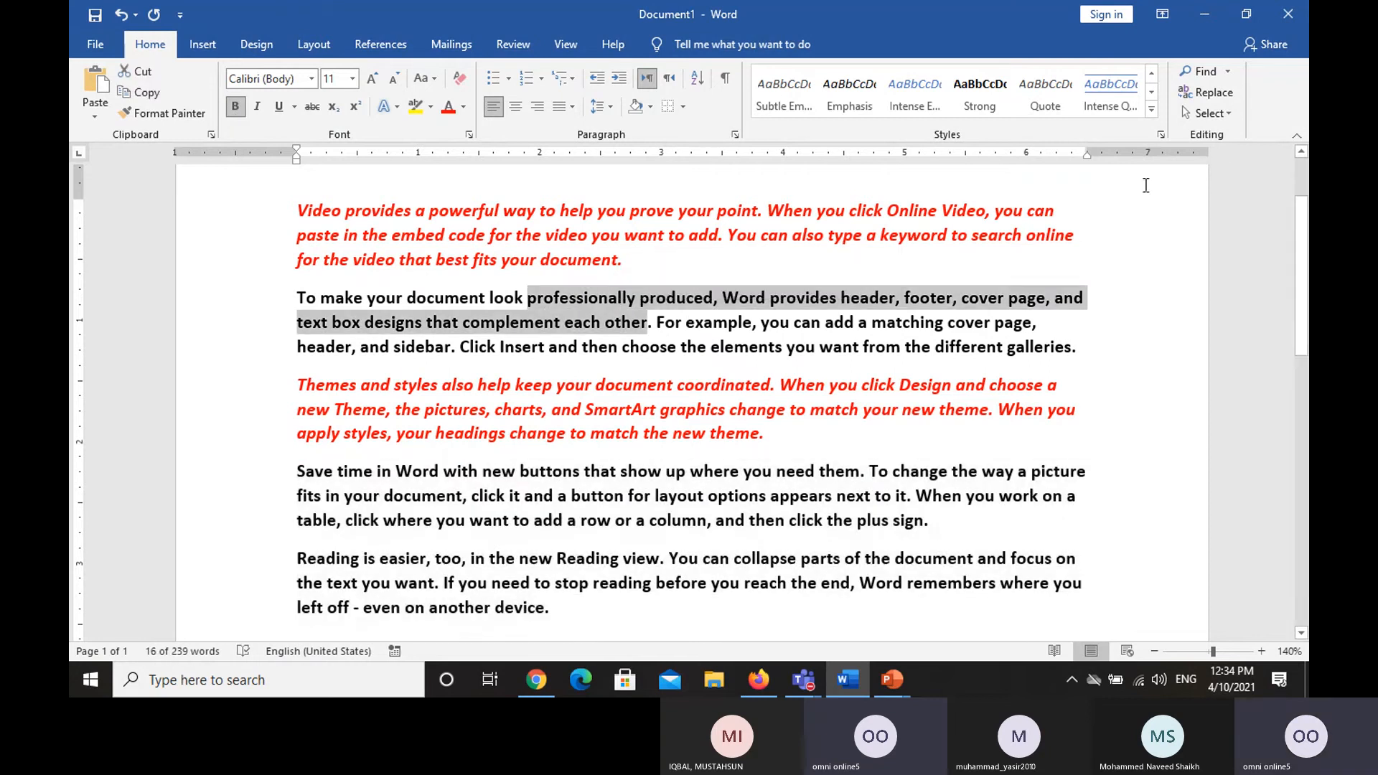
click(1215, 119)
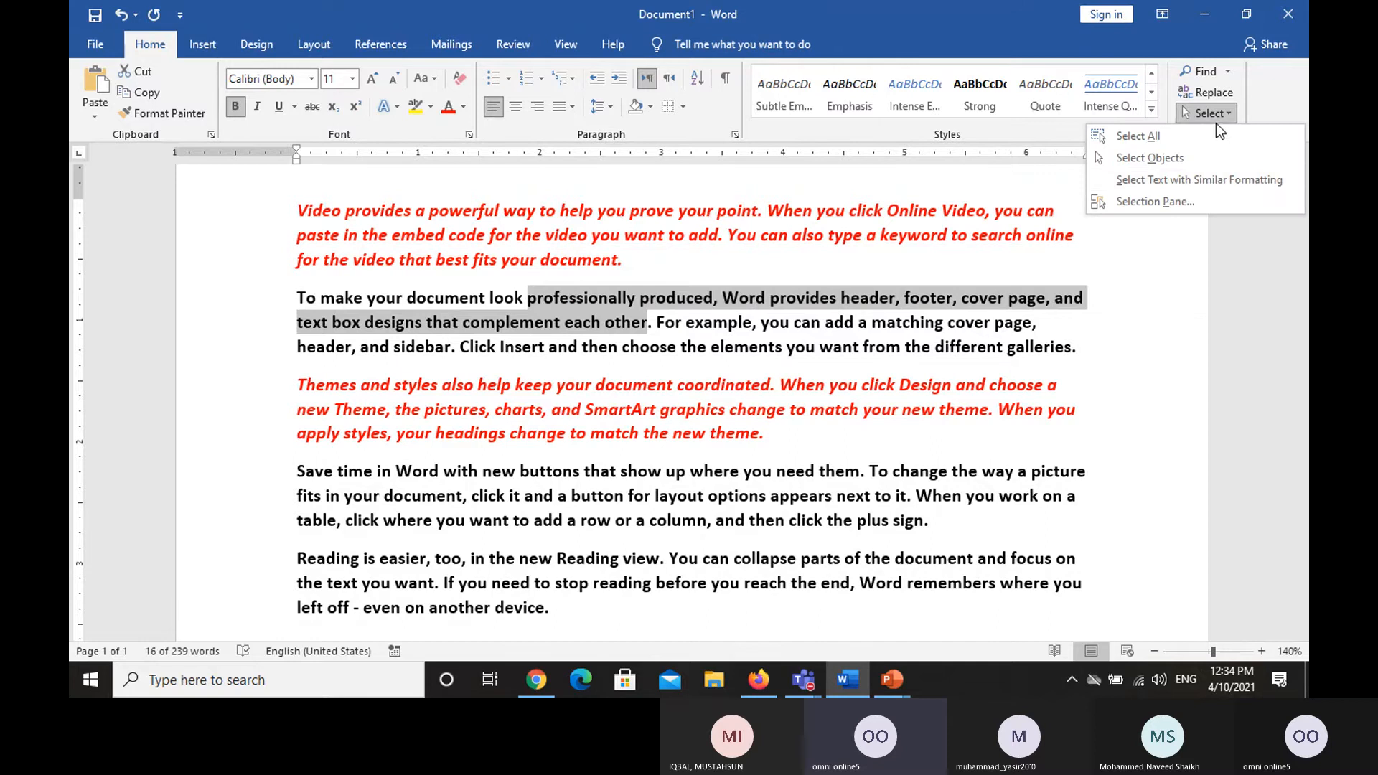
click(1206, 179)
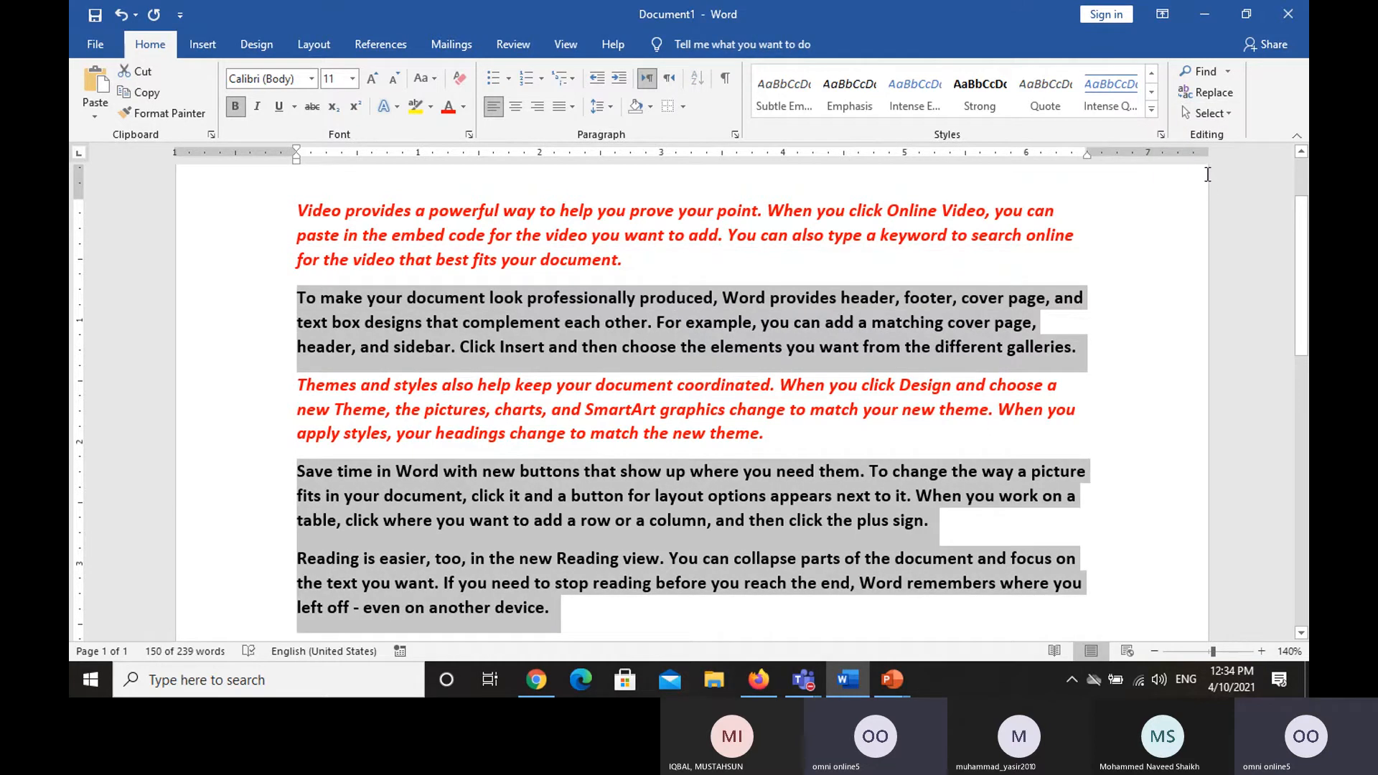
click(926, 298)
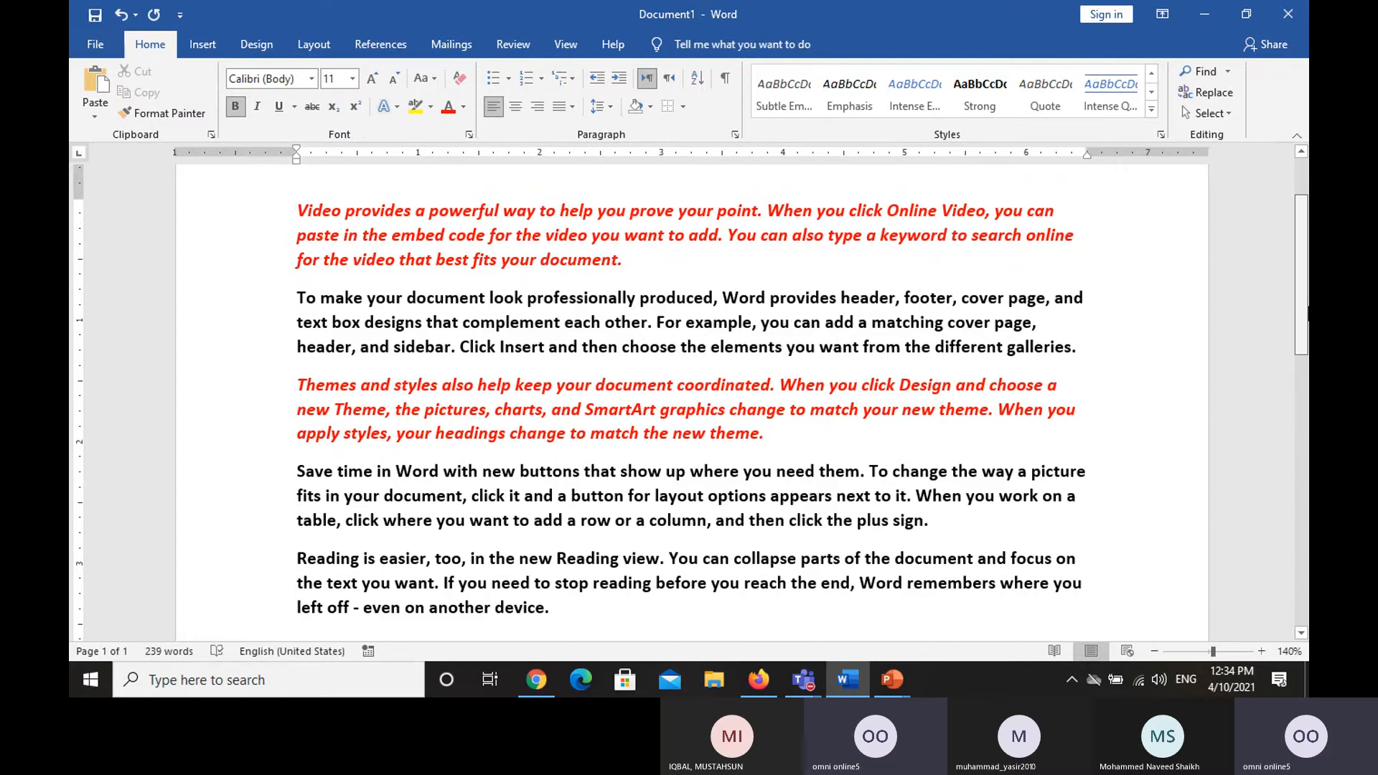
Step: Open the document's print settings, set the number of copies to 2 and look at the printer choice
click(85, 37)
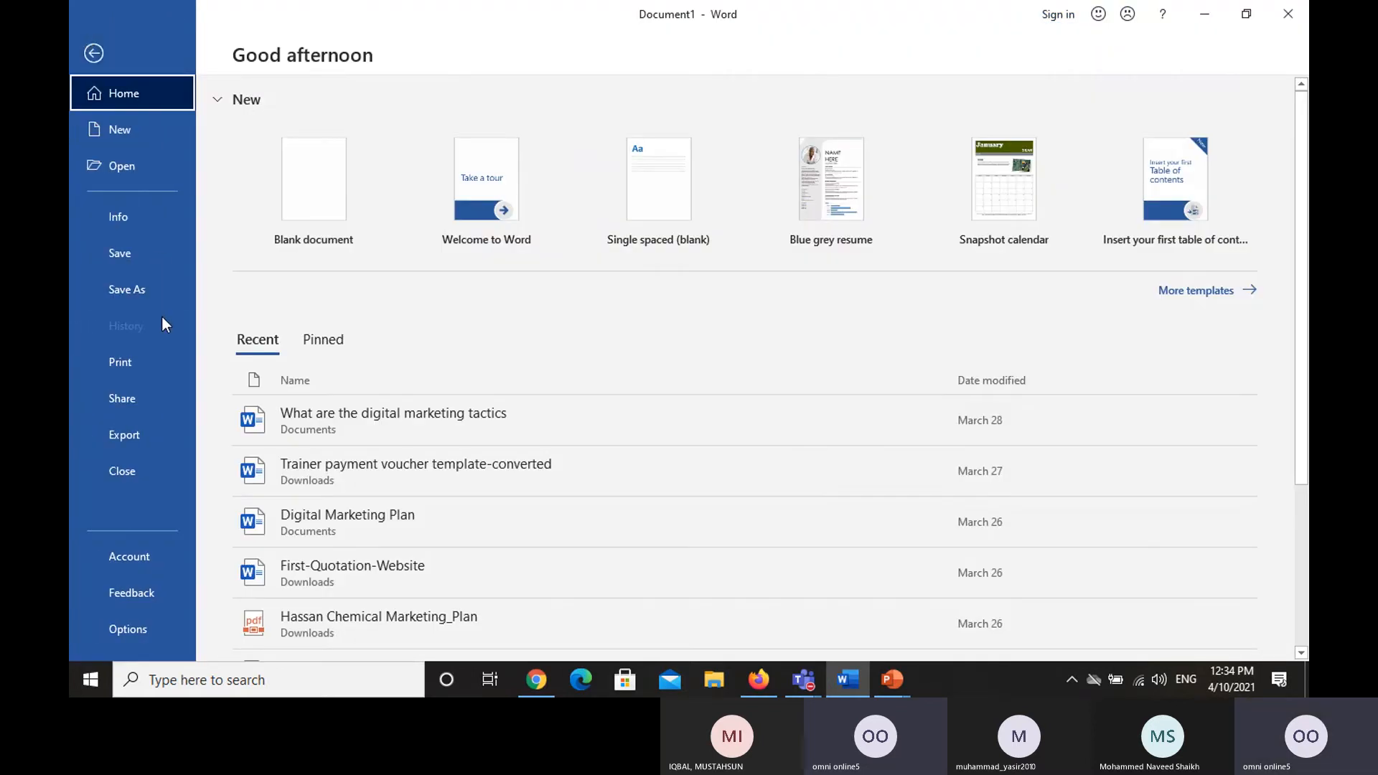
click(155, 354)
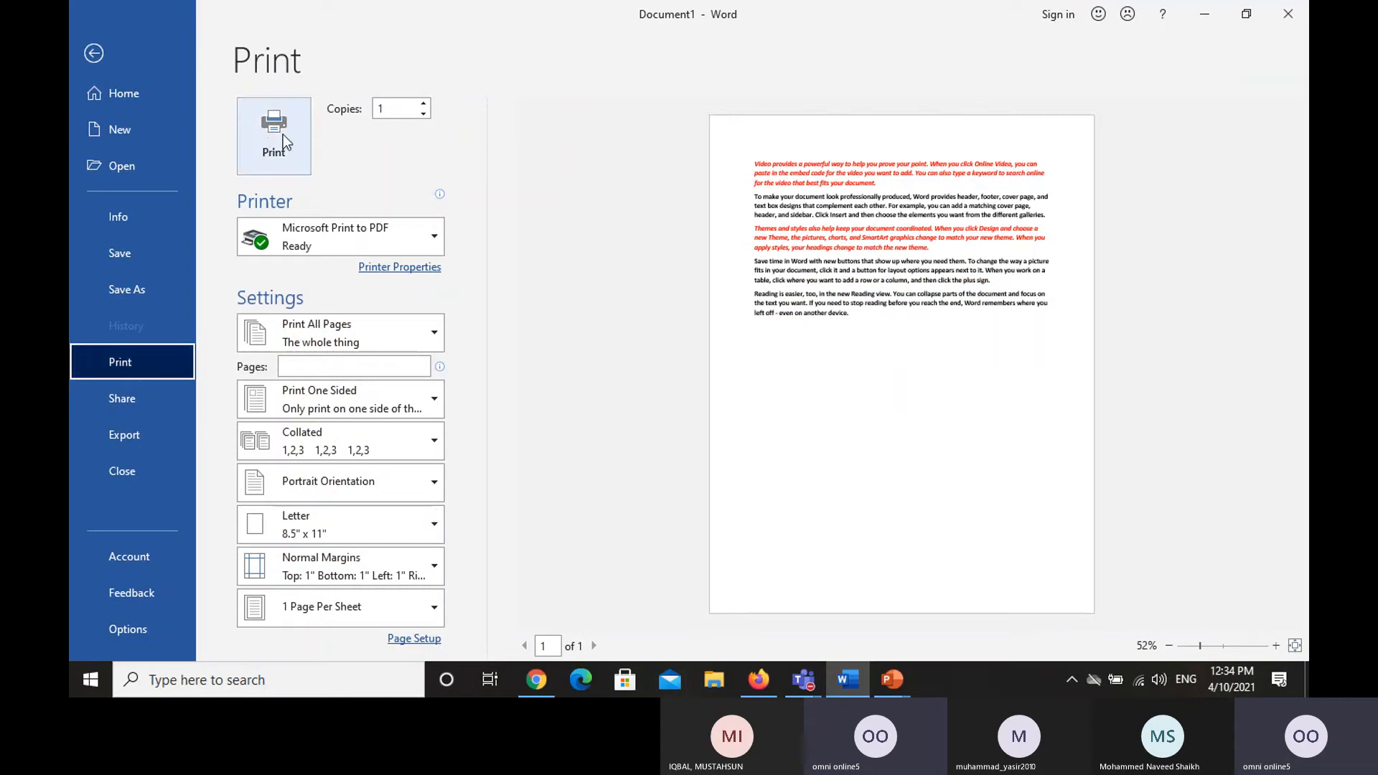
click(424, 105)
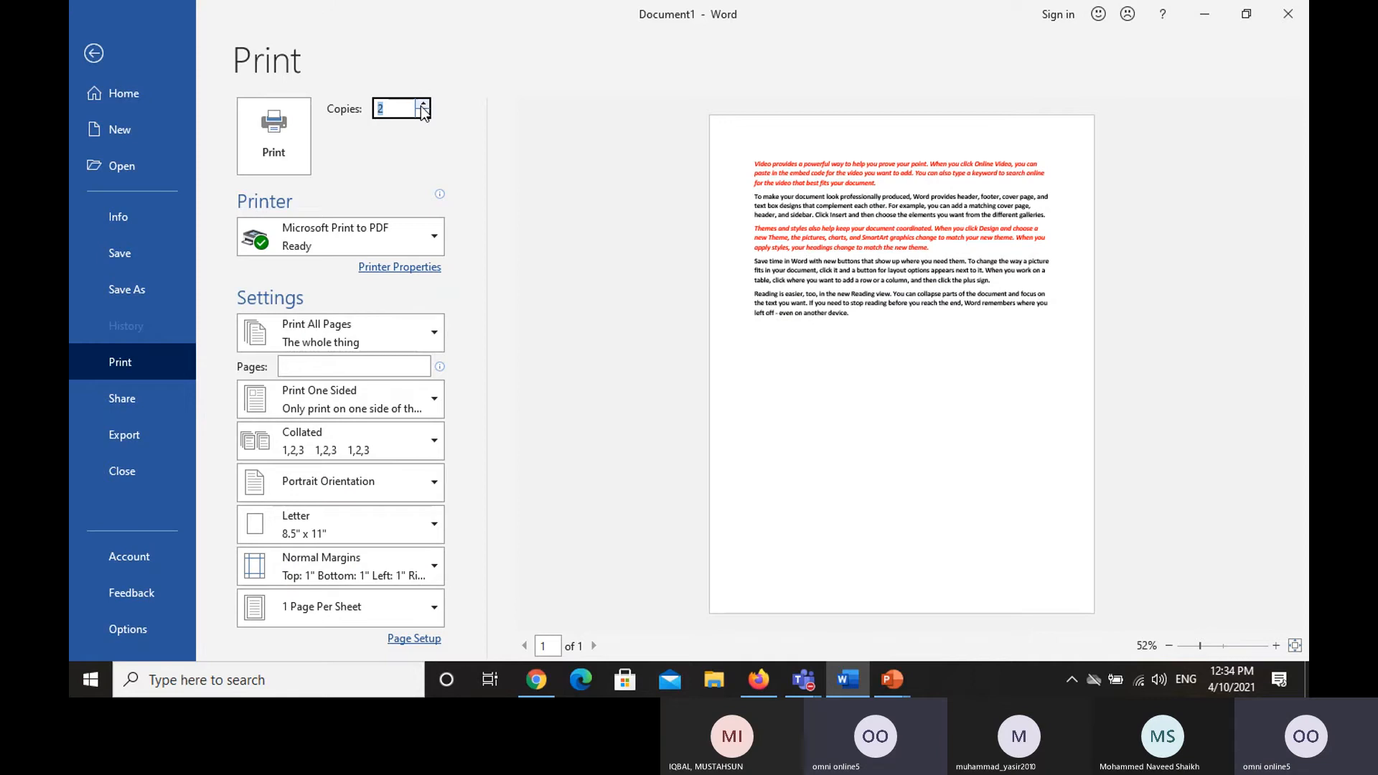
click(410, 226)
click(411, 226)
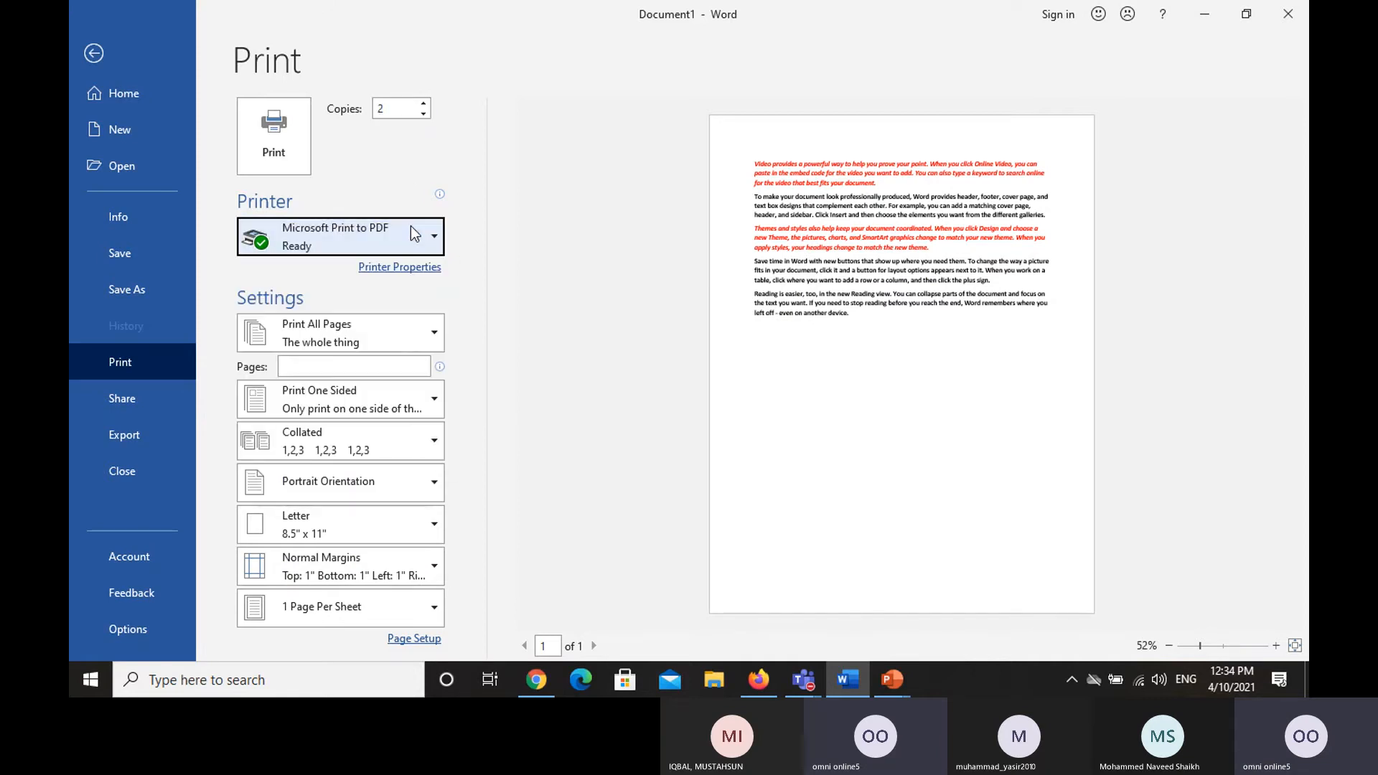
Step: Enter page 5 as the only page to print and clear the entry again
click(419, 333)
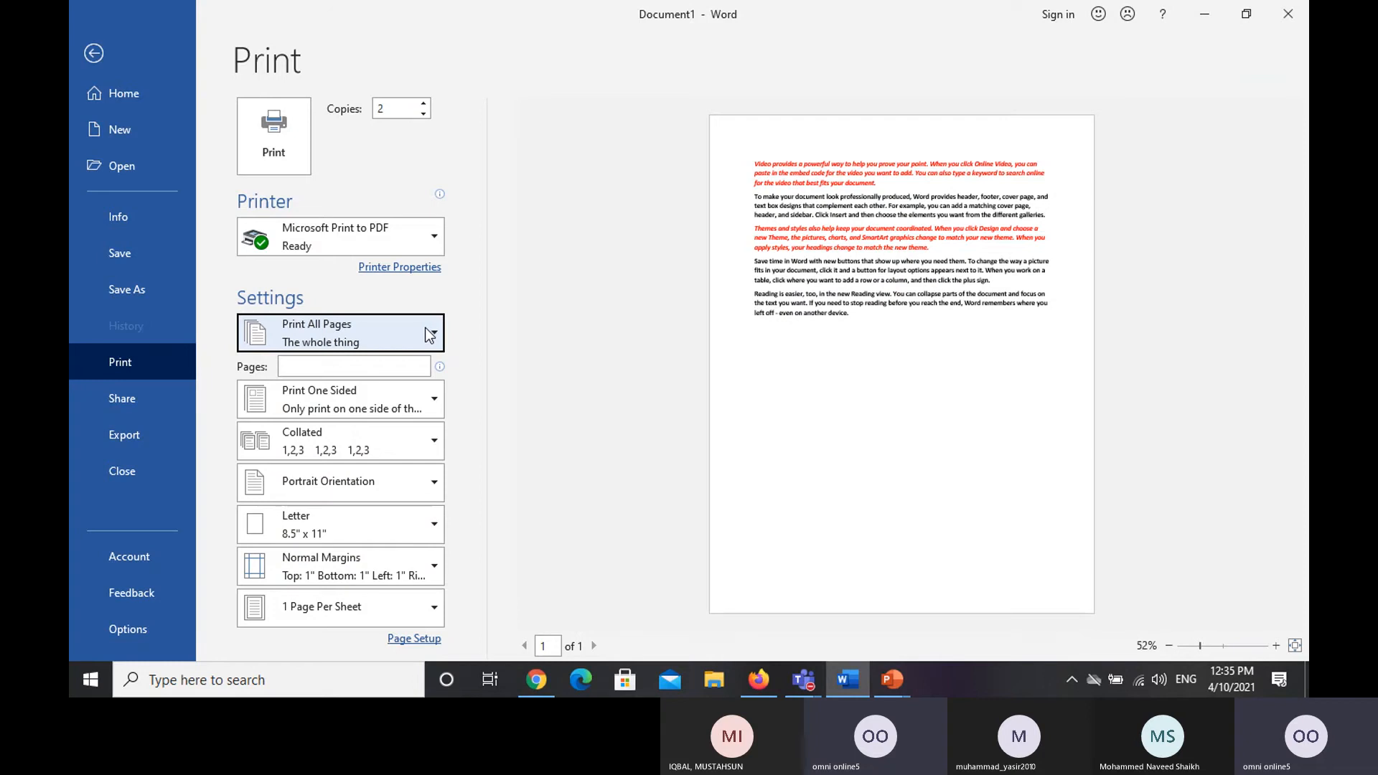
click(373, 363)
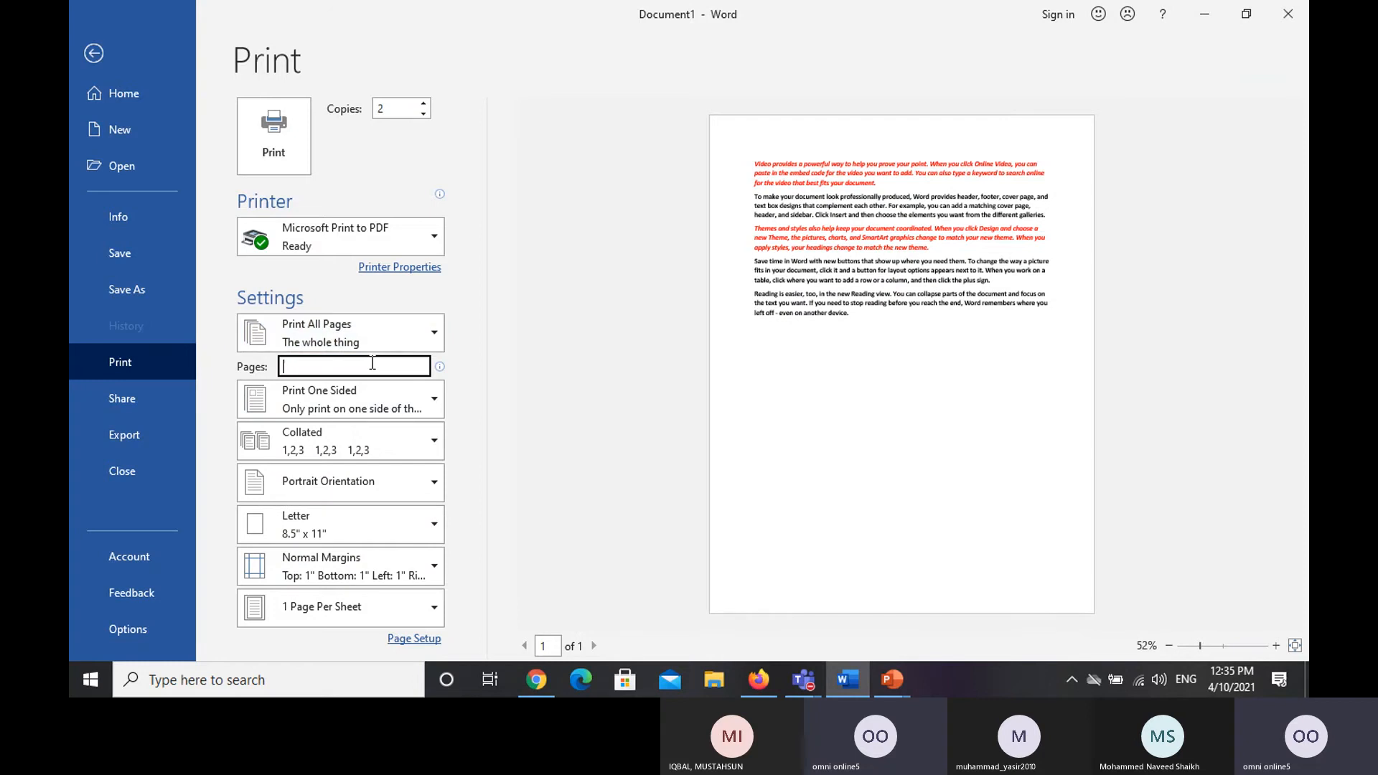
text(5)
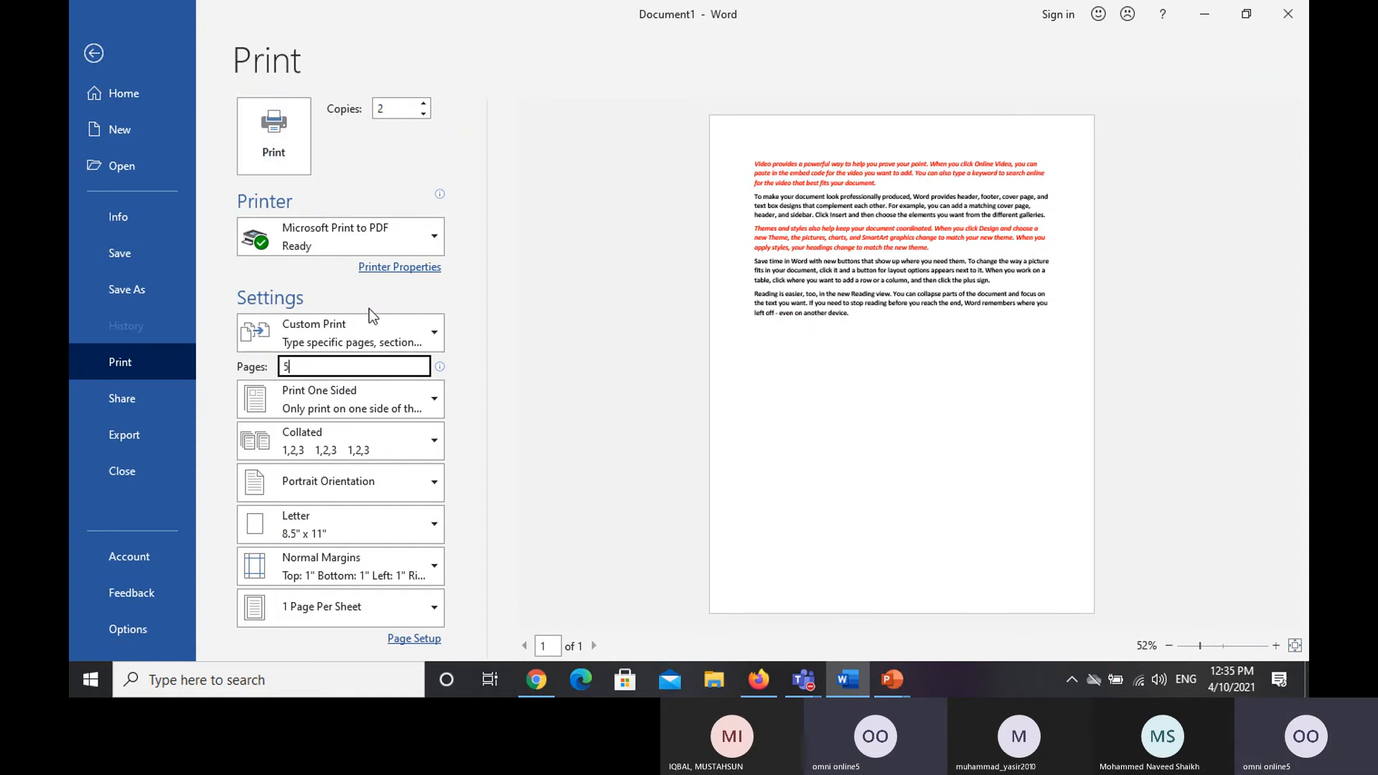
key(BackSpace)
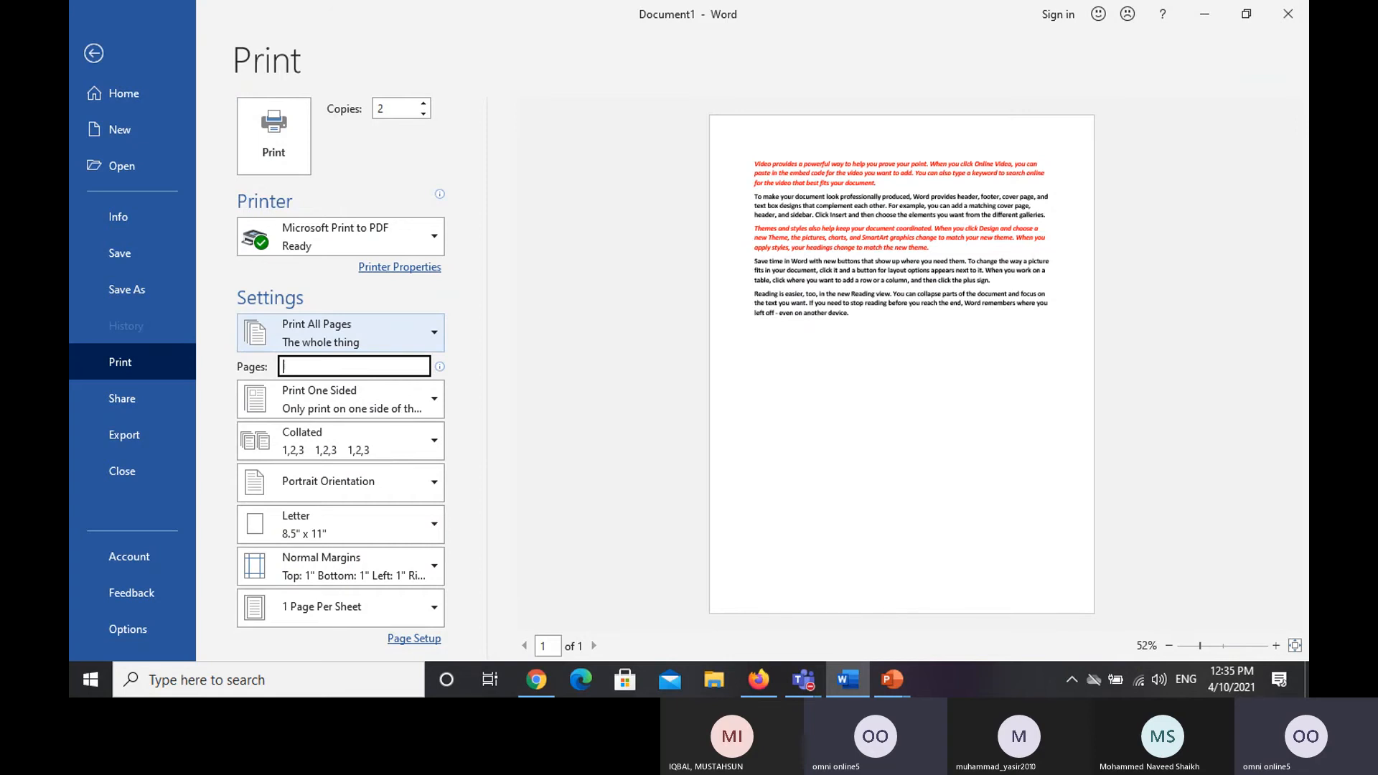
Step: Enter the separate pages 1,5,9,13 as the custom print range and clear the entry again
text(1,5)
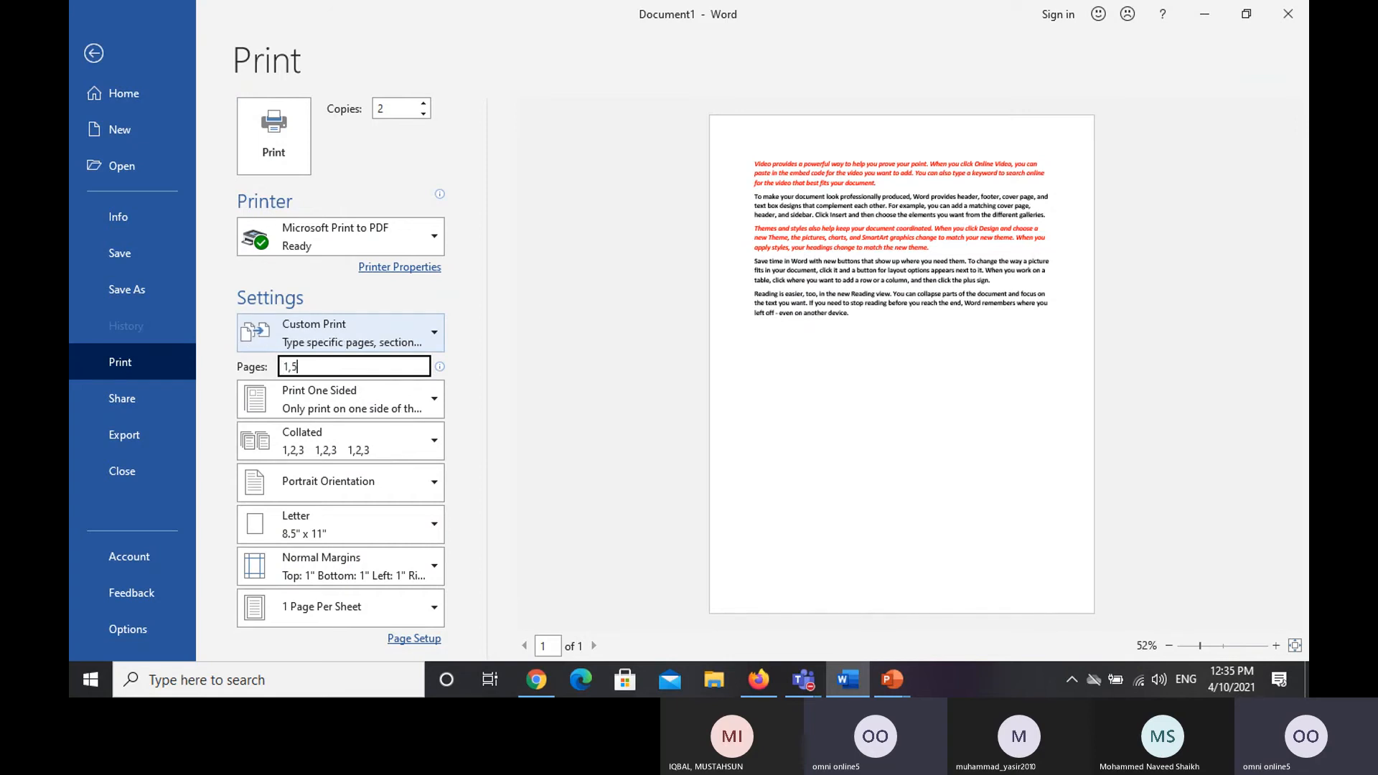
text(,9,13)
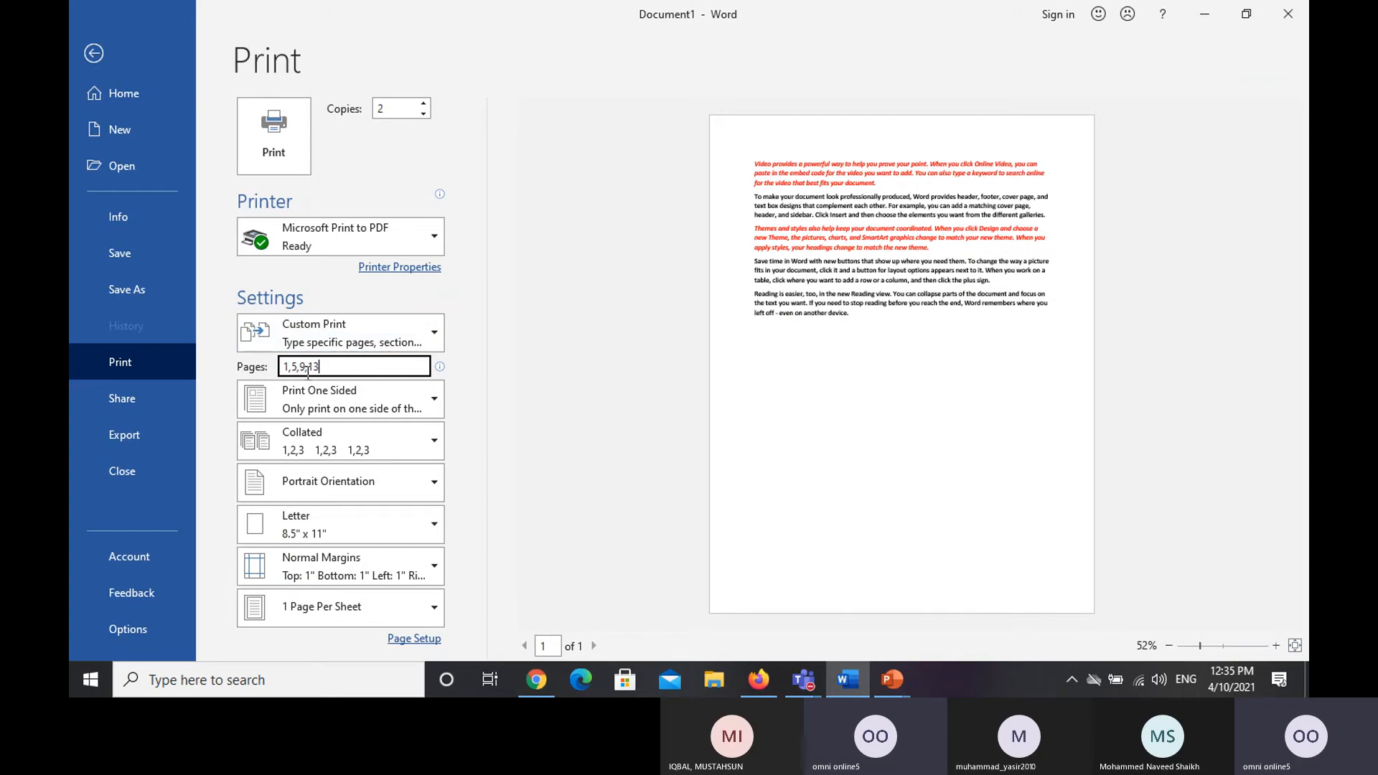
key(BackSpace)
key(BackSpace)
key(BackSpace)
key(BackSpace)
key(BackSpace)
key(BackSpace)
key(BackSpace)
key(BackSpace)
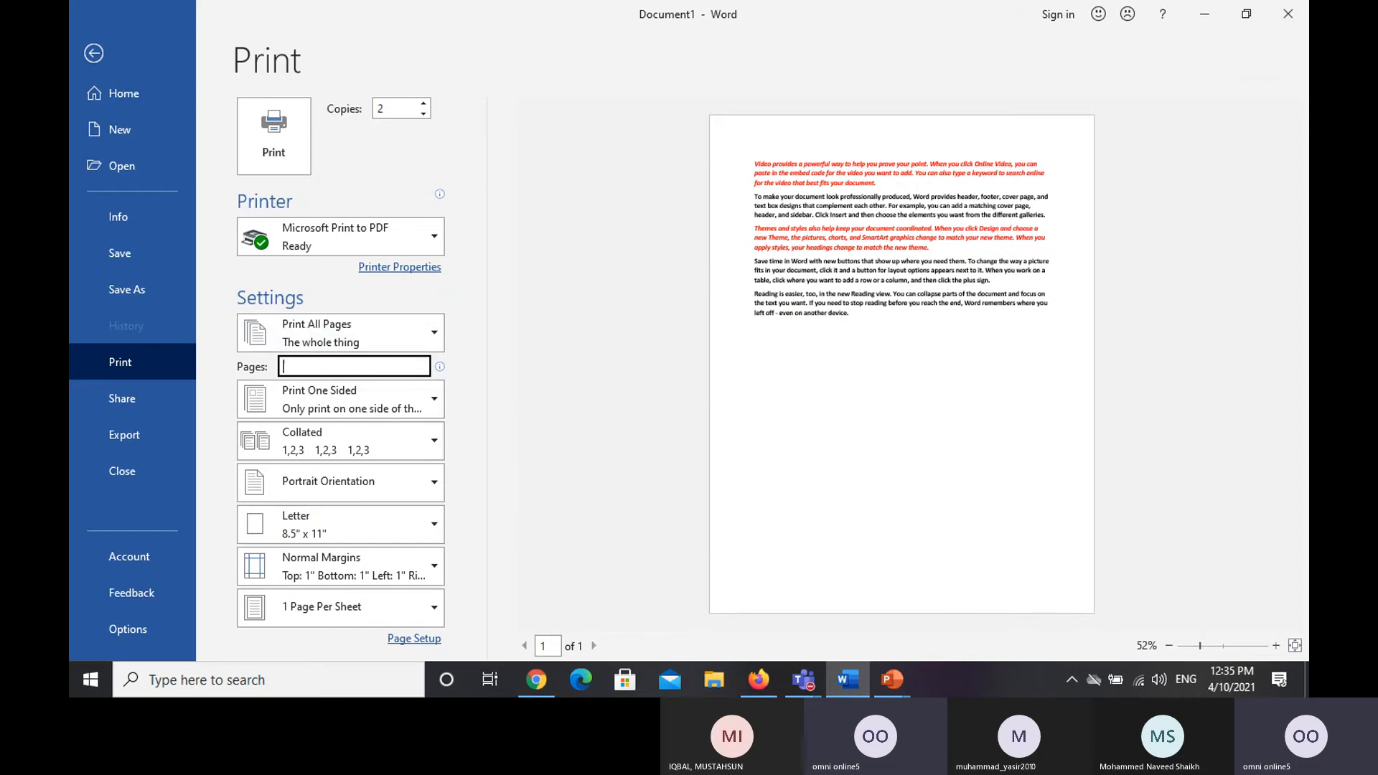
Step: Enter the continuous page range 5-15 for printing and clear the entry again
text(5)
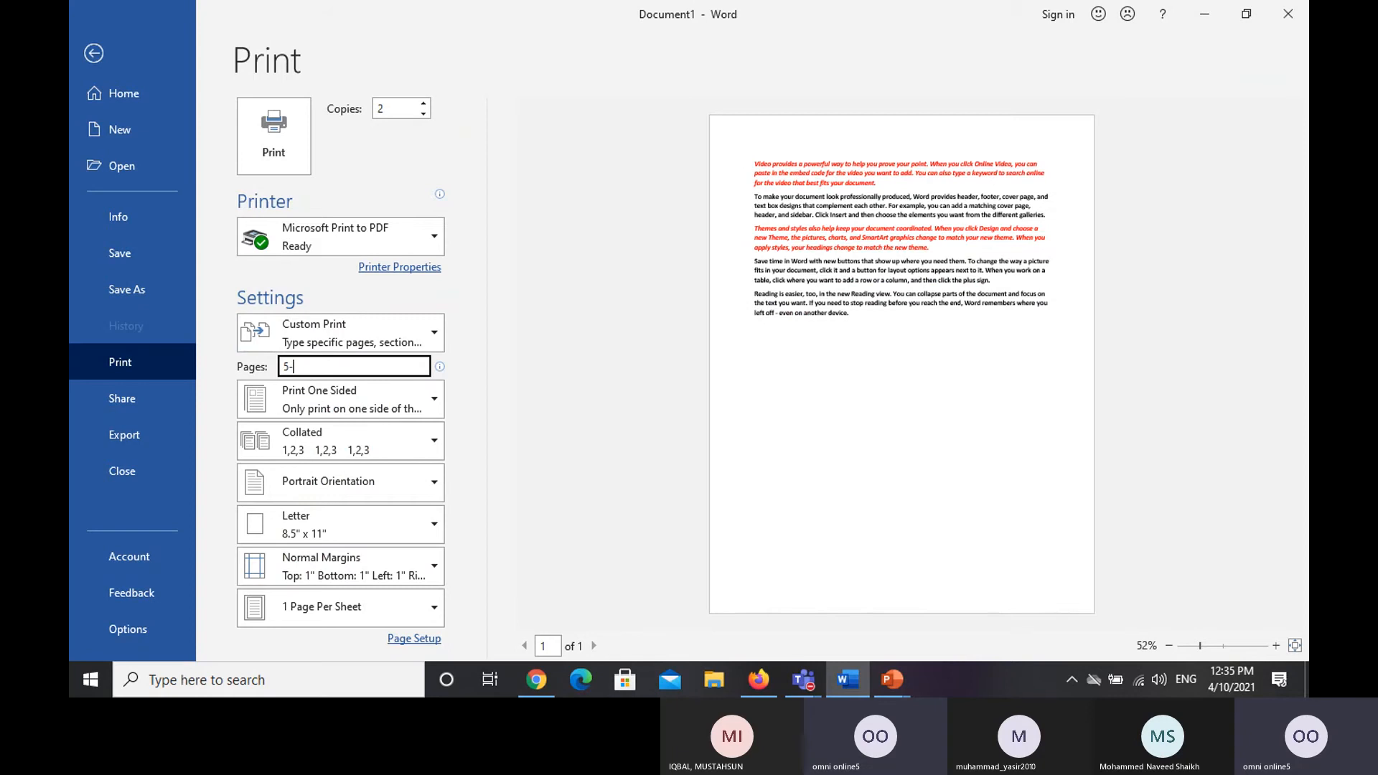
text(-15)
key(BackSpace)
key(BackSpace)
key(BackSpace)
key(BackSpace)
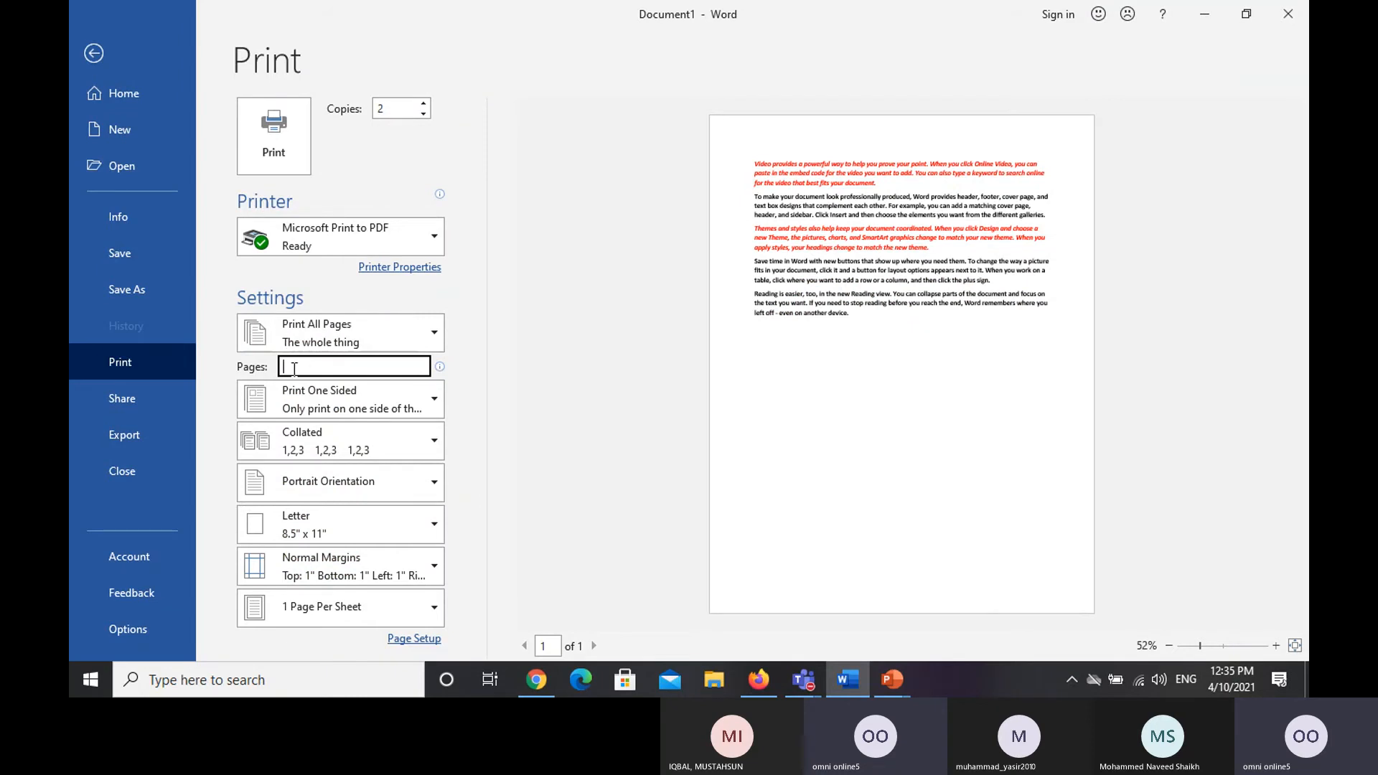
Step: View the one-sided and two-sided printing choices, and switch the collation to Uncollated and back to Collated
click(351, 415)
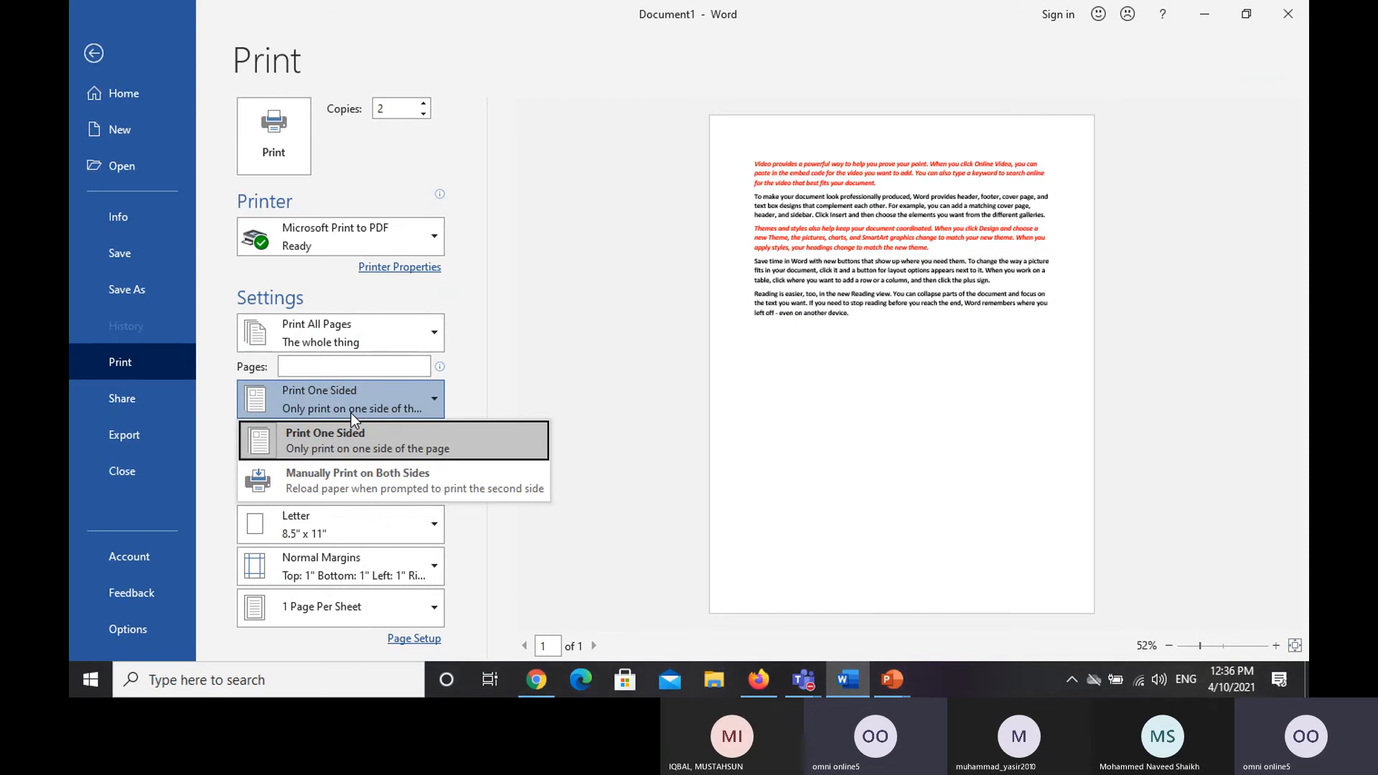
click(351, 418)
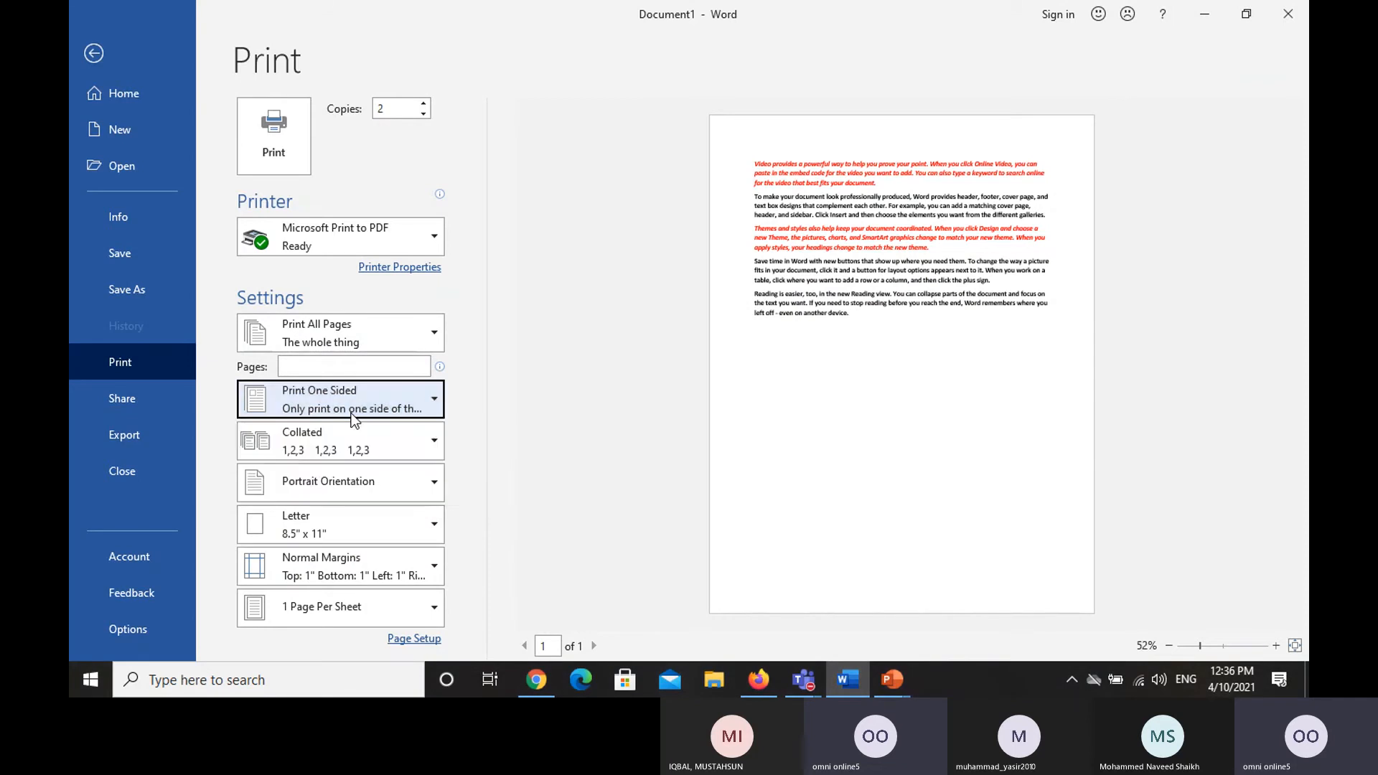
click(354, 439)
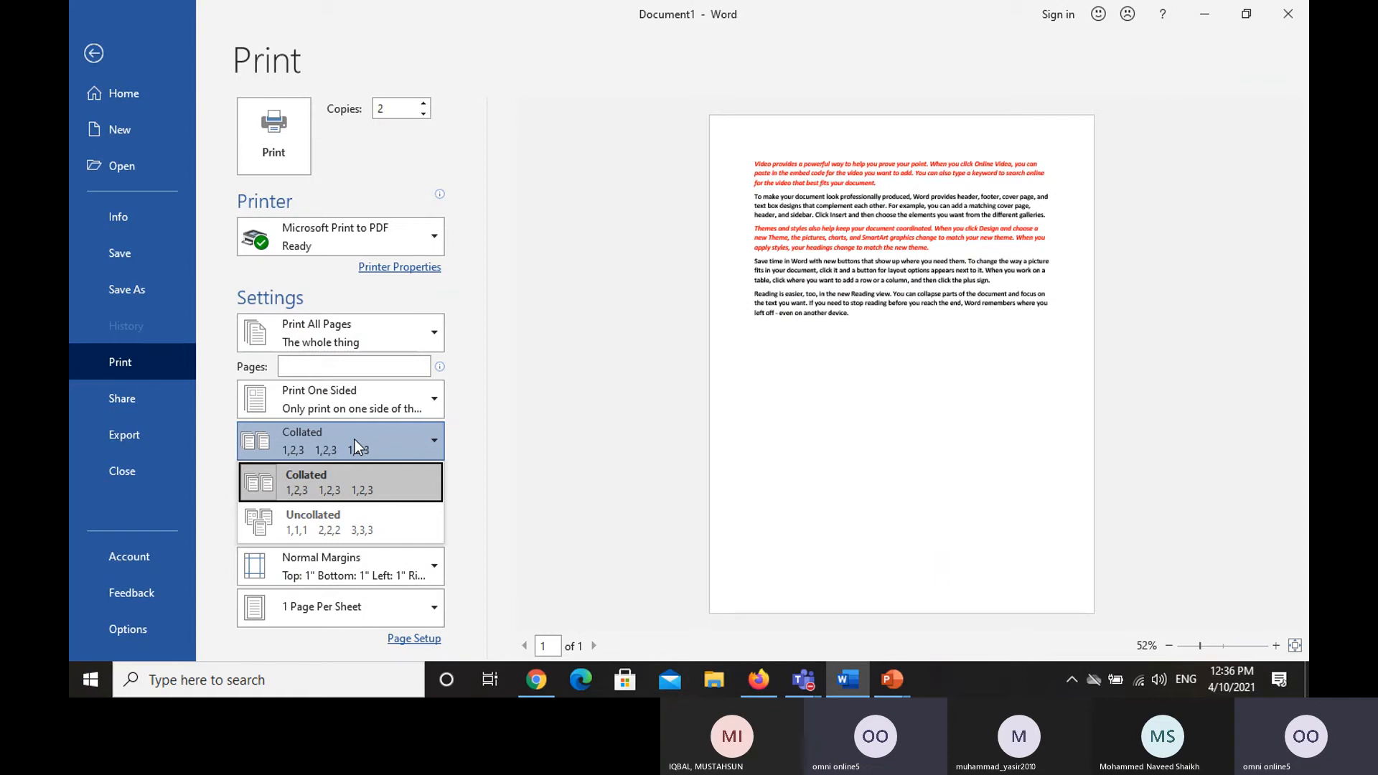
click(360, 527)
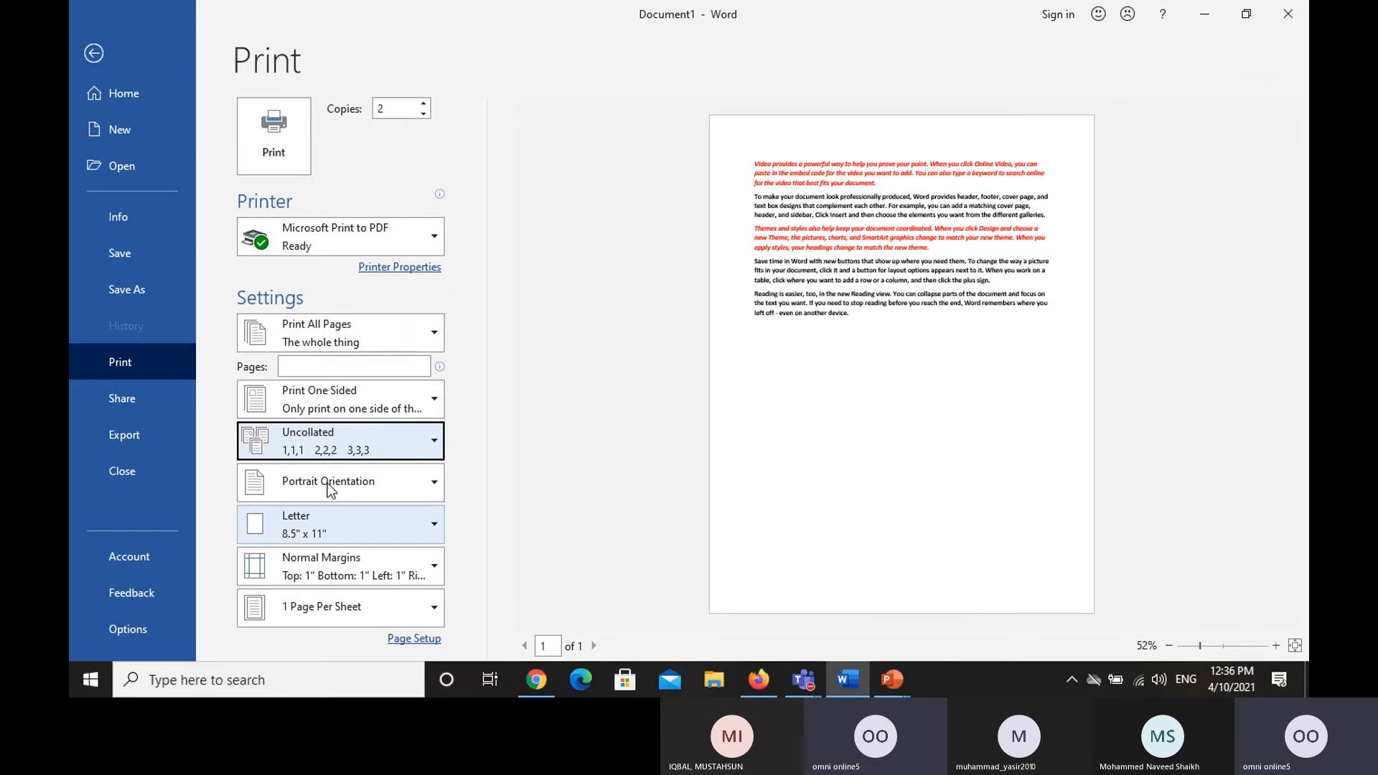
click(327, 445)
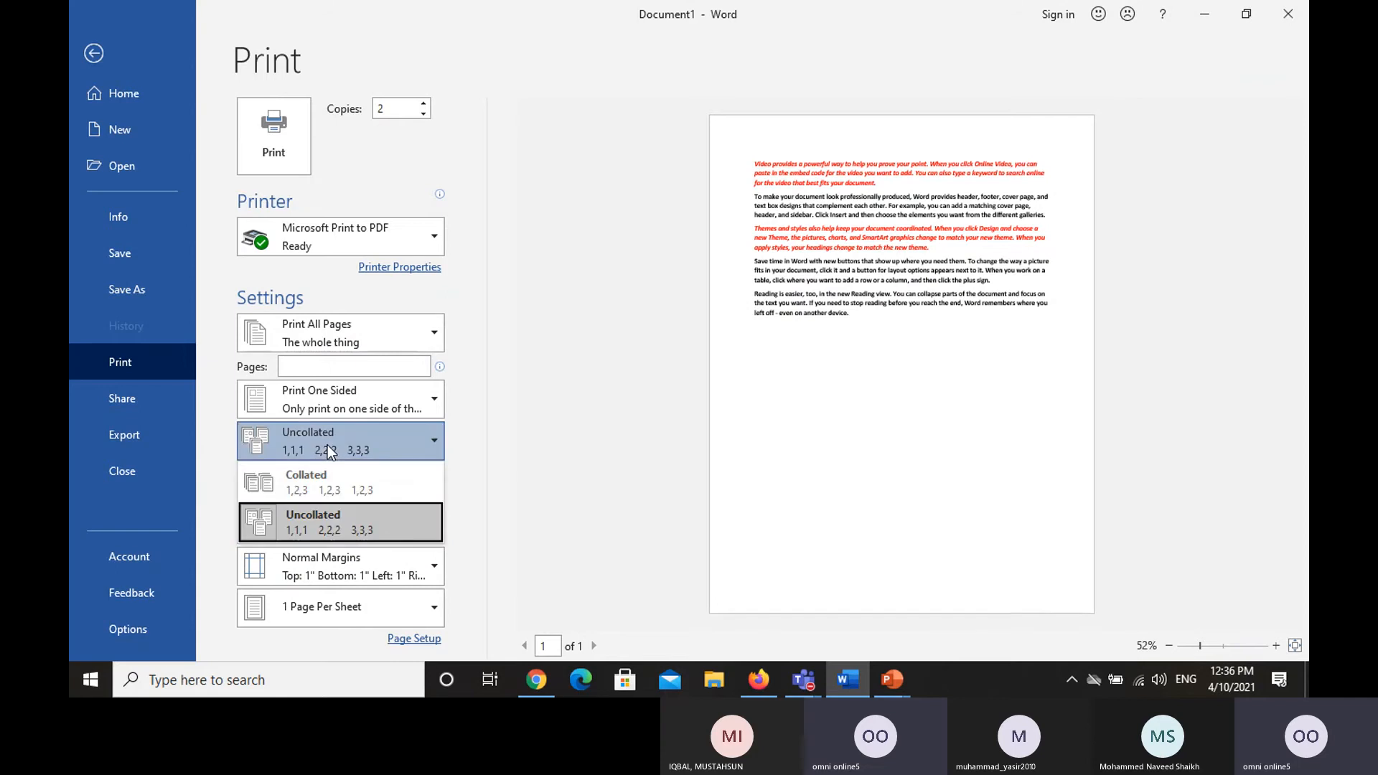
click(324, 481)
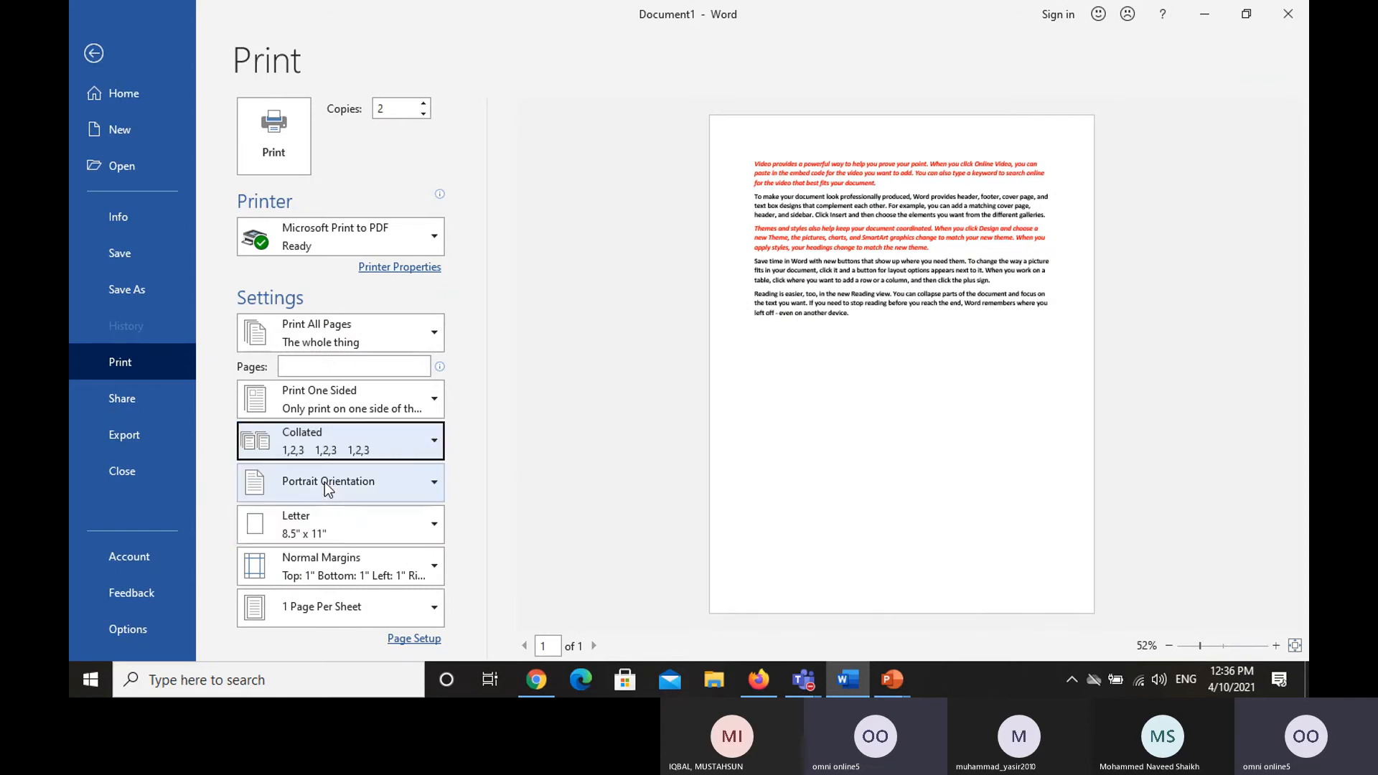
Step: Switch the print orientation to Landscape to preview it and set it back to Portrait
click(324, 481)
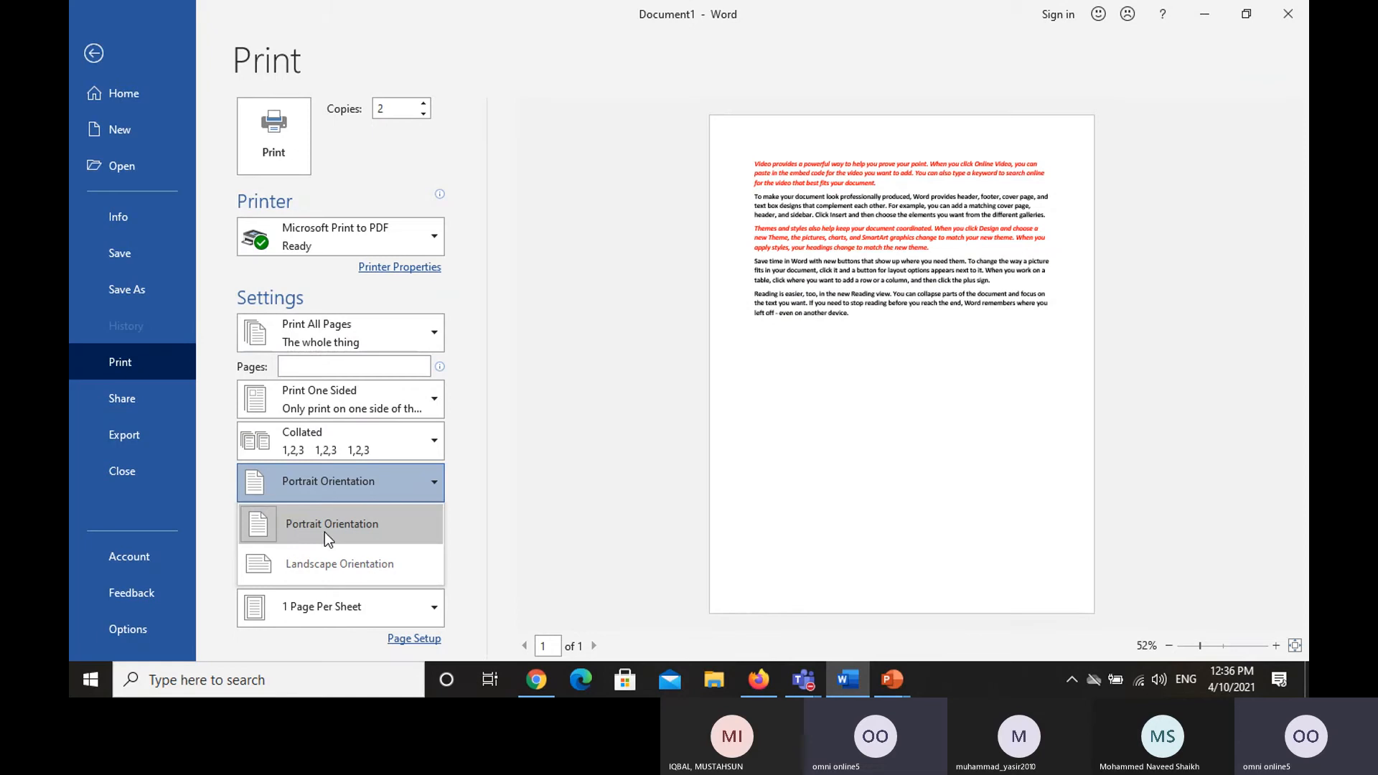
click(329, 562)
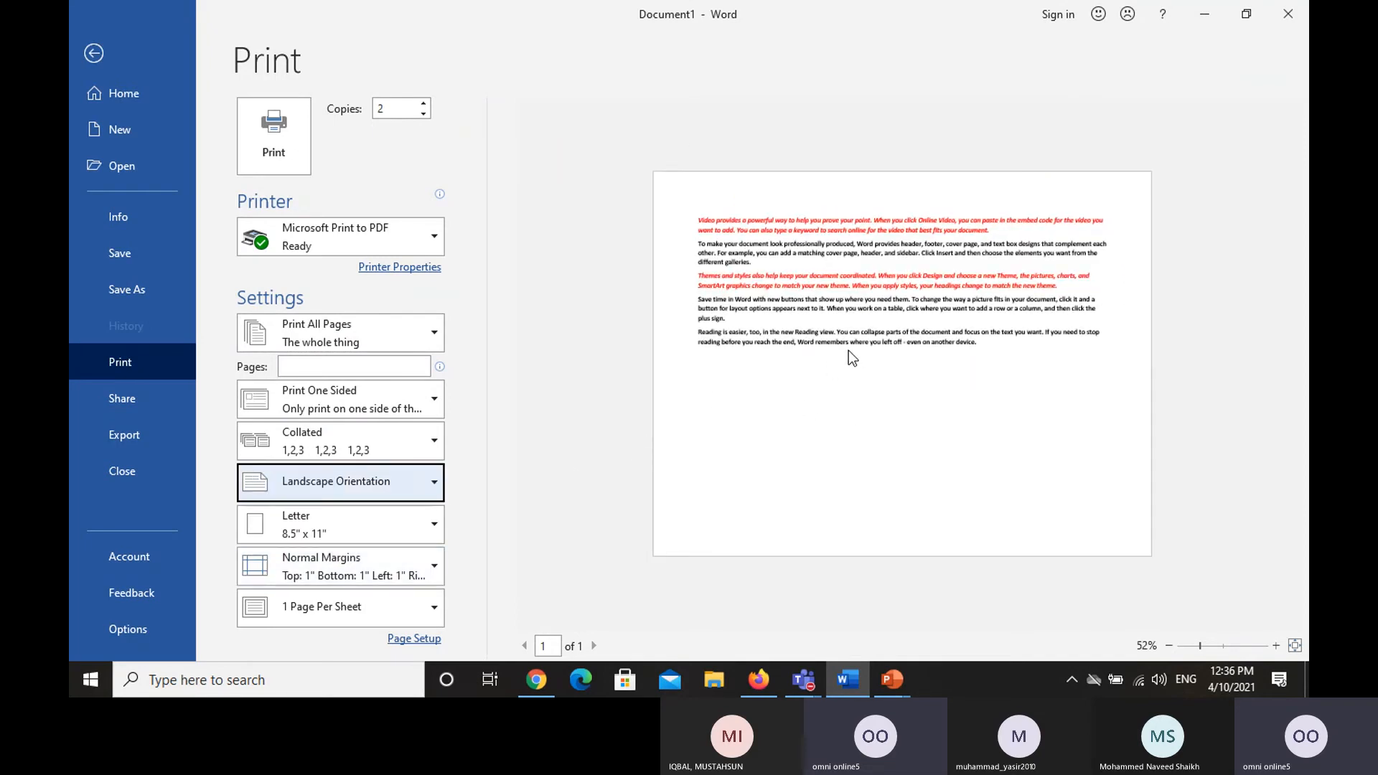
click(390, 493)
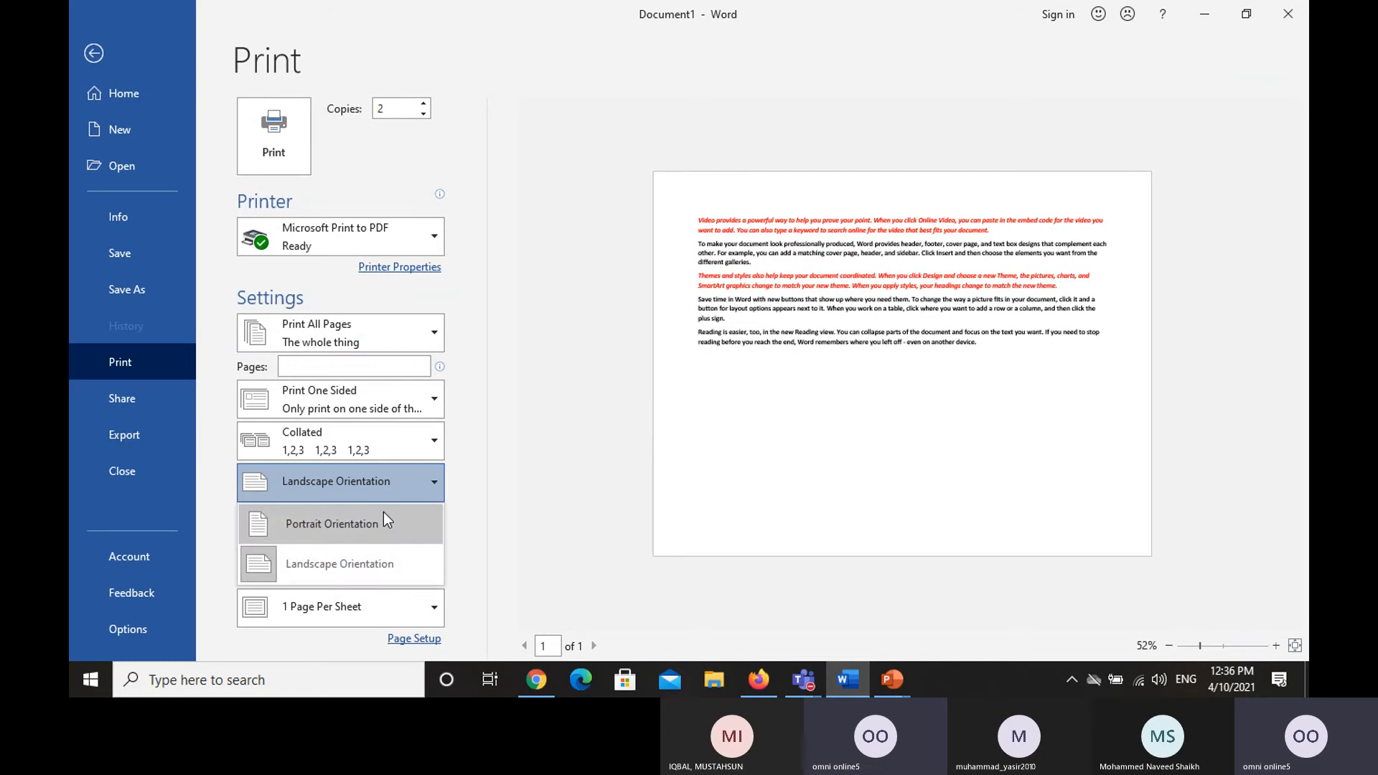
click(382, 521)
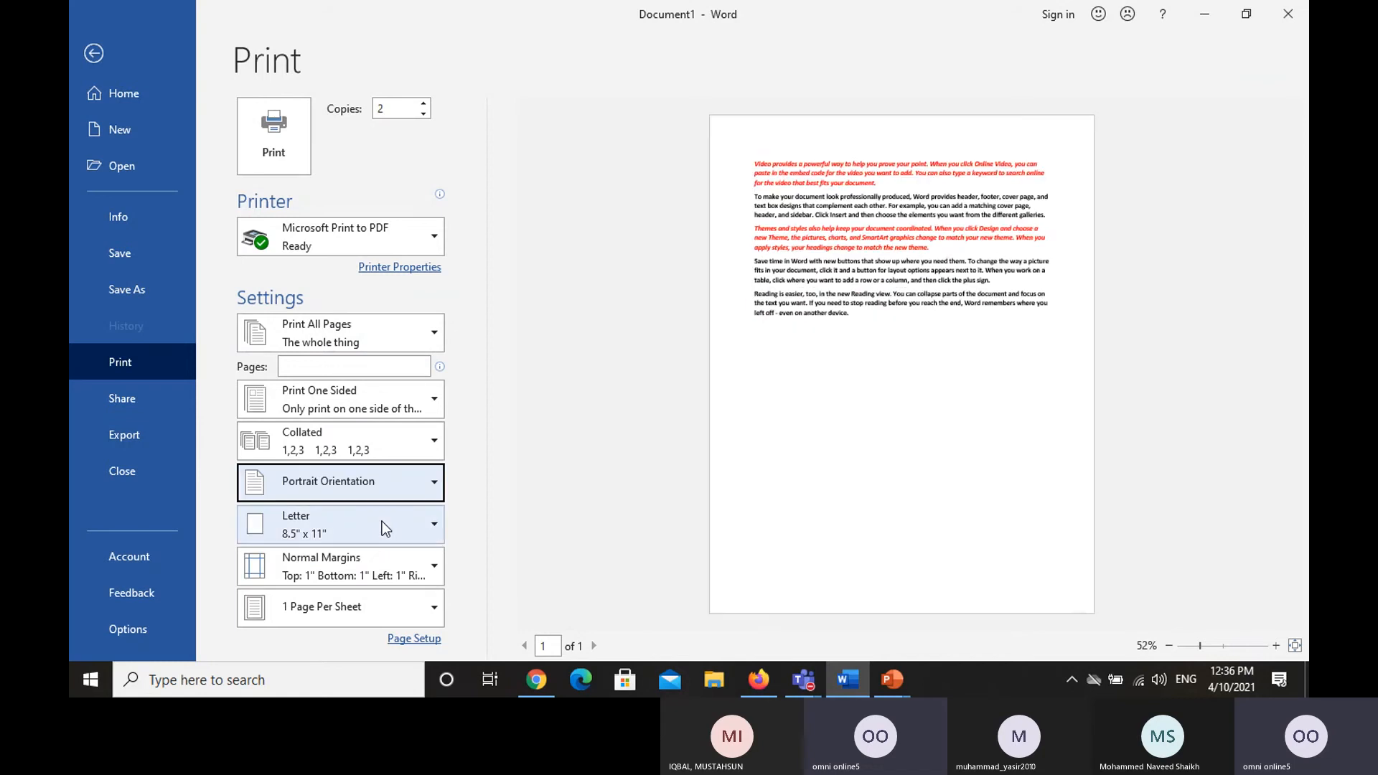
Step: Set the paper size to A4 and look through the other paper sizes and the preset margins
click(382, 521)
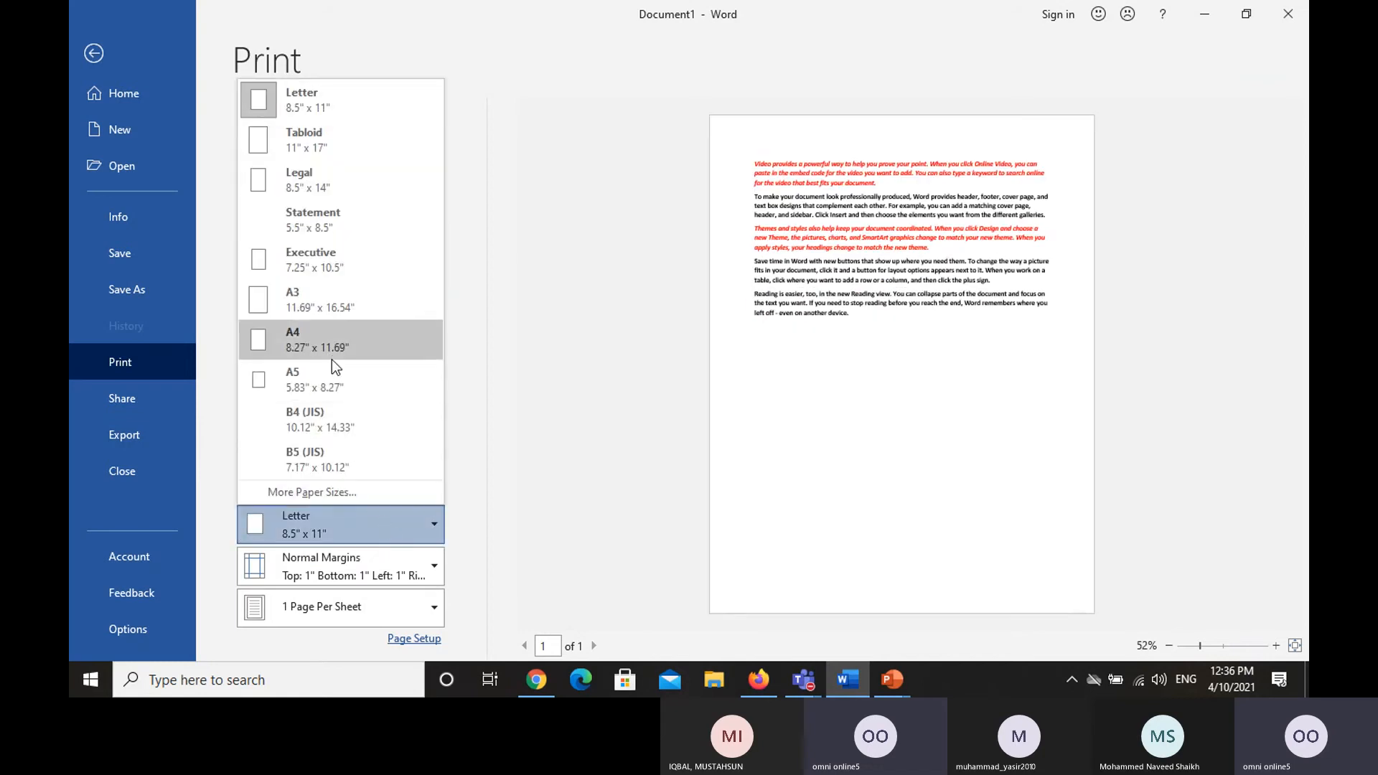
click(332, 356)
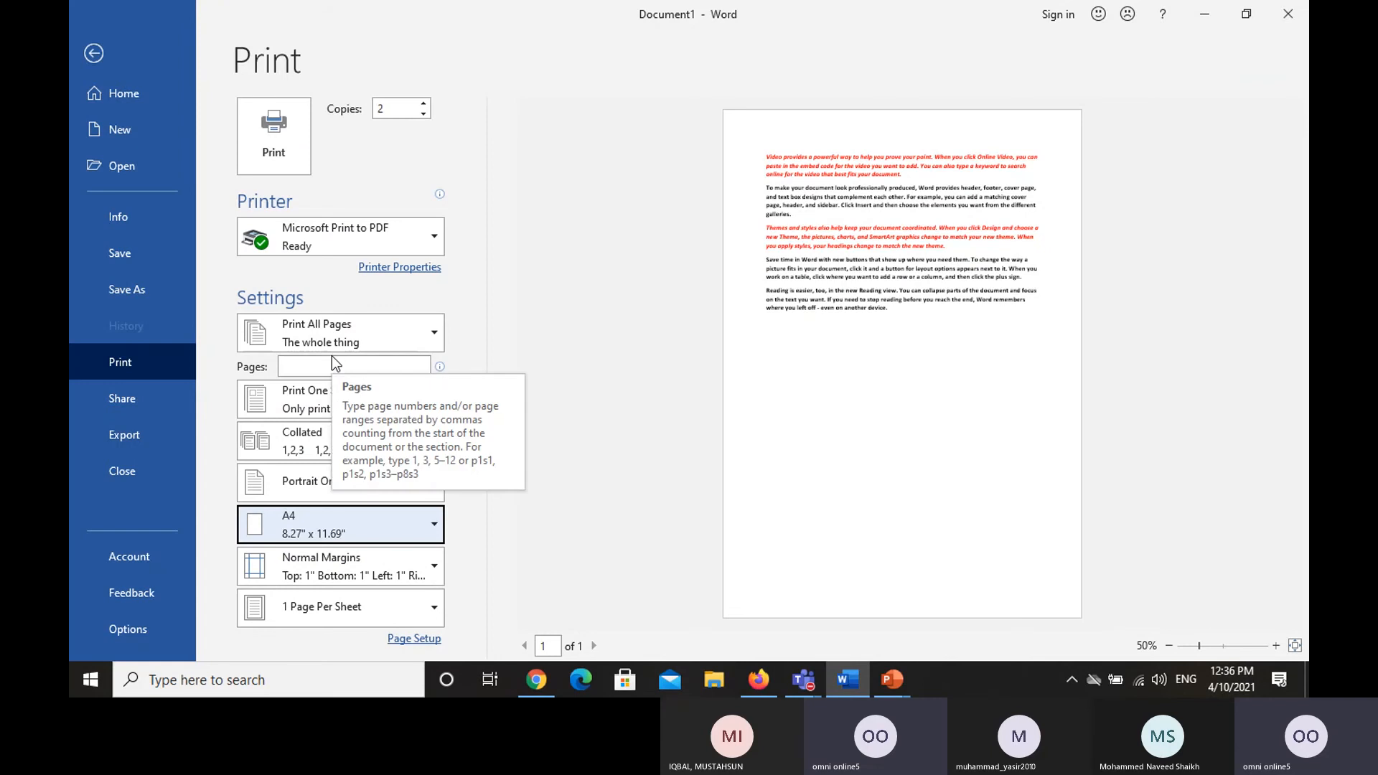
click(382, 521)
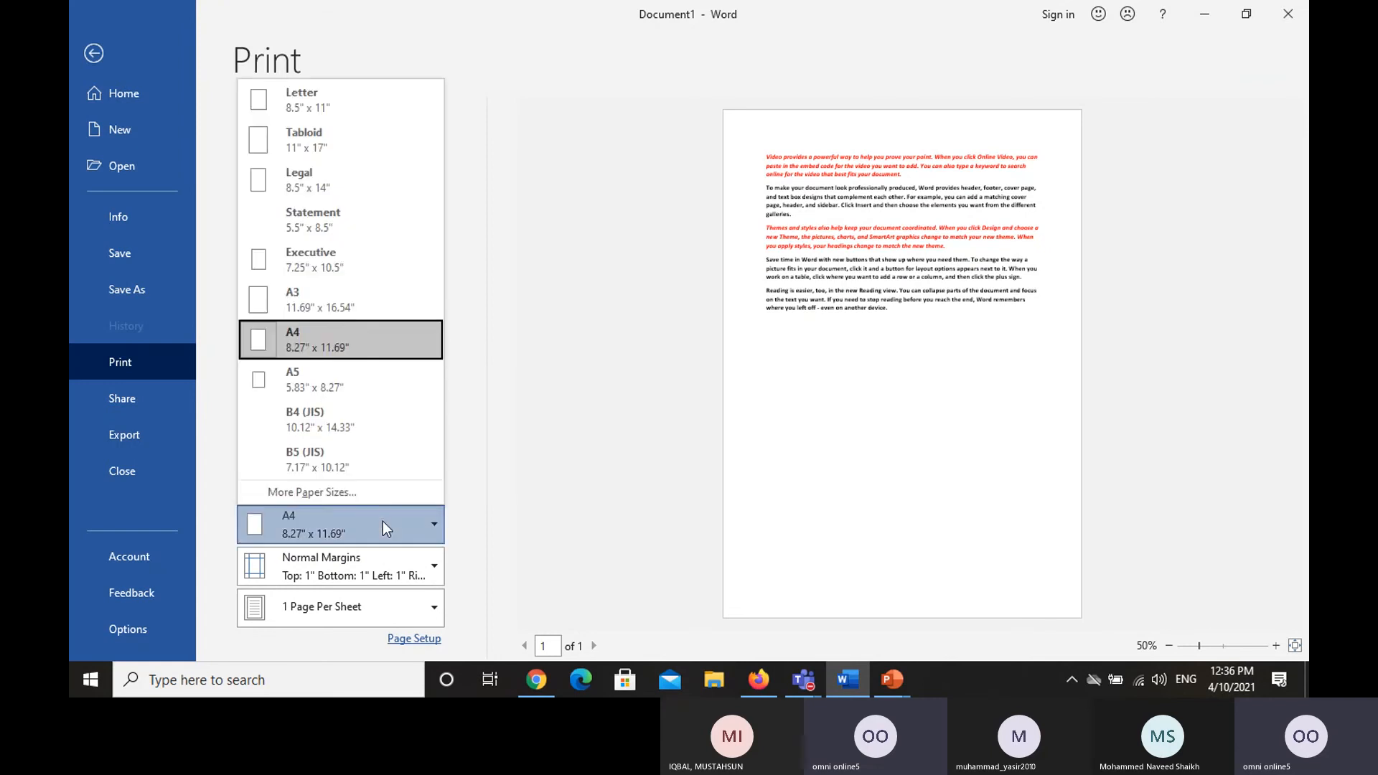
click(321, 115)
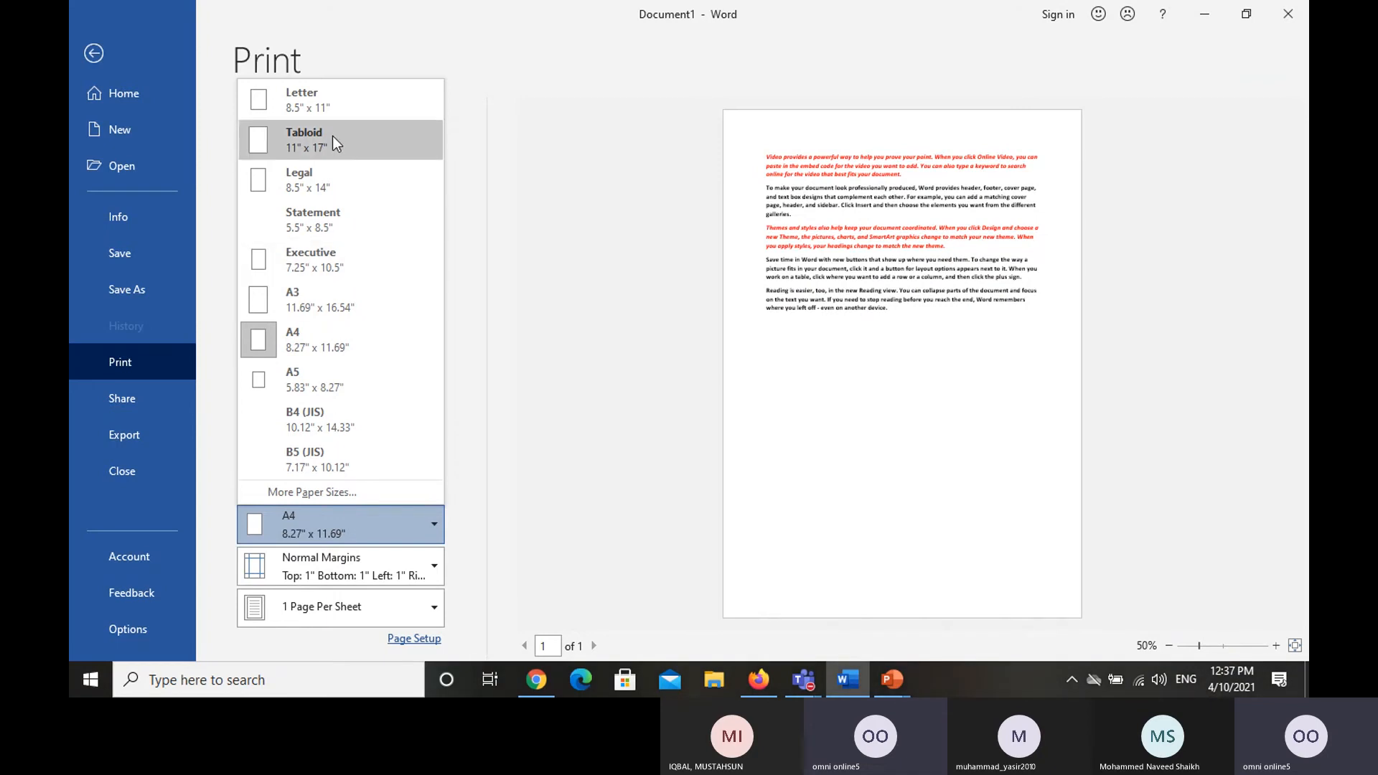
click(402, 522)
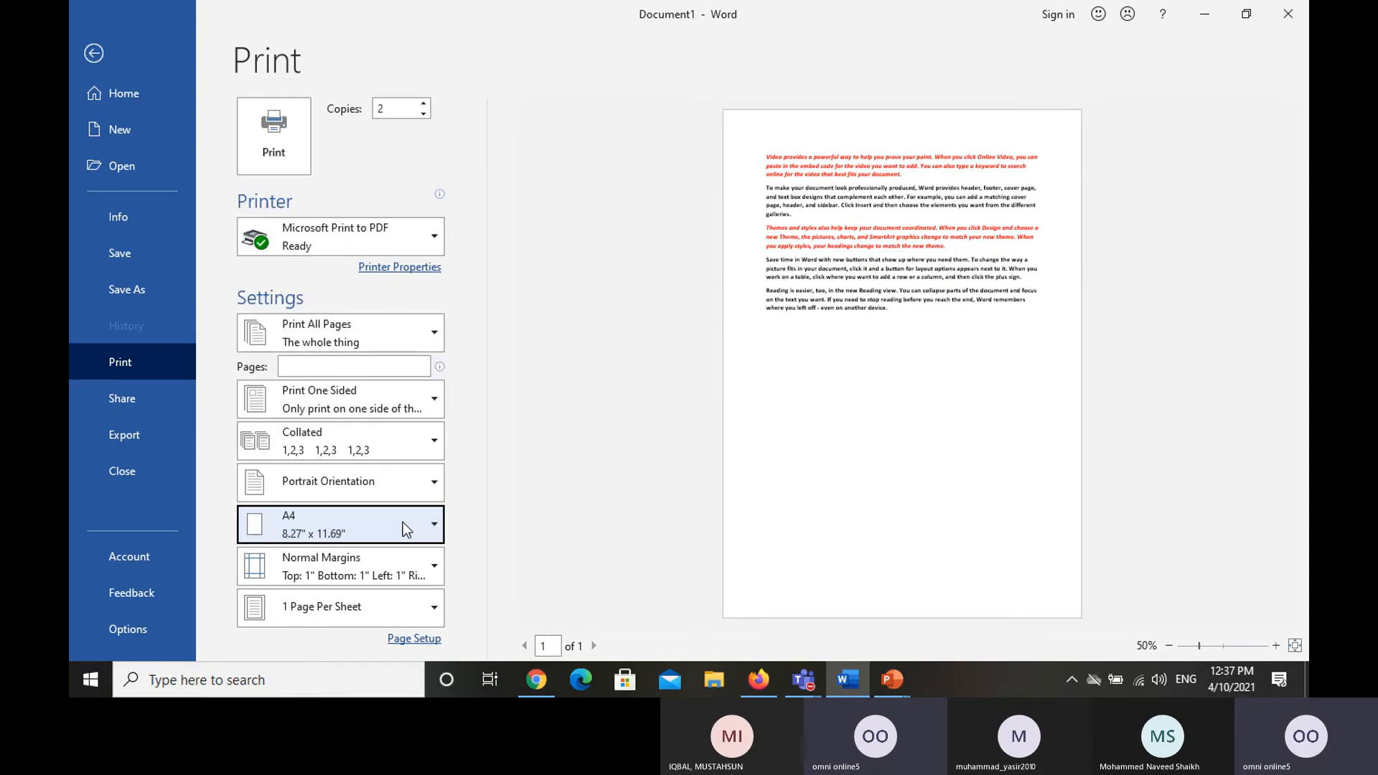
click(396, 560)
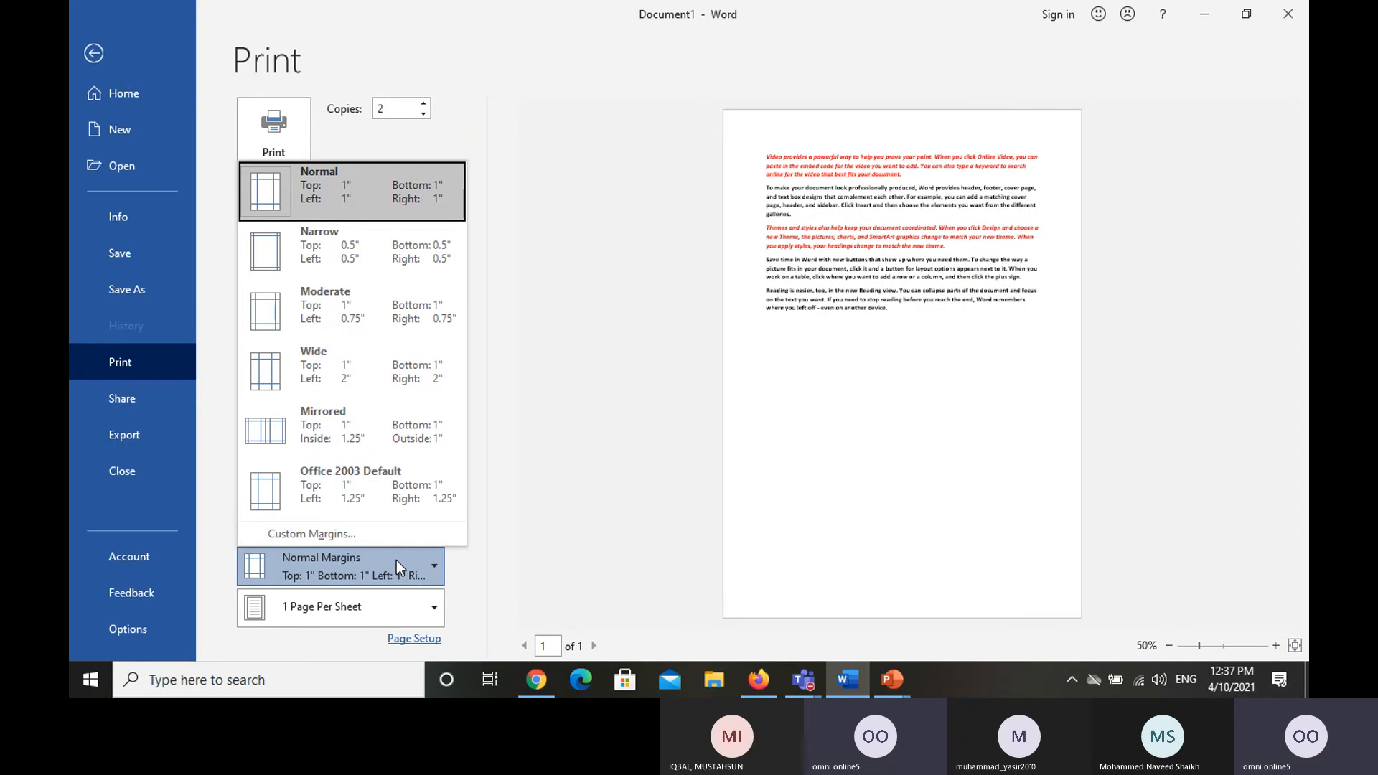
click(396, 559)
Step: Try printing 2 pages and 16 pages per sheet, and return the setting to 1 page per sheet
click(395, 607)
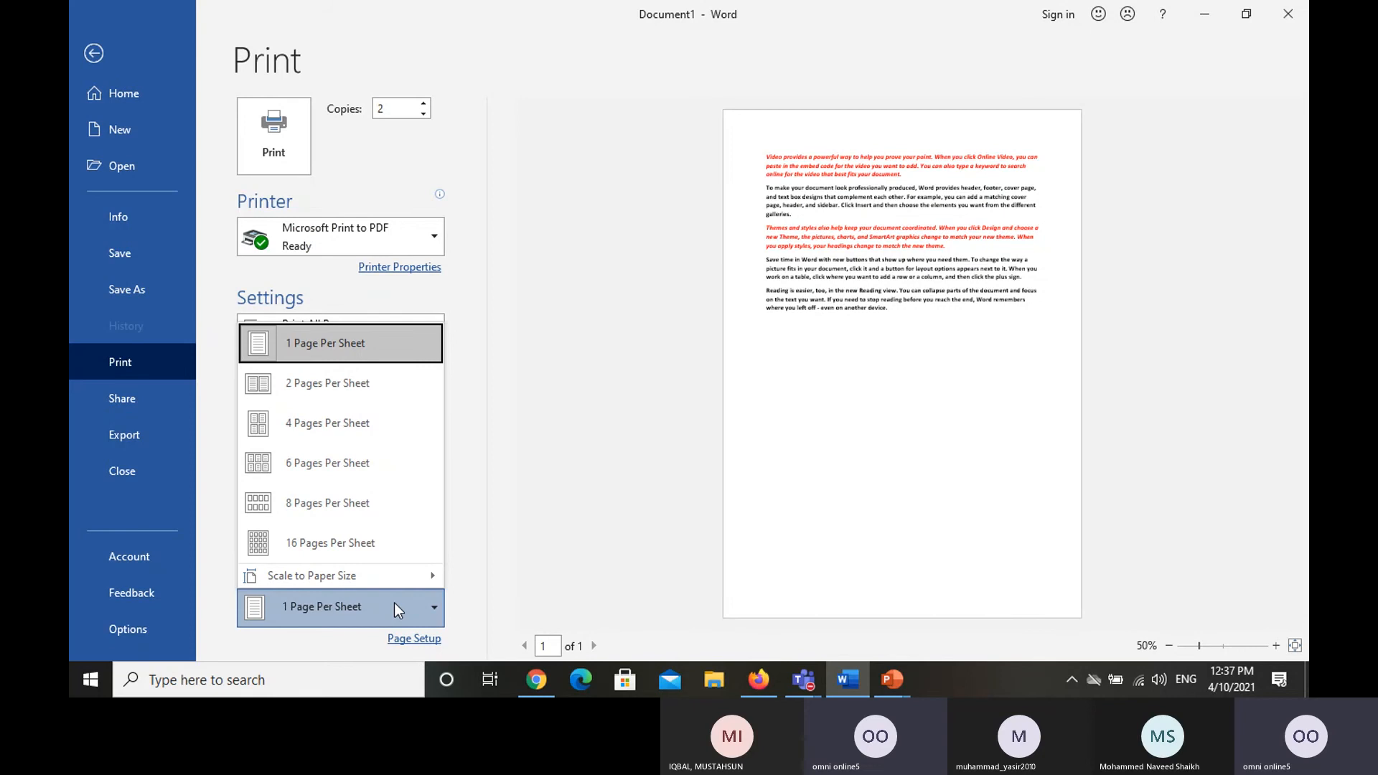
click(352, 397)
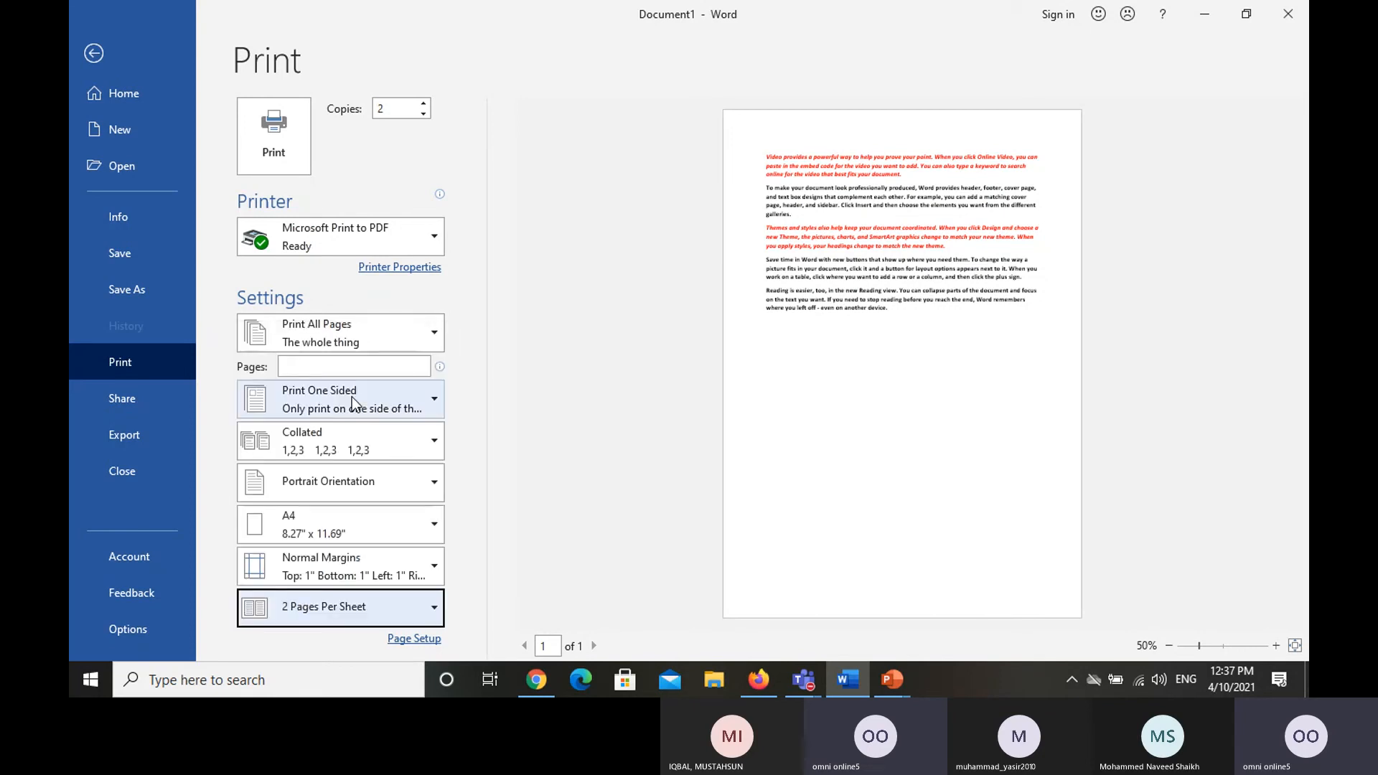
click(373, 613)
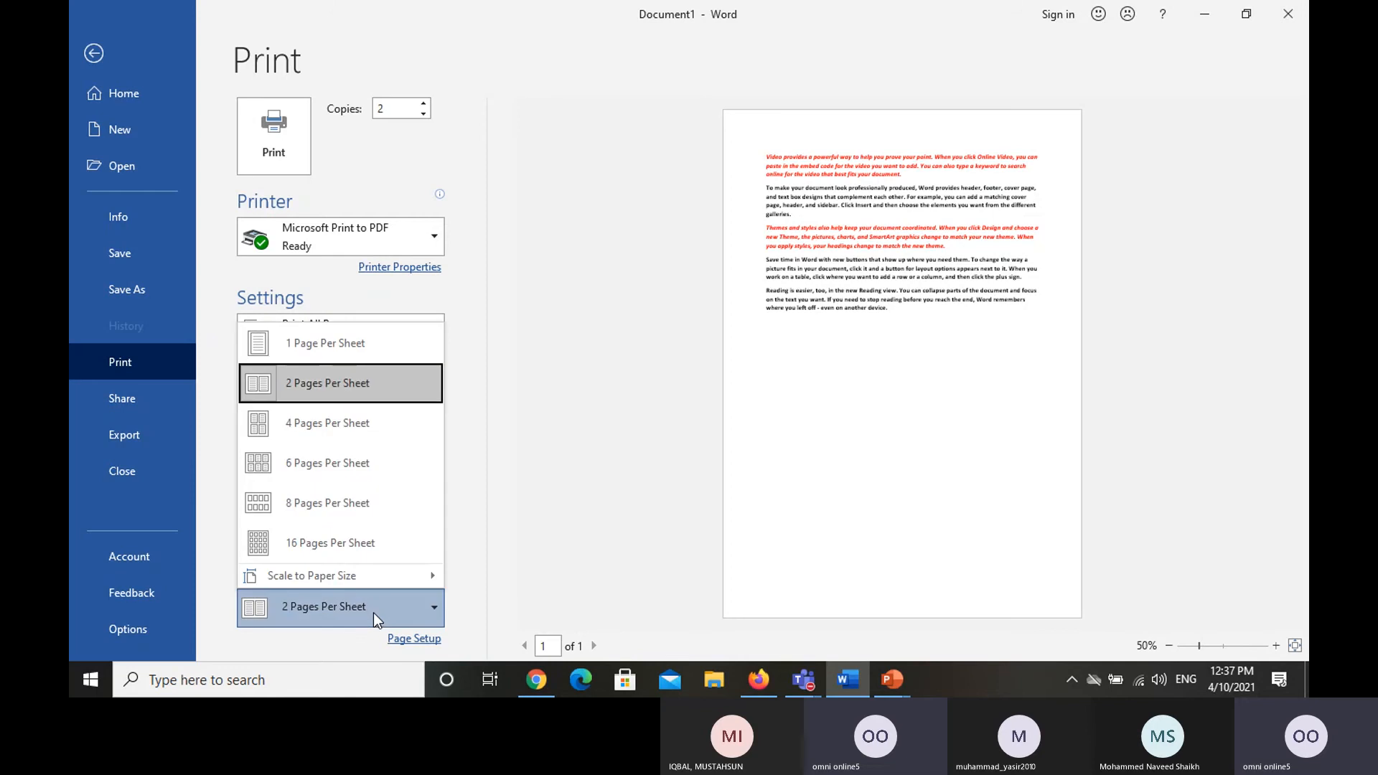
click(359, 555)
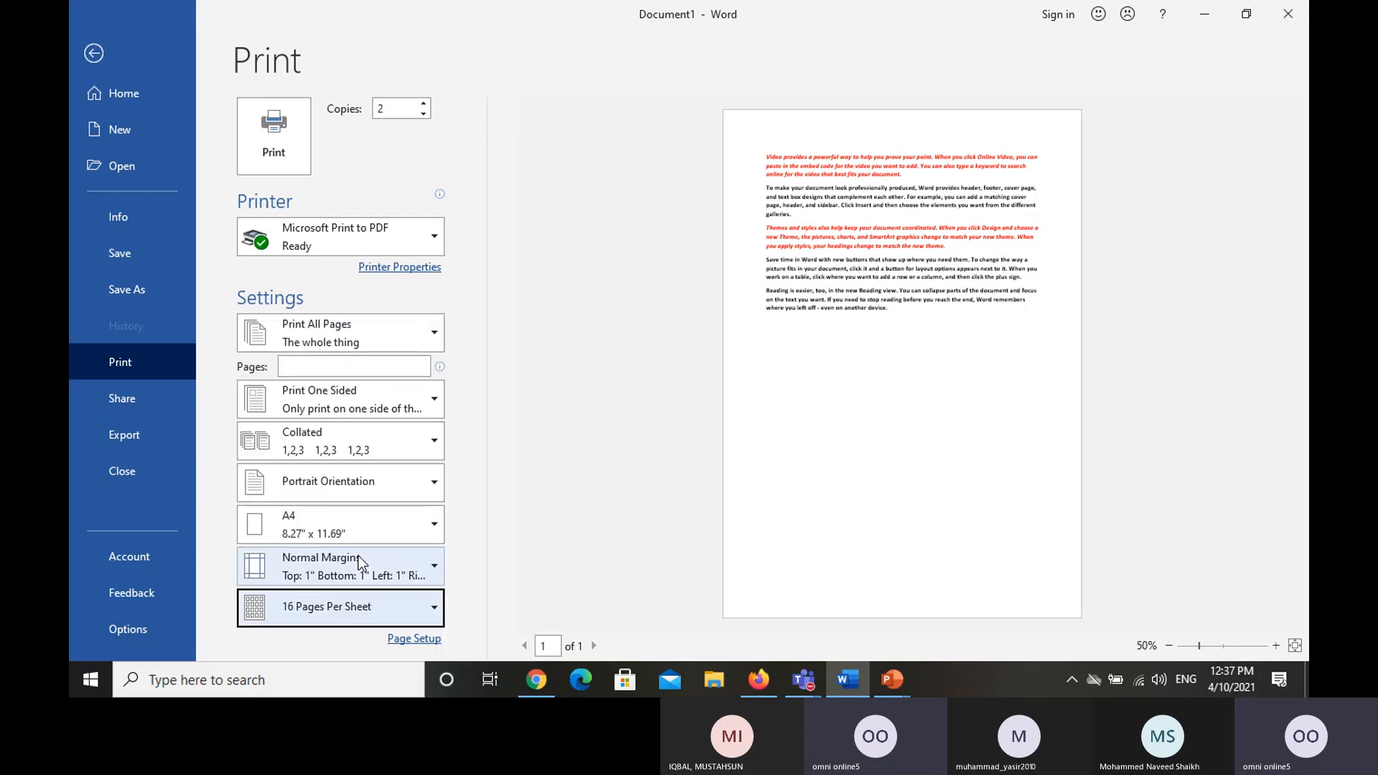
click(374, 597)
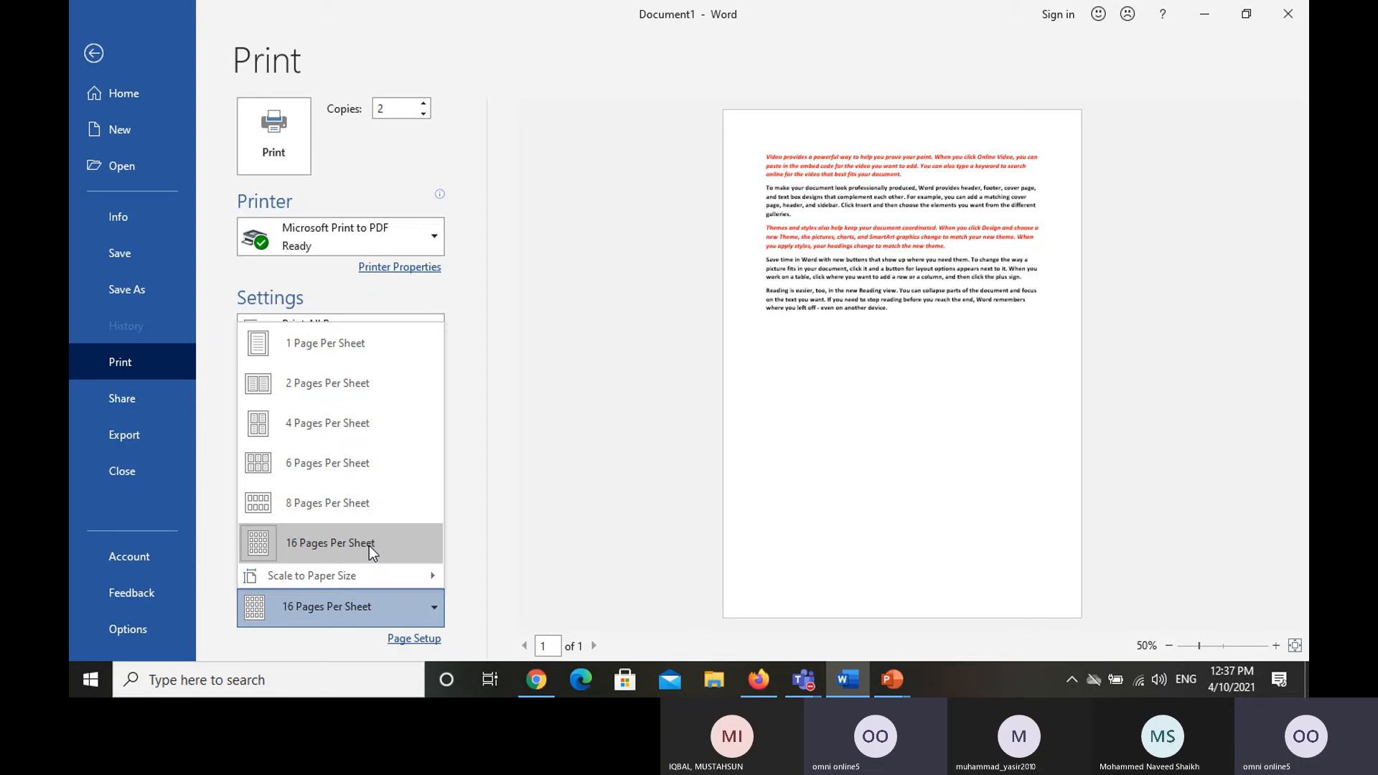
click(360, 342)
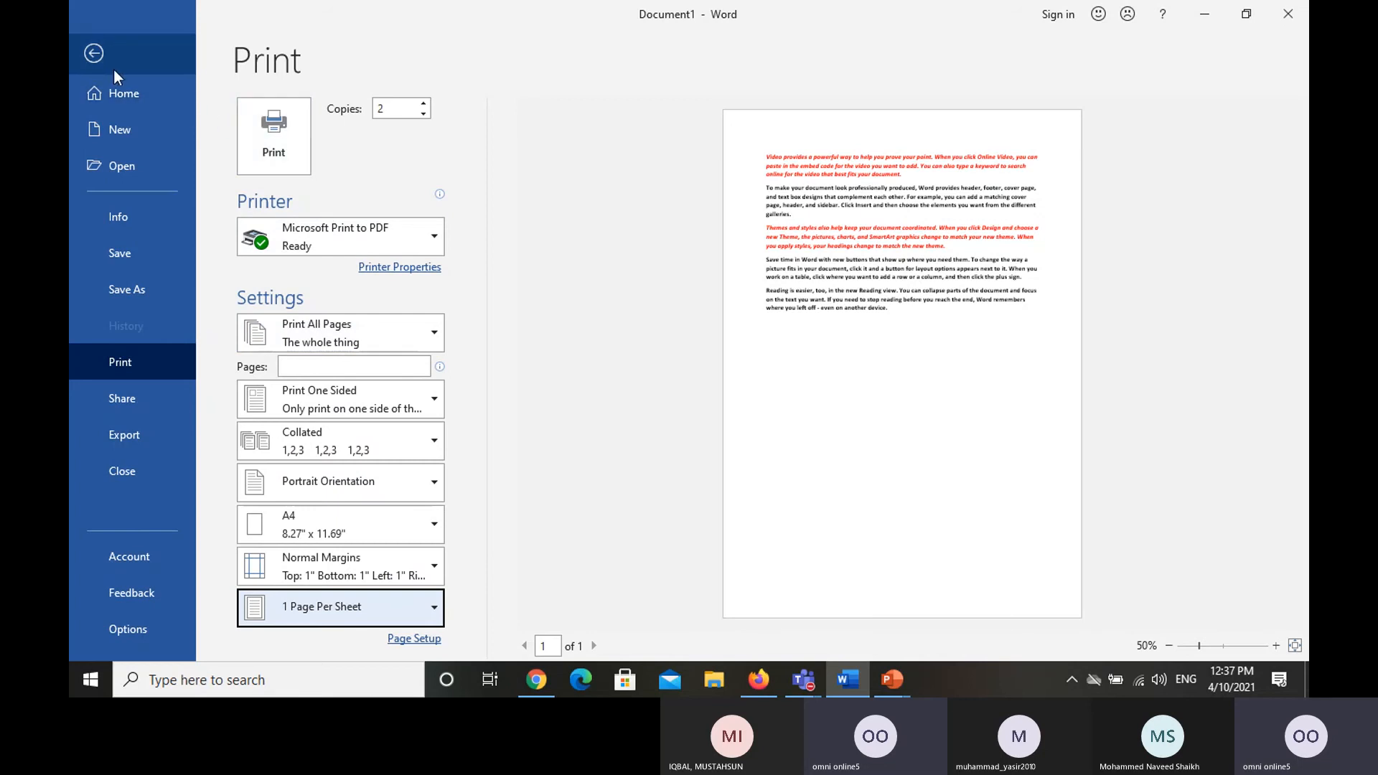
Step: Look through the file types offered when saving a copy to drive D:, and return to the document without saving
click(173, 292)
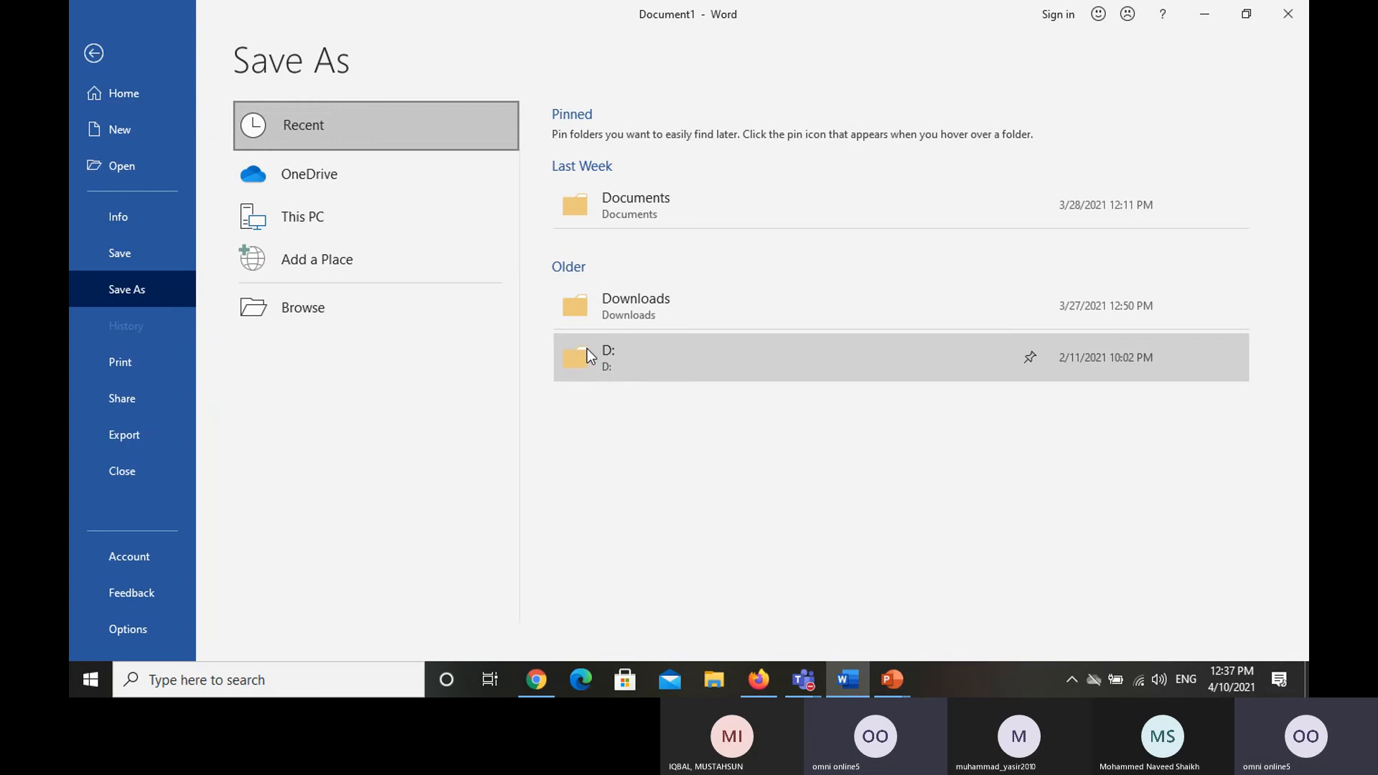
click(587, 354)
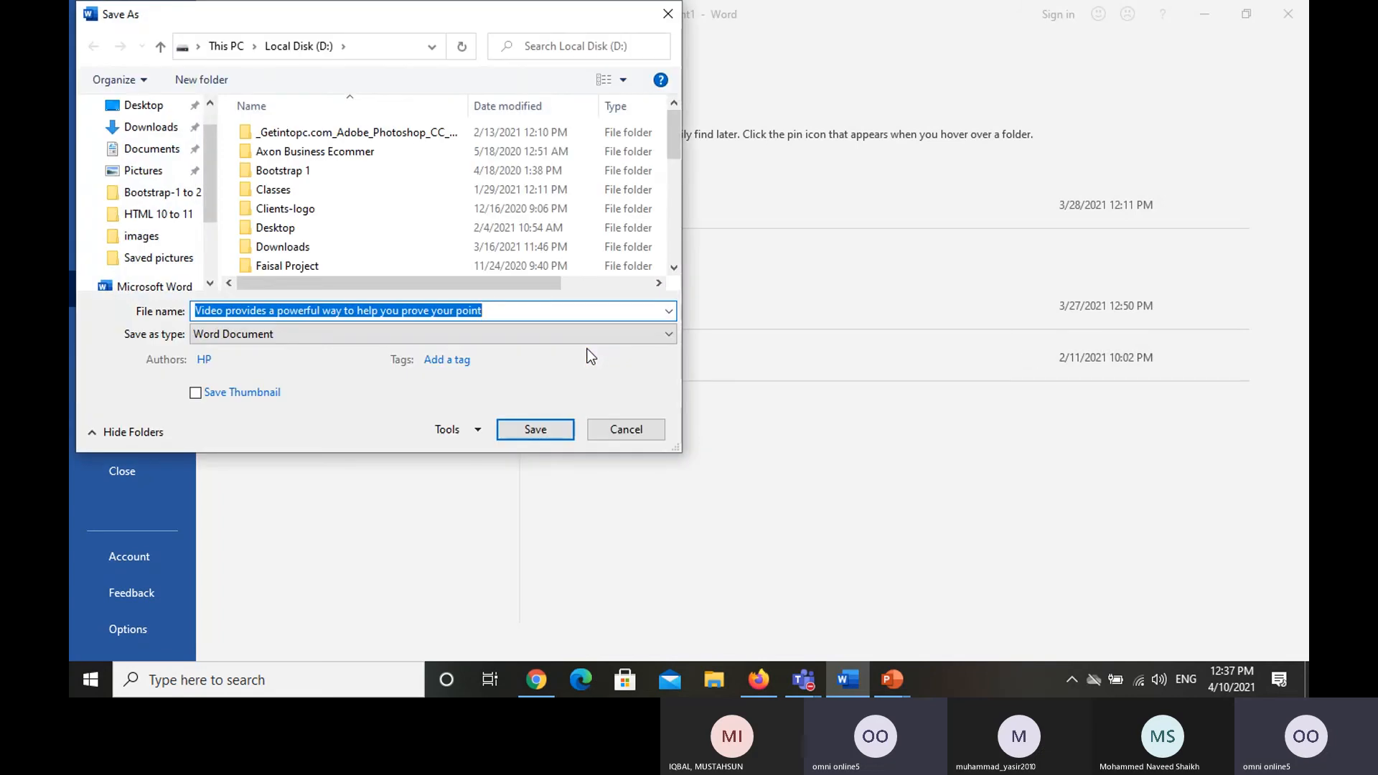
click(562, 333)
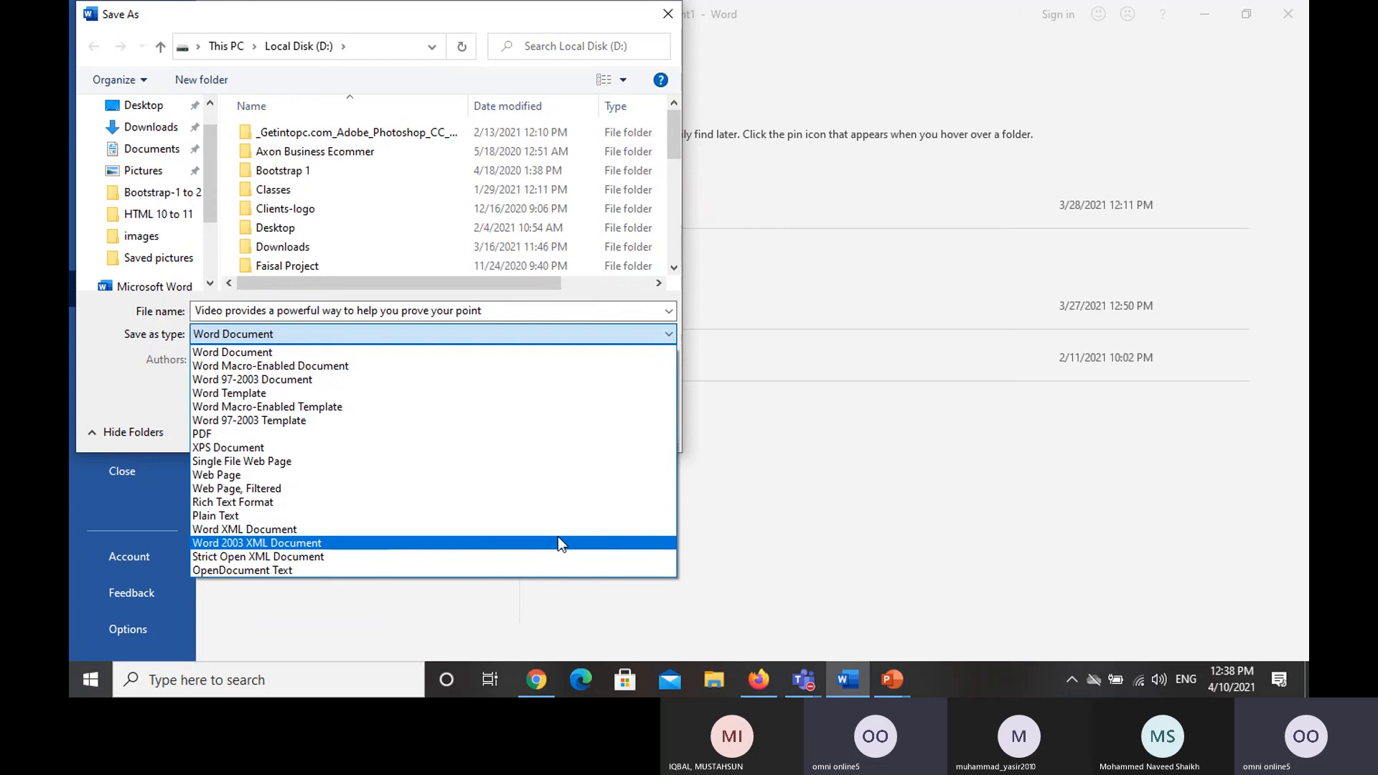
click(492, 34)
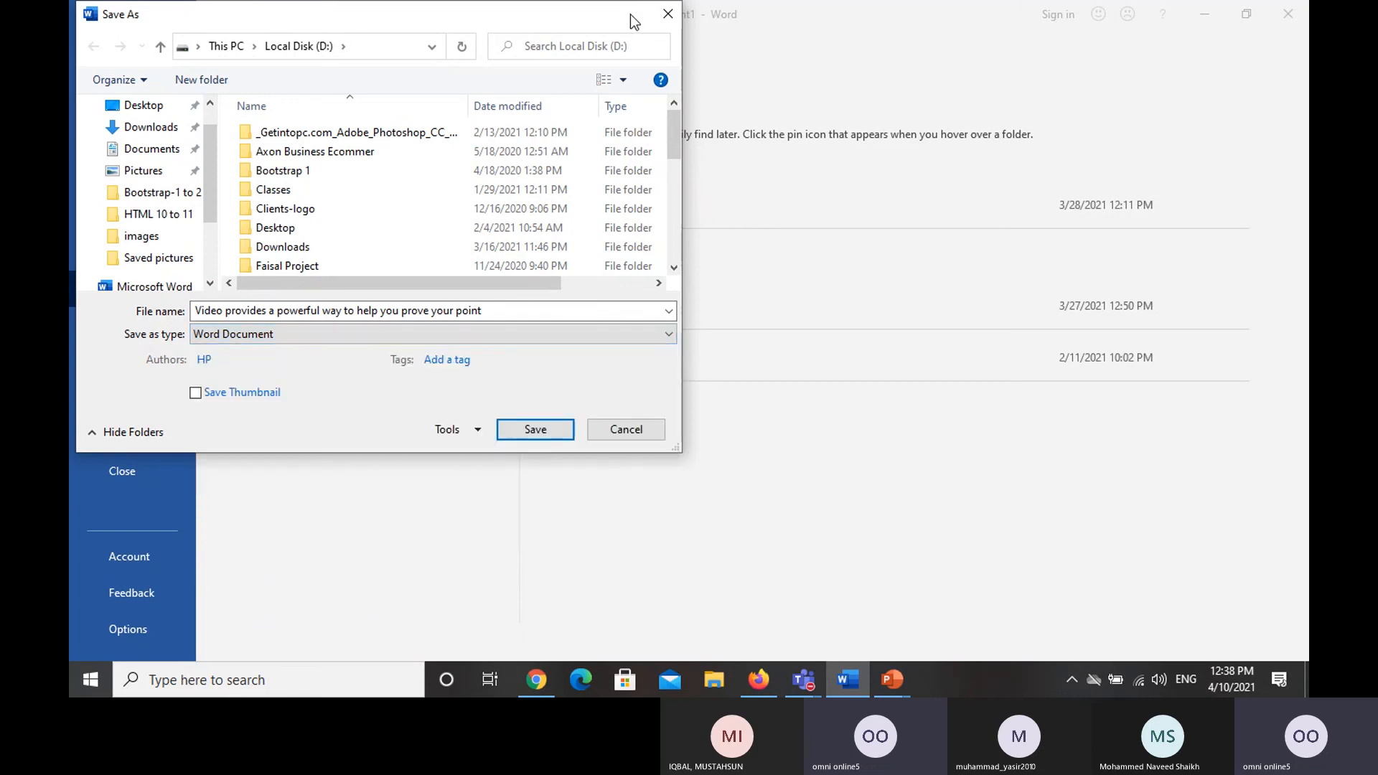
click(666, 14)
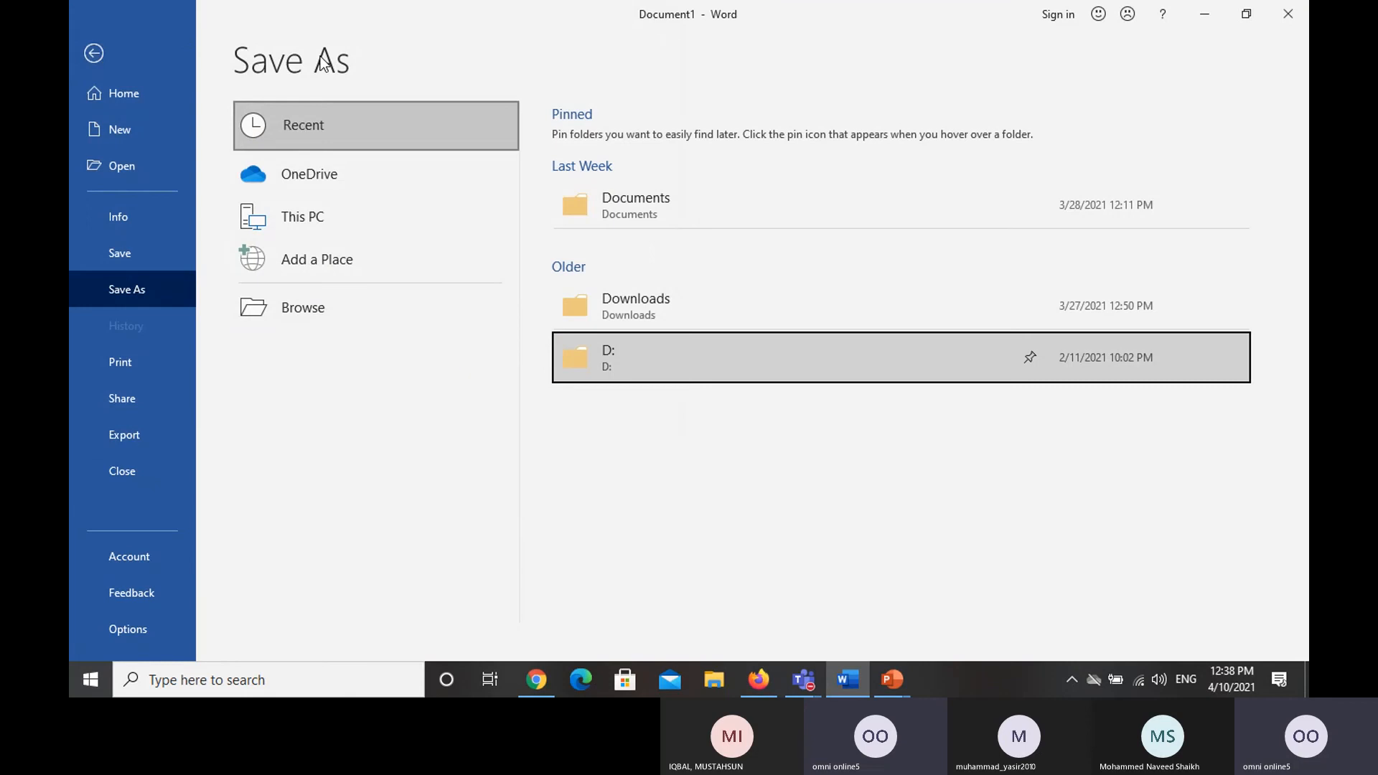
click(98, 51)
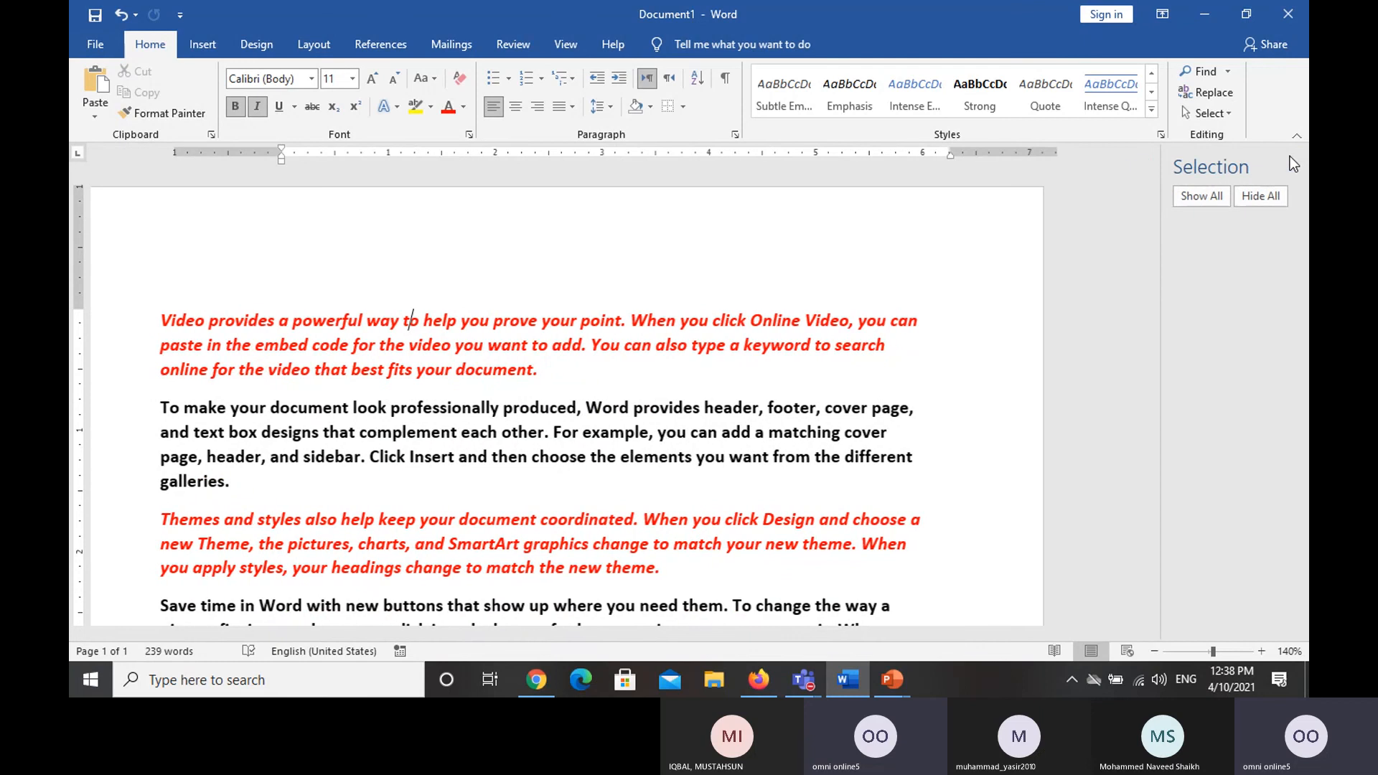
Step: Close the Selection pane beside the document and briefly view the commands for inserting content
click(1288, 162)
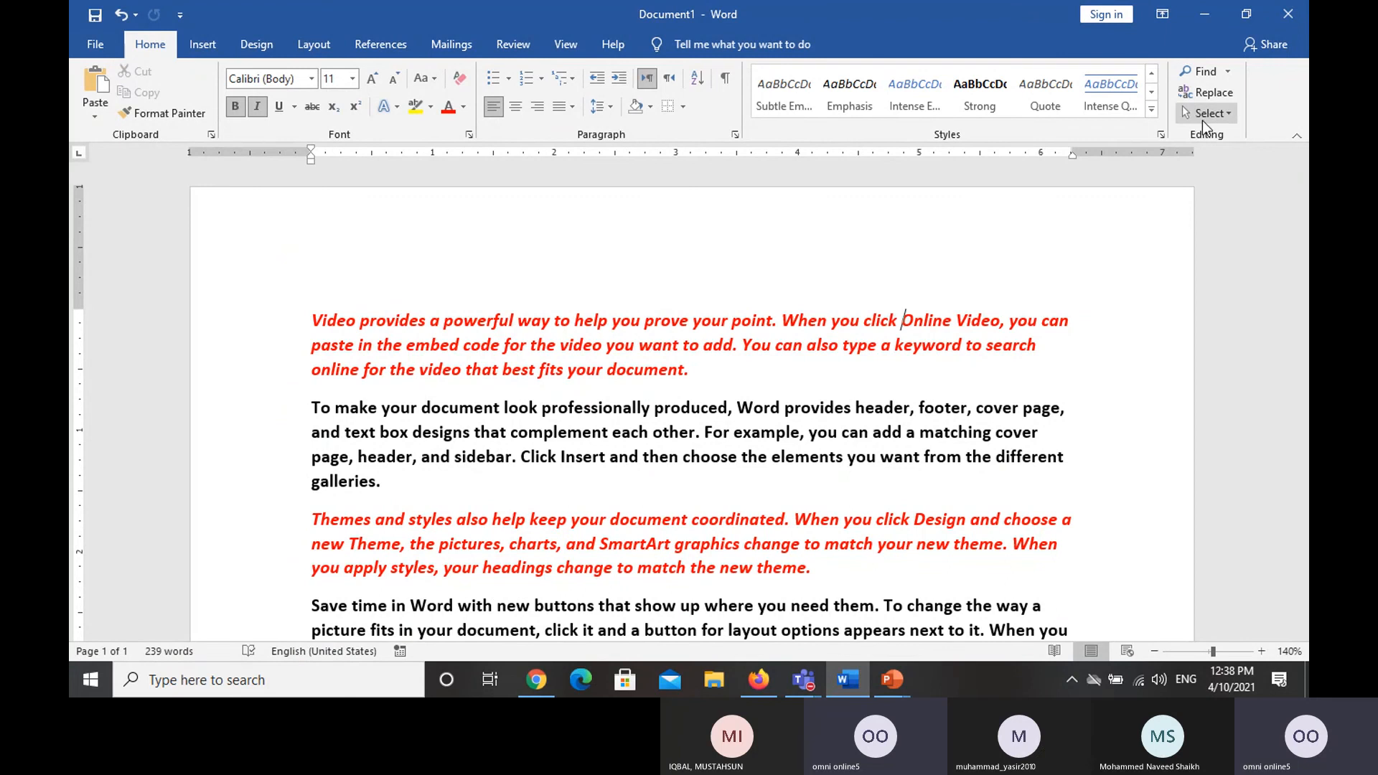
click(608, 292)
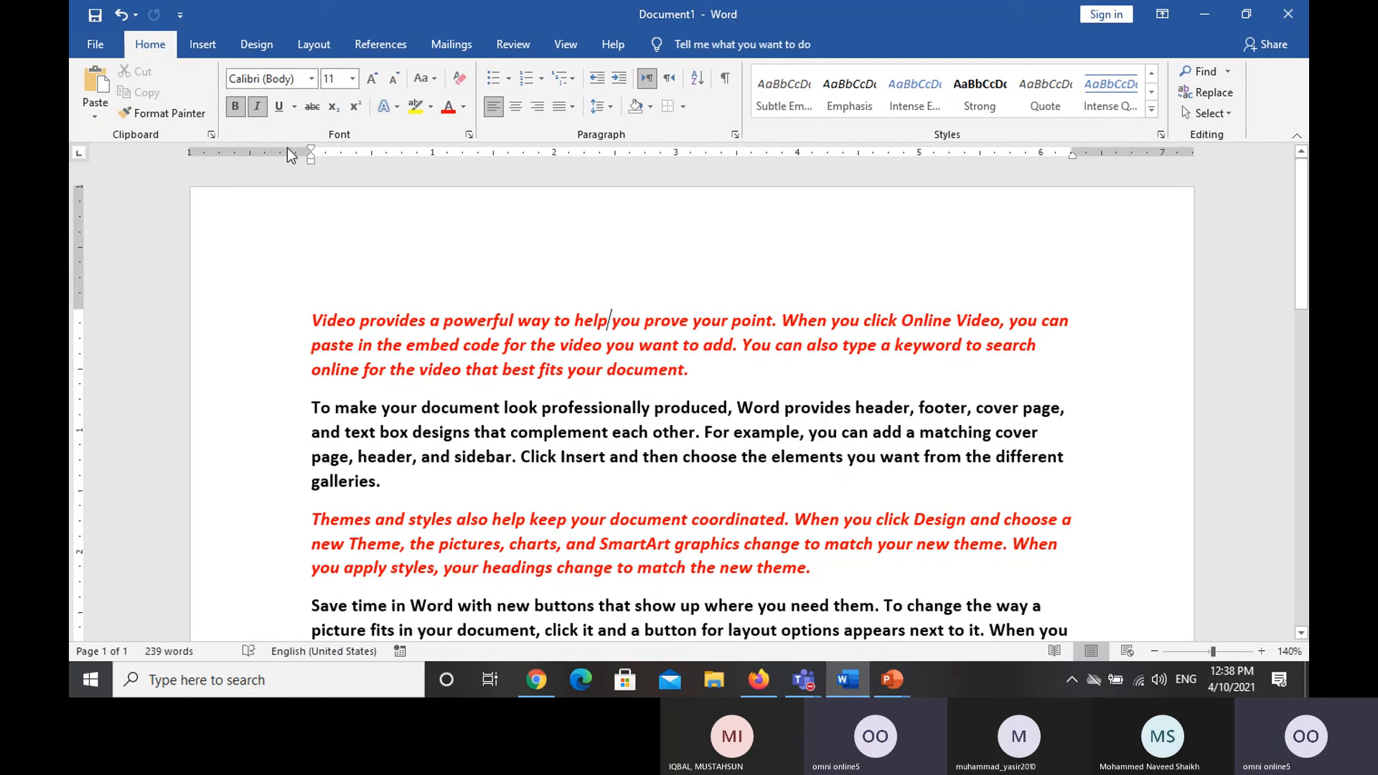
click(212, 54)
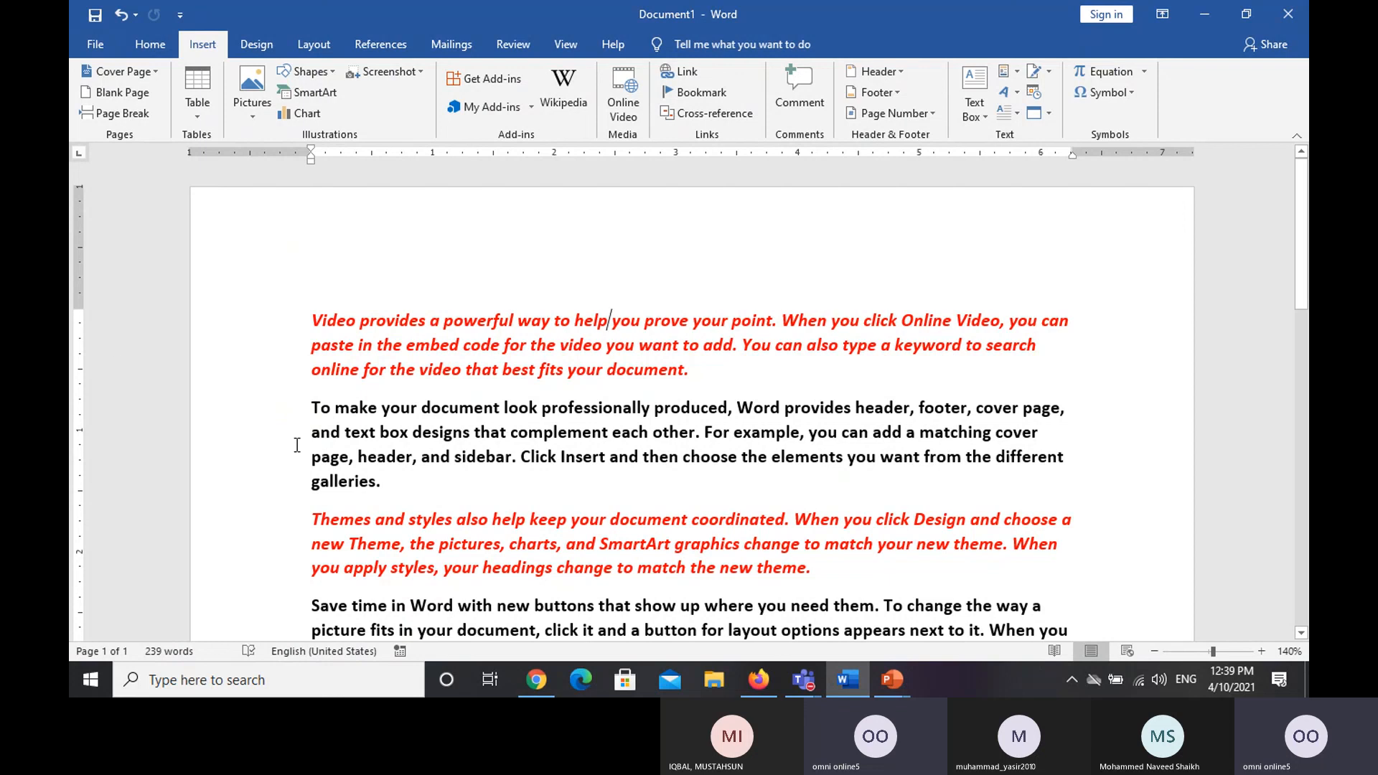
click(150, 44)
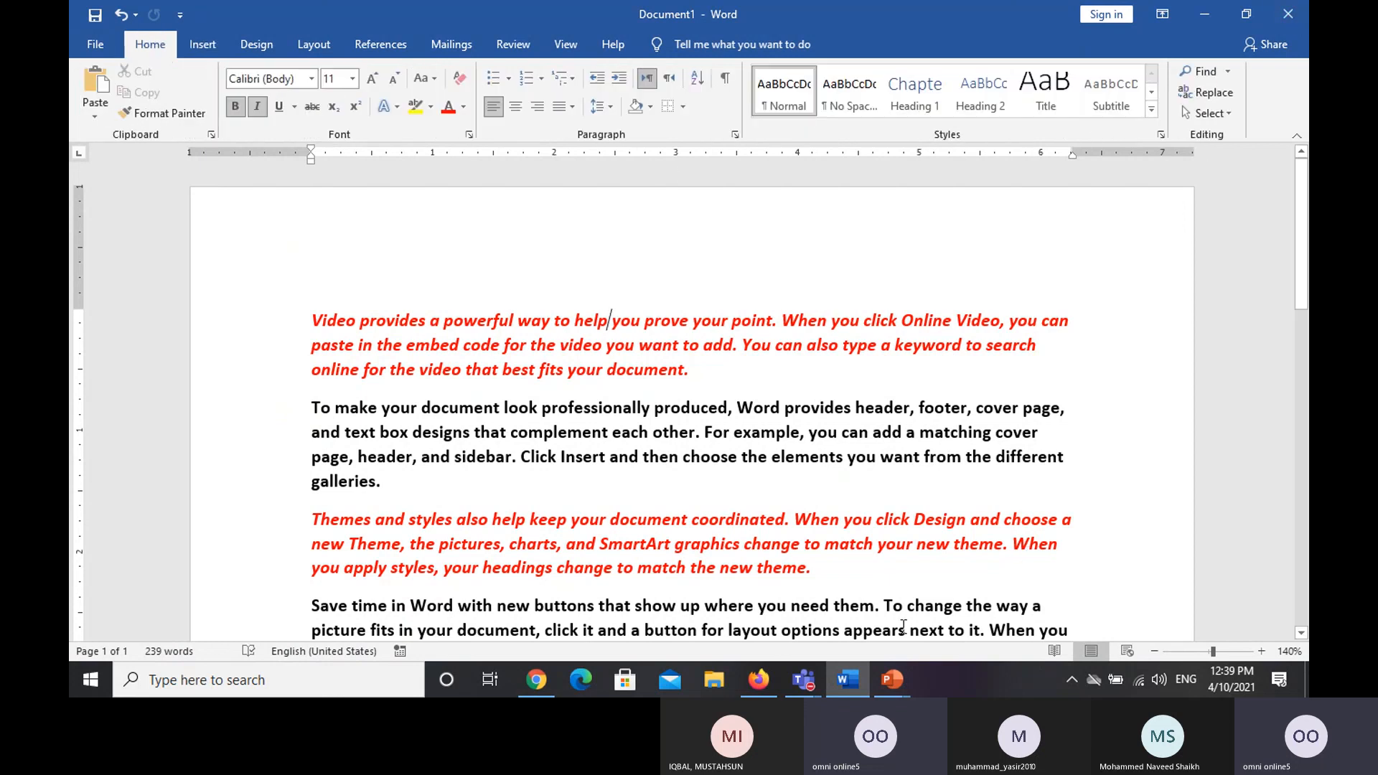
Step: Switch to the Microsoft Teams meeting, dismiss the recording notice and open the additional meeting actions
mouse_move(805, 675)
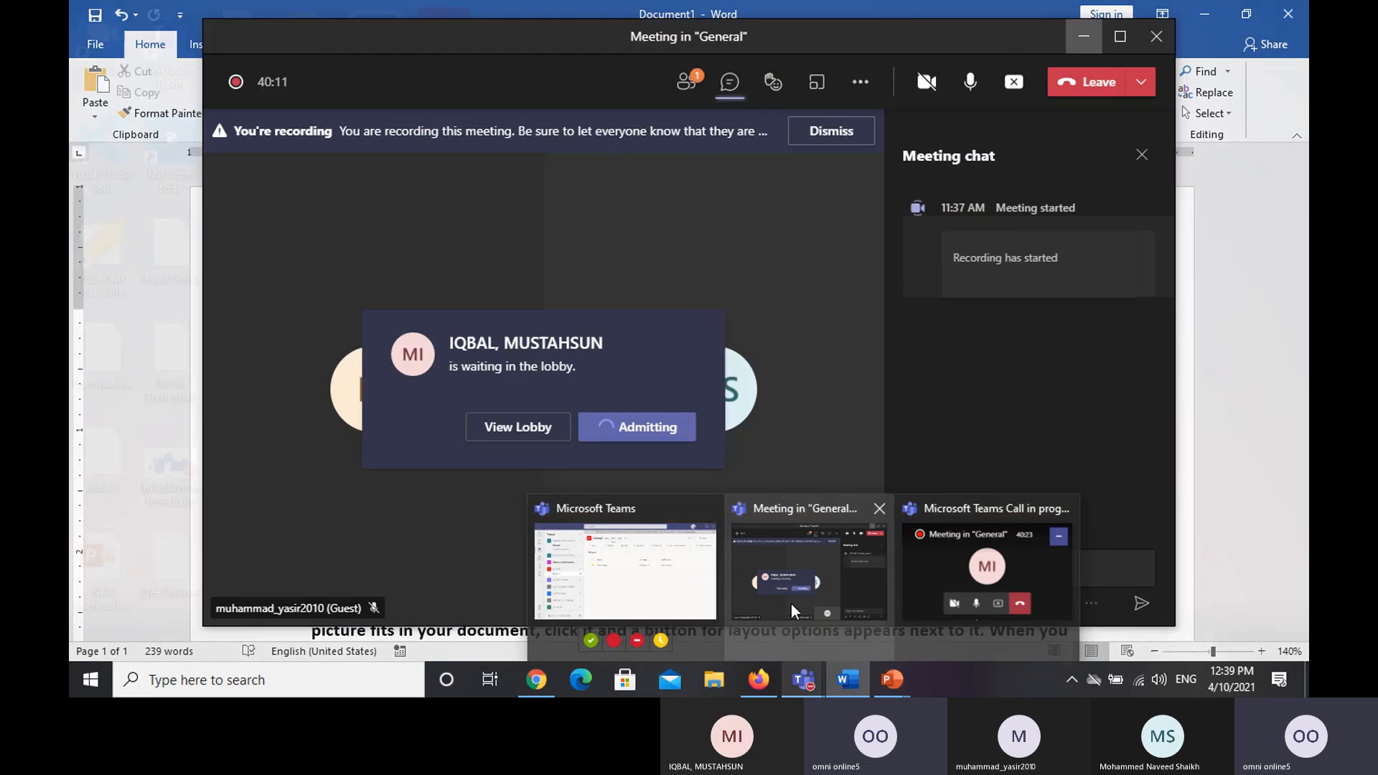
click(791, 609)
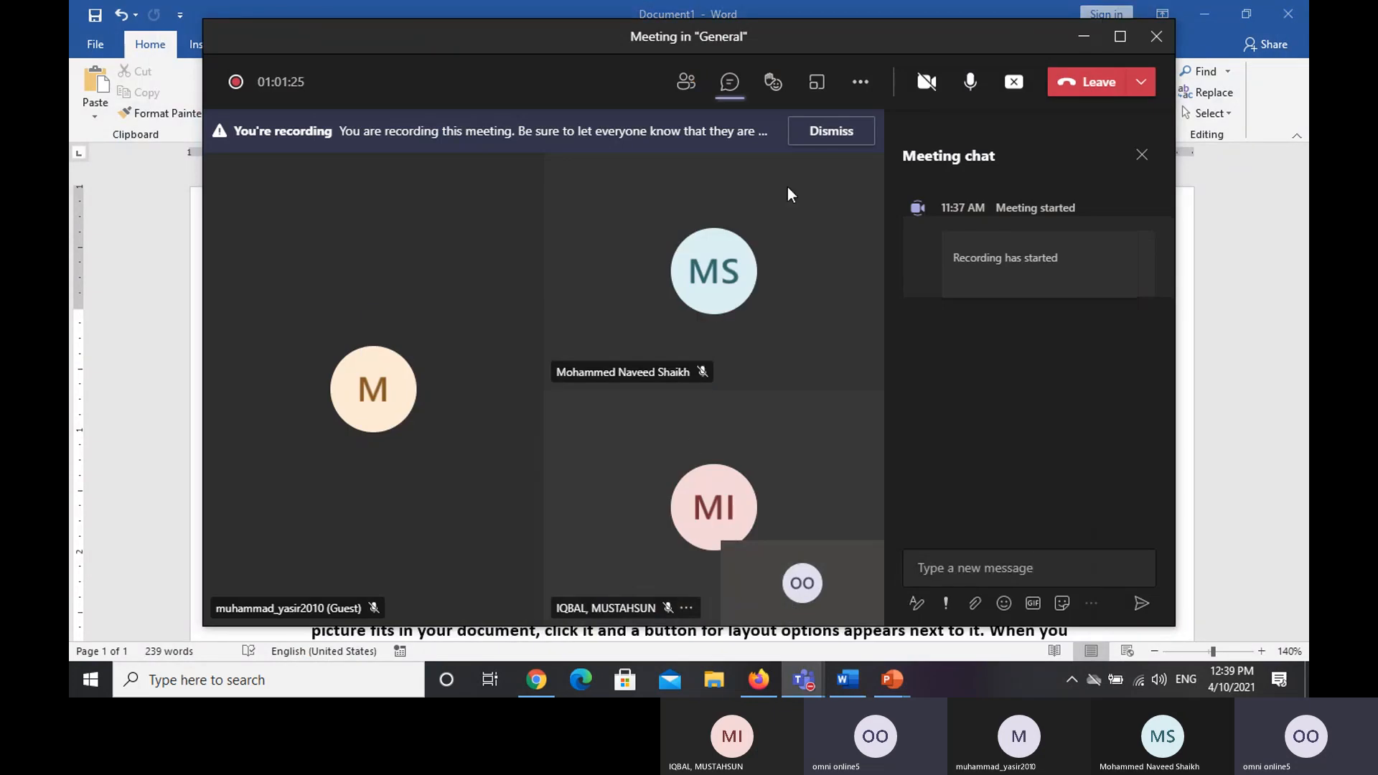
click(827, 139)
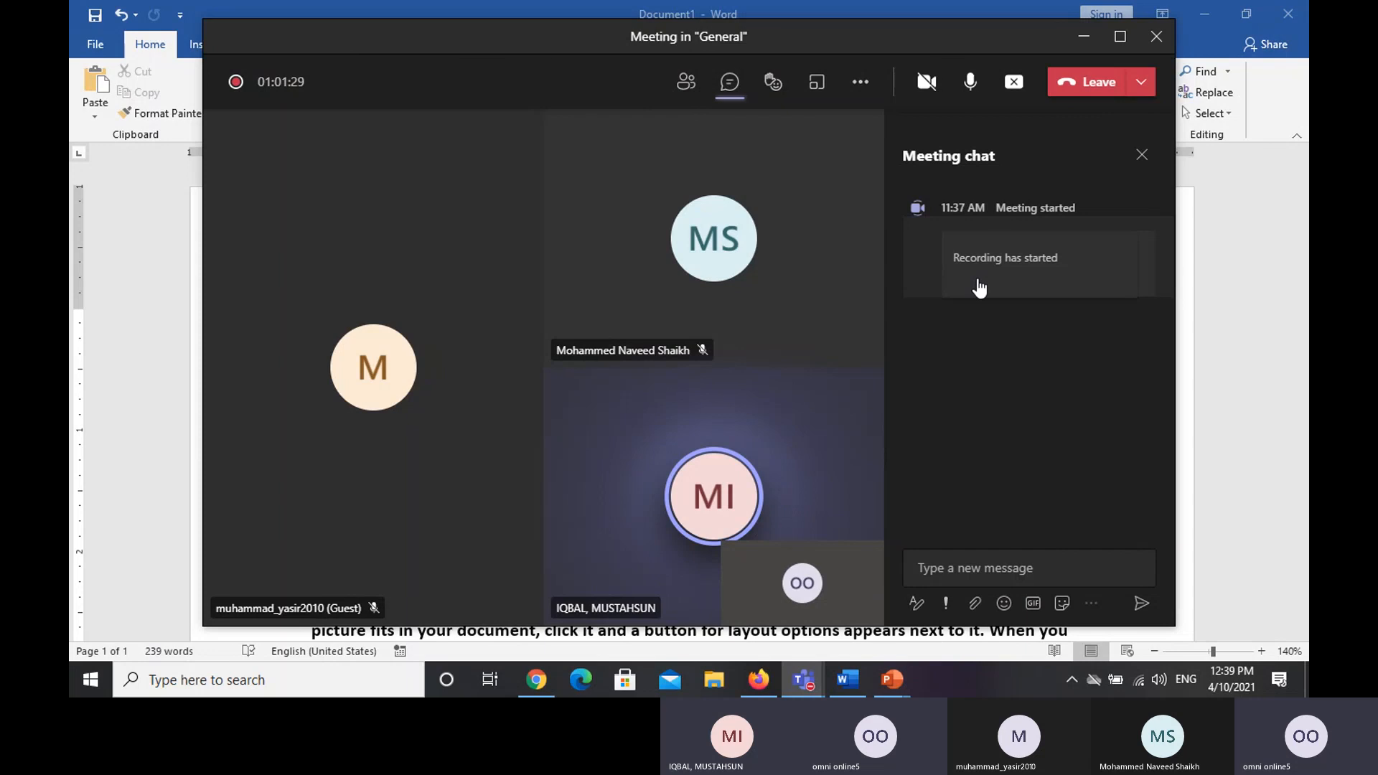
click(861, 82)
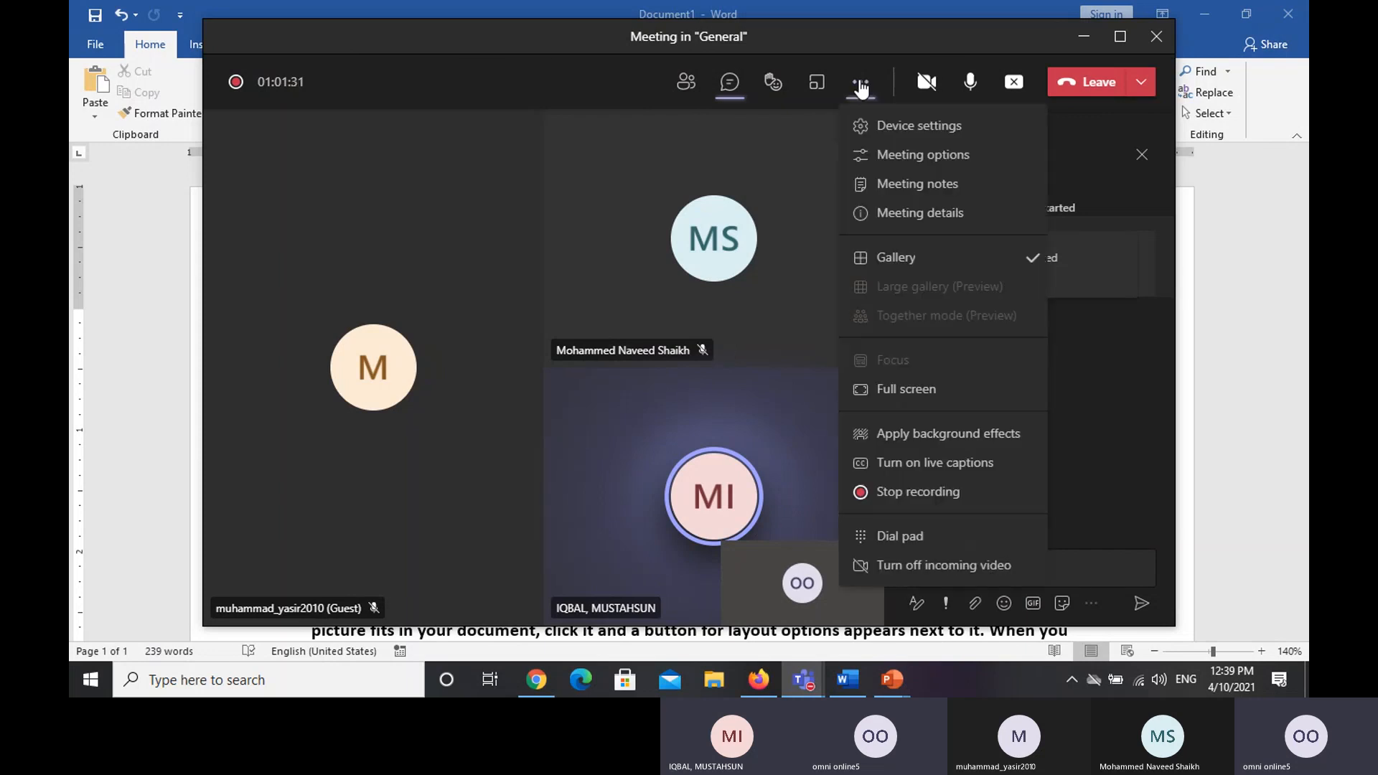